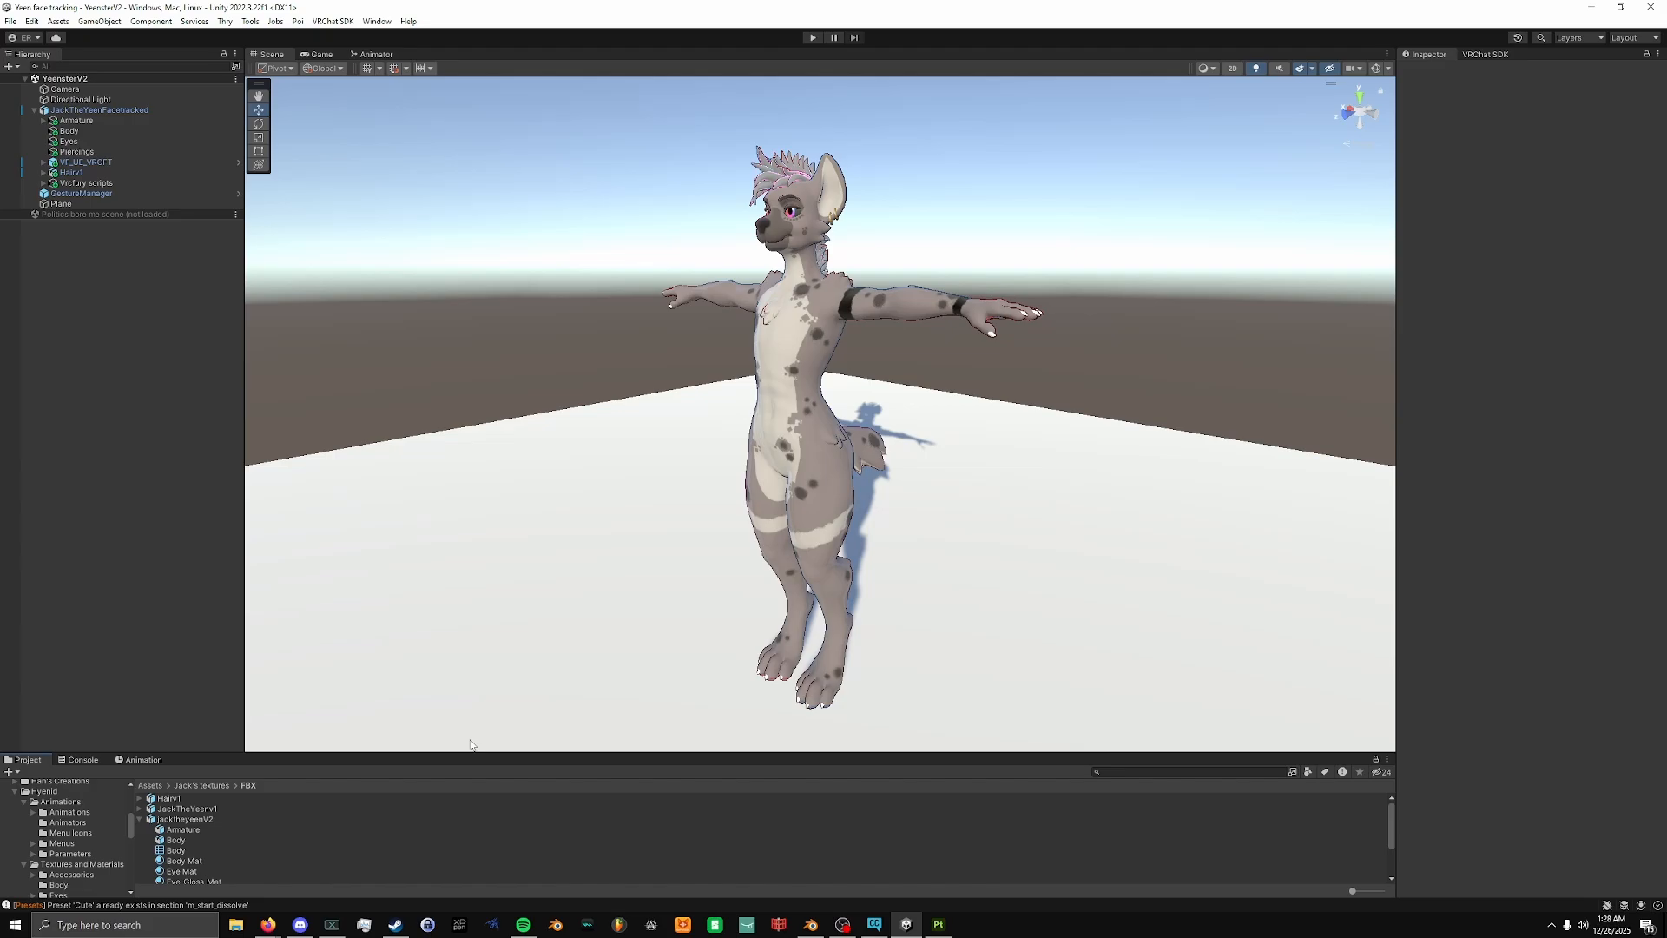
mouse_move(137, 357)
mouse_down()
mouse_move(115, 161)
mouse_move(213, 343)
mouse_up()
drag(230, 212, 314, 332)
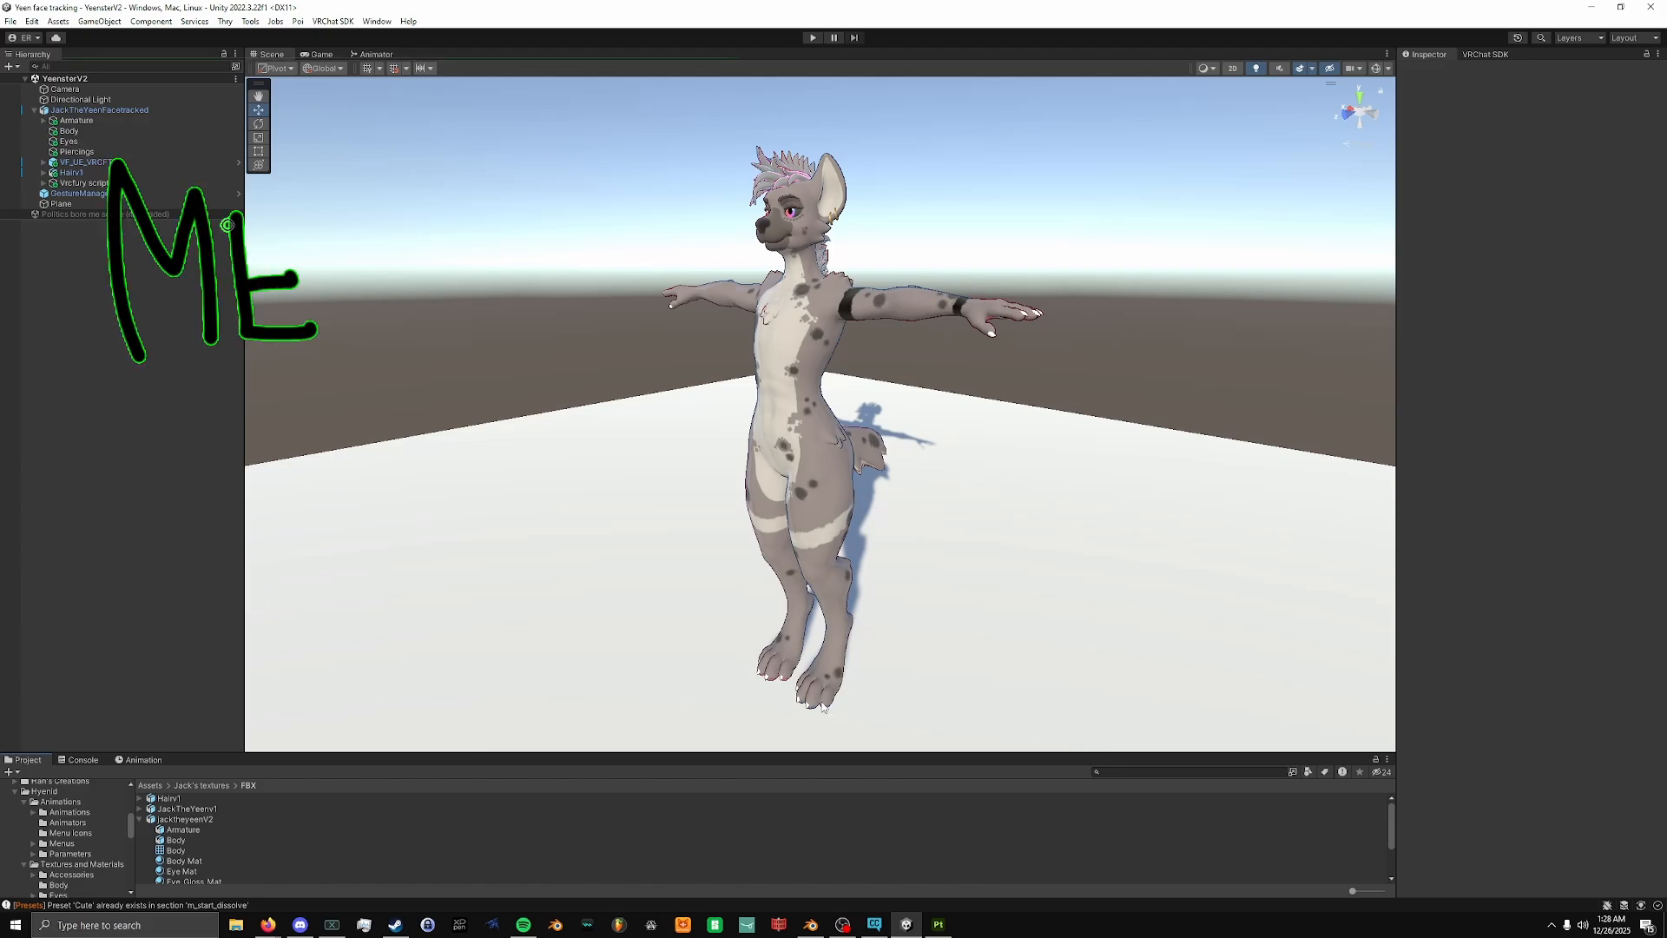
drag(286, 178, 356, 339)
mouse_move(388, 199)
mouse_down()
mouse_move(386, 308)
mouse_move(448, 317)
mouse_up()
drag(490, 252, 489, 254)
drag(586, 160, 589, 317)
drag(584, 259, 601, 321)
drag(670, 295, 700, 327)
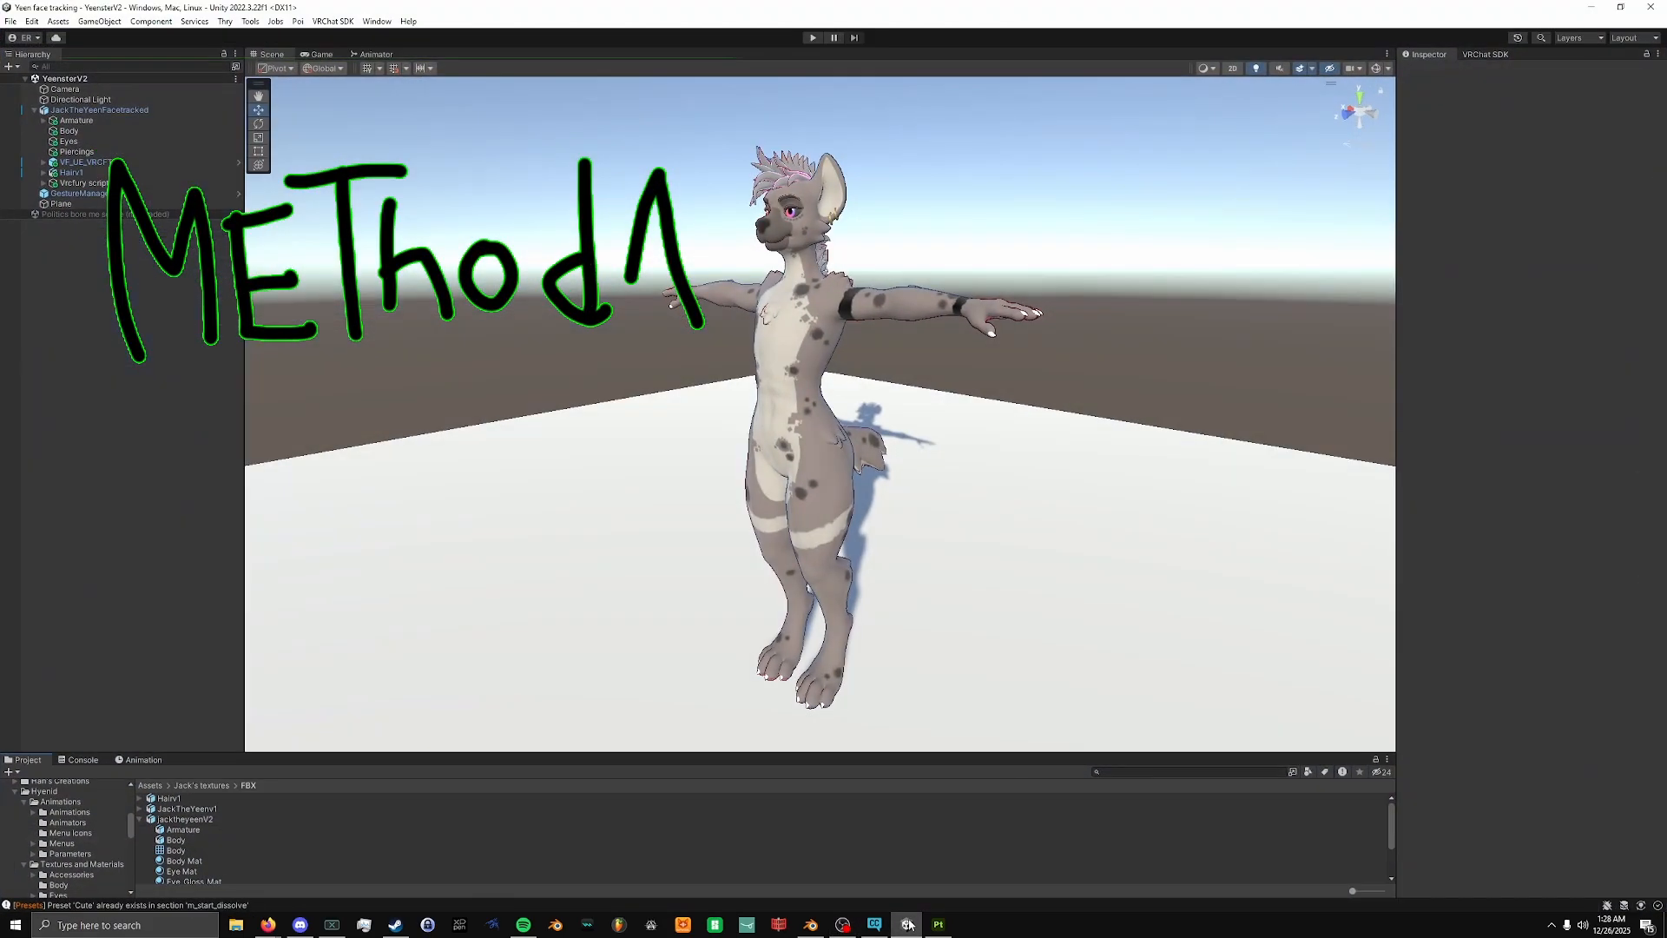
click(938, 922)
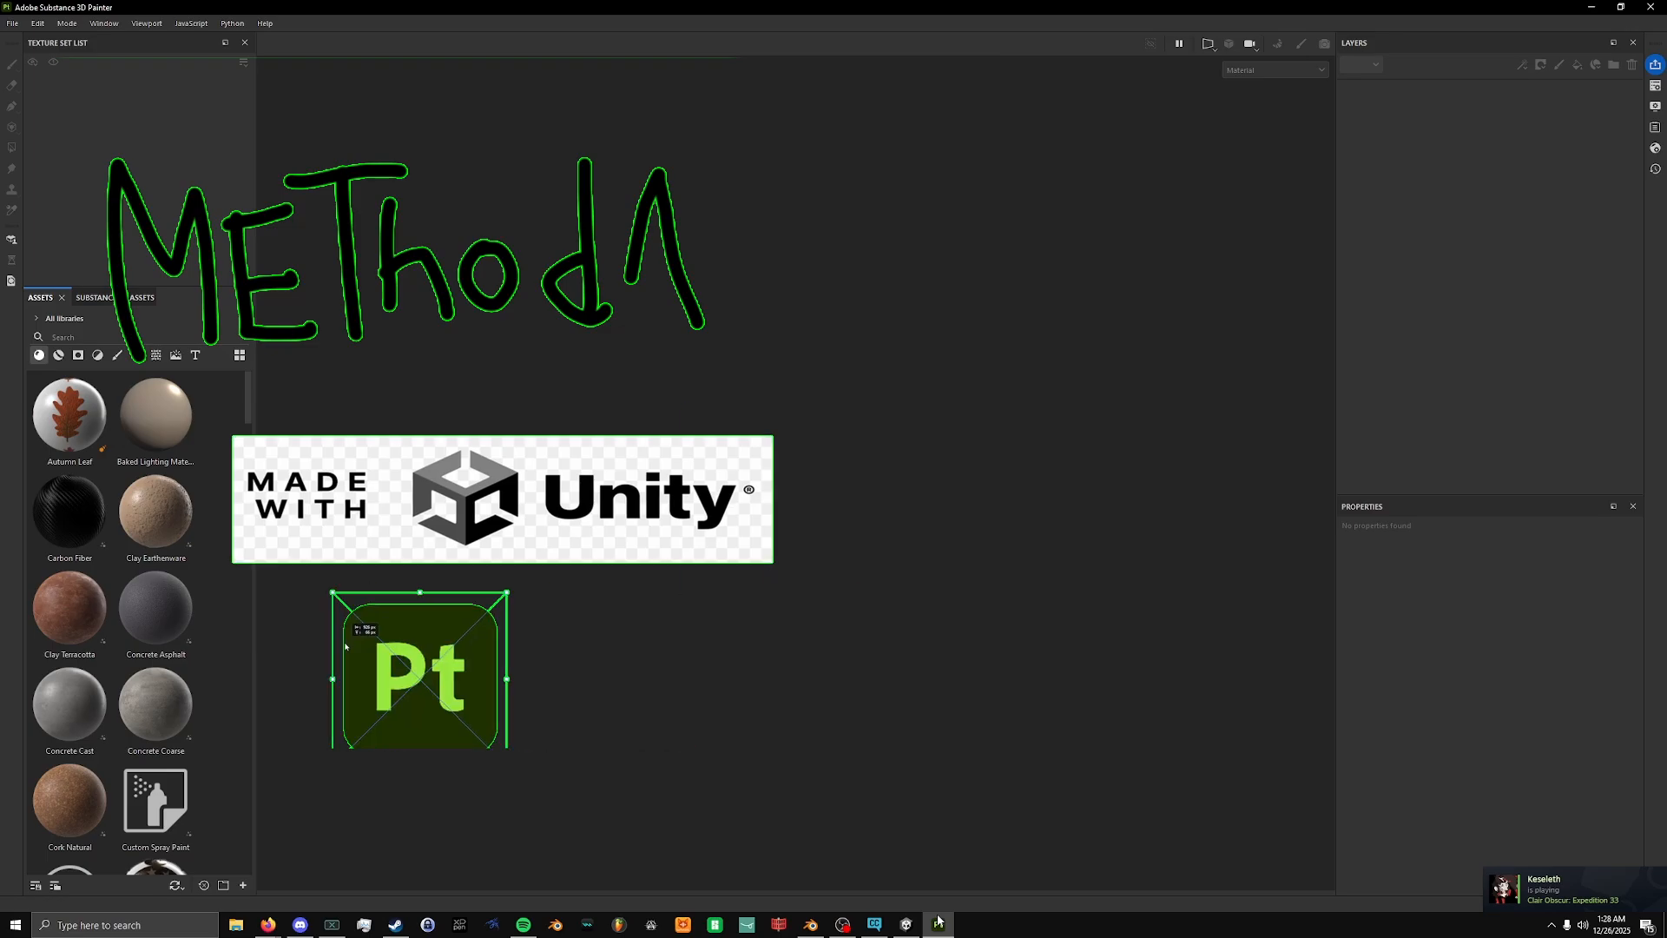
click(938, 919)
drag(877, 323, 955, 322)
drag(1064, 185, 1042, 291)
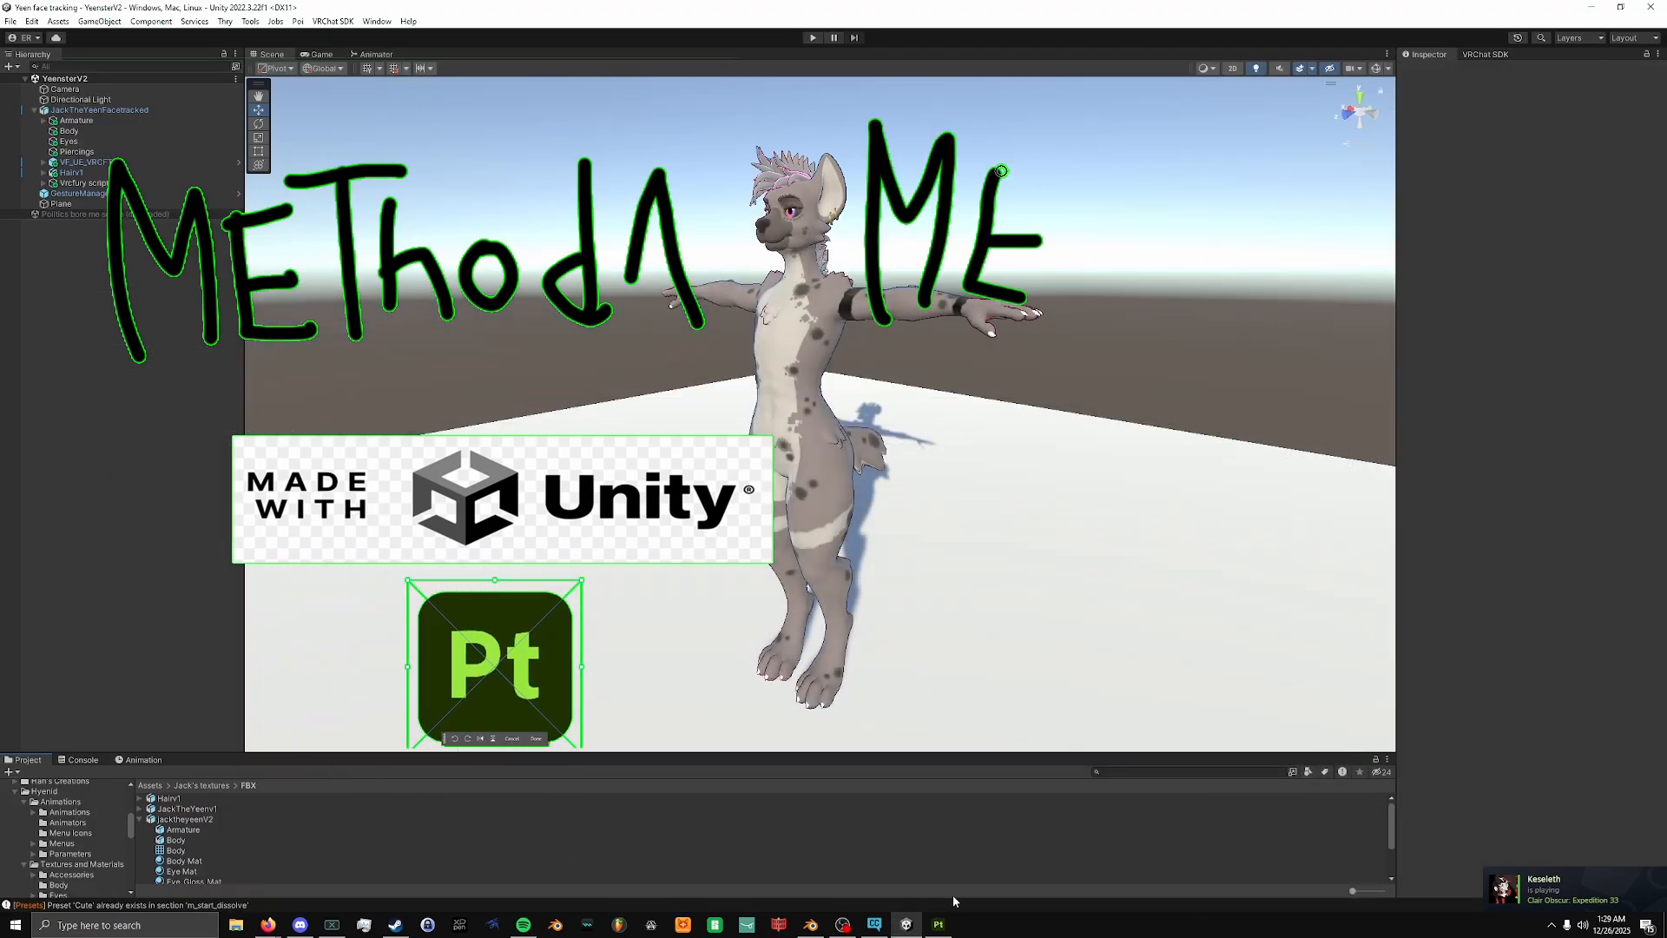
drag(986, 242, 1038, 239)
drag(1129, 147, 1120, 313)
drag(1012, 165, 1179, 163)
drag(1129, 260, 1182, 304)
drag(1233, 244, 1237, 248)
drag(1342, 151, 1329, 335)
drag(1415, 195, 1539, 363)
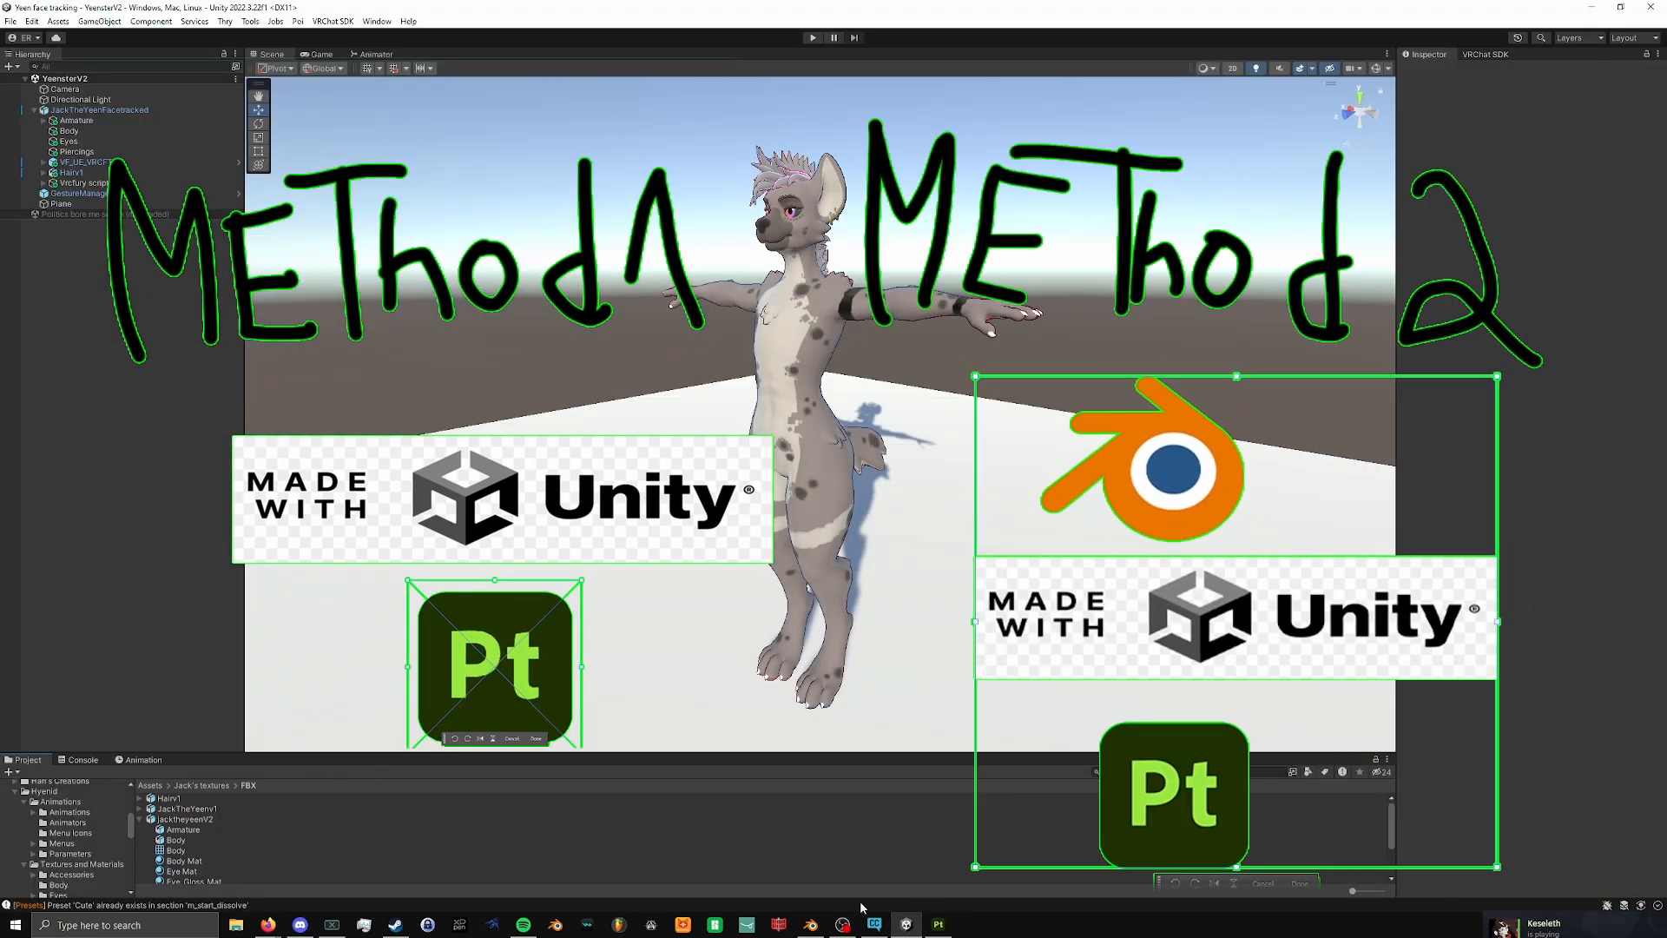
click(812, 925)
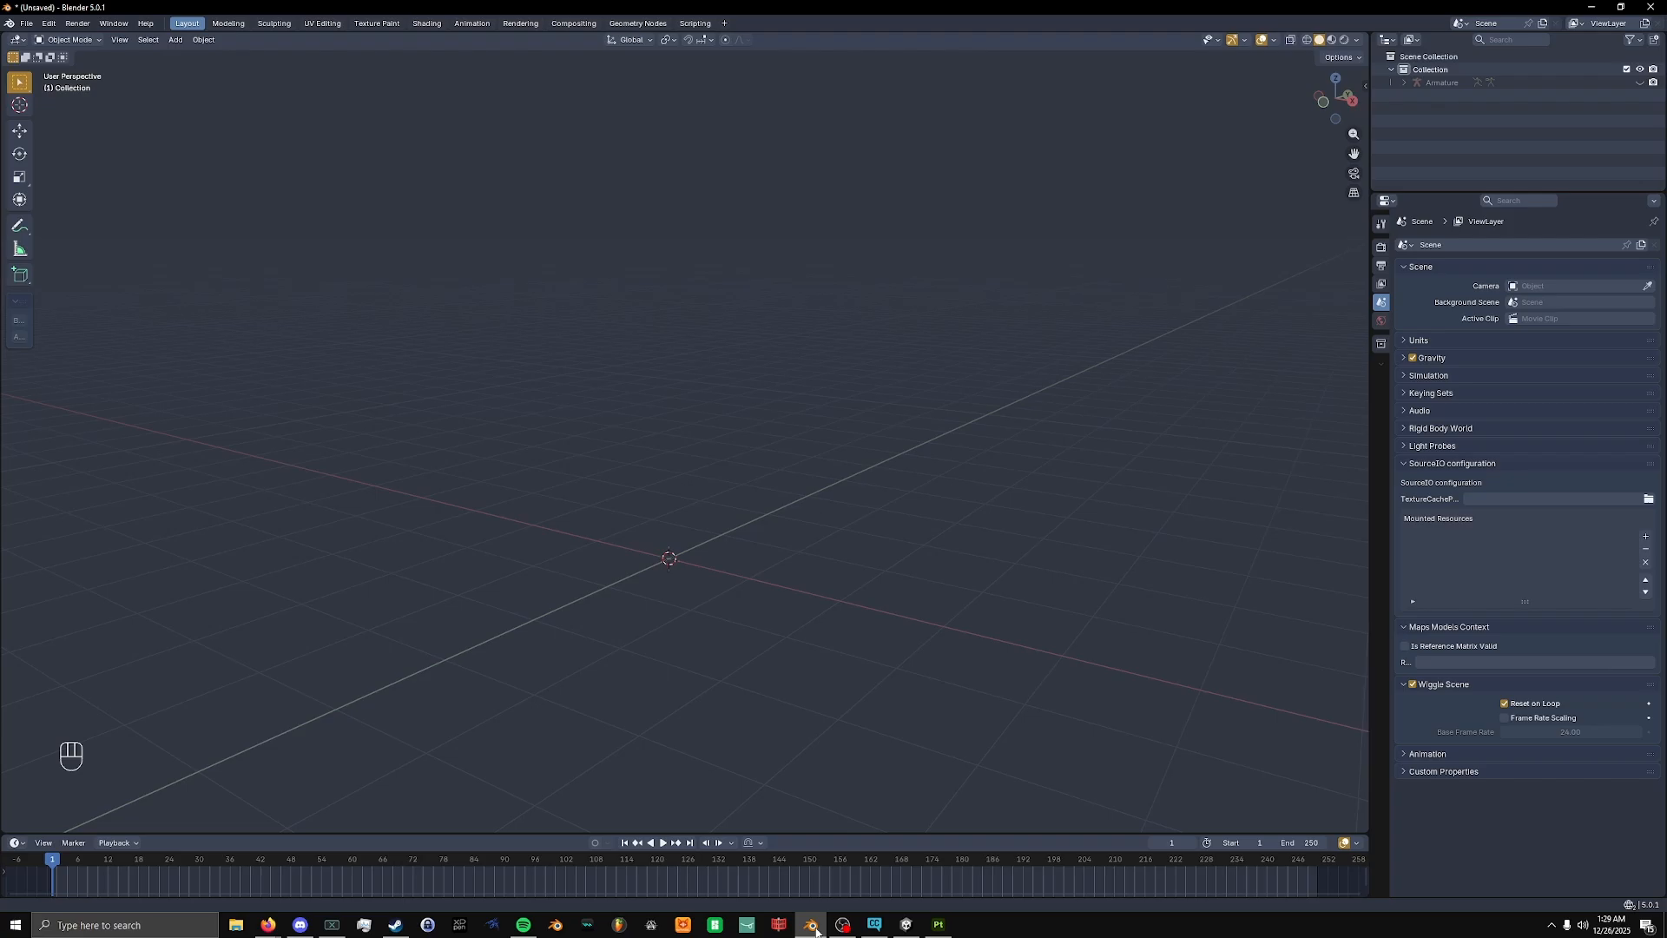
click(815, 927)
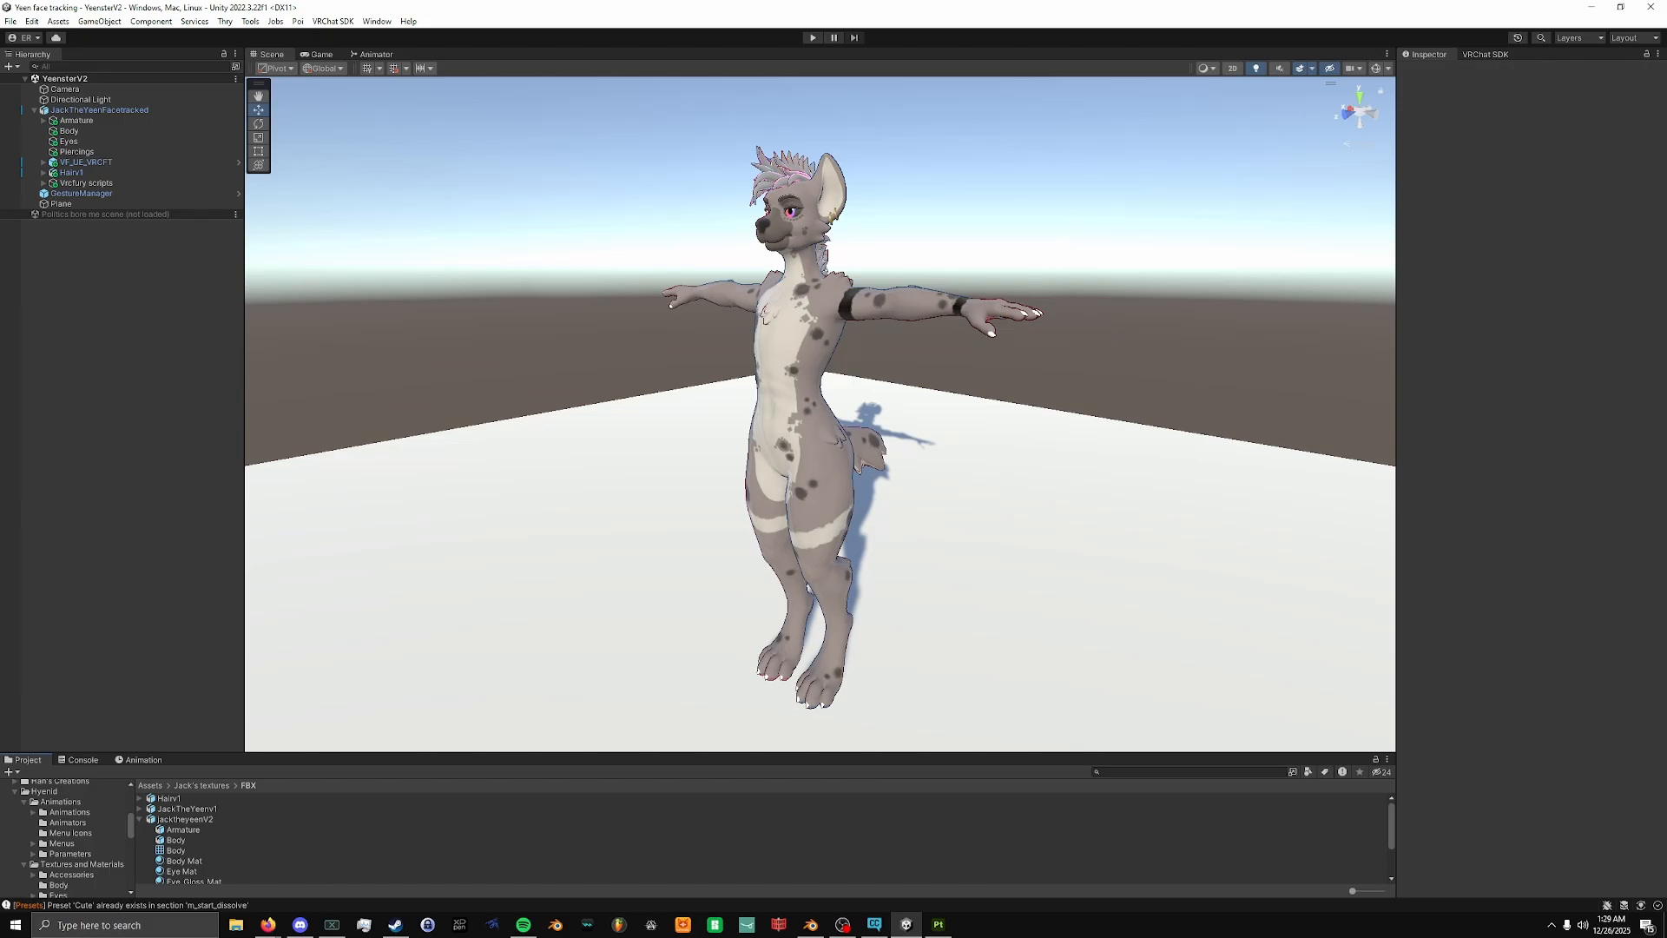
Select the avatar's Body object and locate its assigned mesh in the project assets.
drag(987, 754, 986, 633)
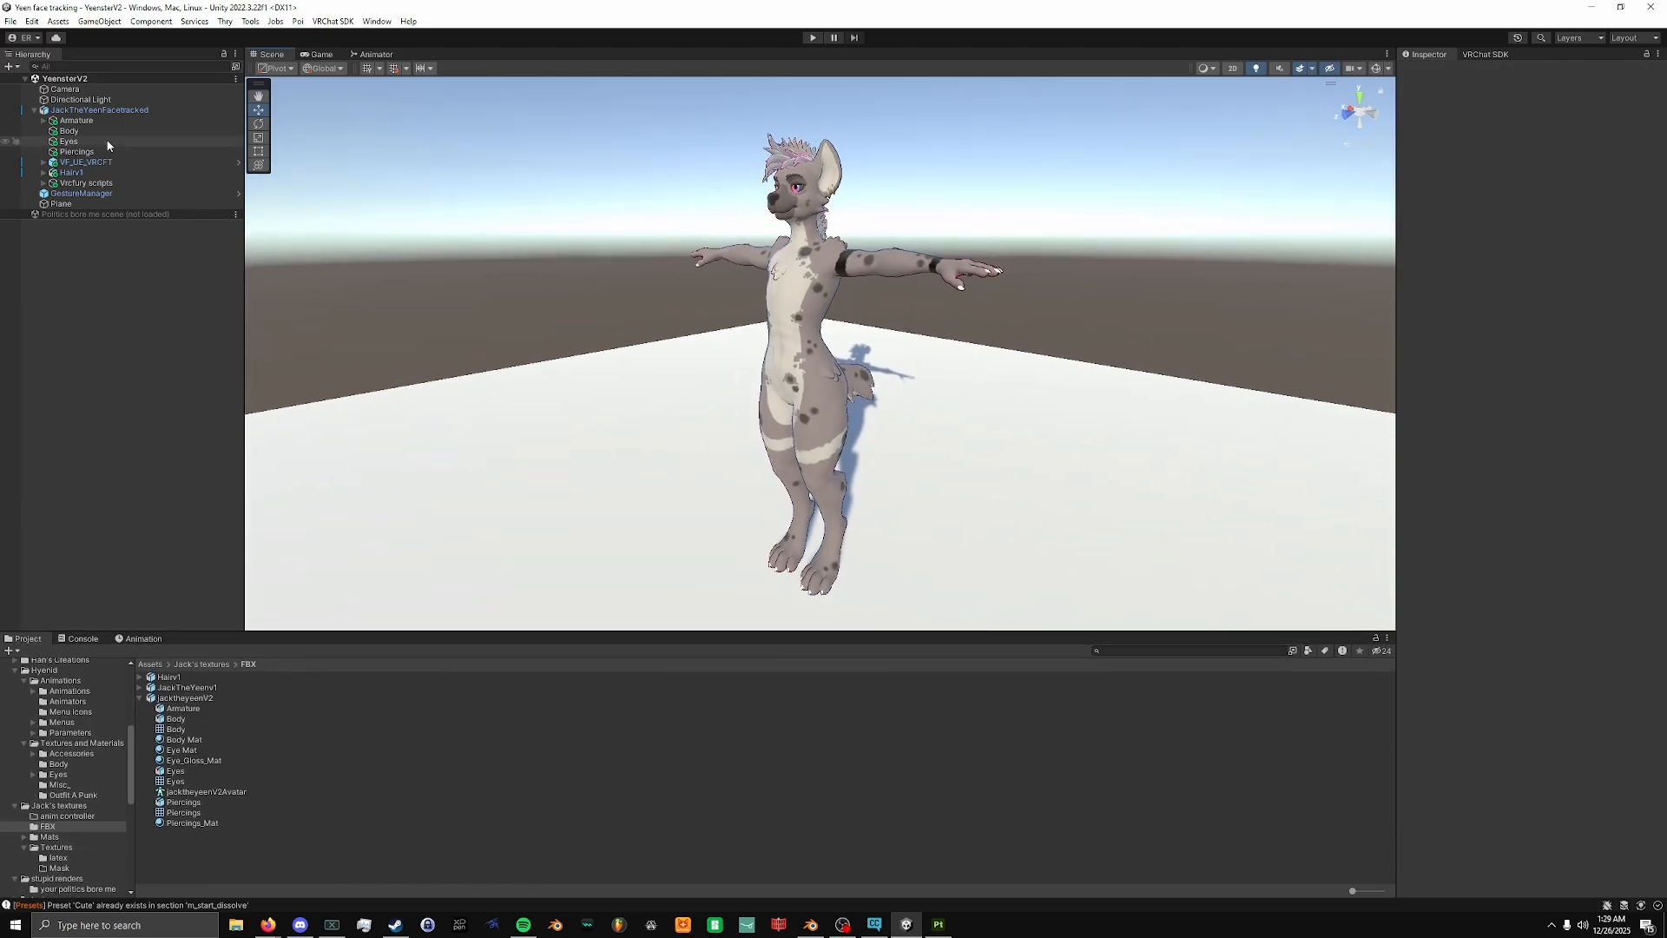
click(154, 132)
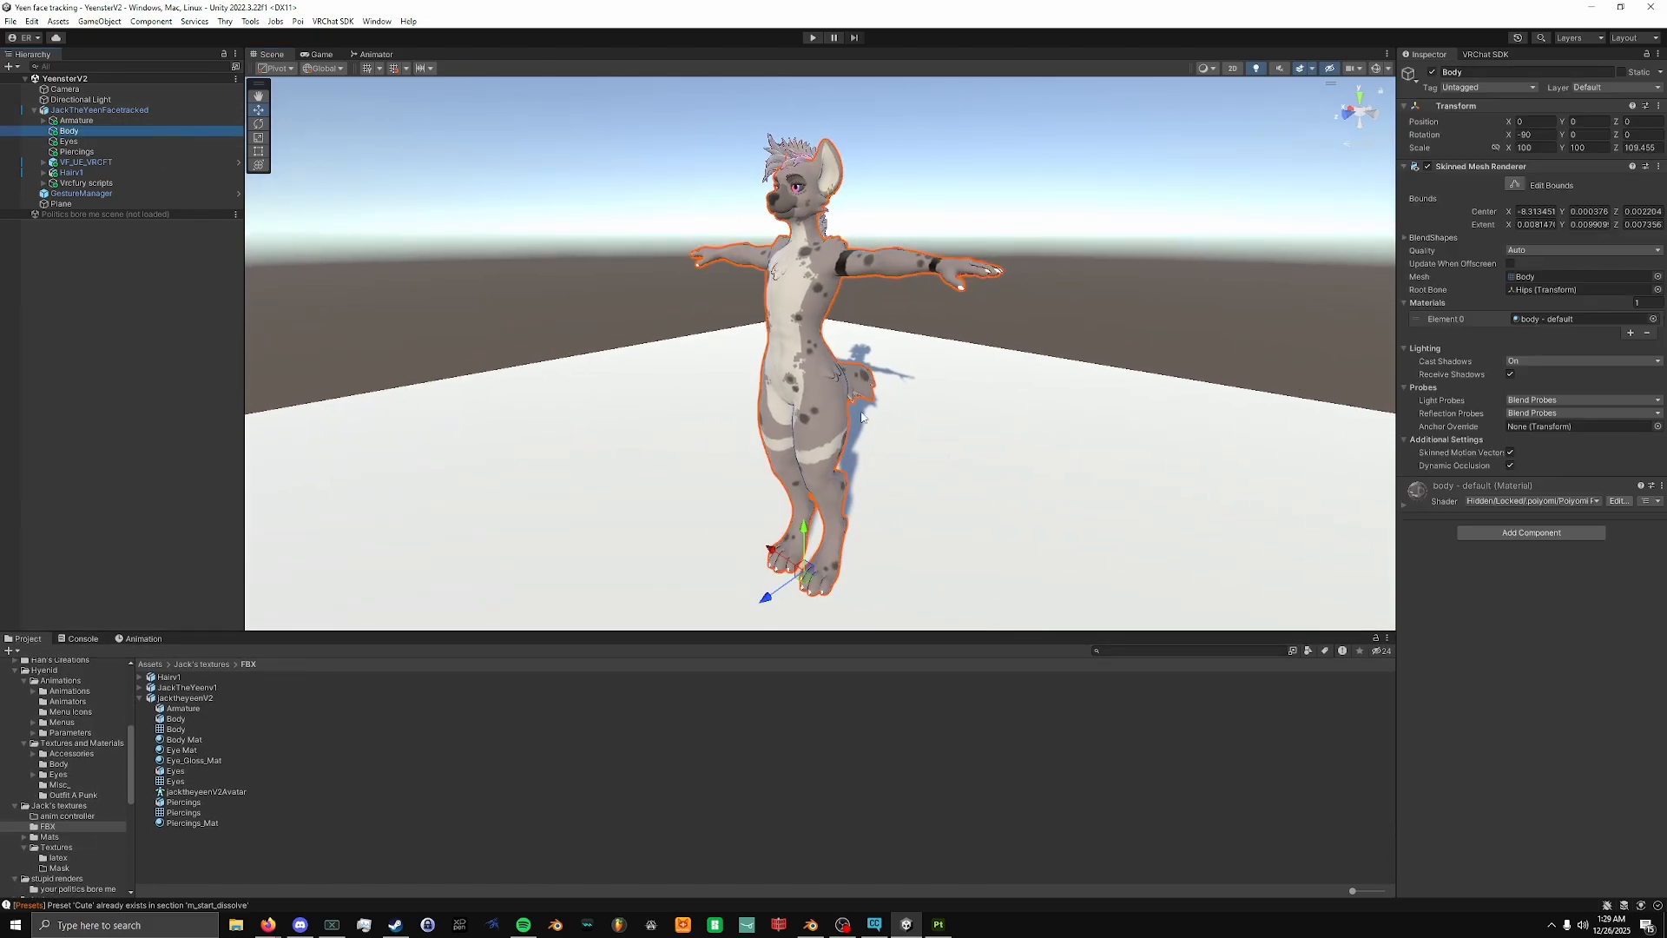
click(863, 297)
click(806, 297)
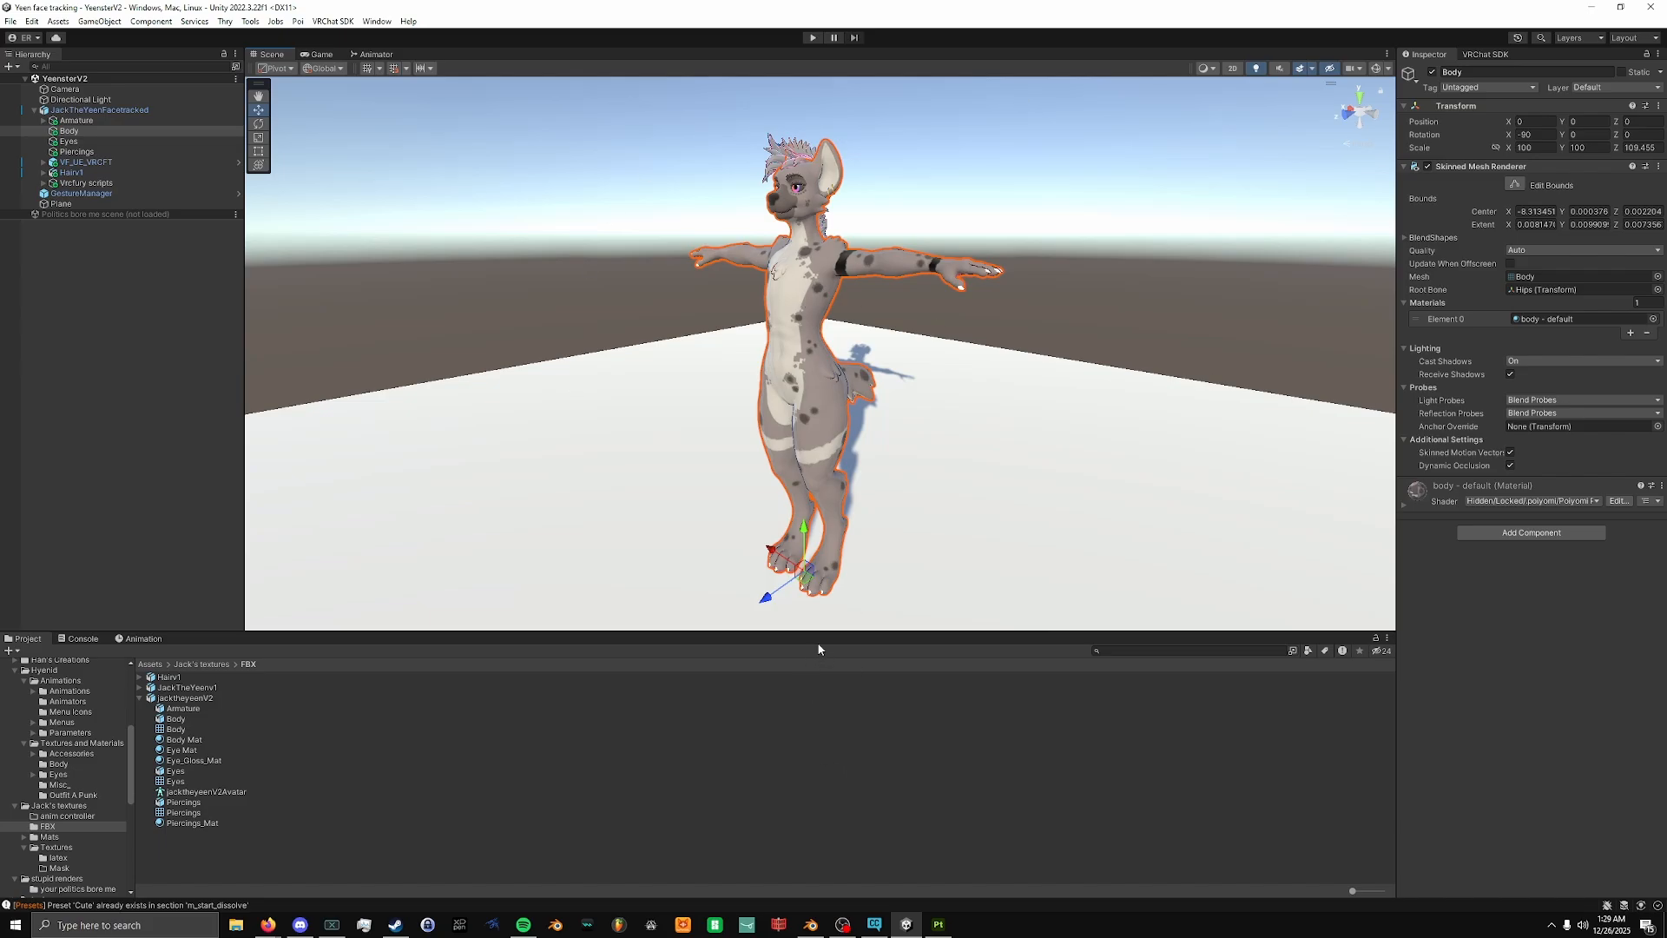
drag(818, 644, 818, 783)
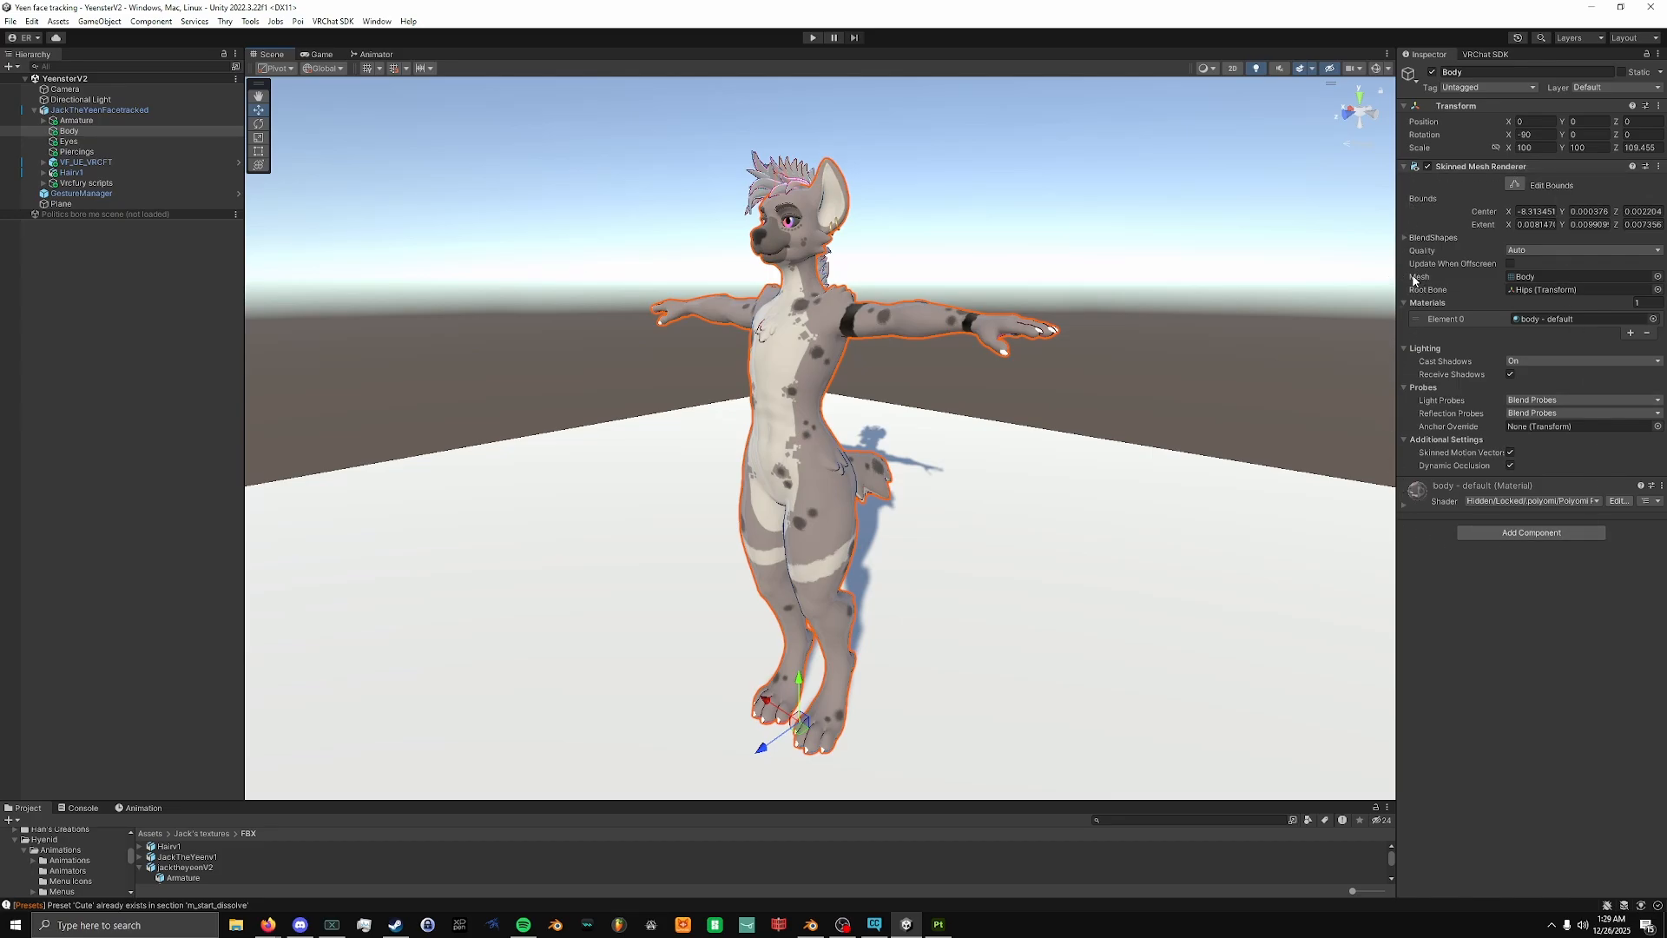
click(1530, 277)
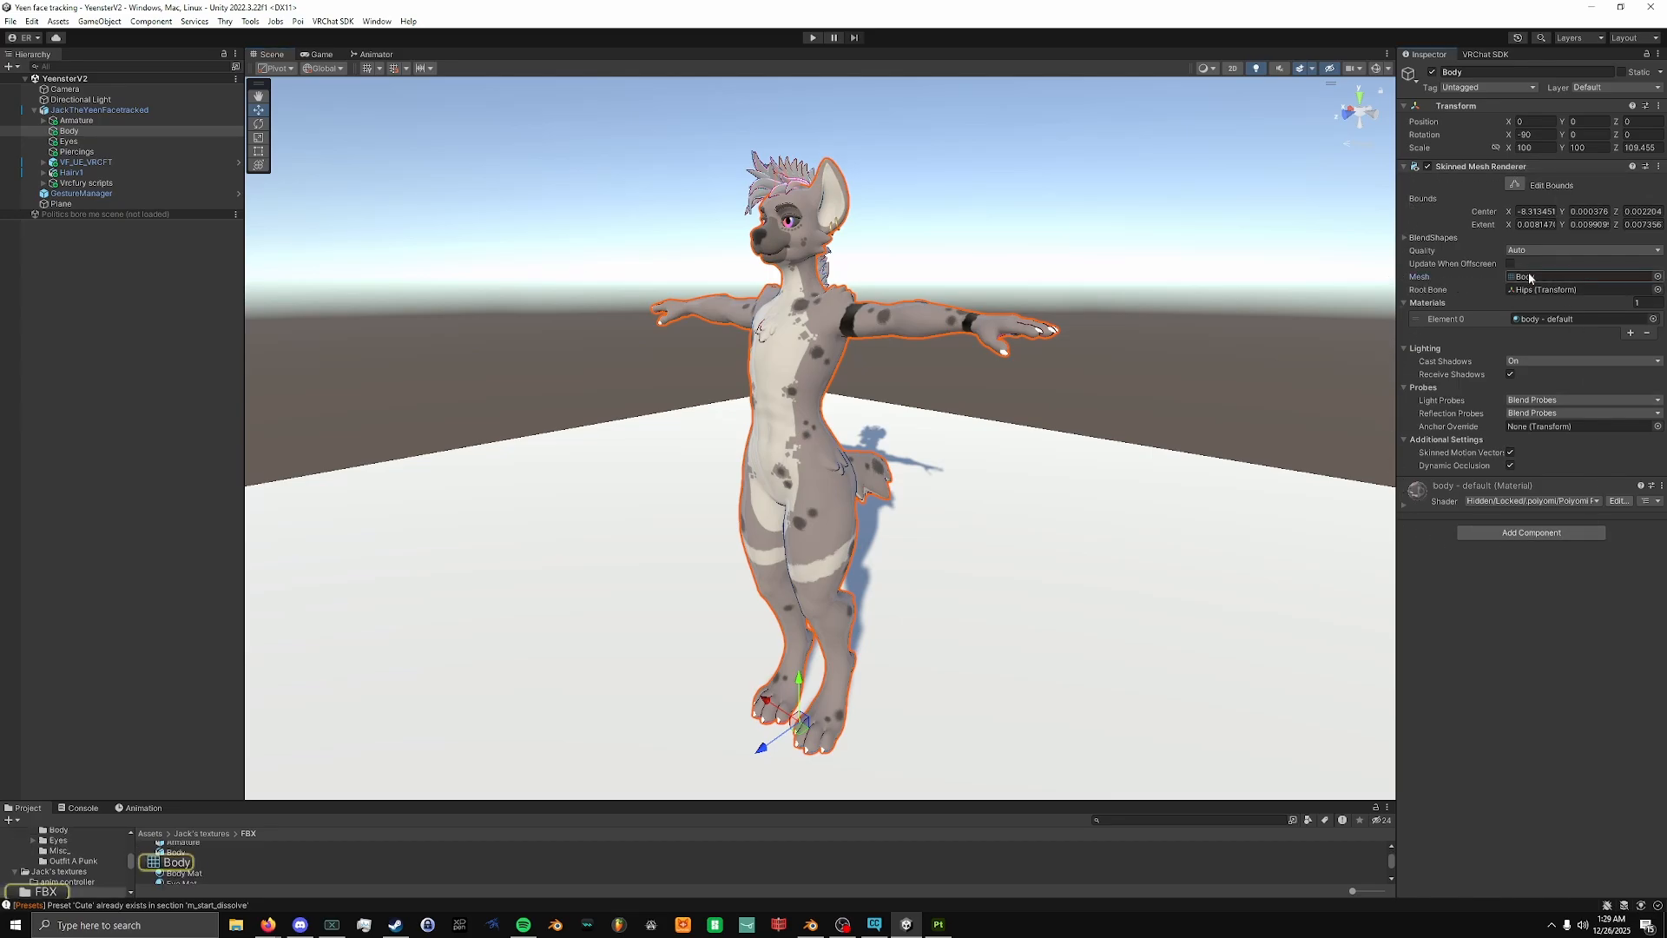
drag(393, 804, 419, 639)
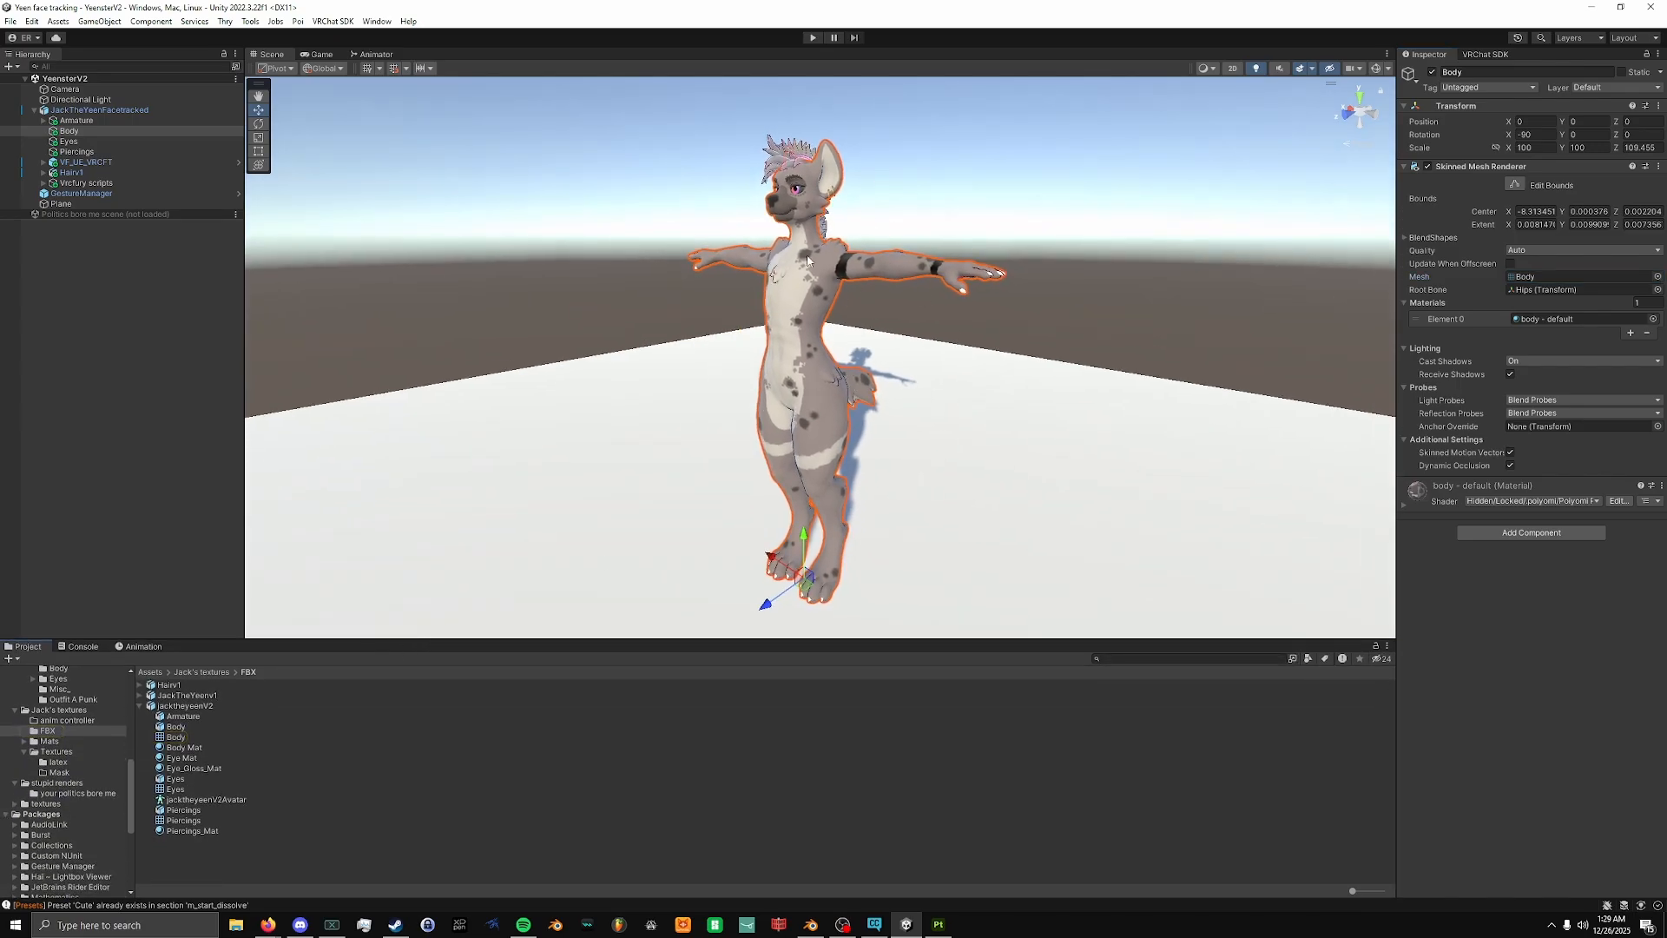
Select the jacktheyeenV2 model asset in the FBX folder and collapse its contents.
click(732, 129)
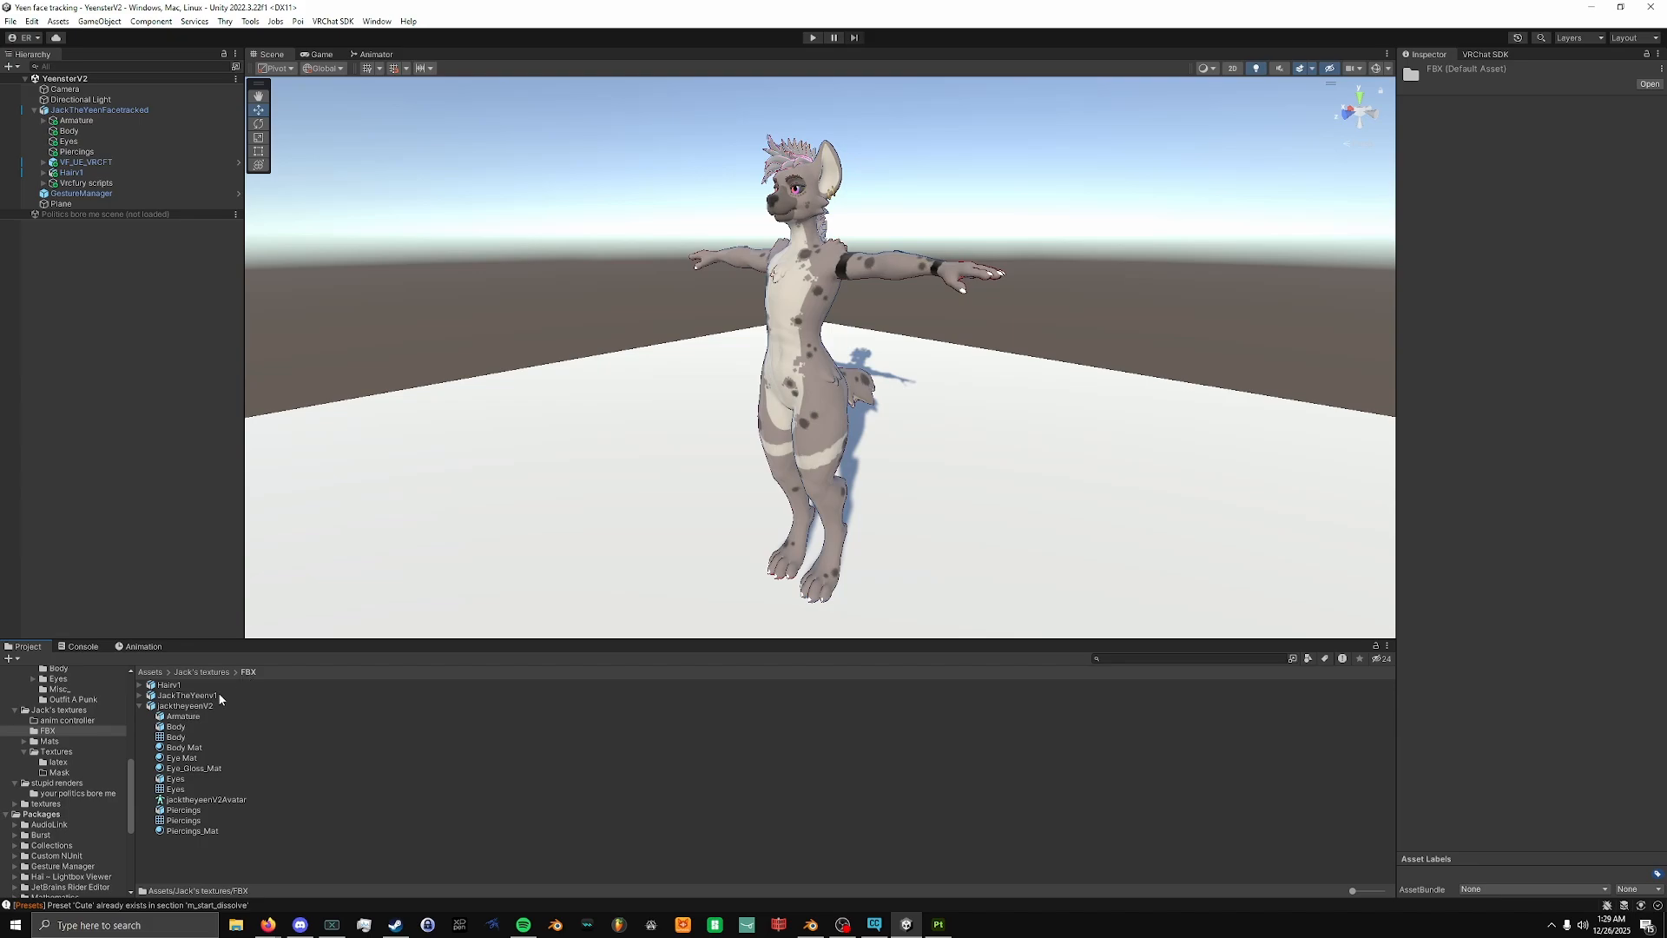
click(207, 716)
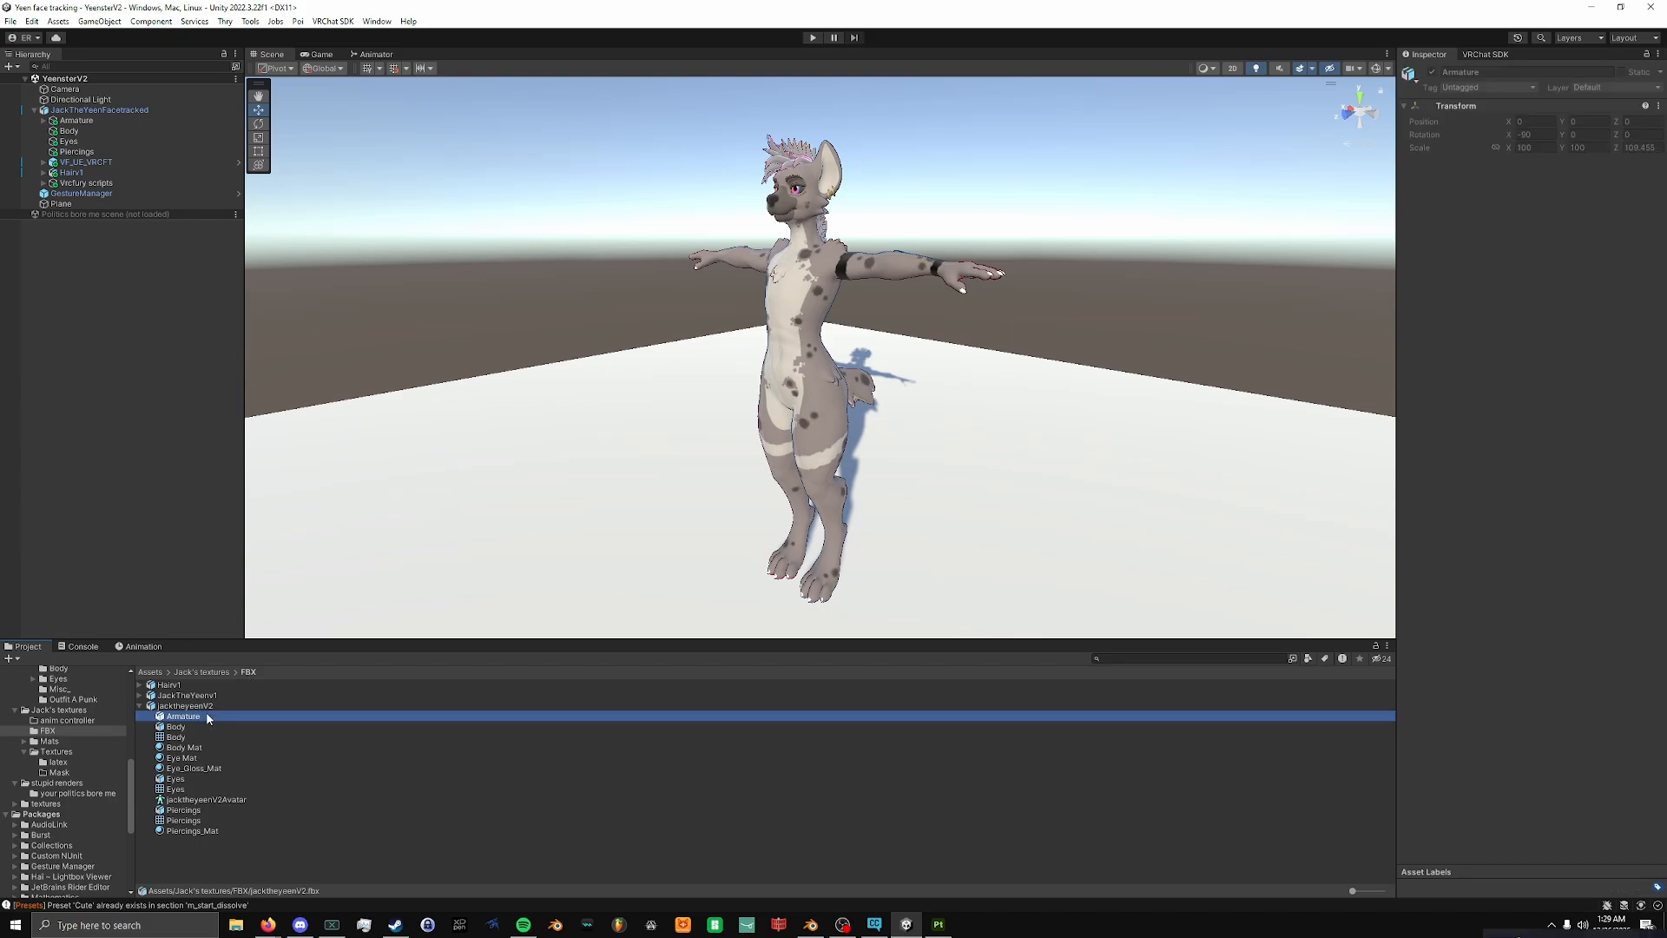
click(209, 706)
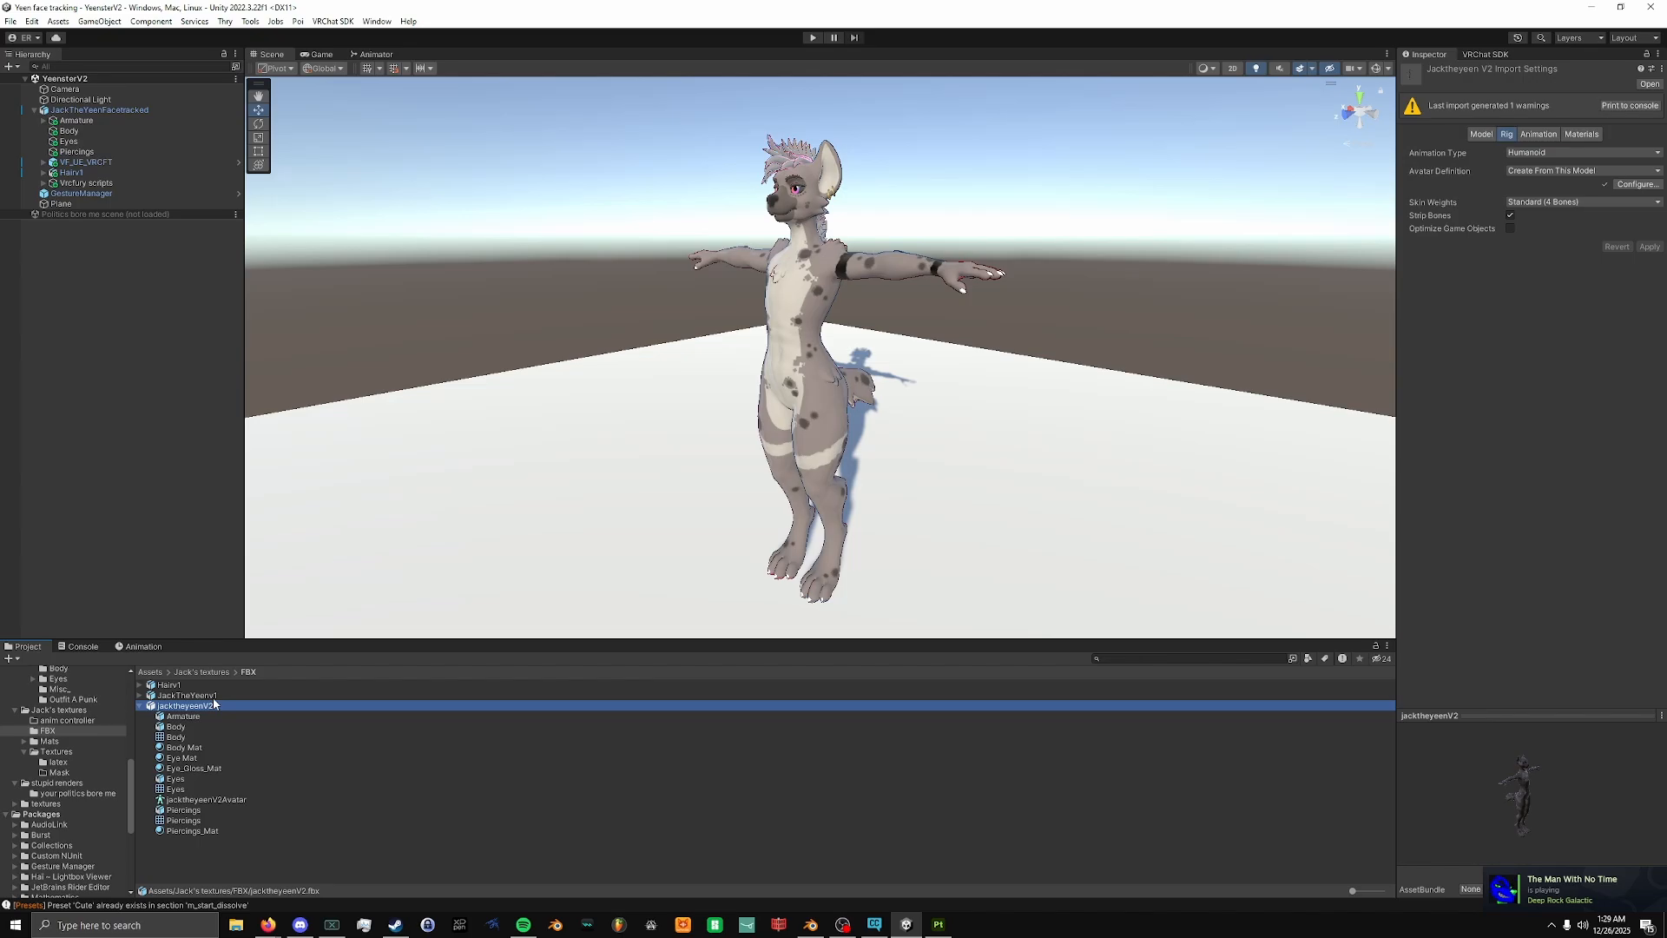
click(140, 706)
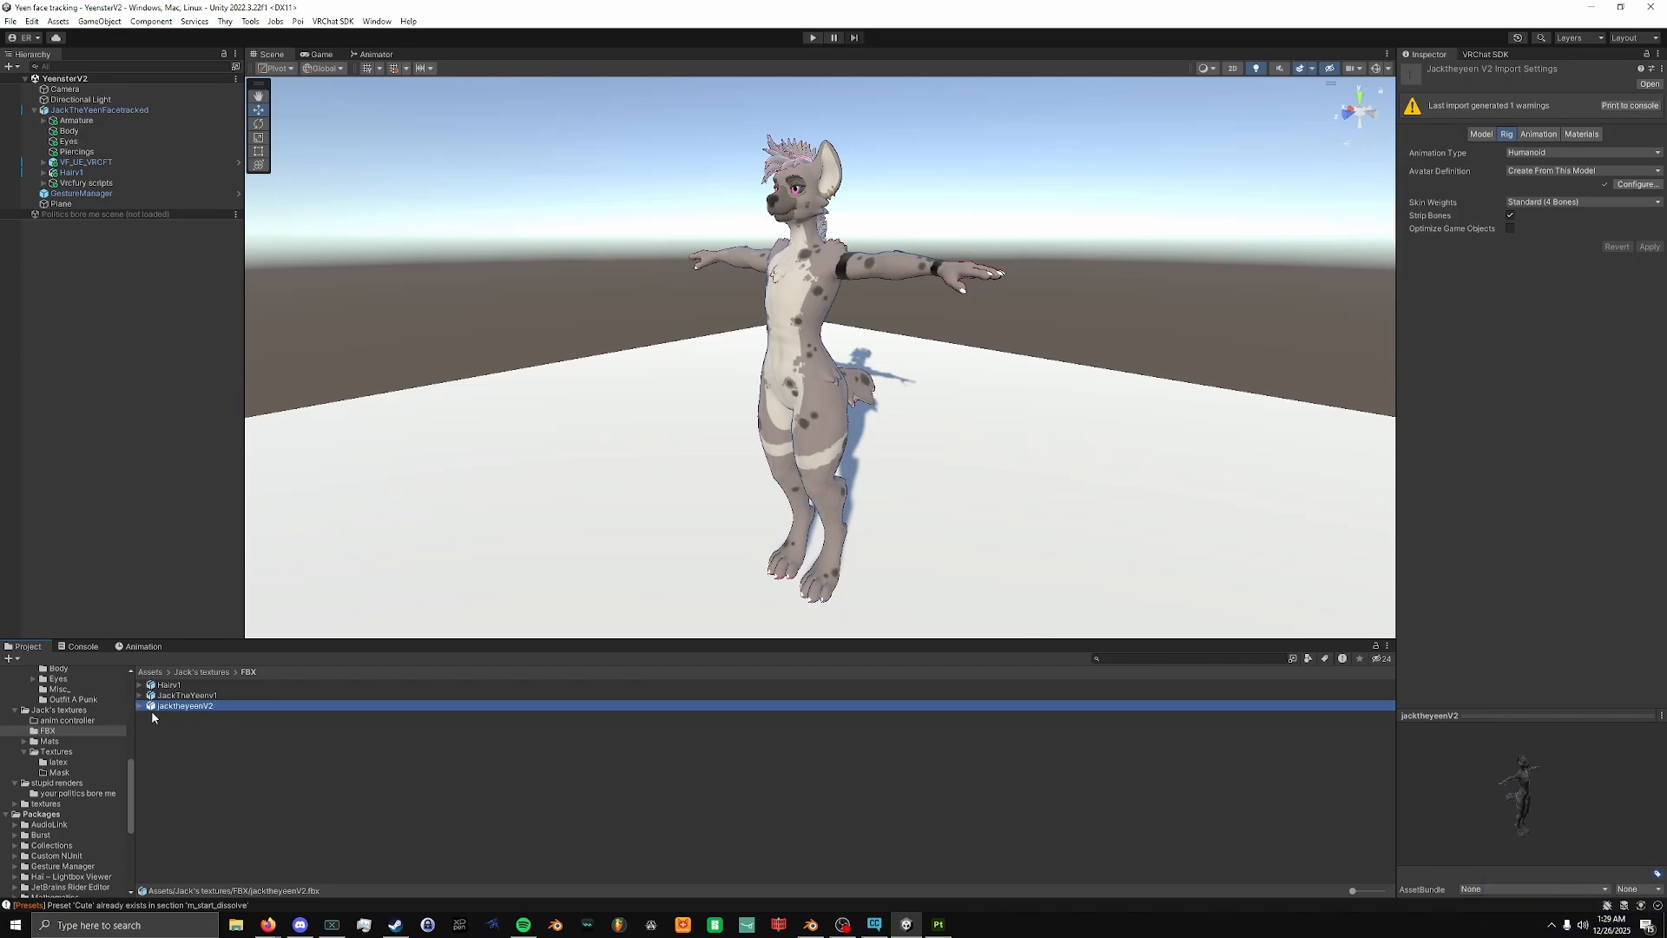
Show the FBX folder in File Explorer, open it and select jacktheyeenV2.fbx.
drag(165, 707, 241, 734)
right_click(246, 744)
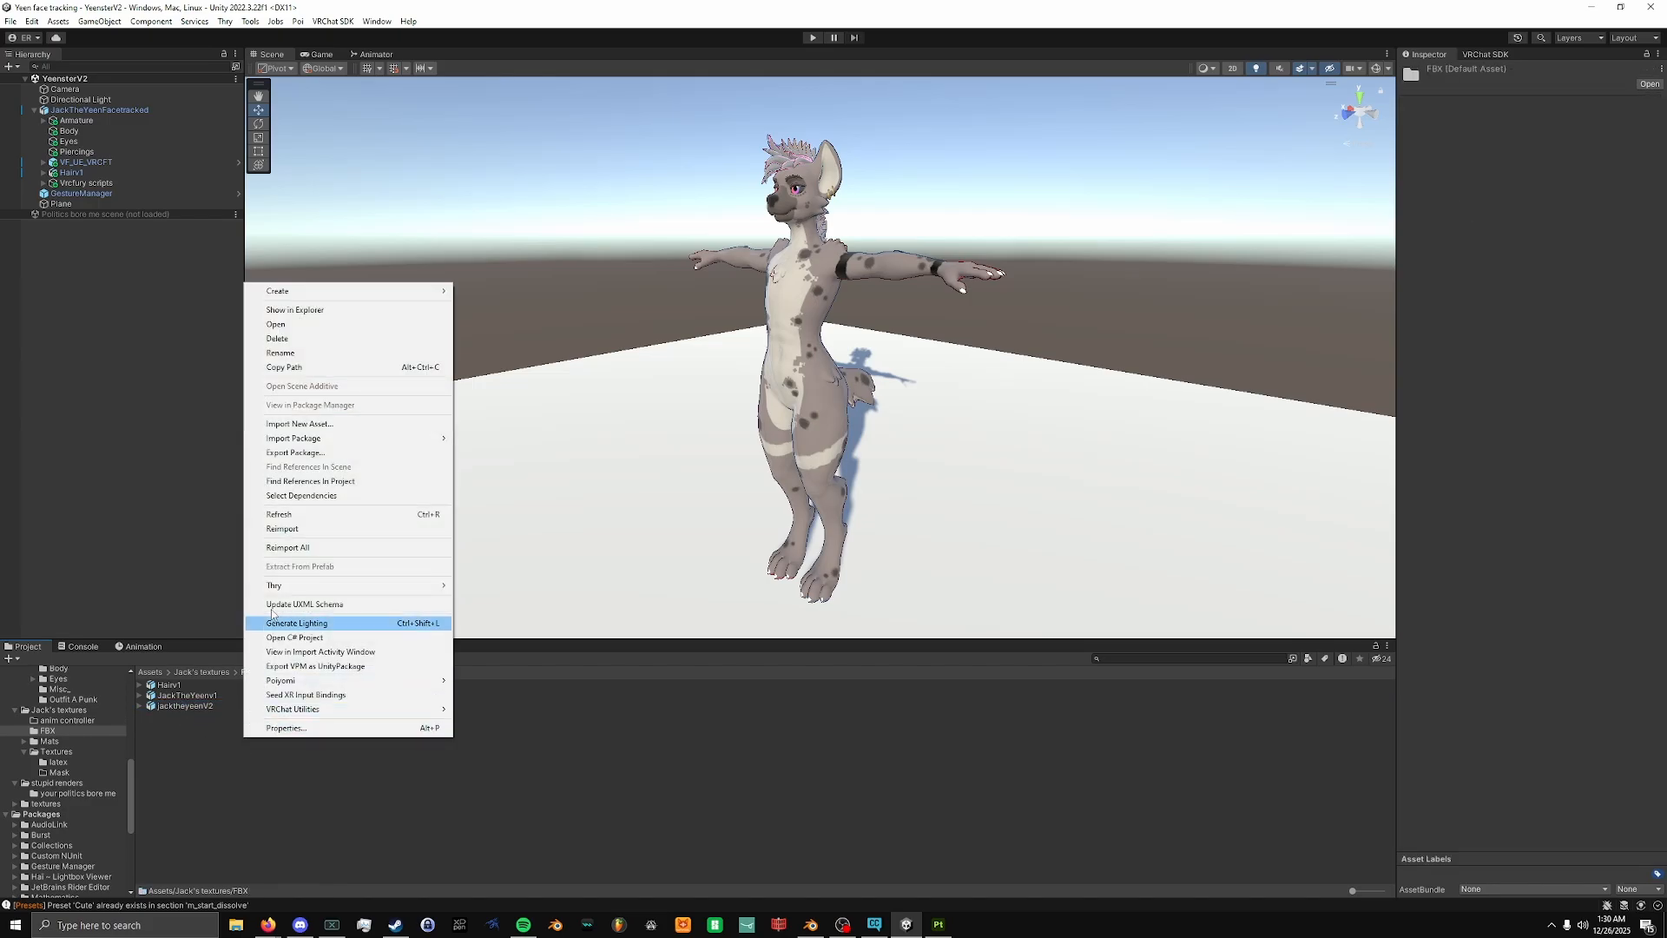
click(313, 313)
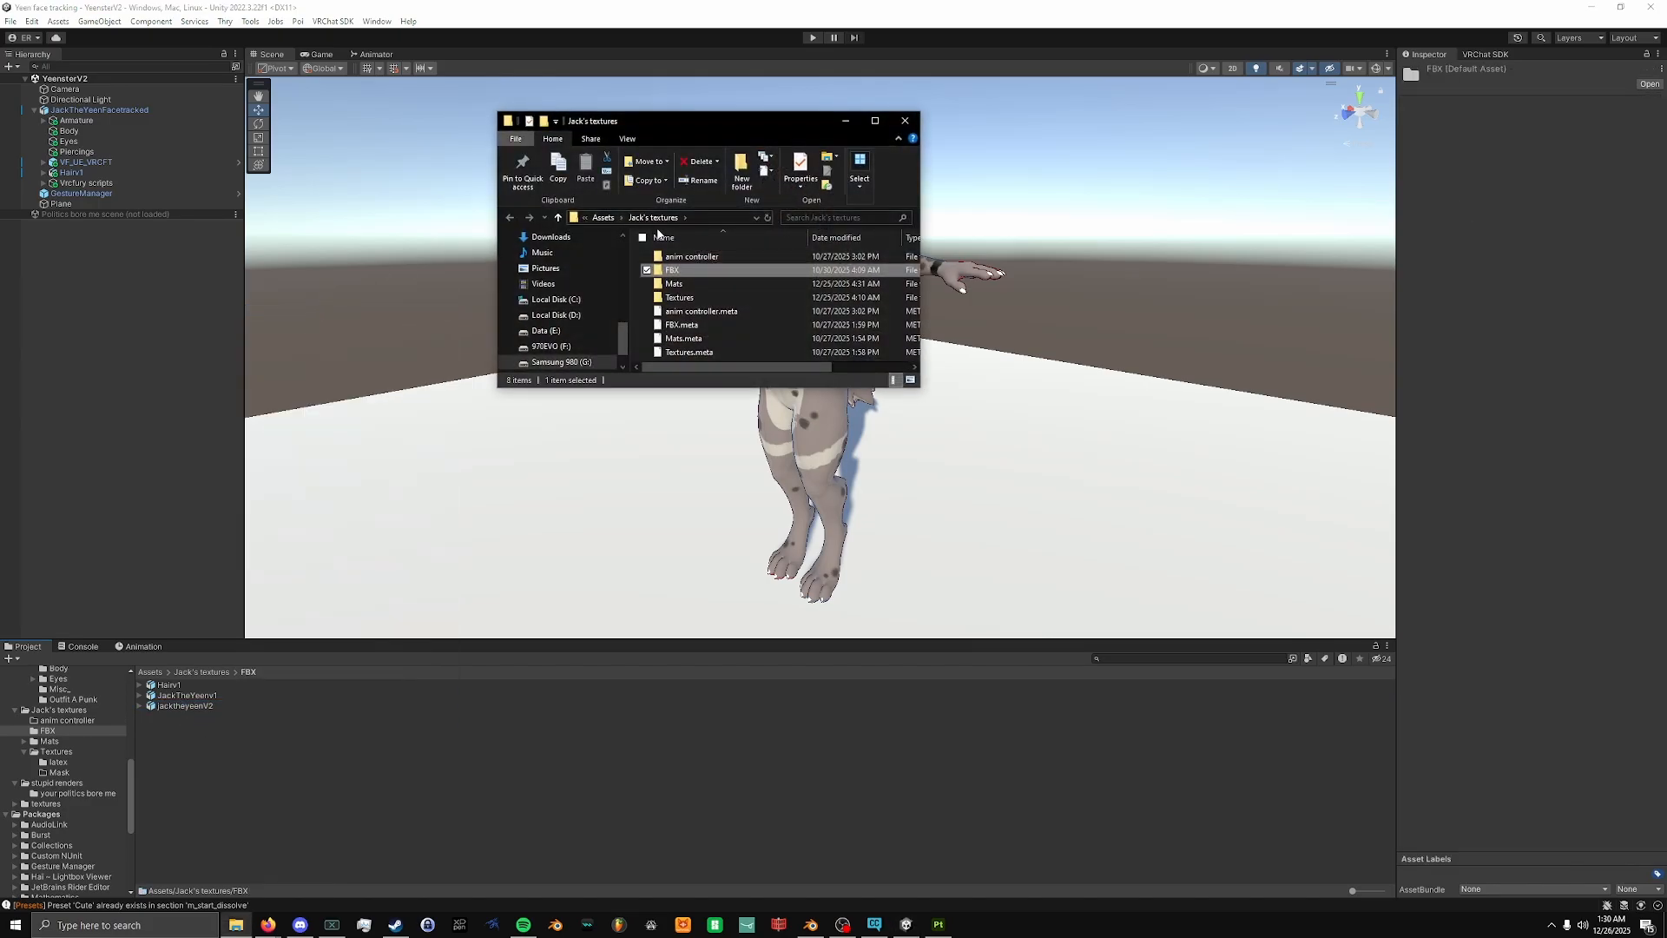
double_click(676, 270)
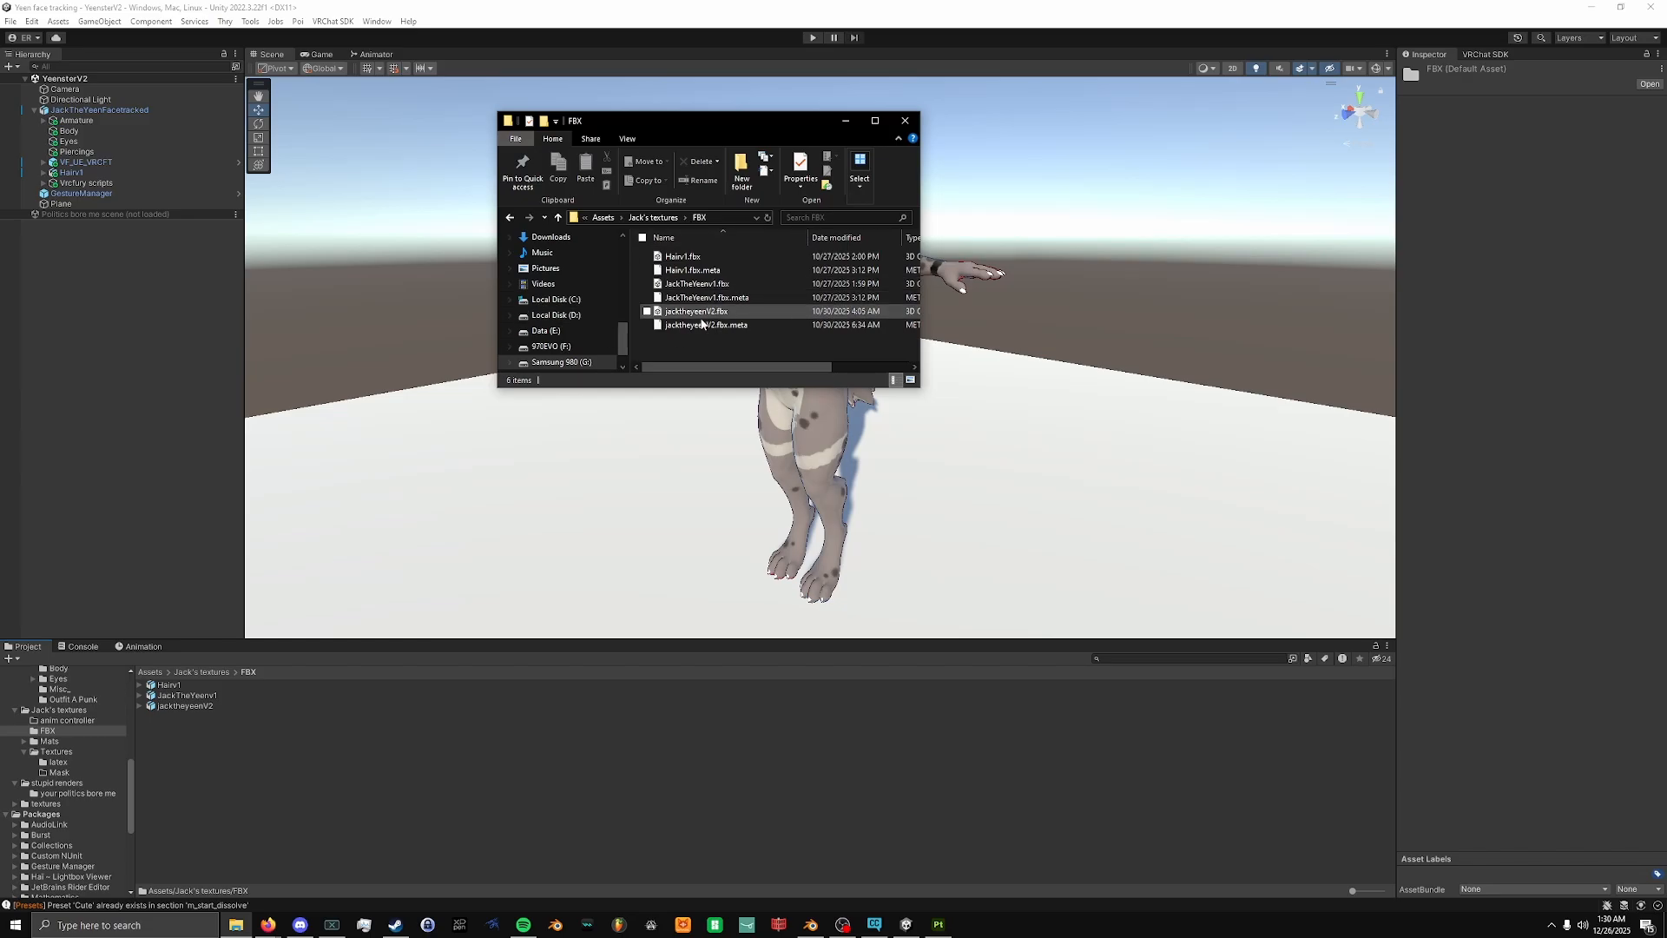
click(705, 311)
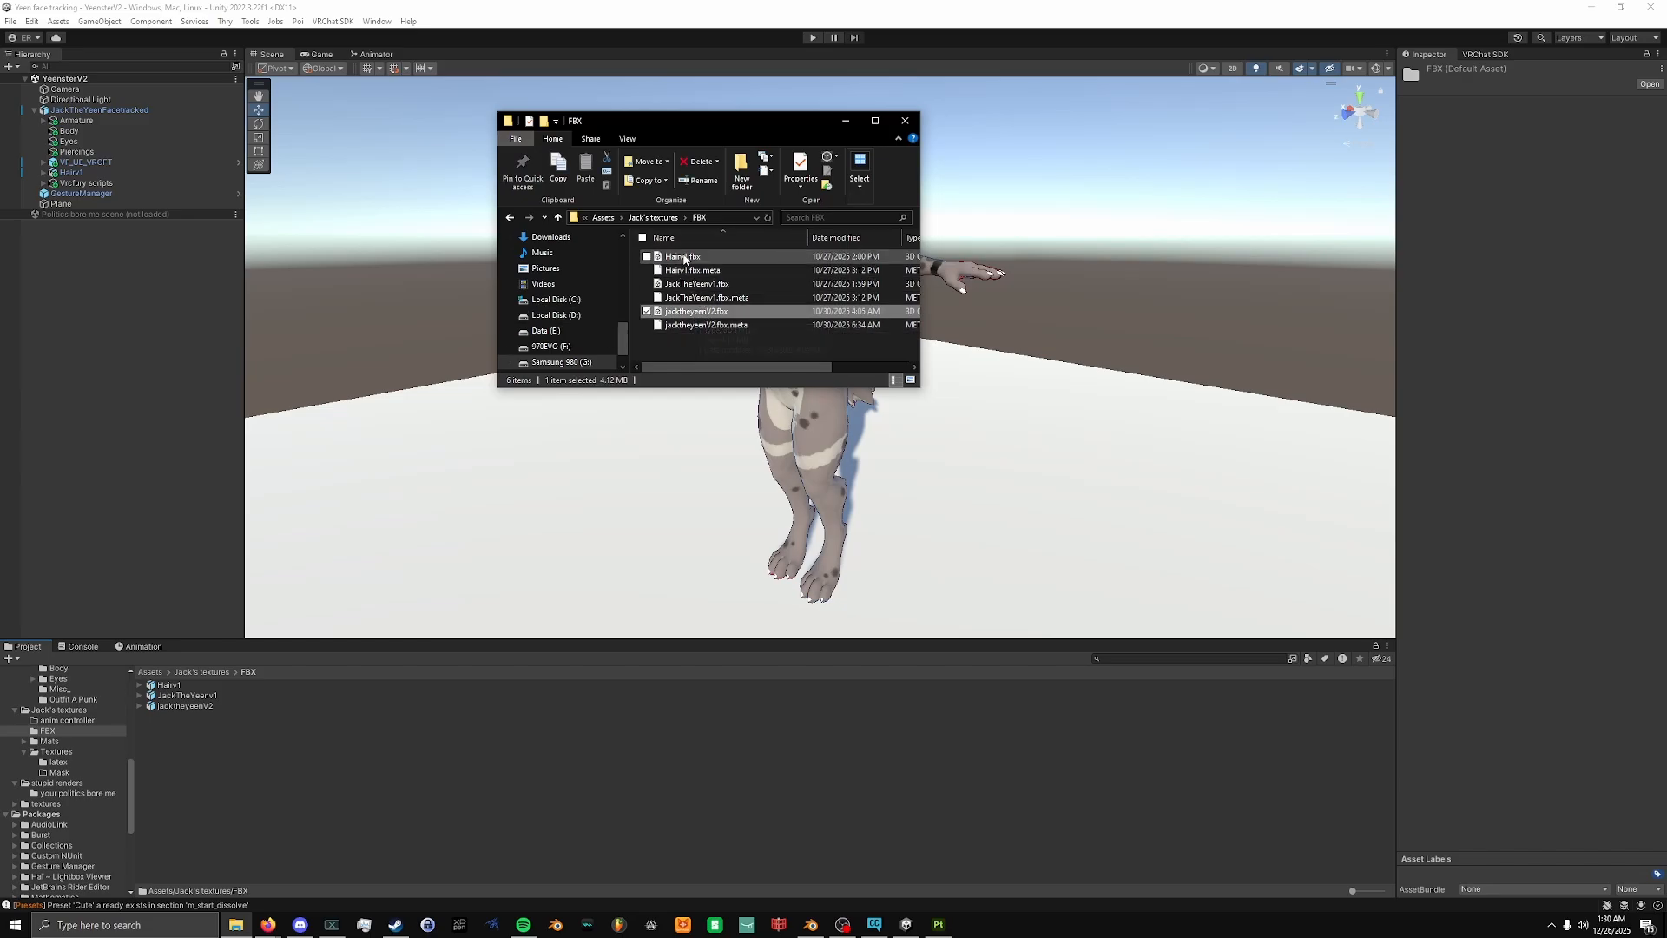
Maximize the File Explorer window and copy the full path of the FBX folder.
click(725, 218)
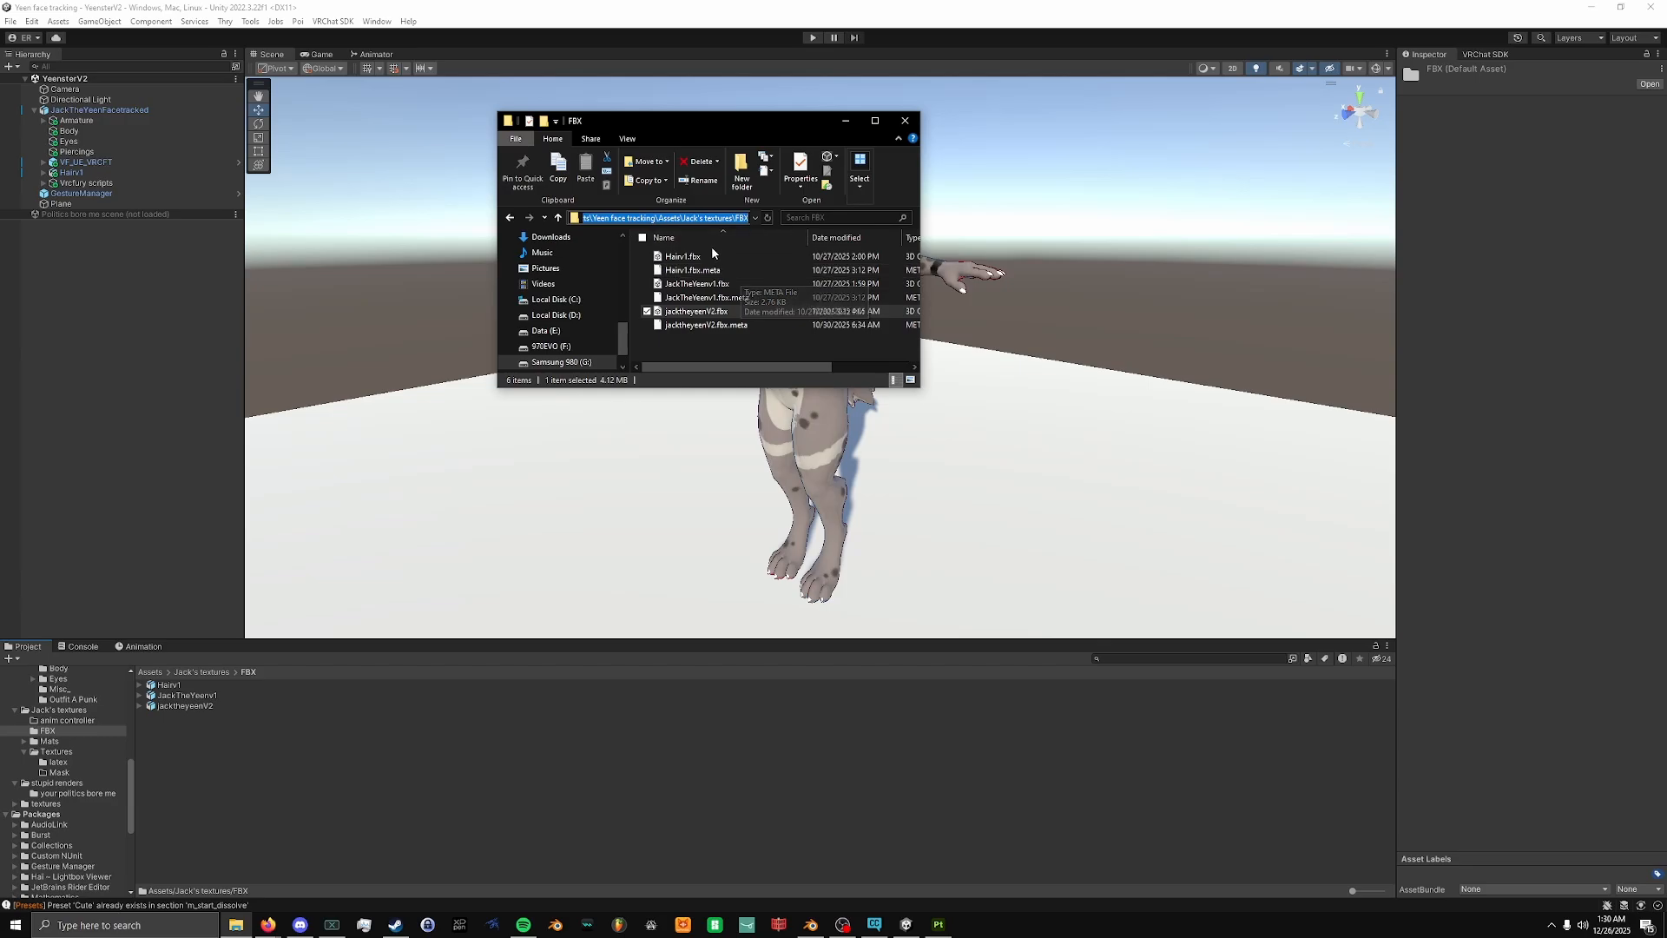
drag(788, 121, 696, 7)
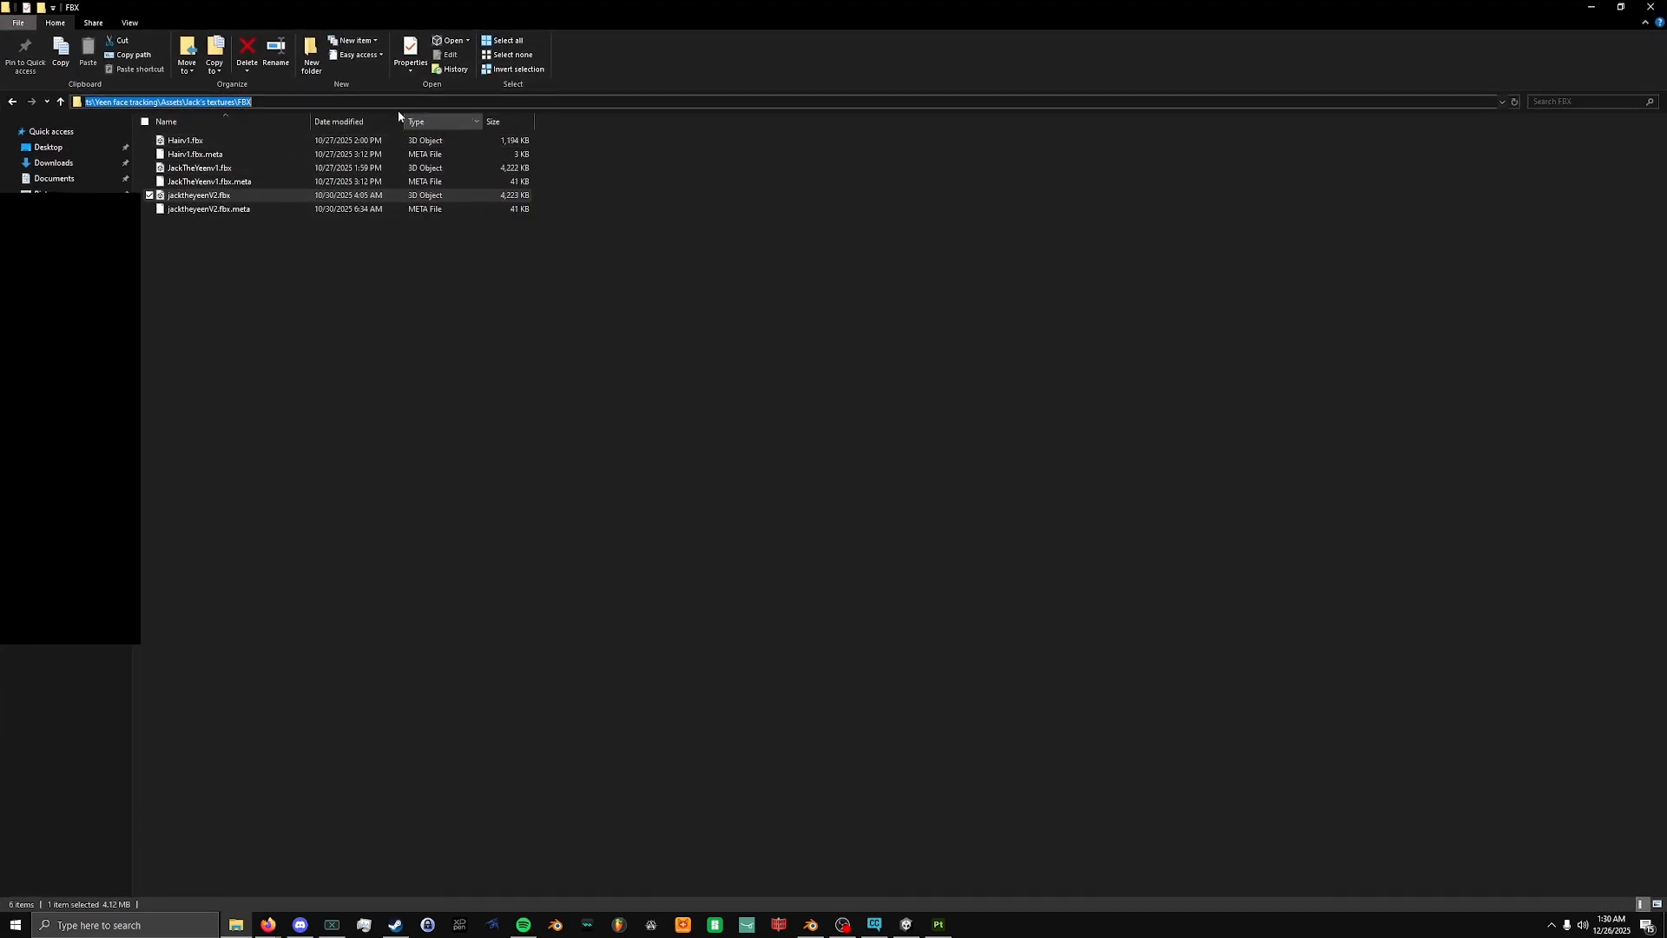
click(337, 104)
key(ctrl+a)
key(ctrl+c)
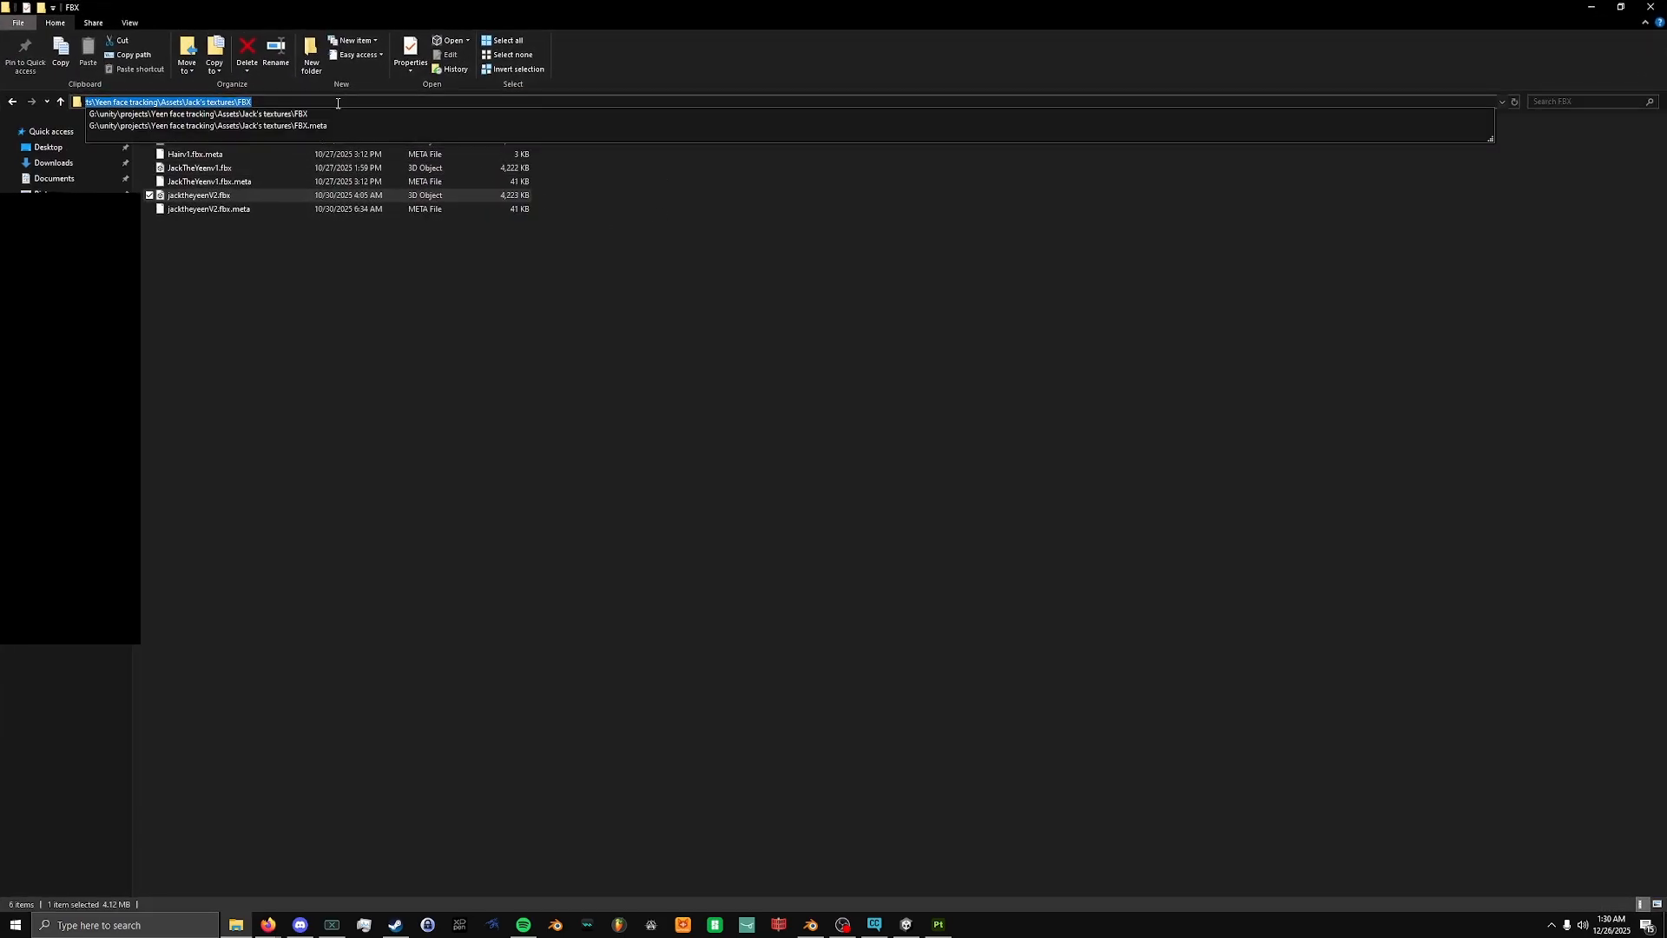
click(479, 398)
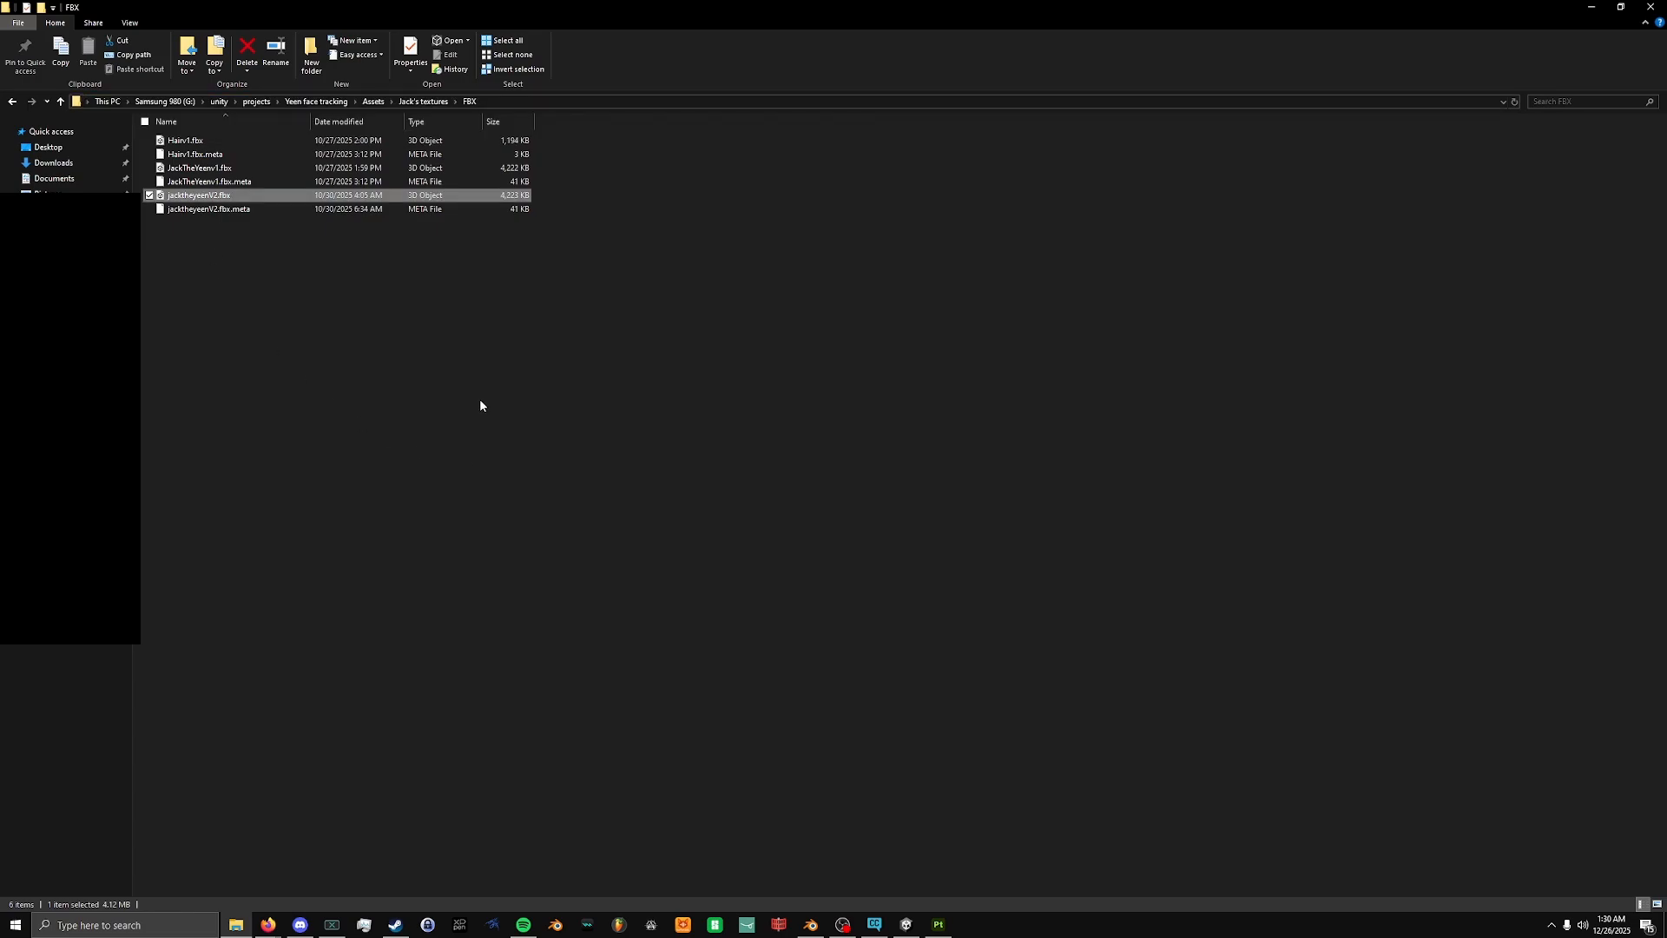
Switch to Substance 3D Painter and start a new project with jacktheyeenV2.fbx from the FBX folder as its mesh.
click(938, 925)
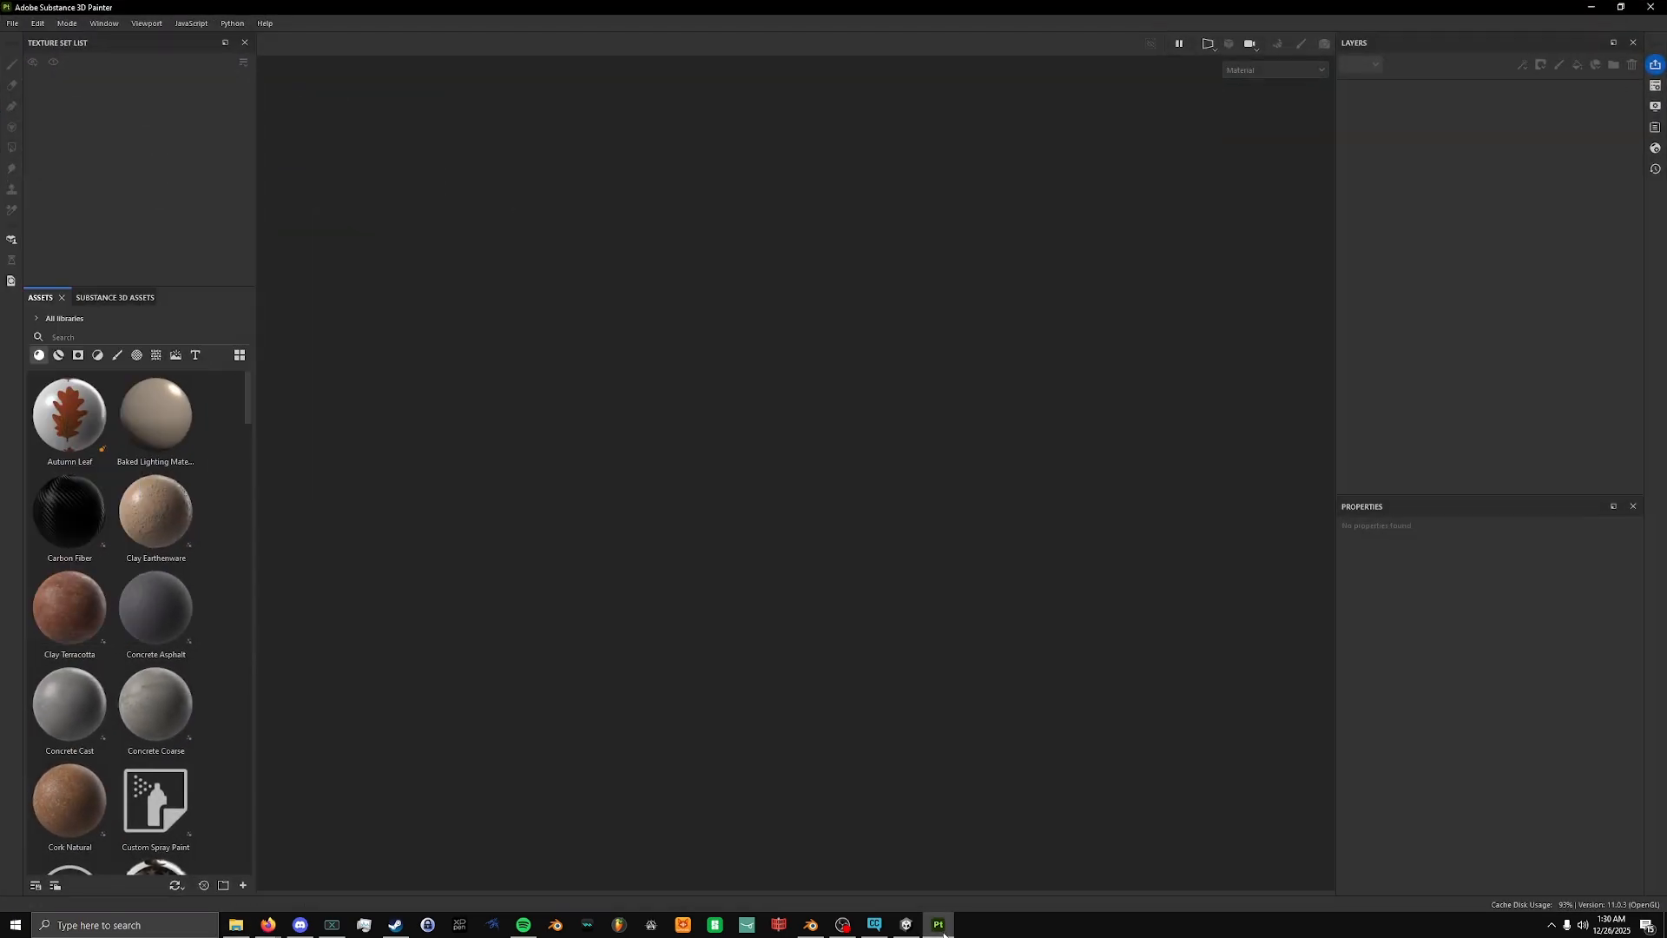
click(13, 23)
click(16, 43)
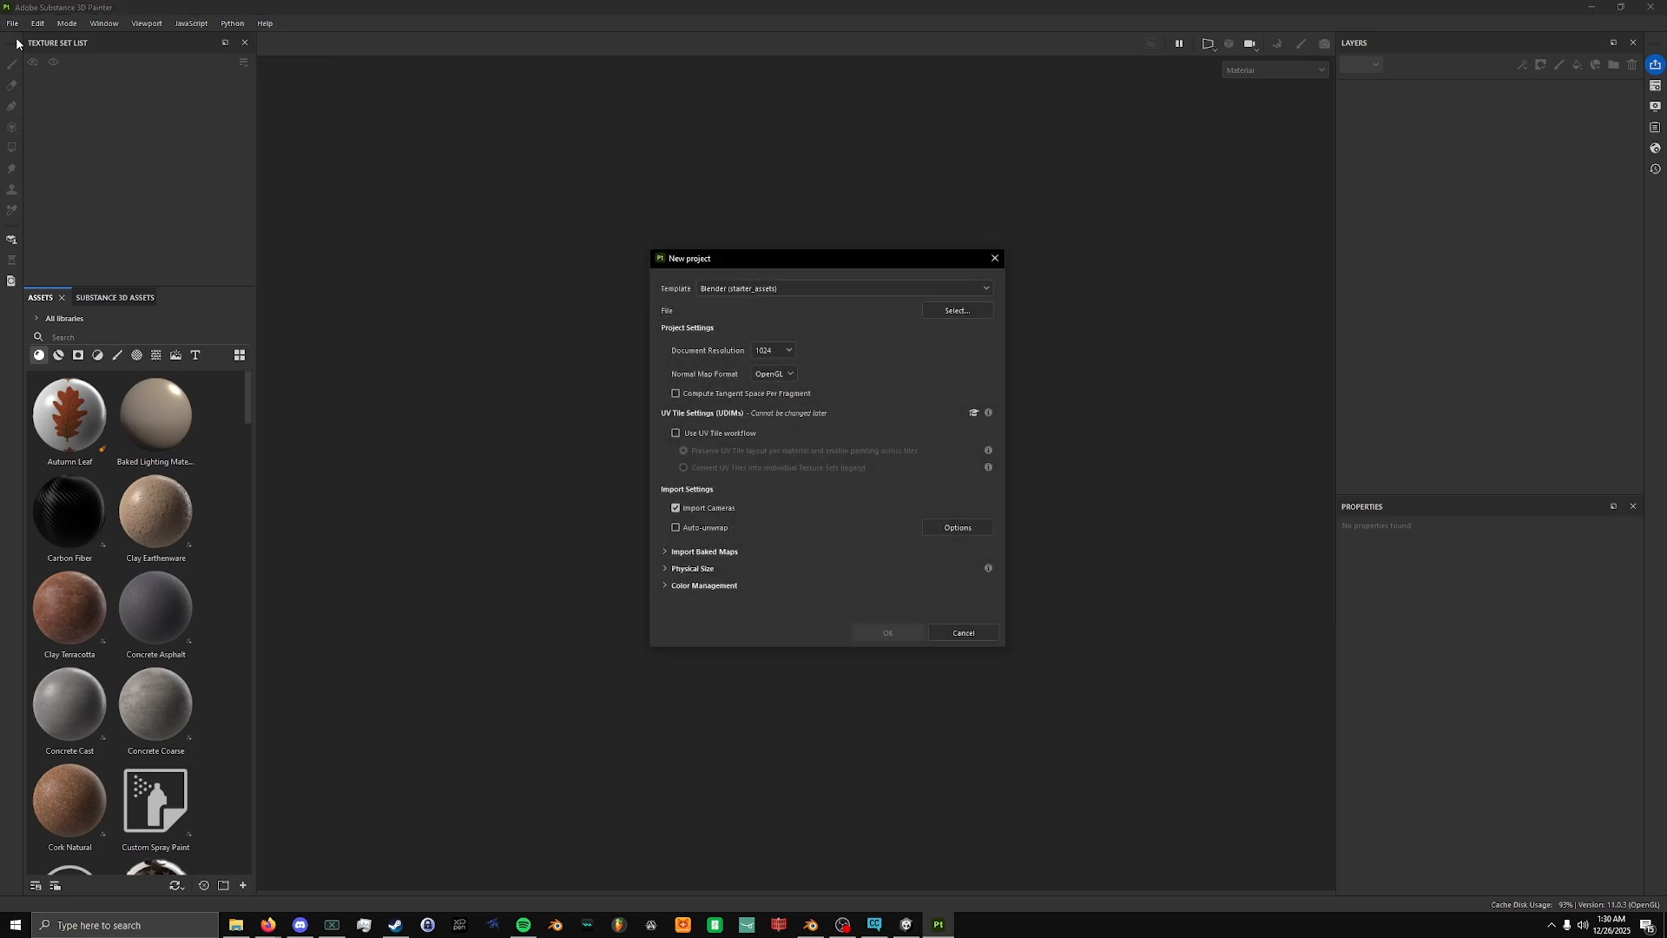
drag(784, 264, 589, 177)
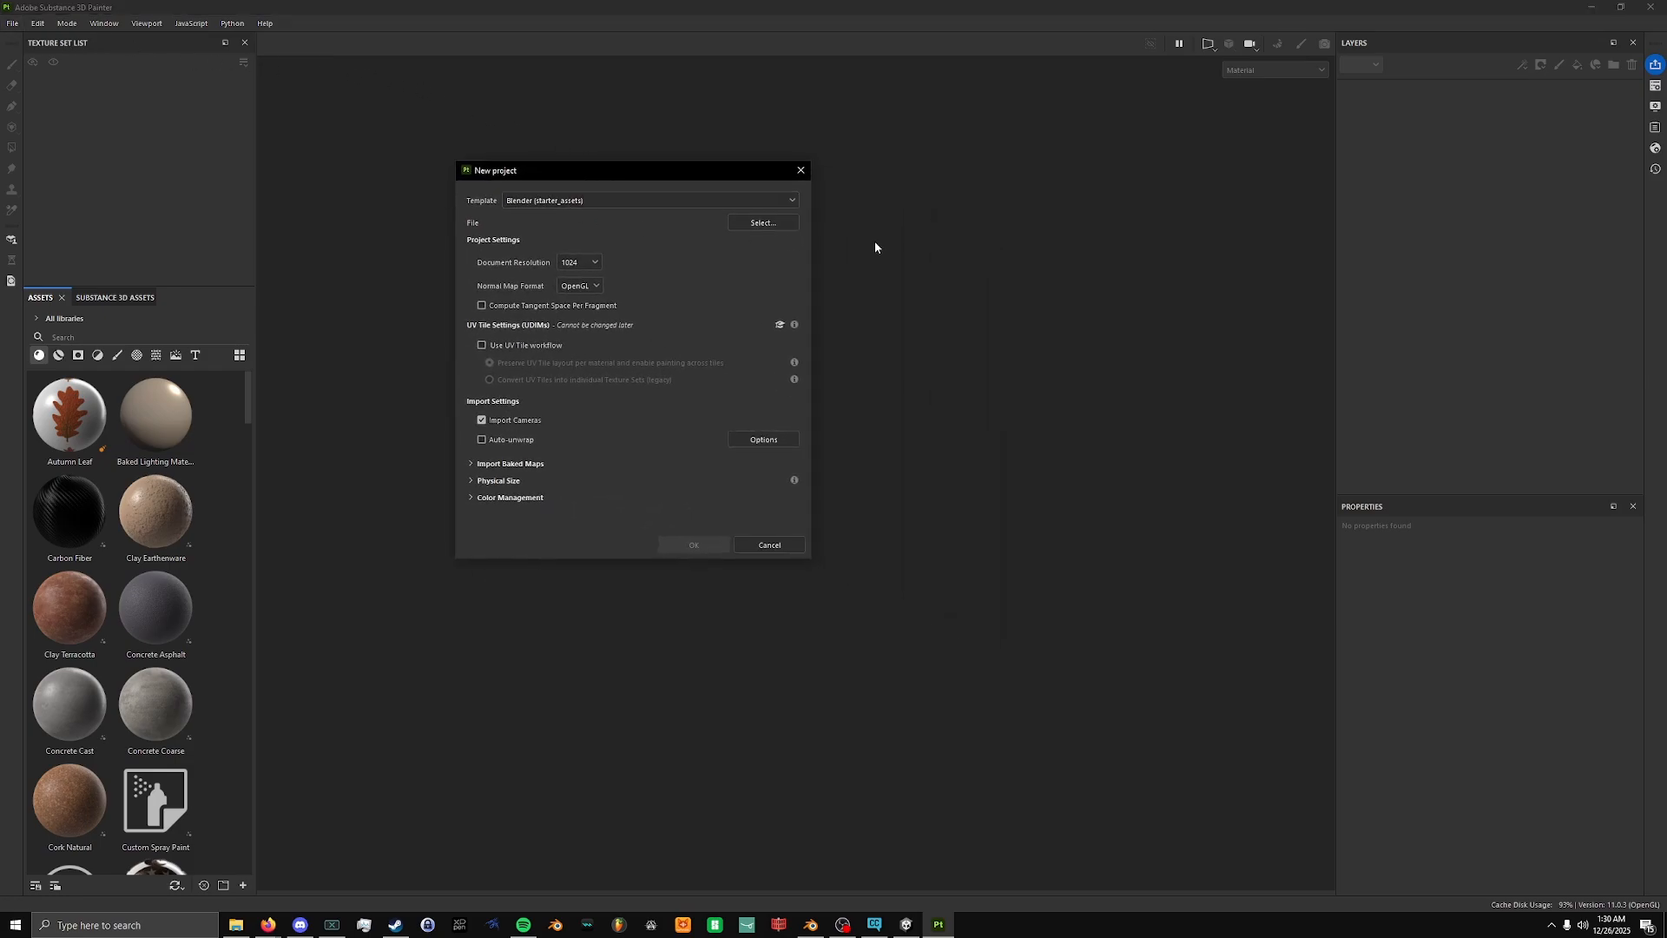
click(773, 226)
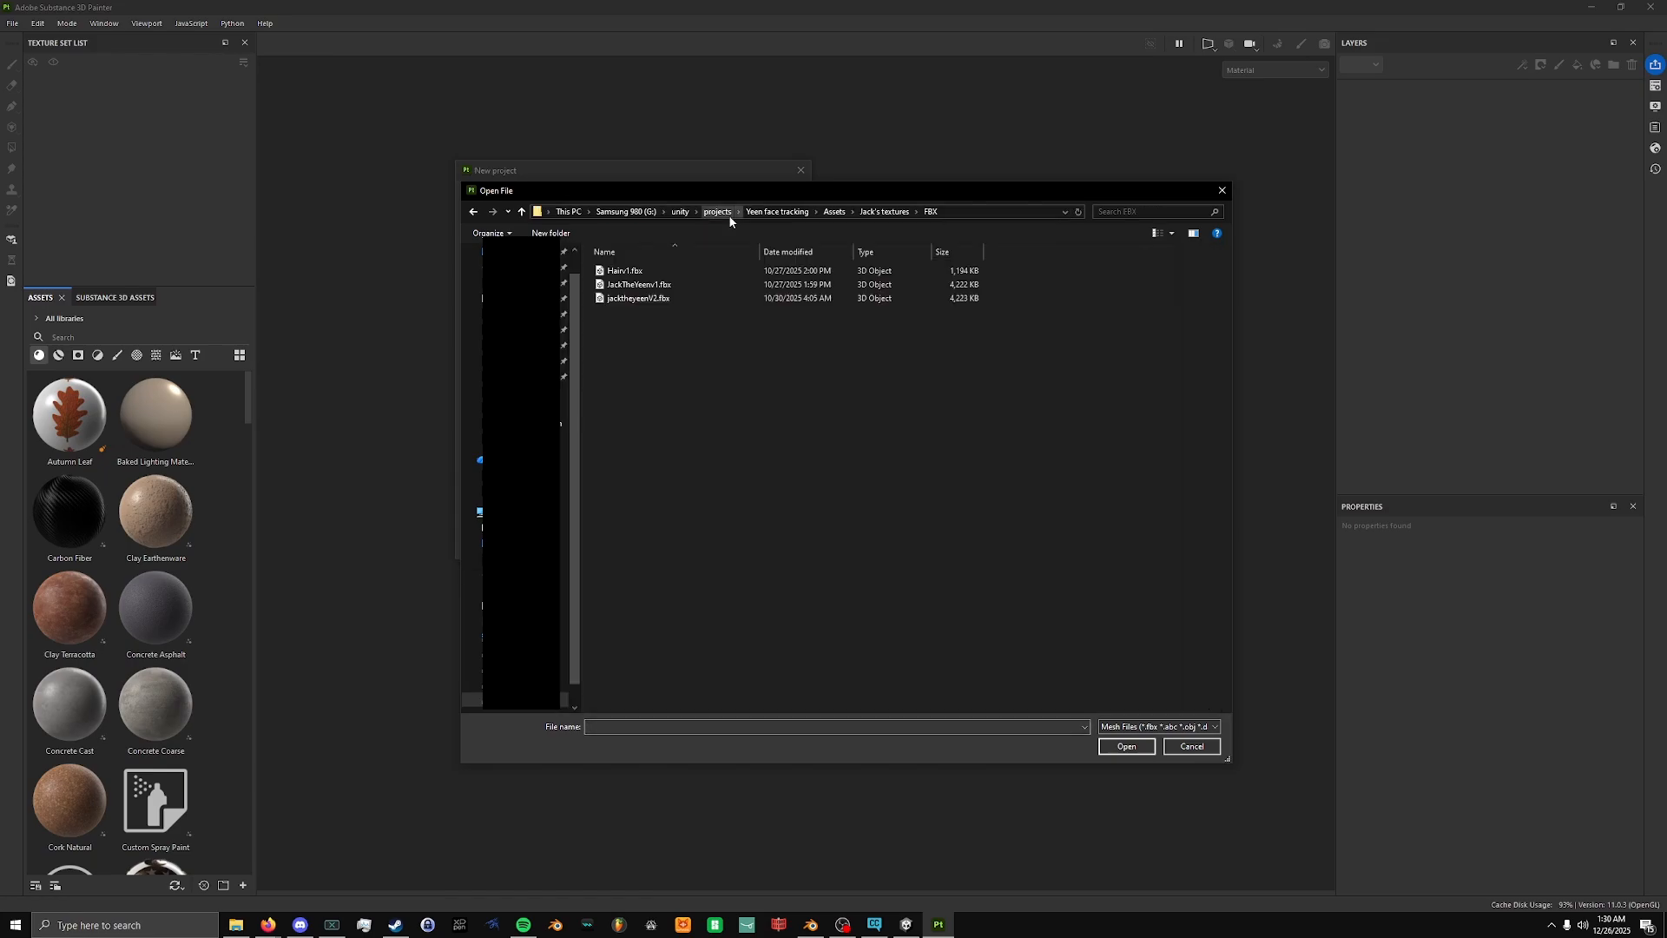
click(655, 300)
click(1126, 746)
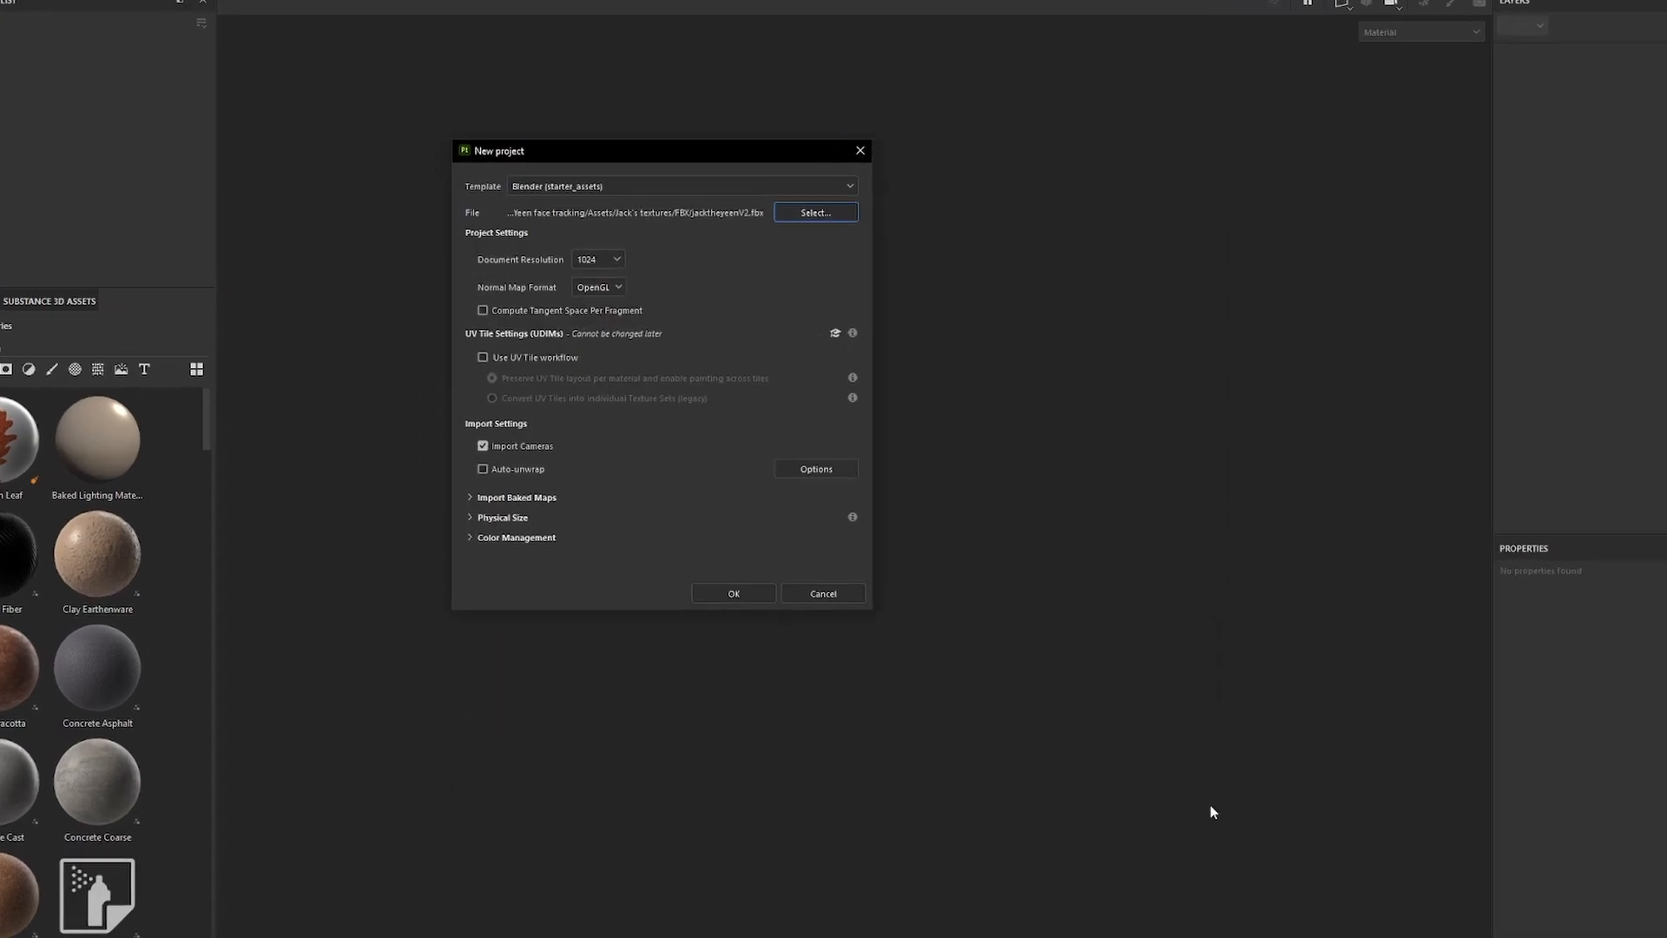
Set the document resolution to 4096 and create the project.
click(613, 262)
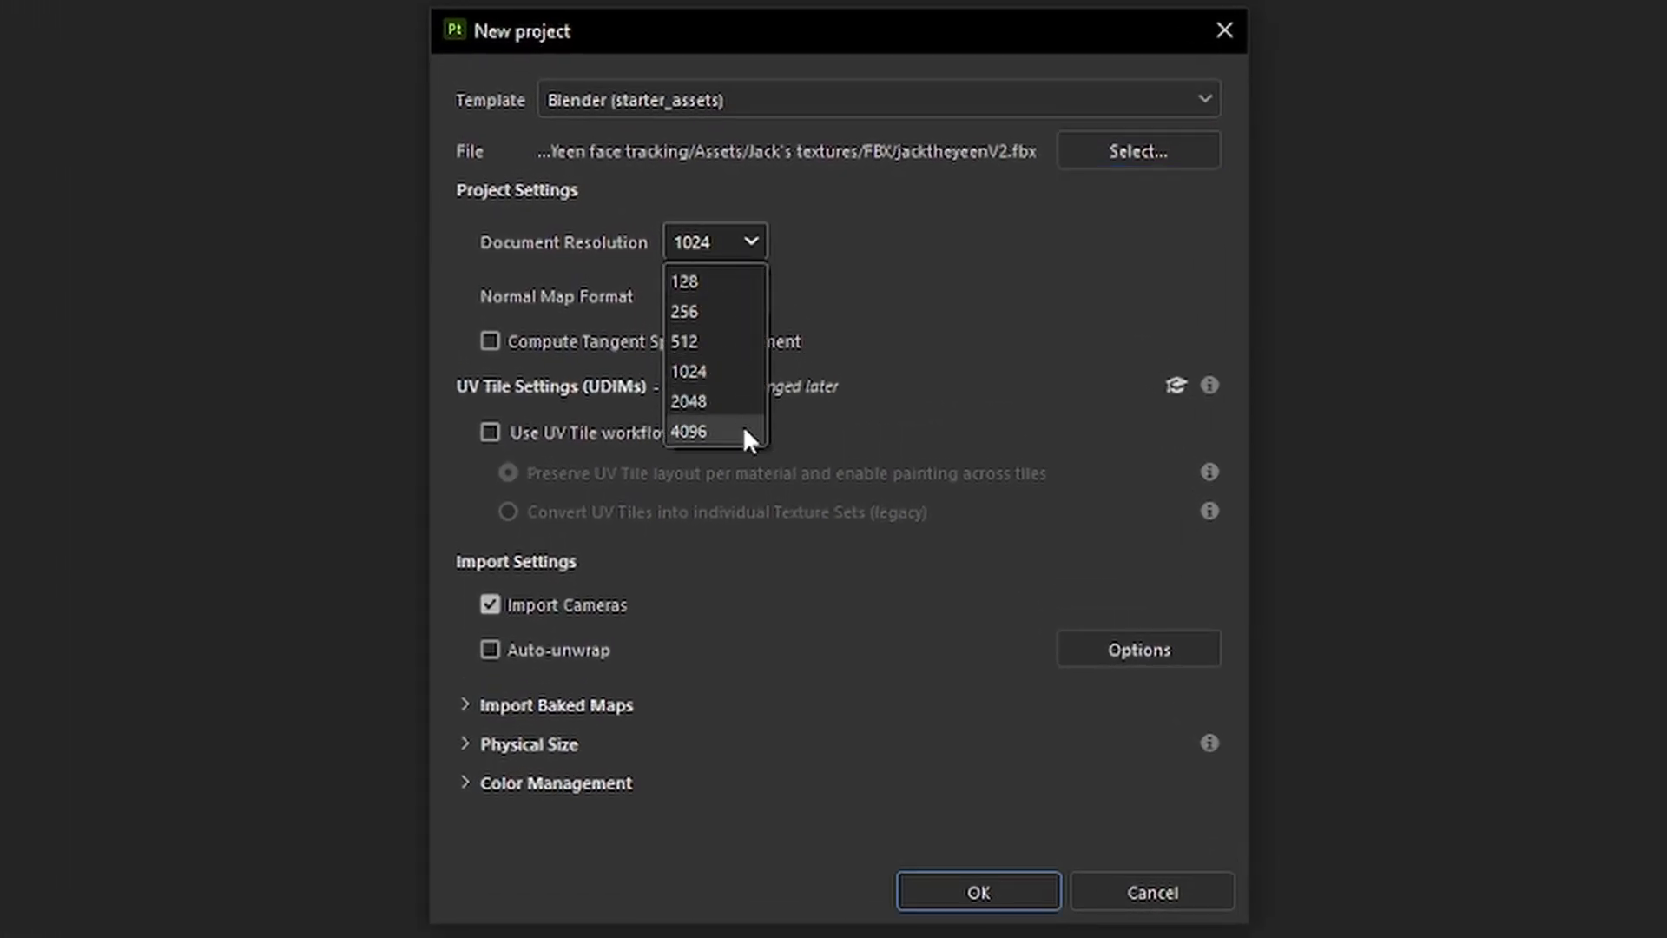
click(745, 433)
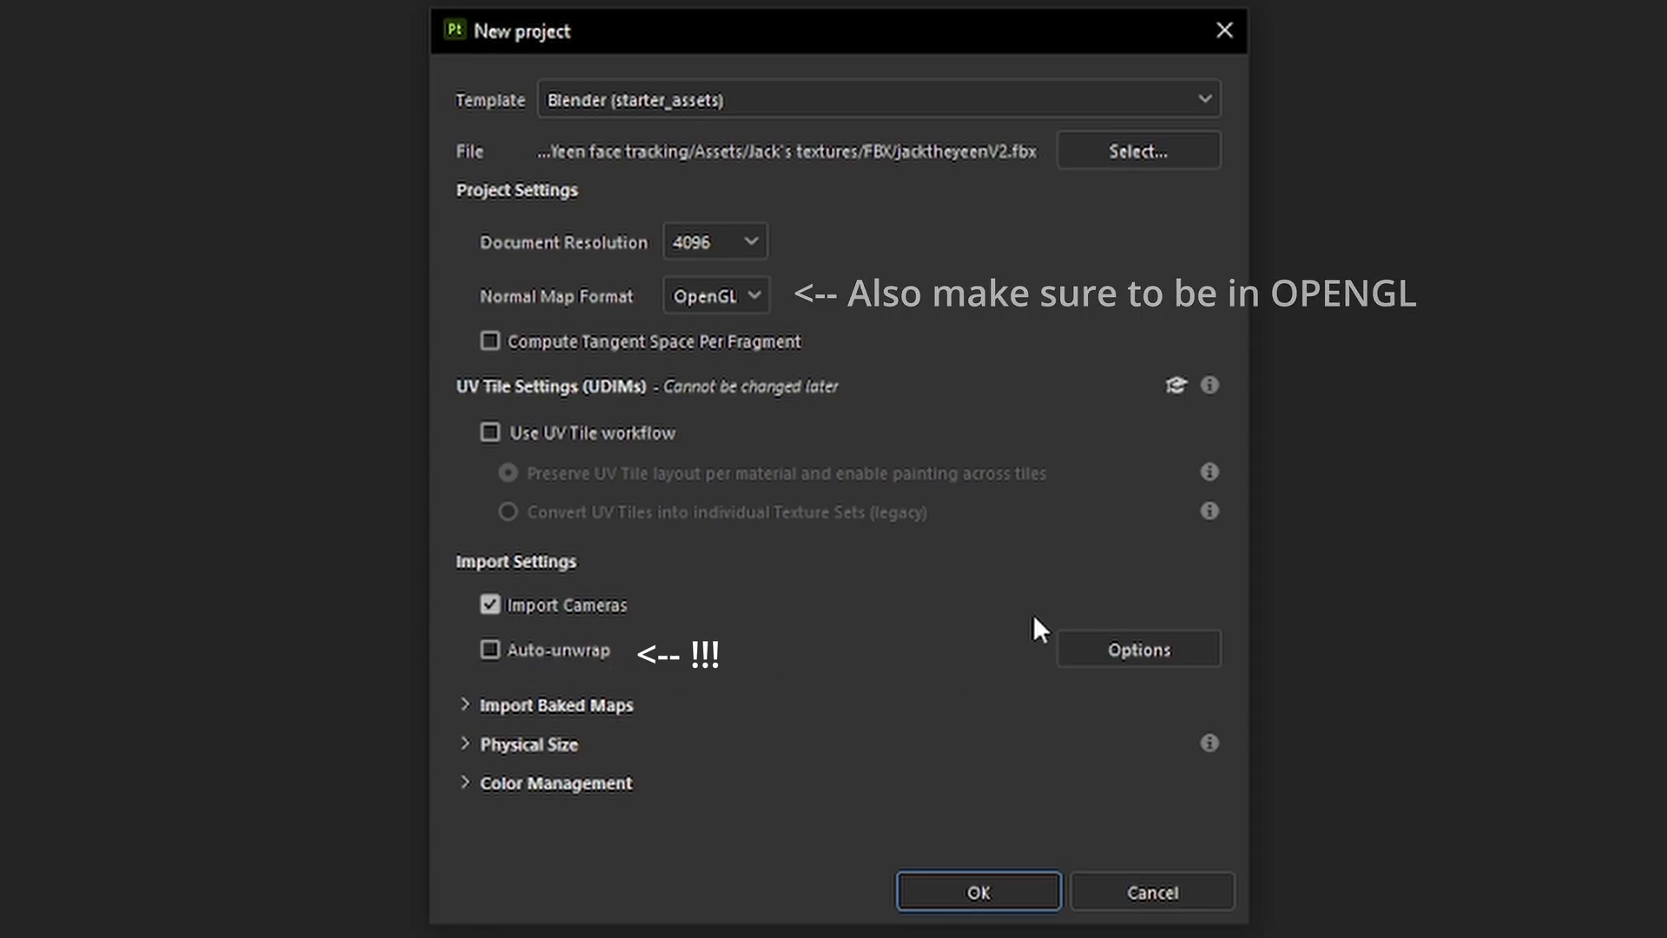
click(990, 890)
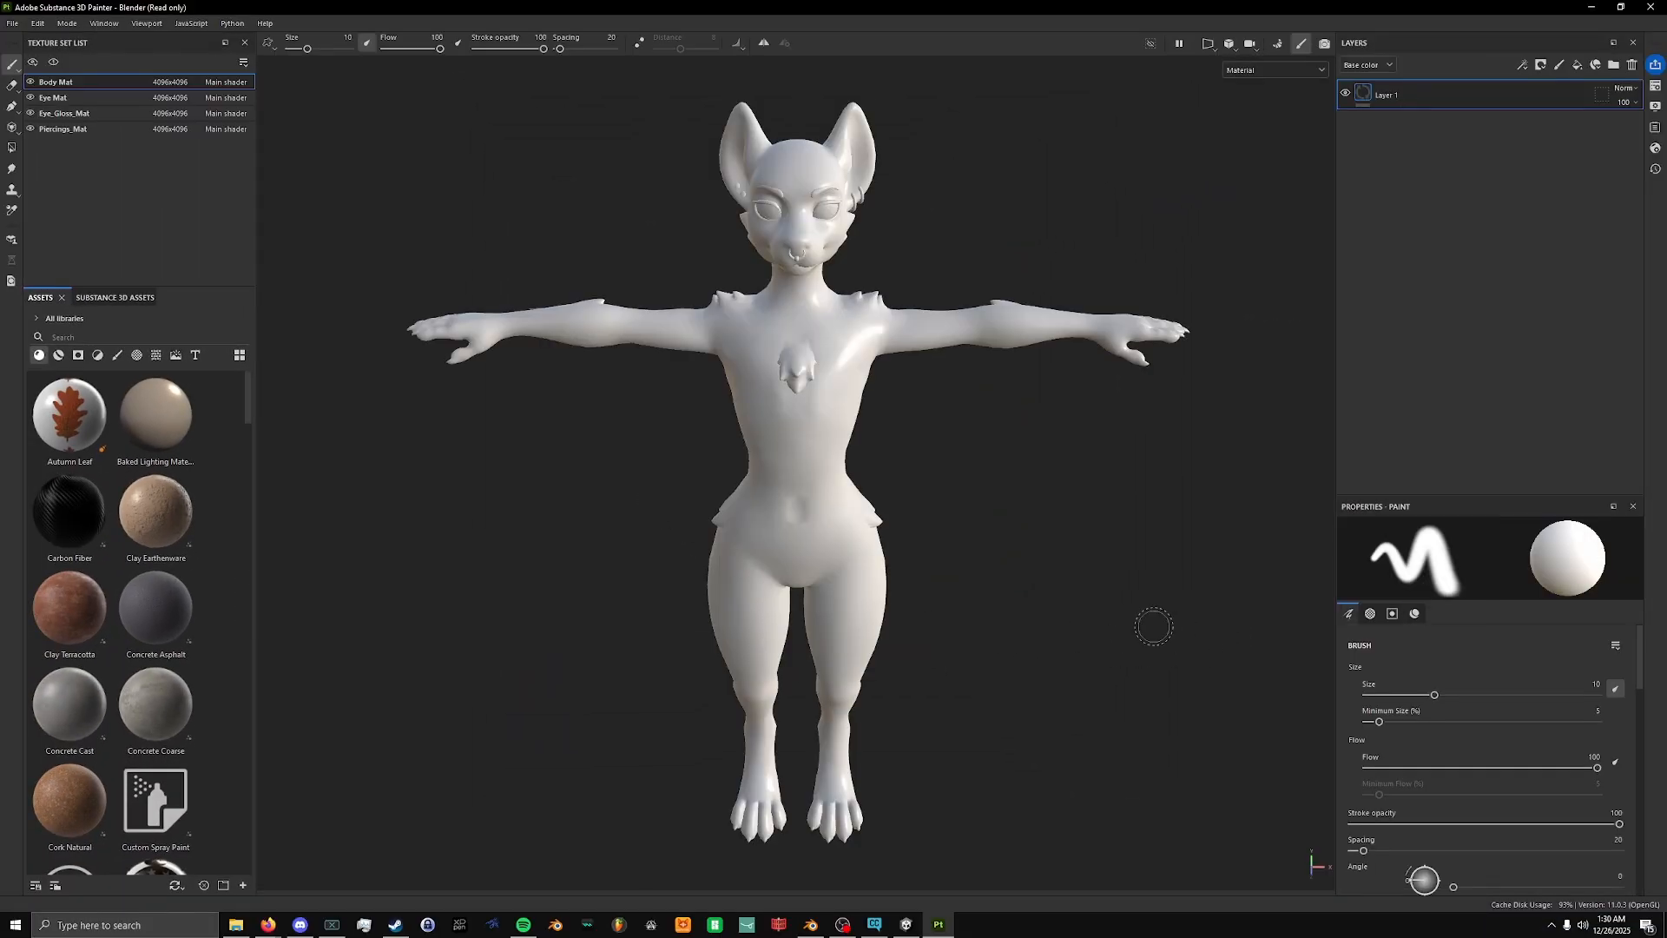
View the model from an angle and go through the Eye Mat, Eye_Gloss_Mat and Piercings_Mat texture sets.
alt+drag(1154, 627, 878, 539)
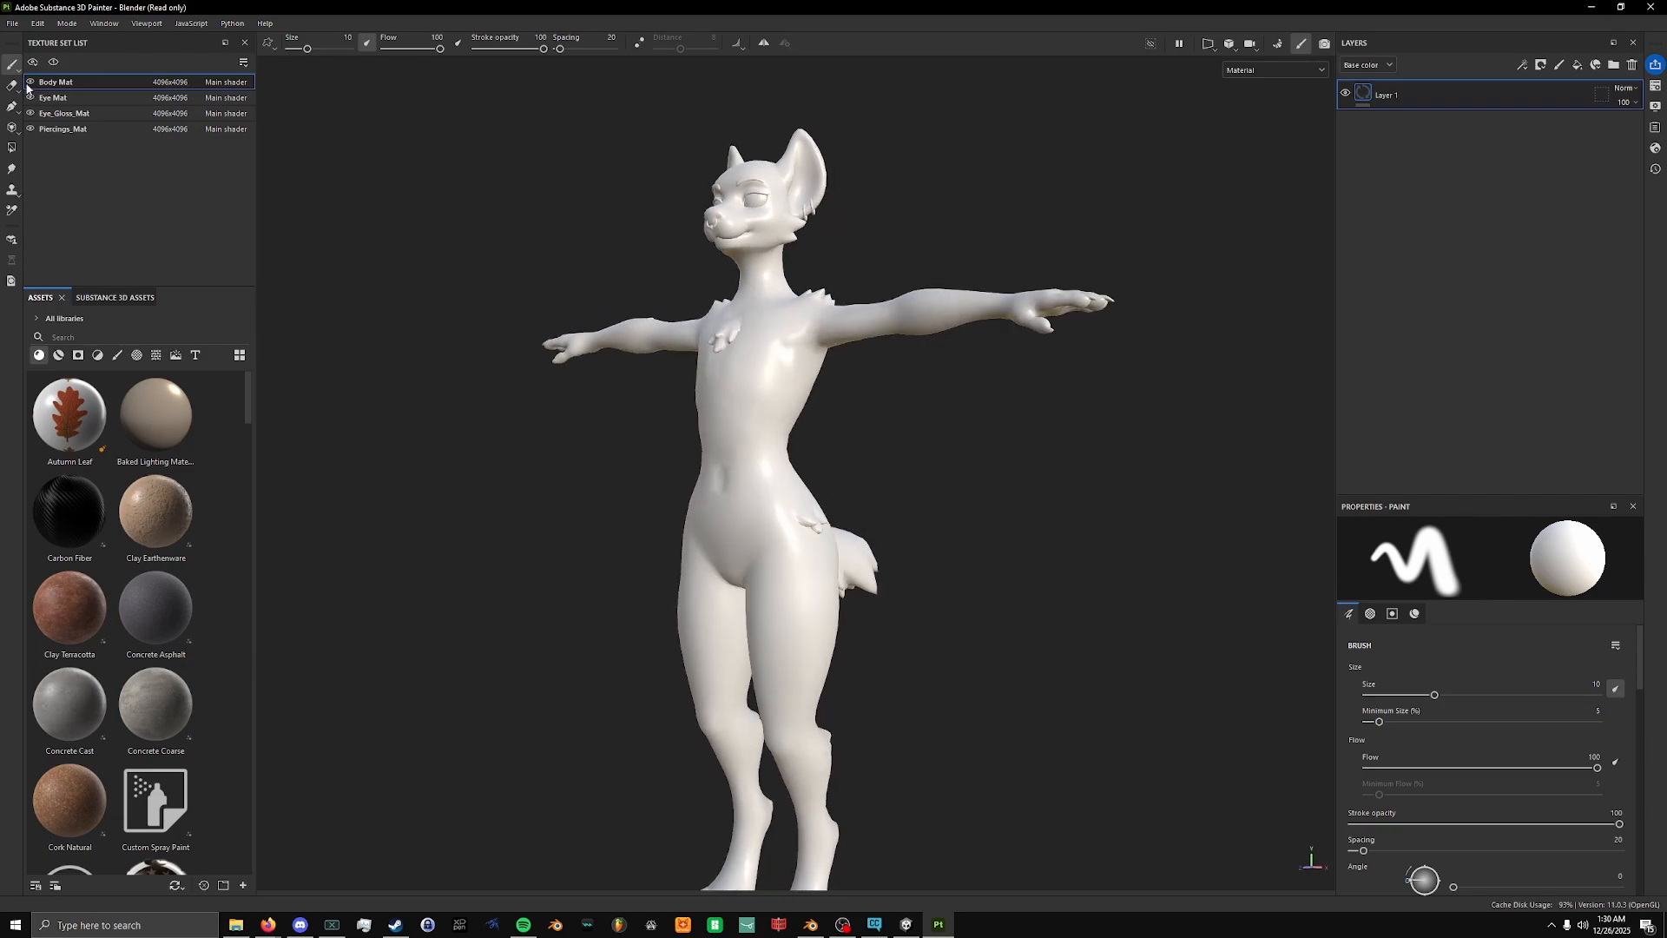
click(74, 96)
click(77, 115)
click(77, 130)
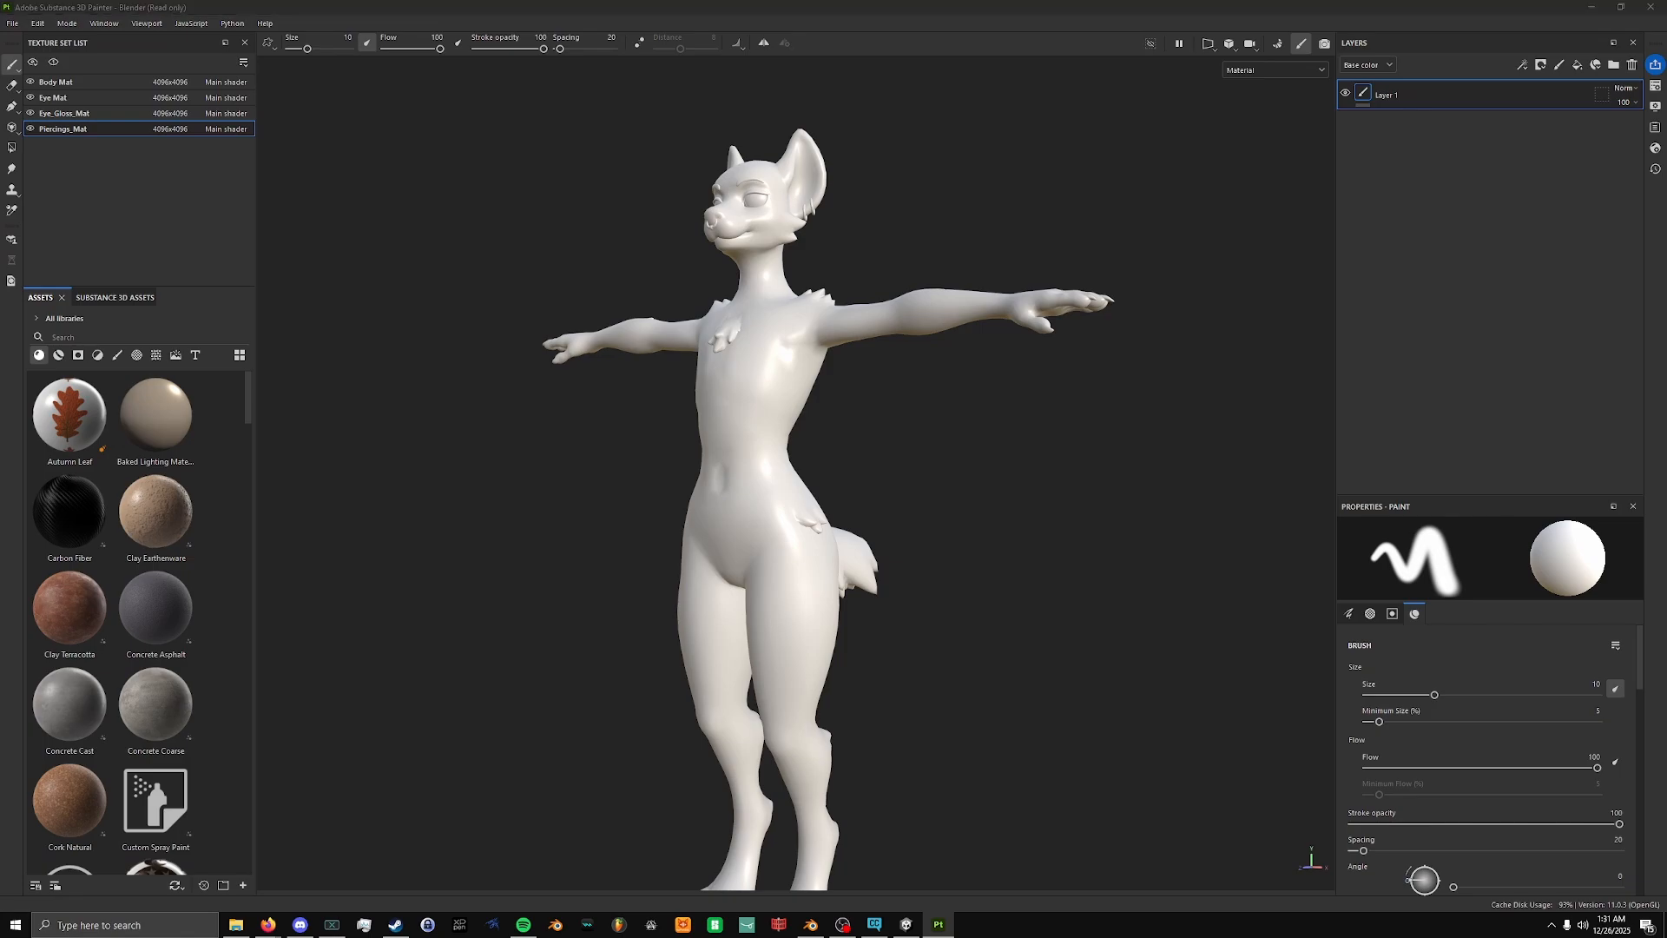
Examine the whole untextured avatar from several angles, from the head down to the feet.
alt+drag(913, 316, 977, 460)
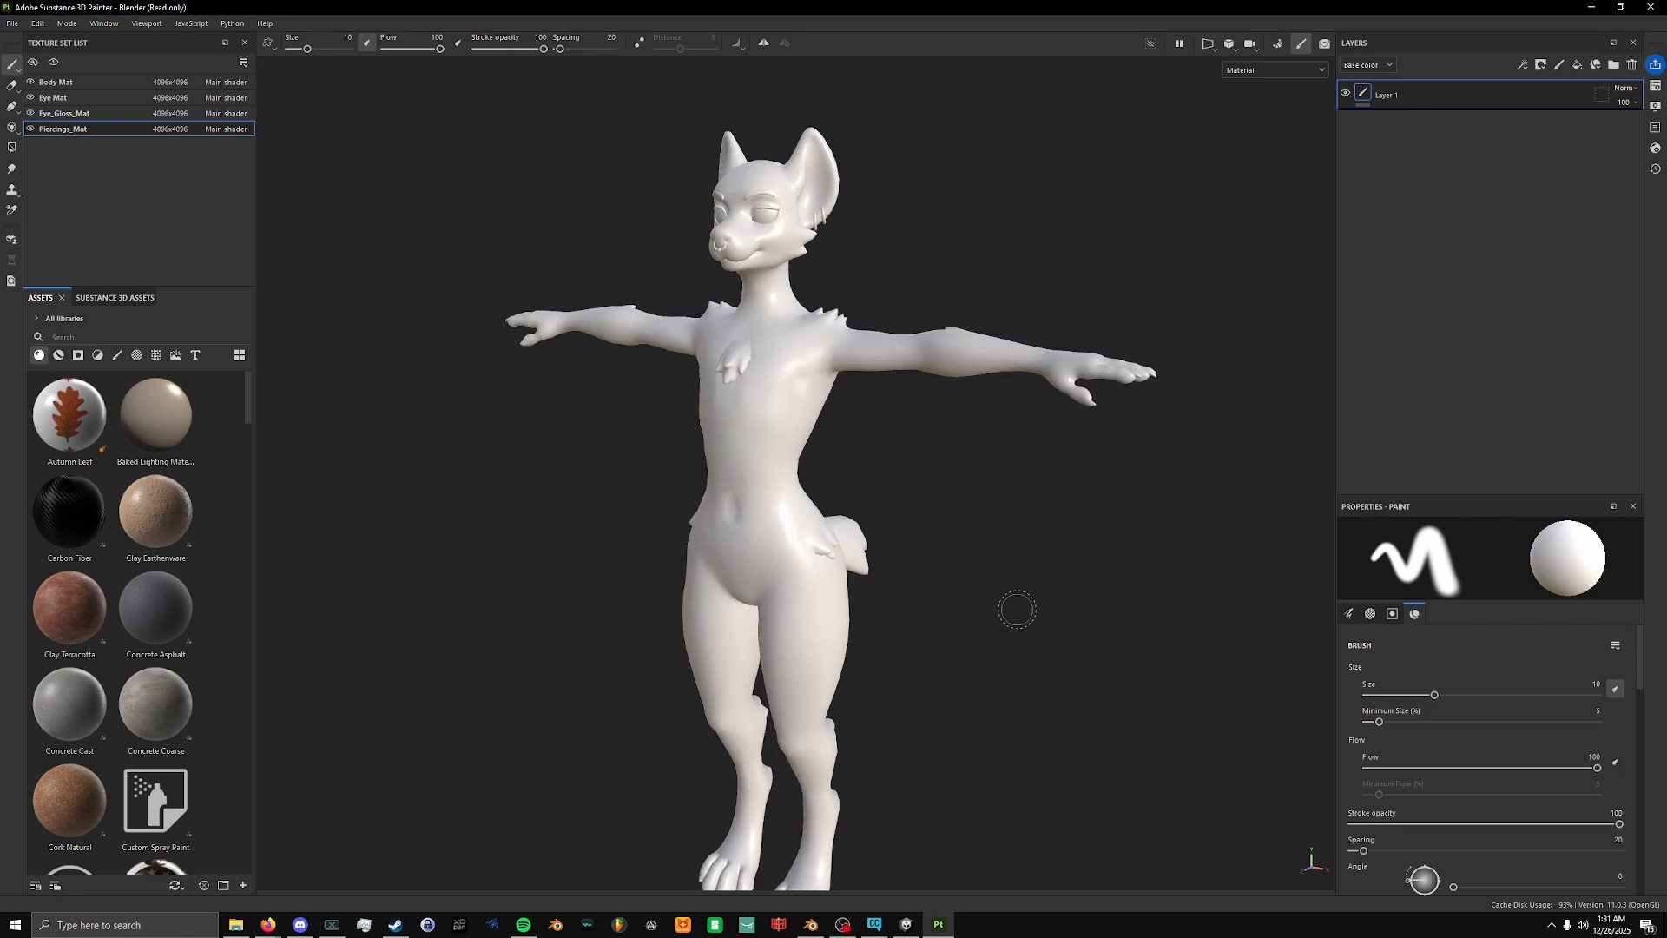
alt+middle_drag(1017, 608, 953, 338)
scroll(952, 338, down, 3)
alt+middle_drag(803, 234, 912, 361)
mouse_move(912, 361)
alt+mouse_down()
mouse_move(889, 305)
mouse_move(777, 265)
mouse_move(784, 284)
mouse_move(804, 199)
alt+mouse_up()
alt+middle_drag(803, 199, 790, 214)
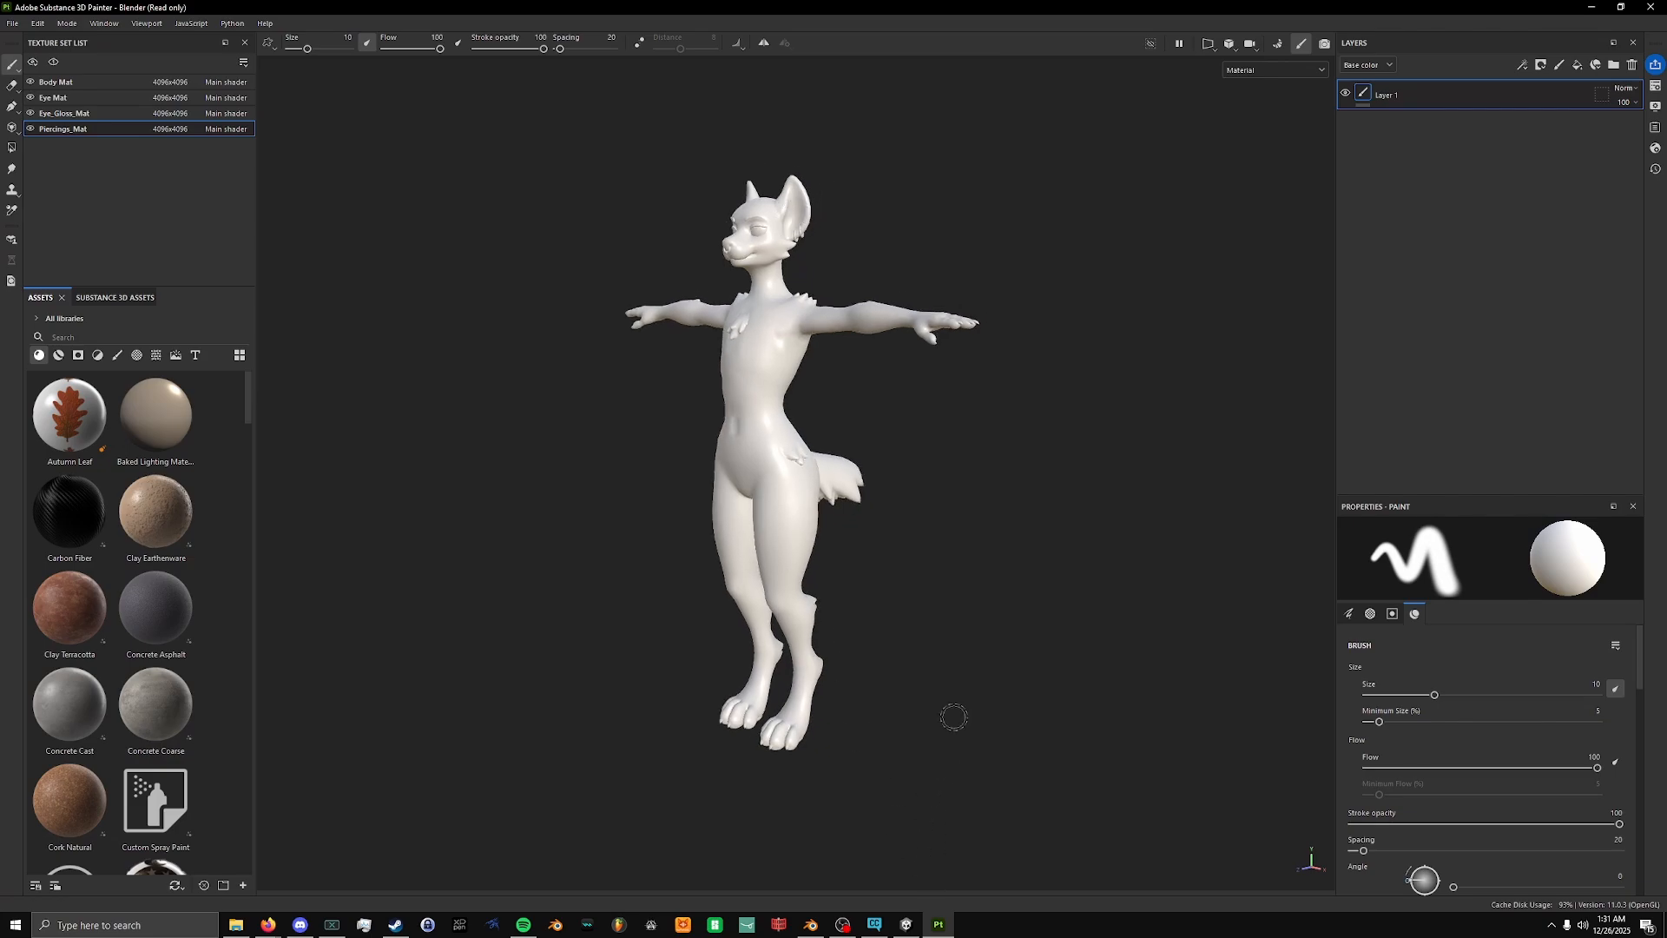
scroll(715, 174, up, 6)
scroll(657, 263, down, 2)
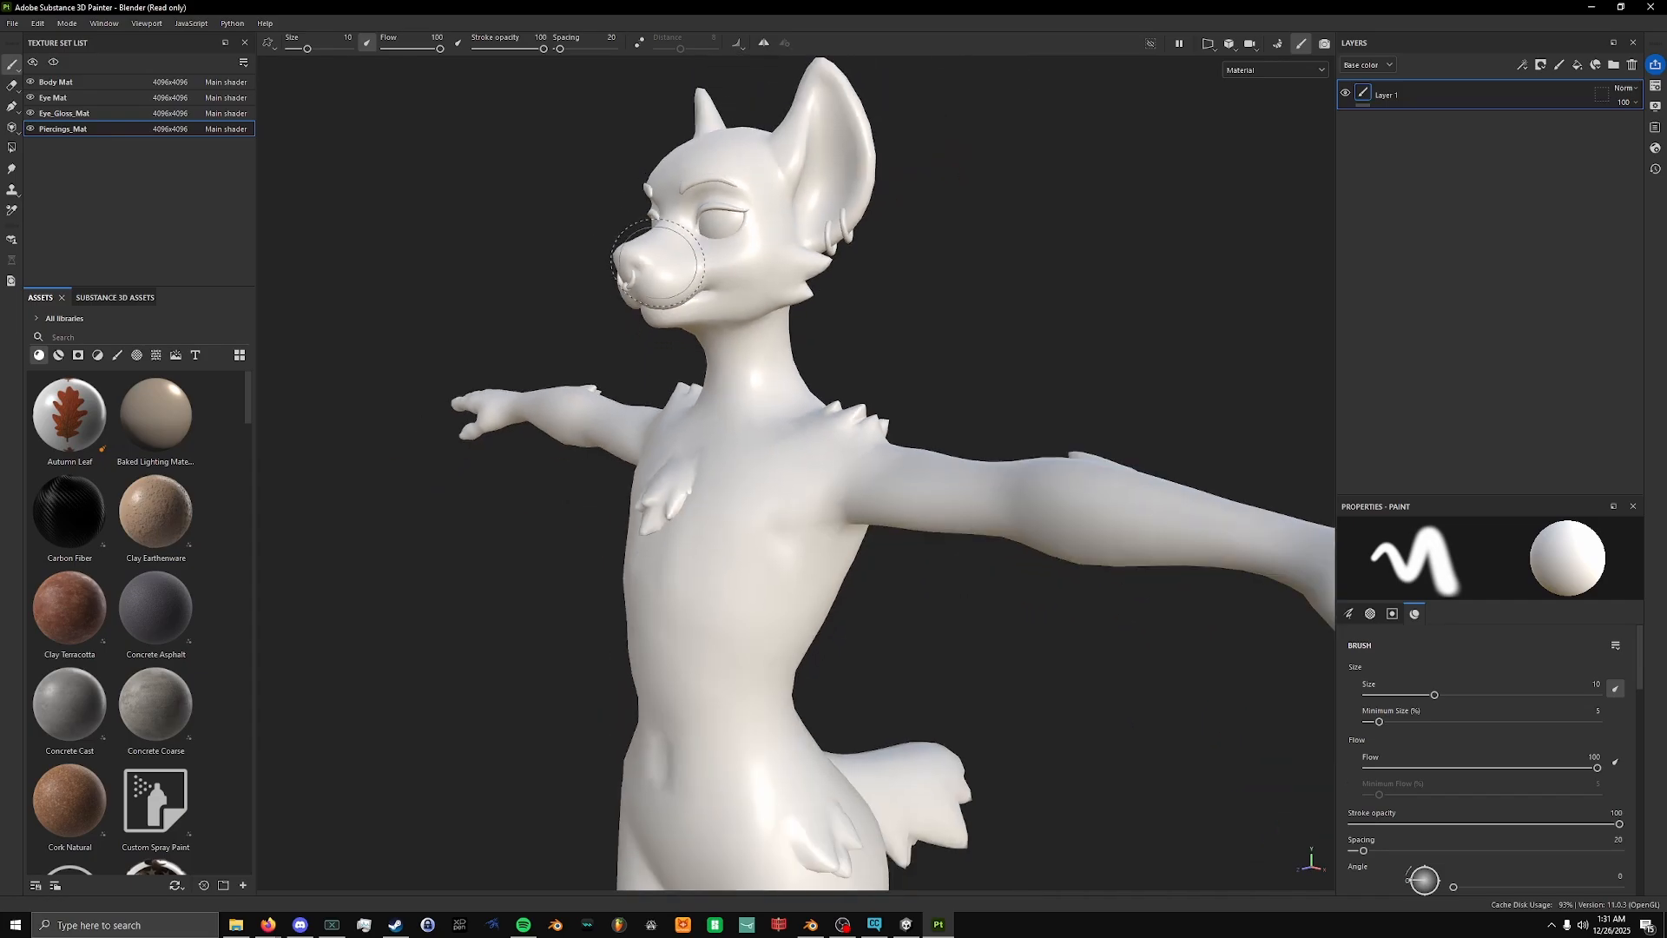
scroll(657, 263, down, 5)
scroll(587, 259, up, 2)
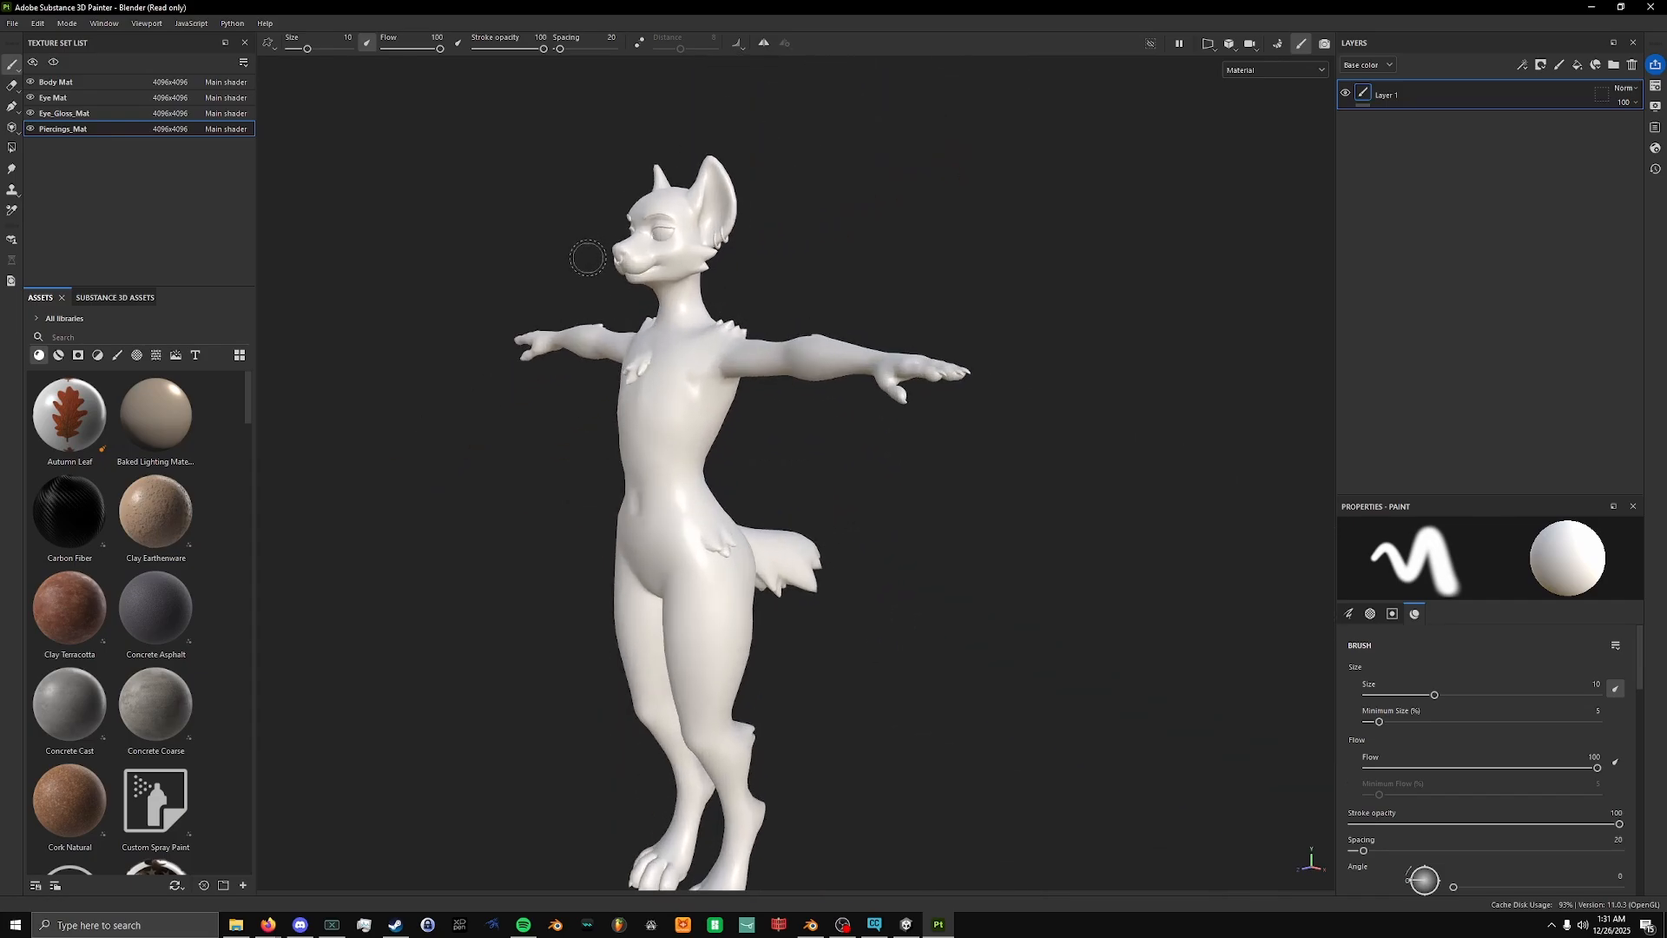
Examine the avatar's muzzle and nose ring up close, followed by the outstretched hand and its claws.
scroll(564, 256, up, 8)
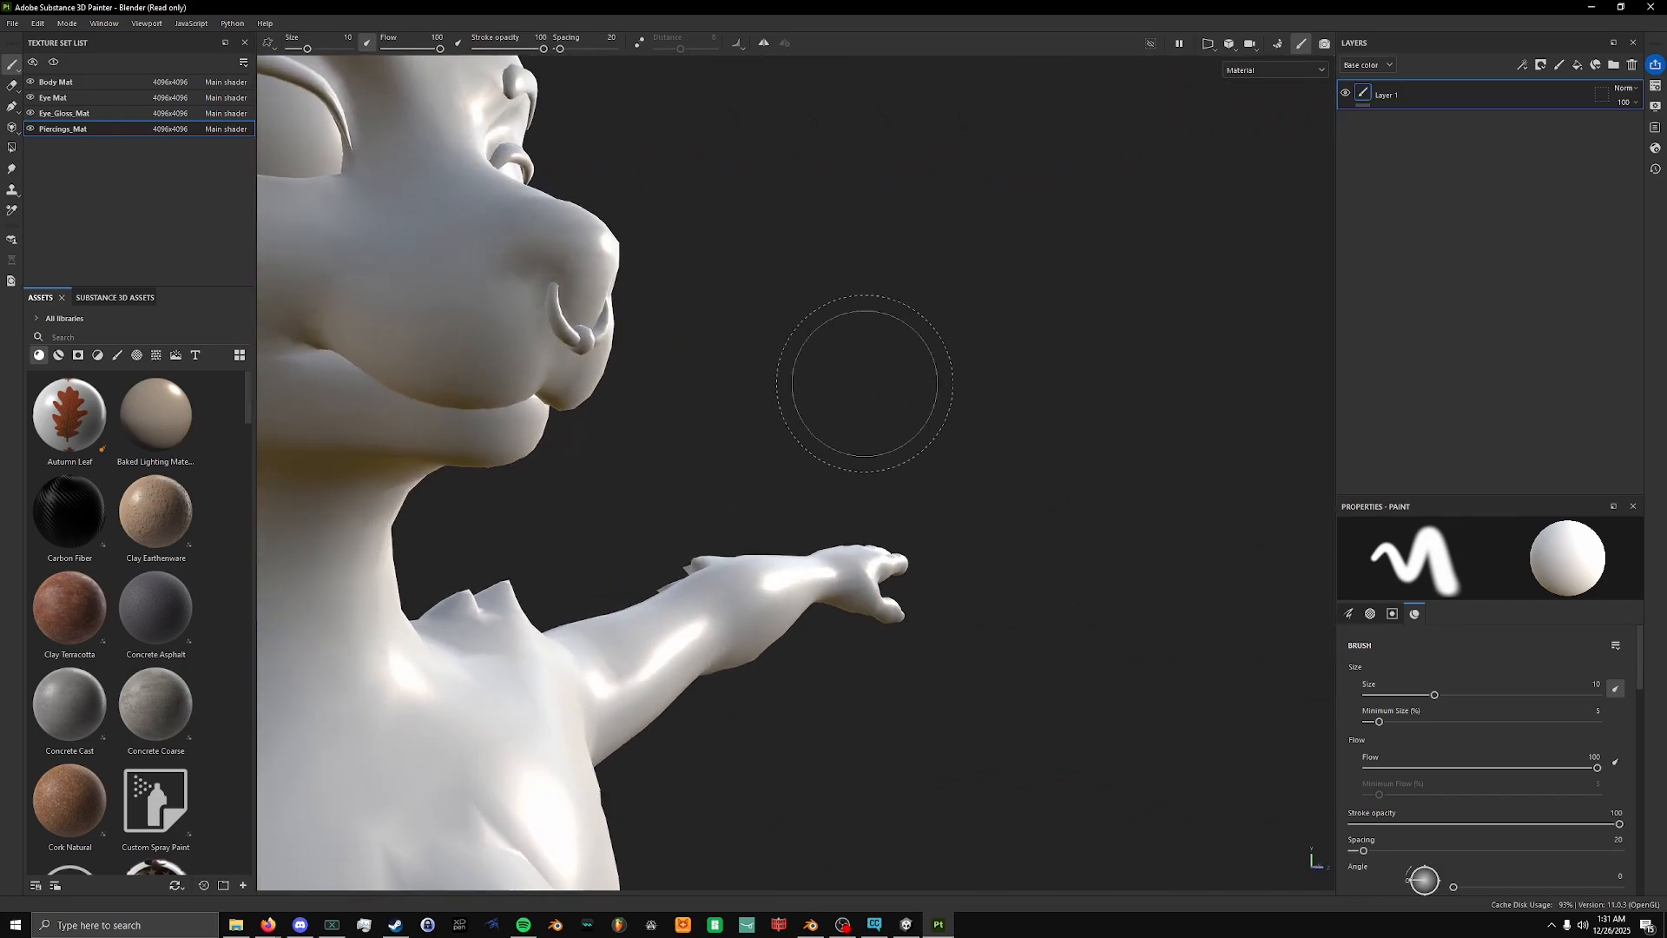
alt+drag(865, 383, 533, 429)
alt+drag(1042, 308, 628, 350)
scroll(990, 347, down, 5)
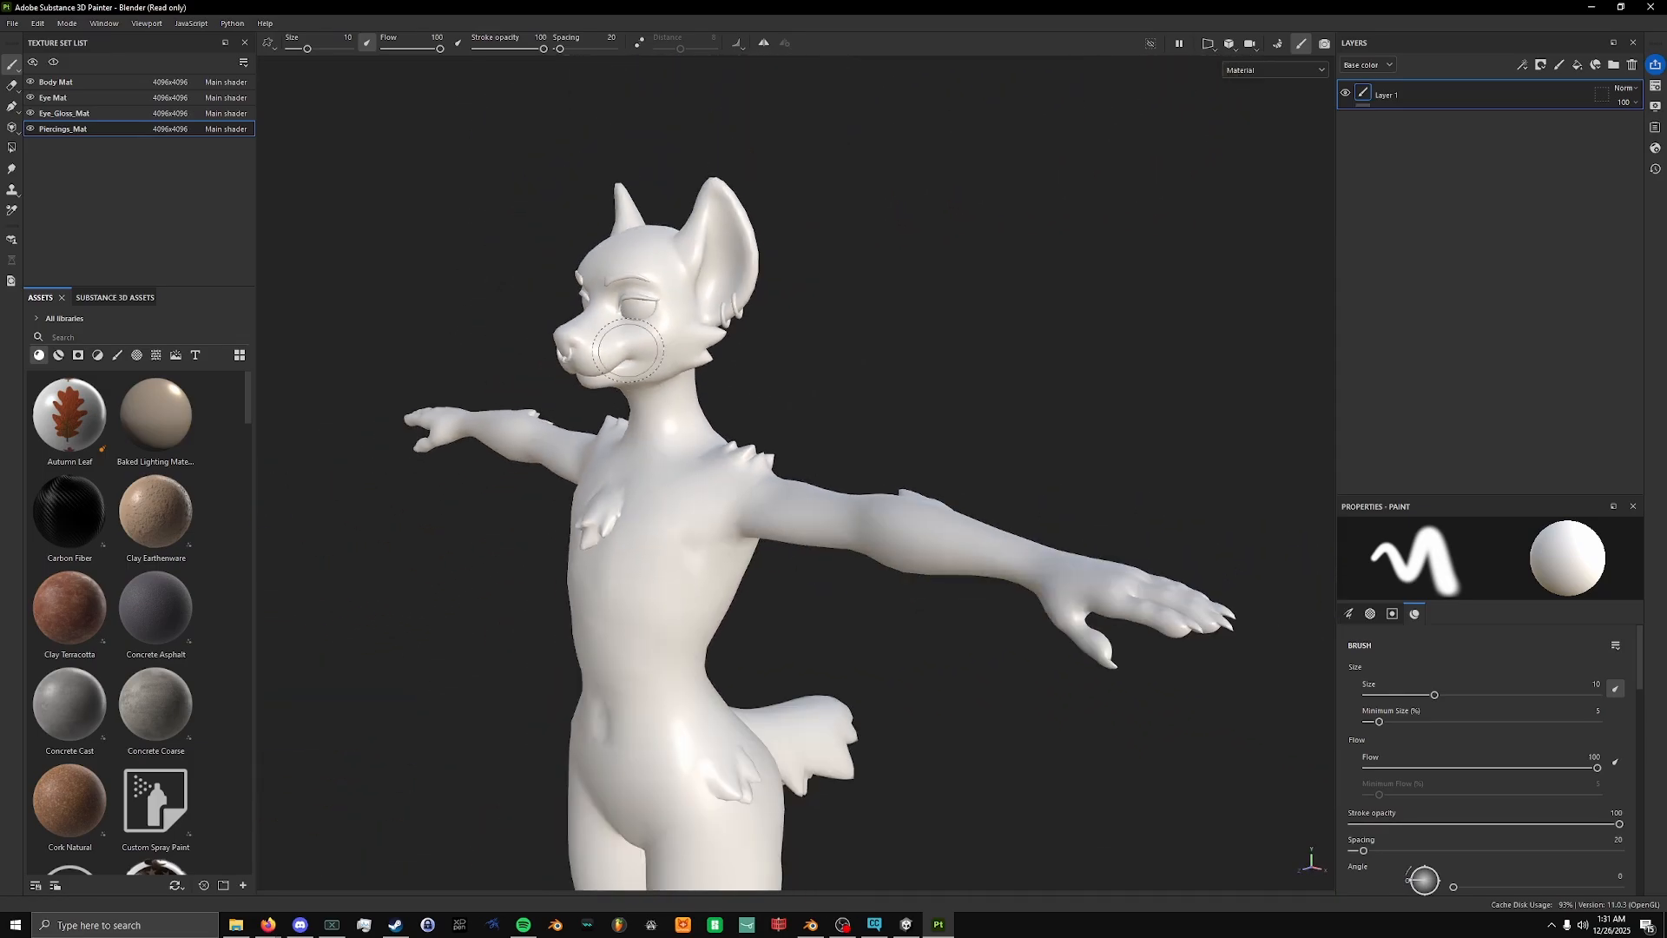
scroll(628, 350, down, 1)
scroll(1210, 510, up, 4)
alt+drag(1216, 695, 901, 560)
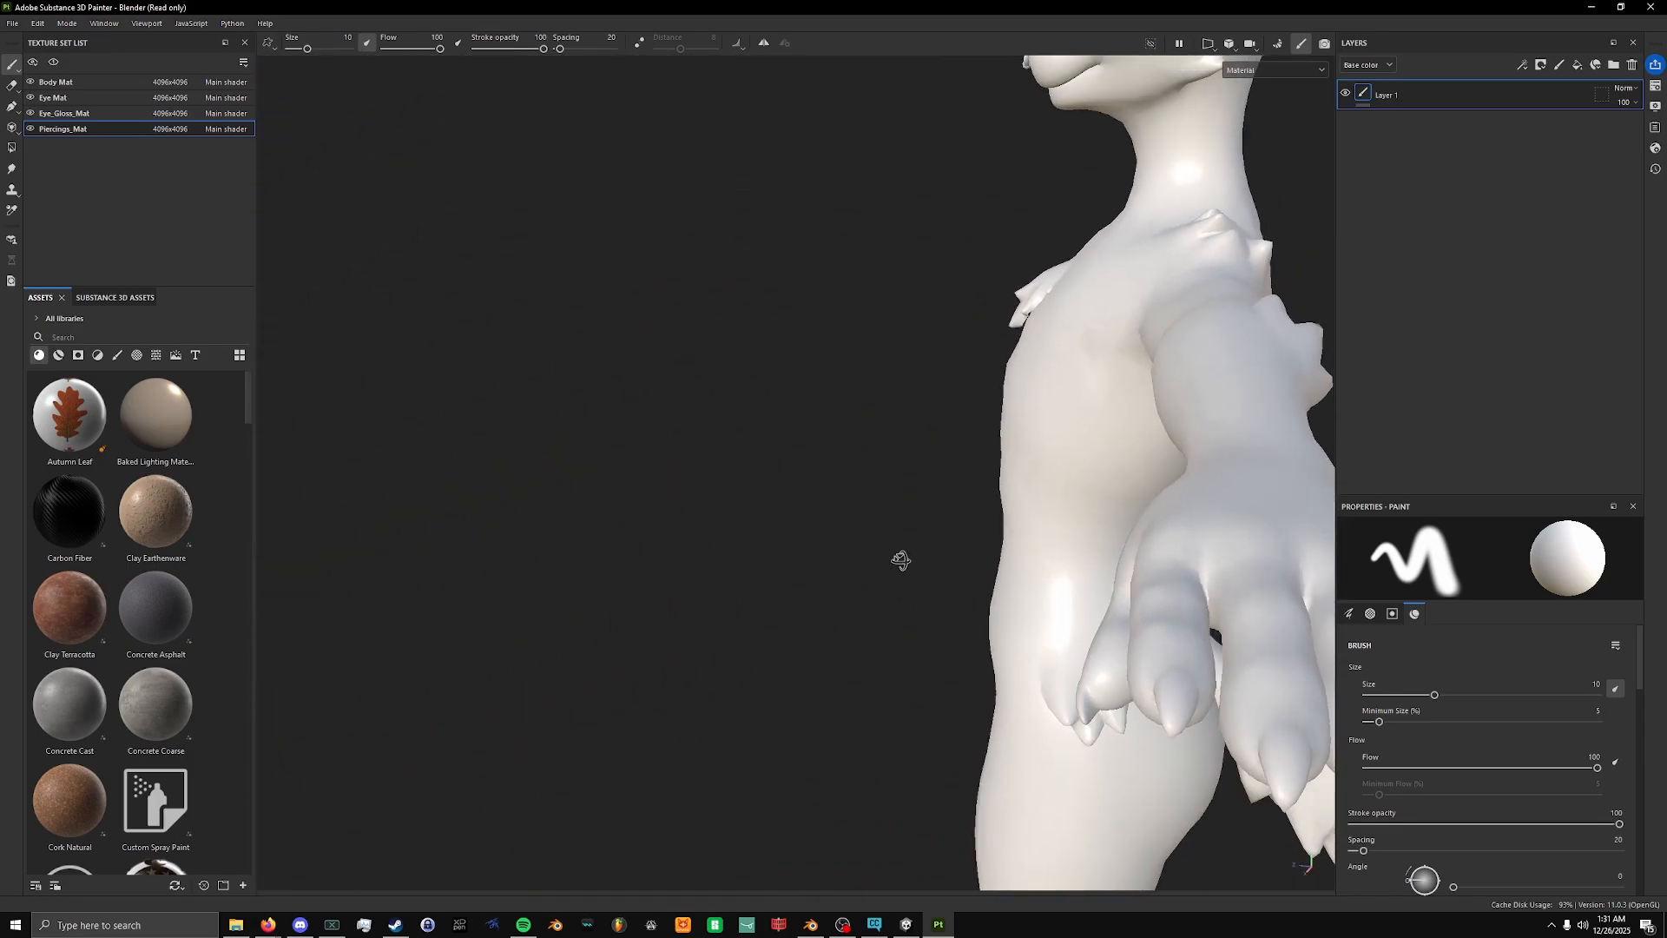
scroll(1105, 558, down, 3)
alt+drag(1106, 558, 870, 573)
scroll(870, 601, down, 1)
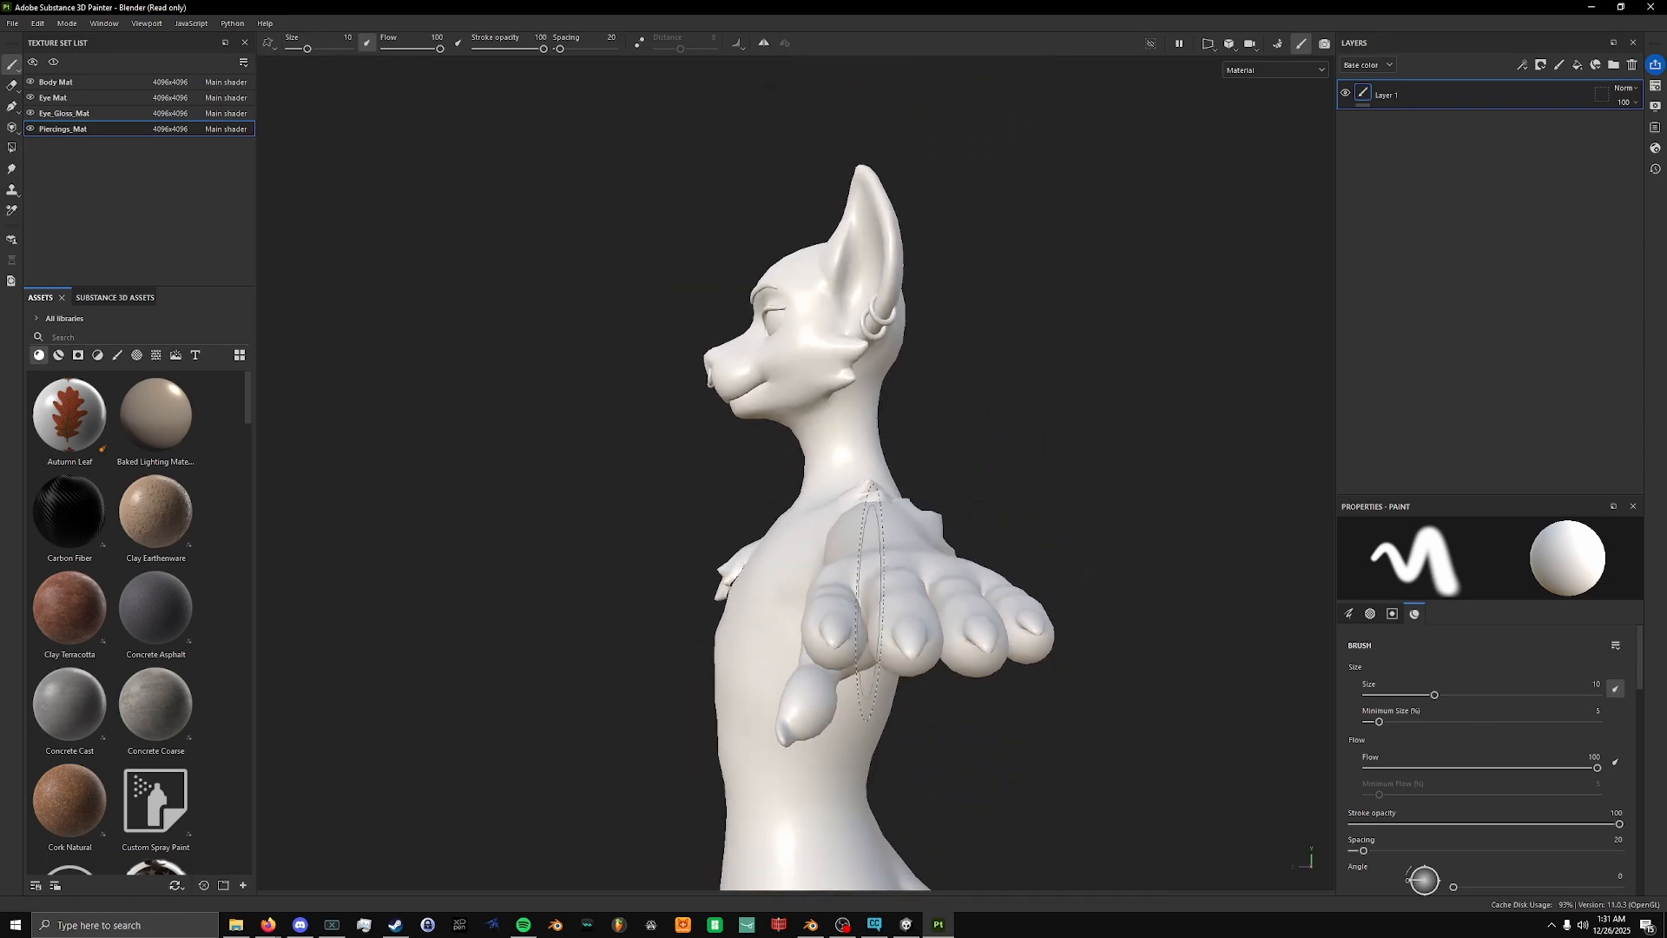
Examine the undersides of the avatar's feet and return to an angled view of the head and torso.
scroll(870, 602, down, 5)
alt+middle_drag(870, 602, 759, 300)
scroll(755, 297, up, 4)
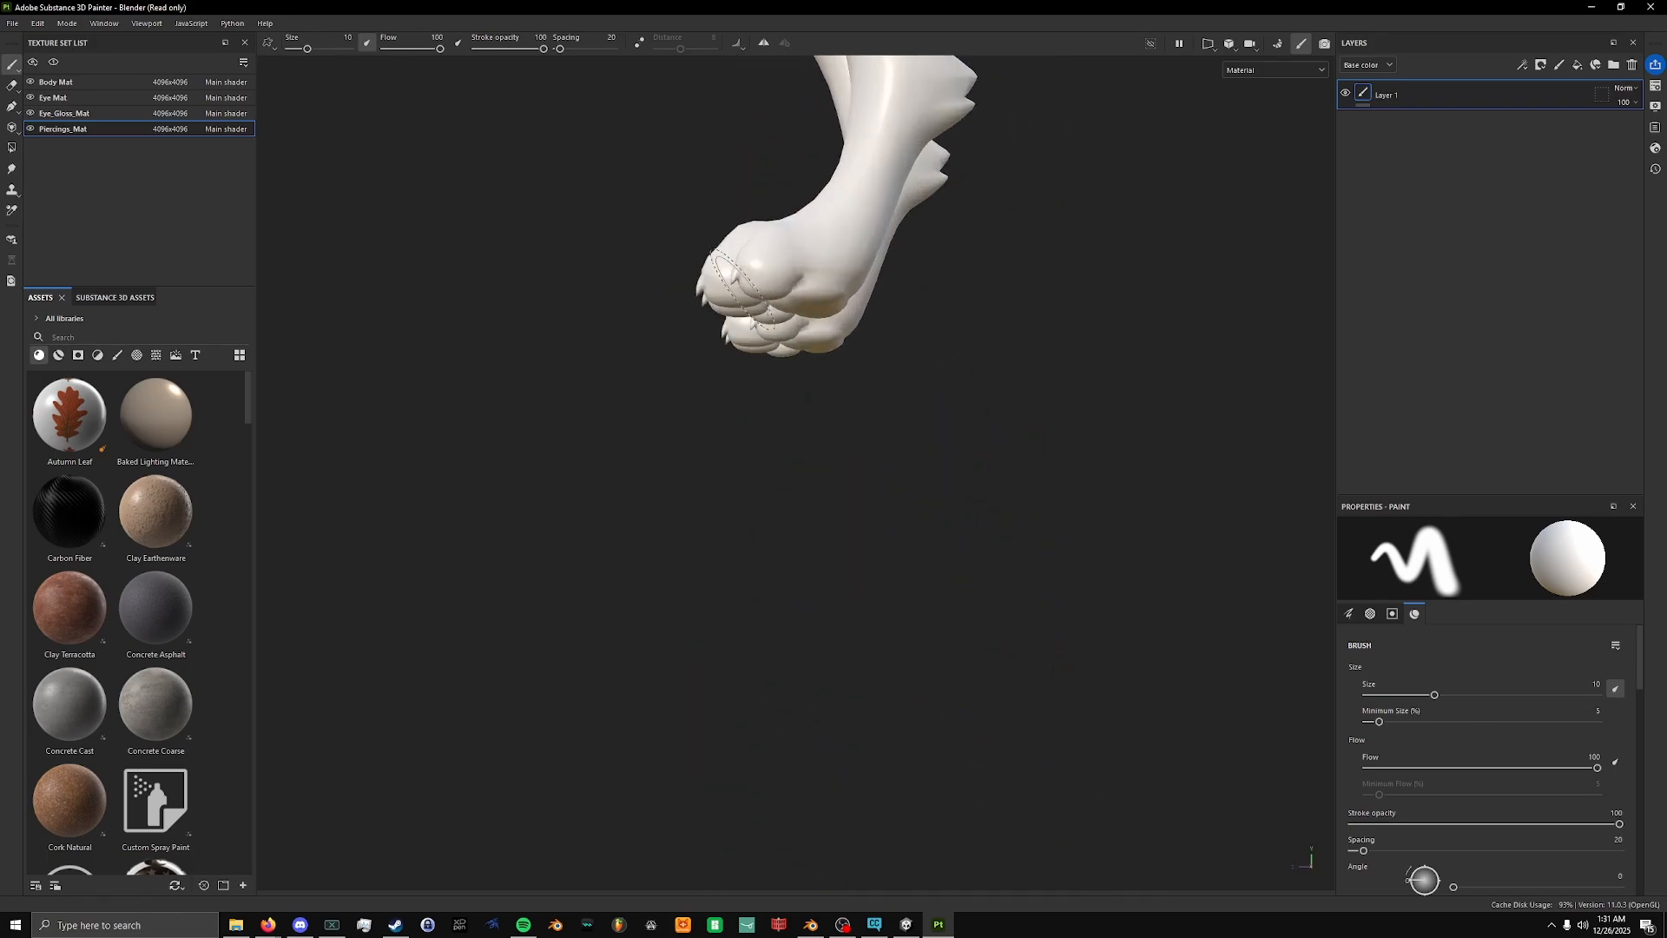
alt+drag(738, 287, 999, 217)
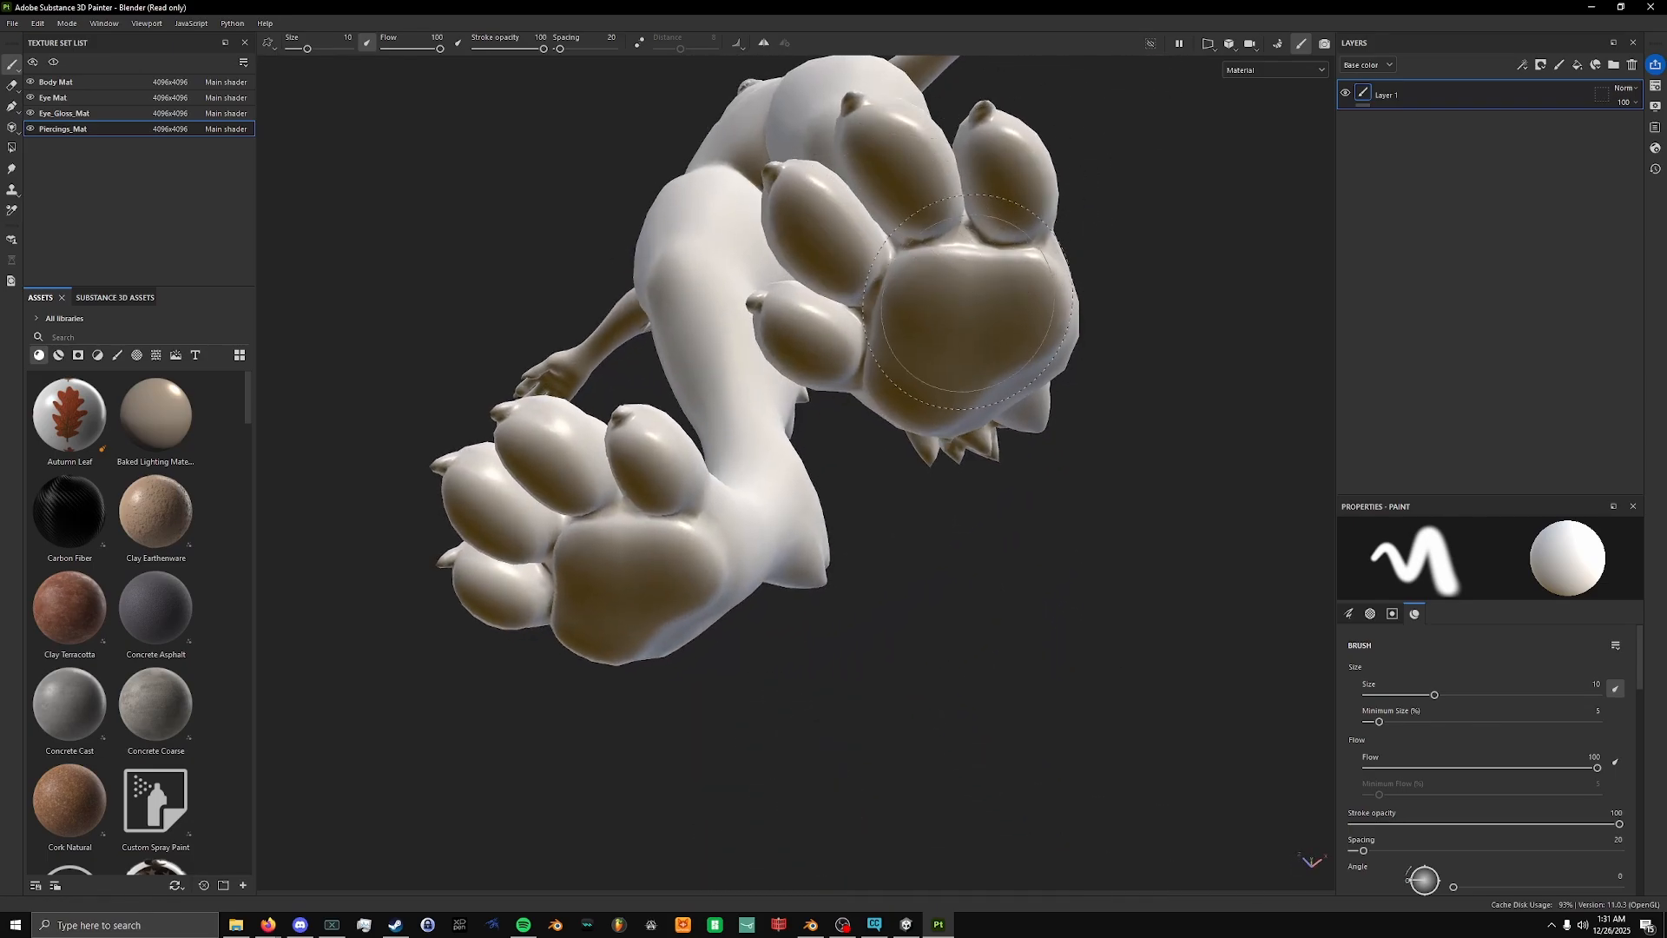
scroll(969, 303, down, 5)
alt+drag(968, 286, 1065, 405)
alt+middle_drag(912, 138, 882, 688)
alt+drag(847, 334, 539, 421)
scroll(775, 300, up, 5)
mouse_move(775, 325)
alt+mouse_down()
mouse_move(1123, 290)
mouse_move(1039, 324)
mouse_move(686, 803)
alt+mouse_up()
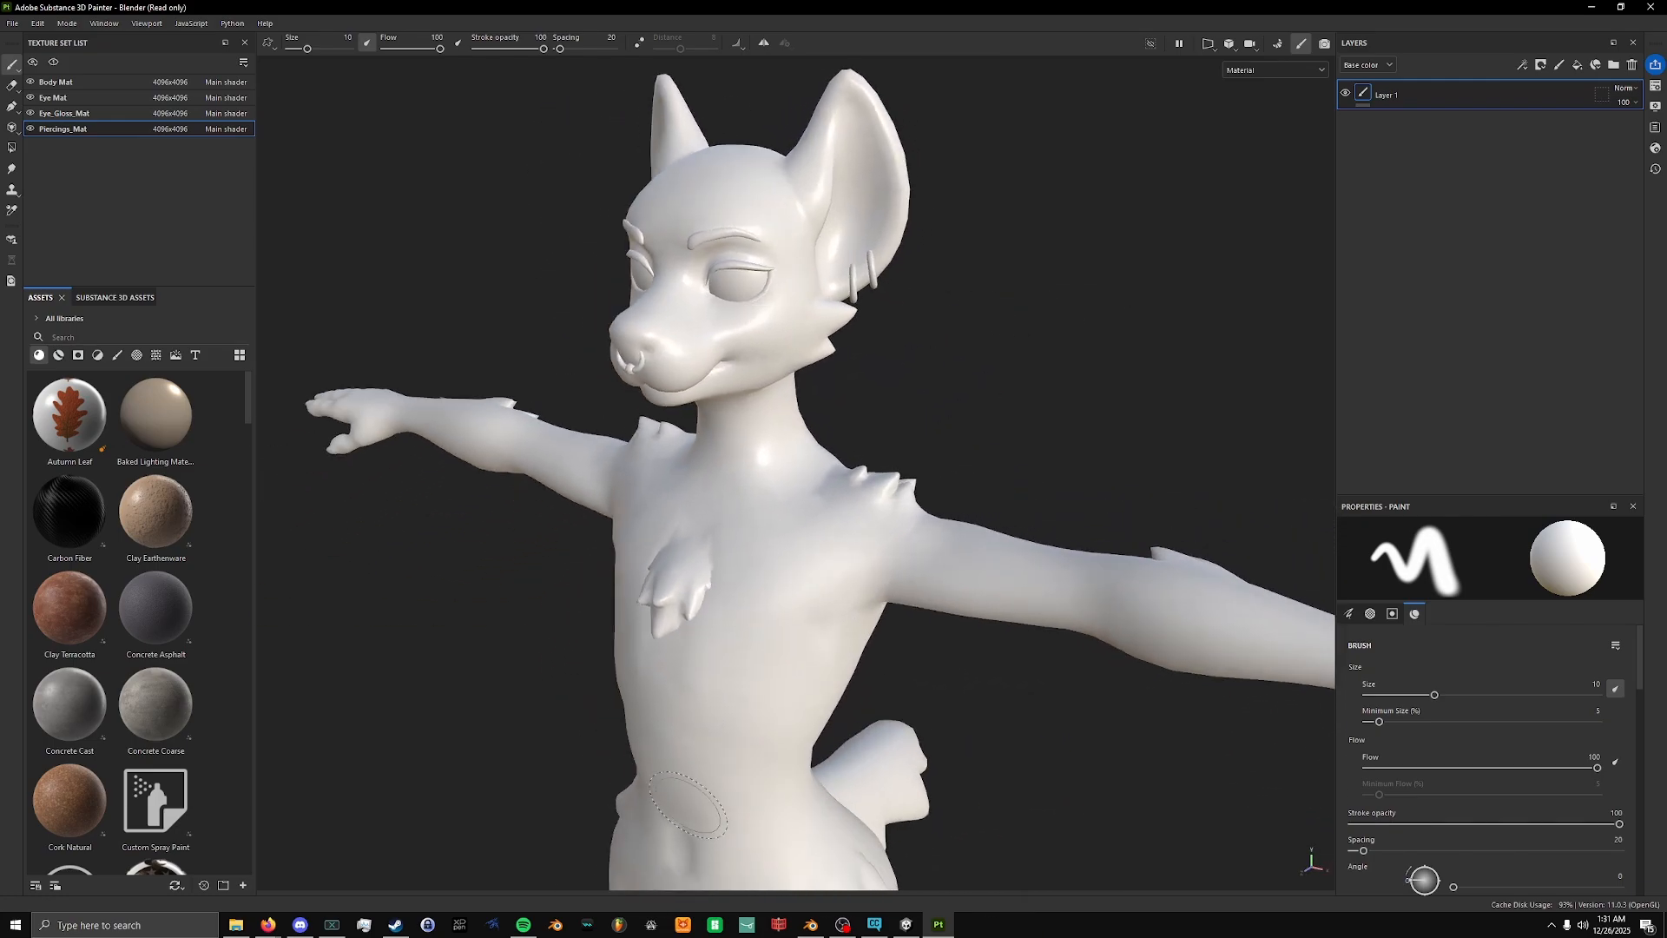
Switch to Blender and delete the existing Armature object from the scene collection.
click(904, 926)
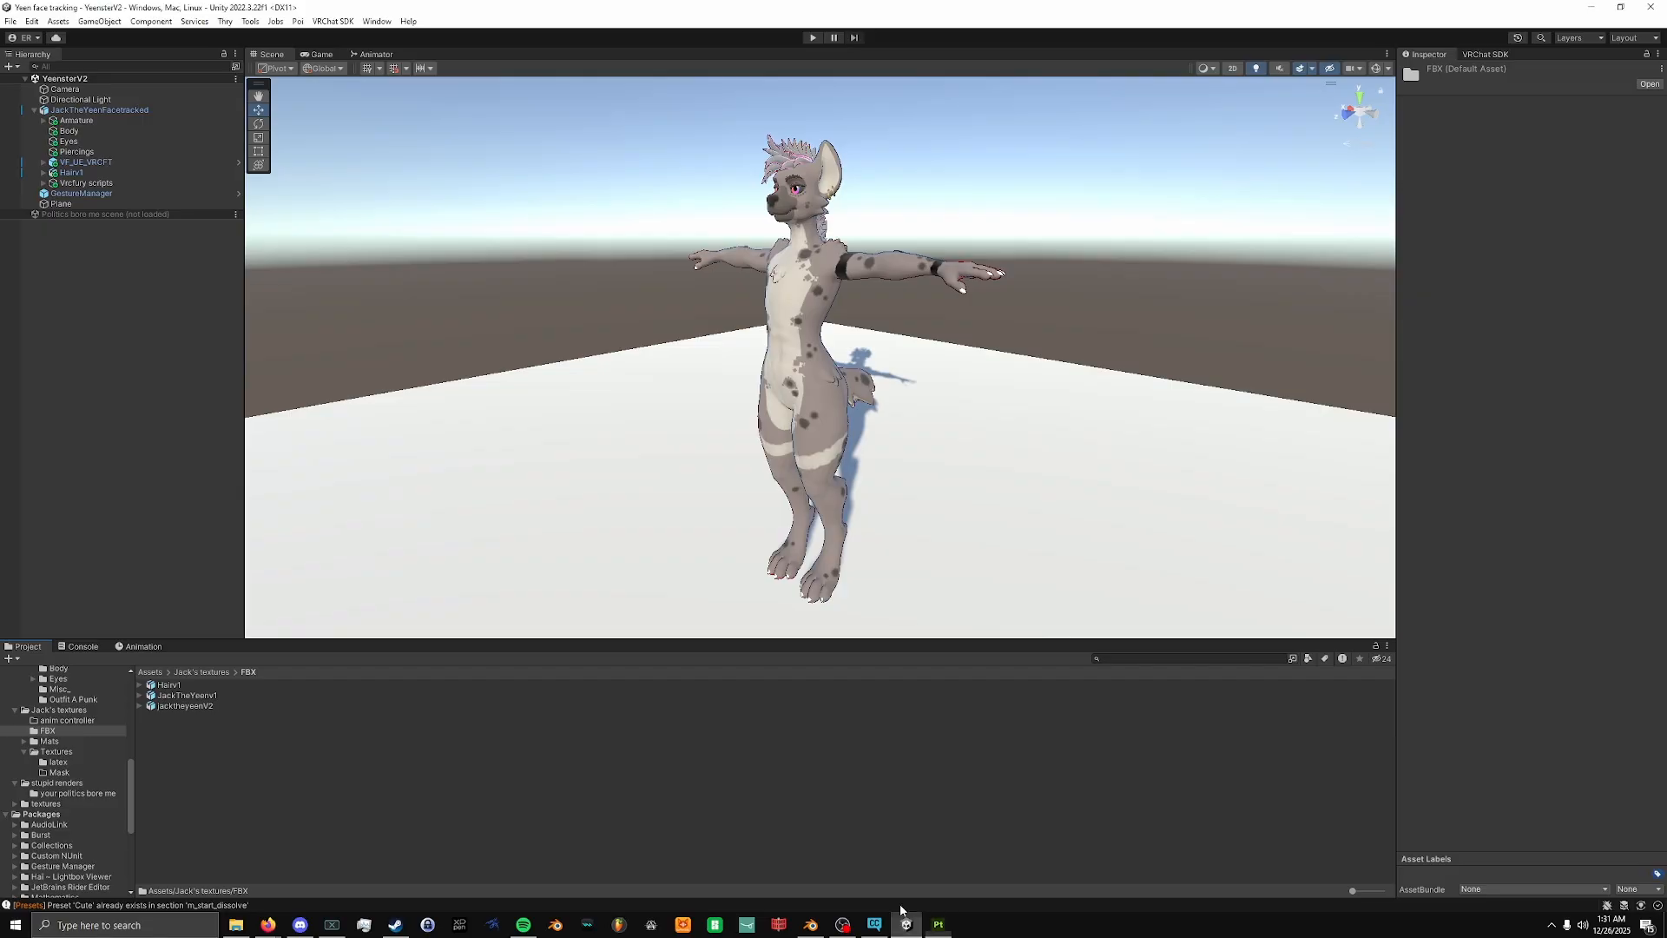
click(810, 924)
middle_drag(665, 382, 697, 481)
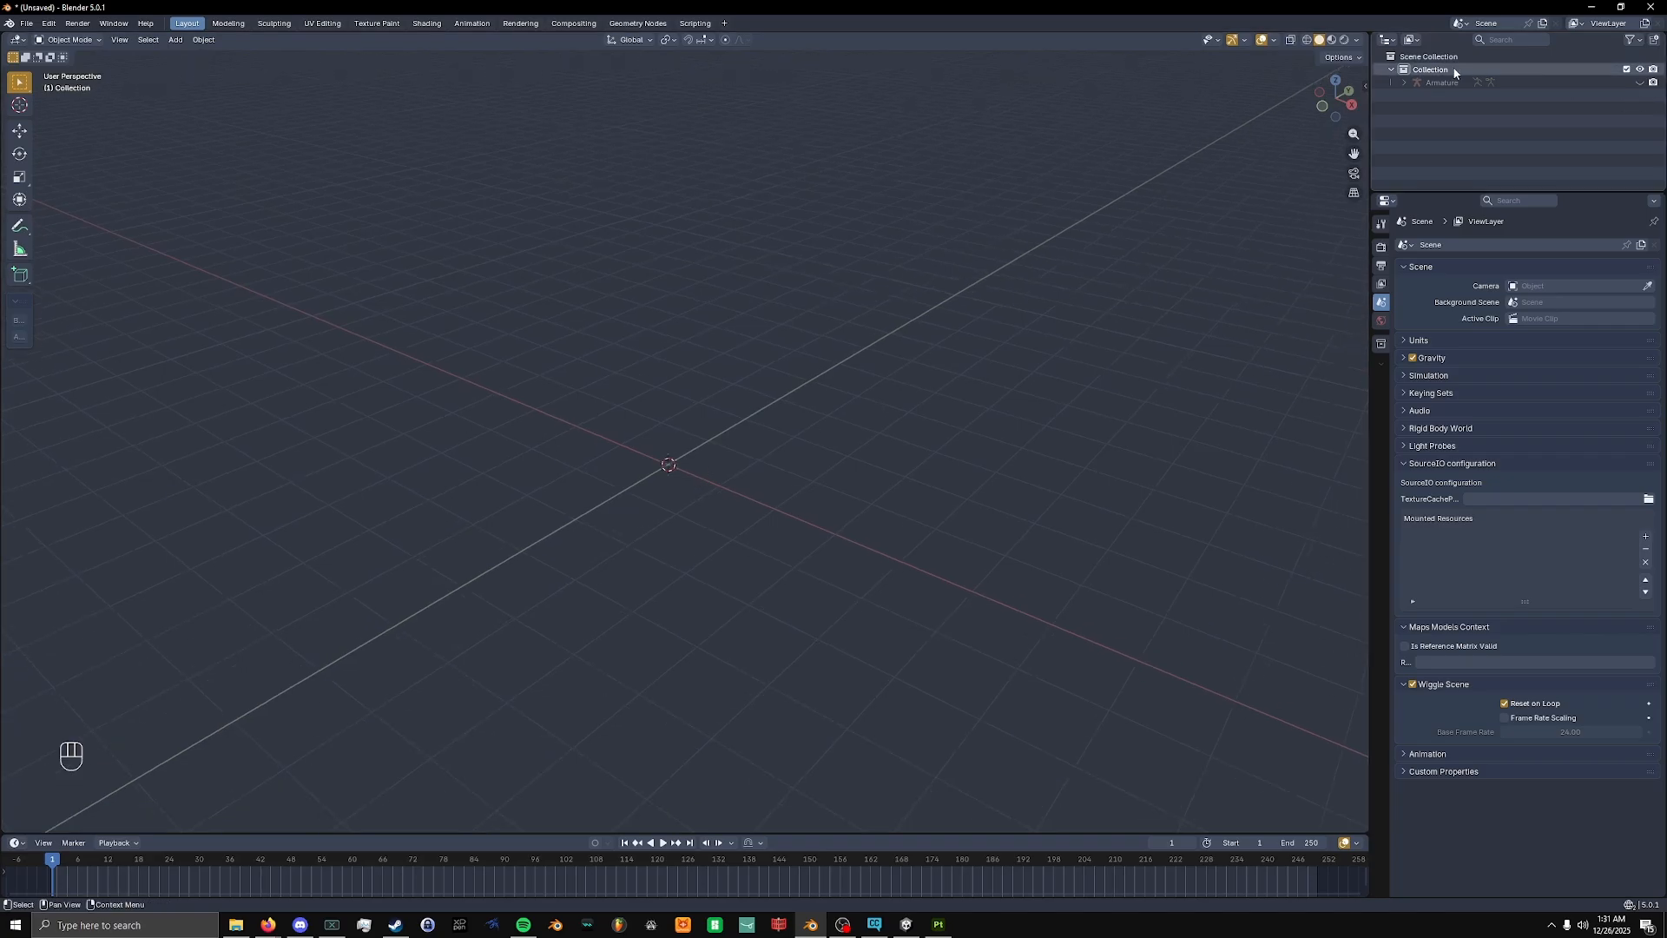
click(1441, 82)
key(Delete)
middle_drag(760, 599, 674, 458)
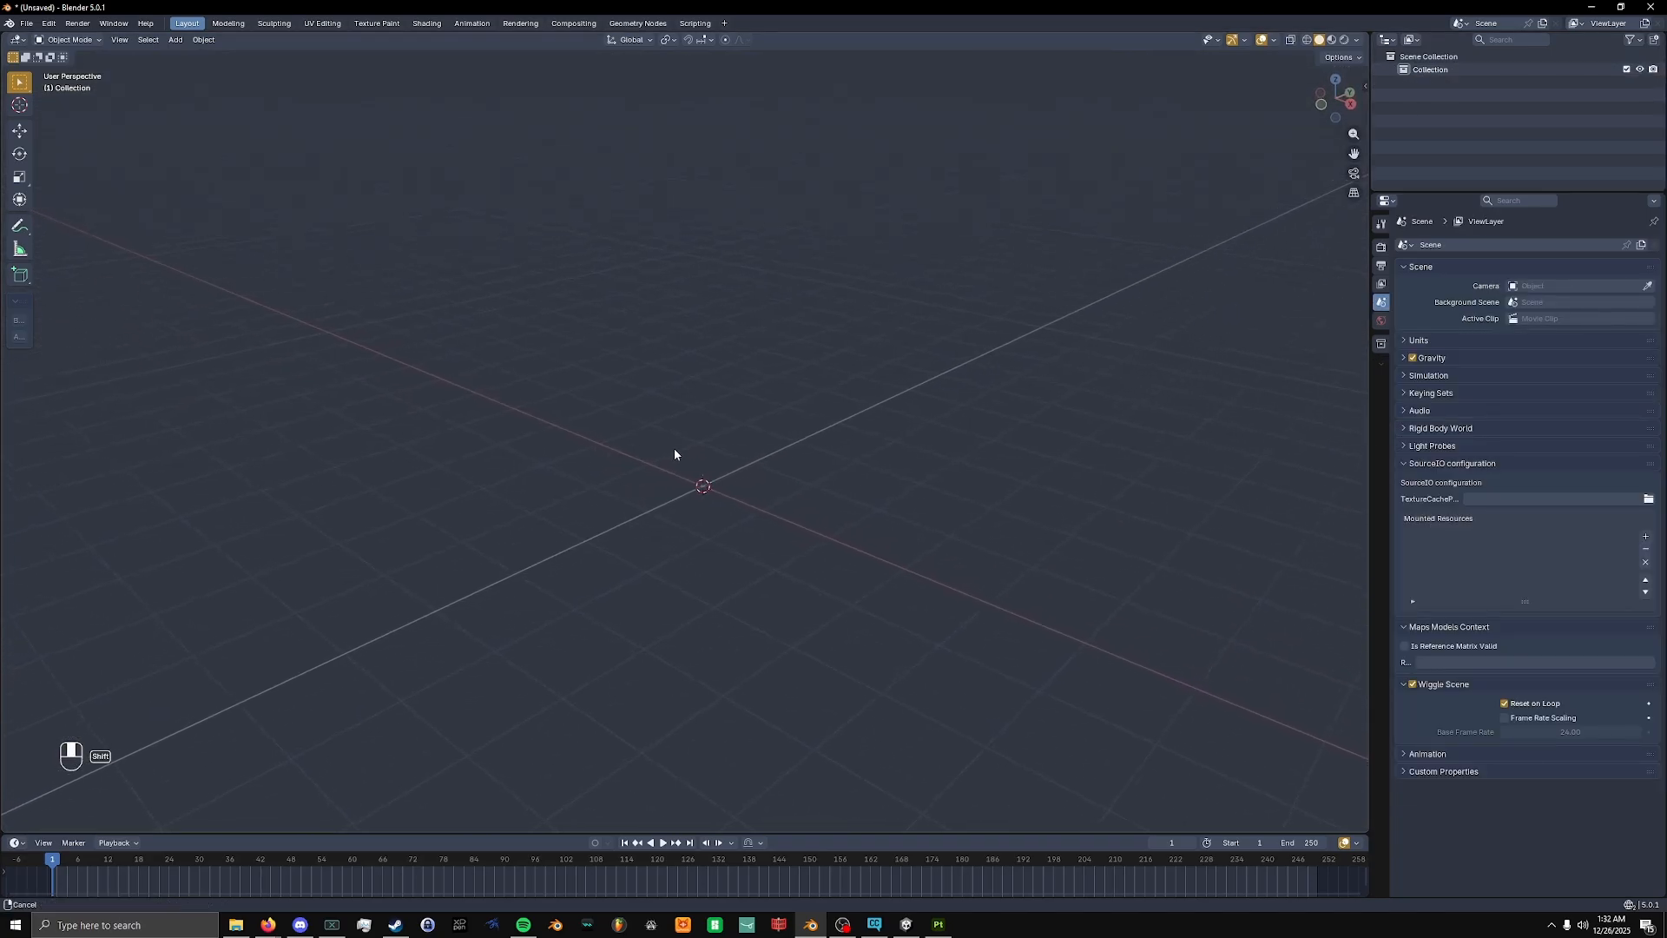
drag(522, 347, 981, 675)
drag(420, 380, 781, 601)
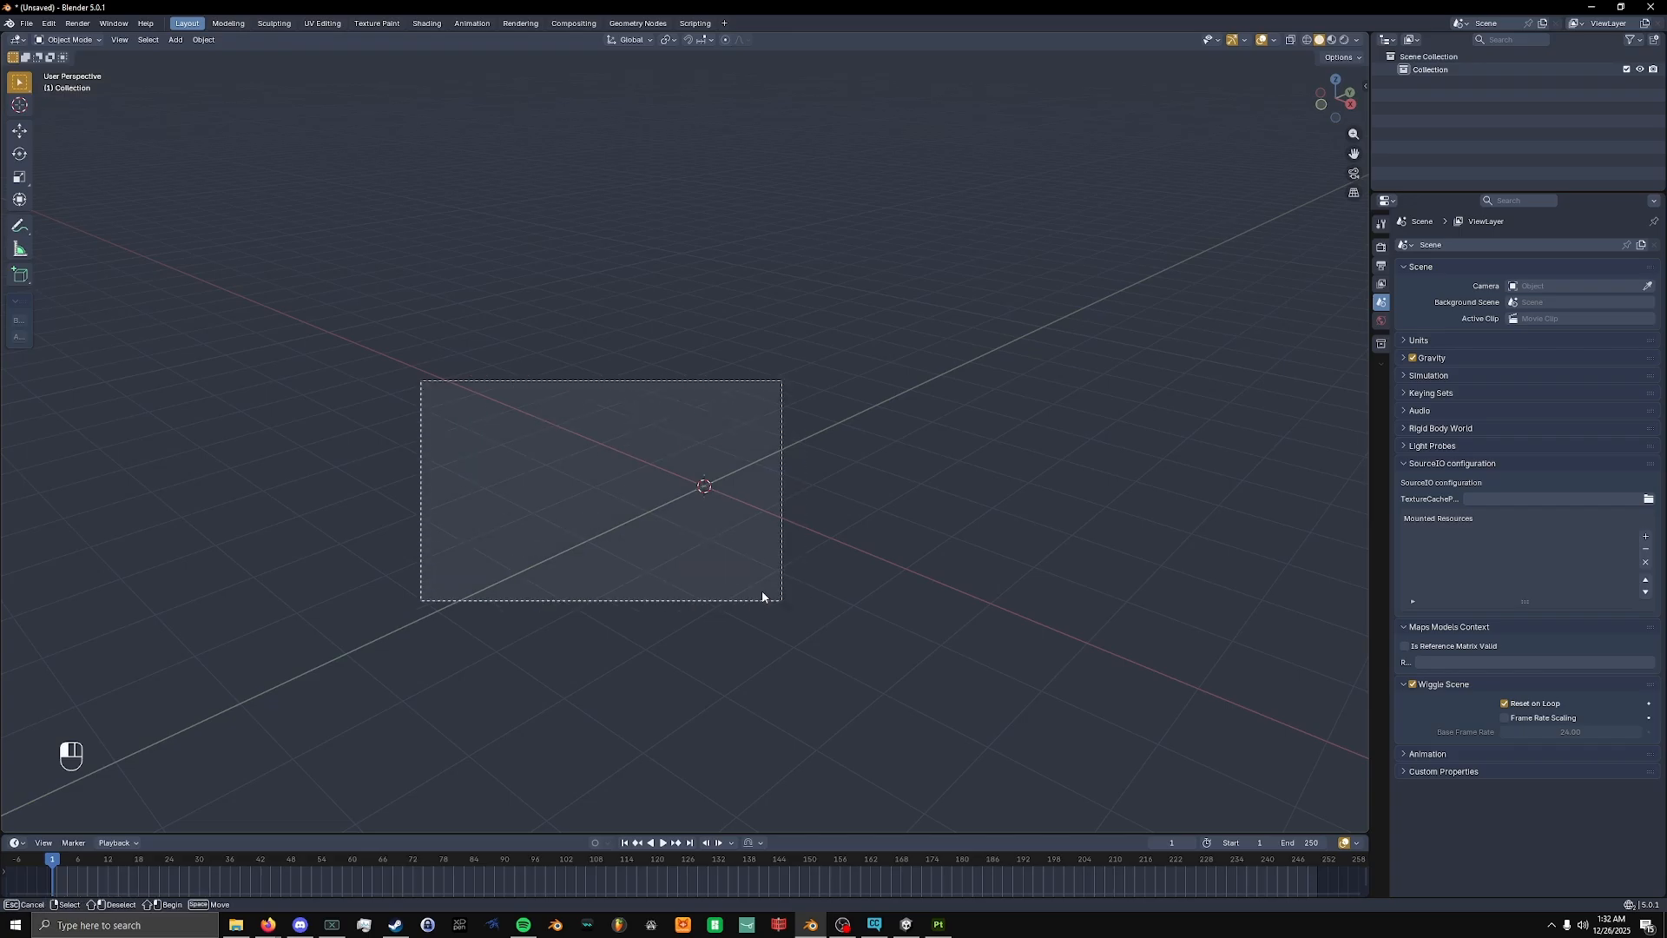
drag(347, 309, 976, 650)
drag(489, 395, 855, 660)
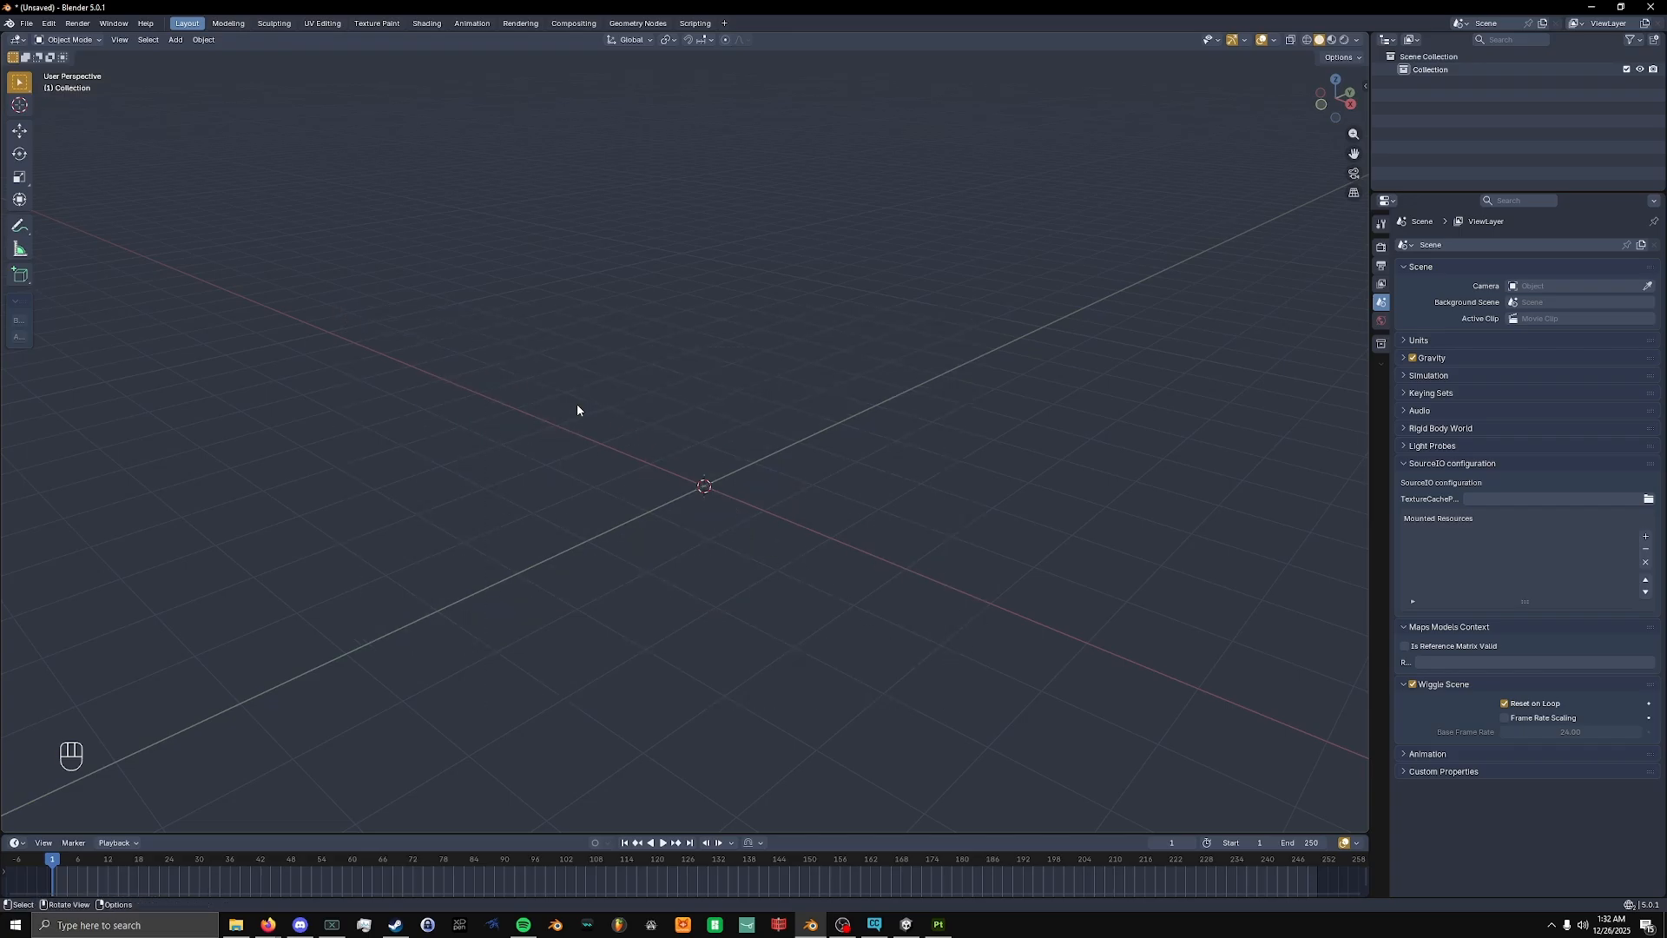
drag(409, 276, 1245, 830)
drag(478, 321, 1213, 594)
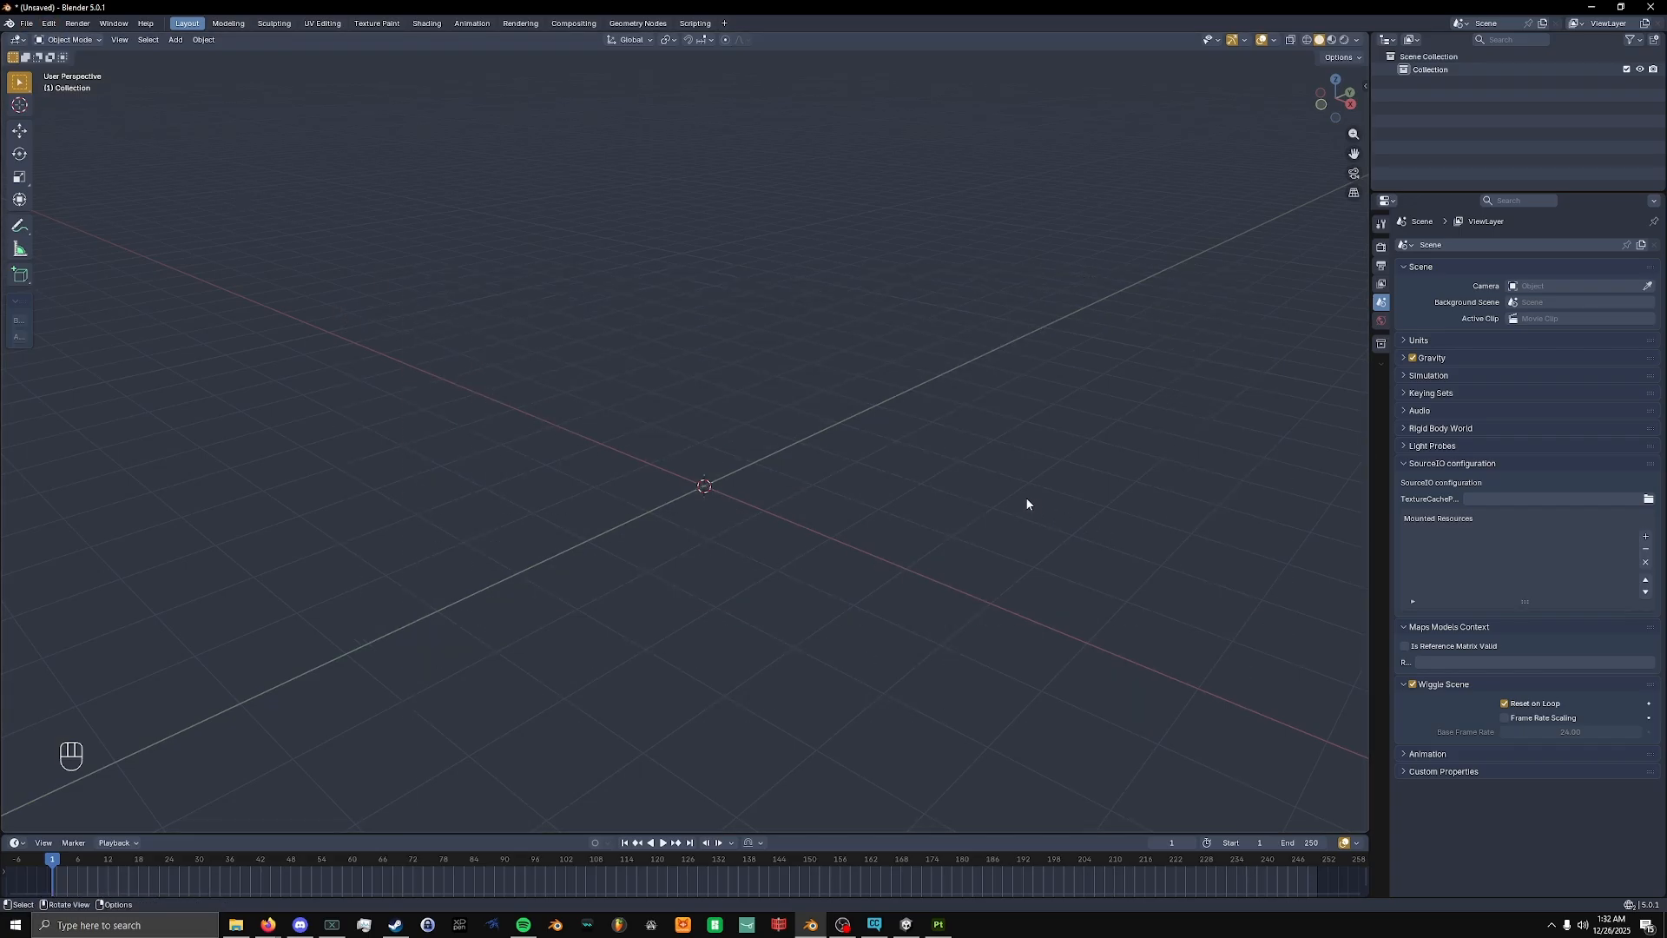
Switch to Unity, locate the source of the avatar's Body mesh in the project and select the jacktheyeenV2 model file.
click(906, 924)
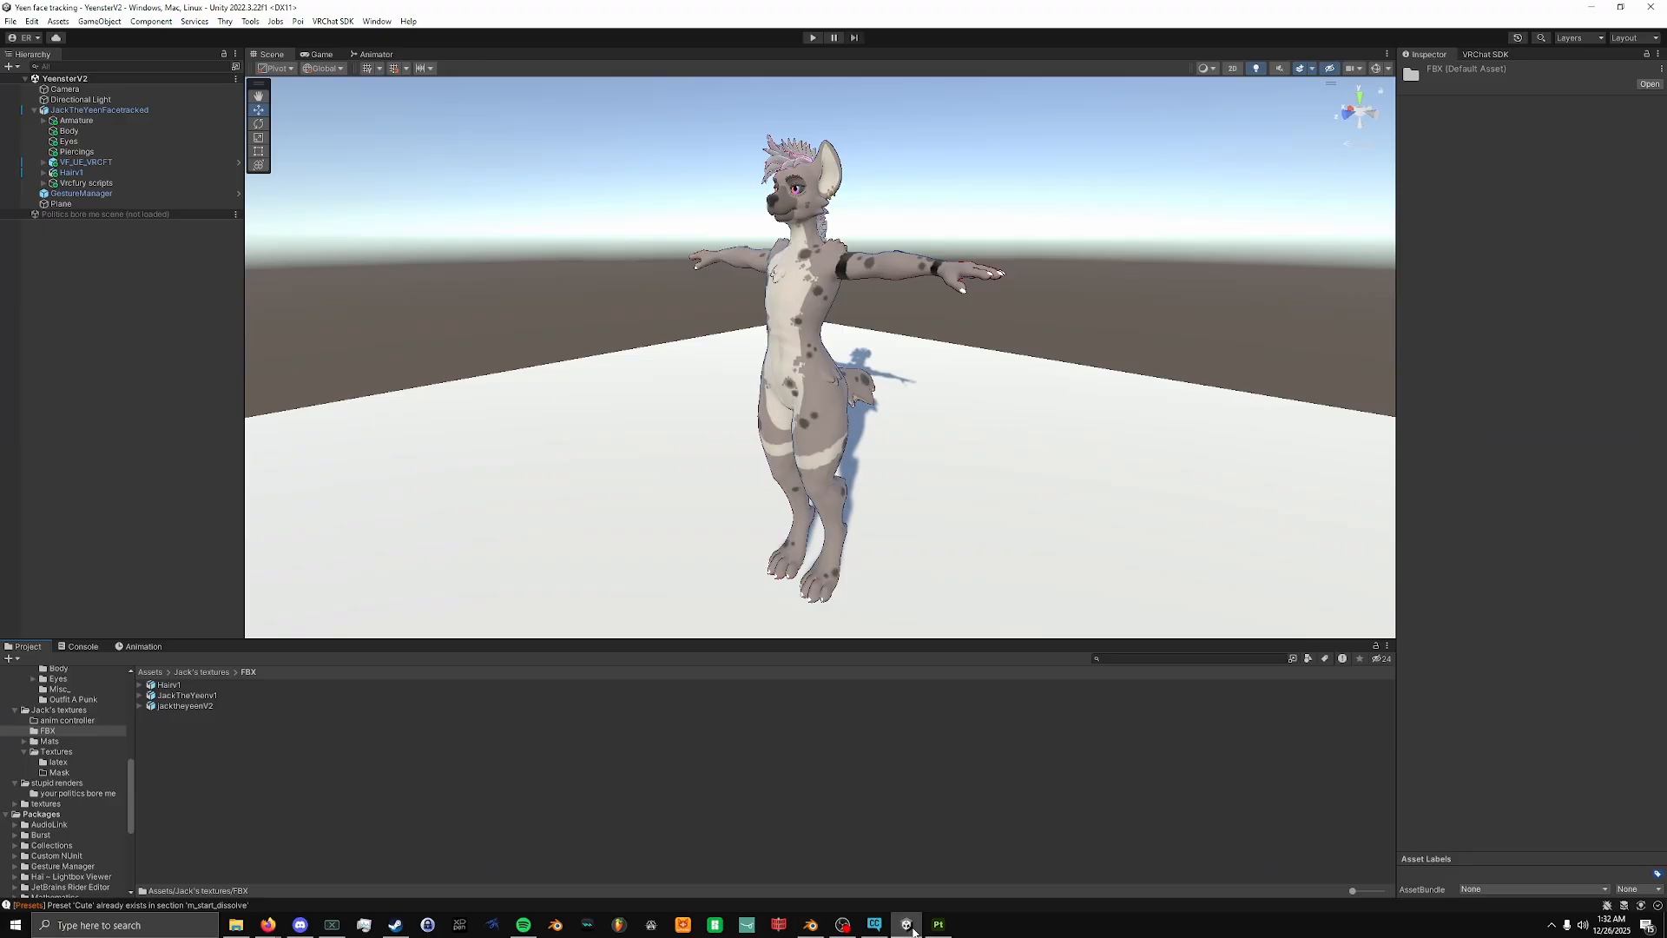
click(169, 717)
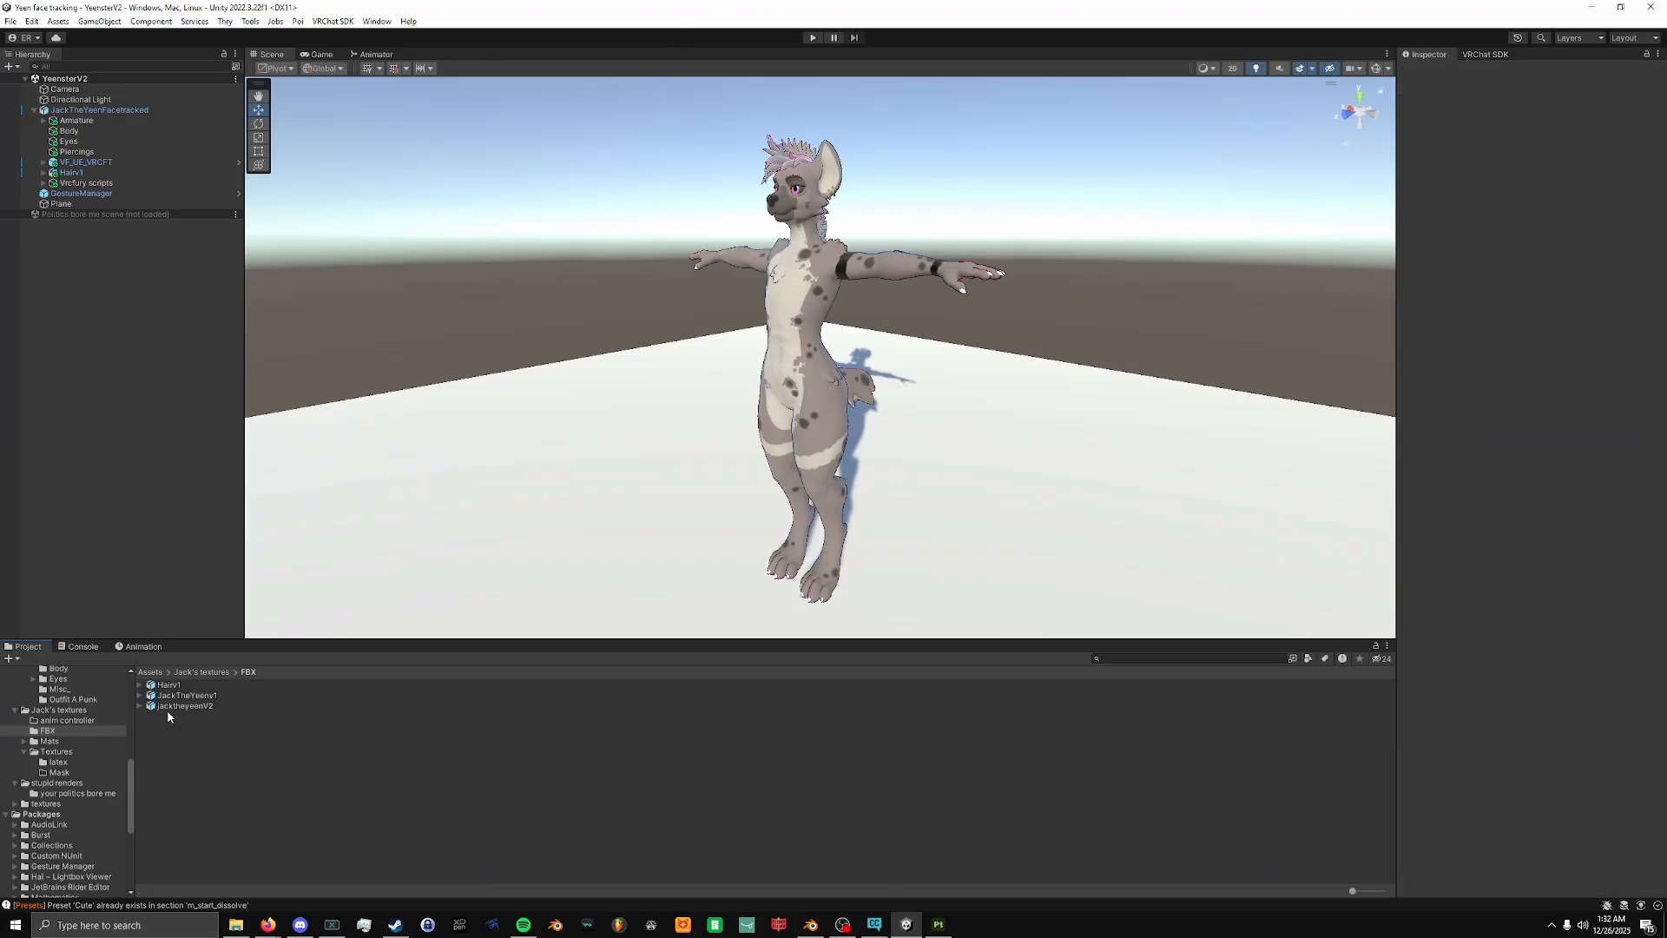
click(827, 331)
click(1547, 276)
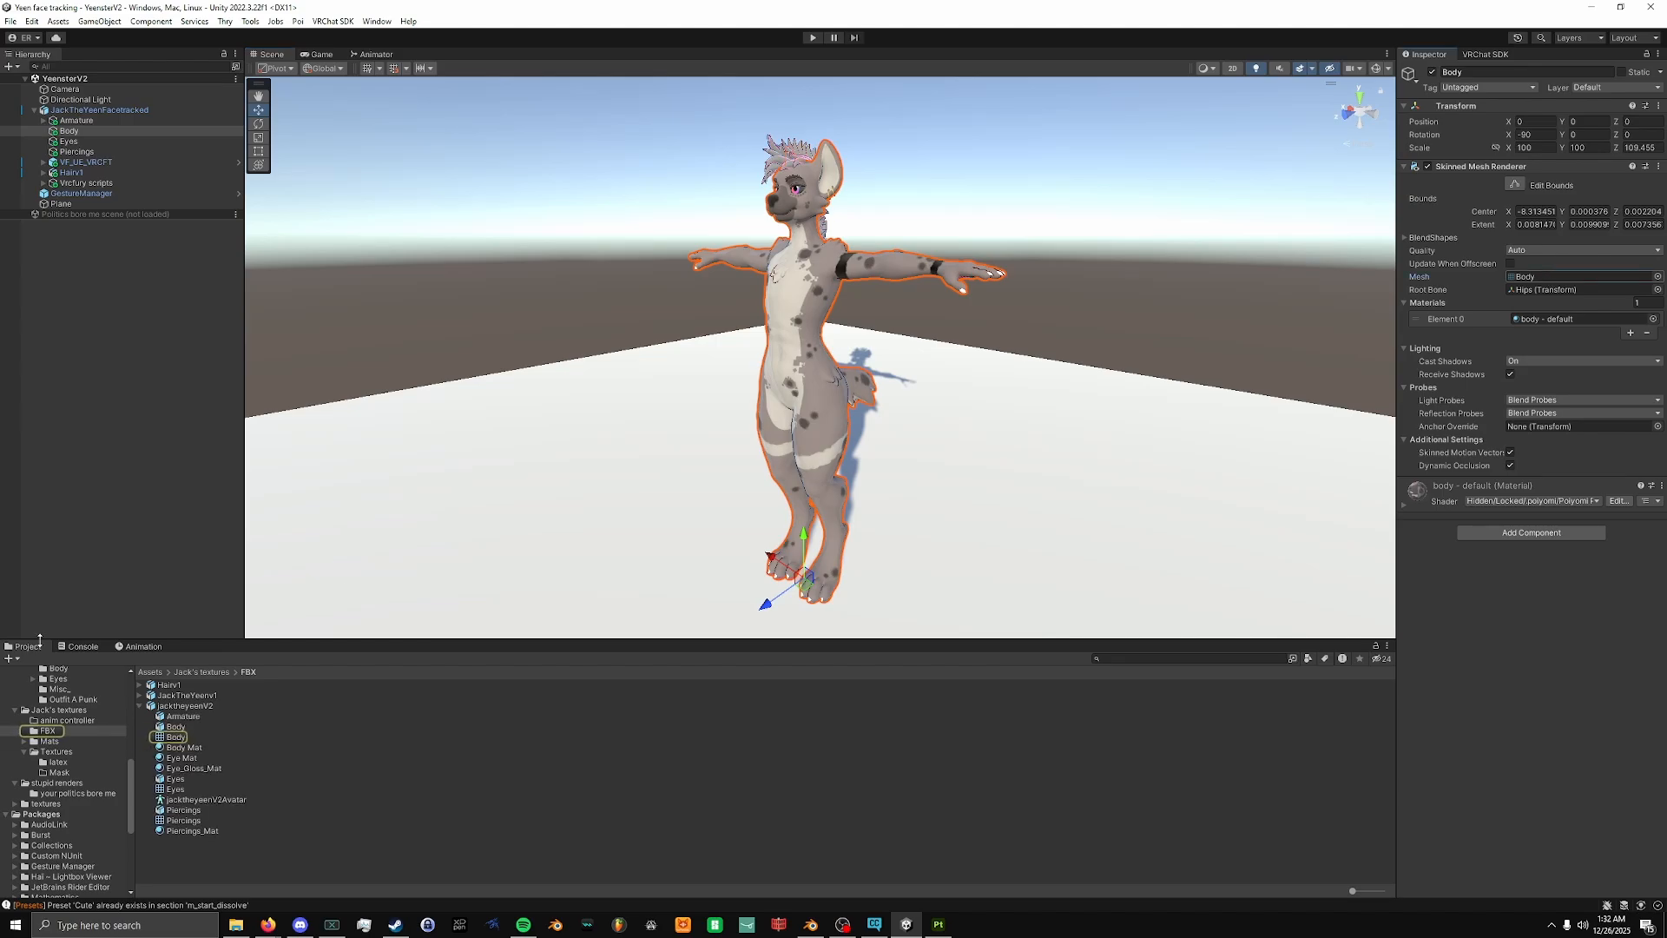
click(172, 716)
click(177, 706)
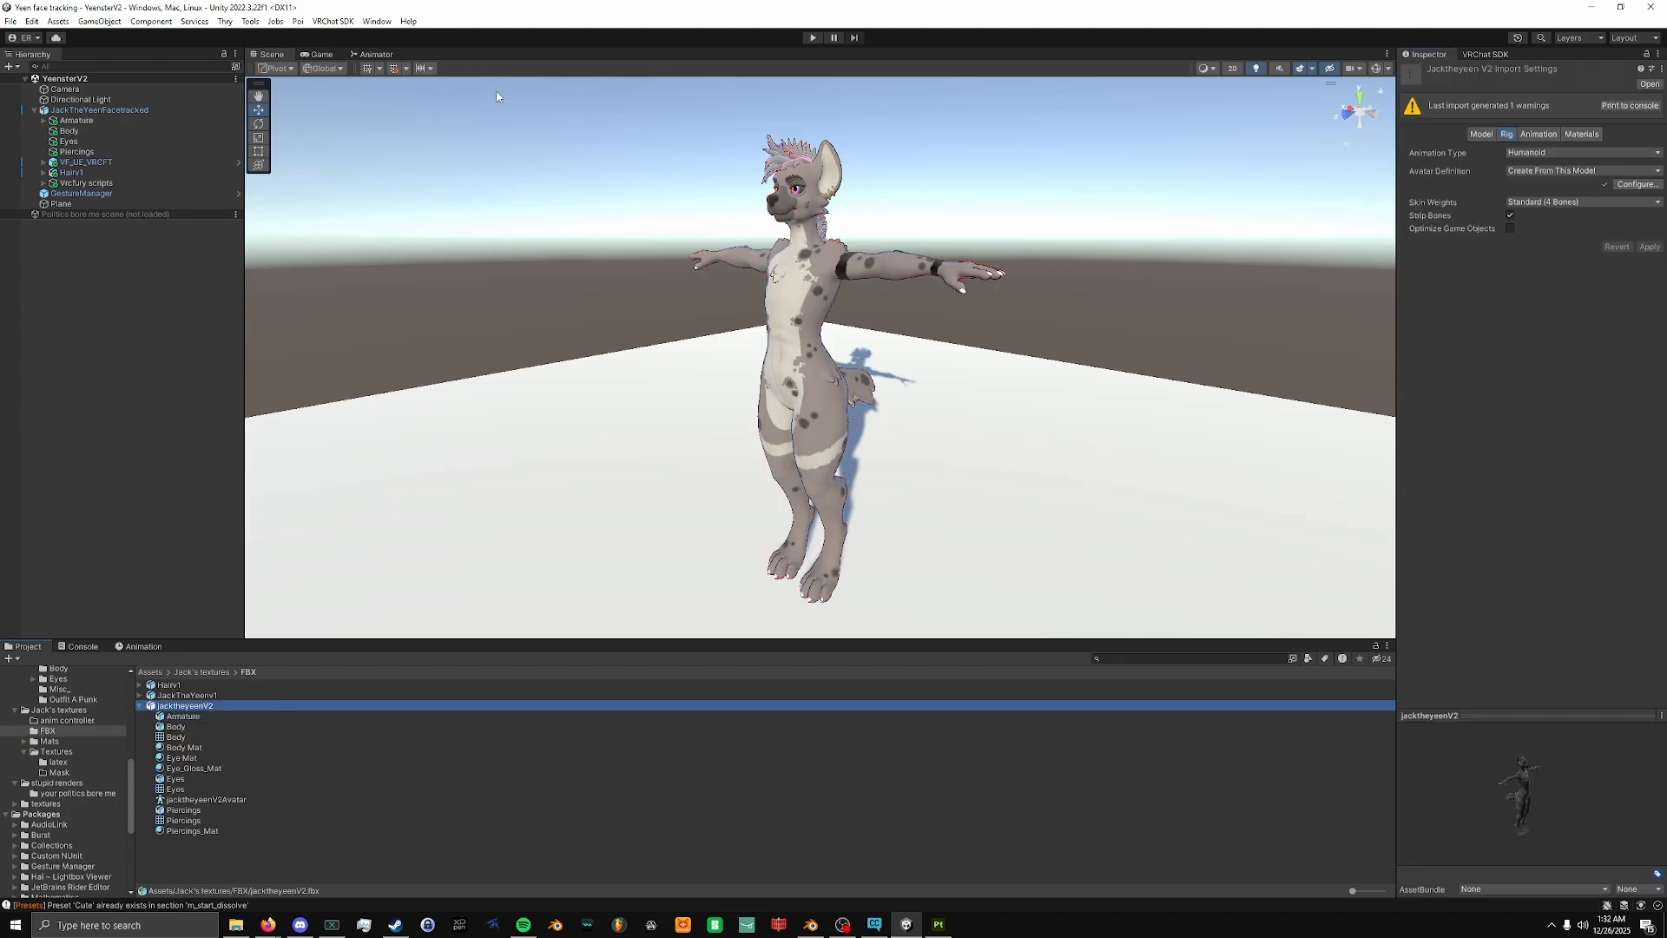
Bring jacktheyeenV2.fbx from Unity's project files into Blender's viewport and import it with the default FBX settings.
double_click(515, 8)
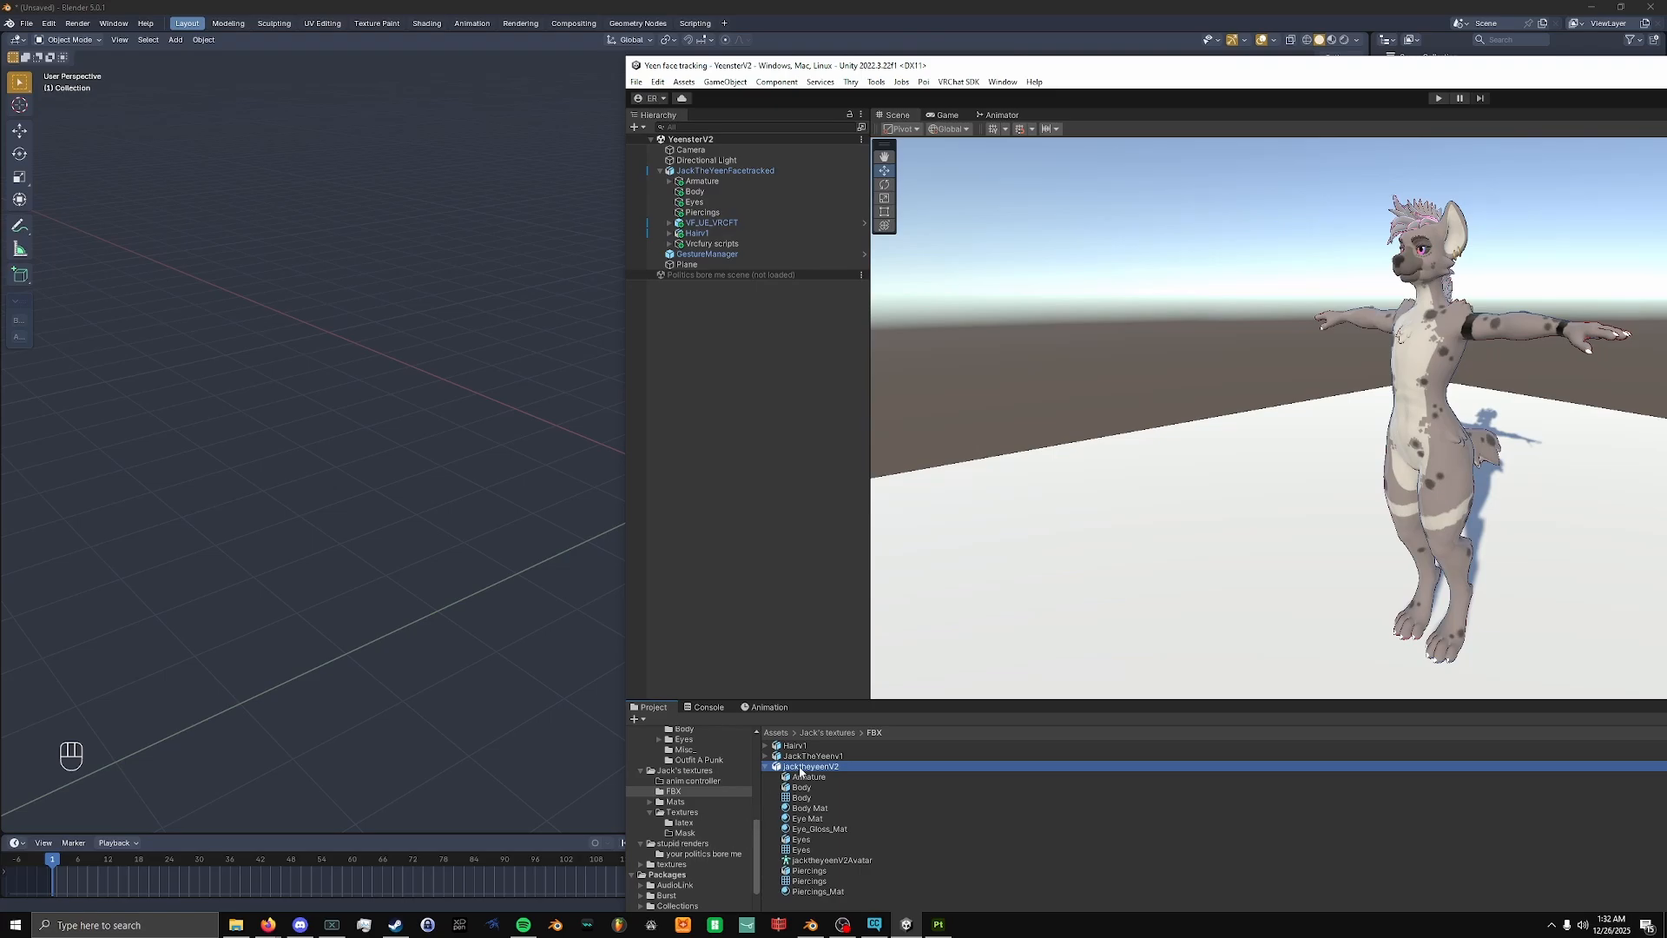
drag(785, 754, 421, 600)
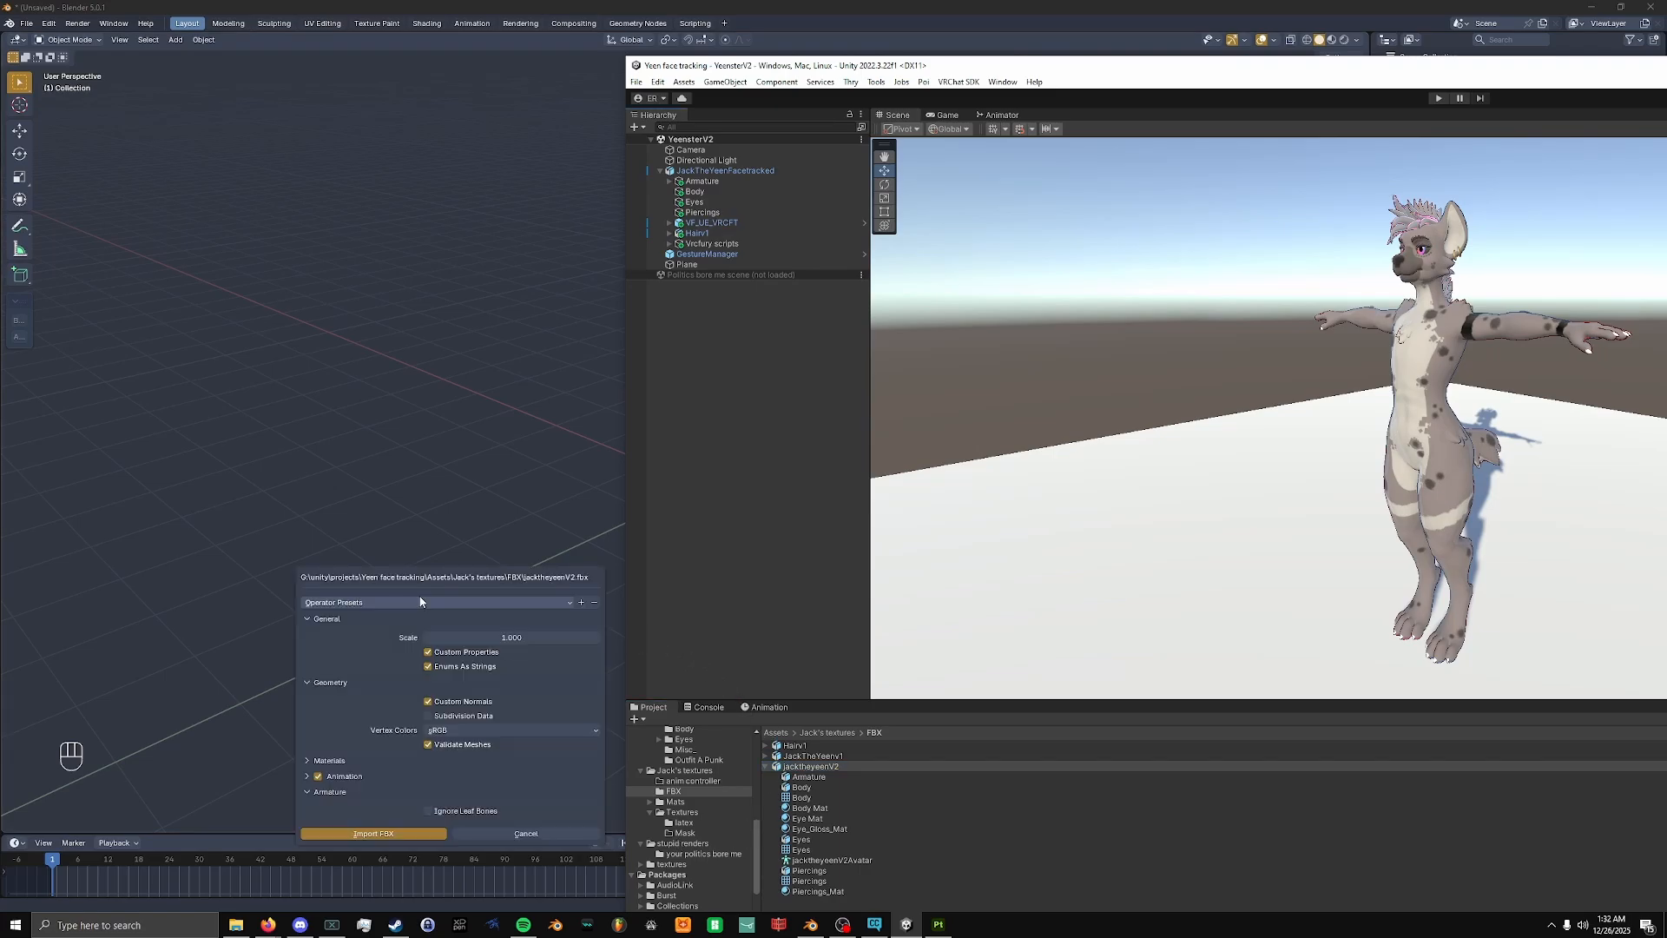
drag(823, 66, 816, 66)
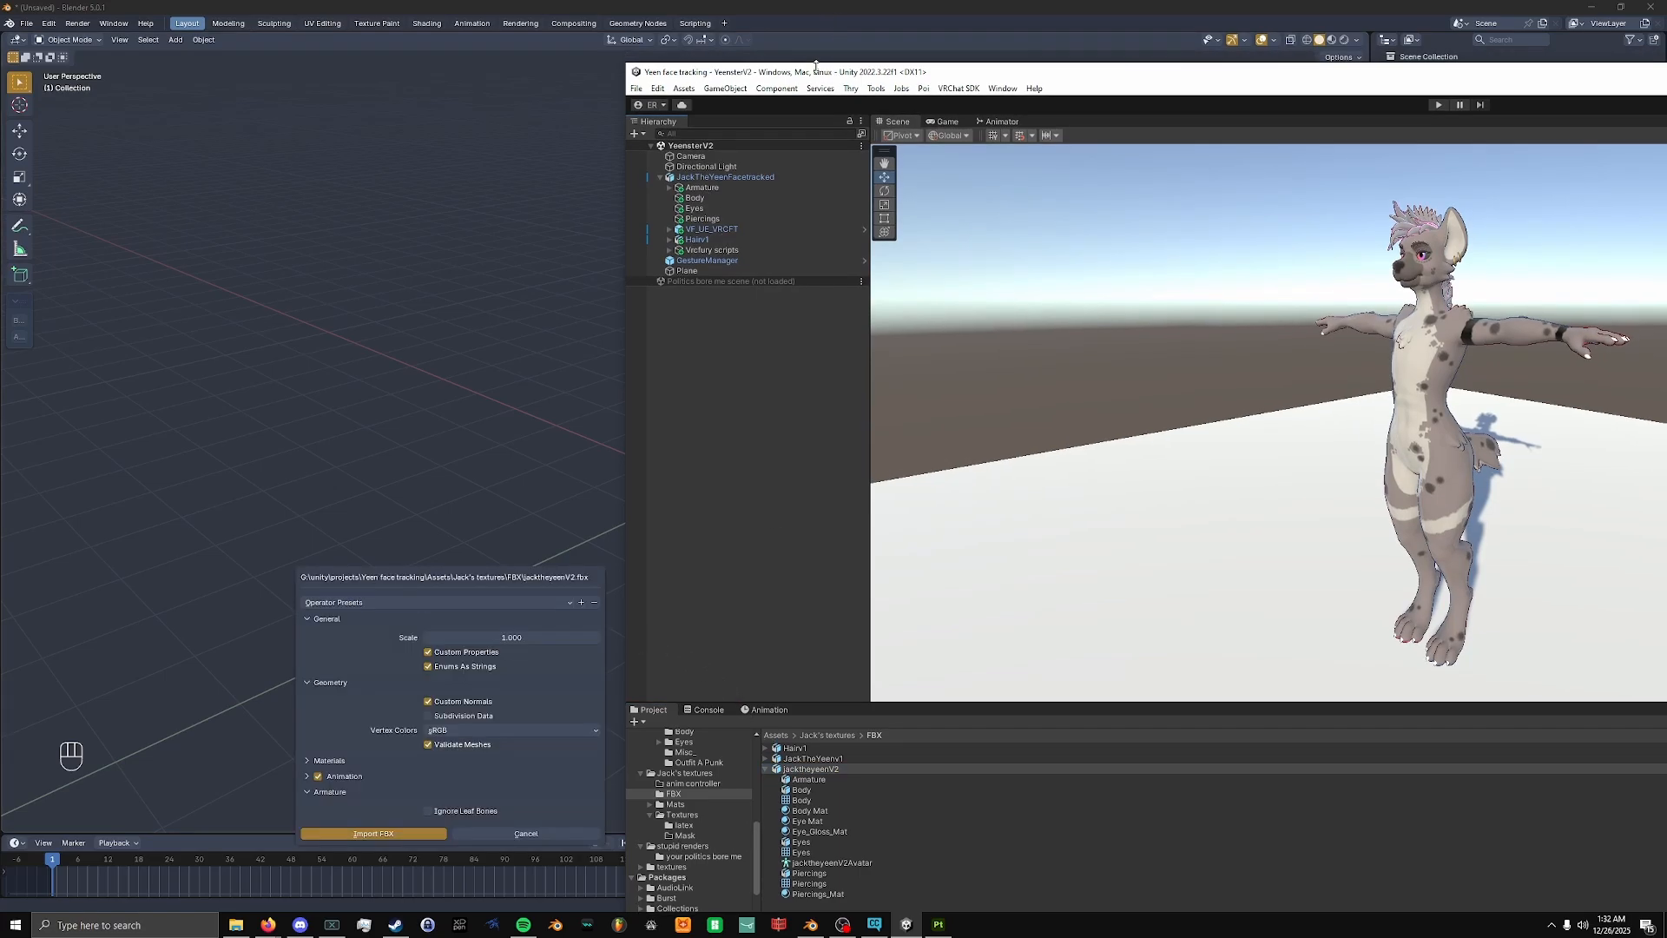
double_click(812, 71)
key(alt+Tab)
drag(374, 577, 289, 220)
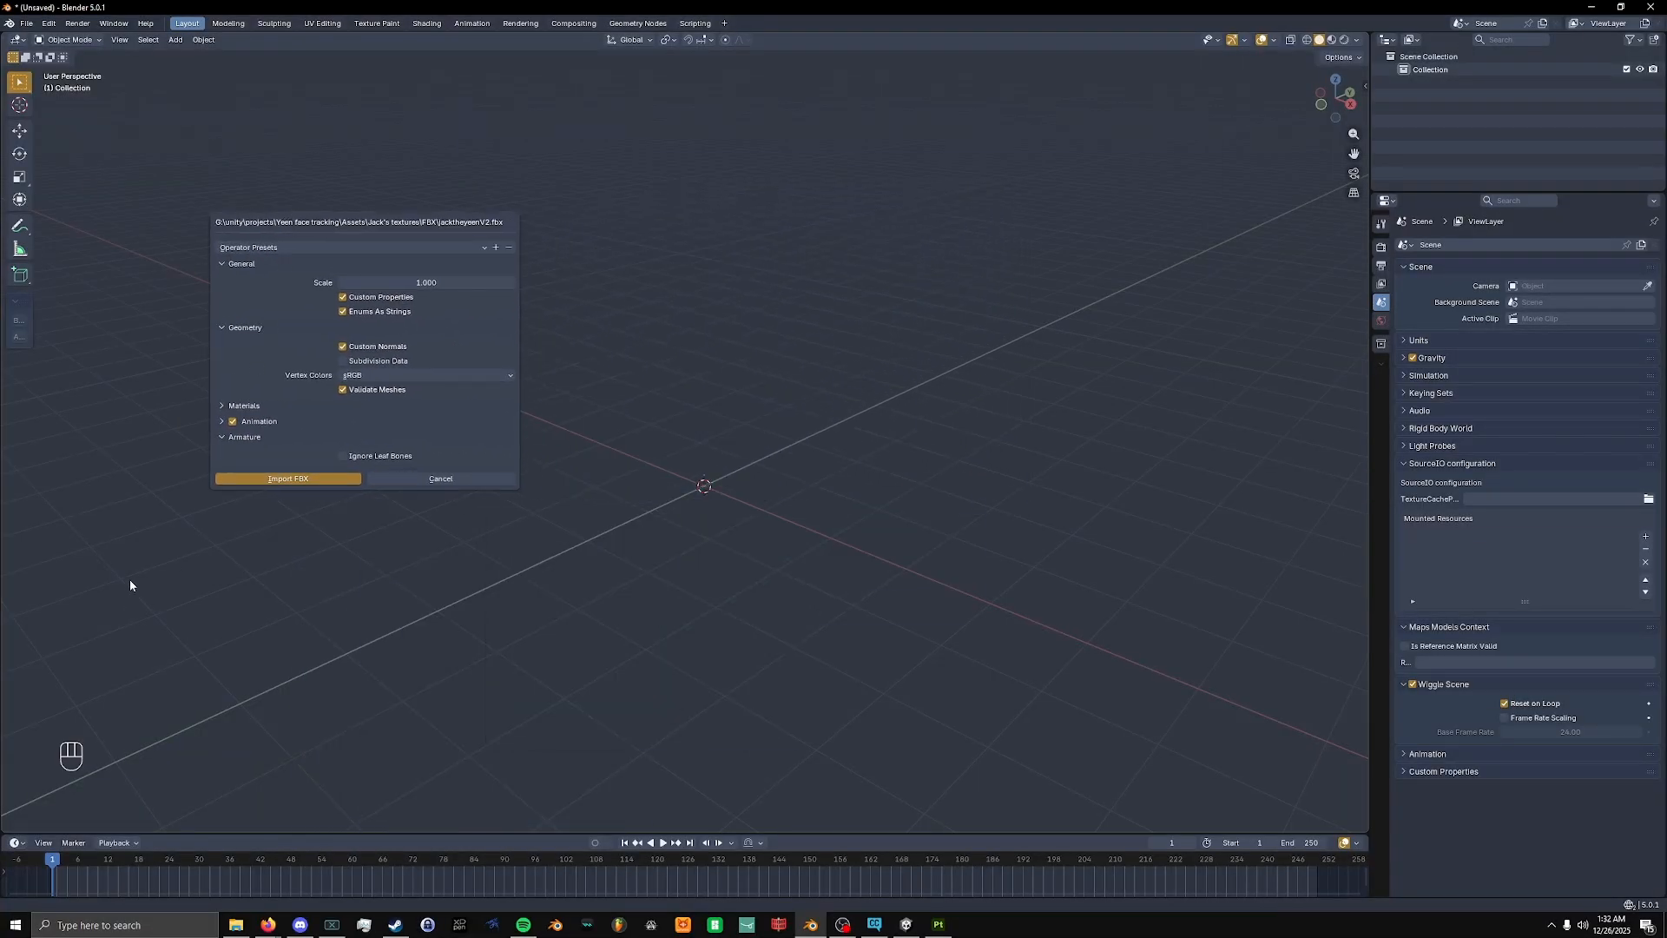
click(272, 478)
scroll(602, 489, up, 5)
shift+middle_drag(1106, 286, 775, 306)
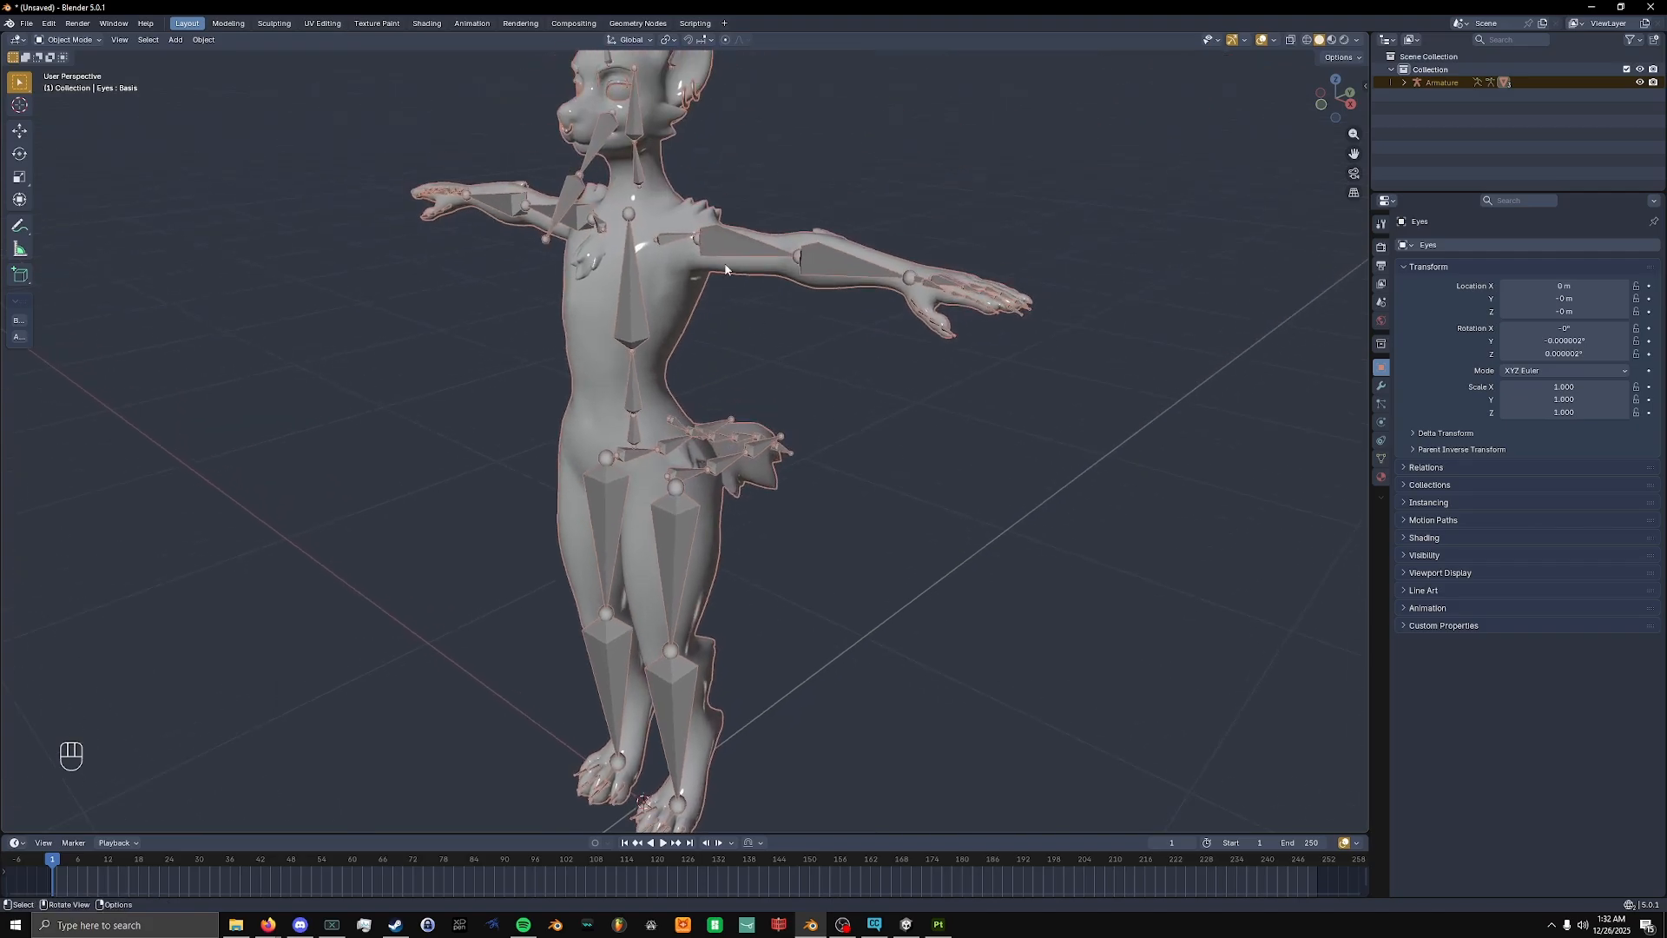
scroll(775, 306, up, 2)
click(641, 318)
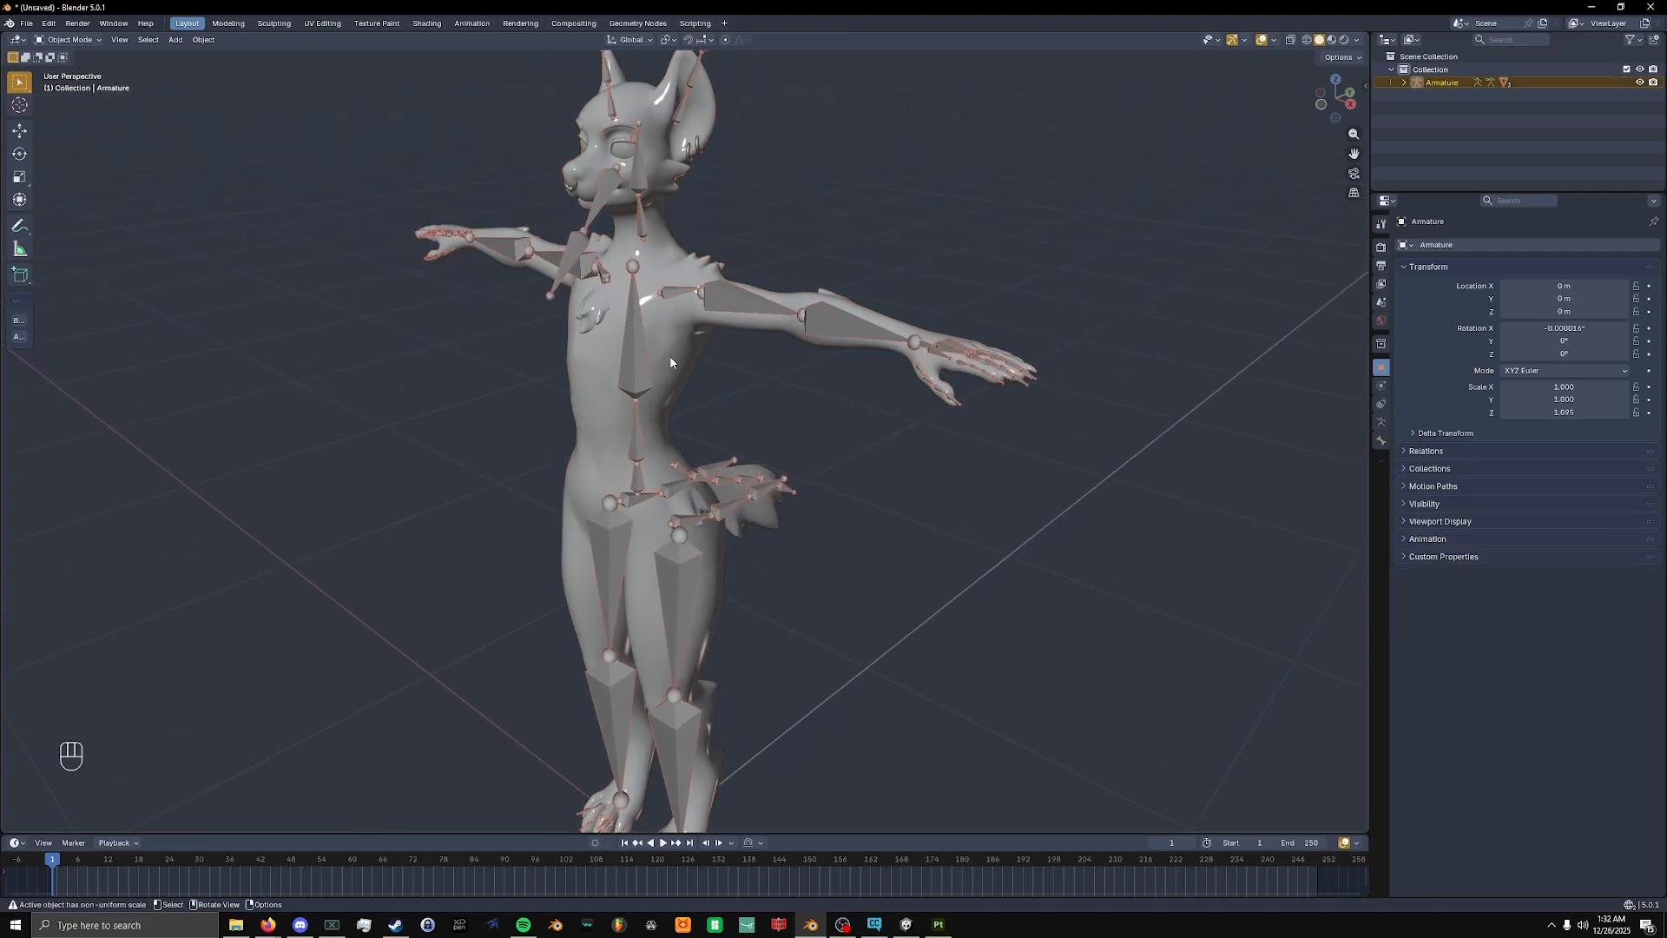
key(g)
right_click(1011, 488)
key(g)
right_click(729, 431)
key(h)
Examine the imported avatar and its armature from the side and front, including the legs and tail bones.
middle_drag(634, 363, 675, 719)
scroll(643, 465, down, 3)
shift+middle_drag(643, 556, 646, 352)
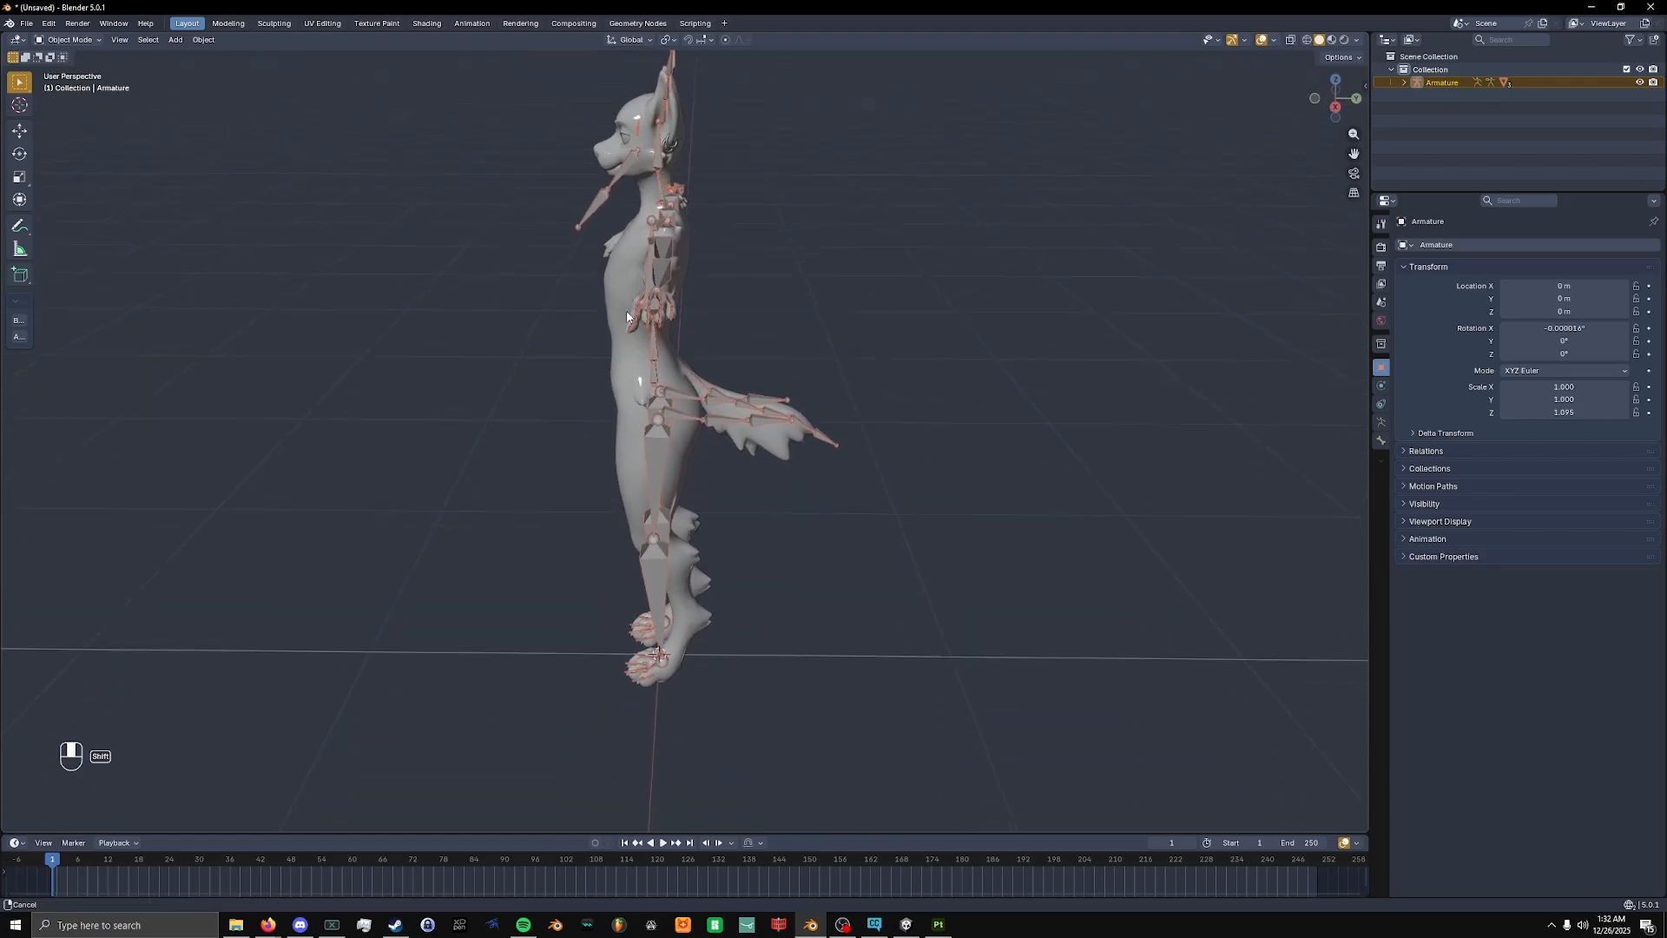
scroll(638, 468, down, 3)
middle_drag(629, 574, 756, 590)
scroll(680, 702, up, 4)
scroll(700, 700, up, 2)
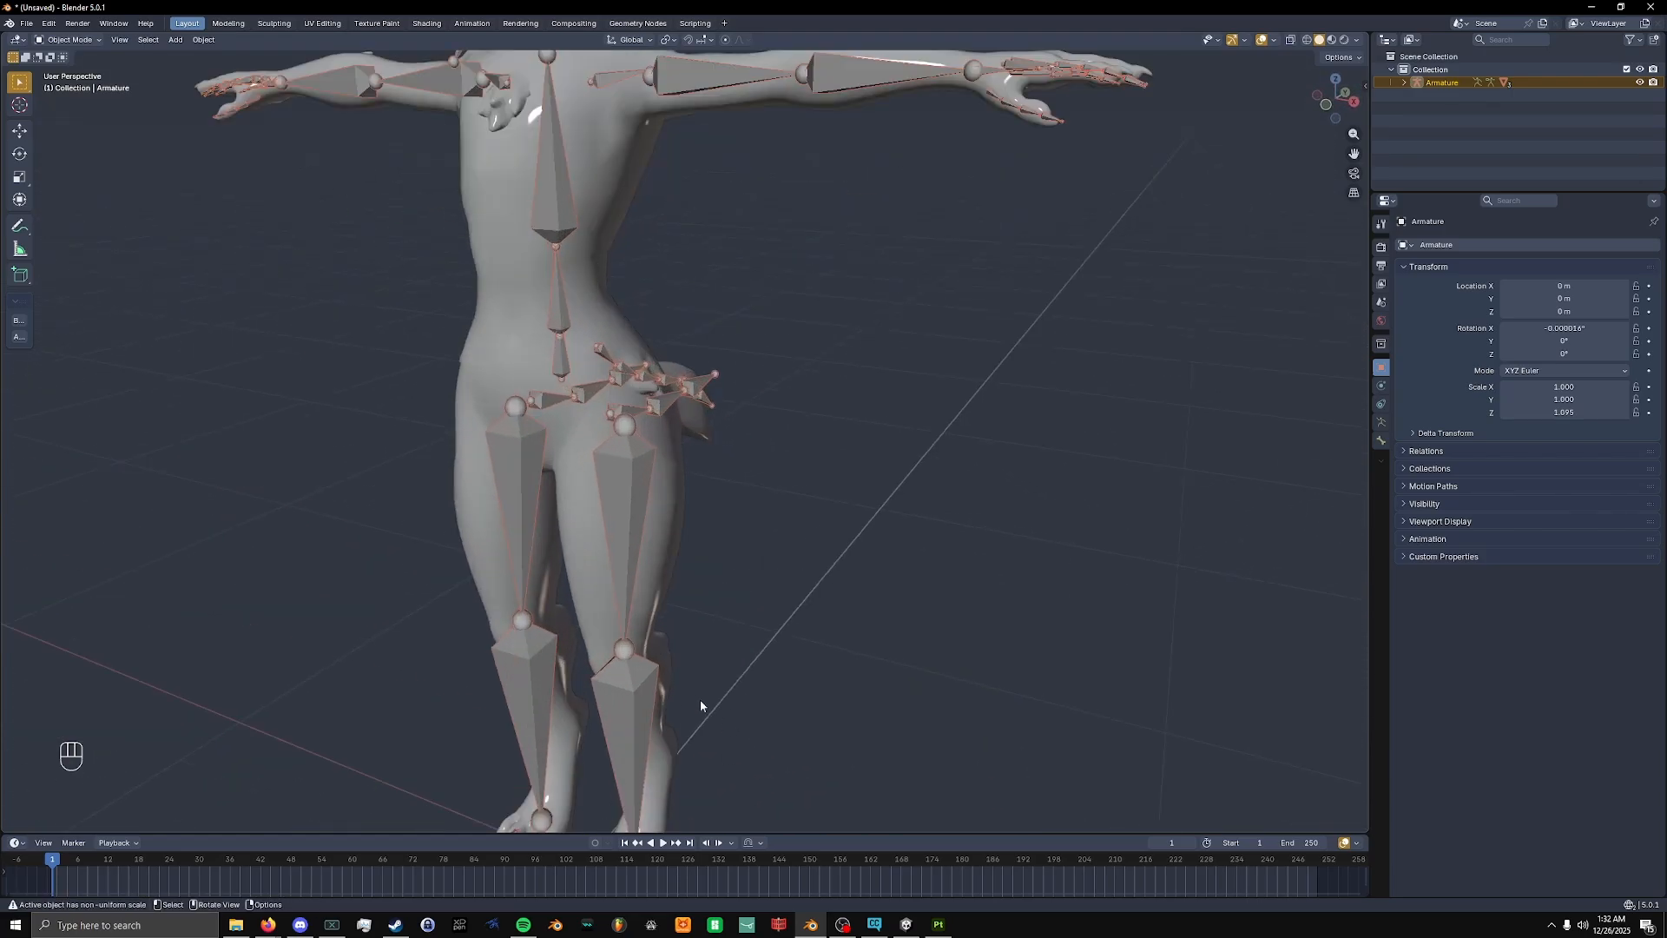
scroll(781, 515, down, 4)
scroll(649, 518, right, 2)
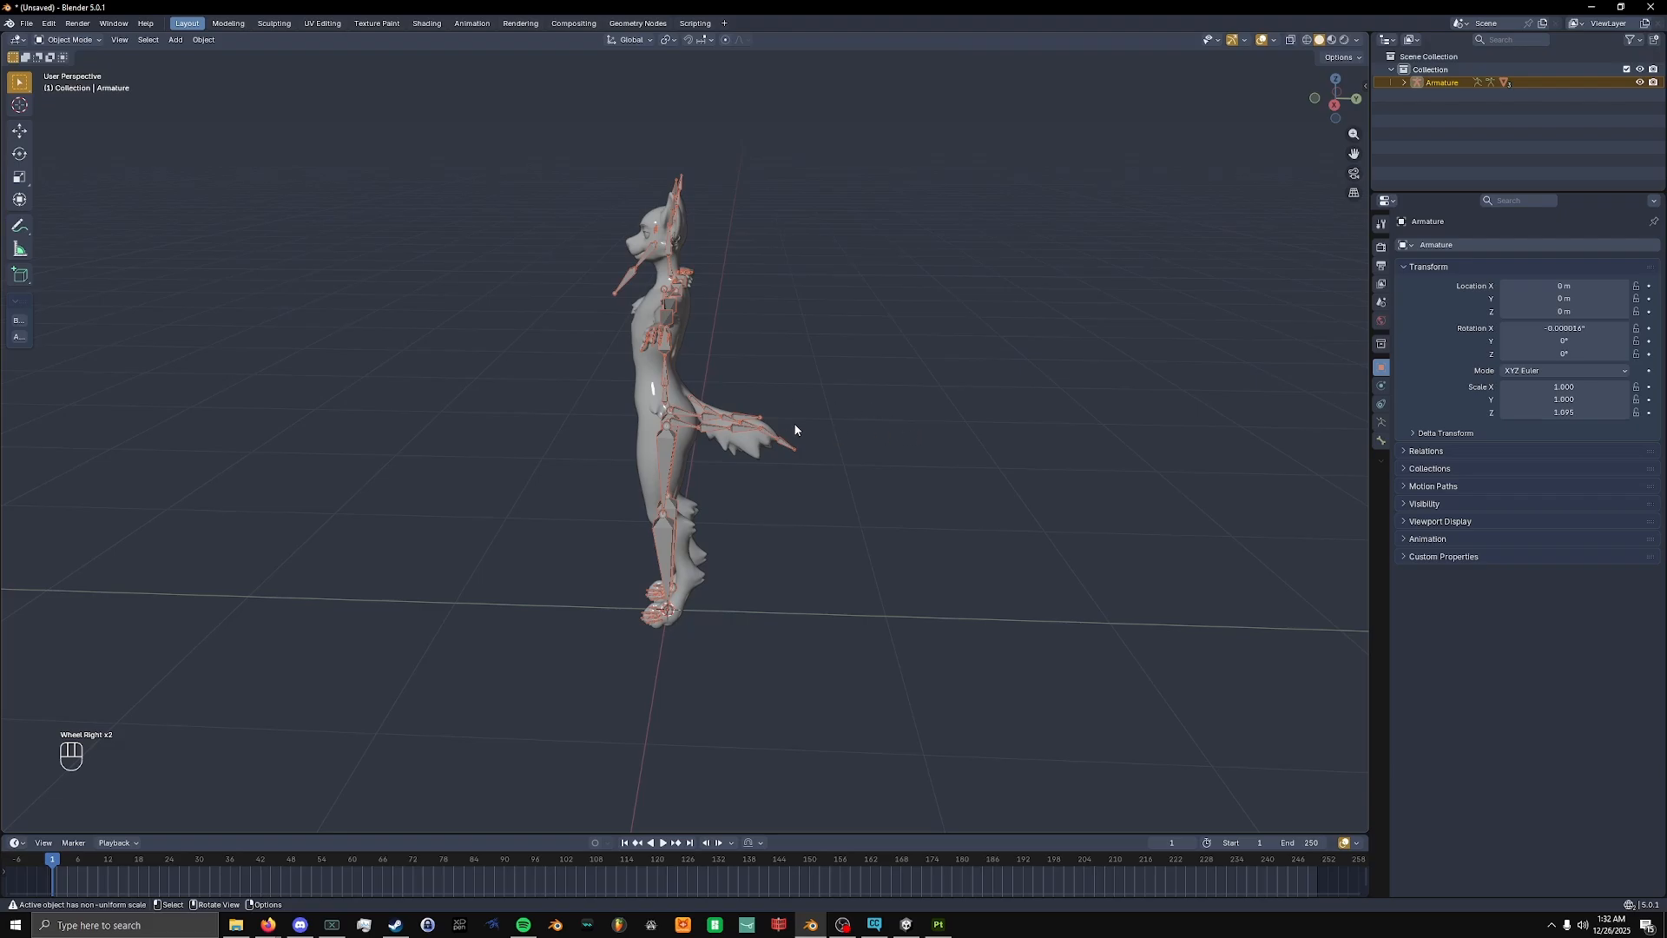
middle_drag(592, 590, 803, 466)
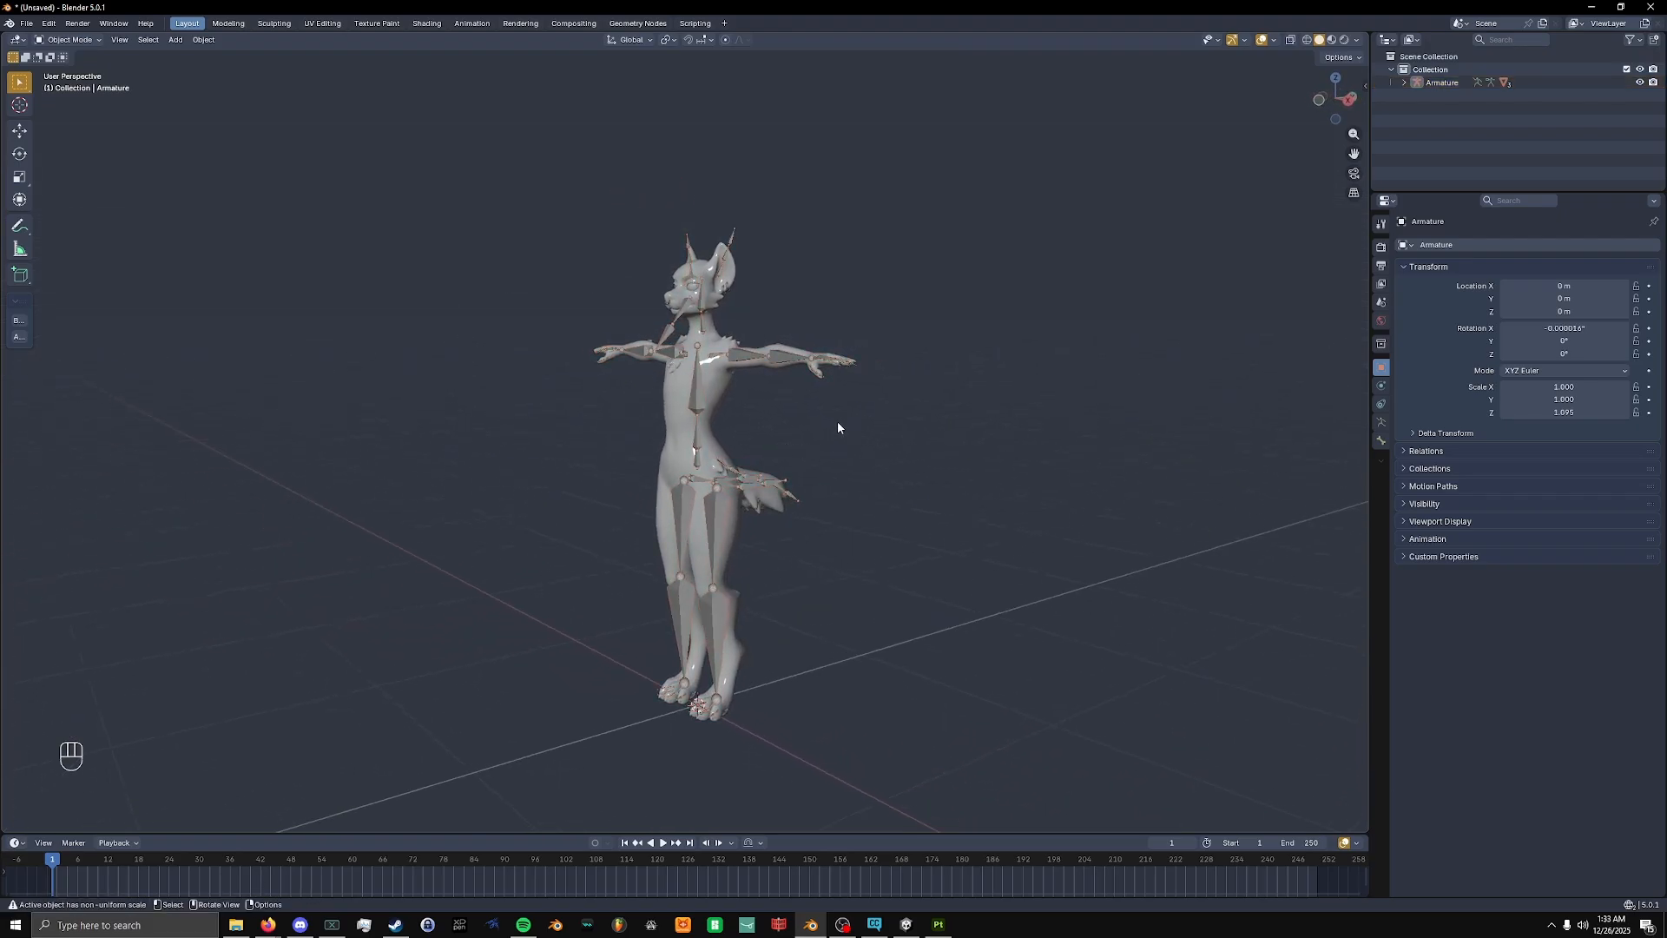
middle_drag(130, 732, 335, 672)
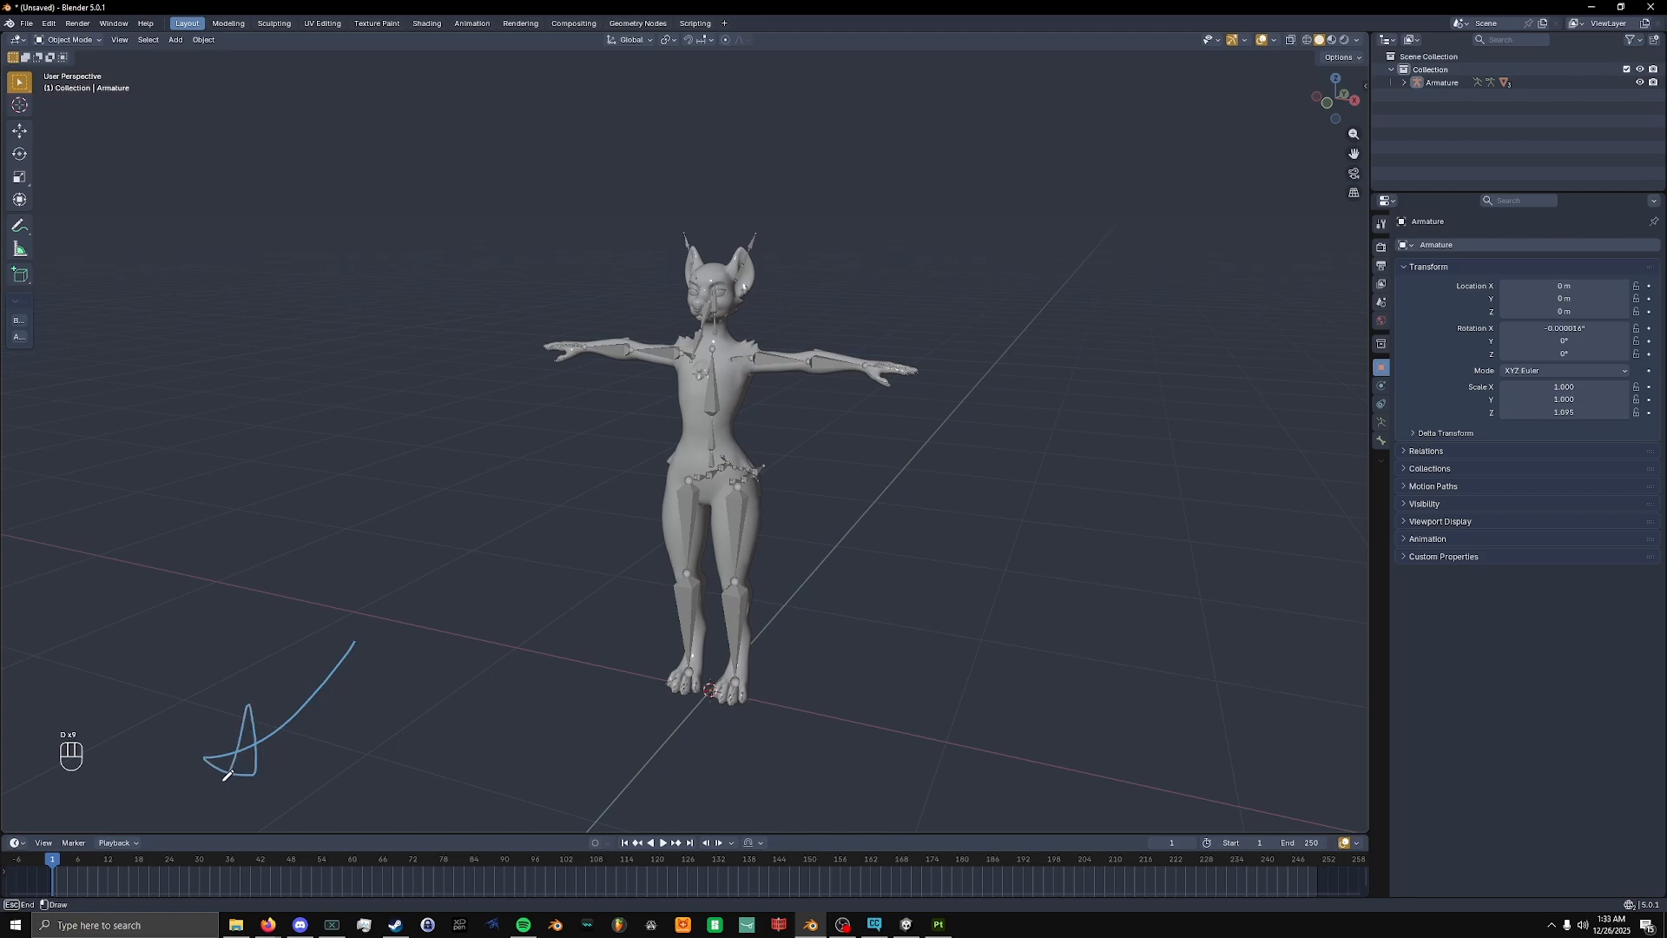
middle_drag(396, 498, 799, 561)
click(754, 498)
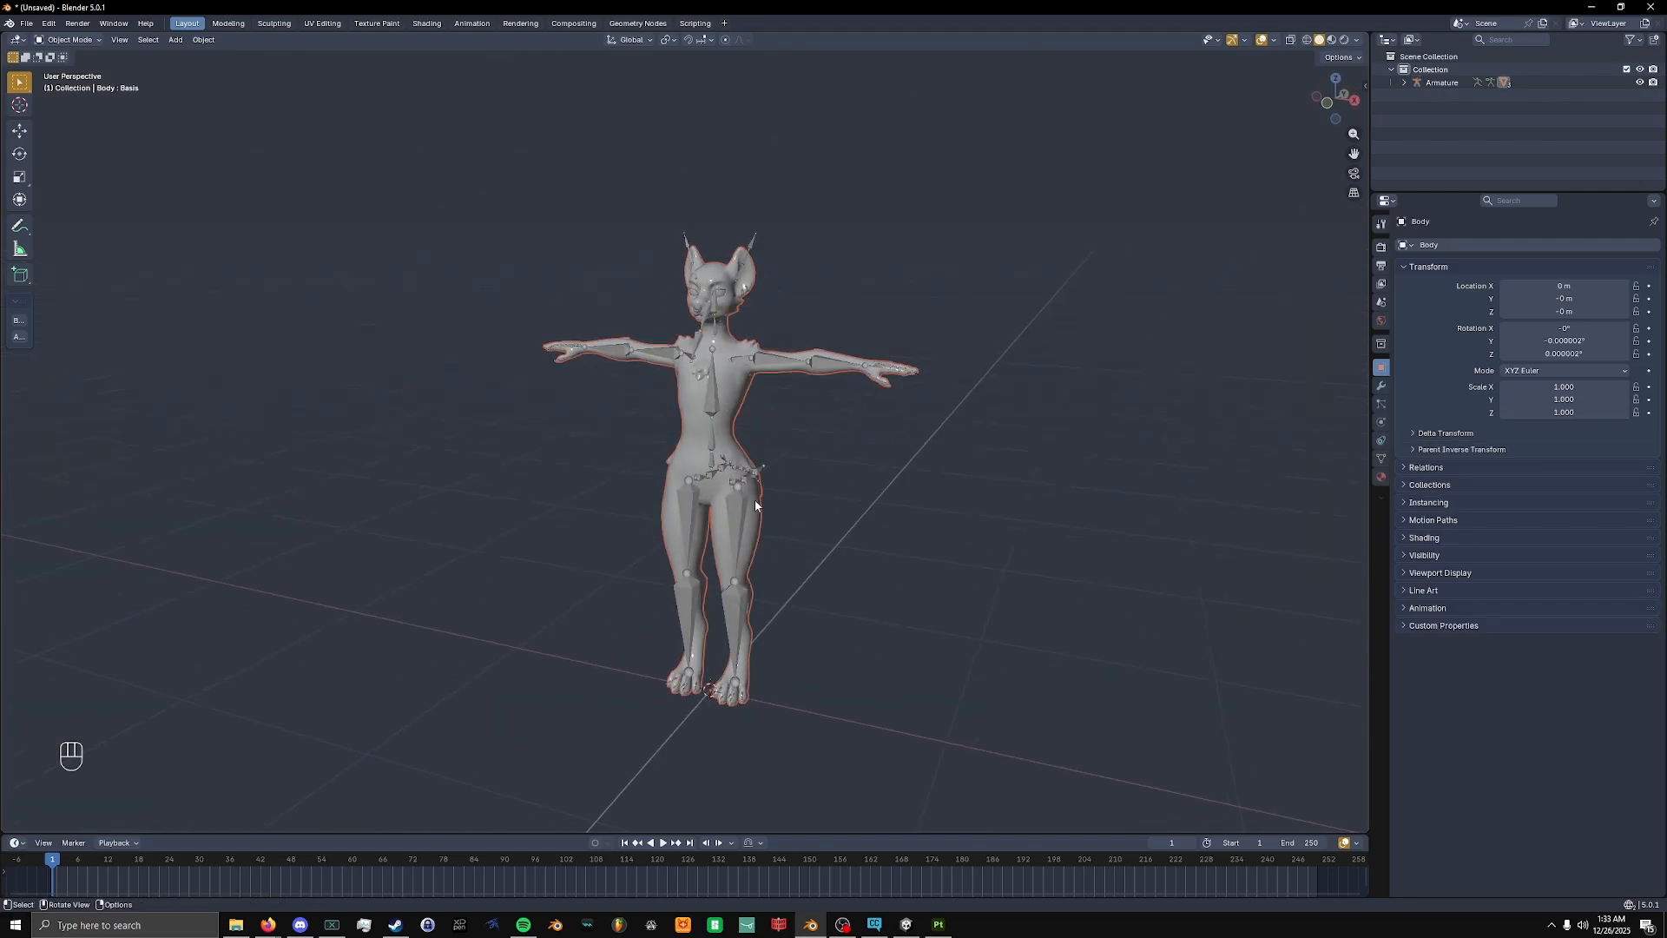
drag(383, 633, 186, 726)
scroll(581, 569, up, 10)
scroll(559, 550, down, 20)
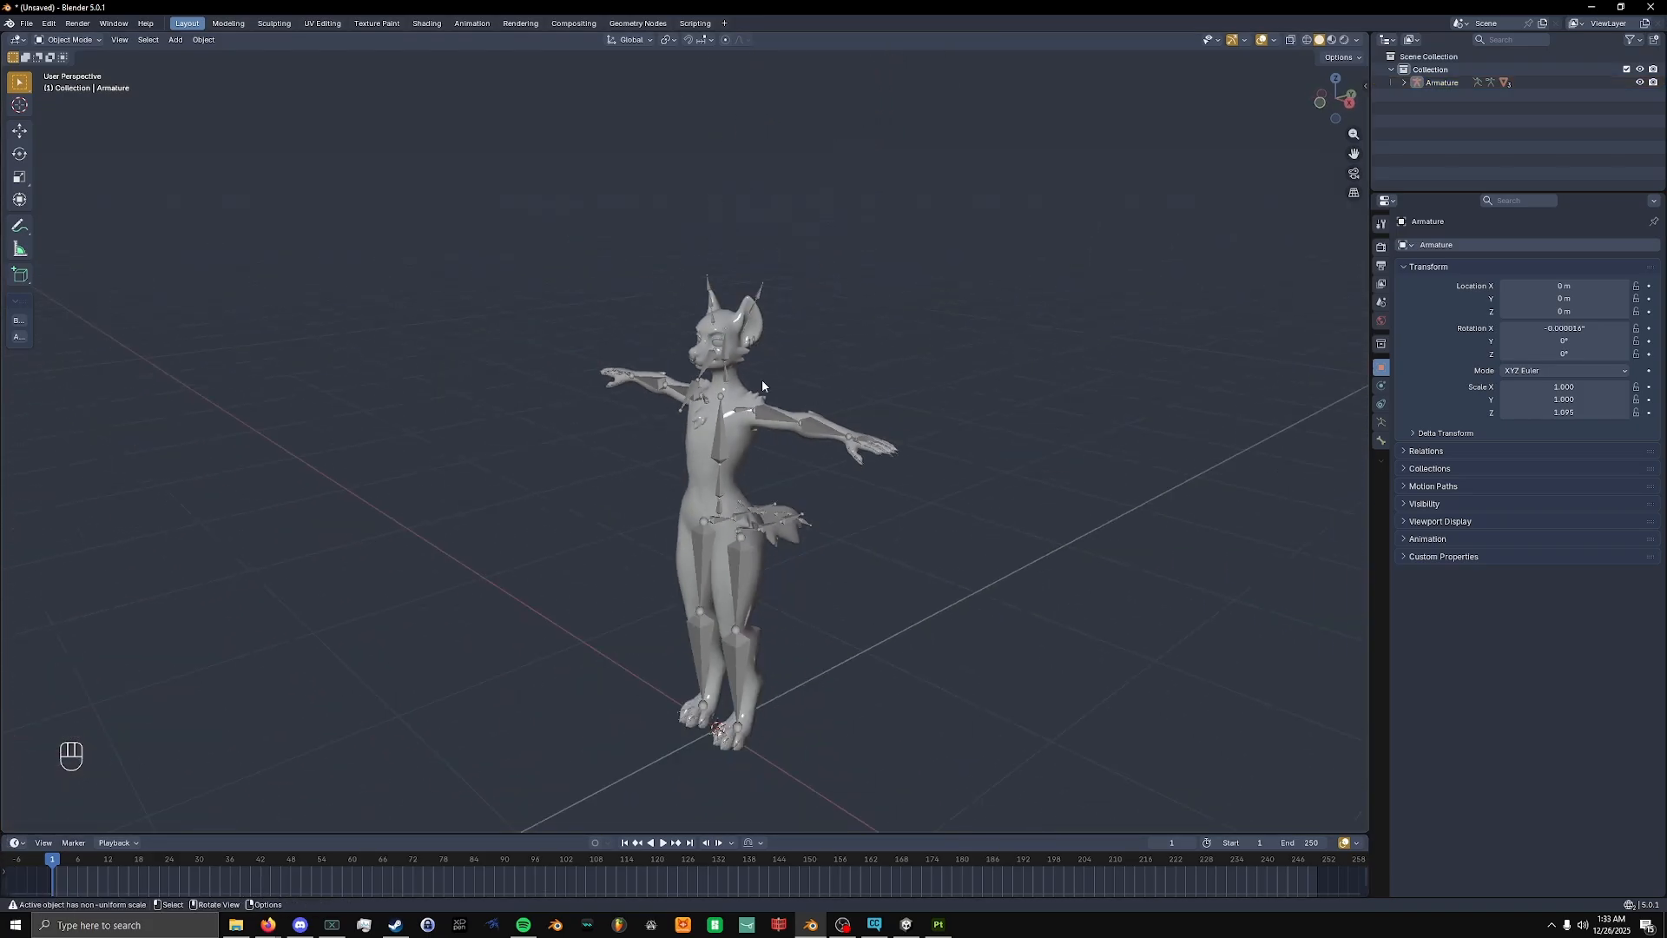
scroll(762, 385, up, 5)
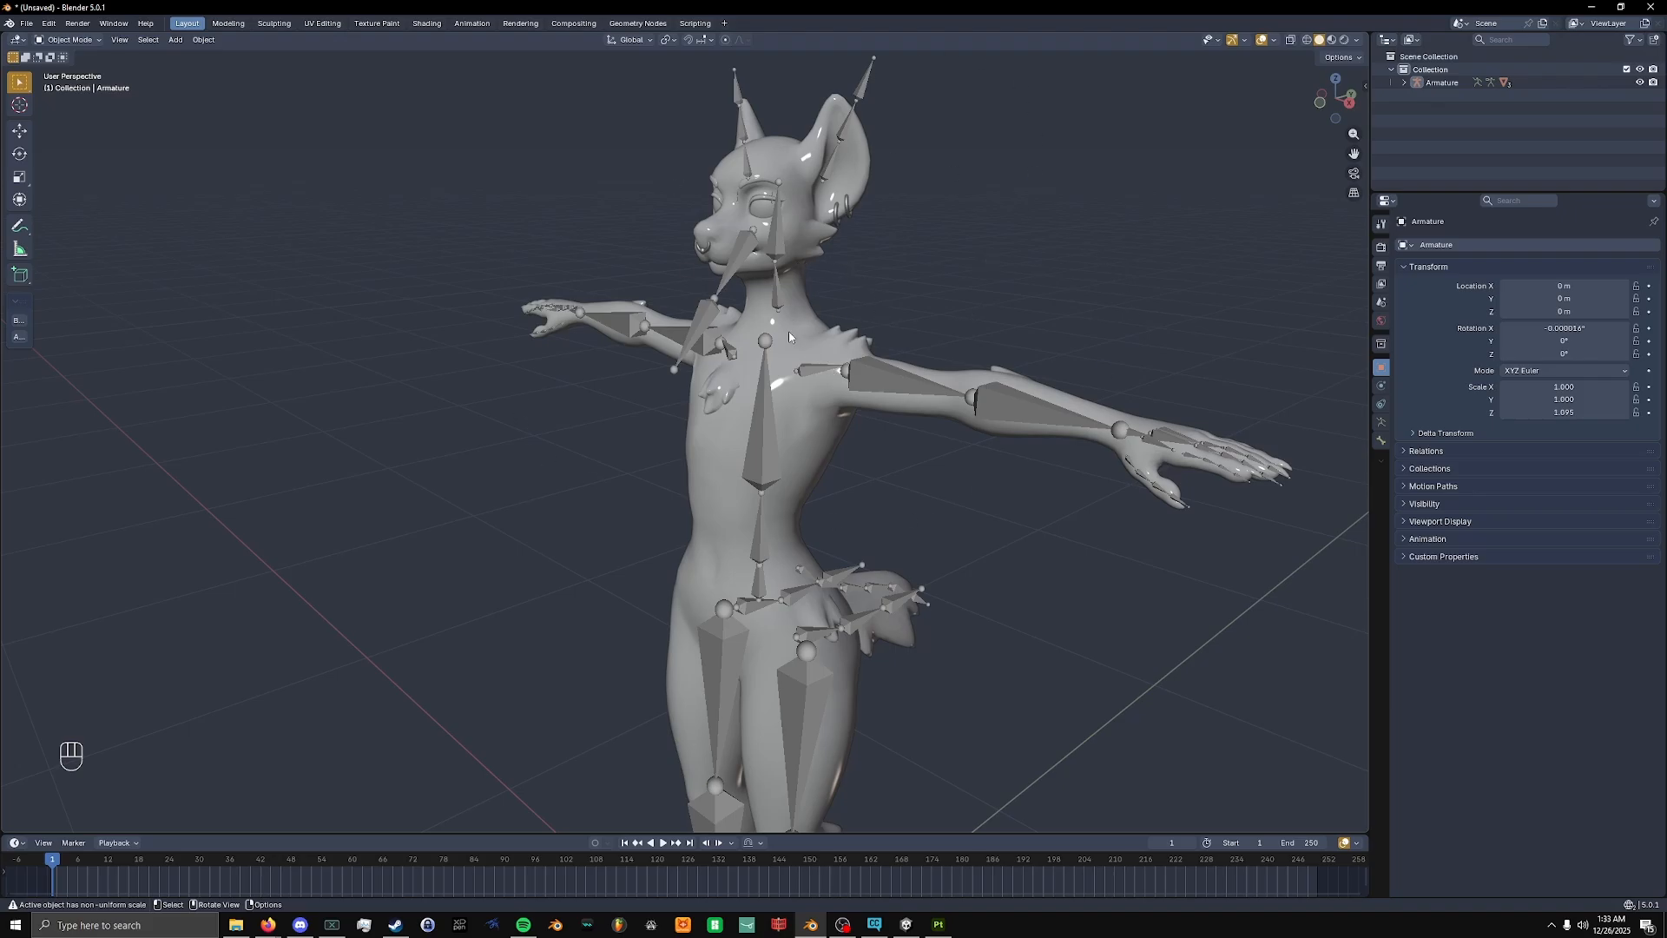
Duplicate the avatar's body mesh together with its armature and place the copy about 2.6 m away along the Y axis.
shift+click(759, 190)
scroll(780, 240, down, 6)
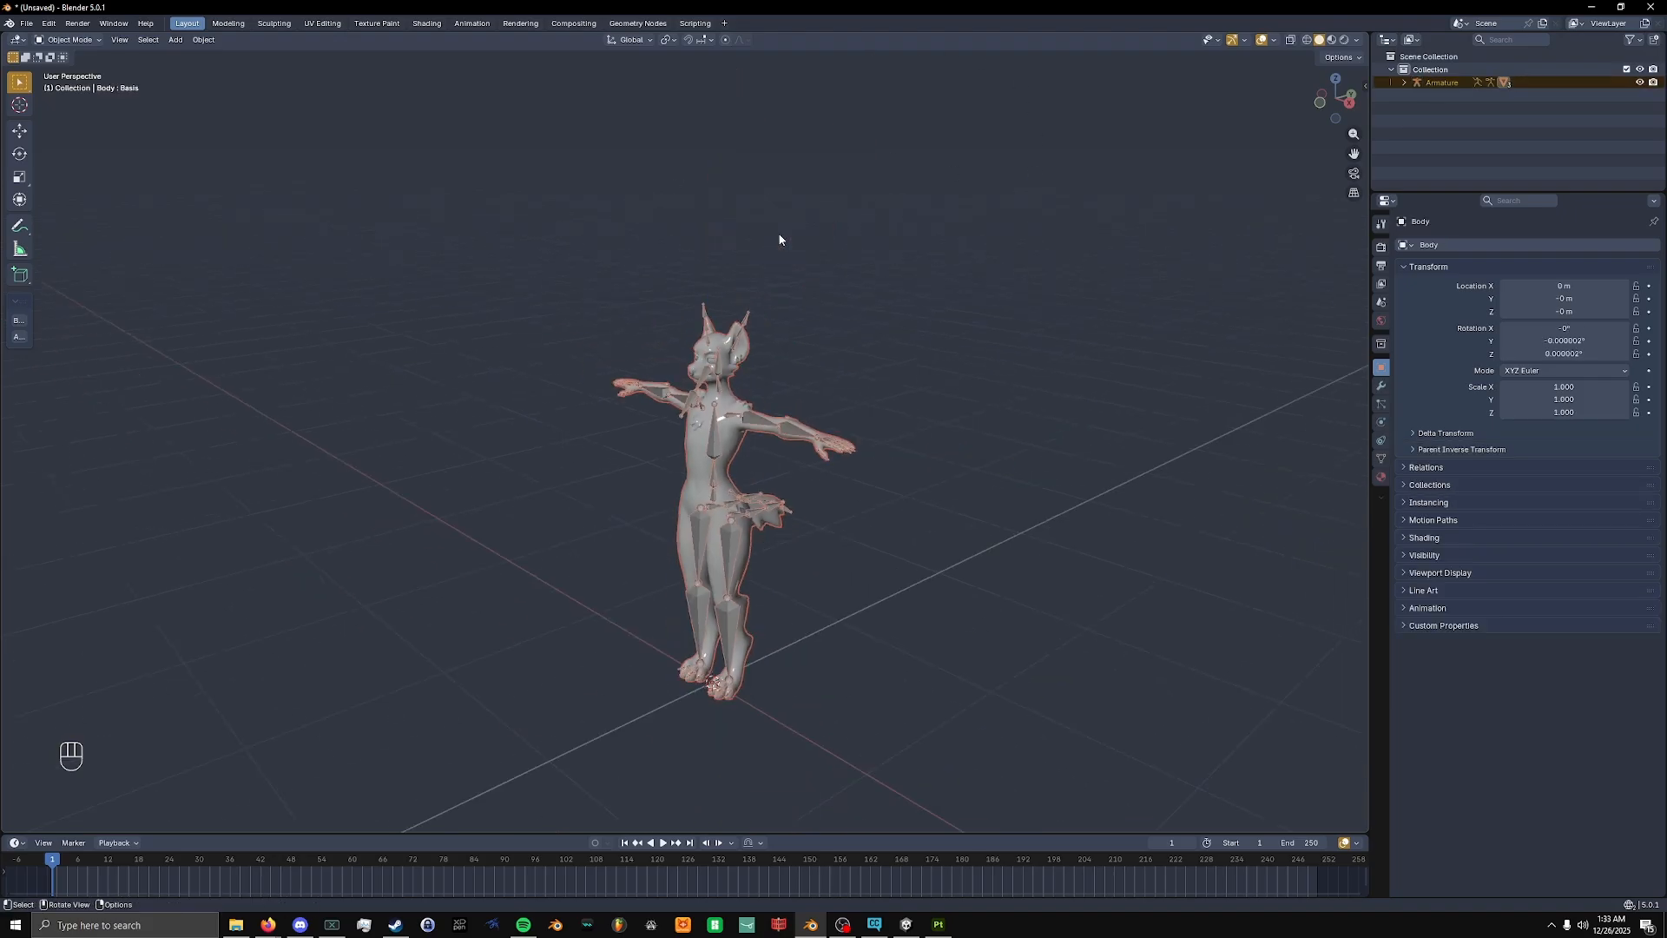
scroll(734, 279, up, 4)
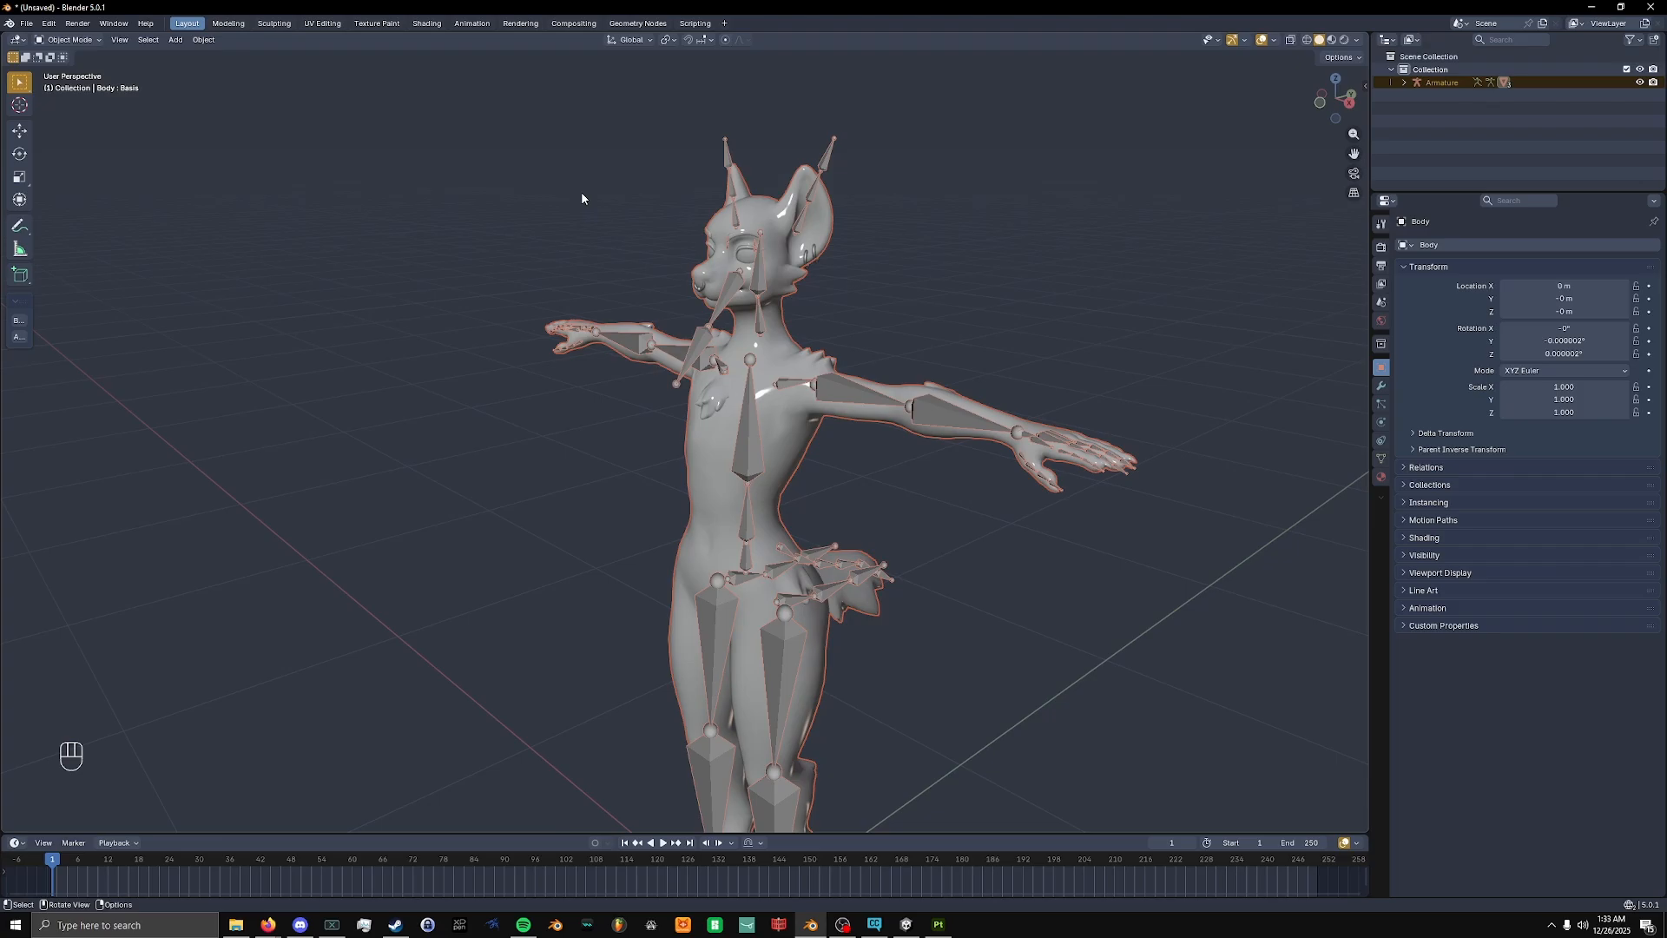
shift+click(722, 248)
shift+click(705, 280)
scroll(966, 362, down, 3)
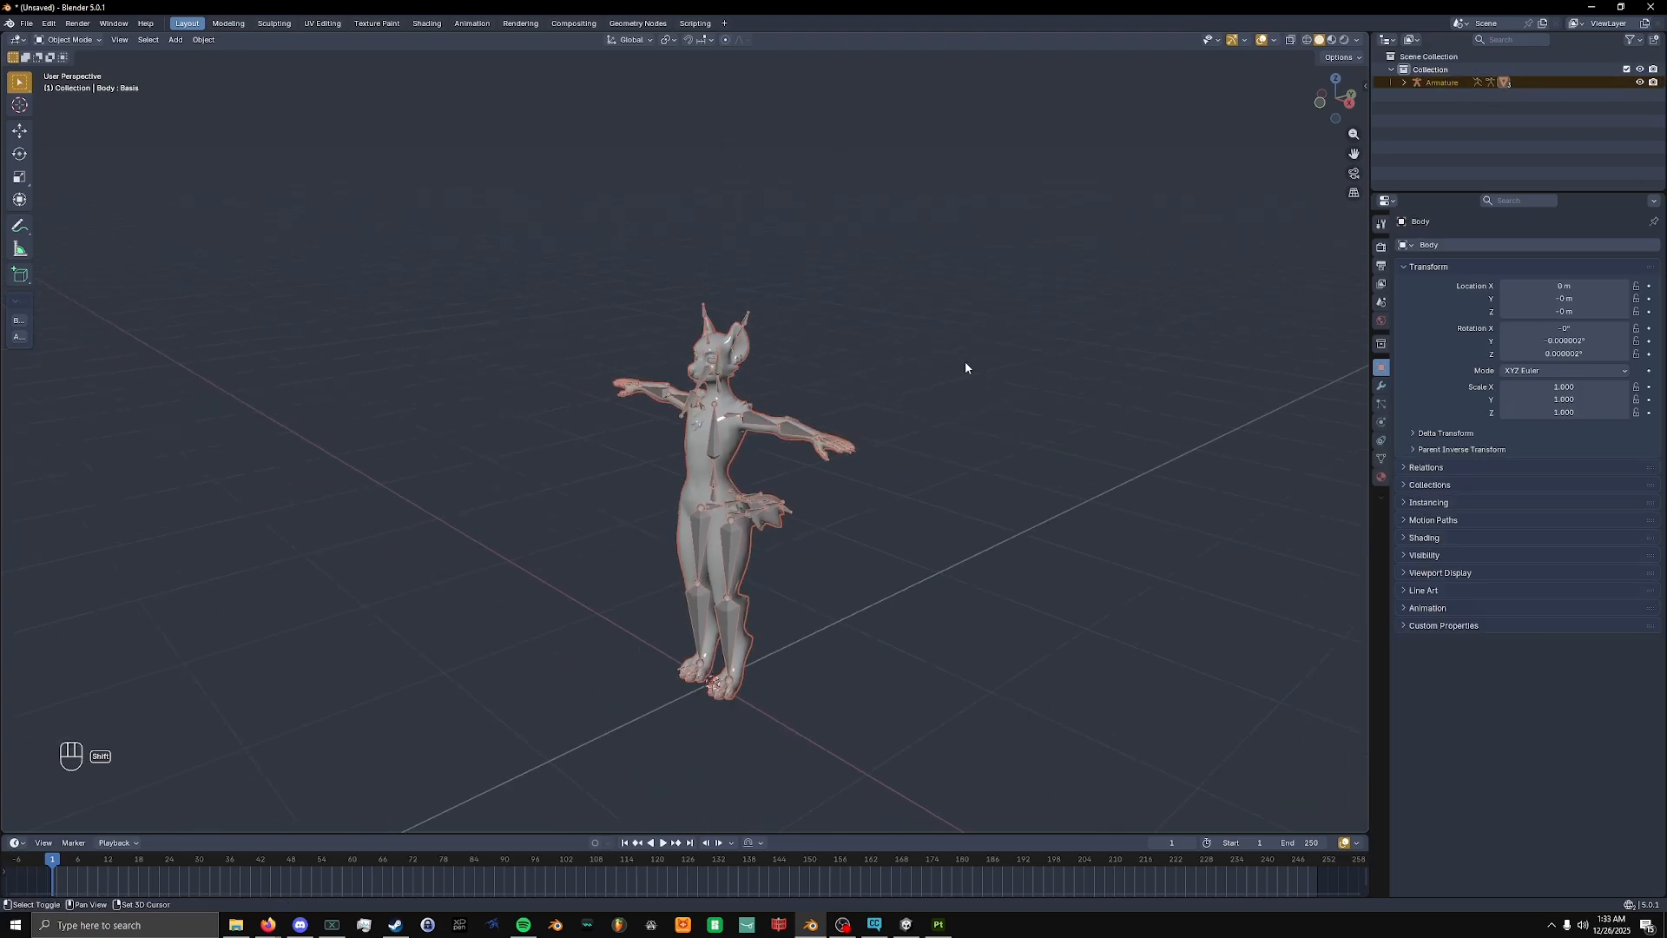
middle_drag(965, 362, 693, 407)
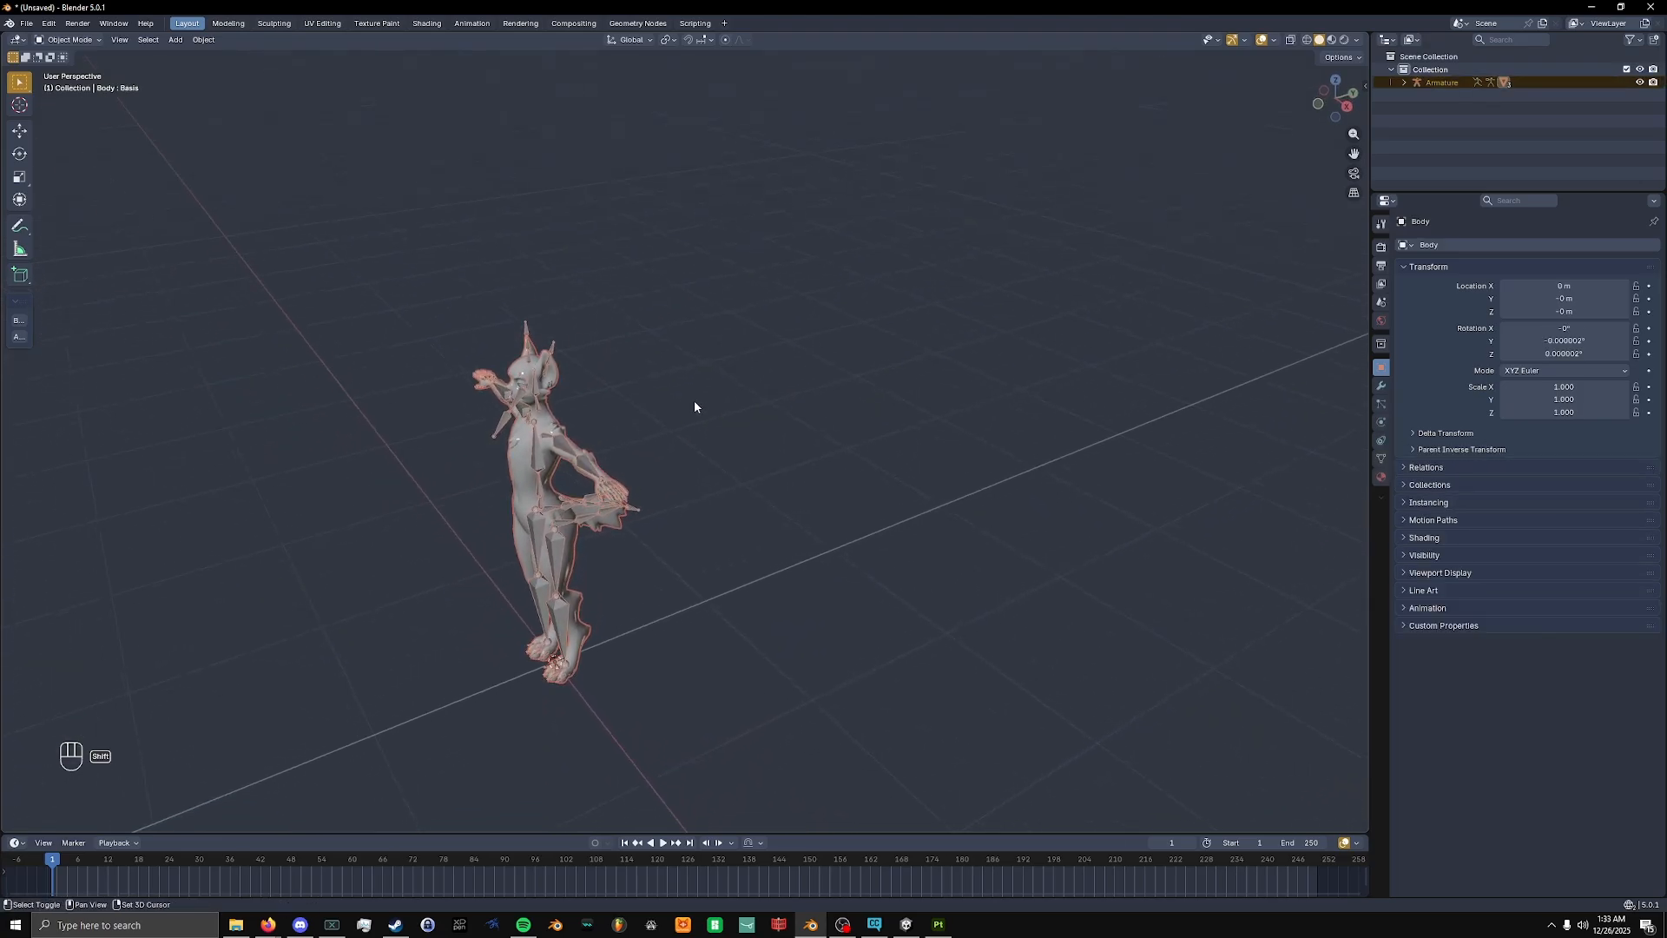
key(shift+d)
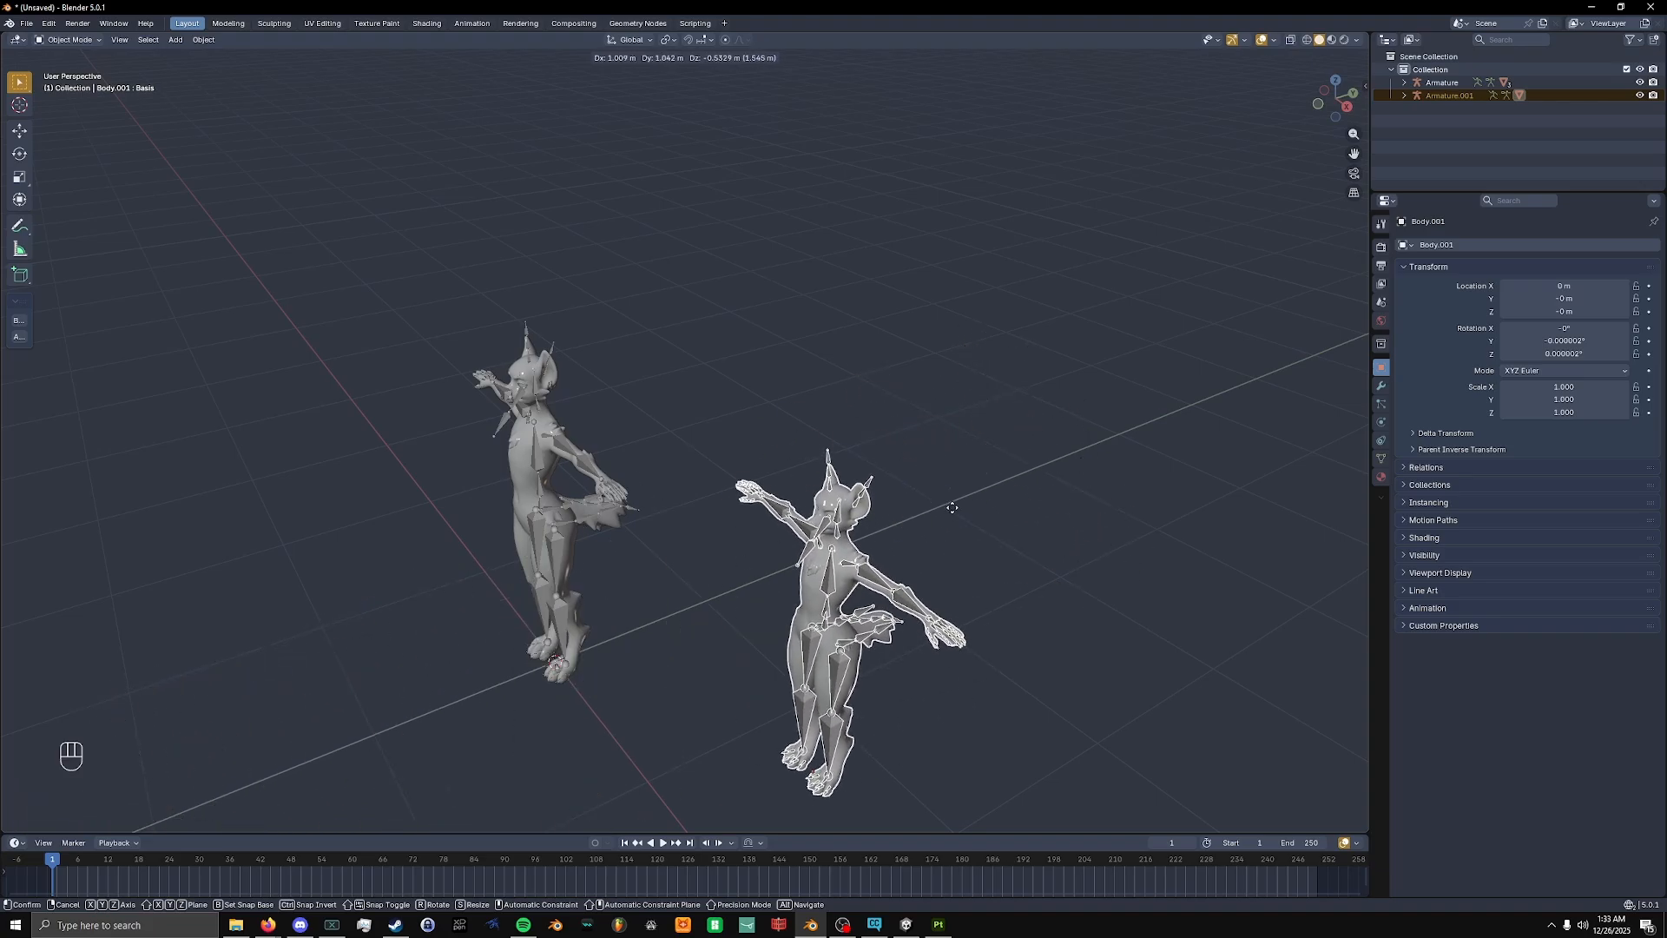
key(y)
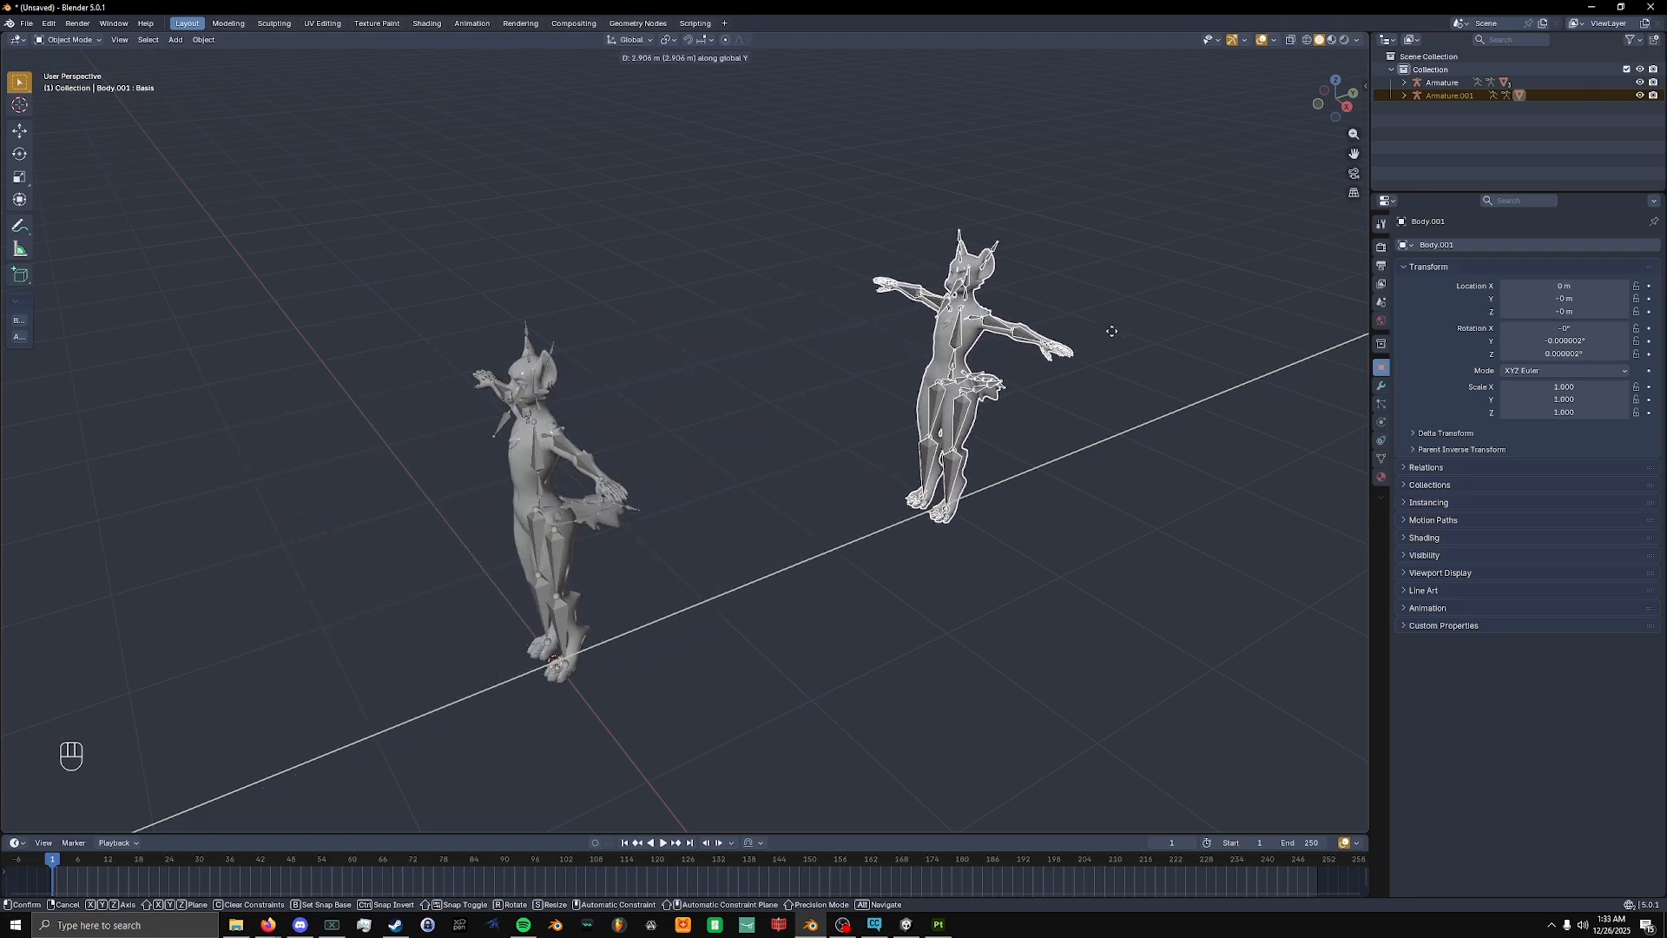
click(1036, 402)
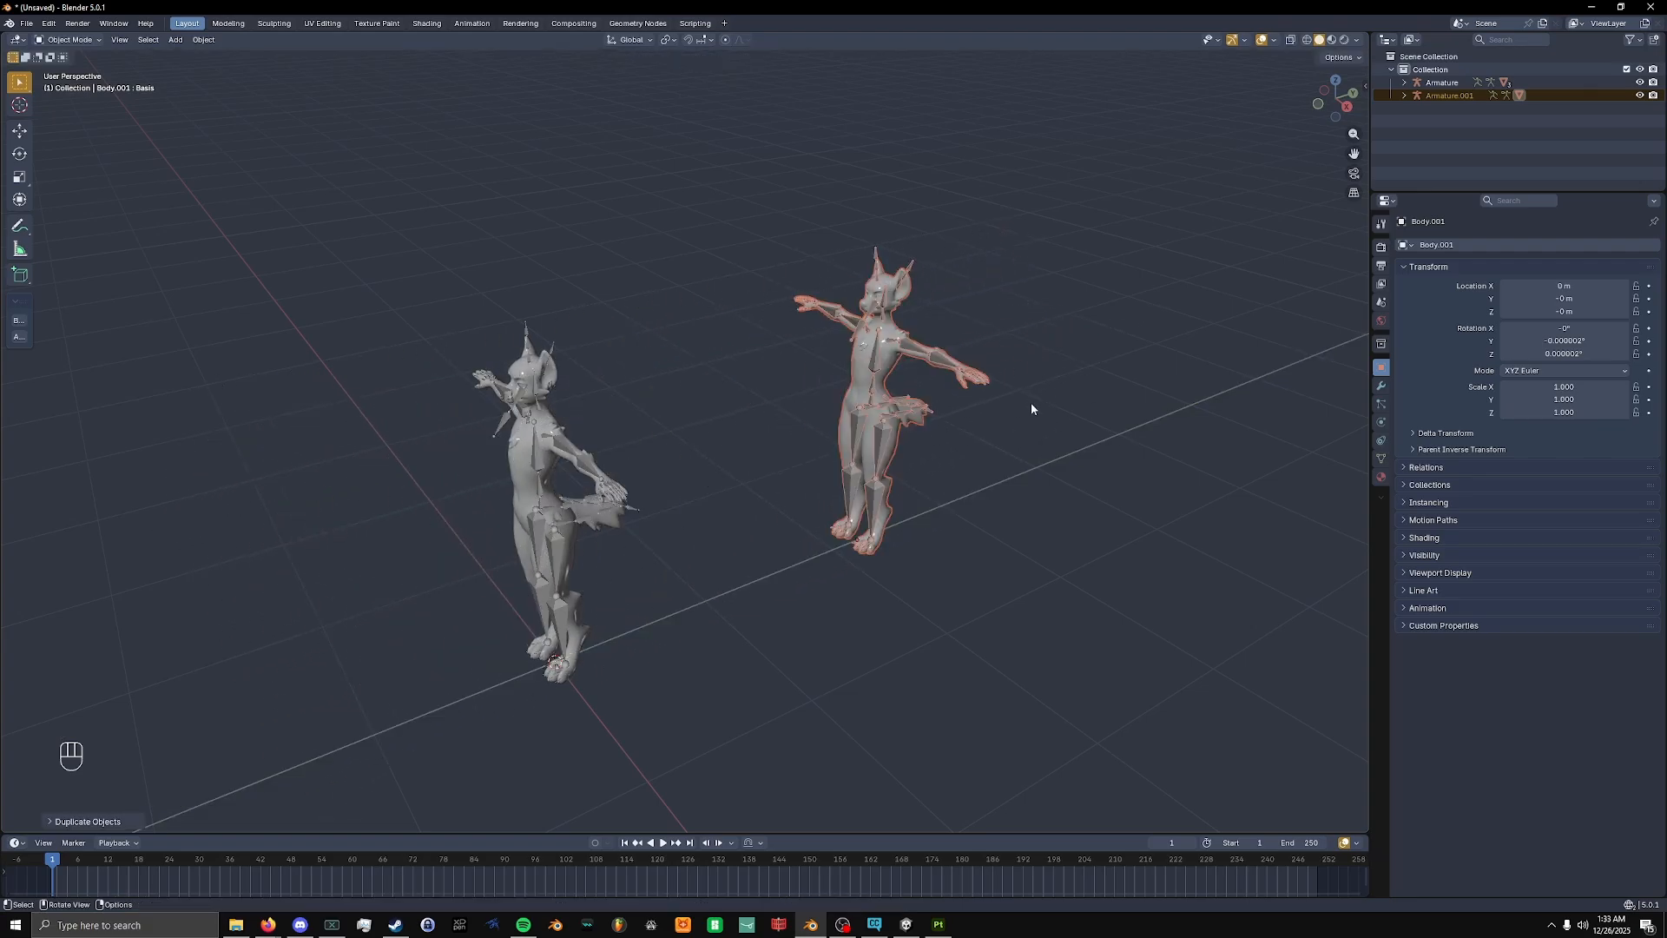
Select the duplicate avatar's armature and expand its Viewport Display settings.
middle_drag(1036, 402, 673, 496)
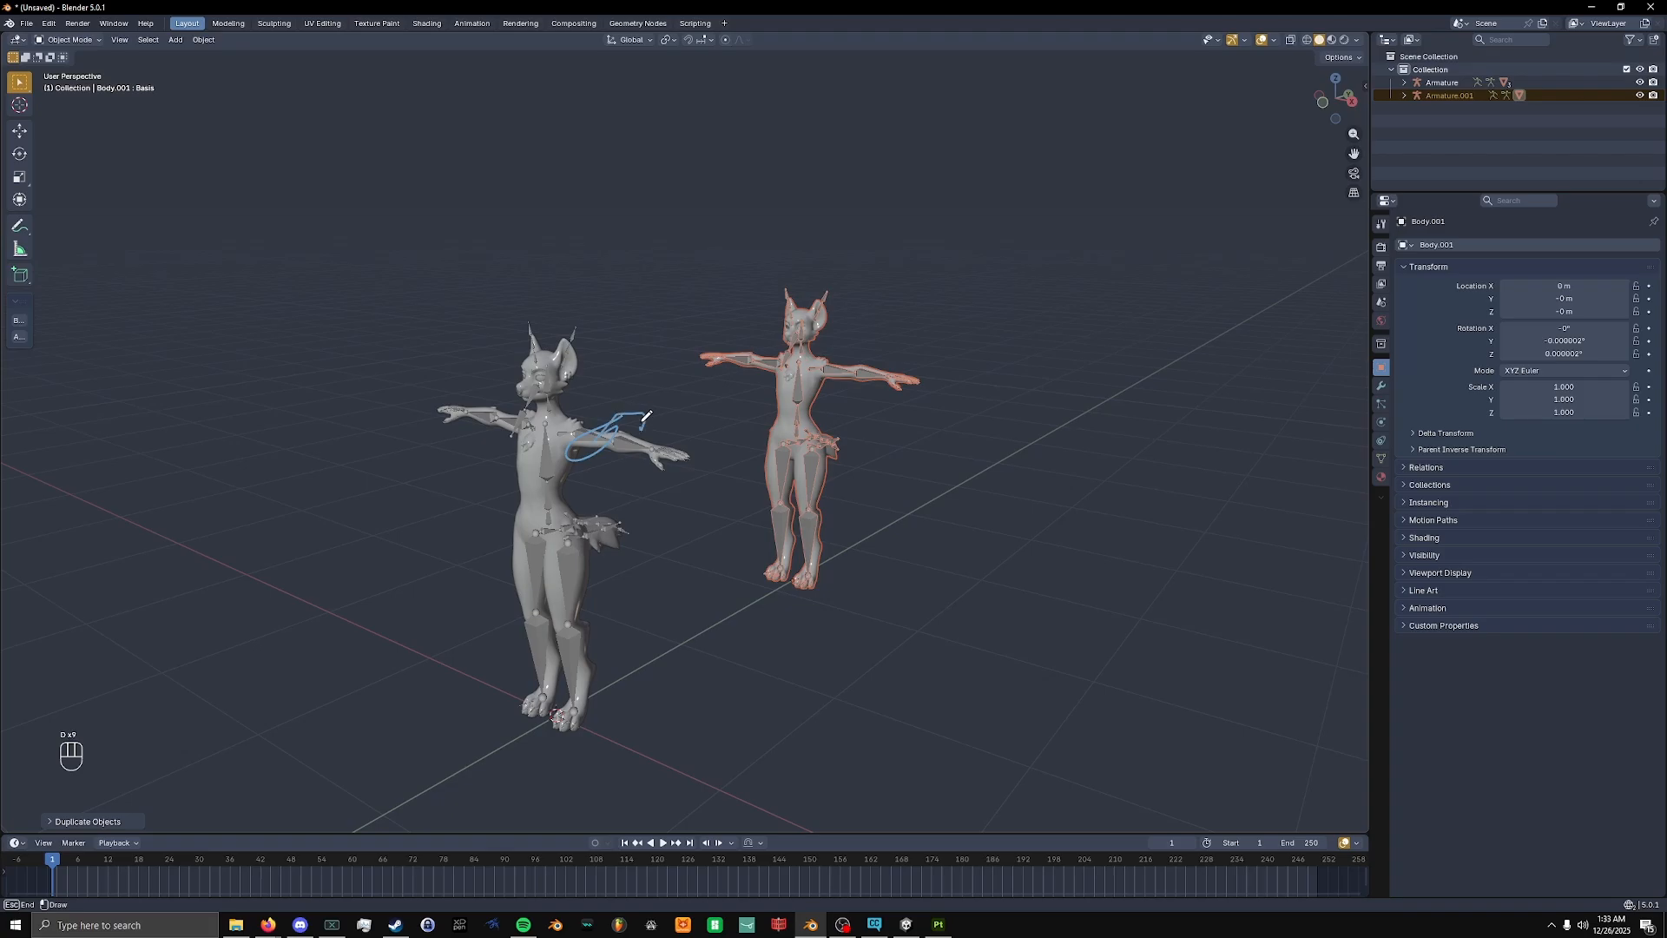
shift+middle_drag(689, 329, 677, 388)
middle_drag(477, 386, 575, 326)
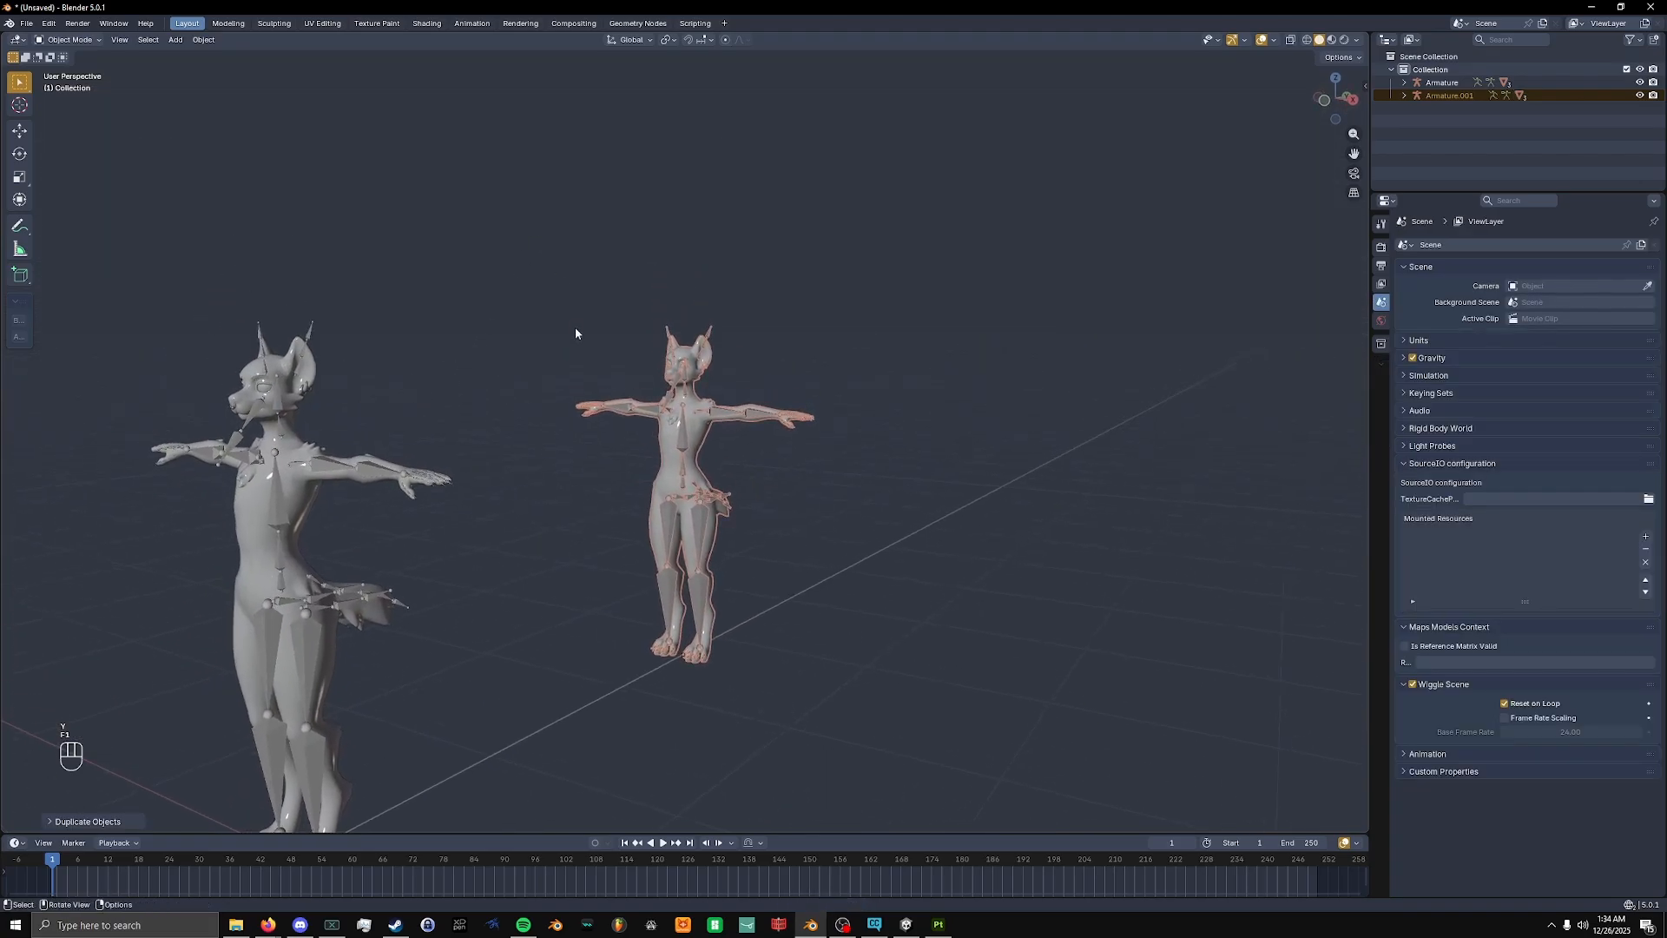
click(751, 350)
middle_drag(695, 448, 771, 284)
scroll(786, 612, up, 4)
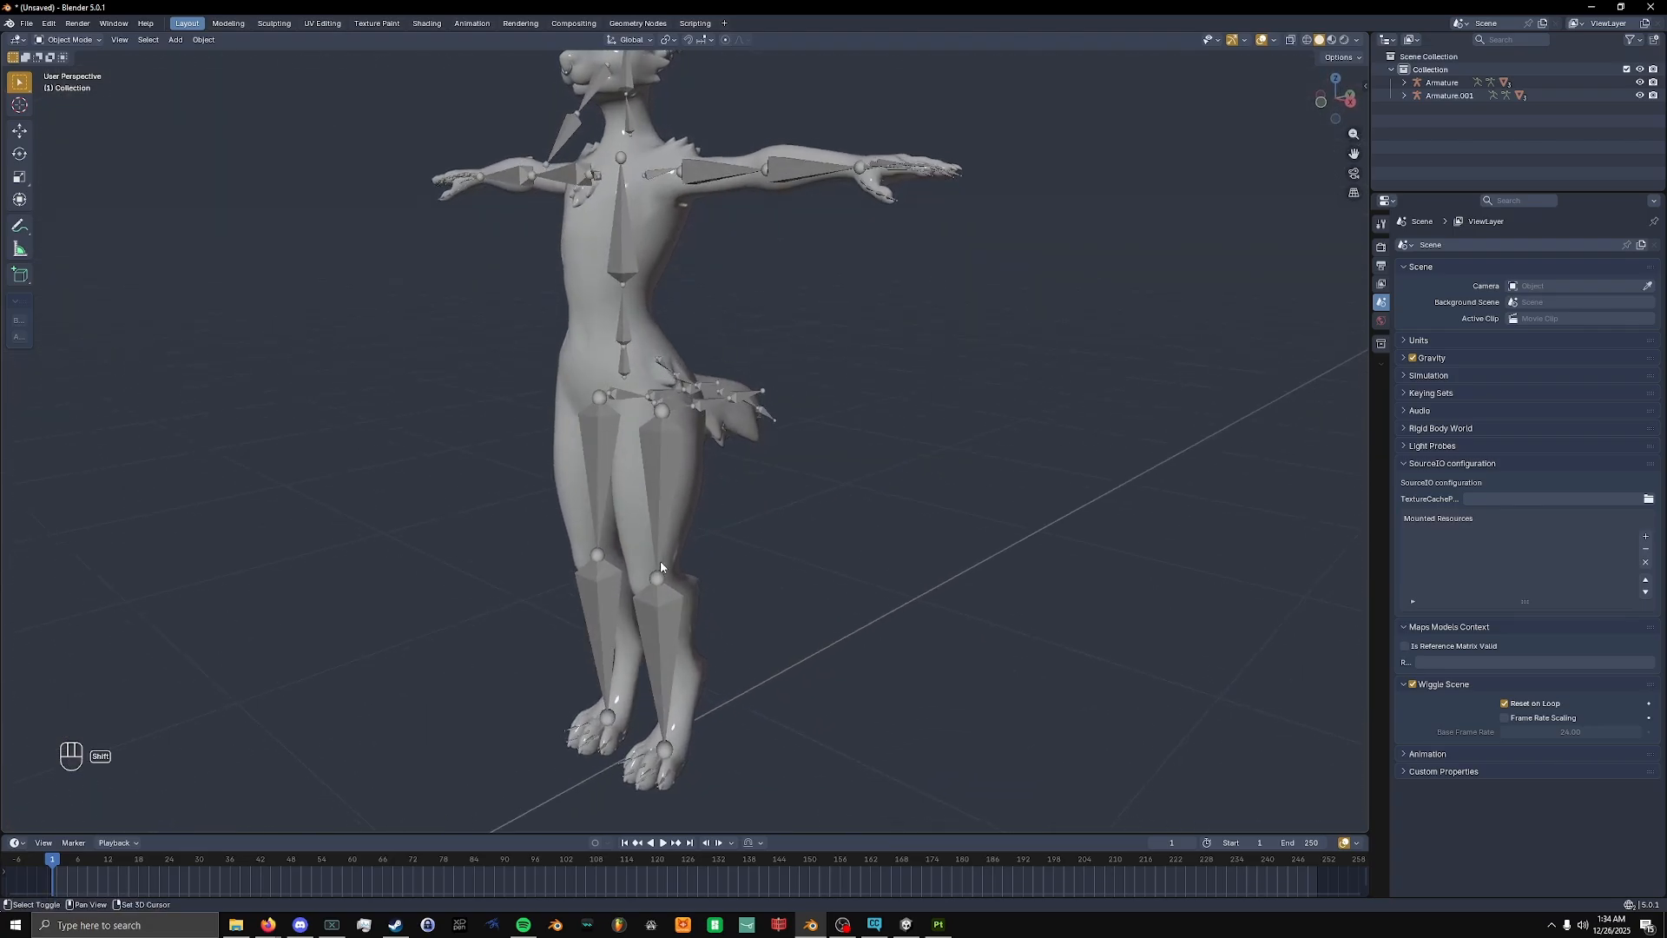
shift+middle_drag(618, 607, 768, 368)
mouse_move(775, 307)
middle_down()
mouse_move(766, 262)
mouse_move(789, 321)
middle_up()
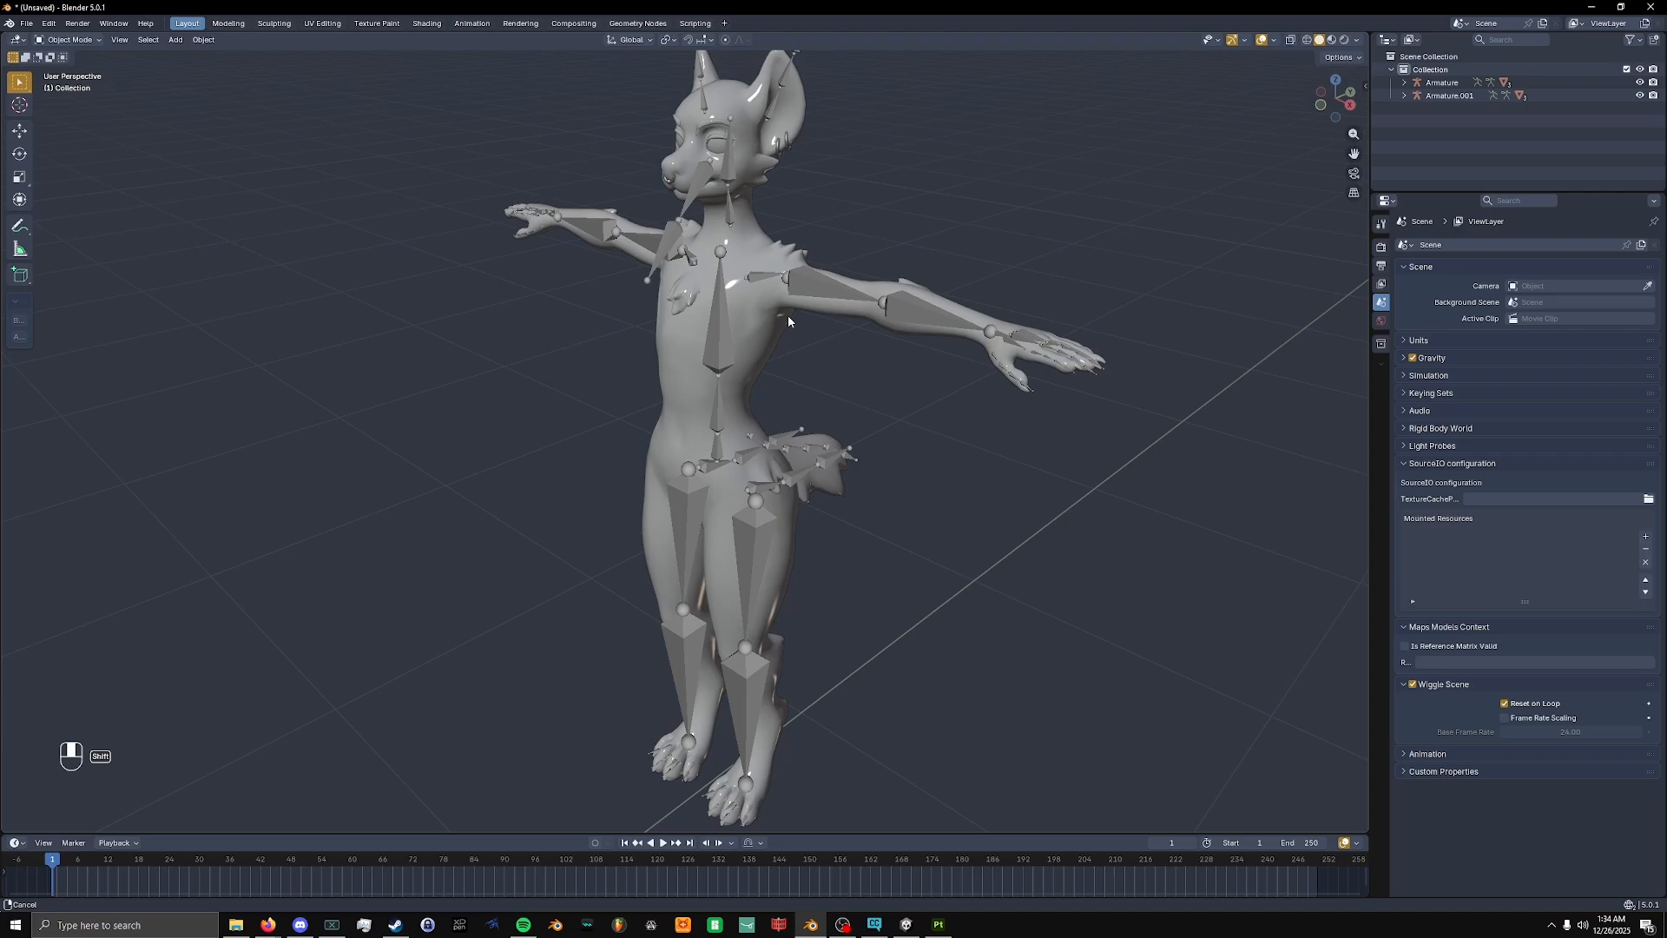
click(705, 351)
click(1424, 521)
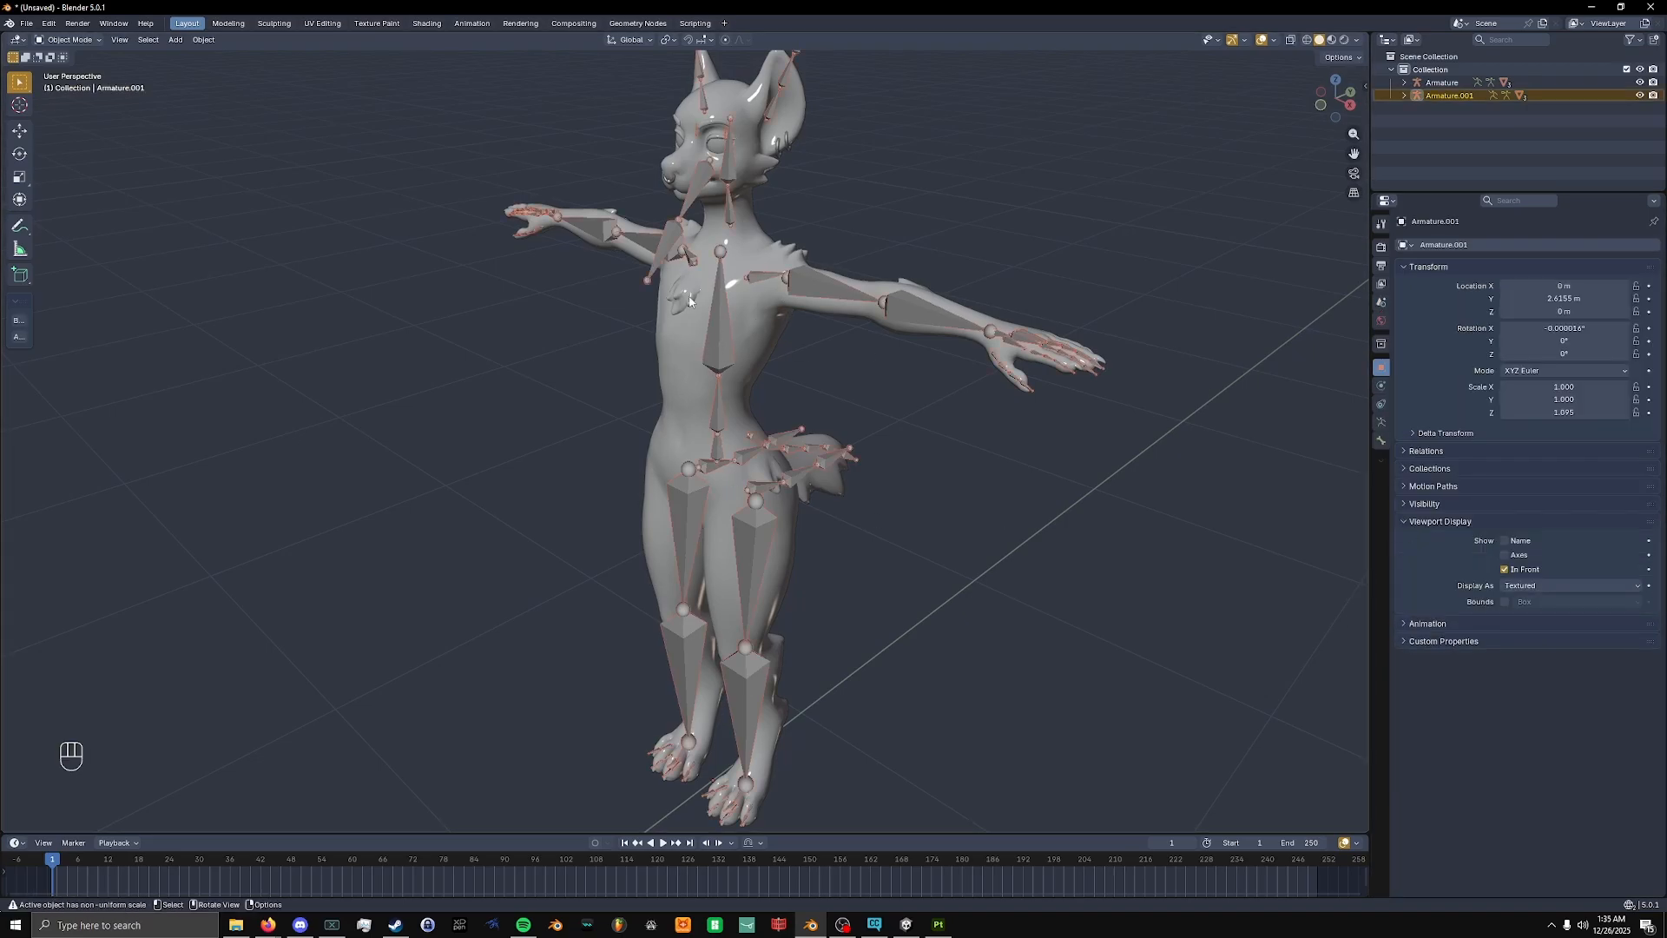
Hide and unhide the duplicate's armature, and compare the bones with In Front off and on, leaving it enabled.
key(h)
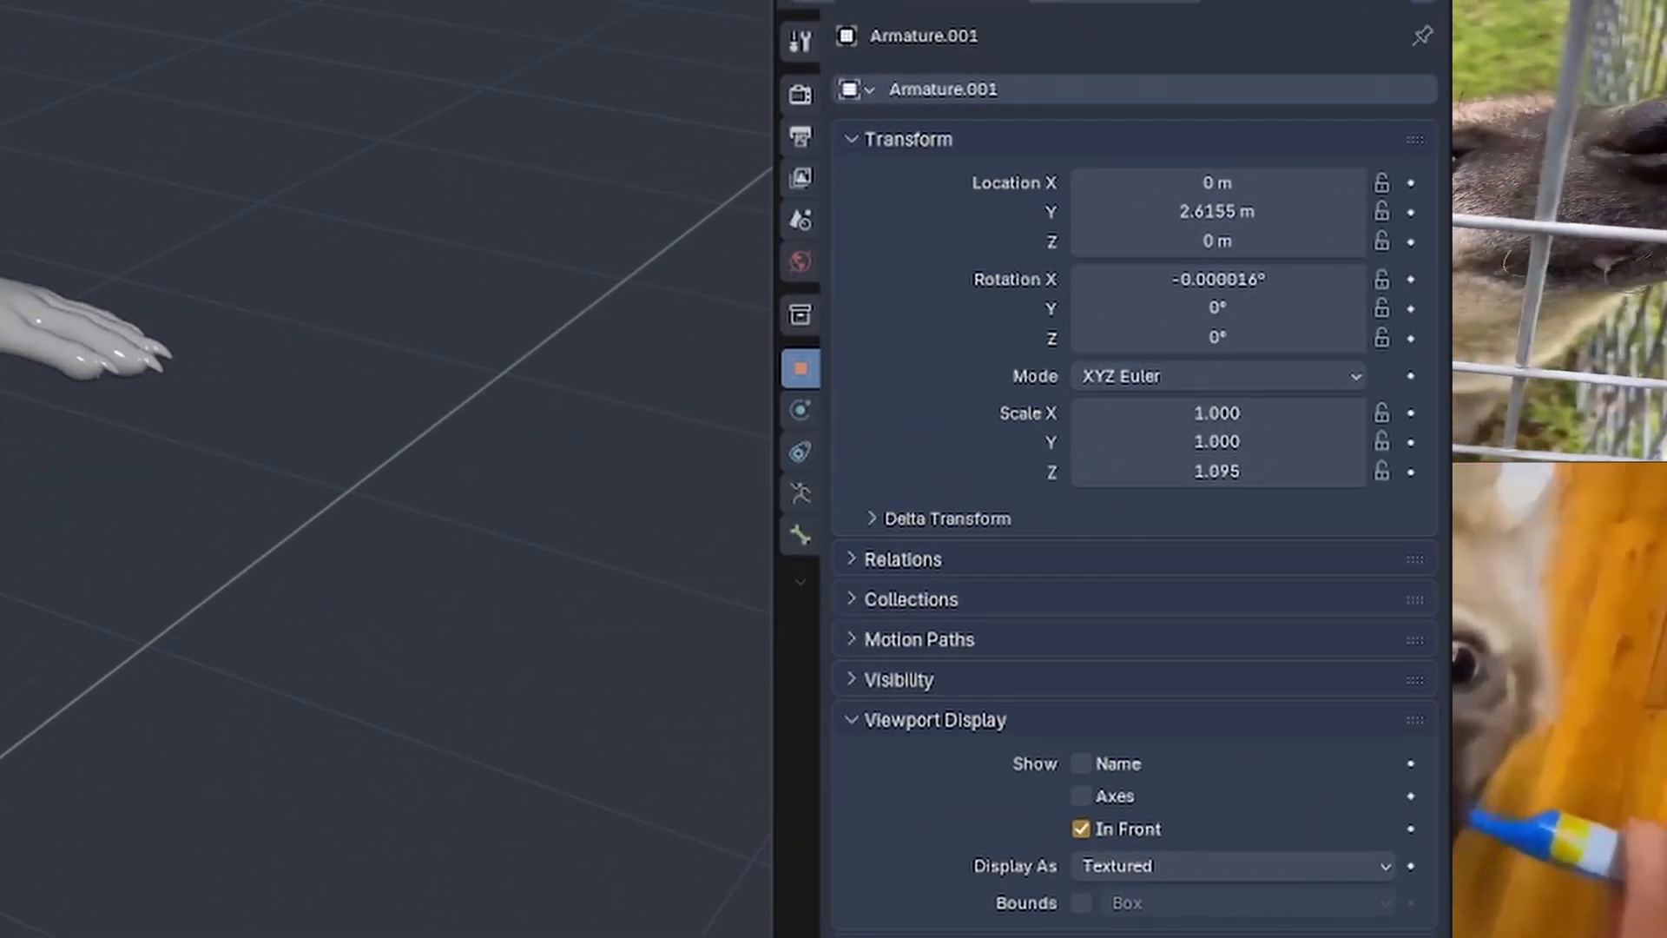
key(alt+h)
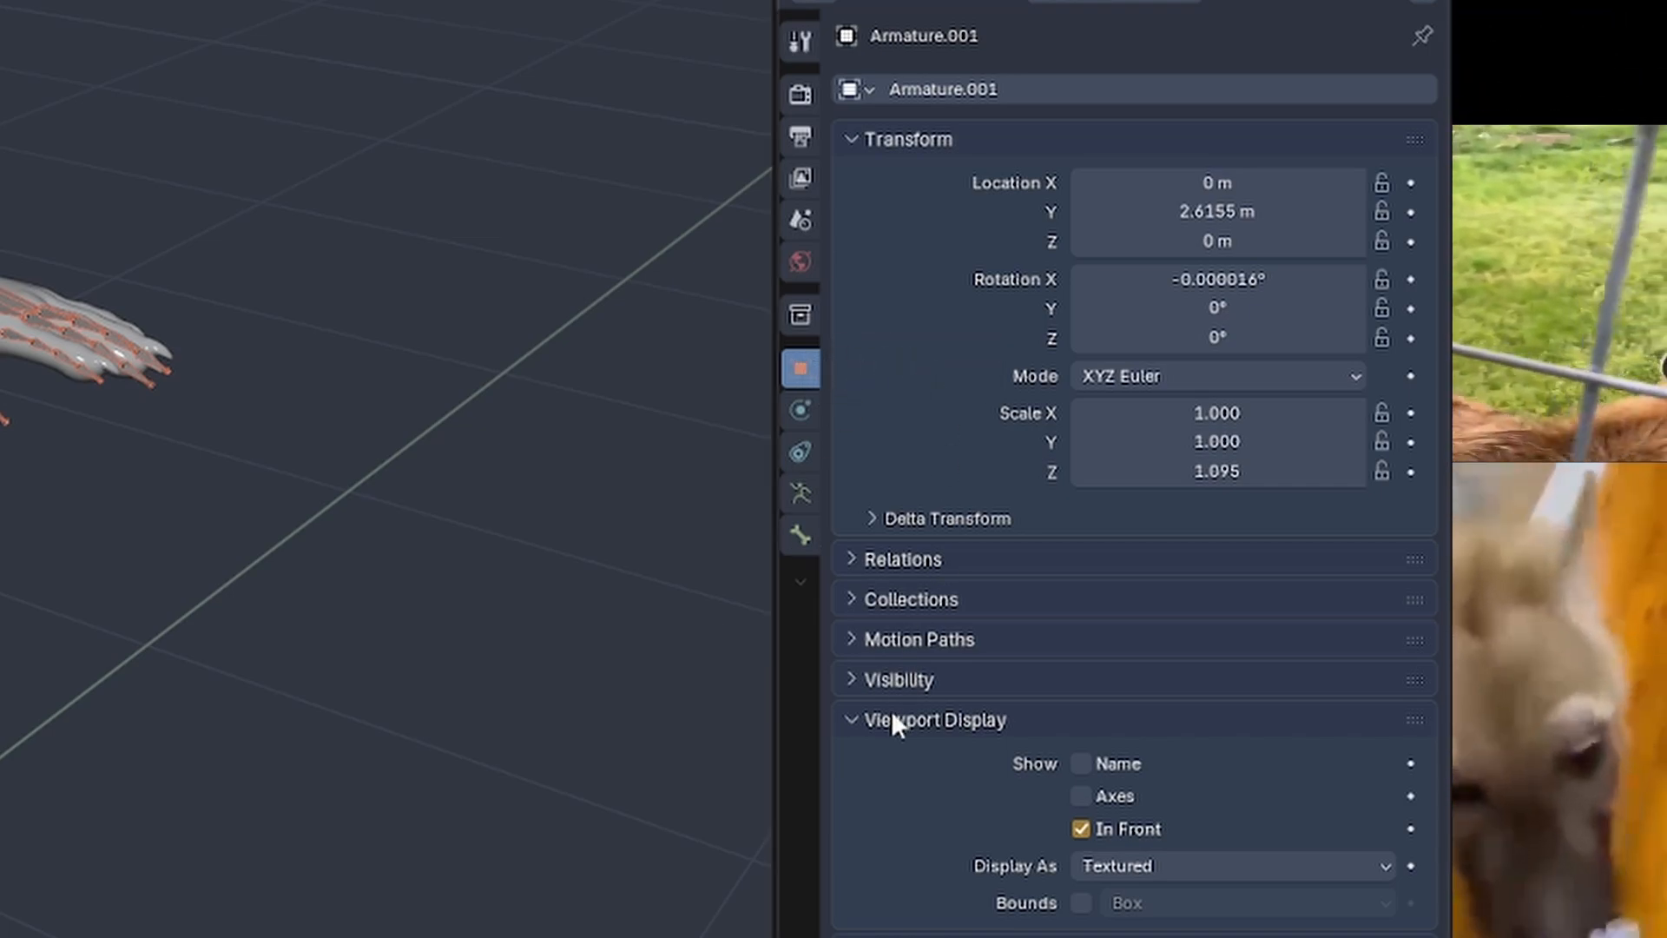
click(1087, 829)
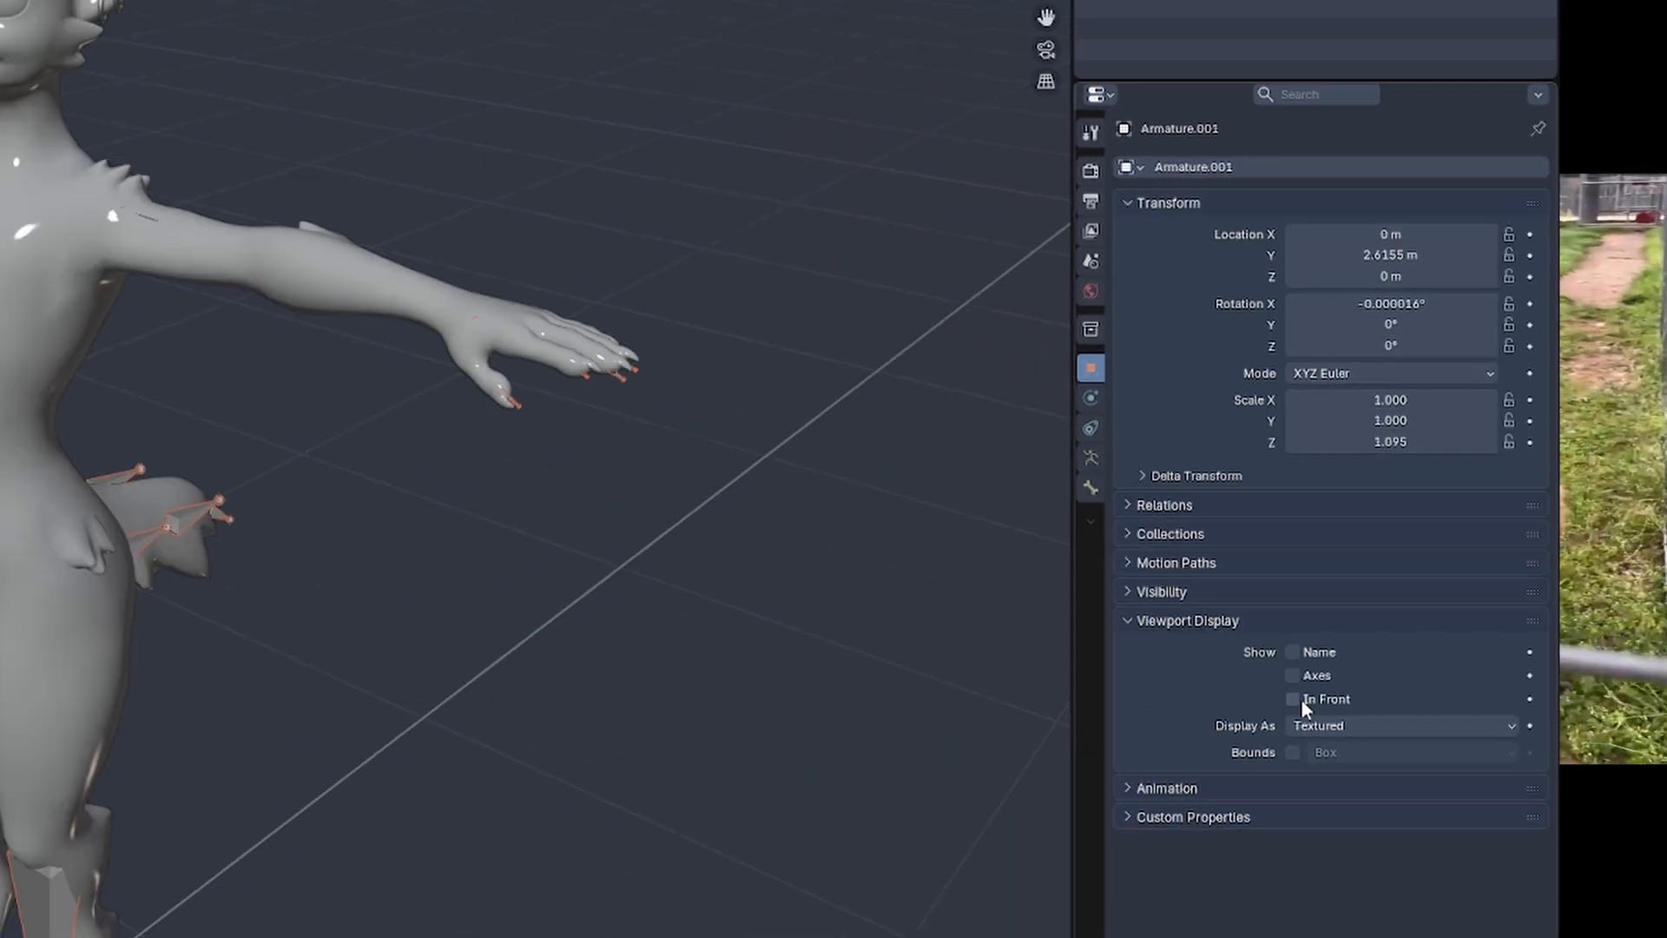
click(1302, 700)
click(1302, 700)
click(1302, 701)
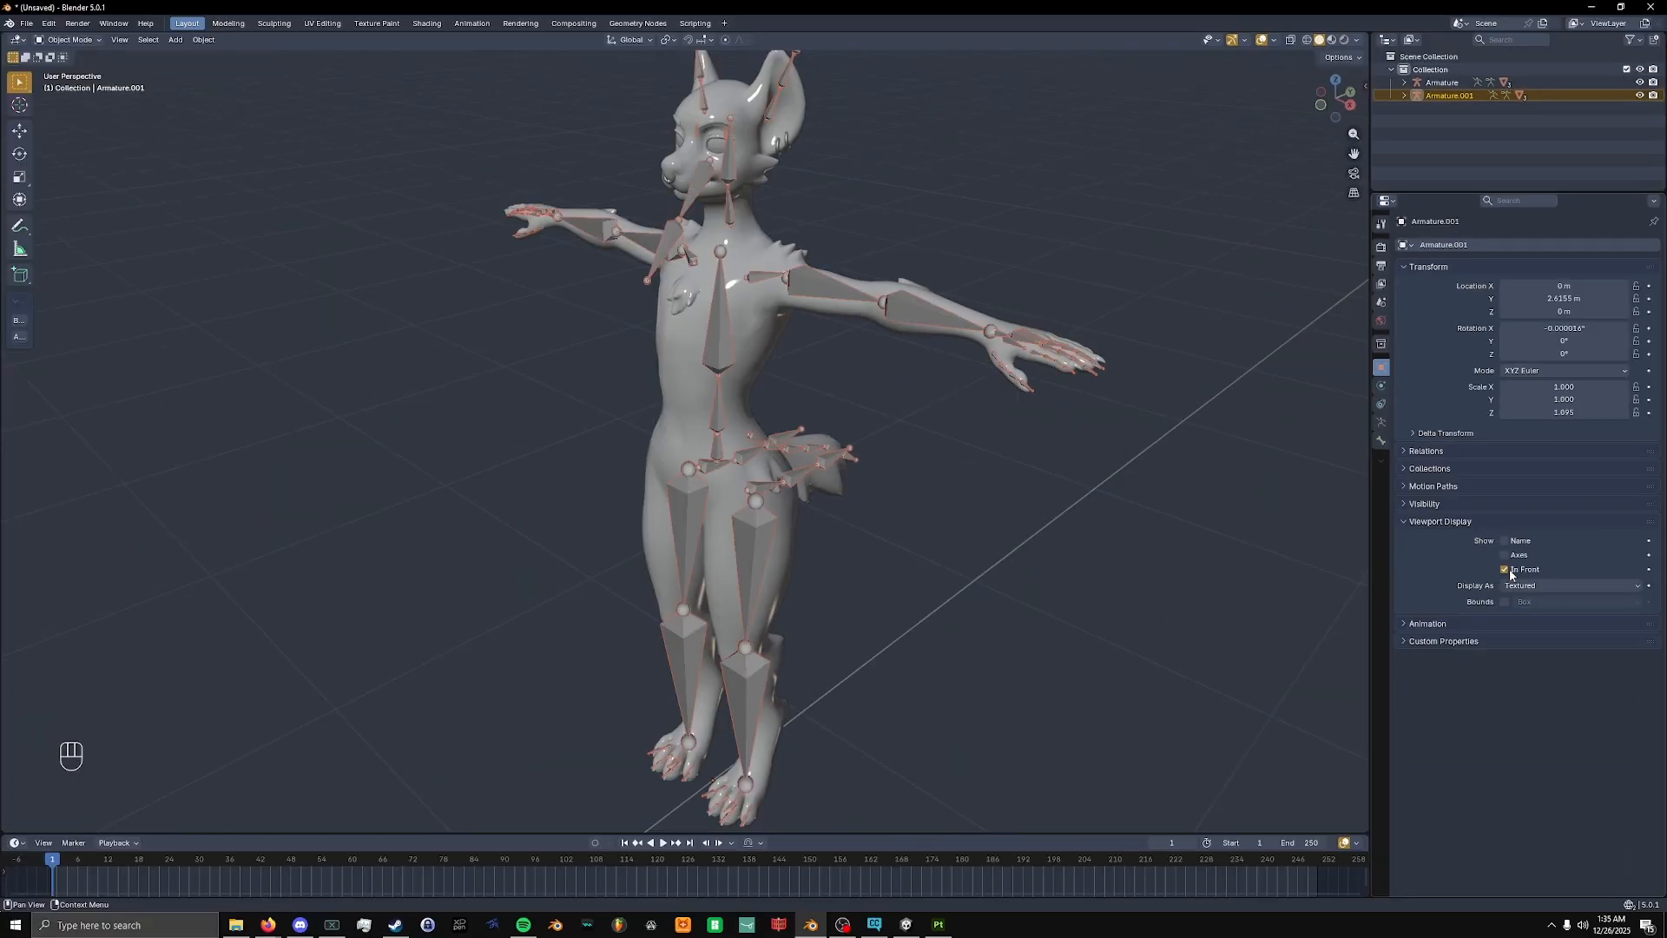
click(1510, 572)
click(1510, 571)
Put the duplicate's armature in Pose Mode and select the base bone of the left thumb, thumb.01.L.
click(945, 597)
middle_drag(945, 596, 820, 401)
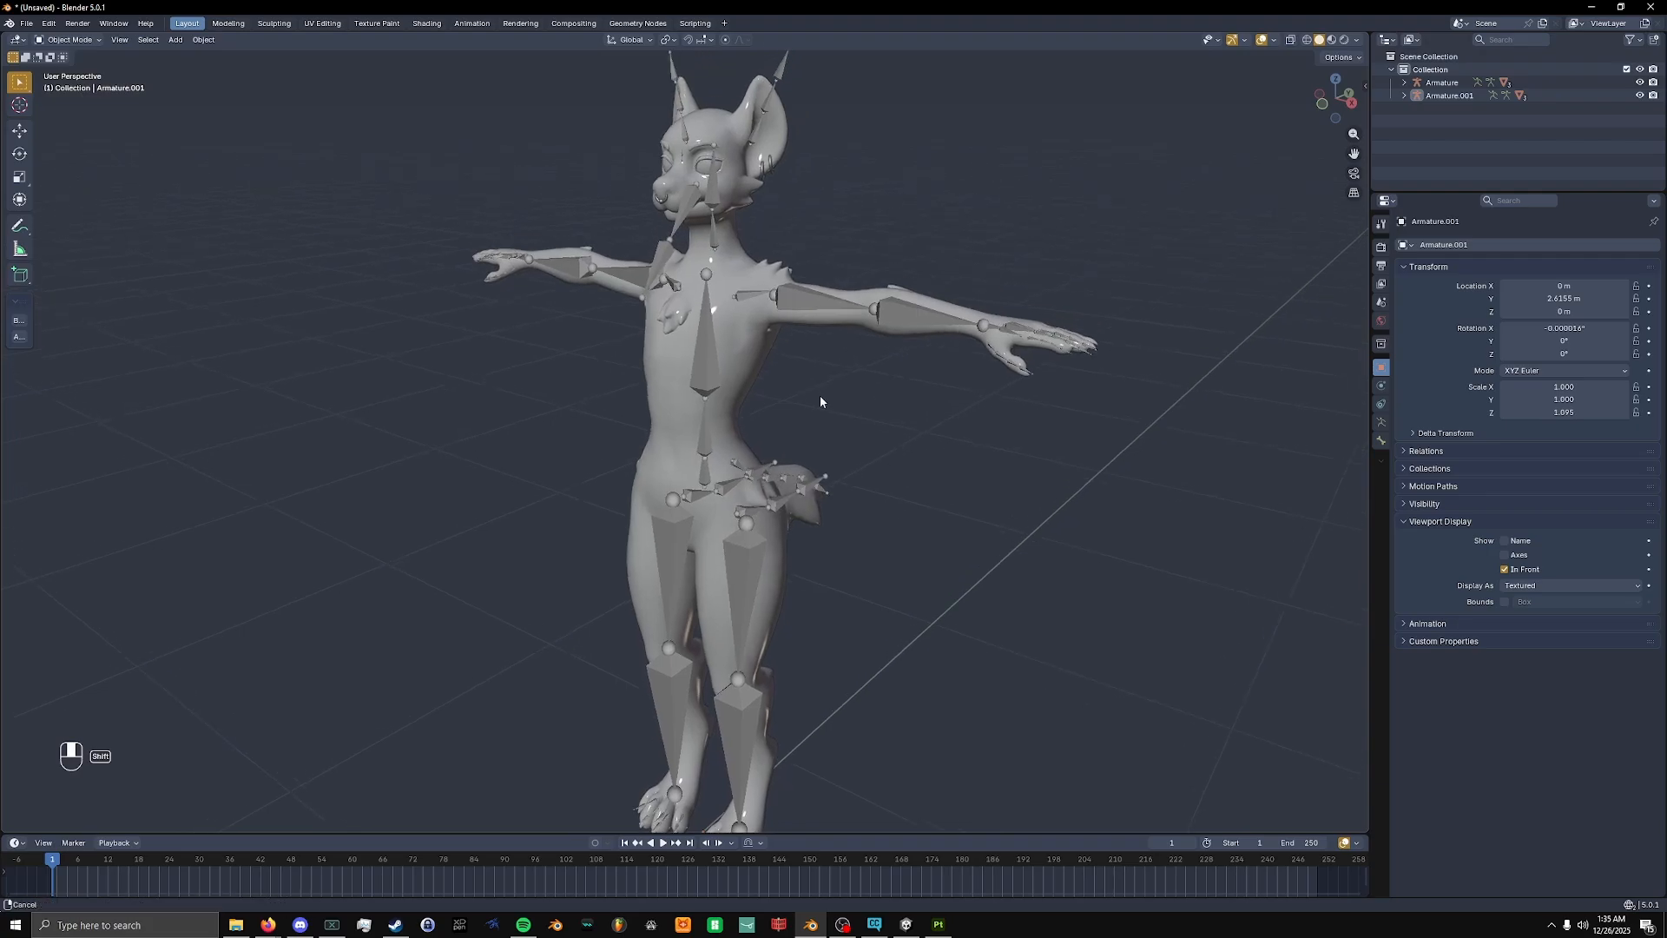
middle_drag(725, 349, 746, 465)
key(ctrl+Tab)
key(F1)
scroll(667, 473, down, 6)
scroll(712, 476, down, 4)
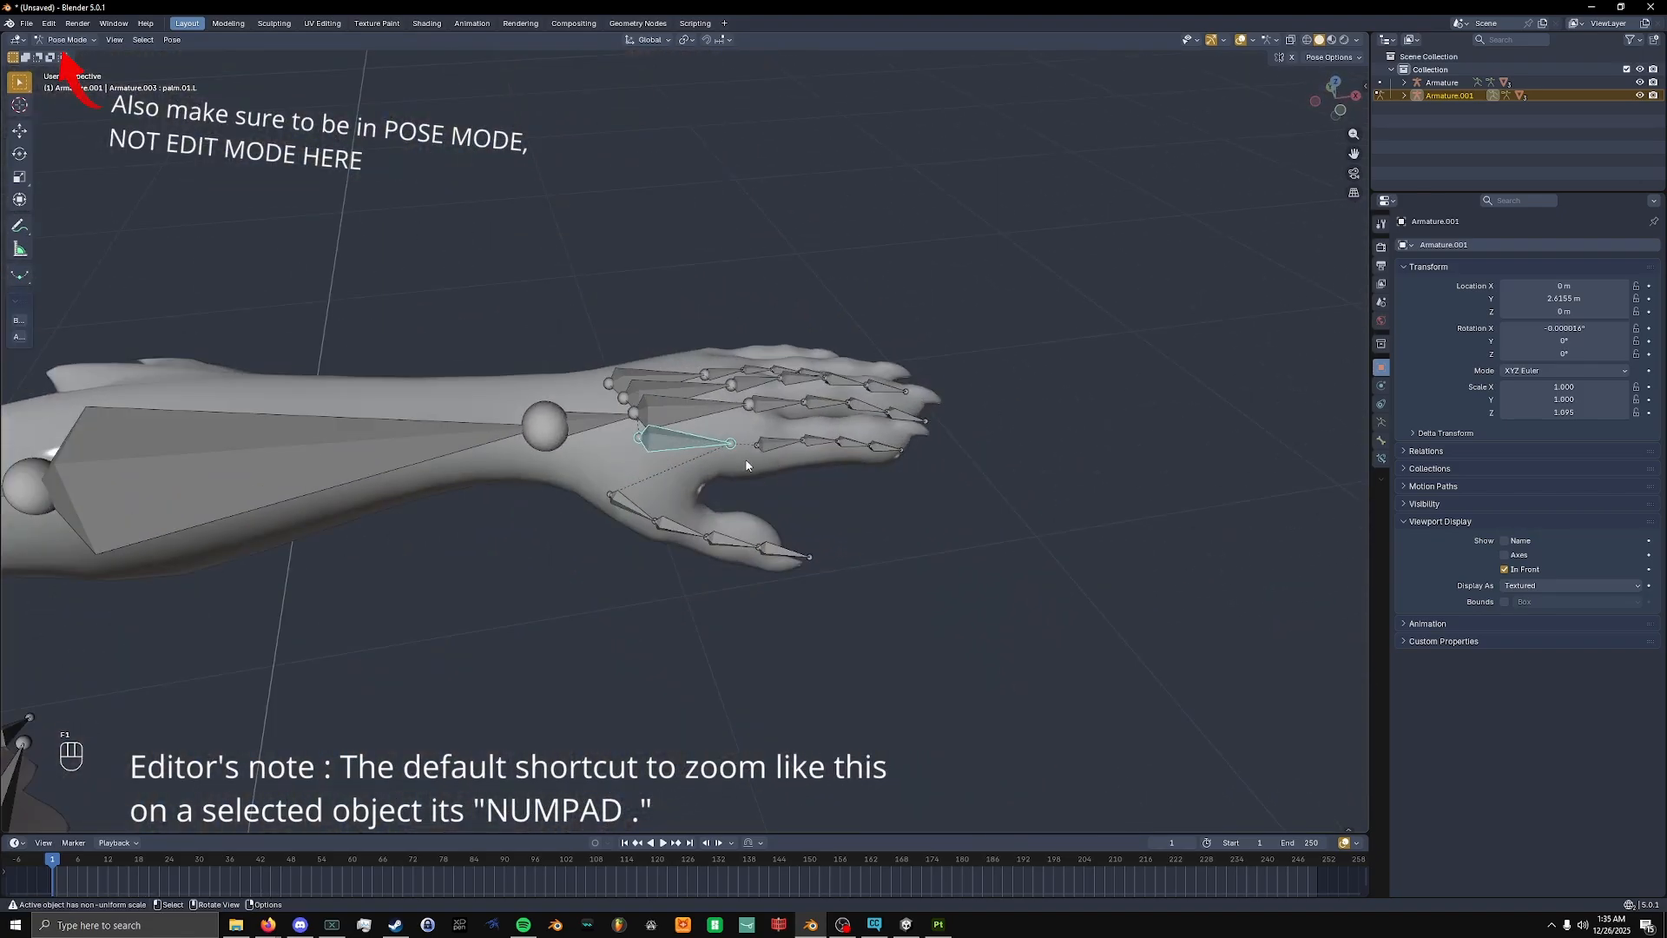
middle_drag(754, 557, 658, 586)
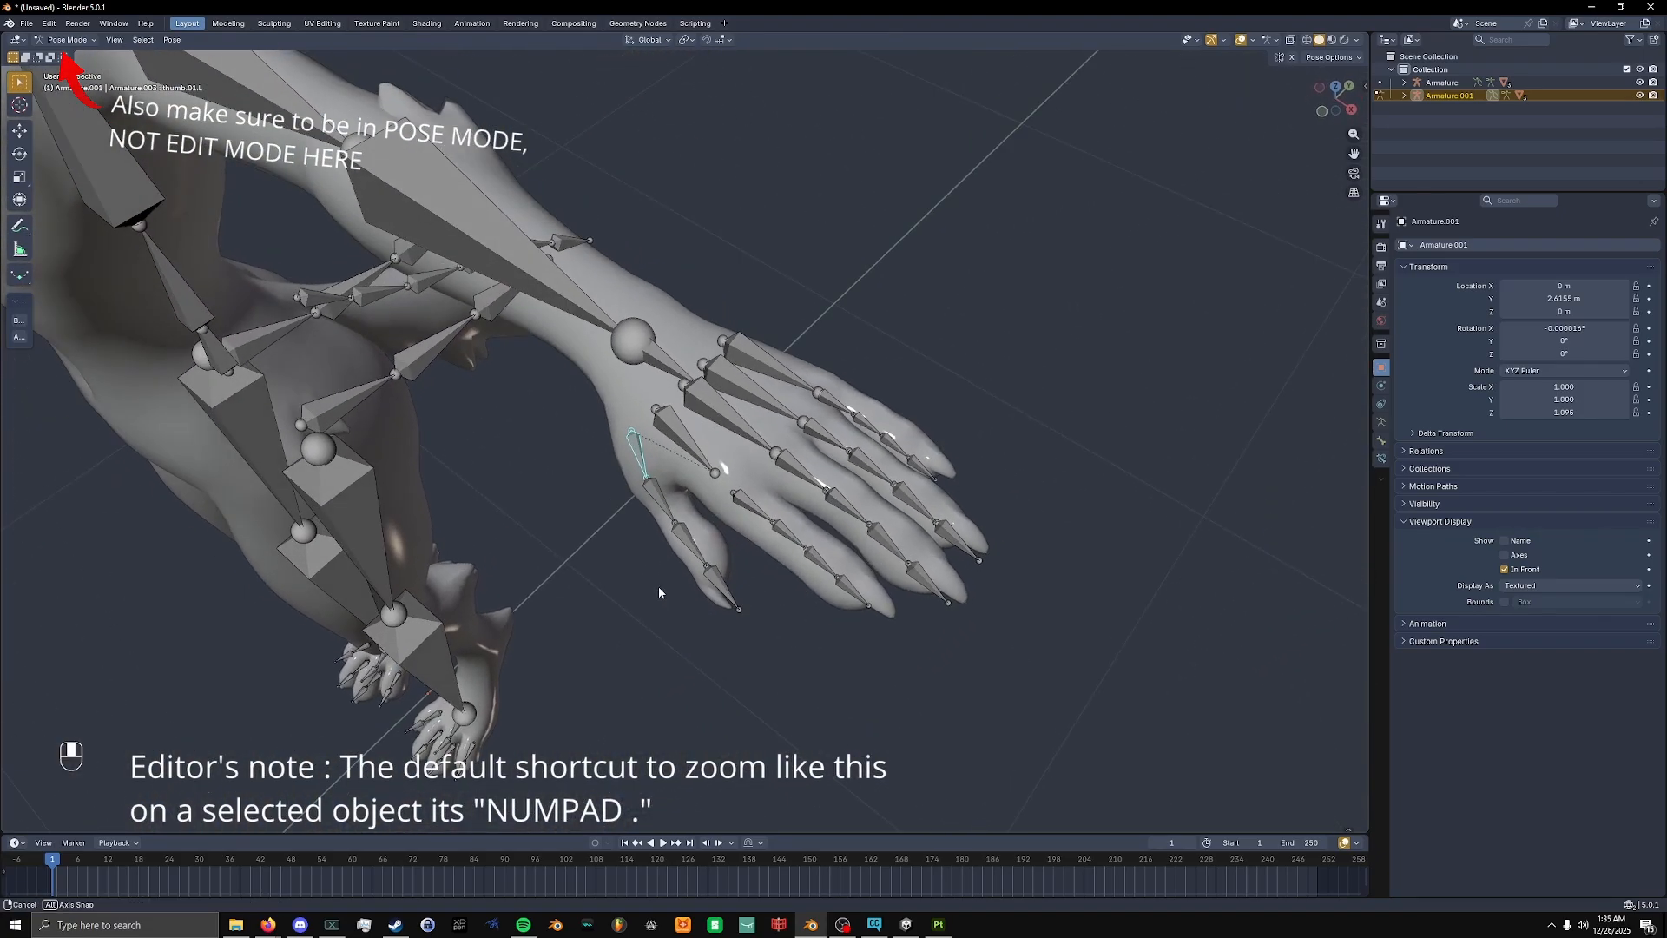
Rotate and reposition the left thumb's base bone so the thumb spreads away from the palm.
key(g)
key(r)
click(741, 576)
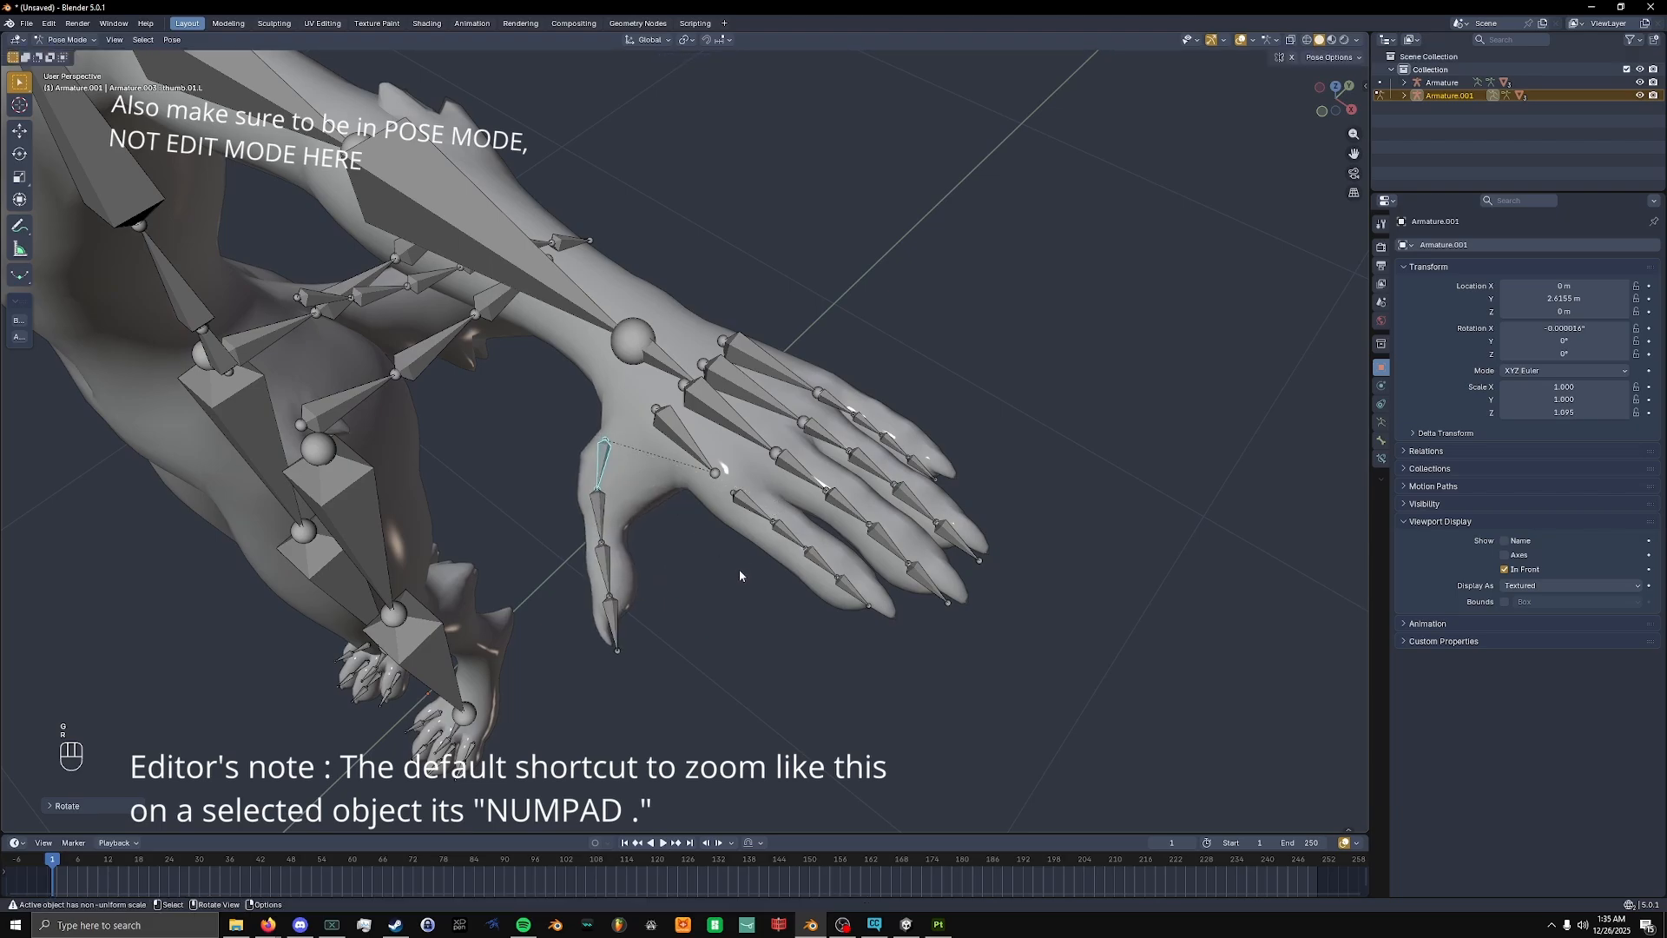
key(g)
click(696, 450)
Rotate the palm.01.L bone to spread the left index finger outward toward the thumb.
middle_drag(970, 547, 853, 613)
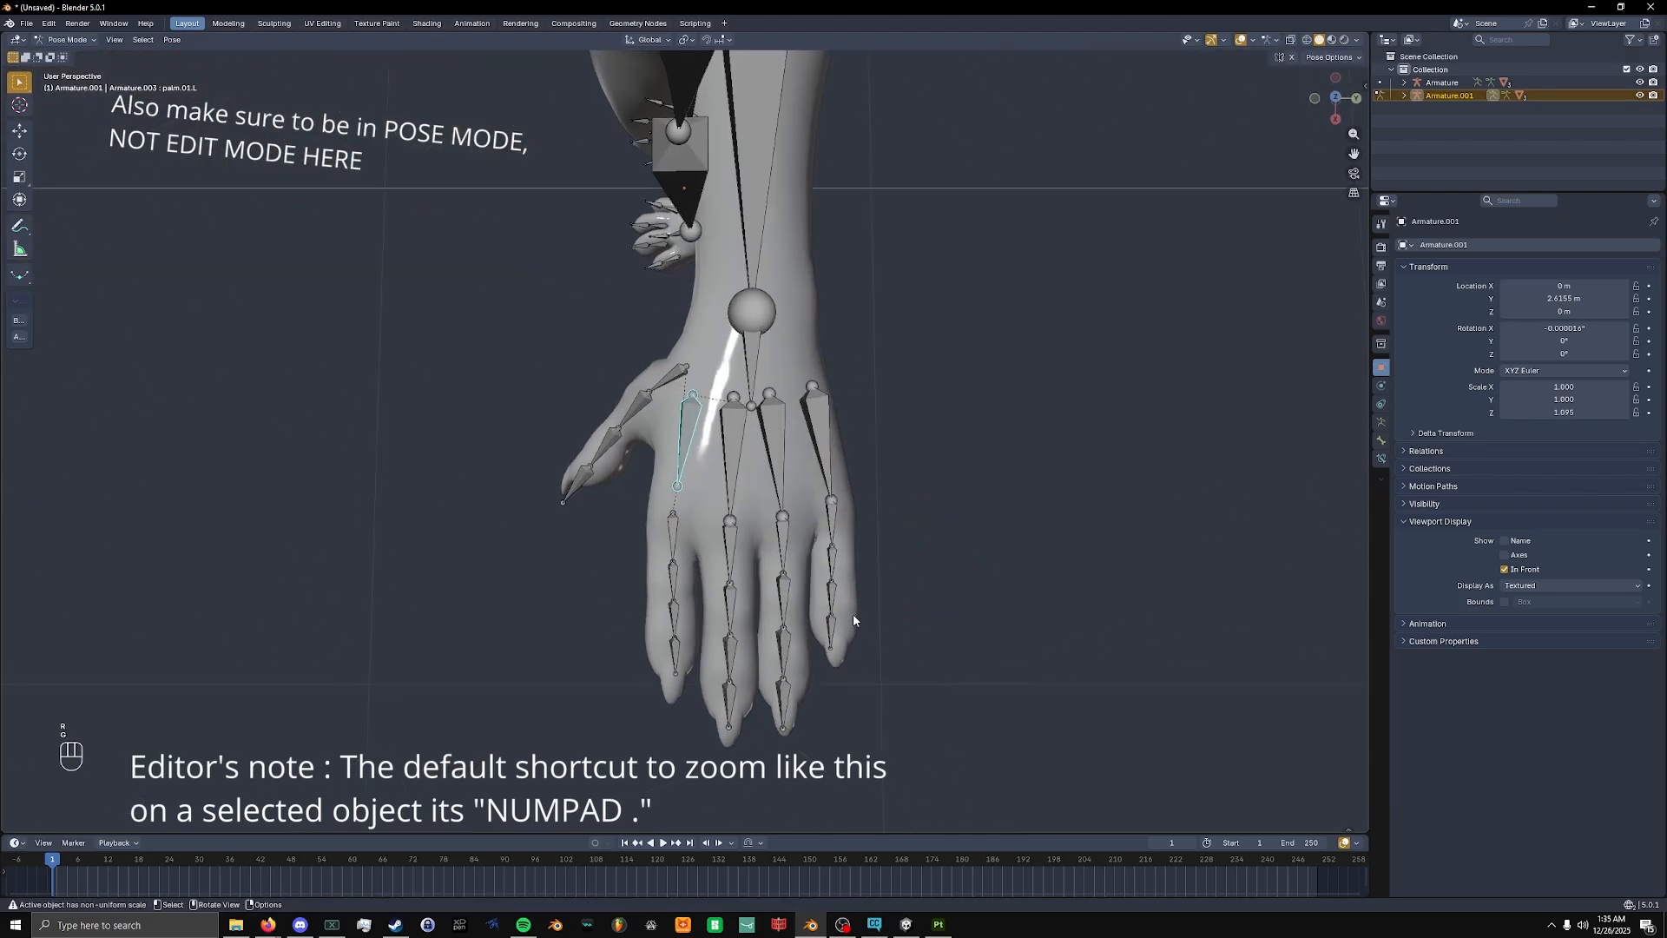
key(r)
click(783, 578)
key(r)
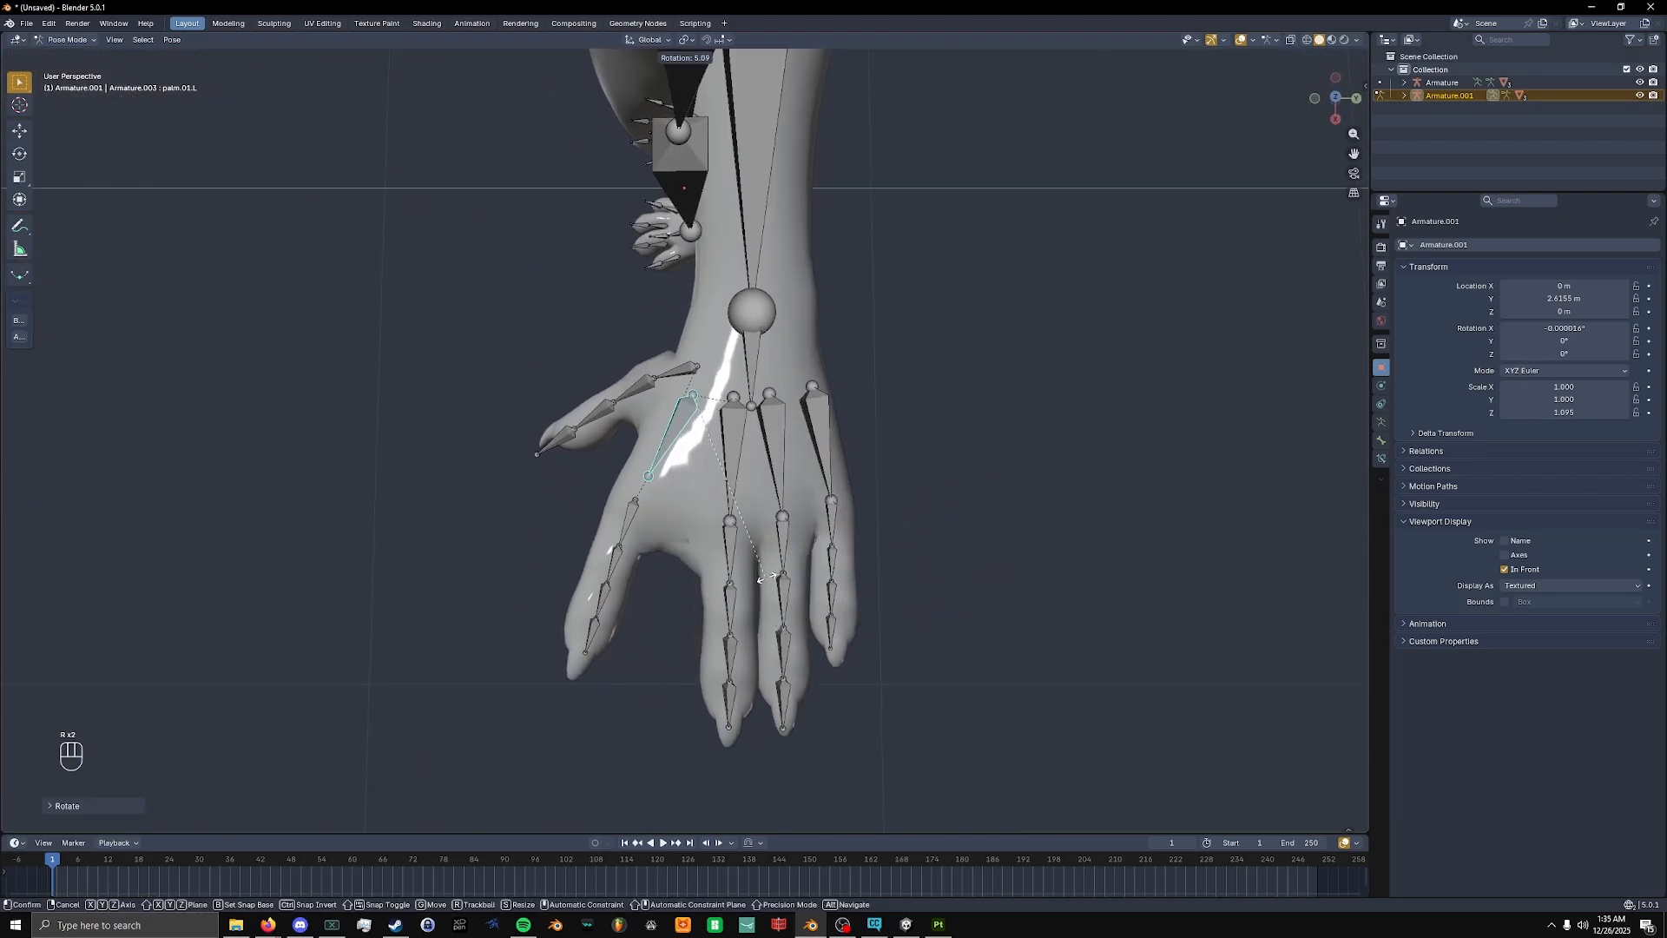
click(796, 594)
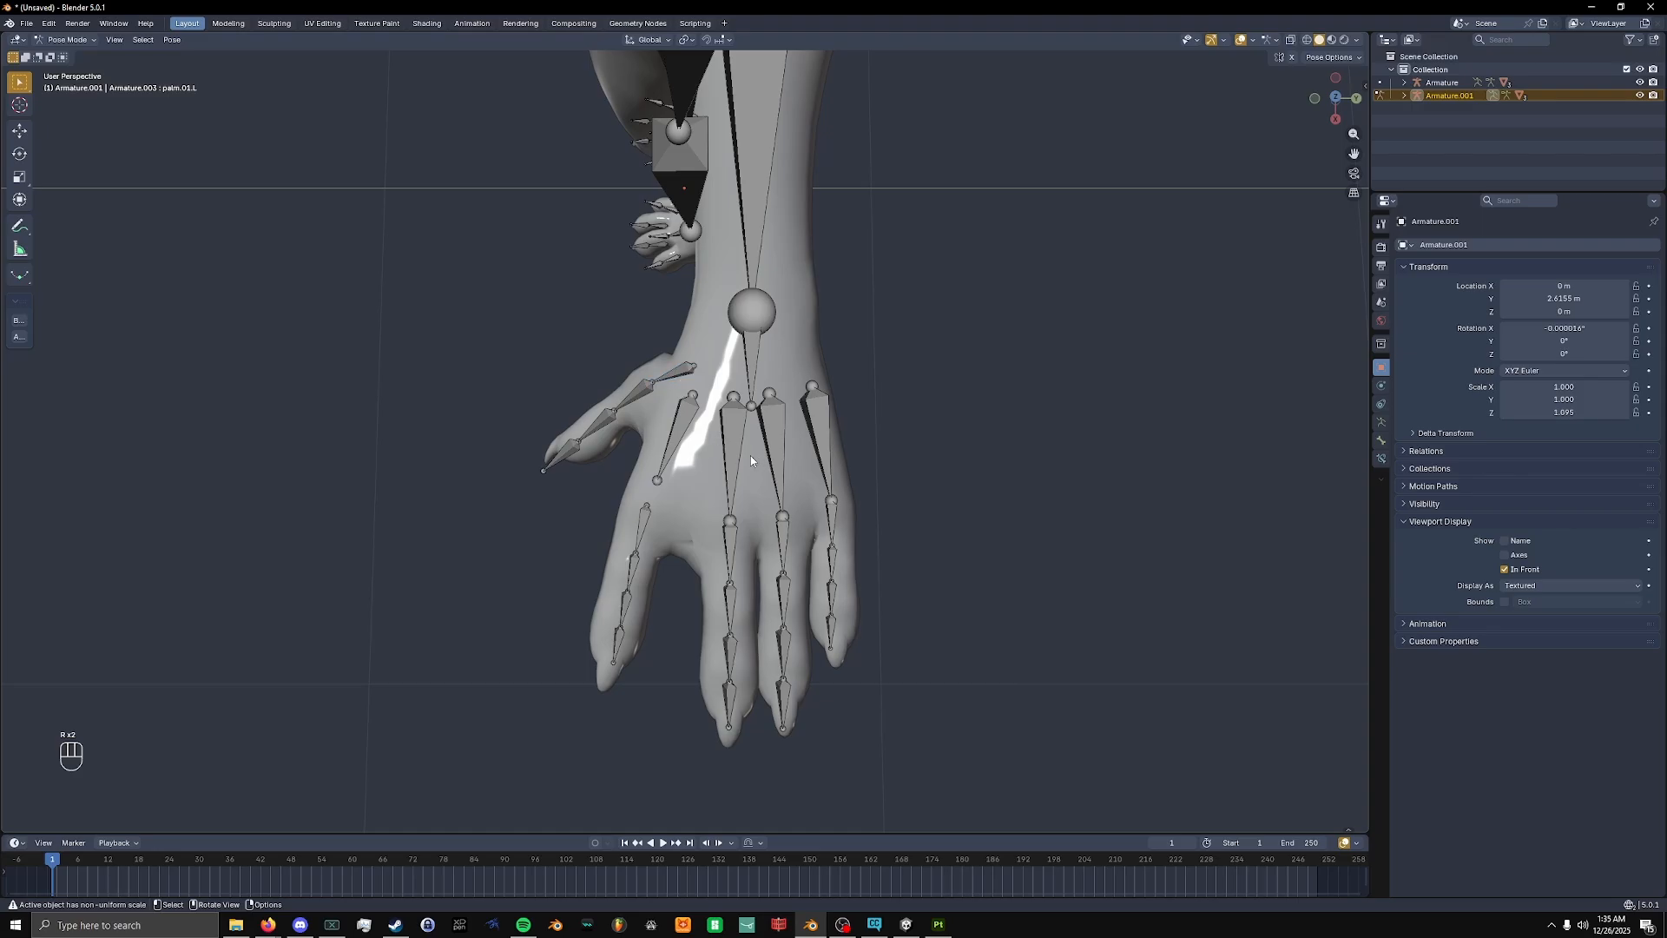
Rotate the palm.04.L and palm.03.L bones outward to spread the left hand's outer fingers.
click(830, 491)
key(r)
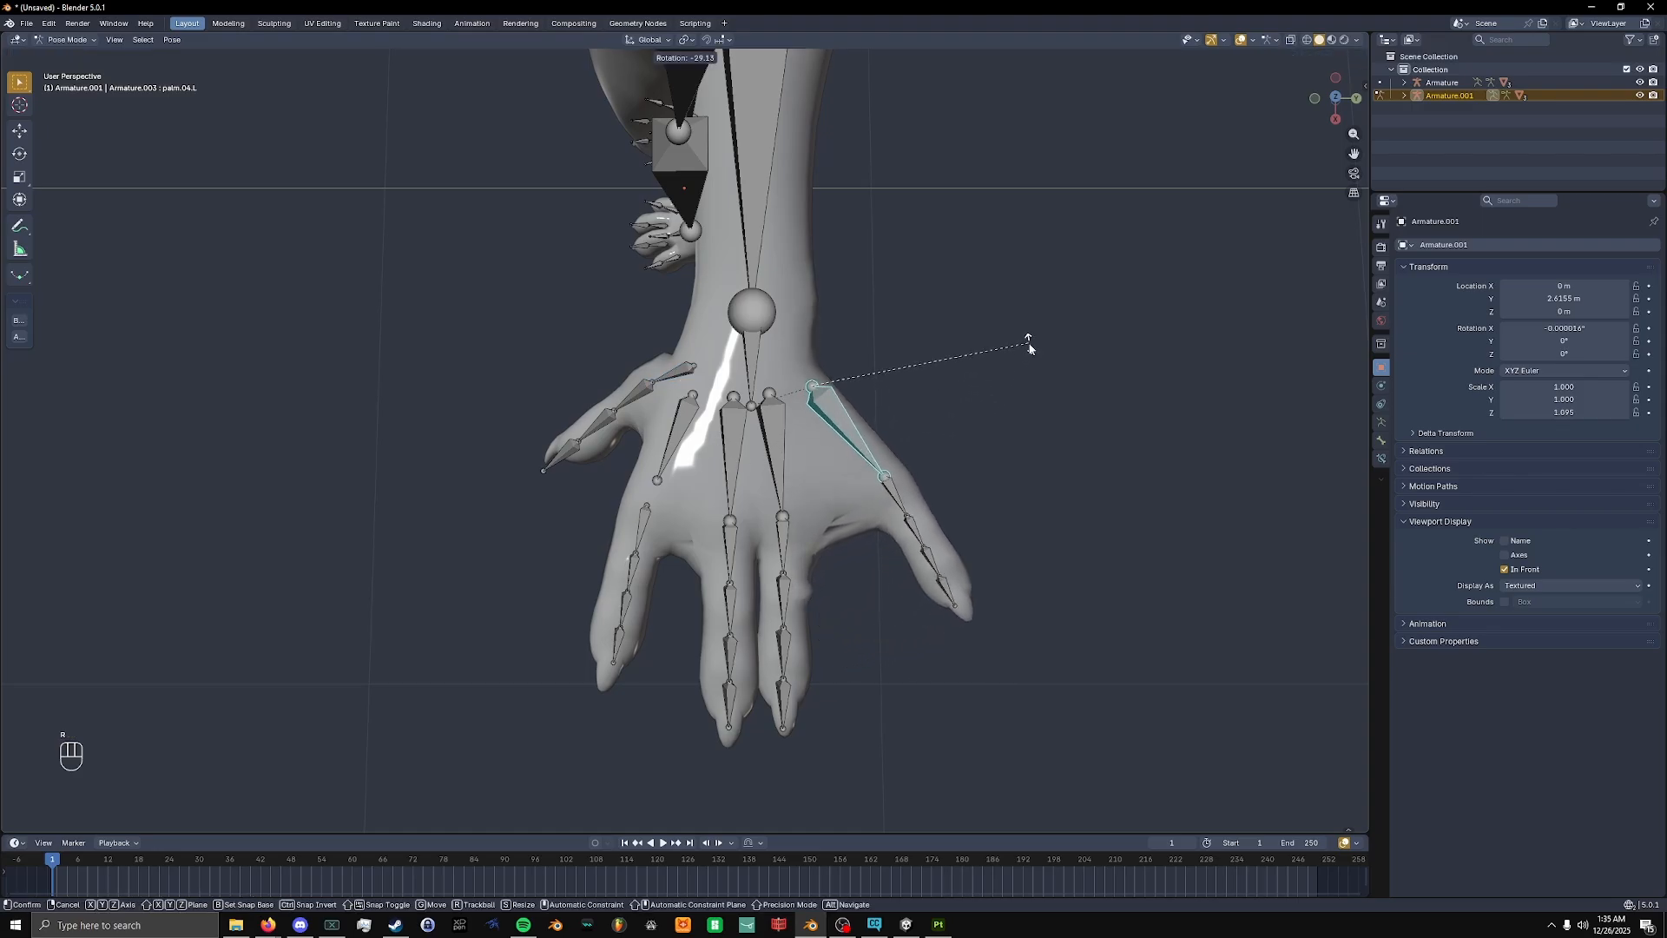
click(1027, 348)
key(r)
click(886, 469)
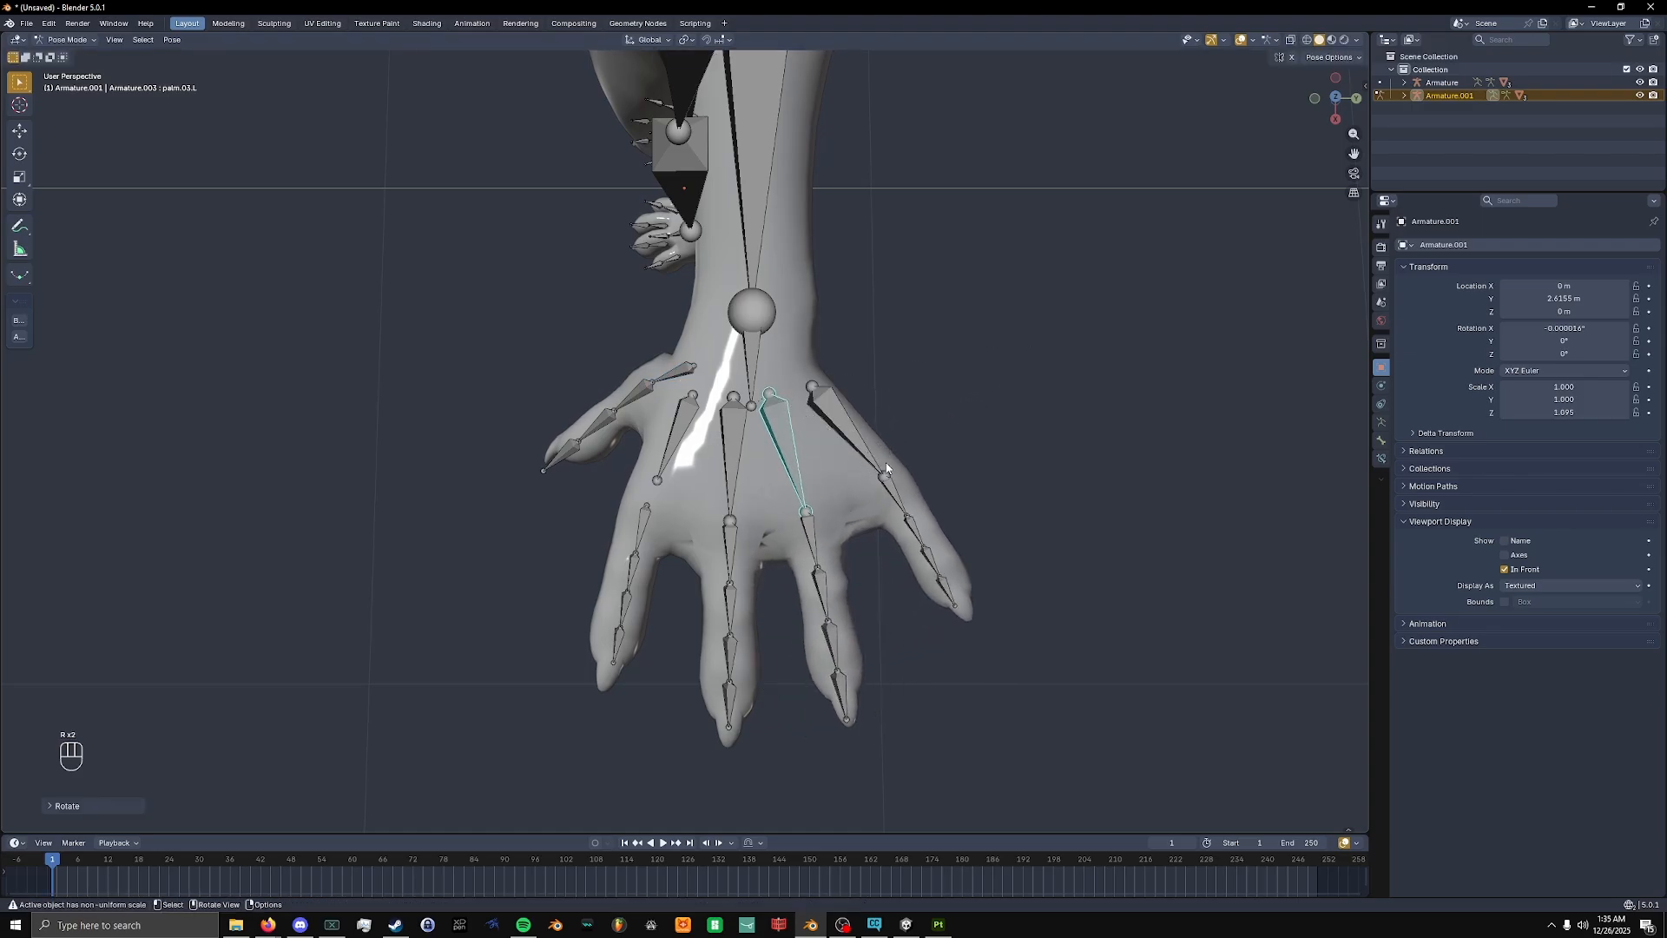
key(r)
click(784, 637)
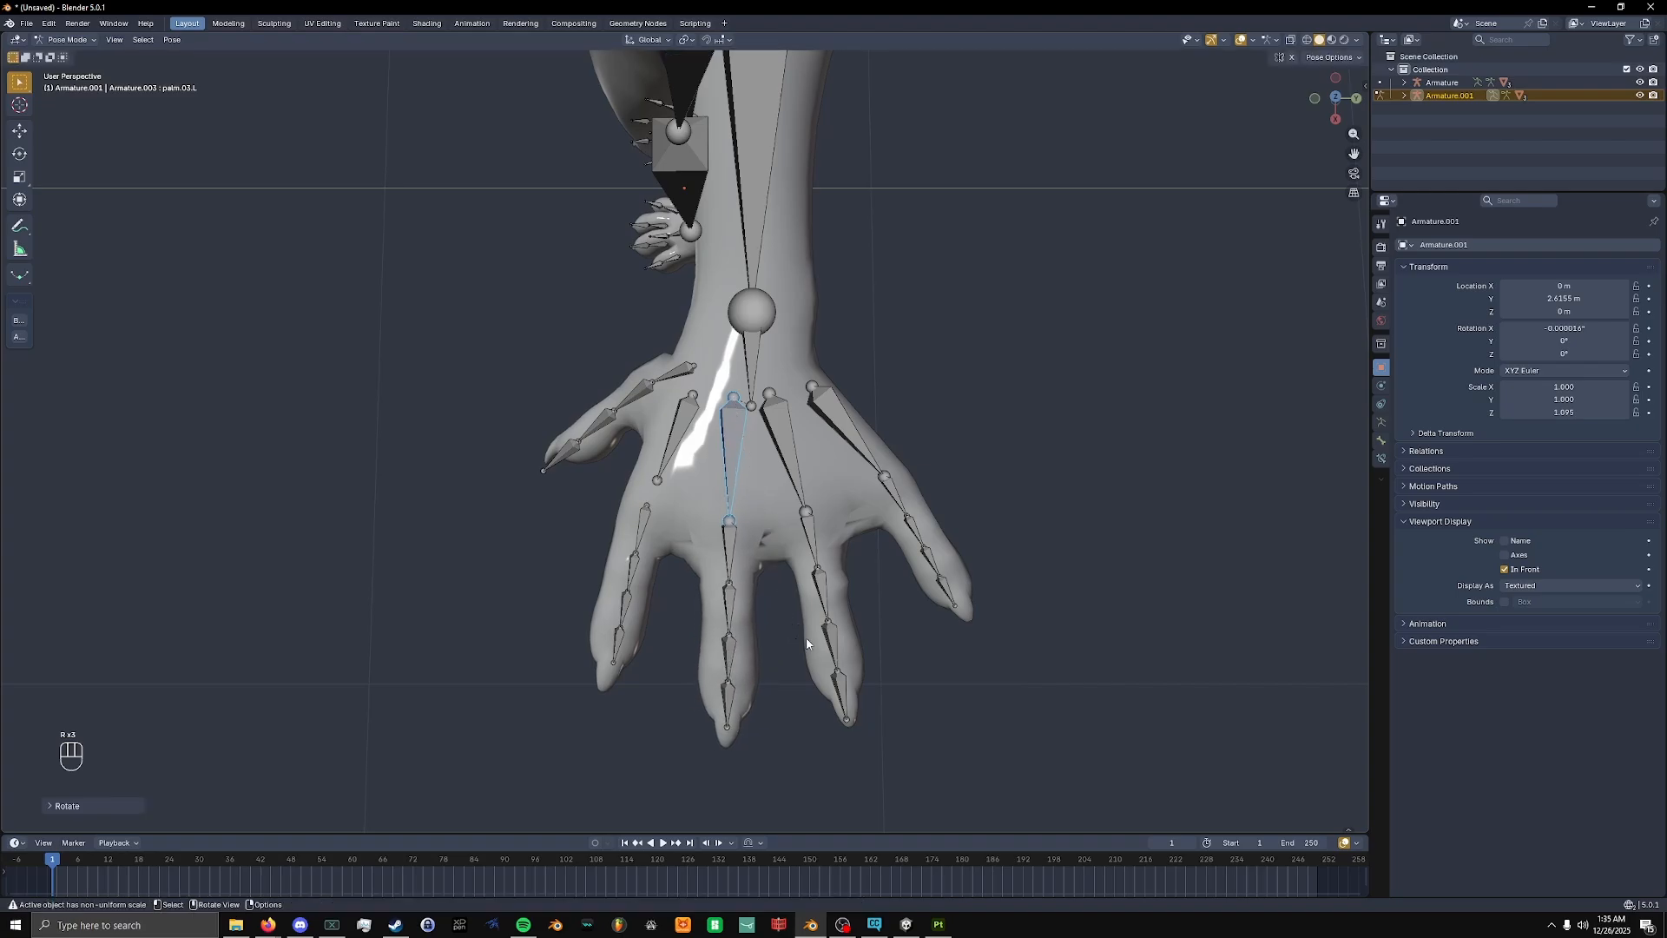
Return the armature to Object Mode and compare the posed left hand with the rest of the body.
middle_drag(784, 636, 827, 401)
key(ctrl+Tab)
scroll(190, 491, down, 5)
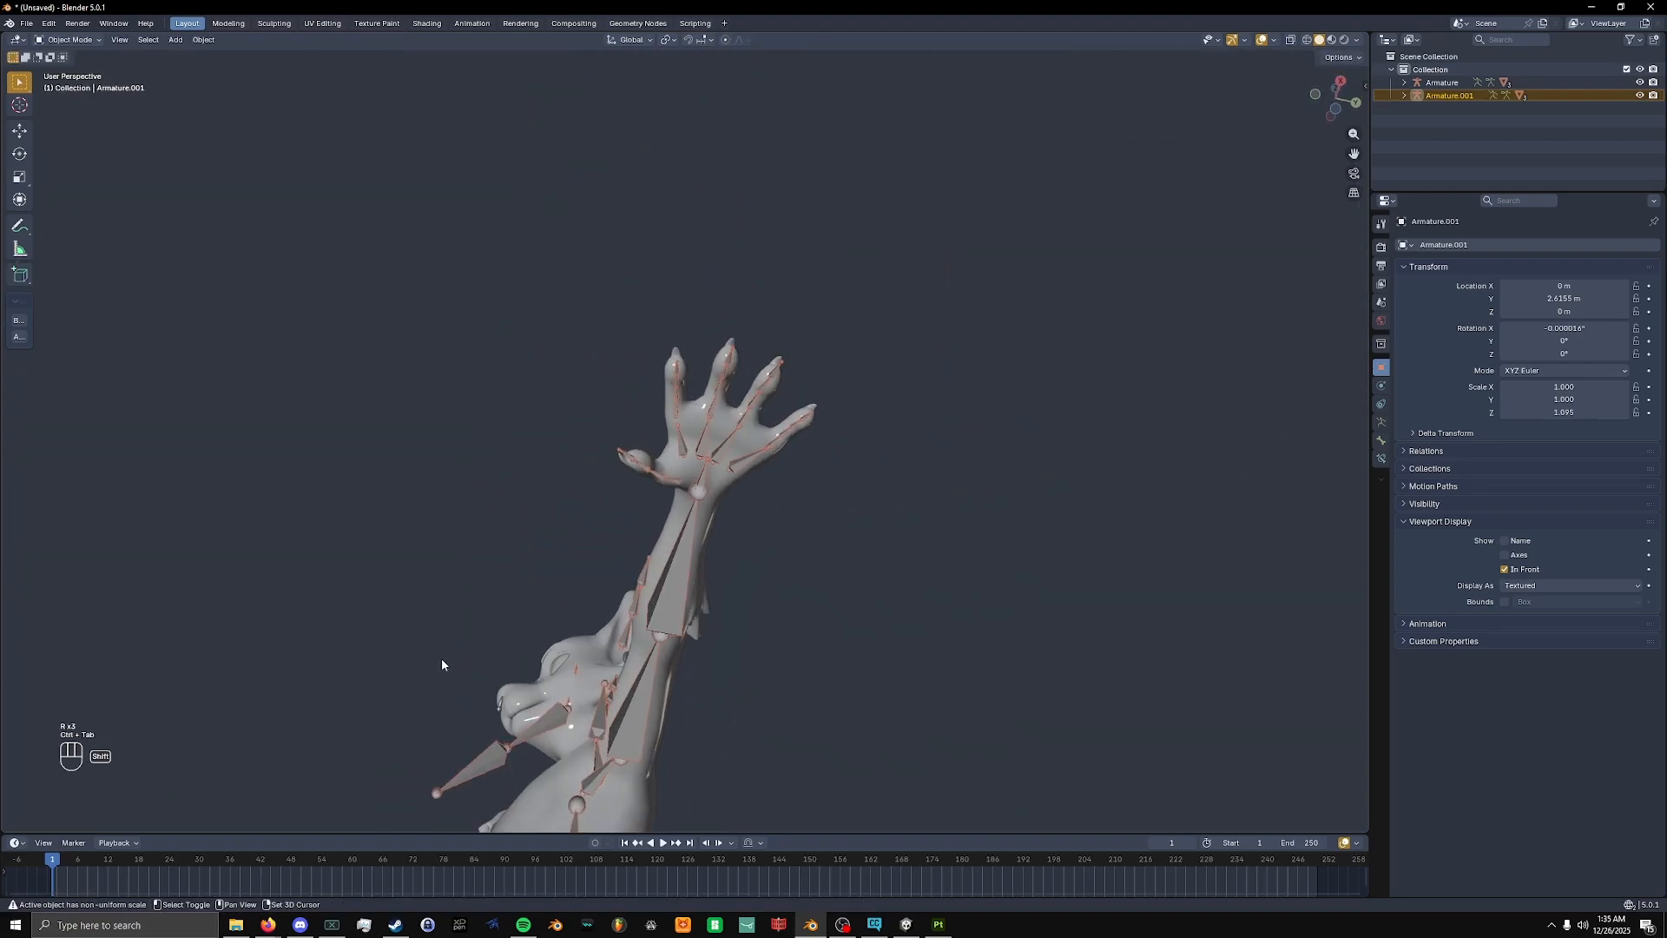
shift+middle_drag(447, 653, 755, 289)
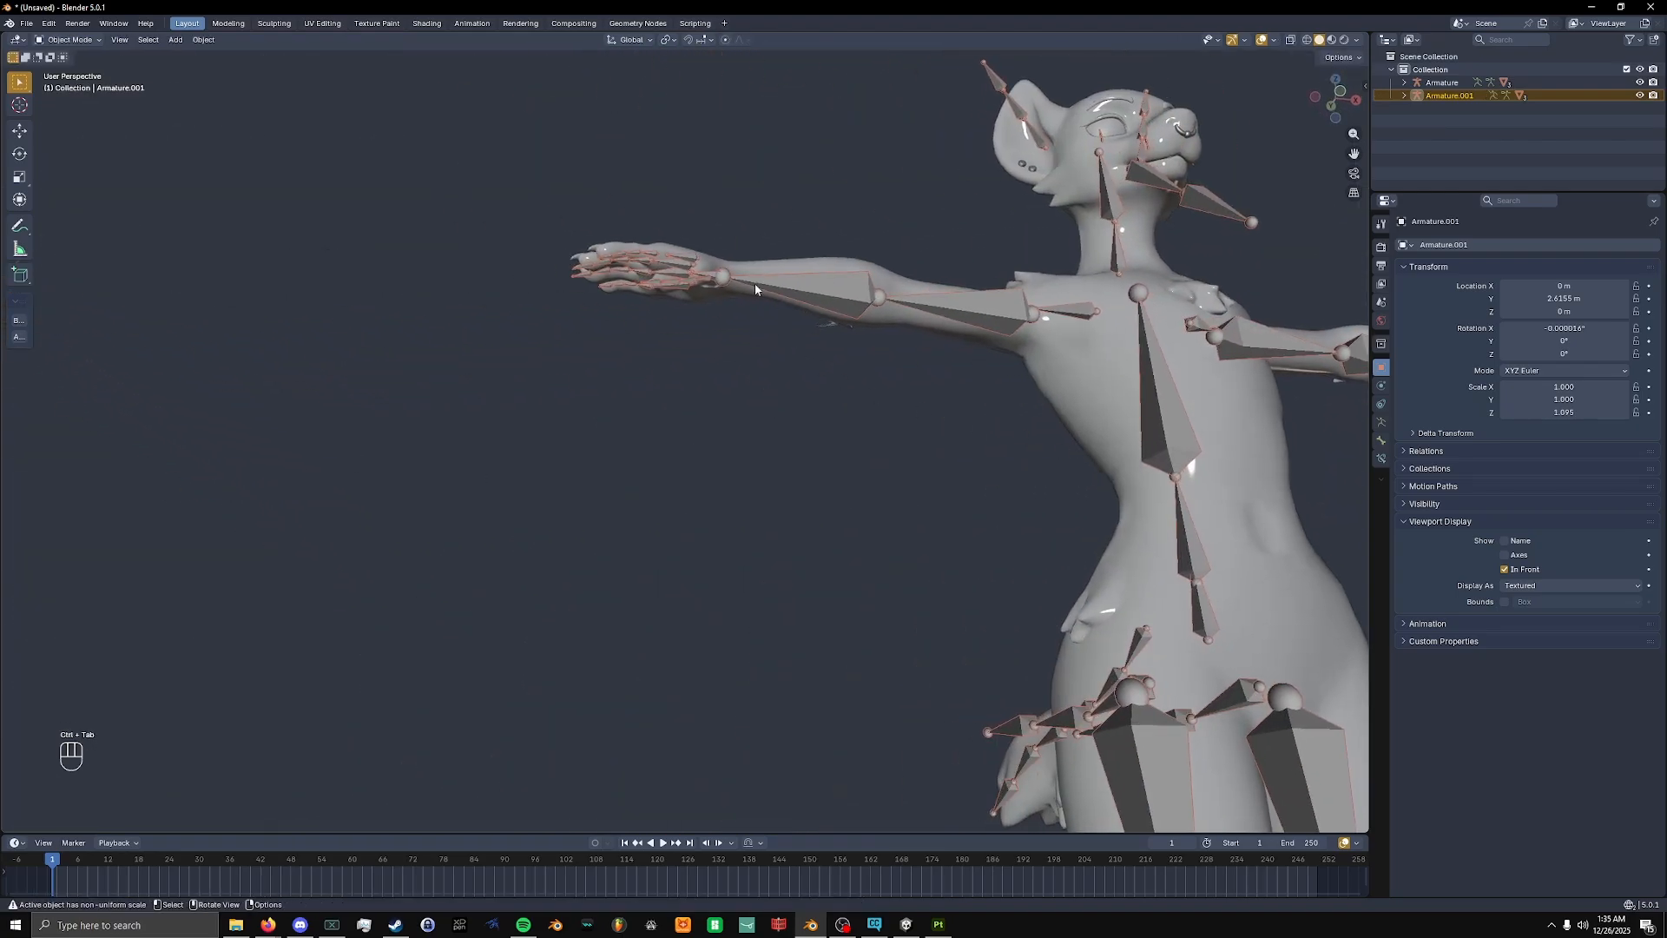
middle_drag(960, 300, 852, 429)
Undo the switch to Object Mode and all pose changes made to the left hand's thumb and finger bones.
key(ctrl+z)
key(ctrl+z)
key(ctrl+z)
key(ctrl+z)
key(ctrl+z)
key(ctrl+z)
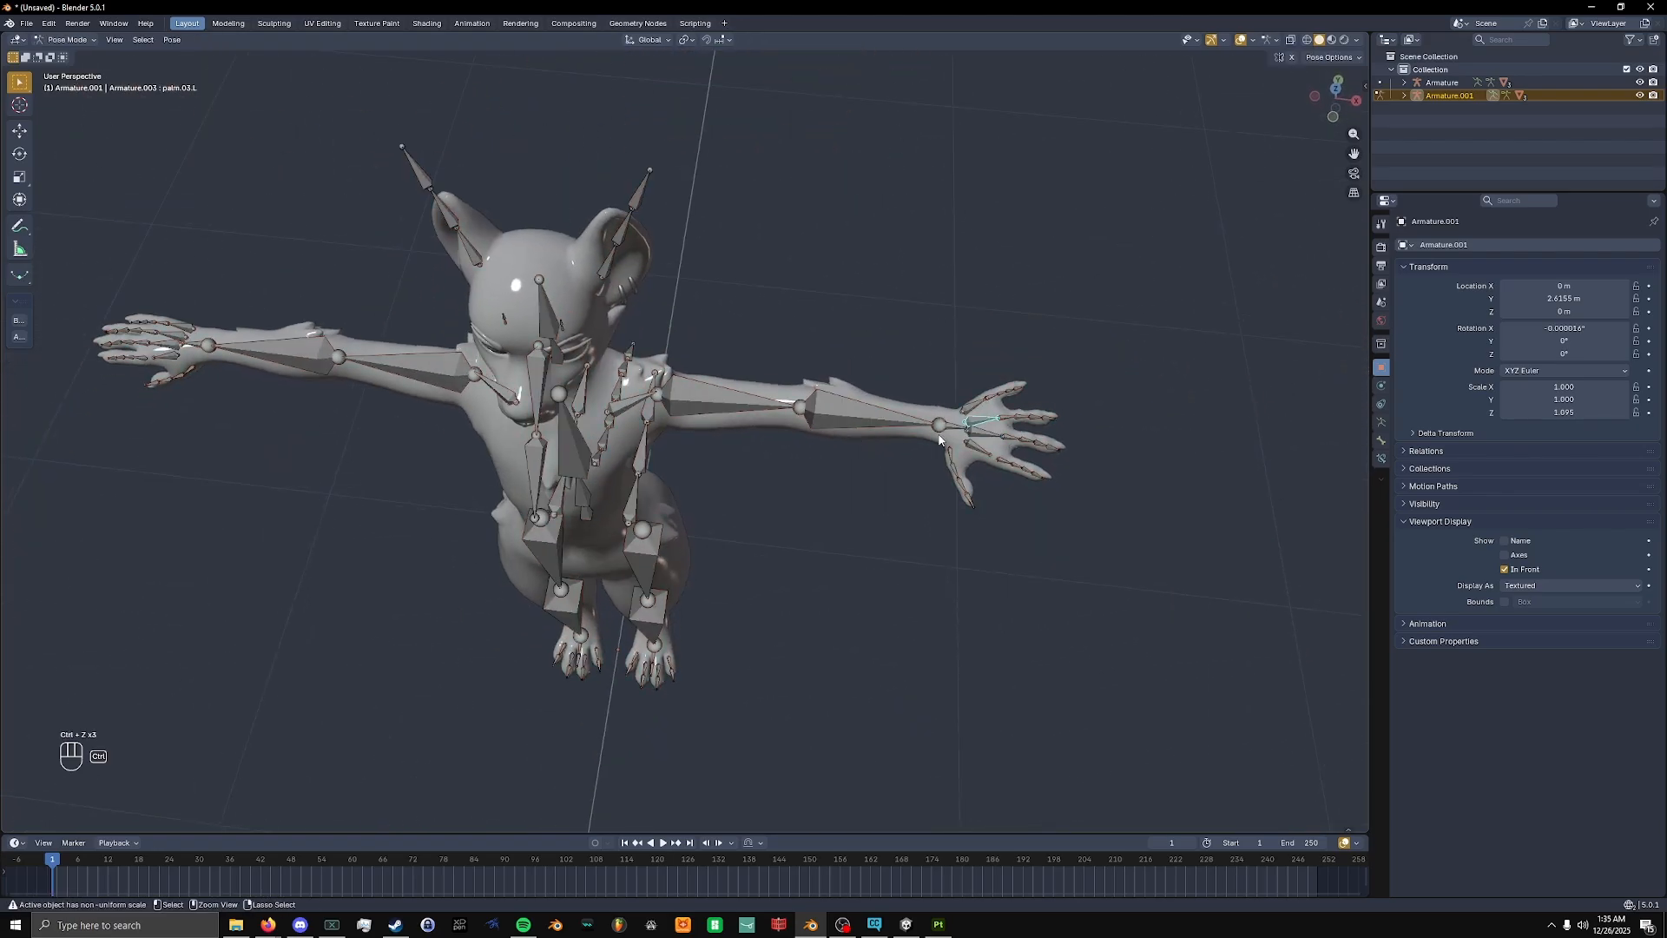
key(ctrl+z)
key(ctrl+z)
key(ctrl+z)
key(ctrl+z)
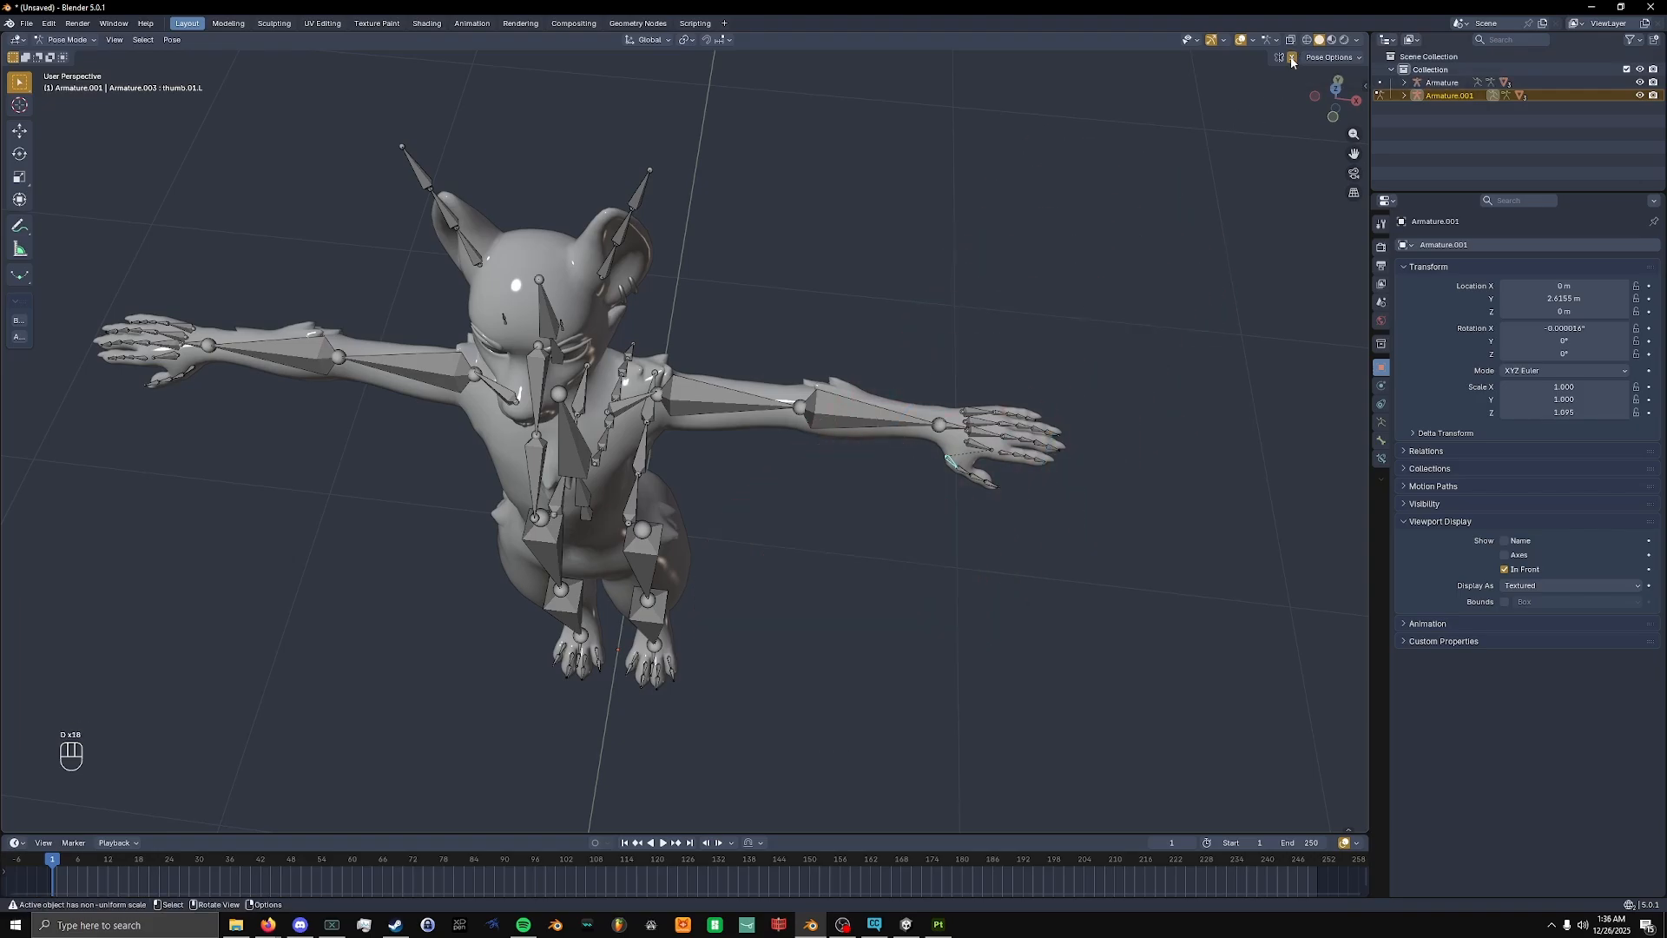
With X-axis mirroring on, move the left thumb's base bone away from the palm.
key(g)
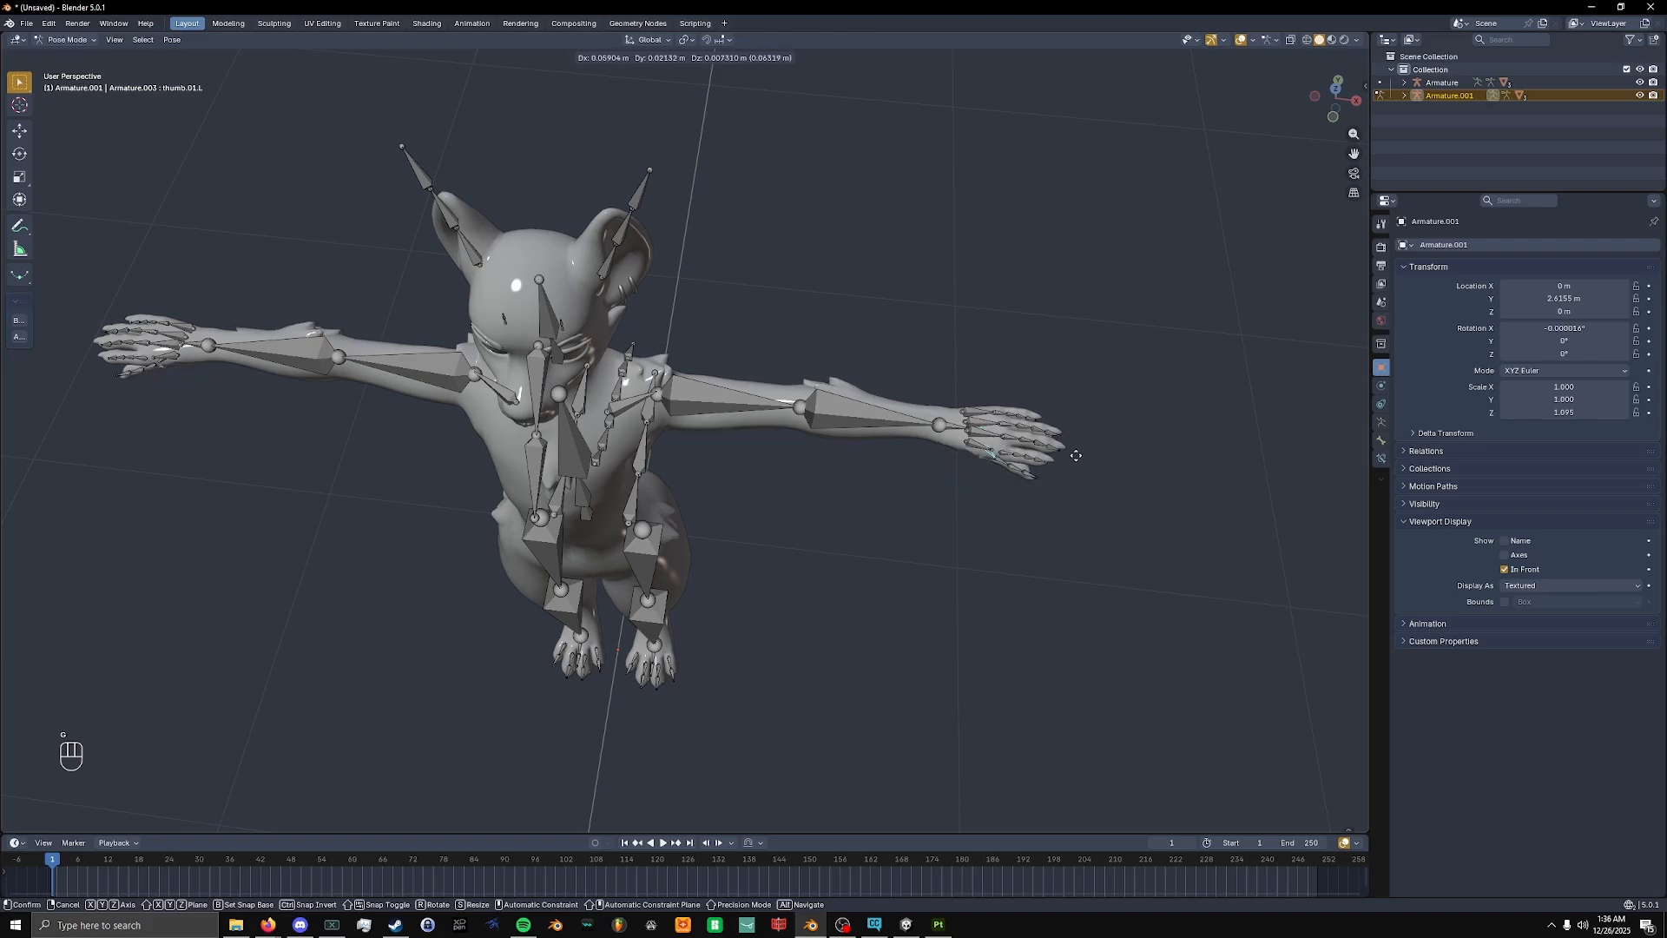
click(1037, 459)
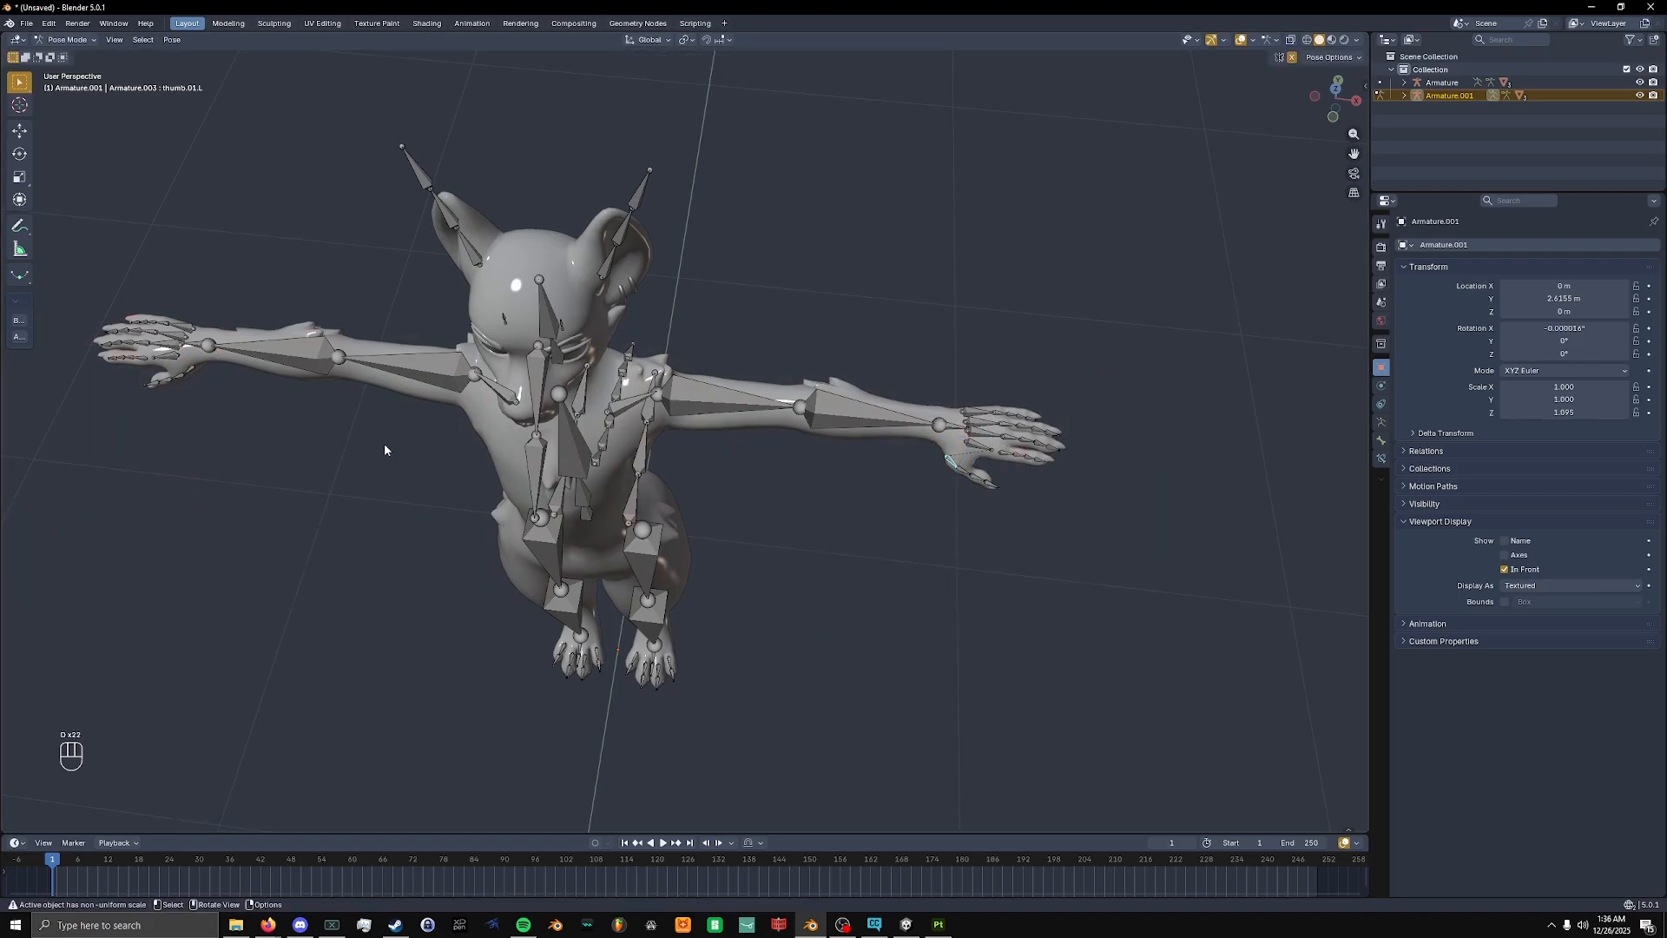
middle_drag(1086, 478, 1023, 502)
key(g)
click(1006, 514)
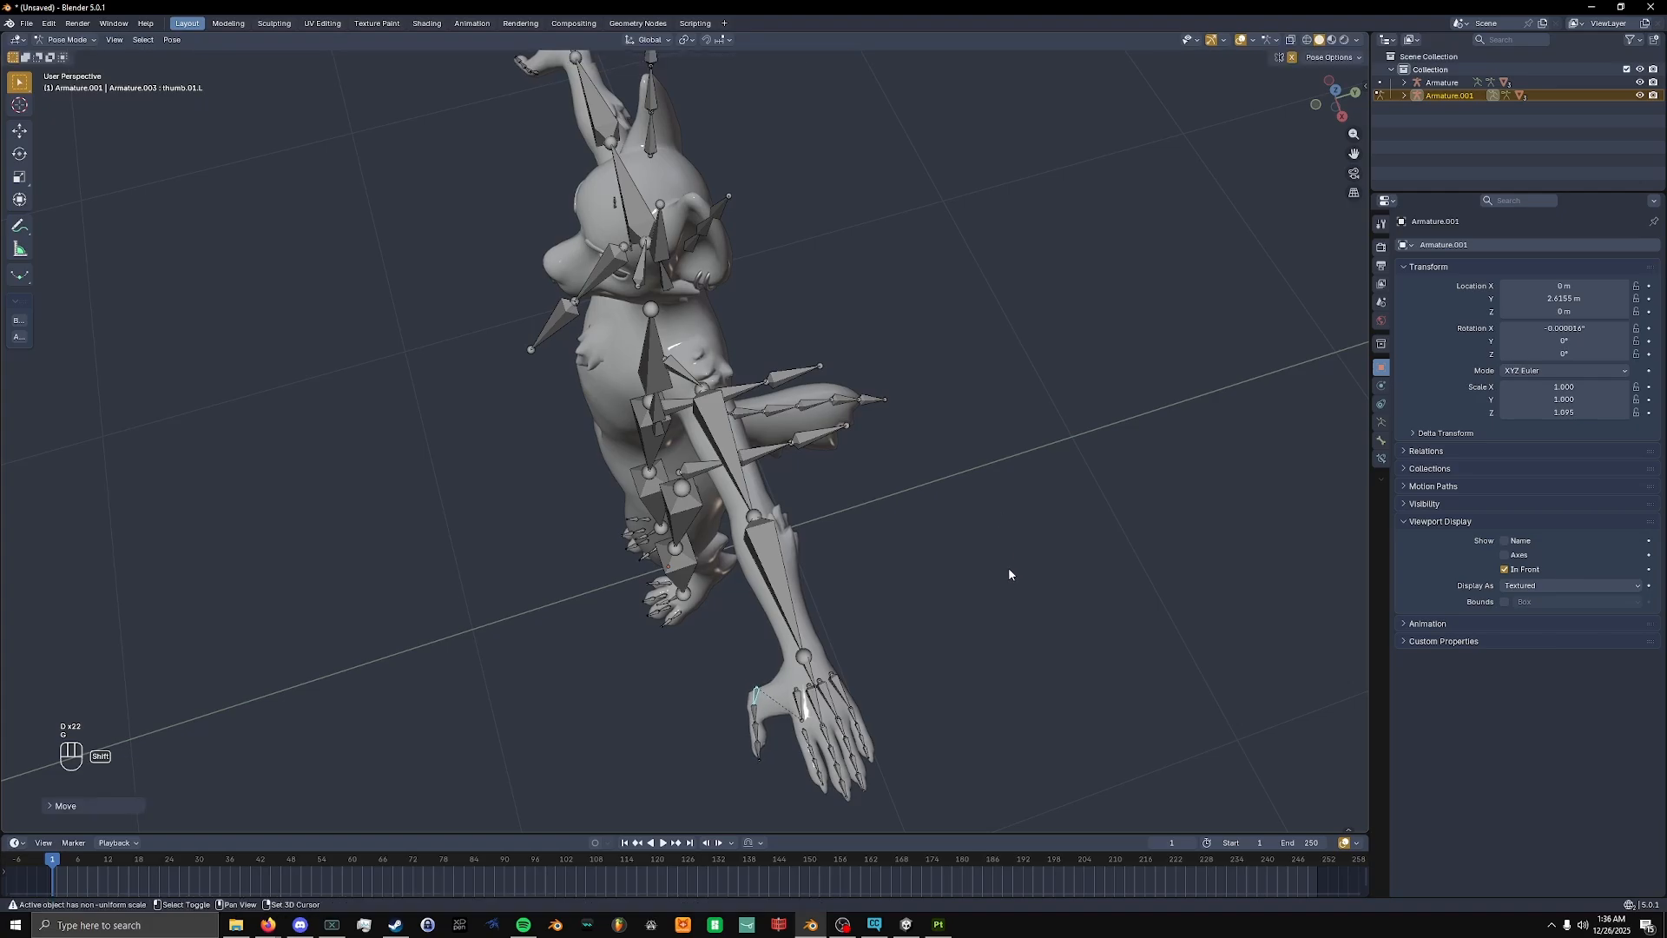
Rotate the left thumb's base bone outward and move it back closer to the palm.
shift+middle_drag(1008, 566, 942, 398)
scroll(942, 398, up, 5)
key(F1)
scroll(967, 422, down, 8)
key(r)
click(978, 575)
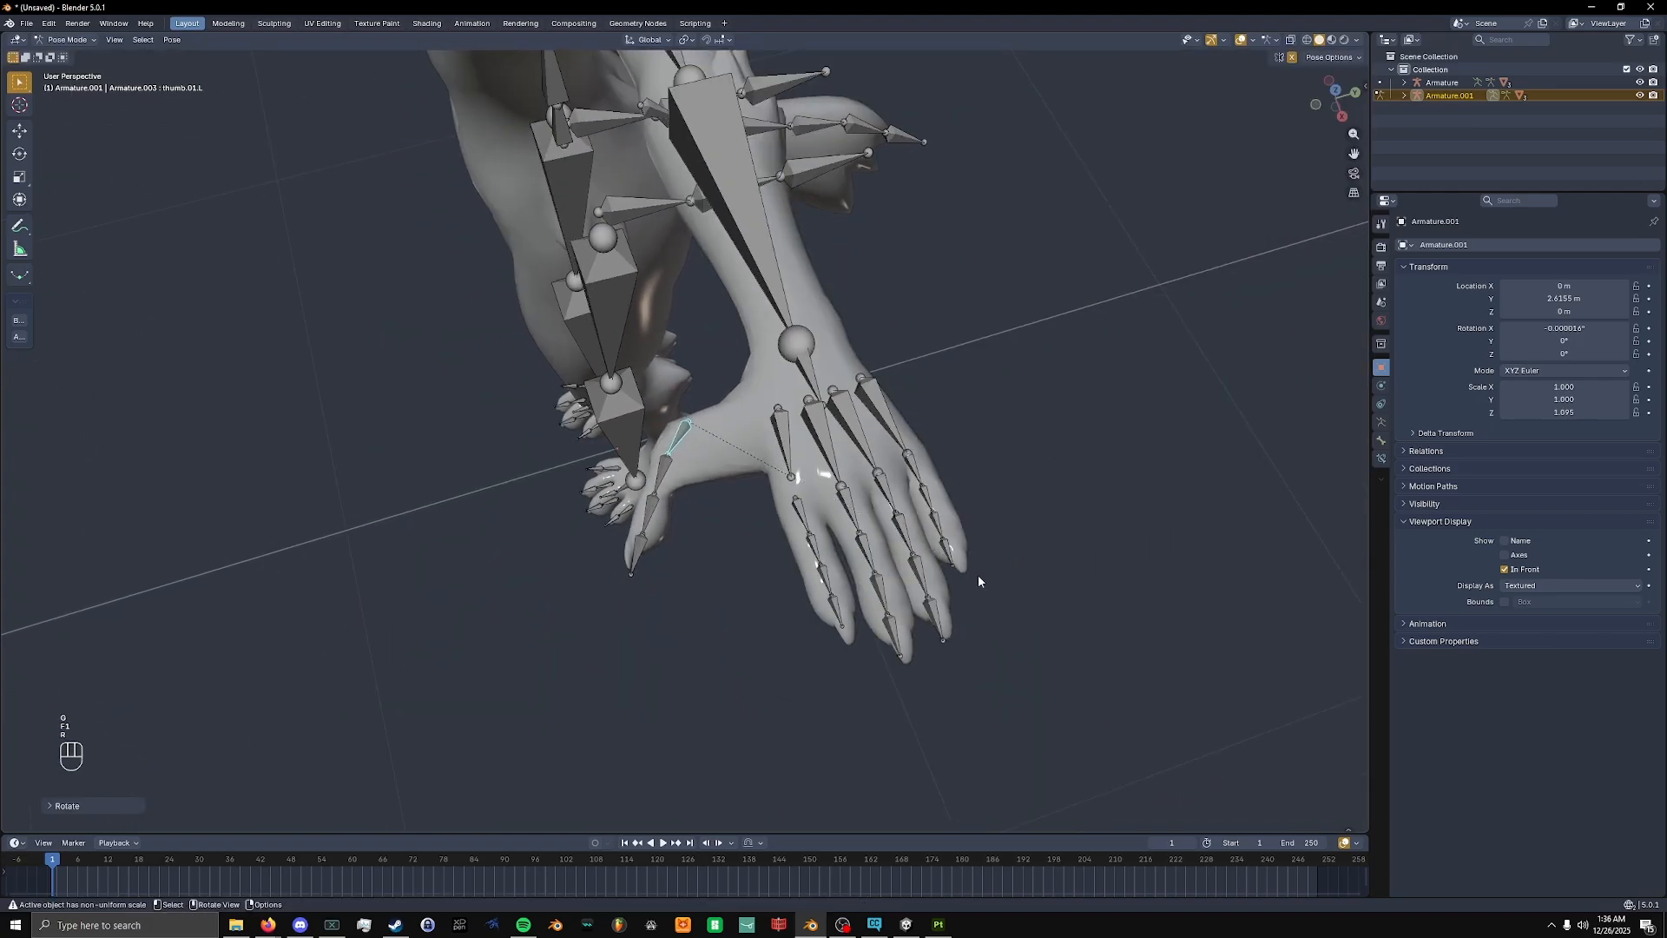
key(g)
click(1035, 547)
Rotate the left hand's index palm bone toward the thumb and the little-finger palm bone outward about the Z axis.
click(794, 448)
key(r)
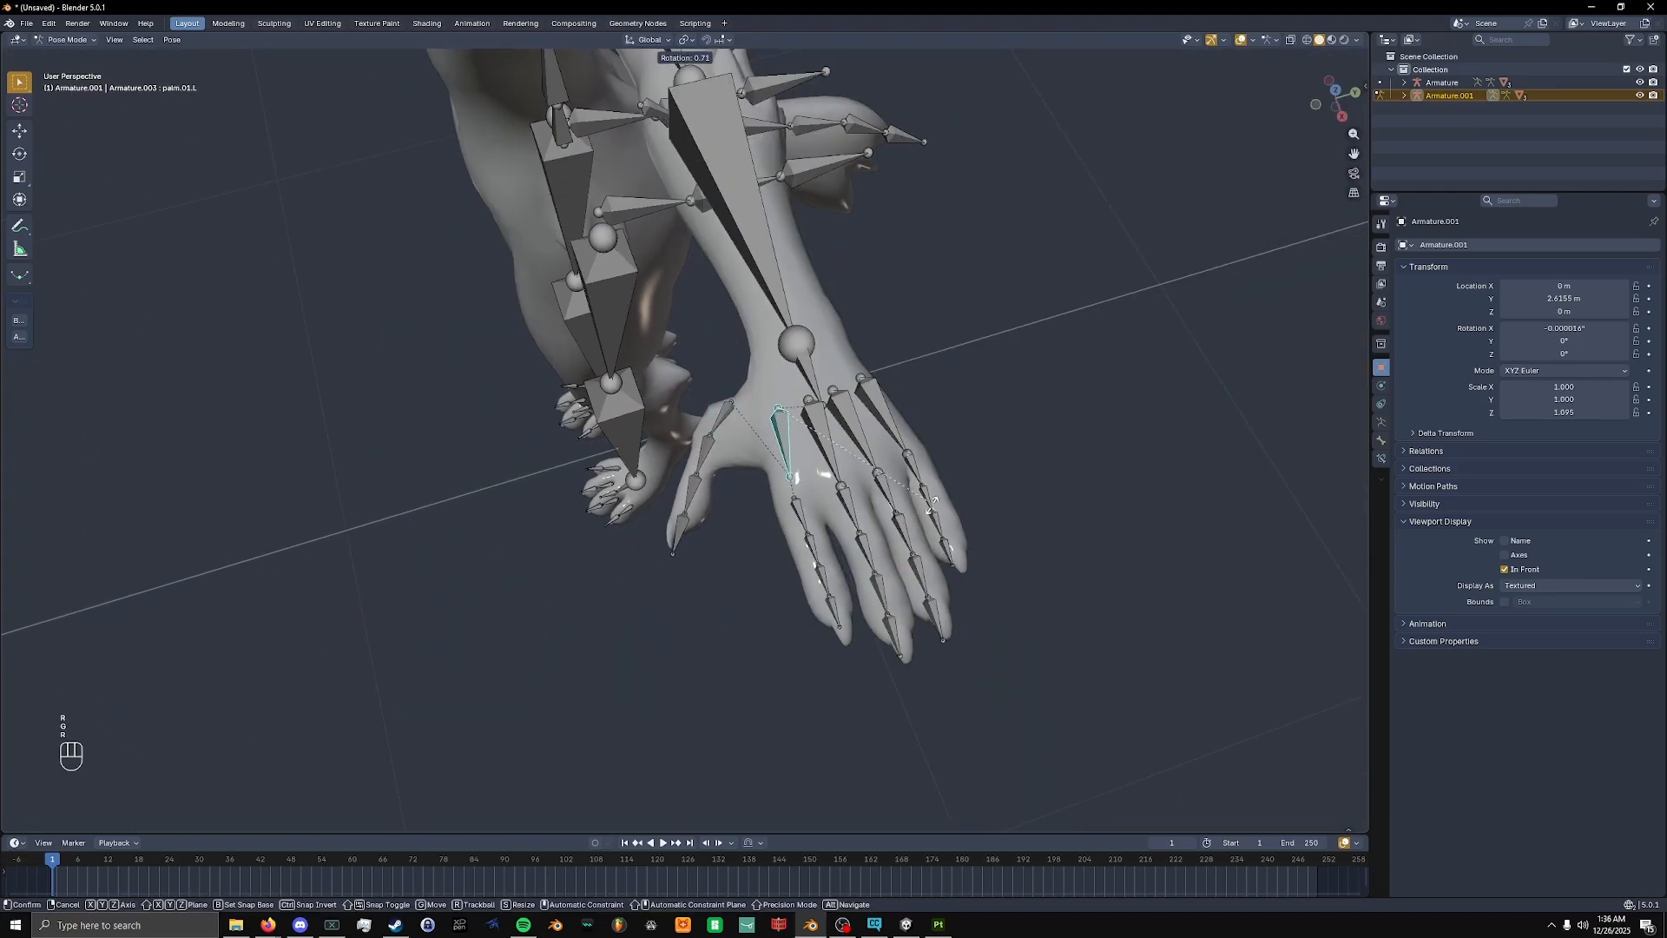
click(890, 416)
key(r)
key(y)
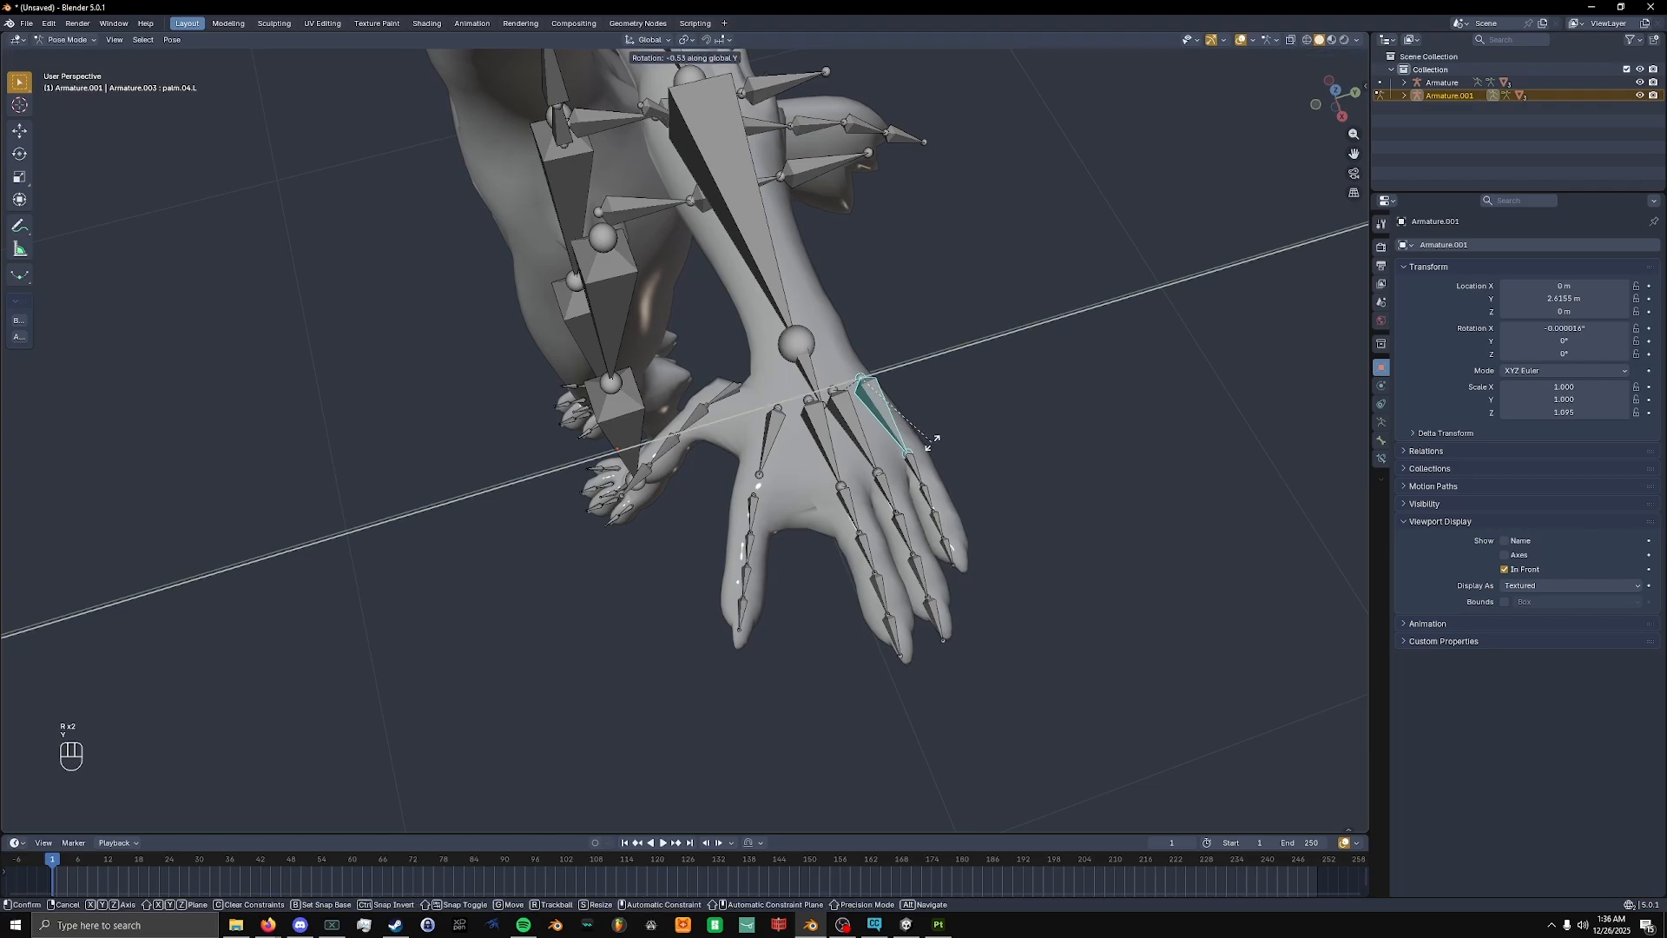
key(x)
key(z)
click(989, 415)
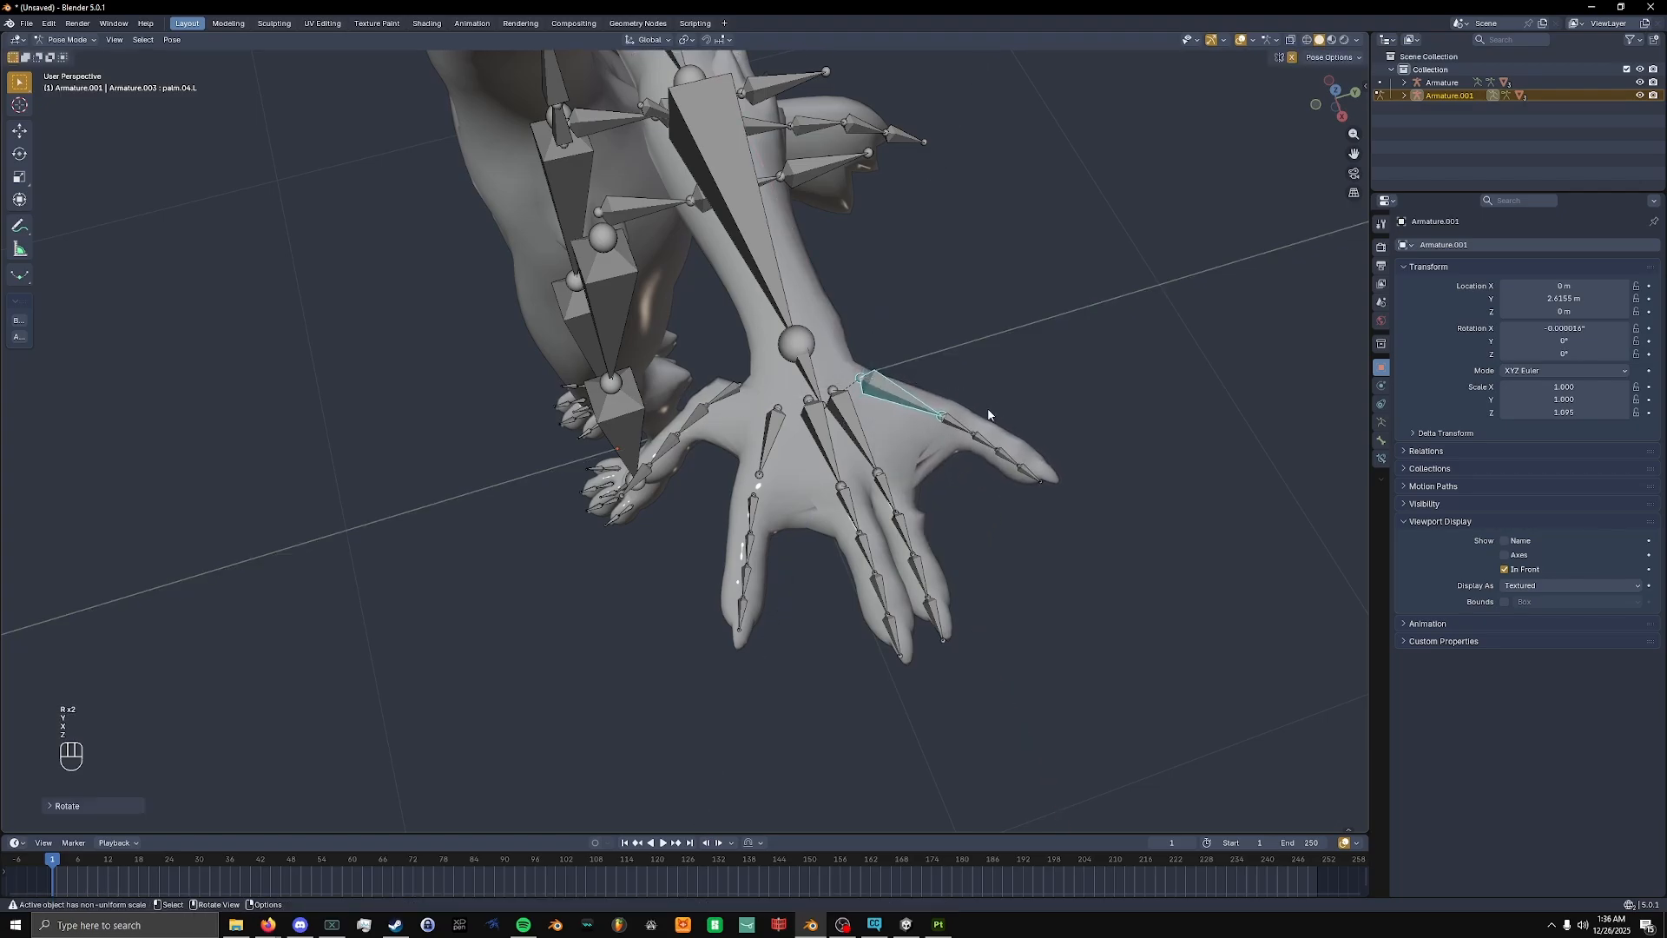
Rotate the two middle palm bones of the left hand about the Z axis to space the fingers evenly.
key(r)
key(z)
click(1096, 456)
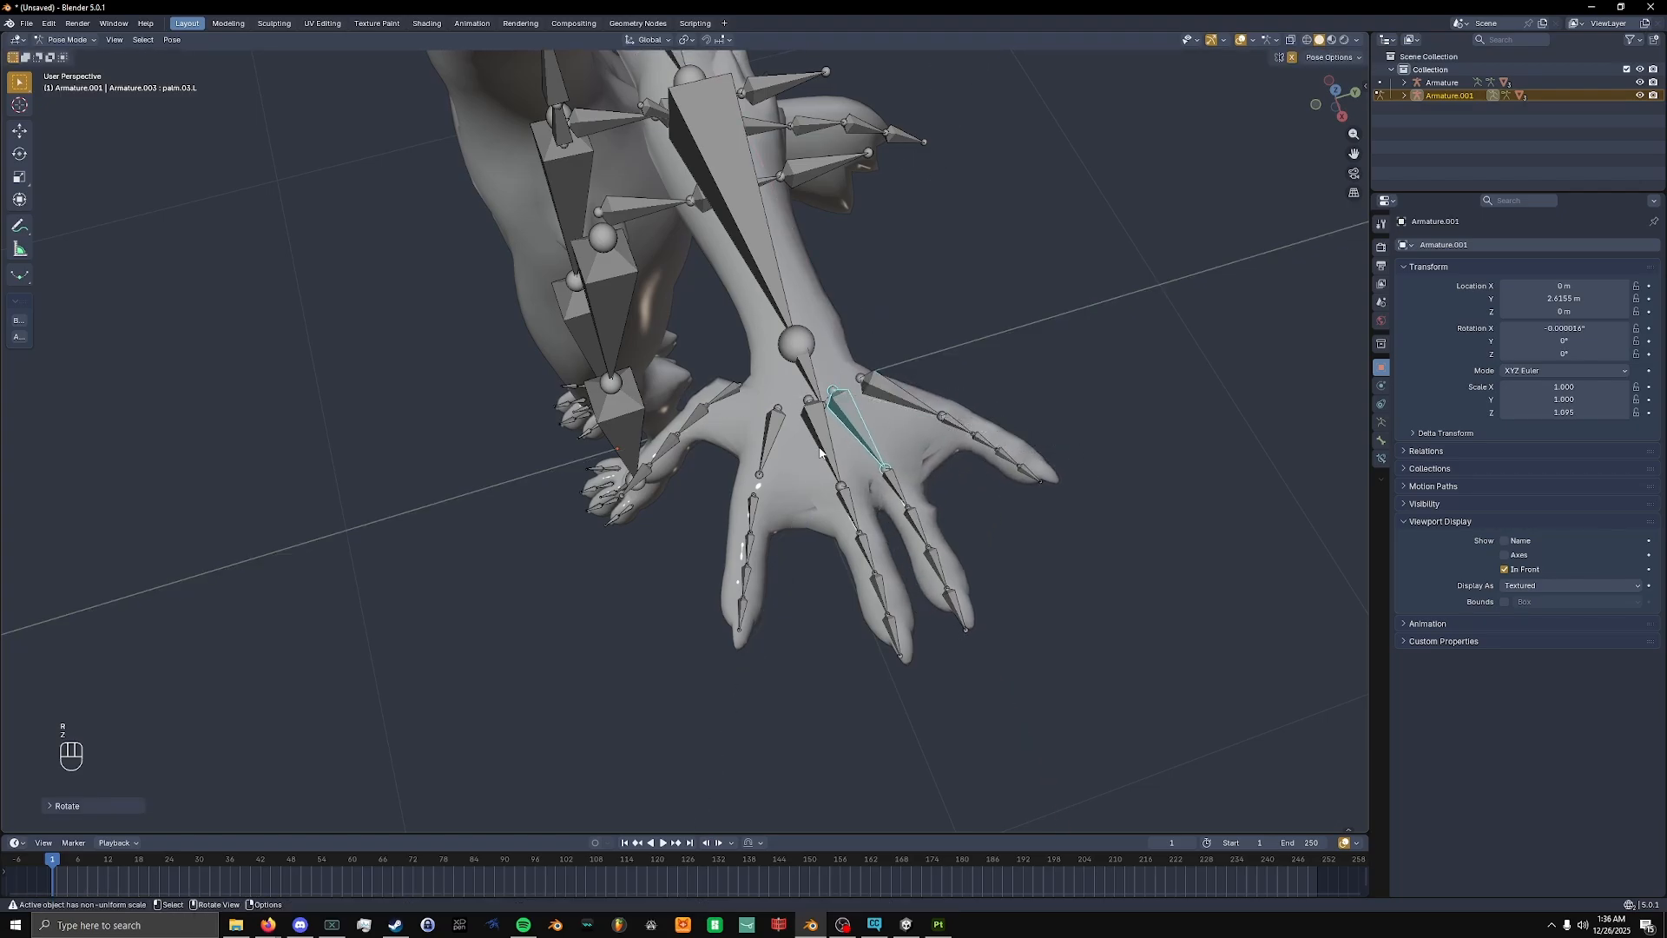
click(825, 438)
key(r)
key(z)
click(984, 484)
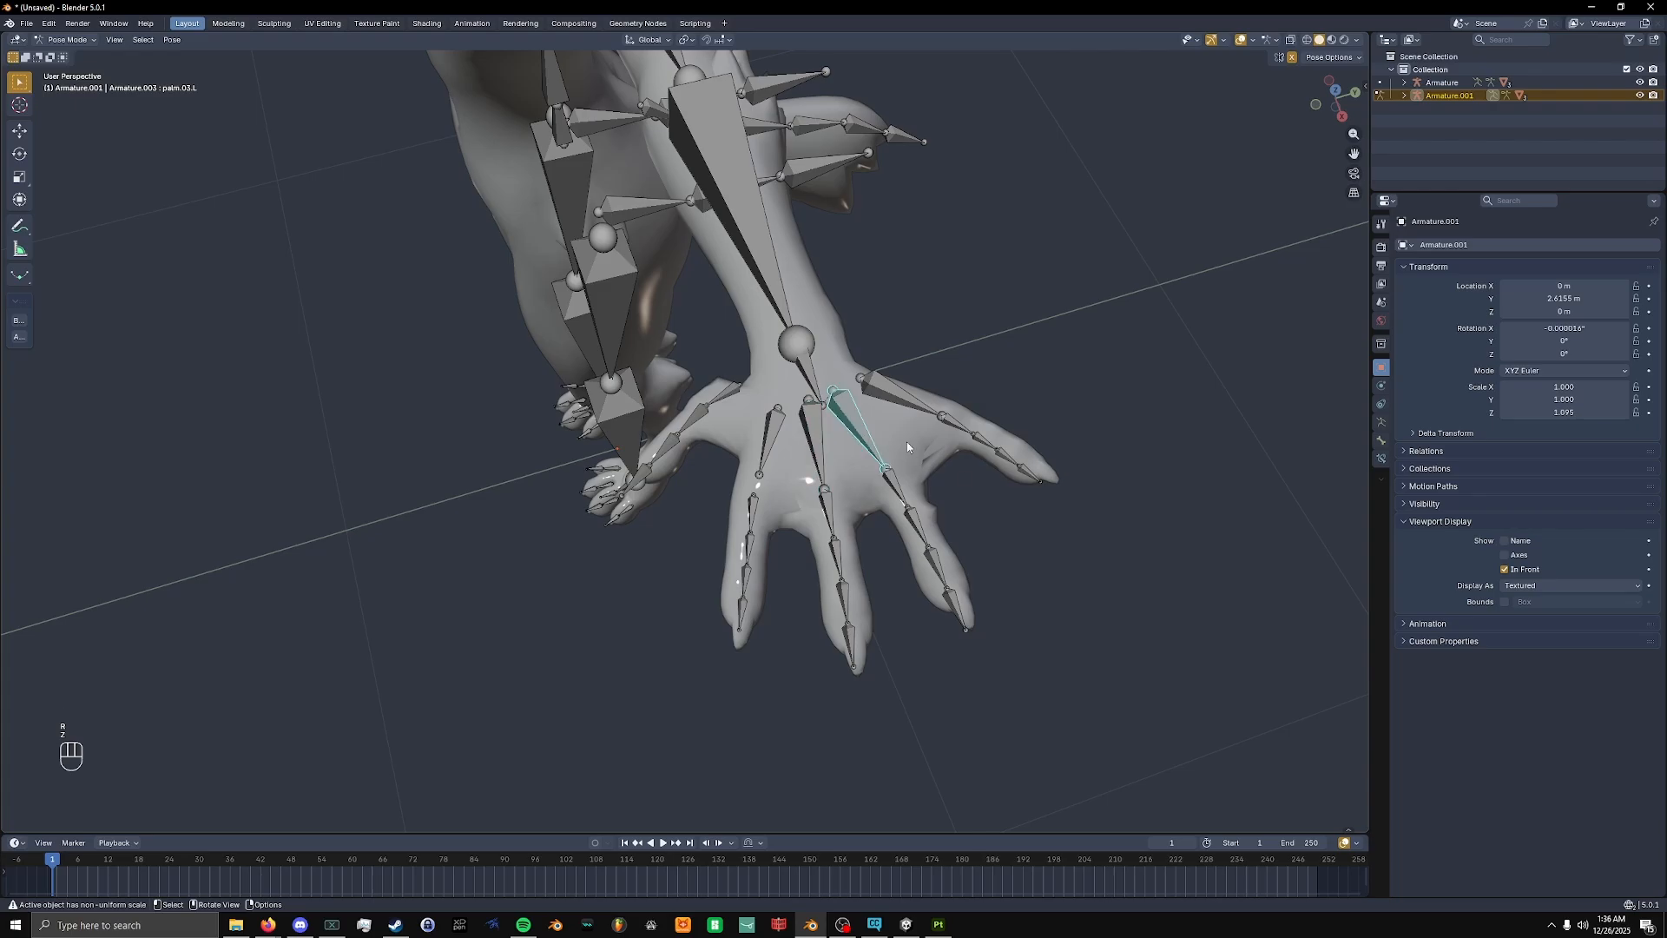
Leave Pose Mode and inspect the spread fingers on both hands against the full body.
click(946, 453)
middle_drag(946, 453, 1132, 522)
key(ctrl+Tab)
middle_drag(993, 504, 721, 401)
click(983, 609)
click(722, 406)
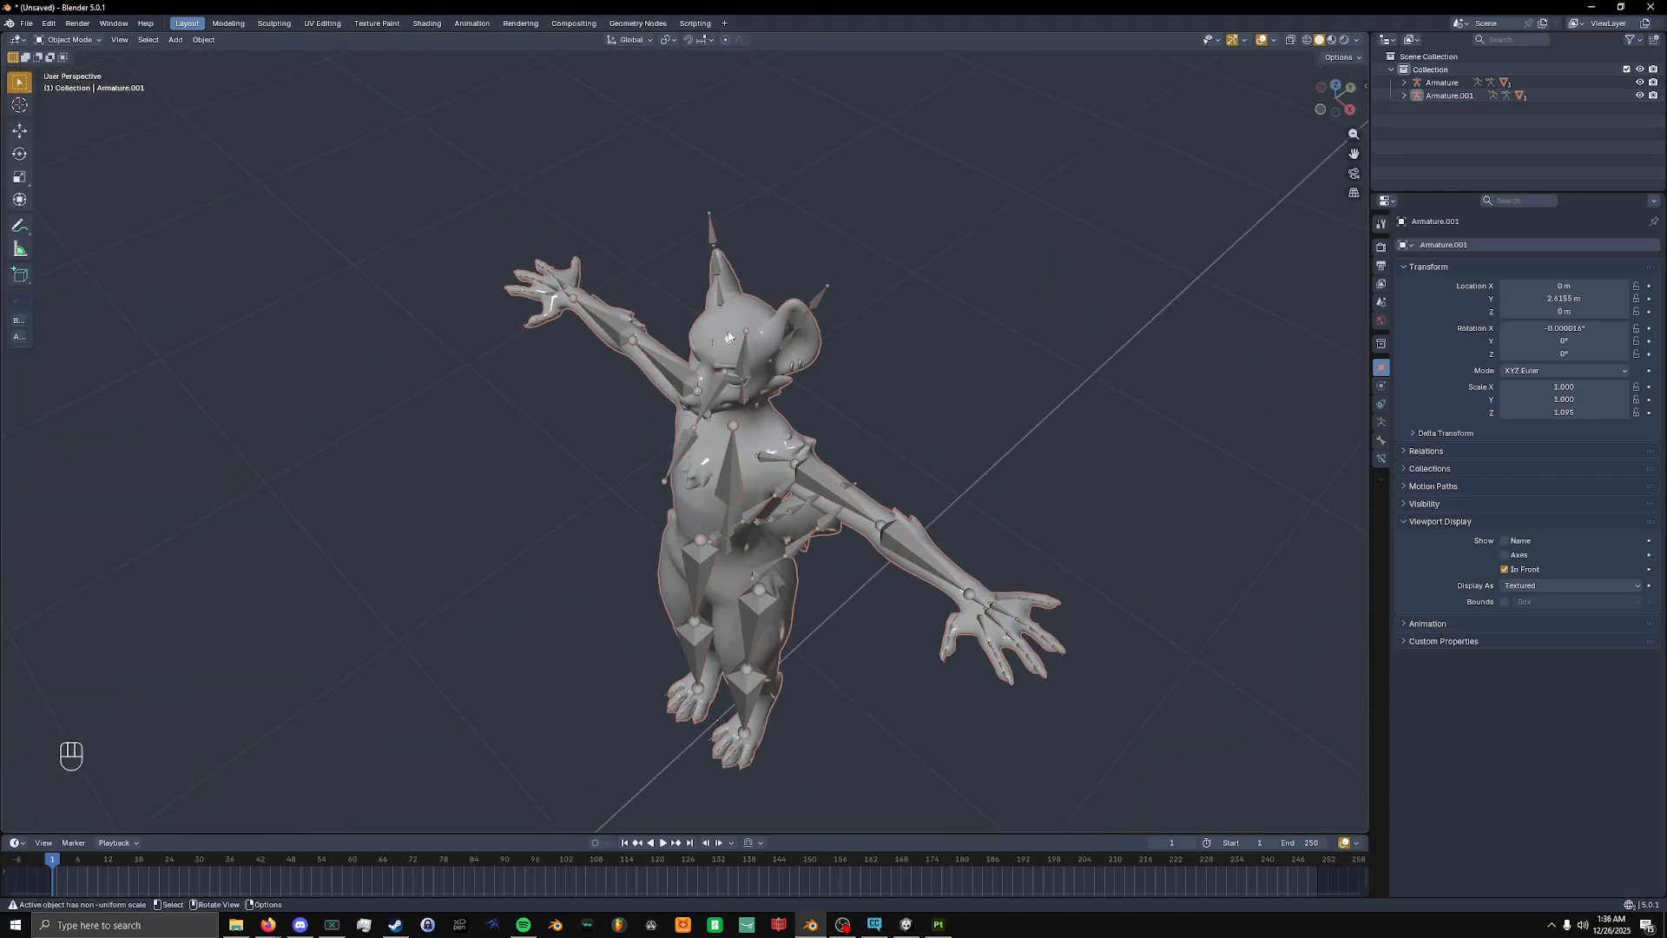
scroll(726, 331, down, 2)
Put the copied armature into Pose Mode and try to open the mouth by rotating the Jaw bone about the X axis.
key(ctrl+Tab)
click(594, 328)
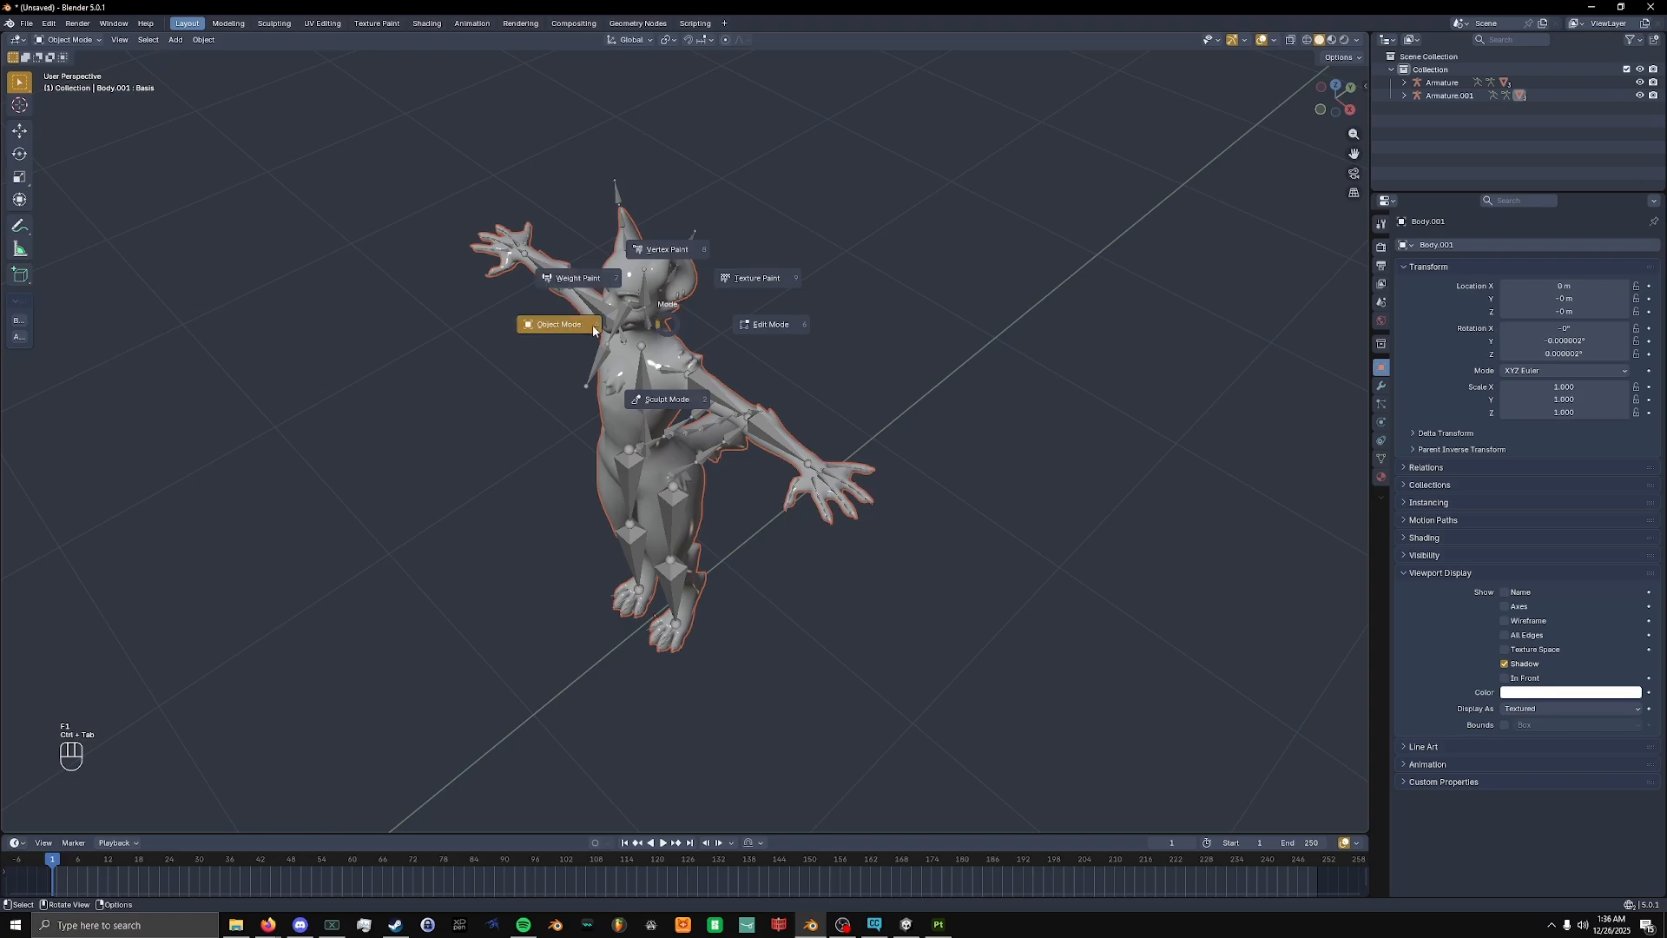
click(623, 344)
key(ctrl+Tab)
middle_drag(623, 344, 634, 230)
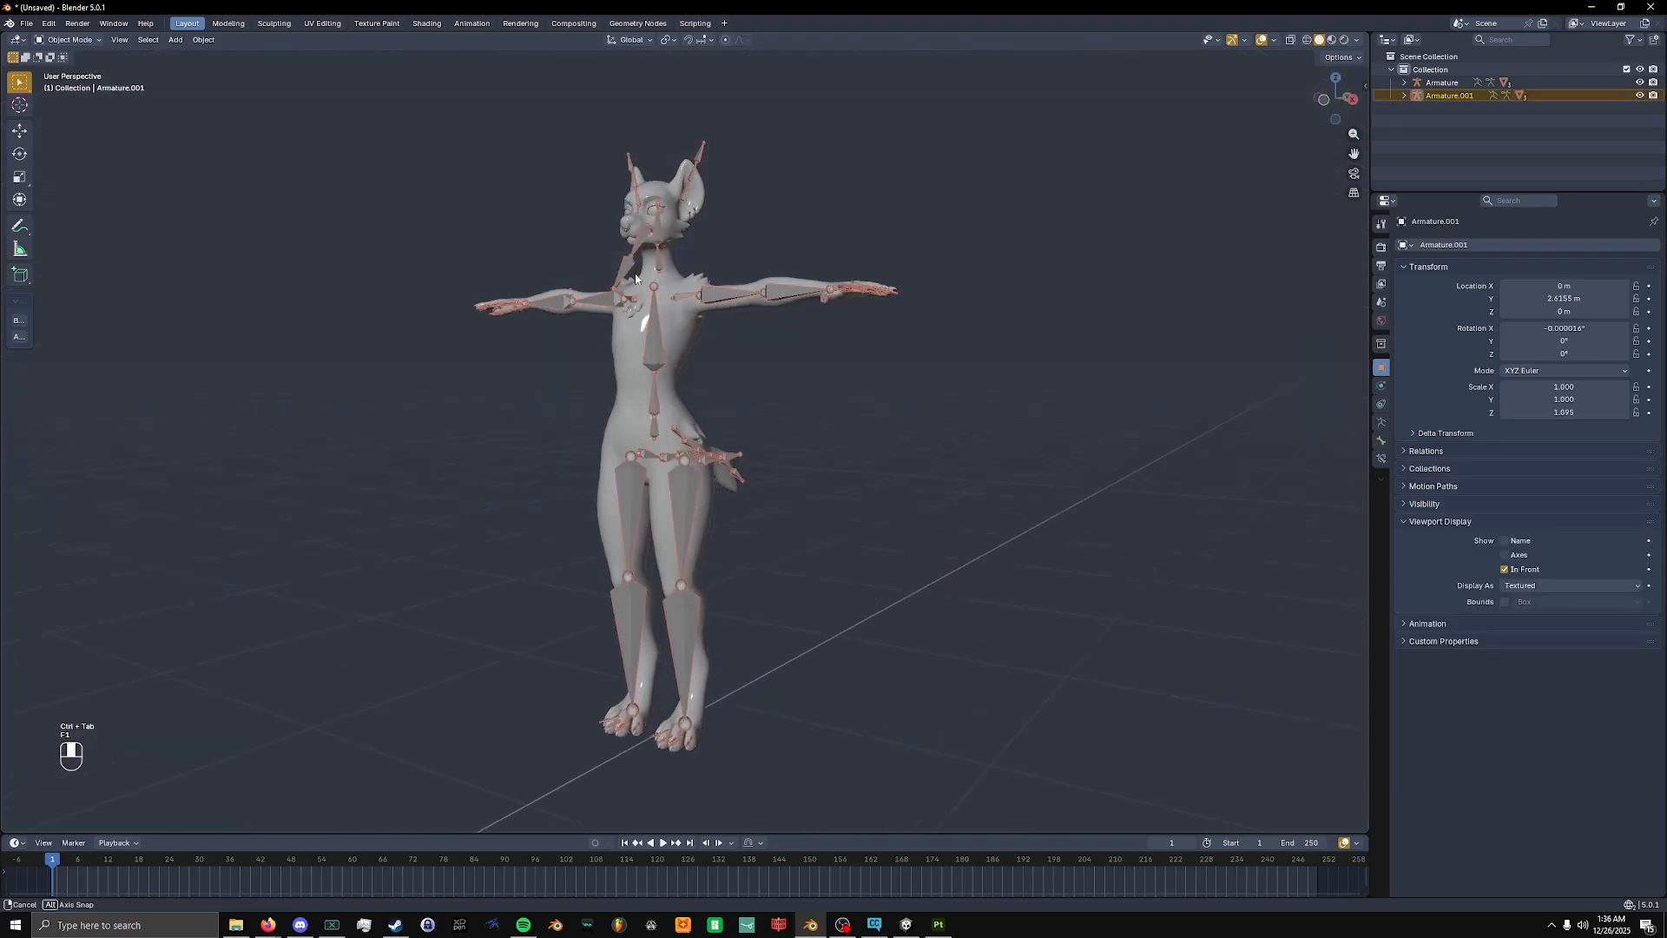
click(647, 243)
scroll(647, 244, up, 8)
key(g)
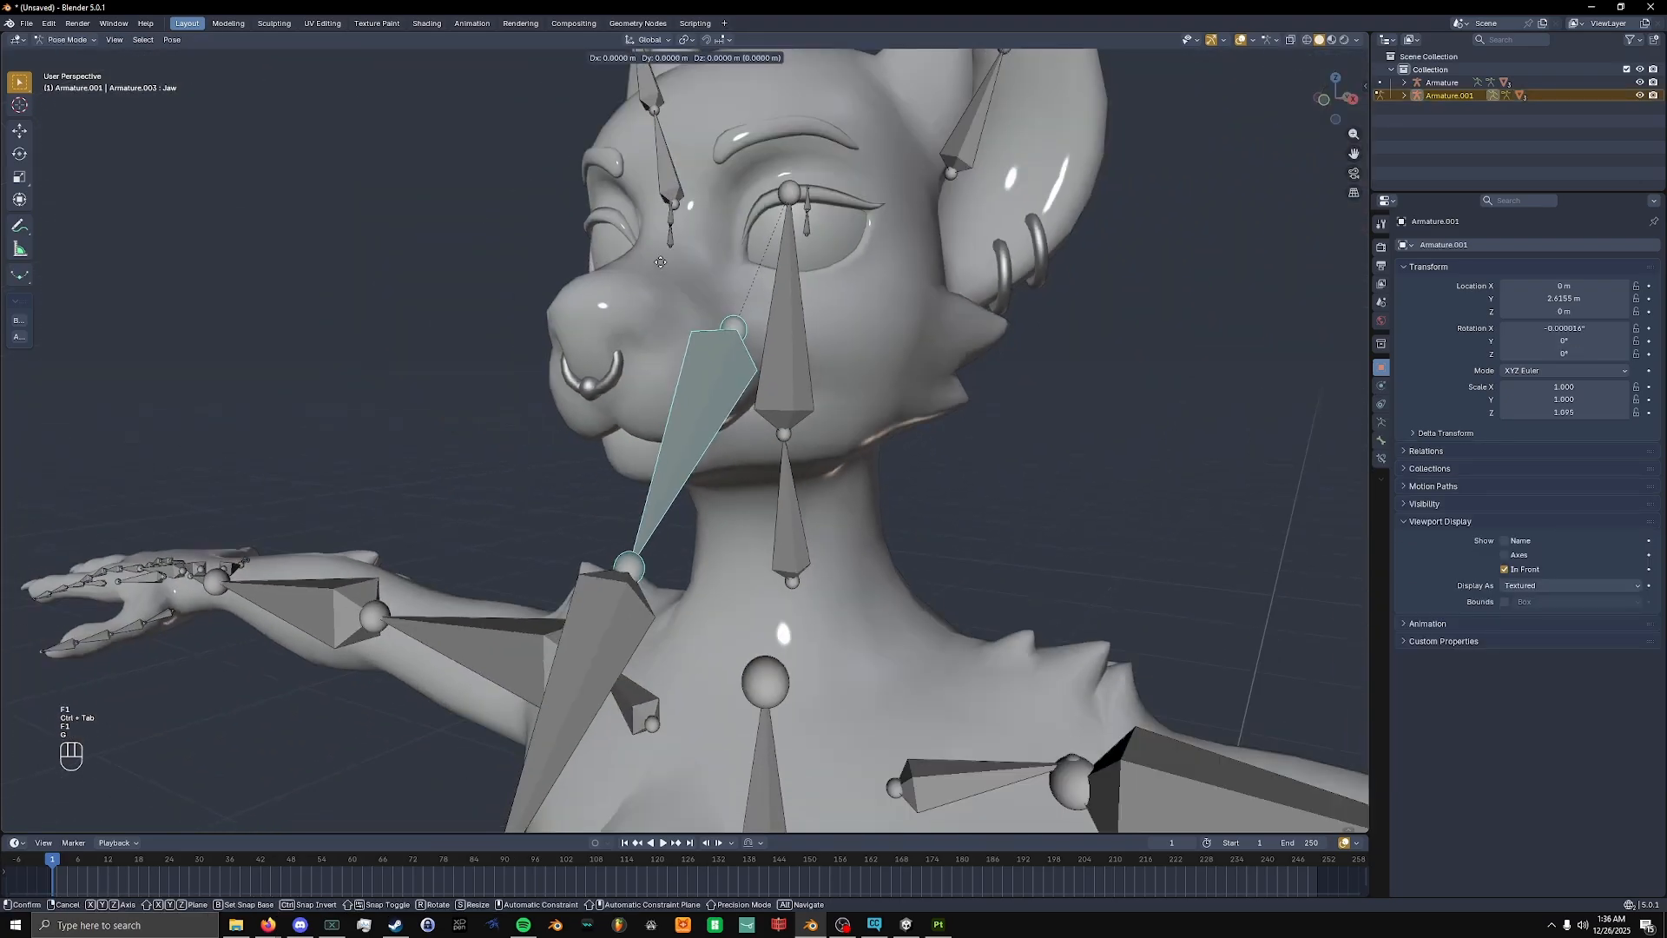
key(z)
middle_drag(660, 380, 870, 381)
key(r)
key(x)
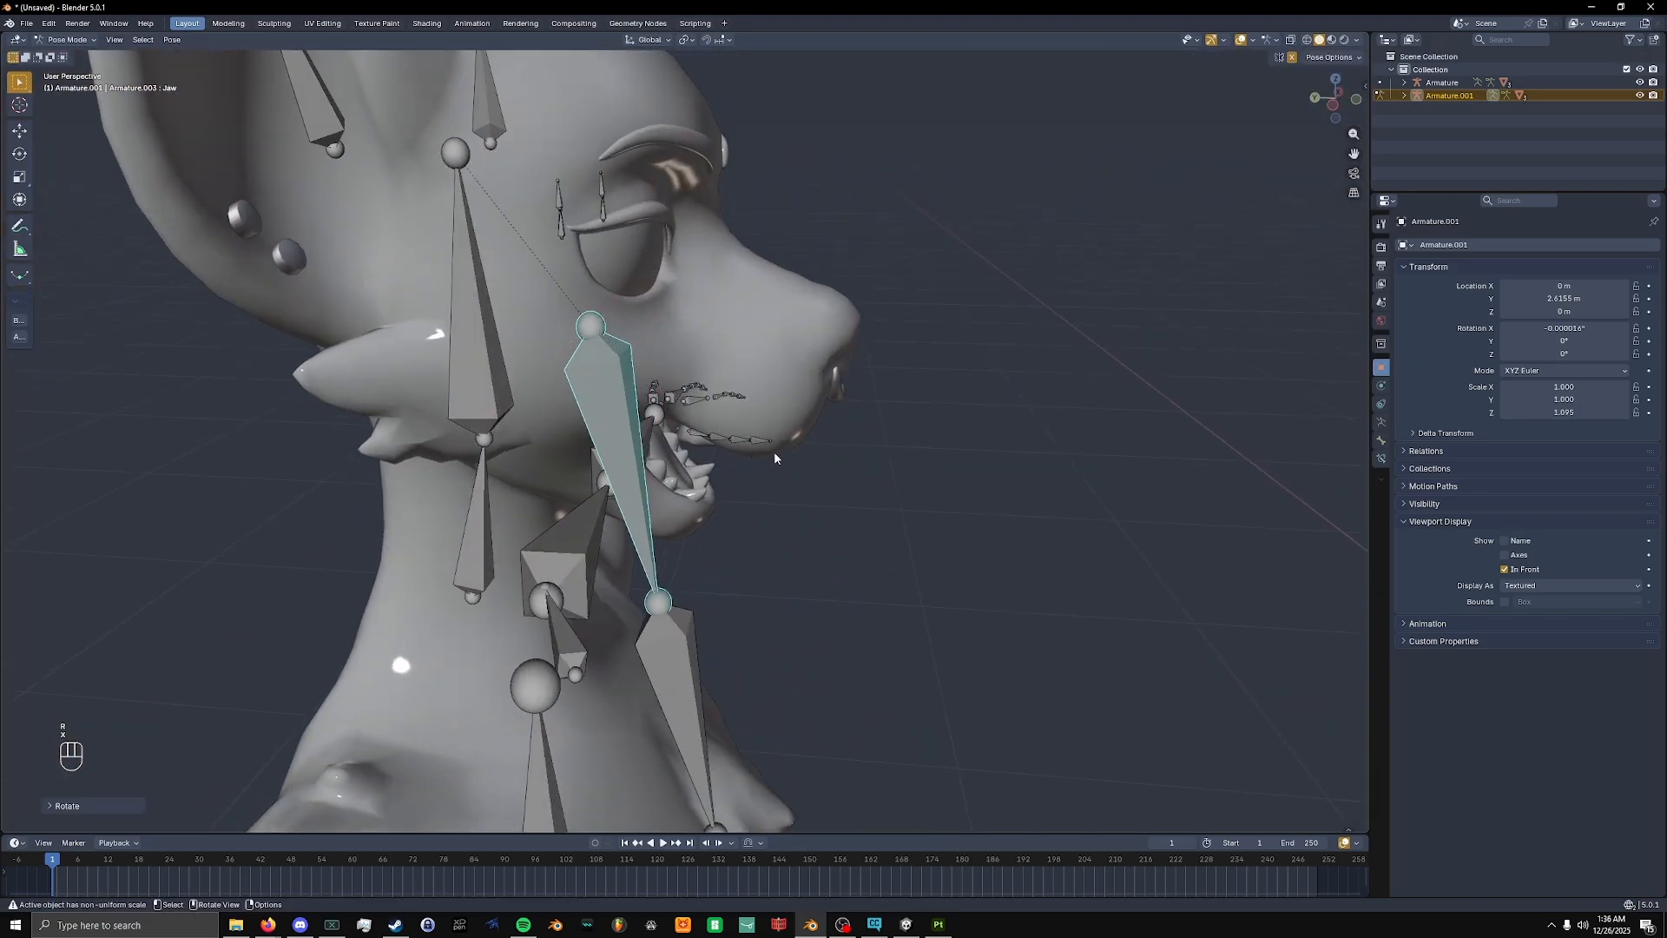
middle_drag(773, 451, 851, 361)
click(839, 337)
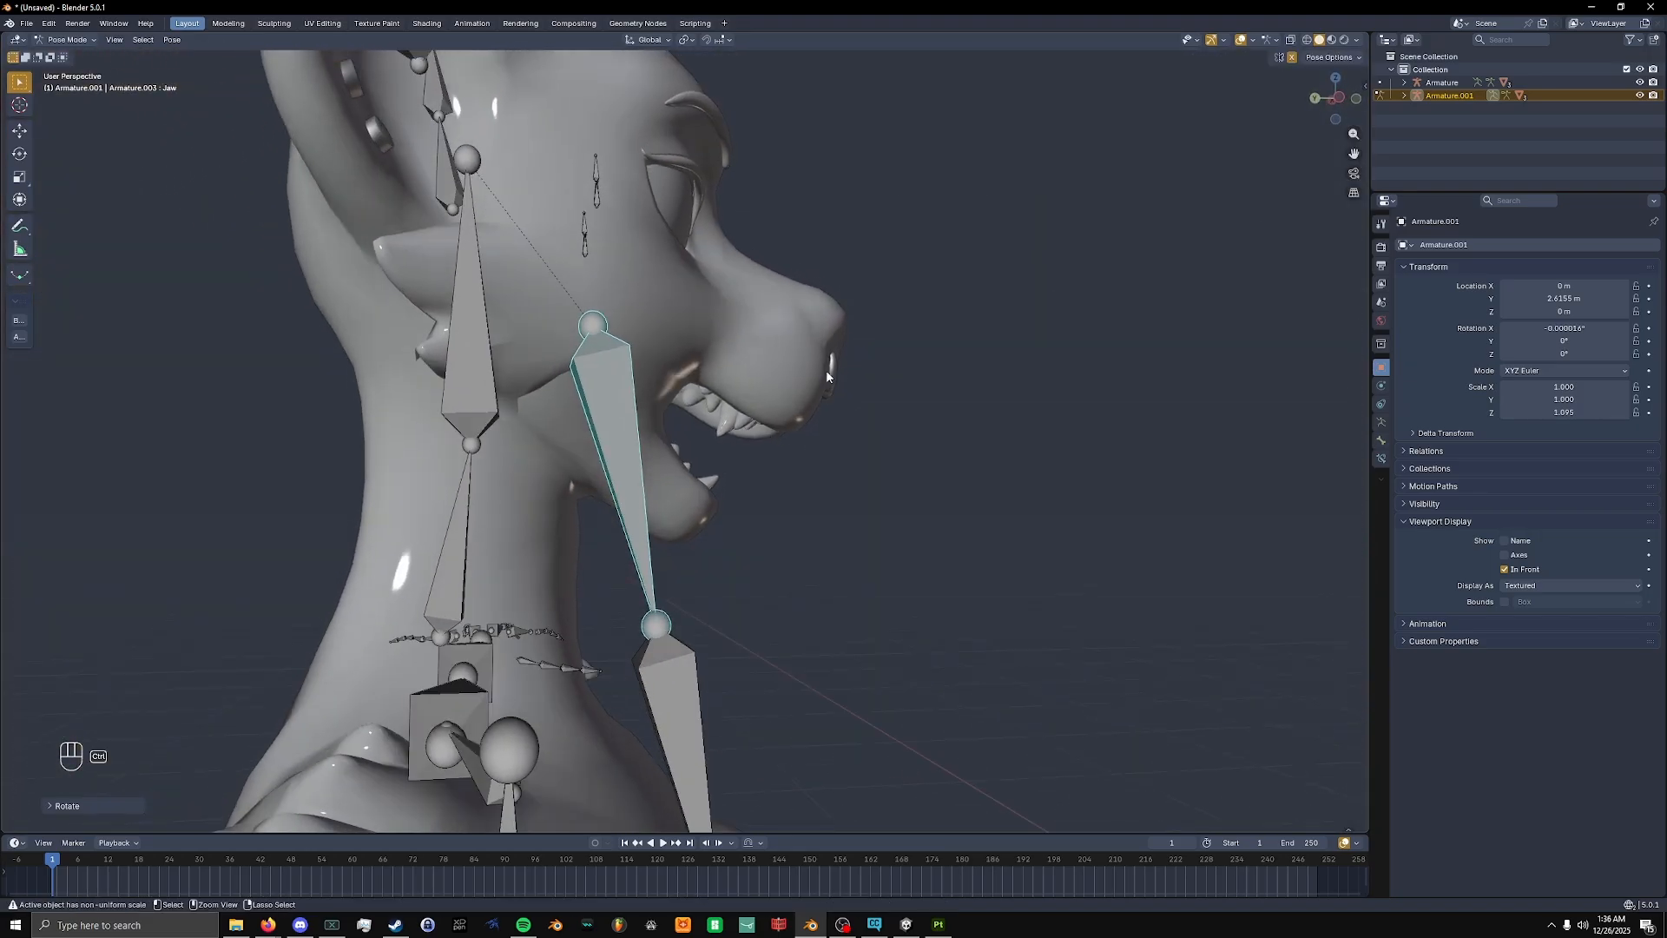
Undo the Jaw bone's rotation.
key(ctrl+Tab)
key(ctrl+z)
key(ctrl+z)
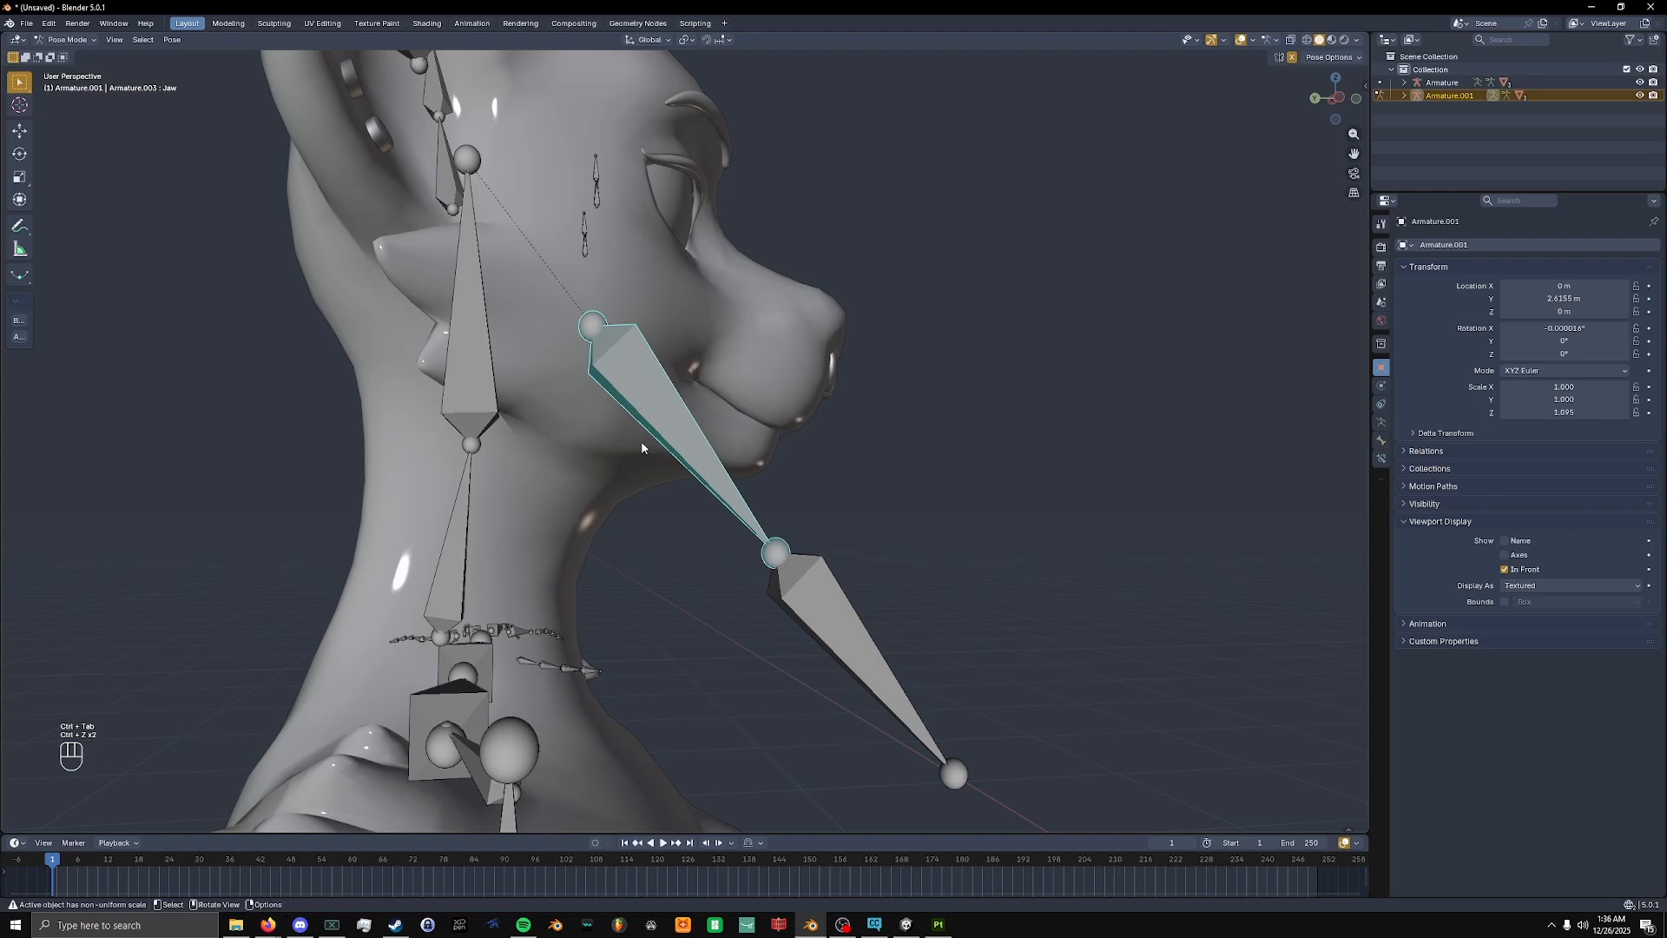
Return the copied armature to Object Mode and select its body mesh.
key(ctrl+Tab)
key(Tab)
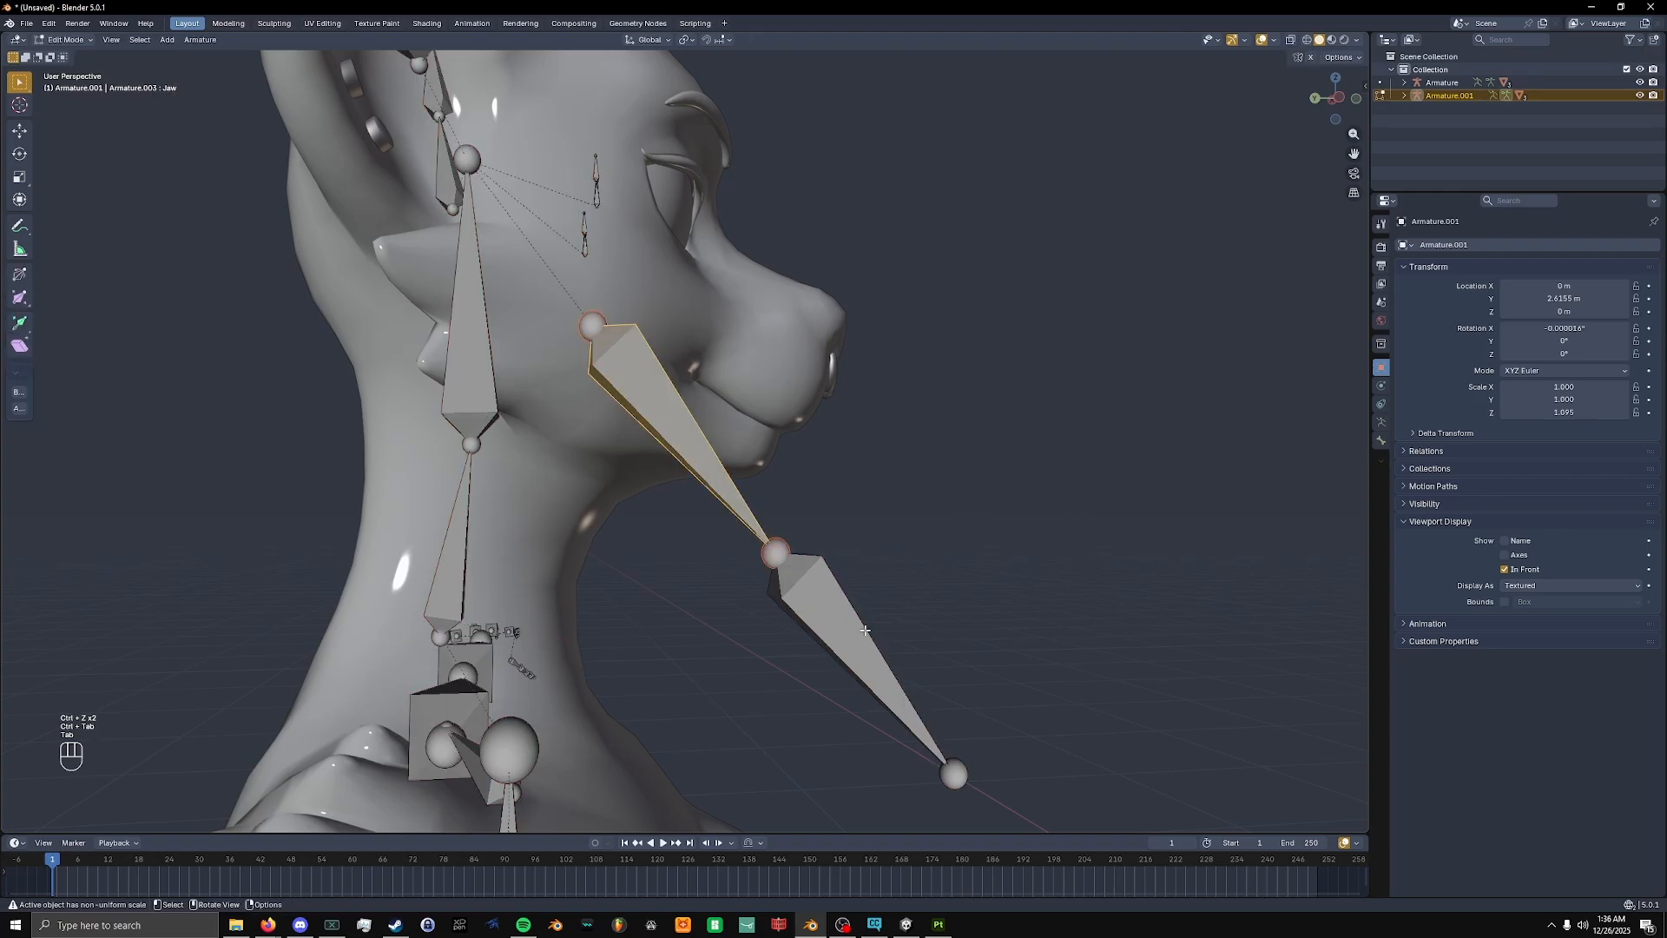
click(790, 540)
click(816, 382)
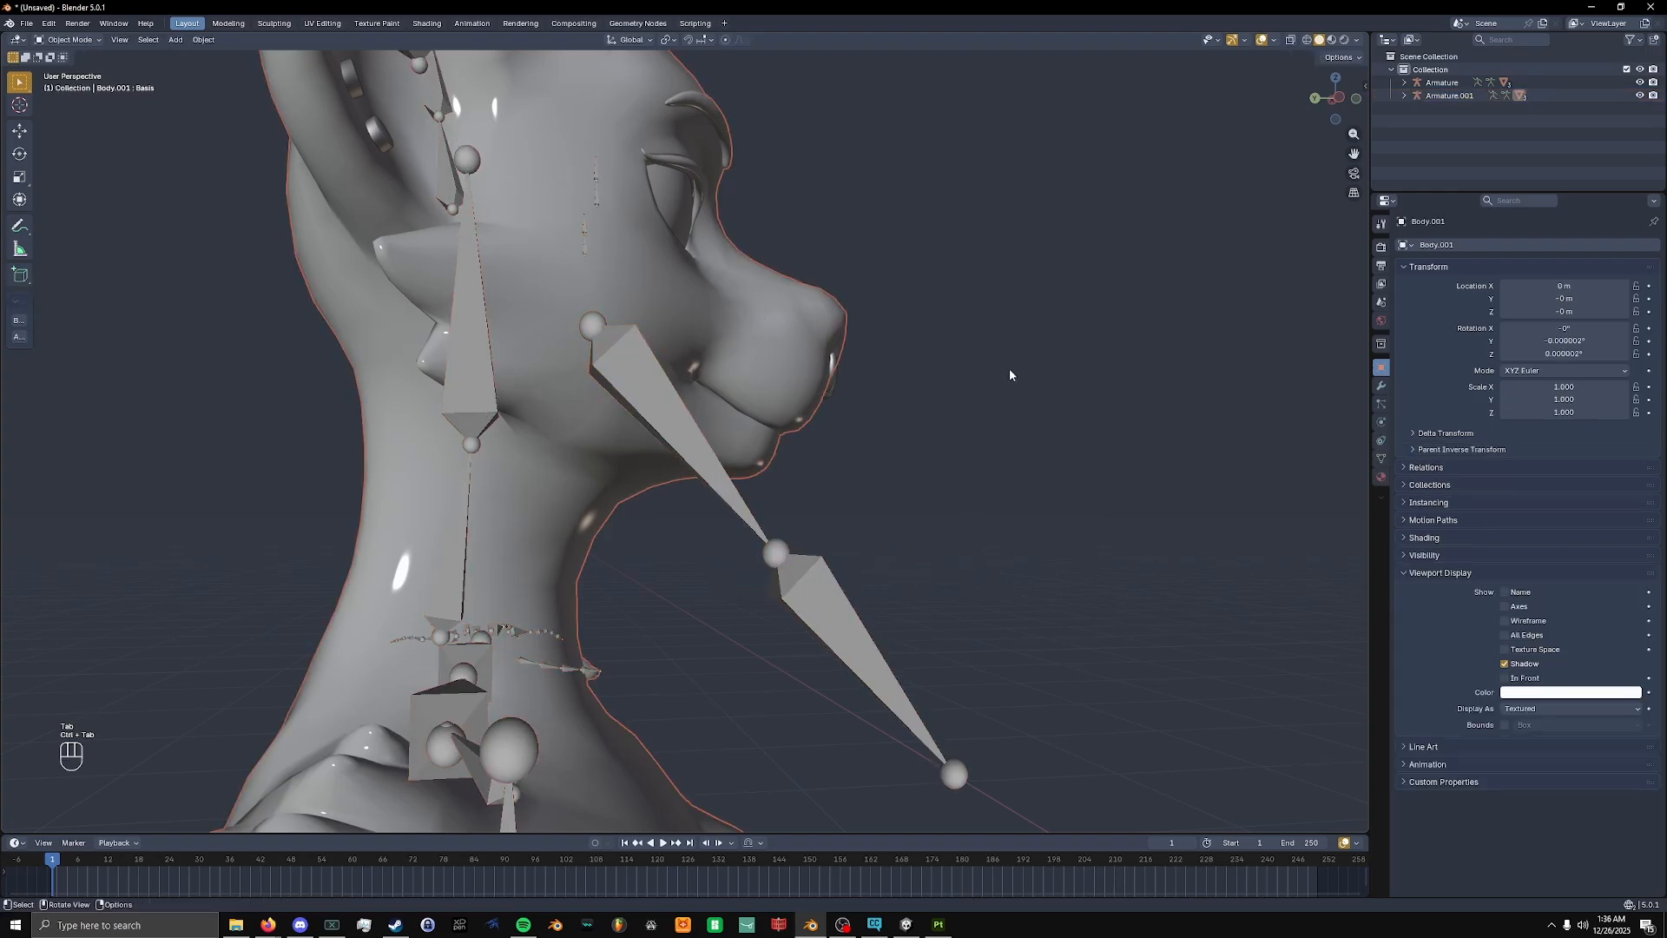
middle_drag(1009, 369, 951, 450)
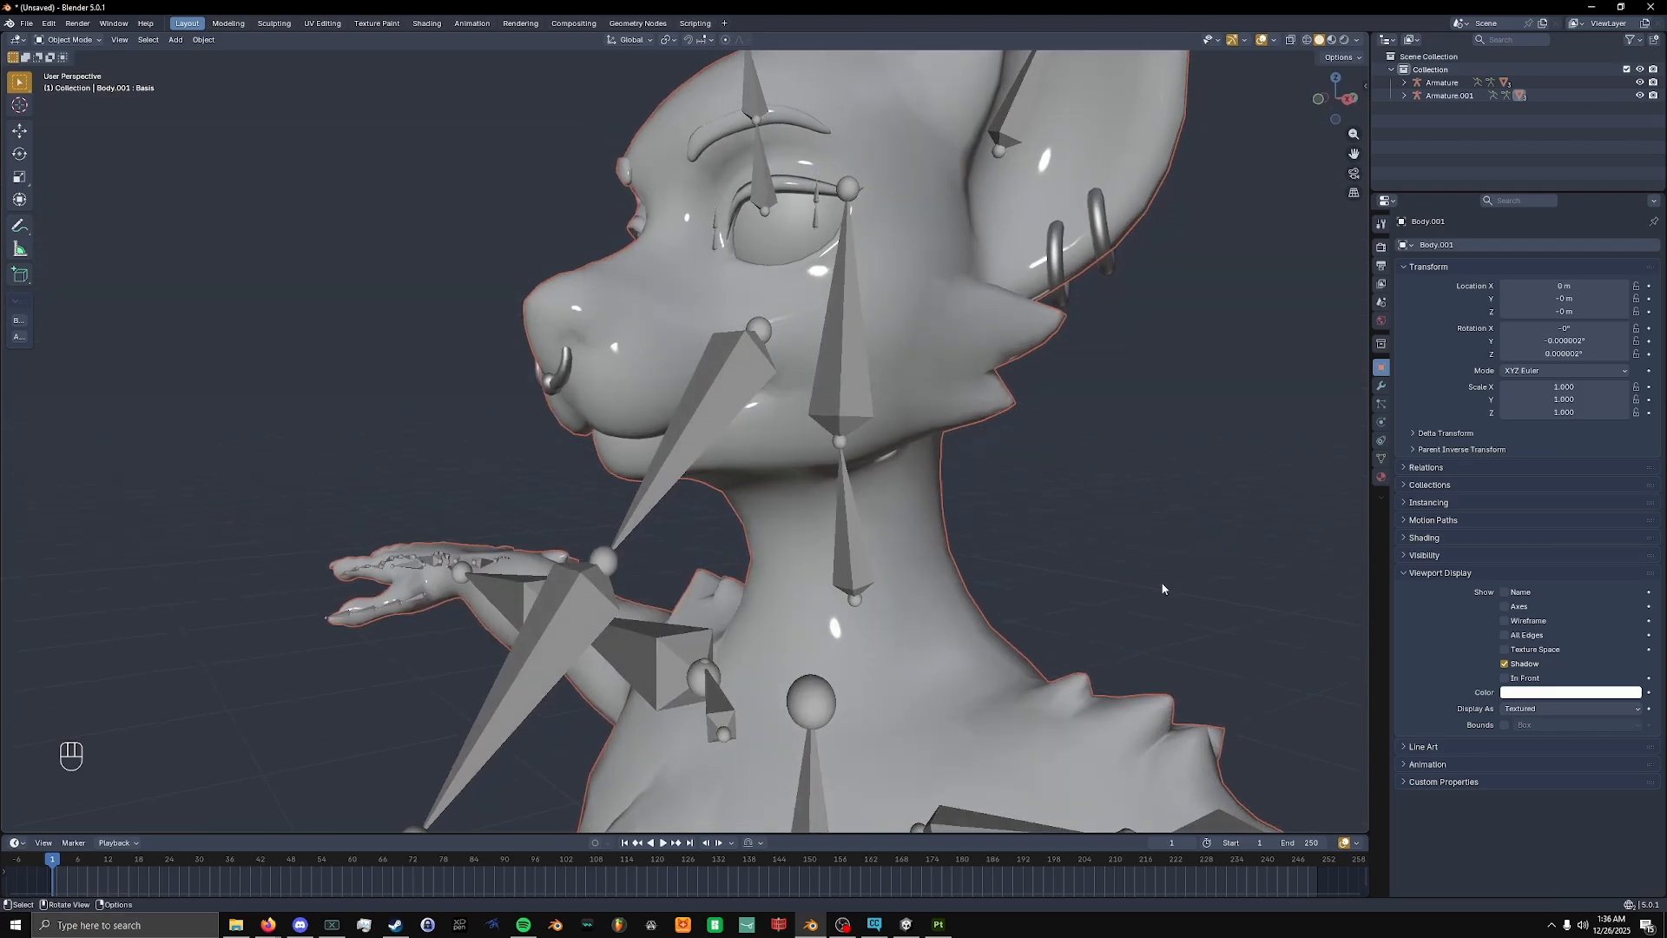
Switch to Unity and look through the Body's blend shapes, trying vrc.v_aa on the avatar's mouth, and return to Blender.
click(907, 924)
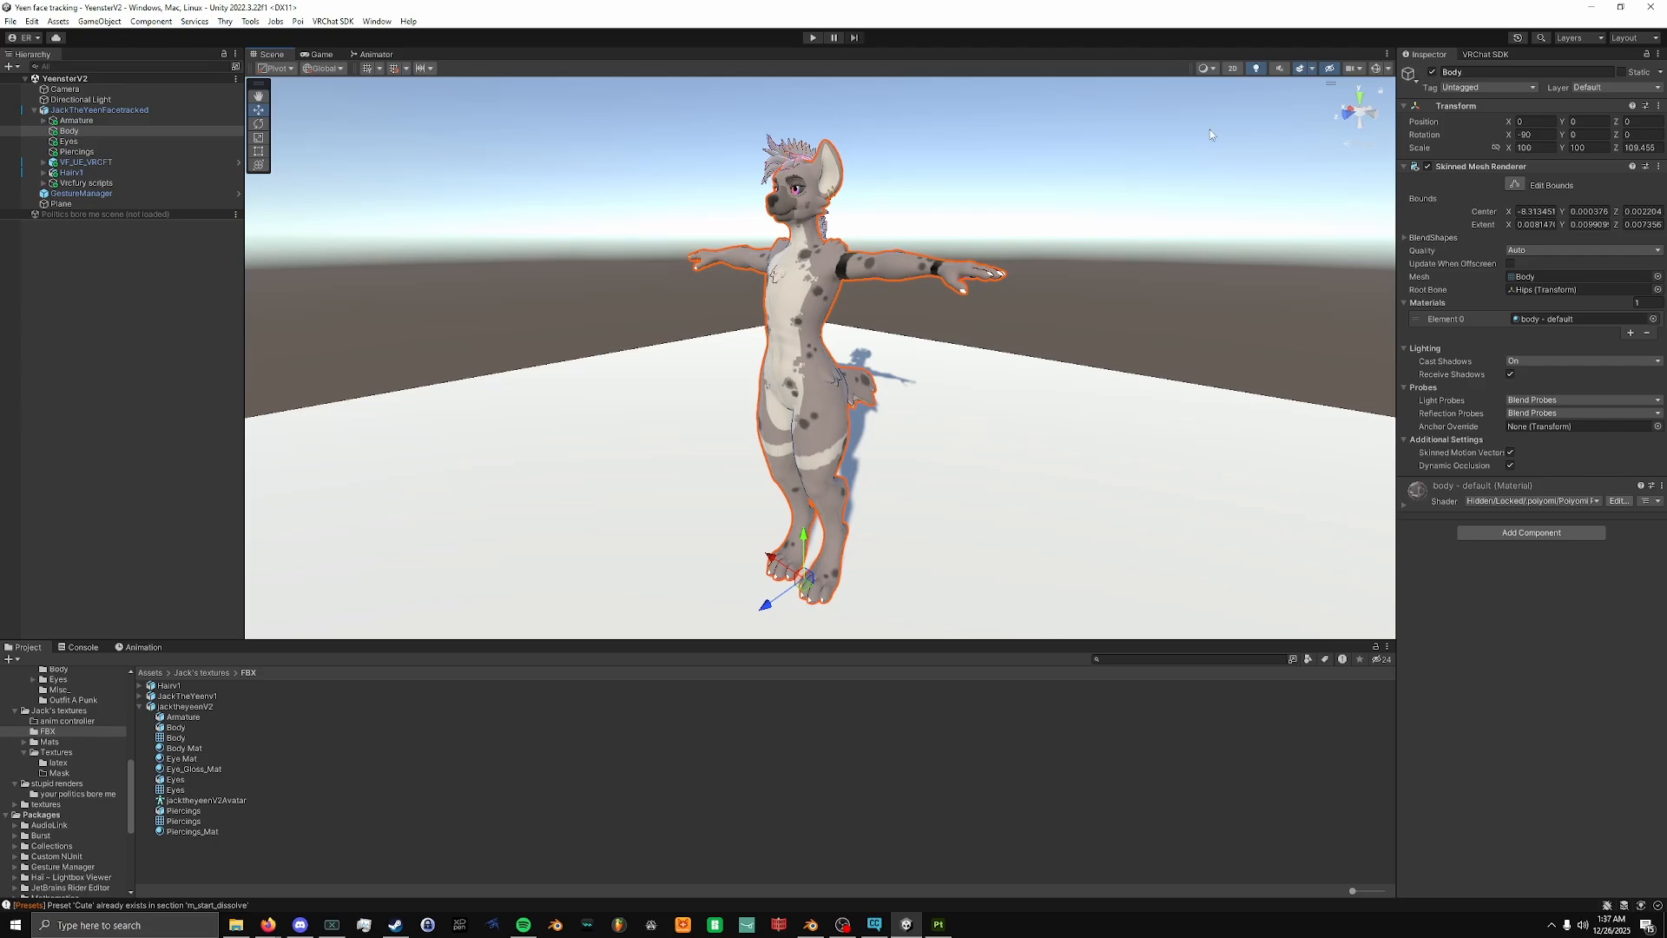
alt+drag(1211, 134, 1057, 157)
click(1405, 238)
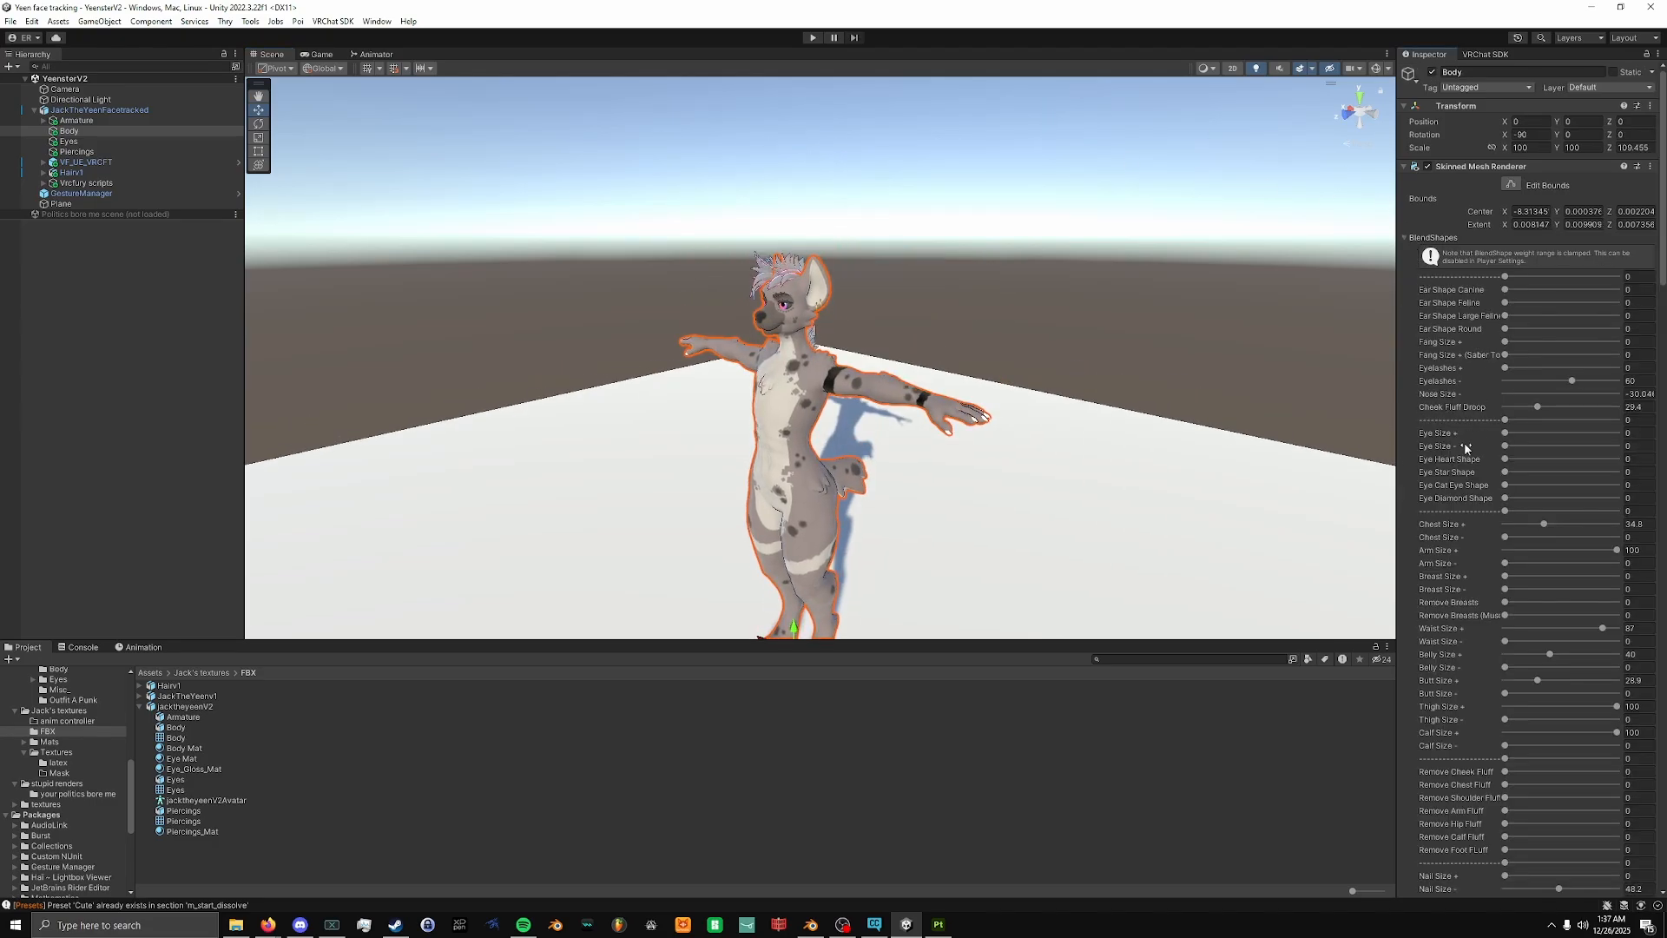
scroll(1466, 447, down, 10)
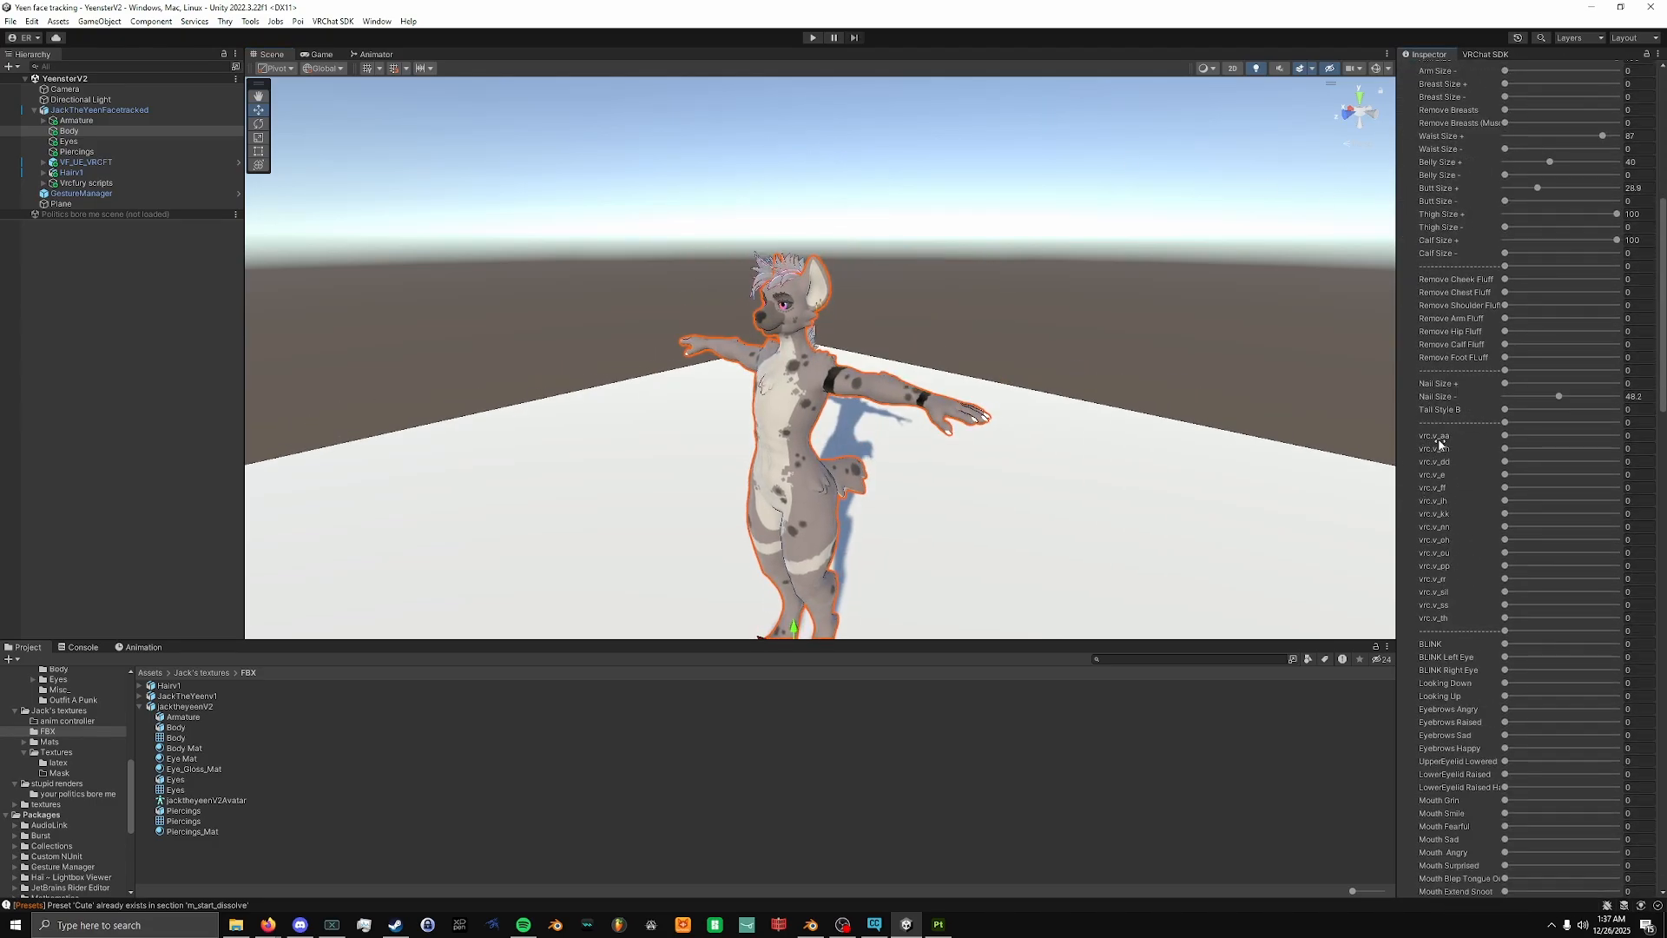
alt+drag(920, 321, 855, 273)
scroll(882, 287, up, 8)
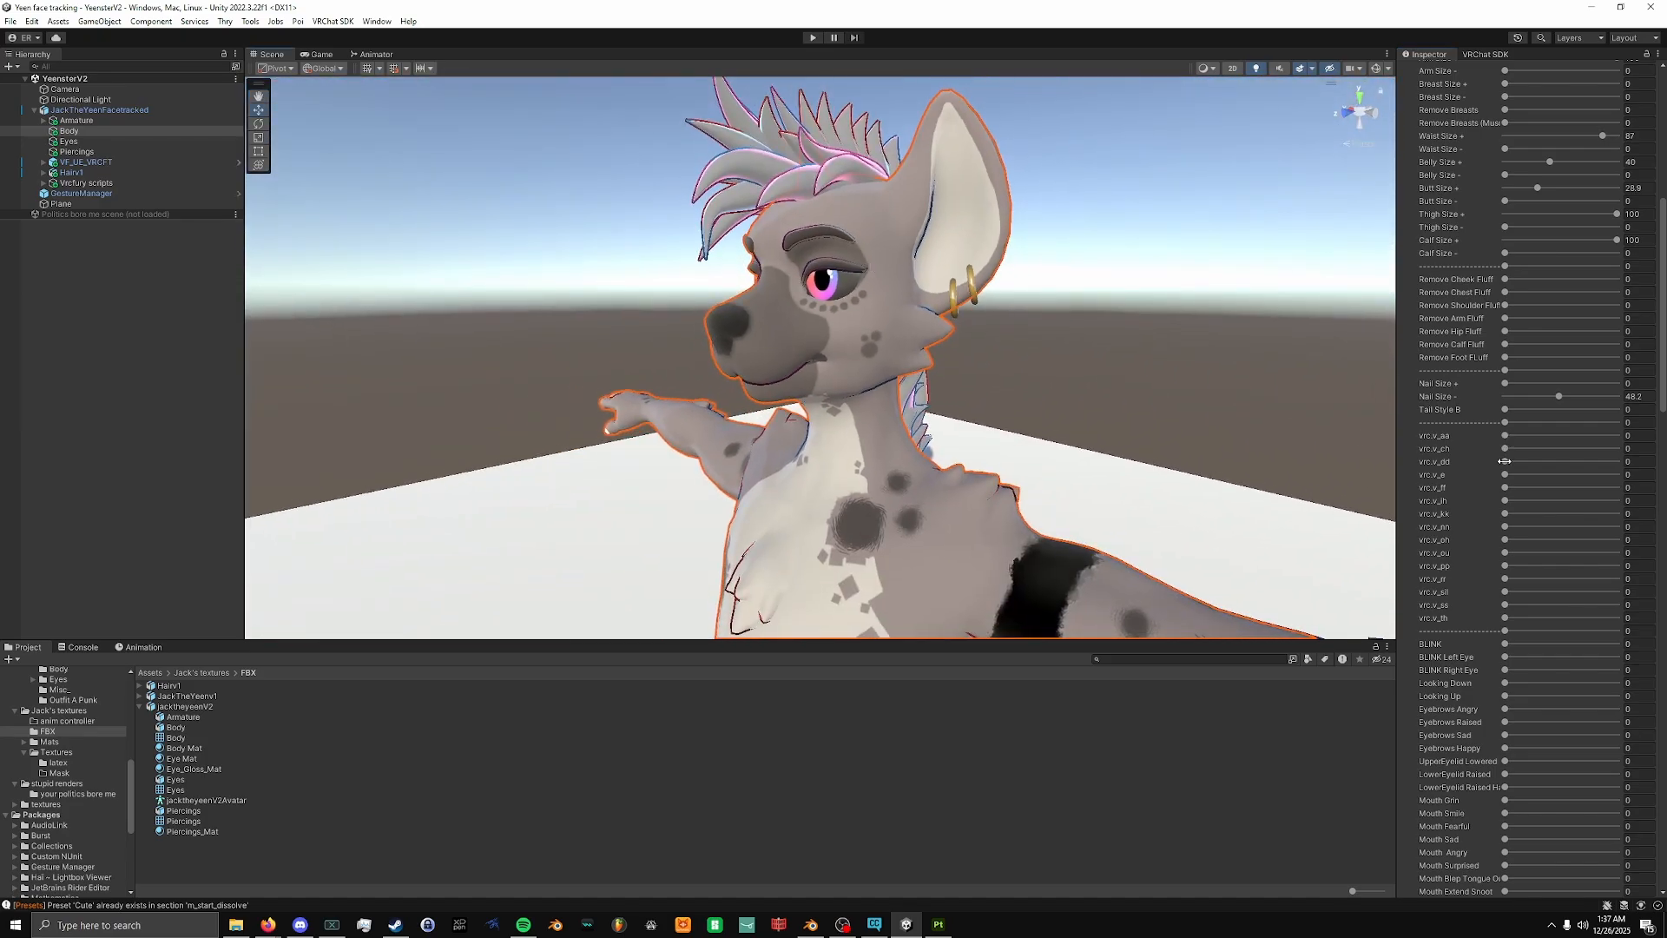
drag(1505, 436, 1374, 541)
click(1596, 7)
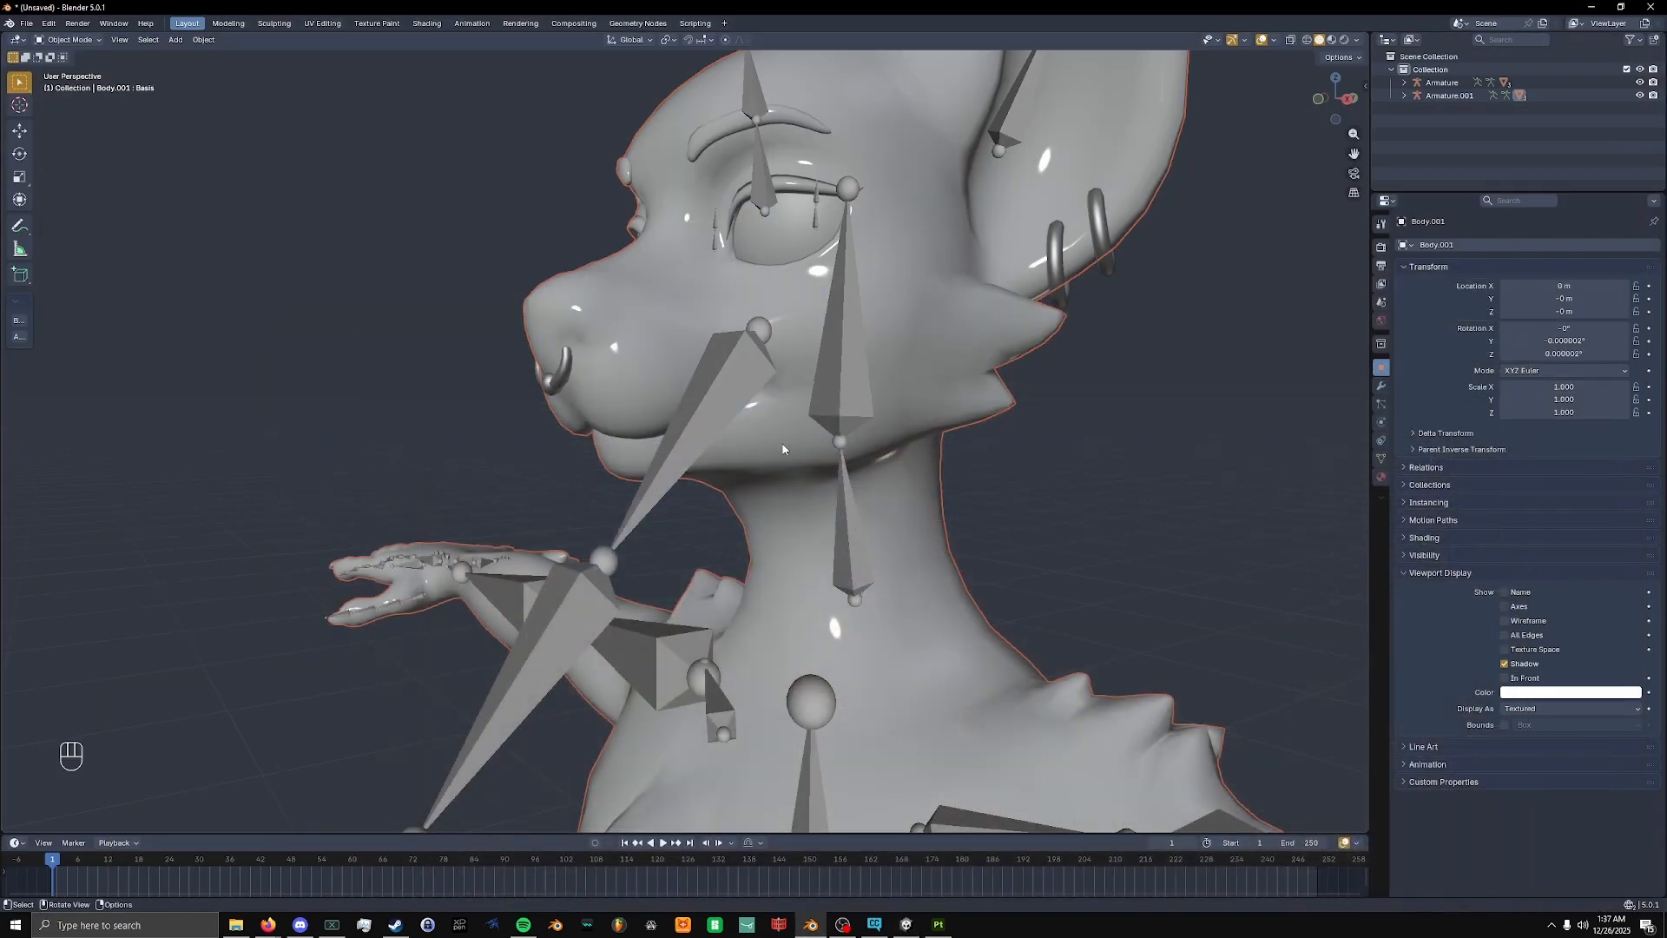
Hide the copied avatar's armature so only its meshes show.
middle_drag(1019, 472, 694, 304)
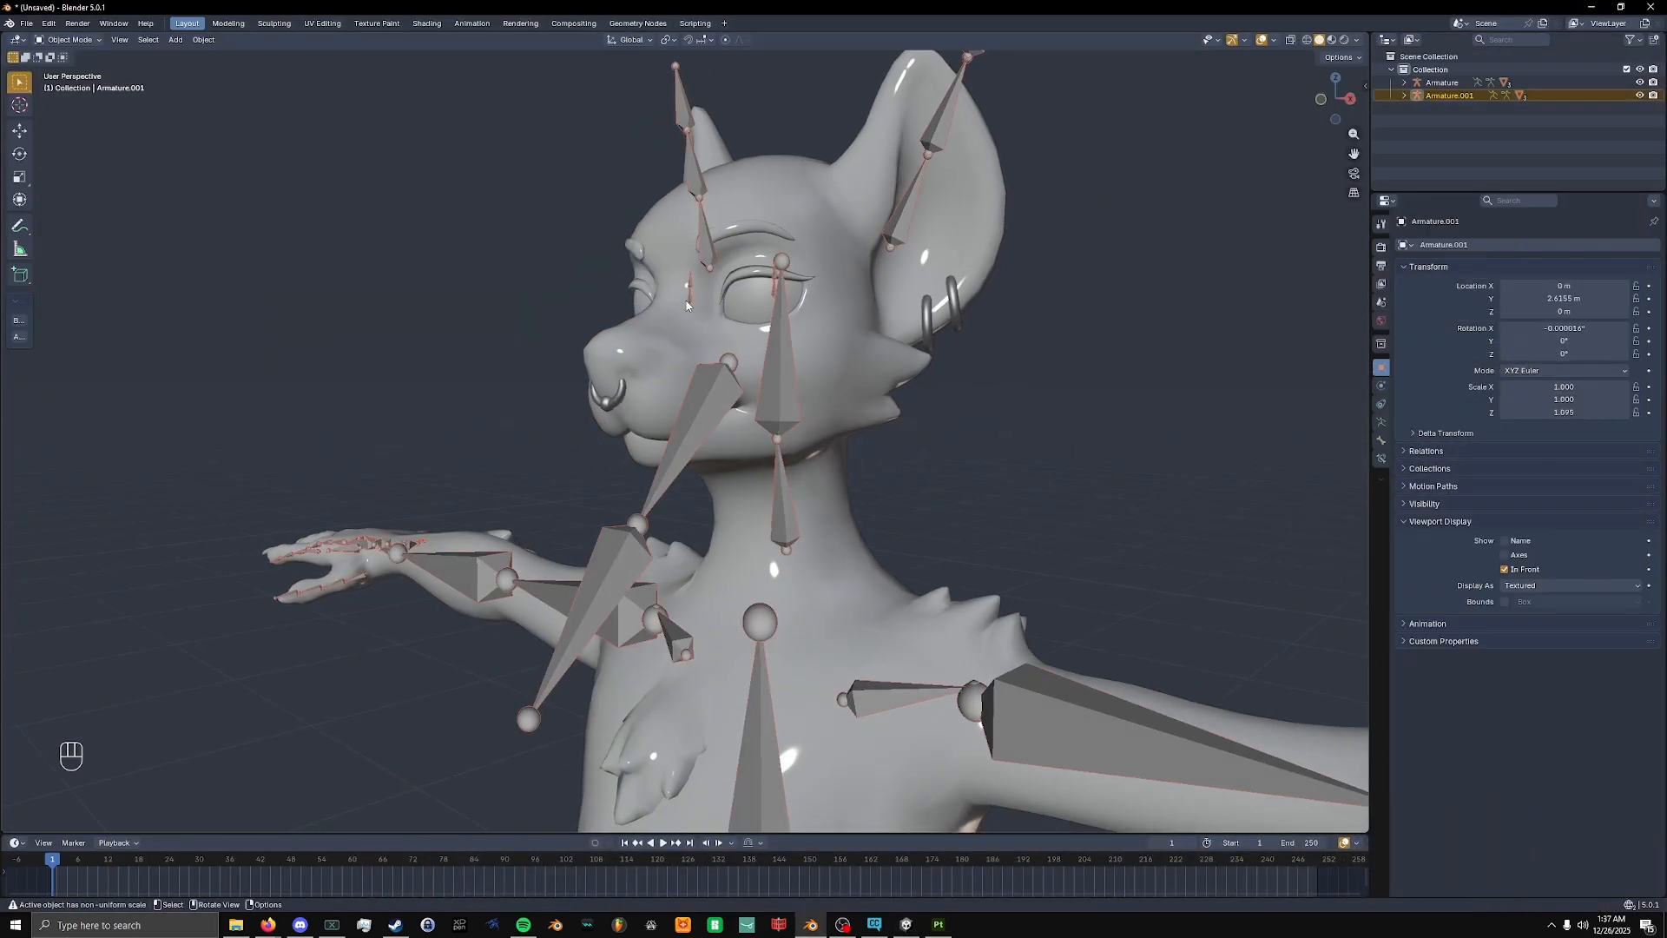
click(654, 326)
click(653, 499)
key(h)
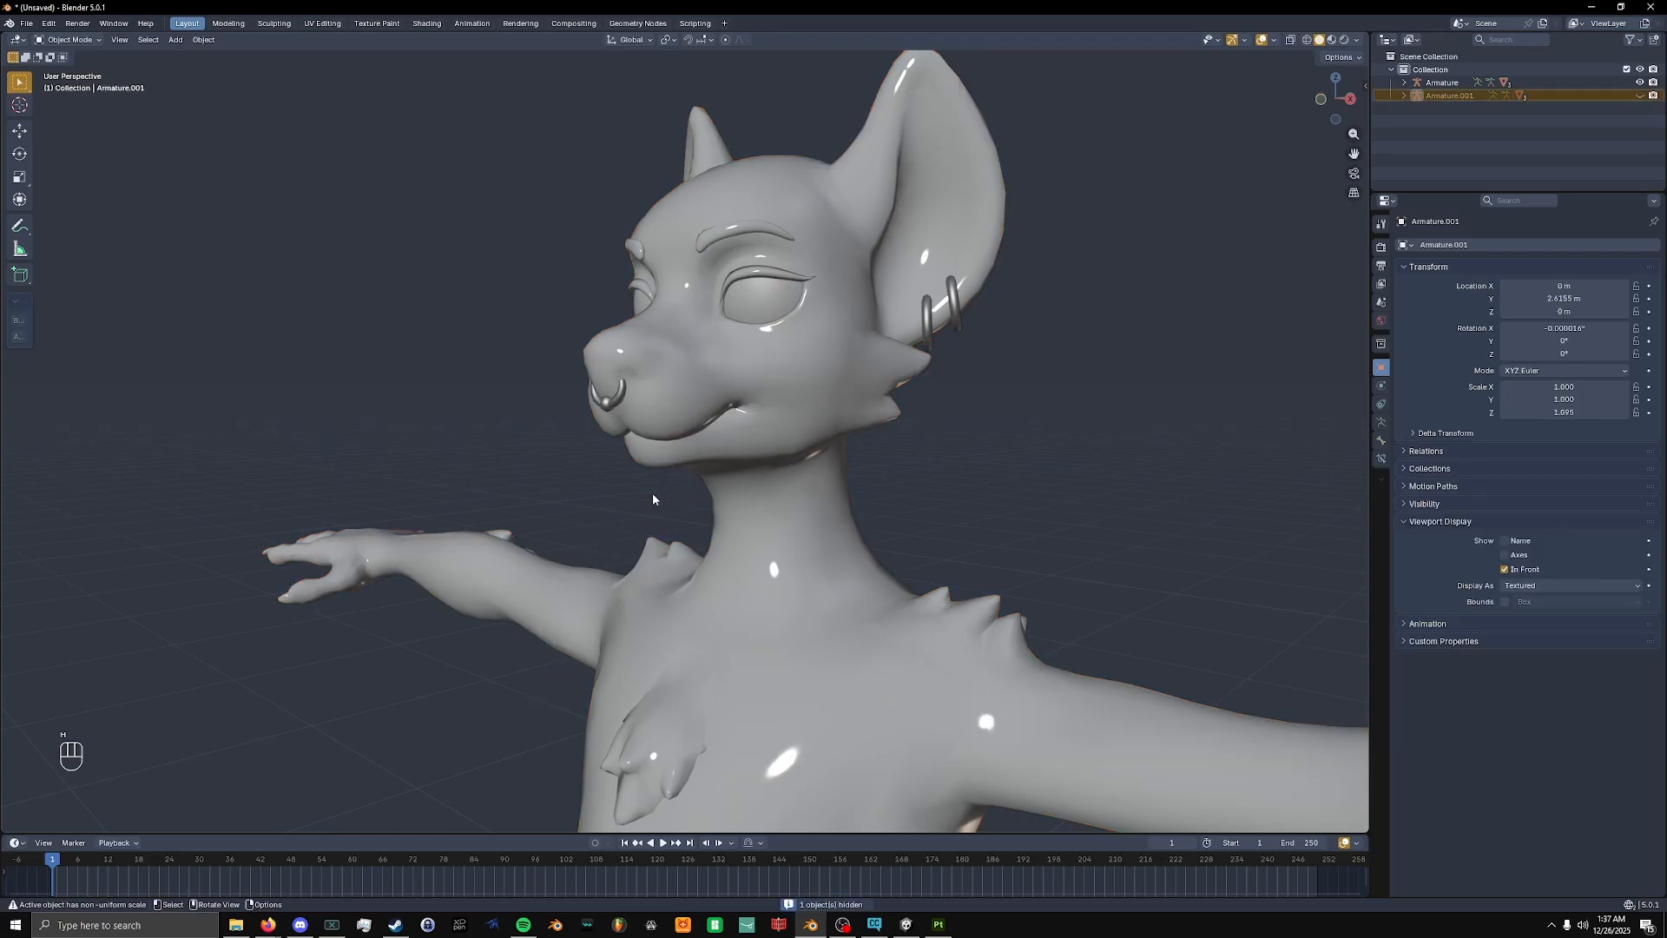
Open the copied body mesh's shape keys, enlarge the list and select the vrc.v_aa key.
click(702, 356)
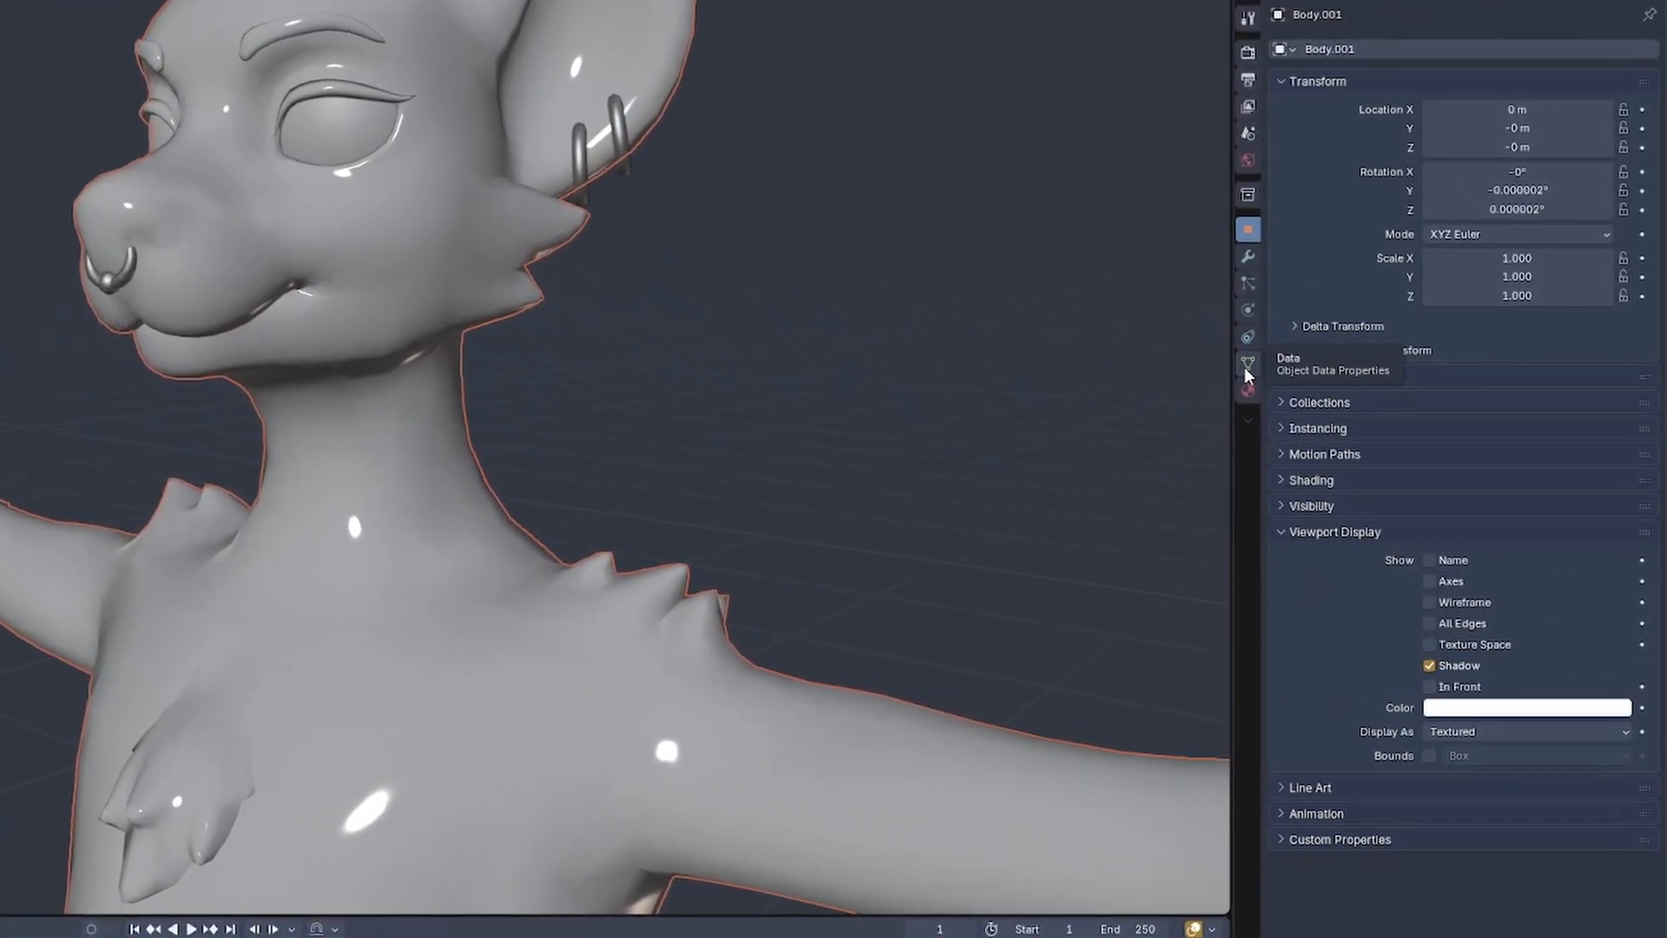
click(1248, 368)
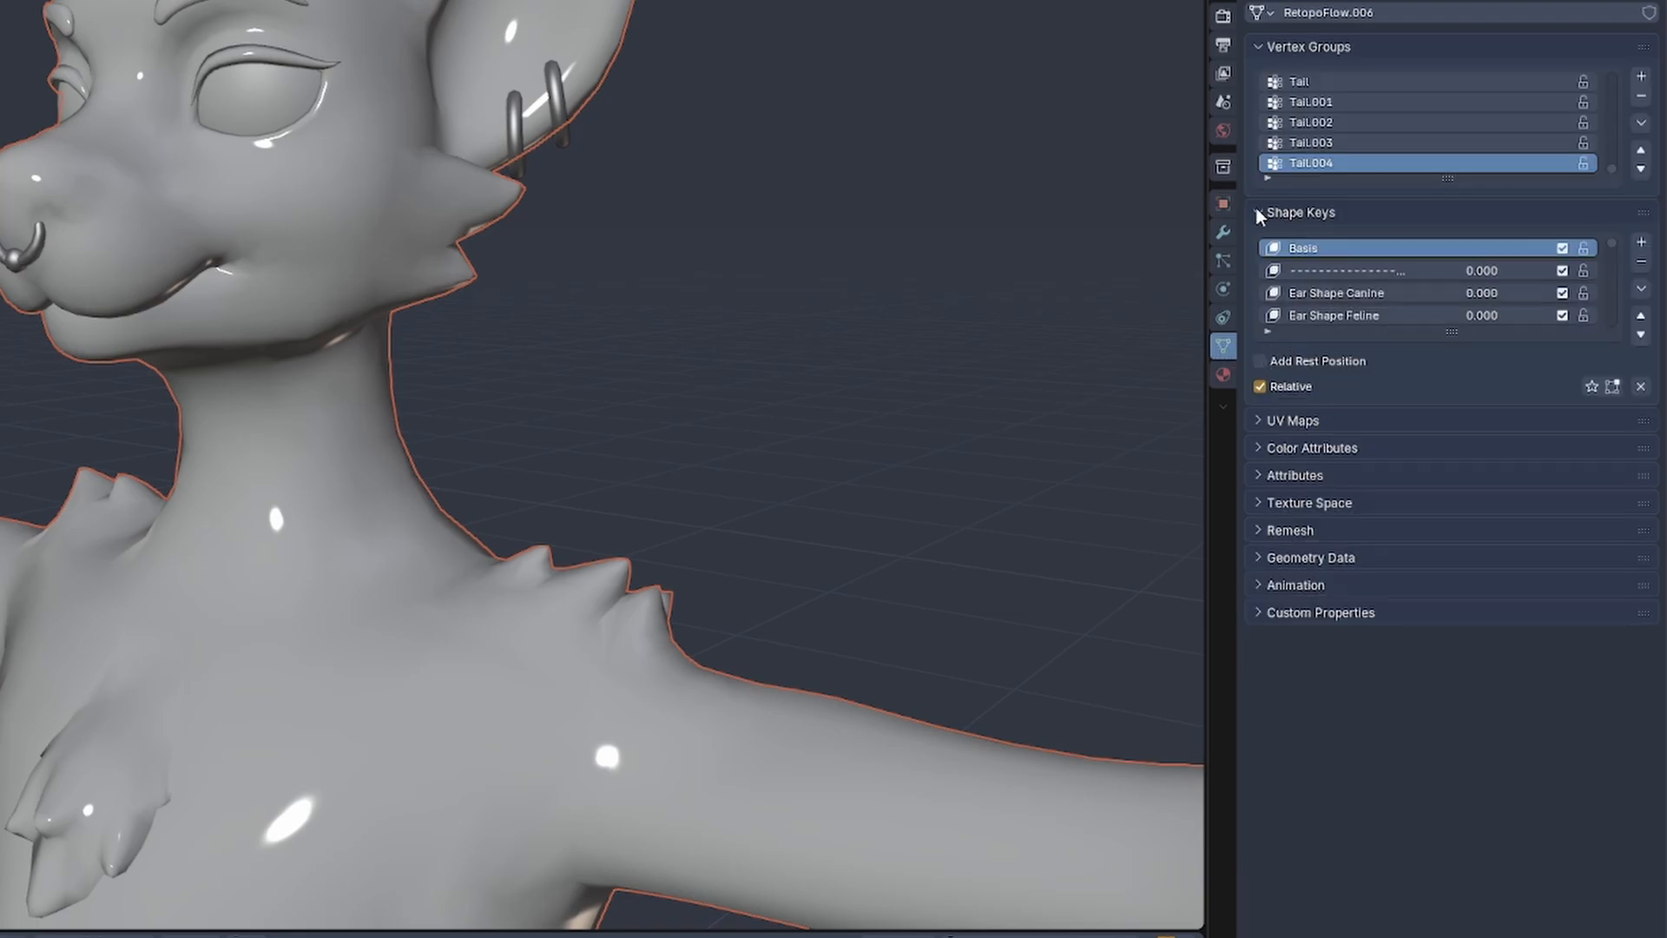
drag(1438, 328, 1438, 891)
scroll(1351, 547, down, 2)
scroll(1351, 550, down, 15)
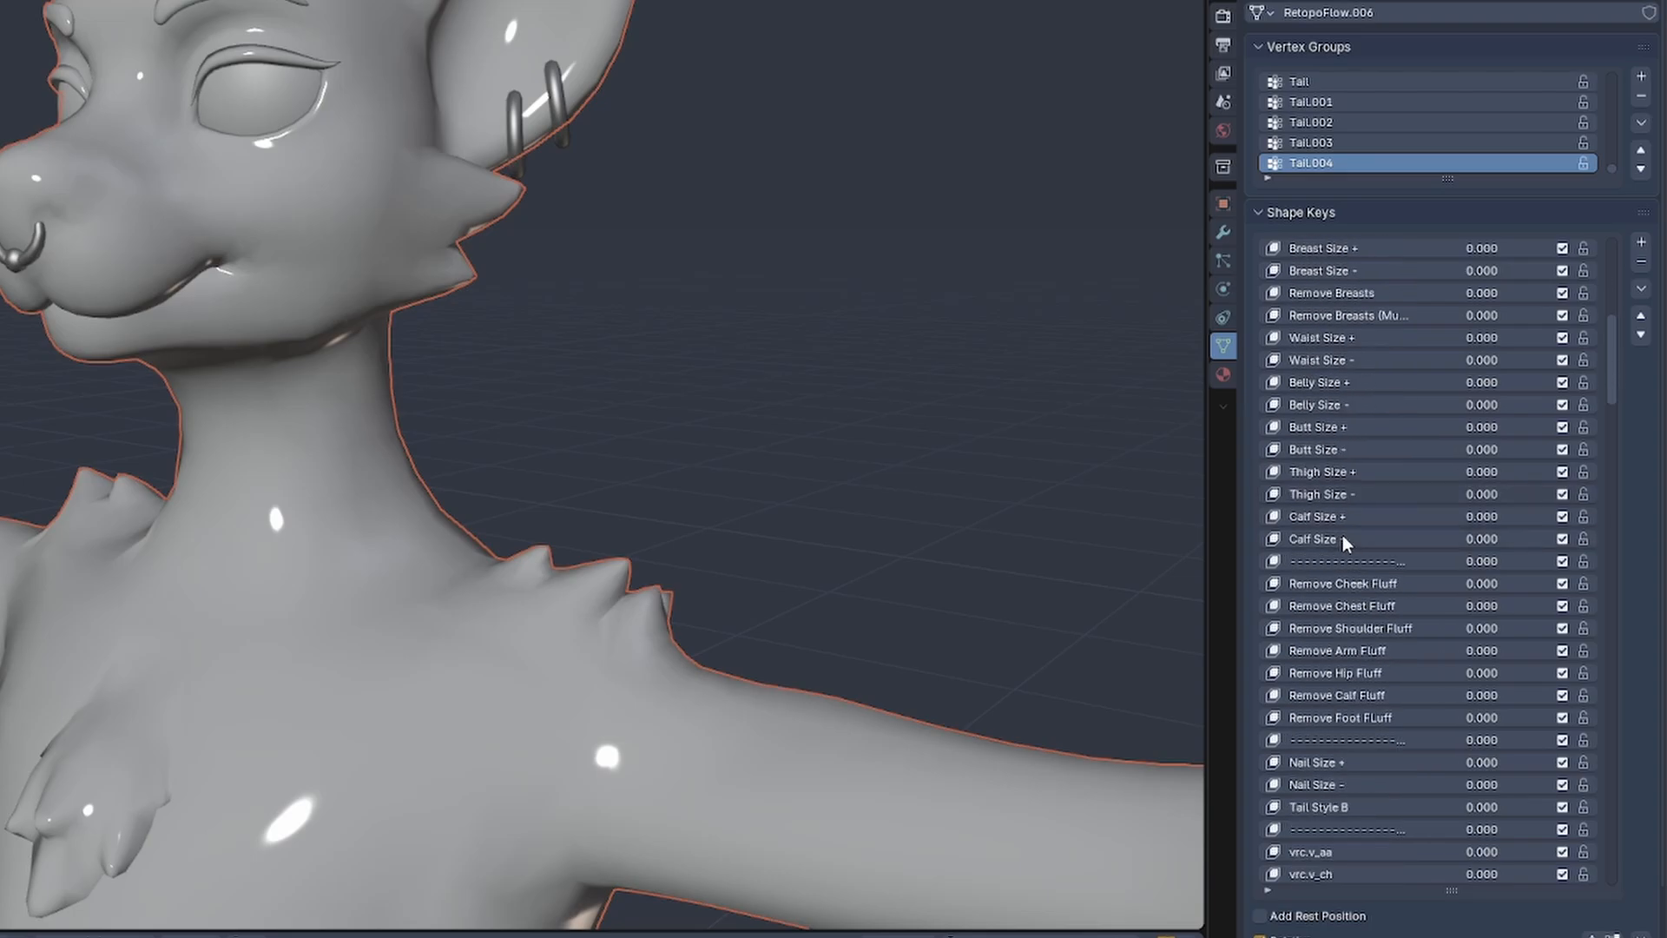
click(1347, 583)
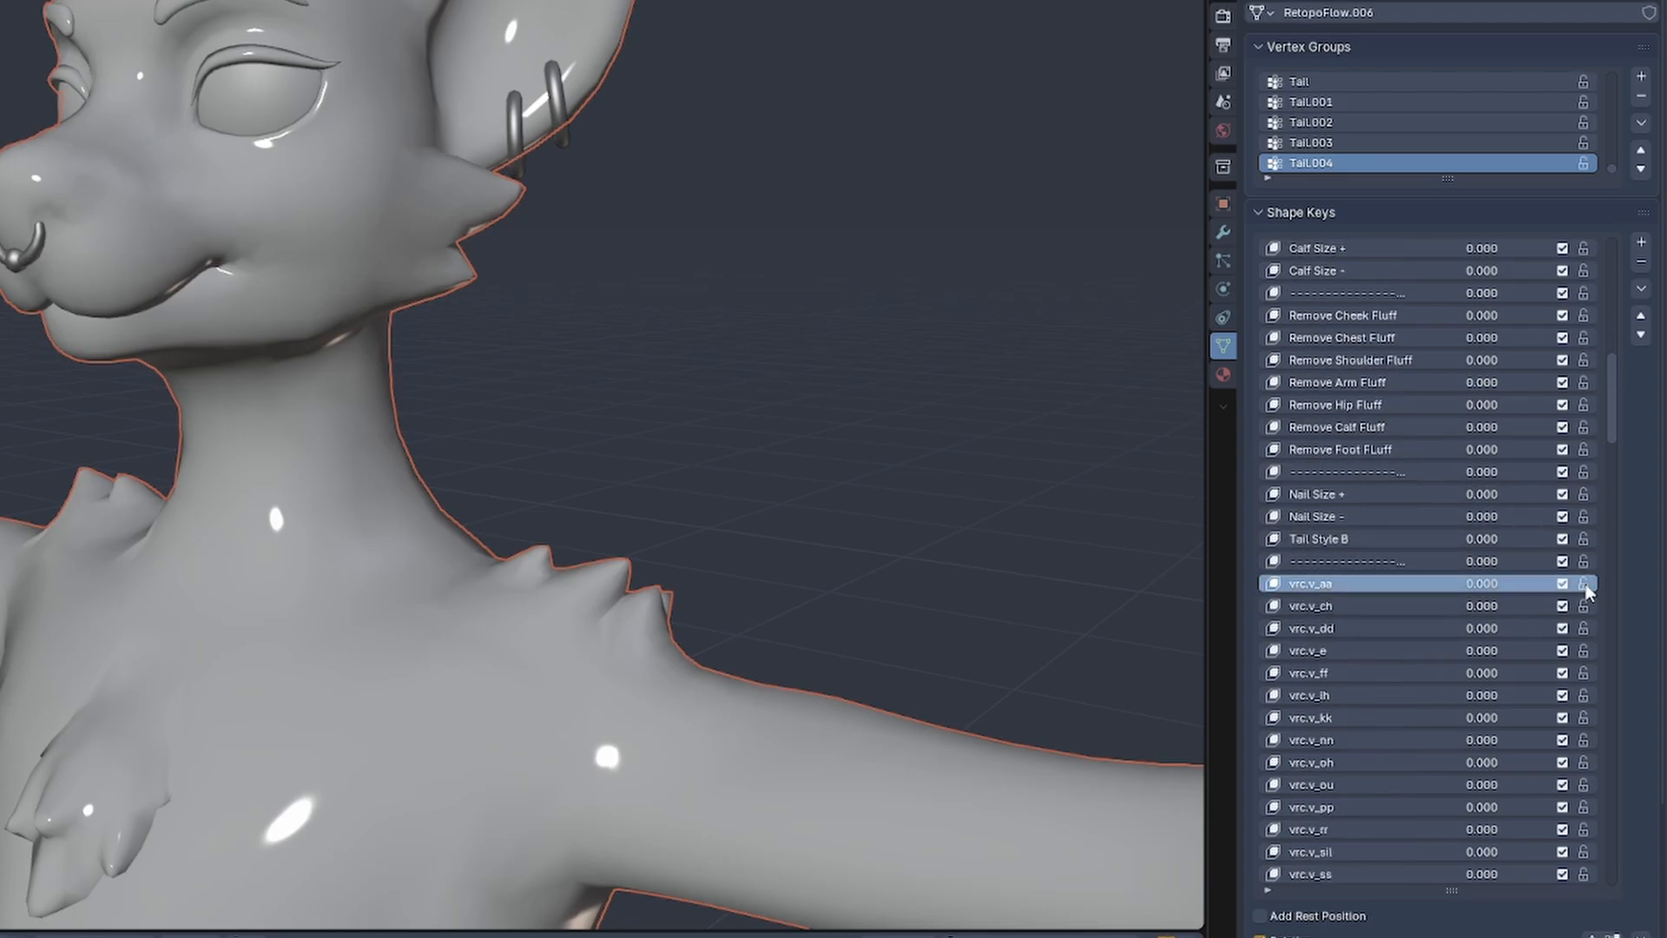
scroll(1641, 569, down, 6)
scroll(1641, 571, down, 1)
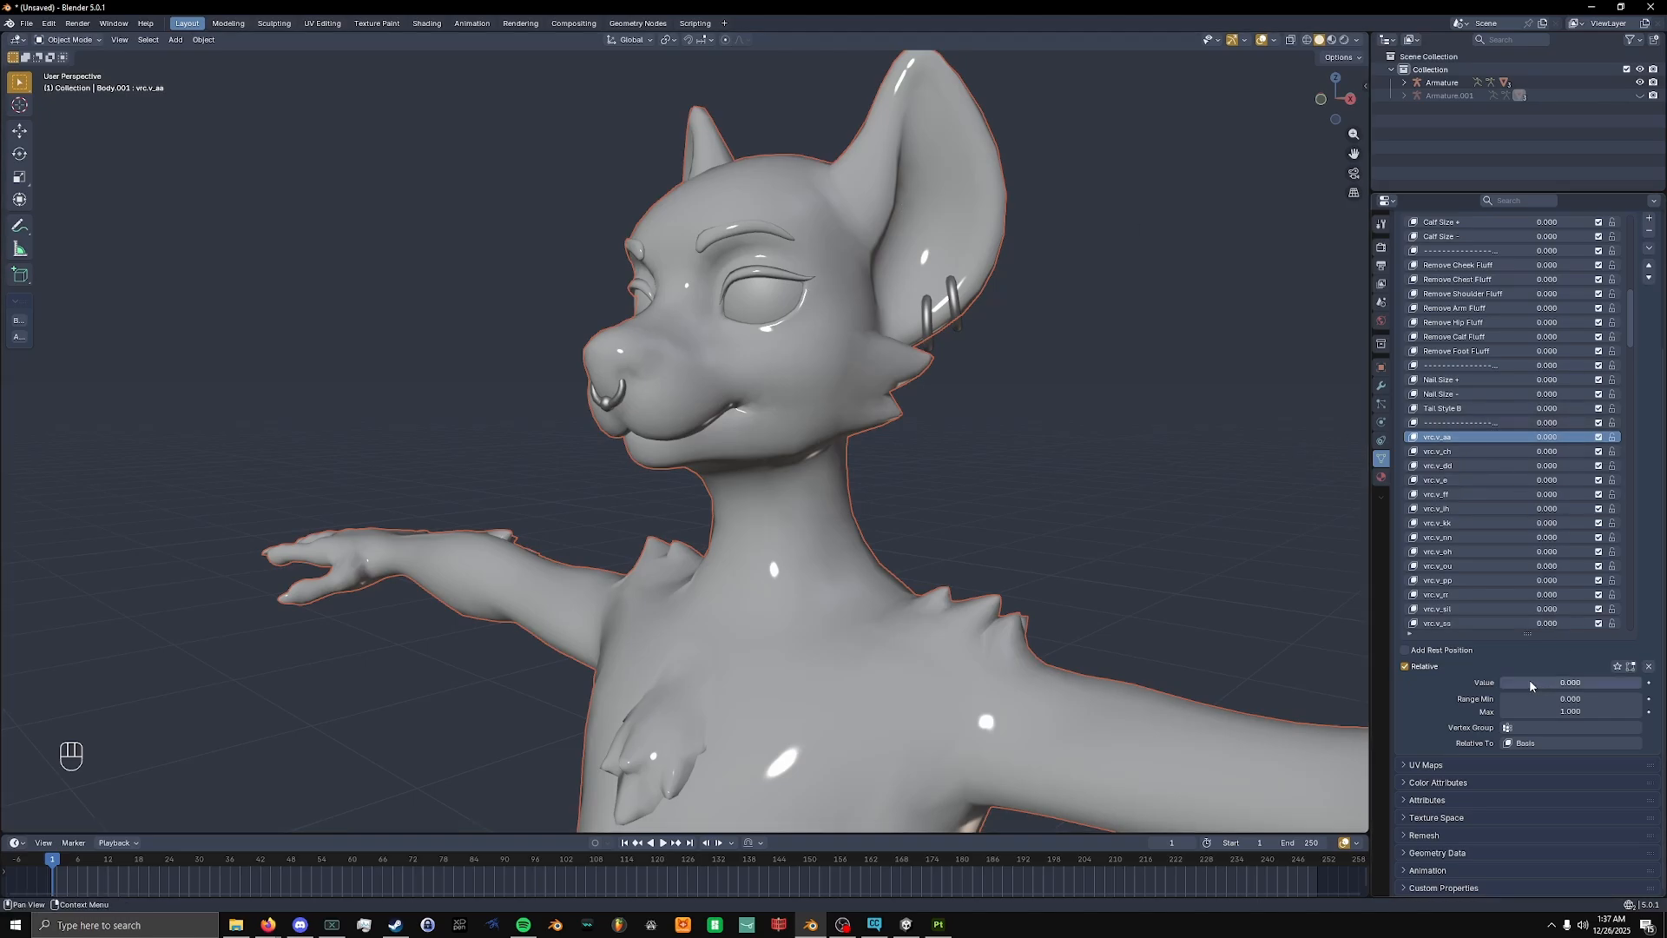
Try the vrc.v_kk shape key on the mouth and set the vrc.v_aa shape key to 1.000.
mouse_move(1531, 685)
mouse_down()
mouse_move(1643, 686)
mouse_move(1510, 686)
mouse_up()
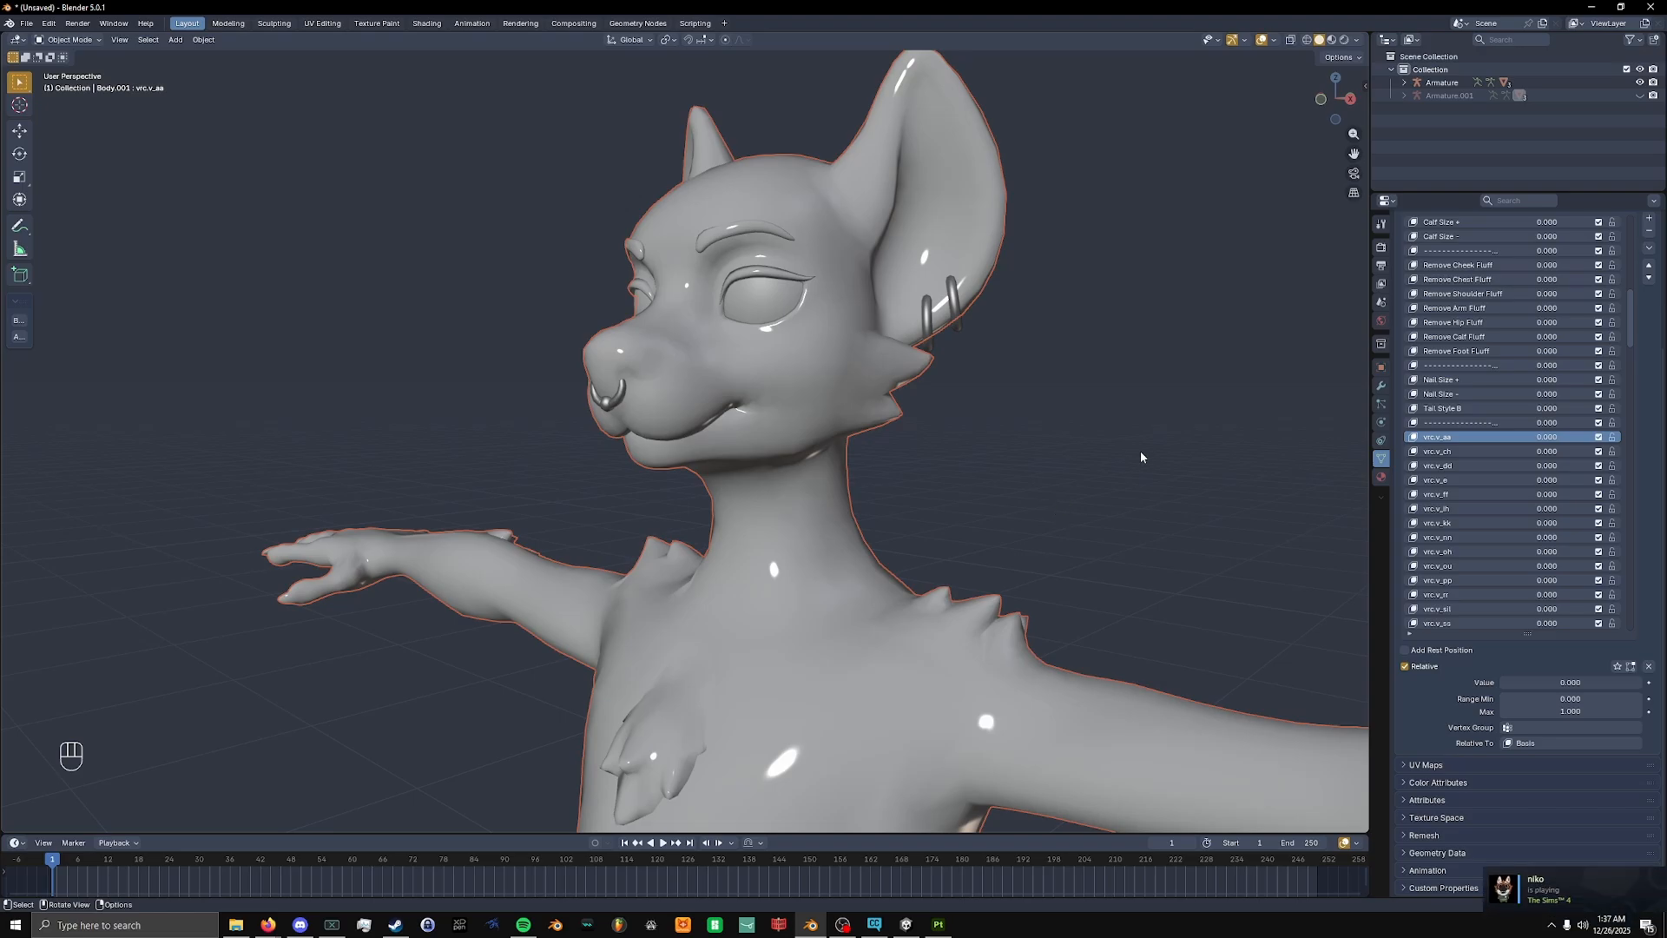
click(1450, 524)
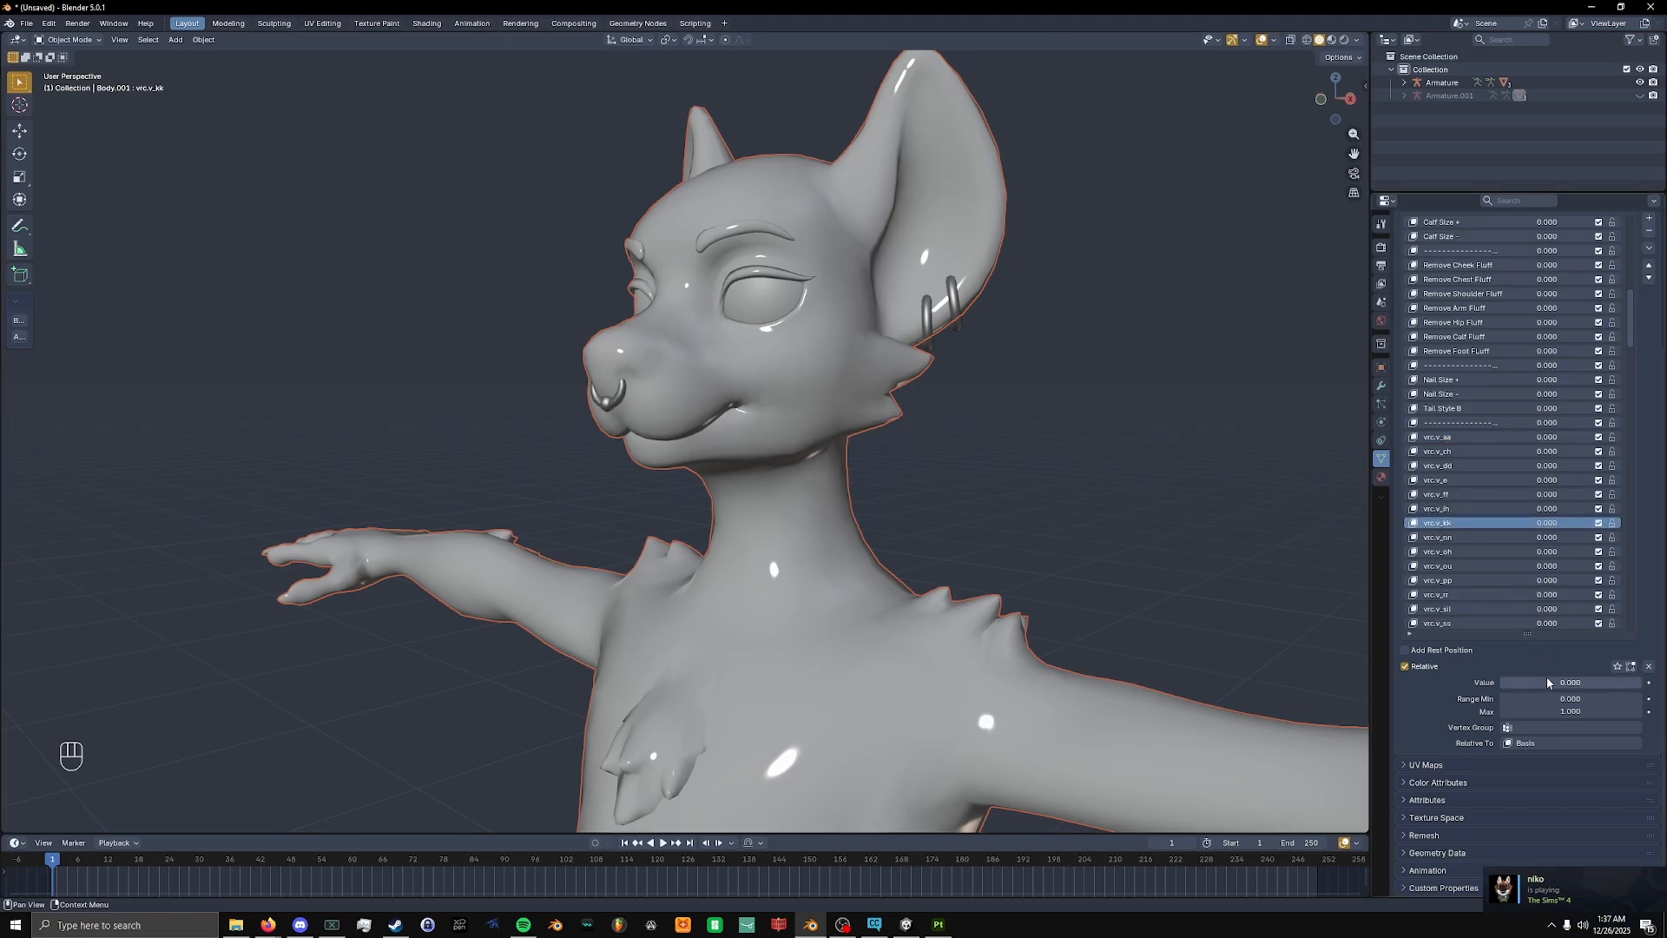
drag(1548, 683, 1641, 682)
click(1453, 467)
click(1450, 438)
click(1000, 343)
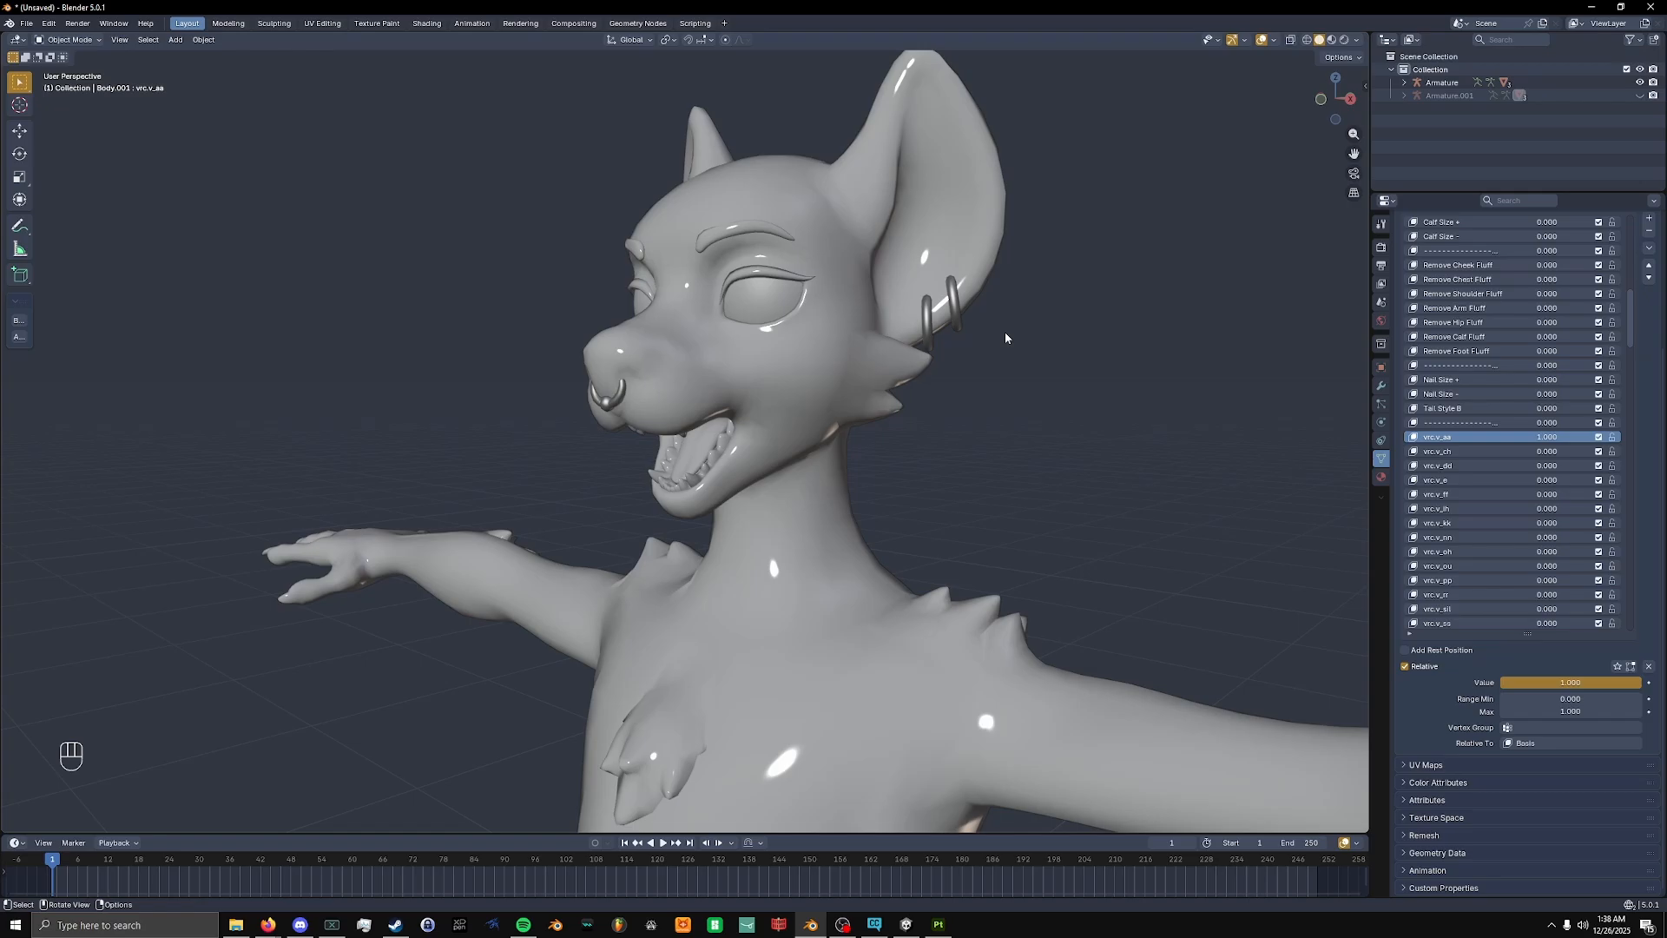
Unhide the copied armature and put it into Pose Mode with the legs and feet in view.
middle_drag(978, 334, 1248, 313)
scroll(825, 376, down, 5)
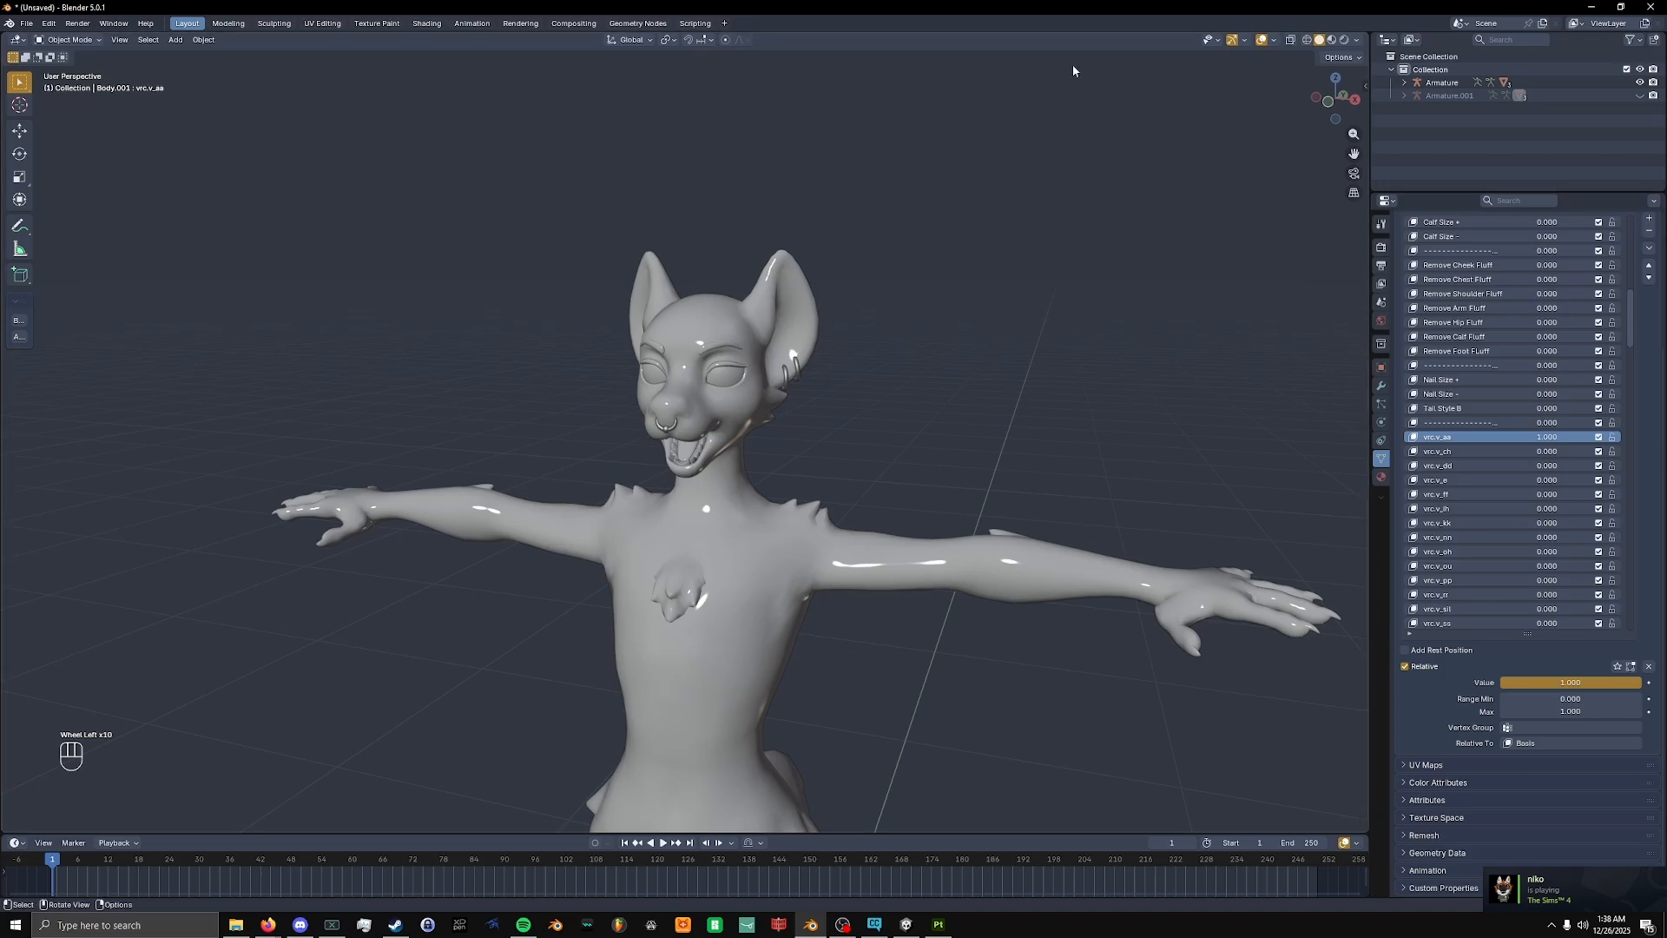
middle_drag(1073, 71, 809, 245)
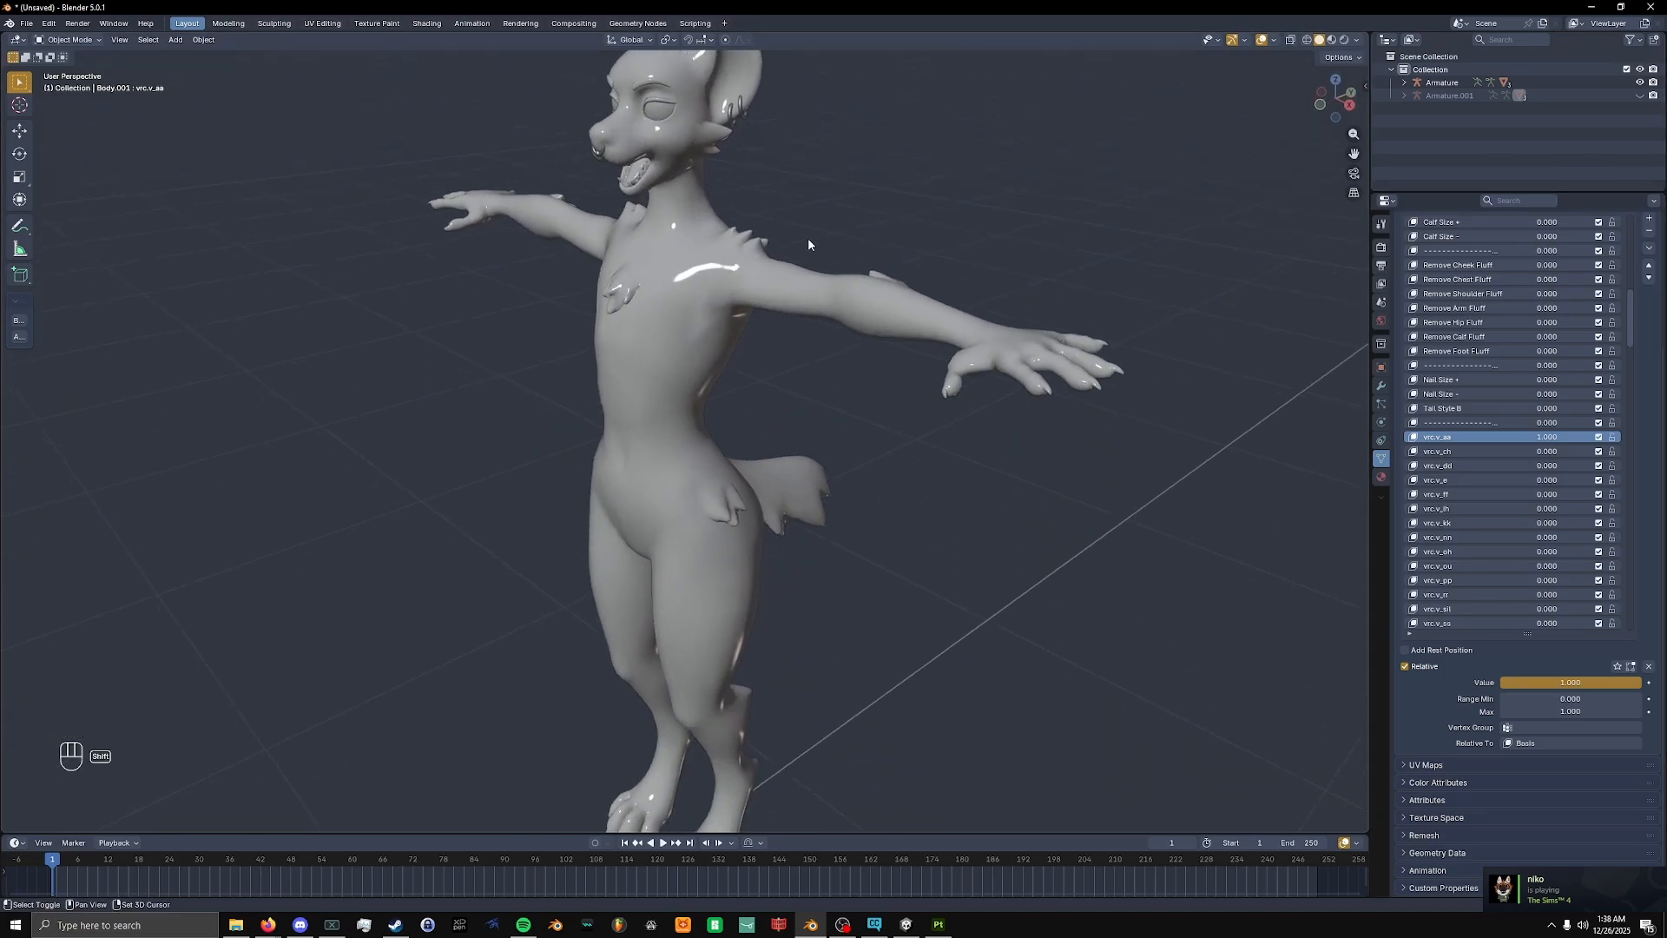
shift+middle_drag(696, 604, 904, 167)
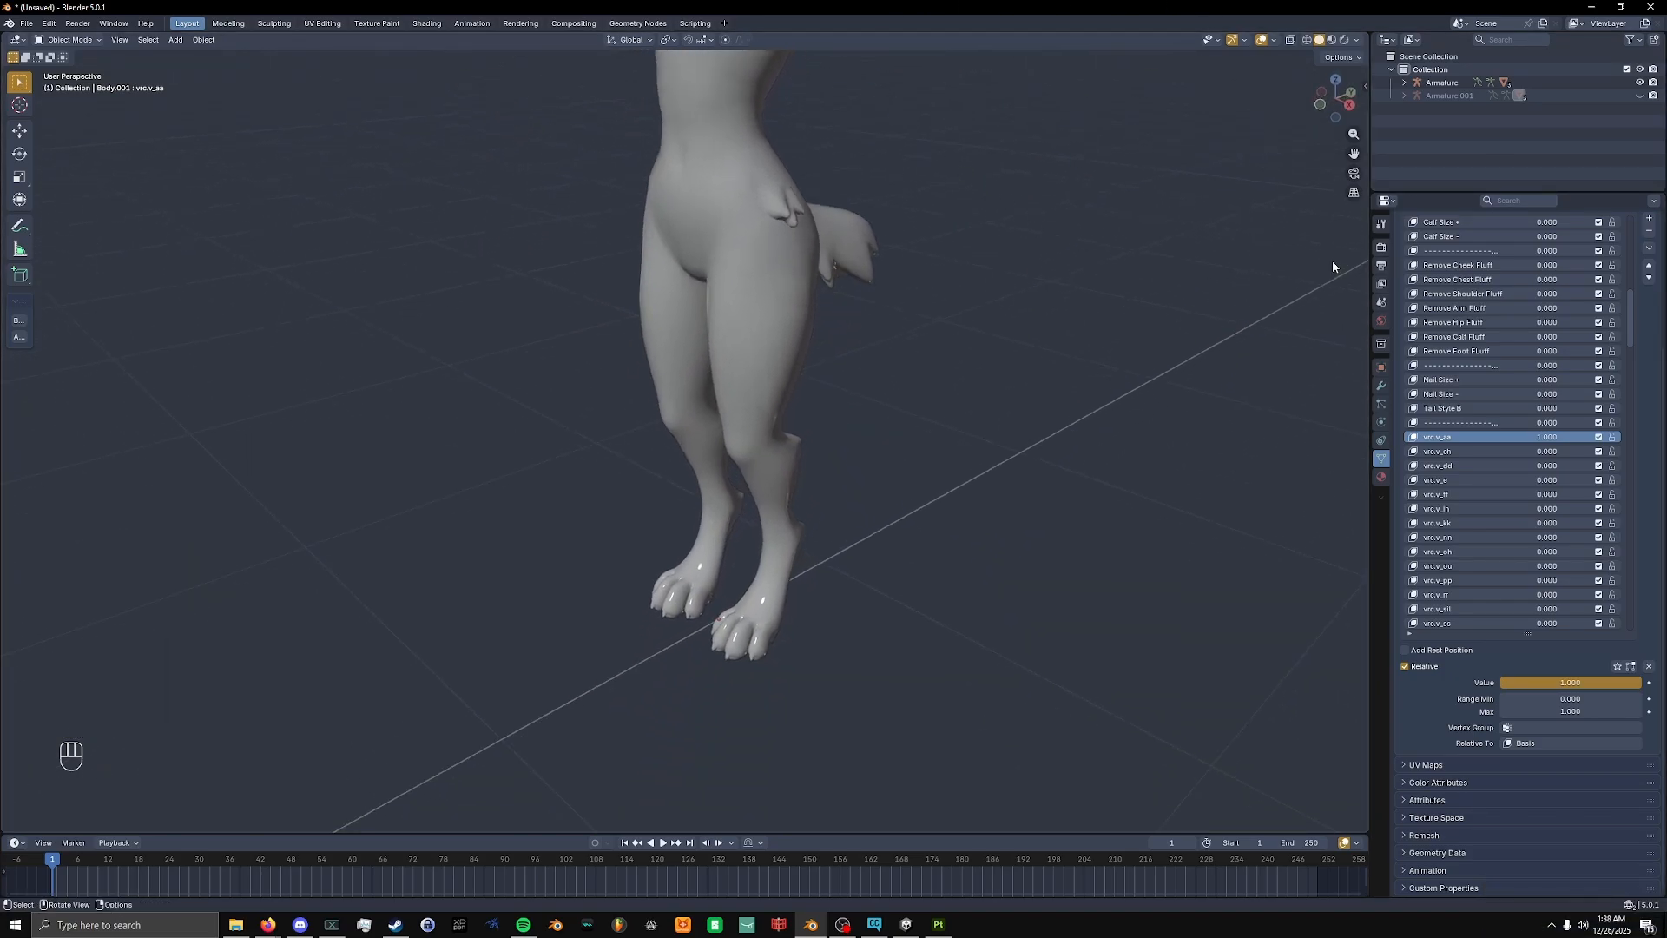
key(alt+g)
key(alt+h)
key(ctrl+Tab)
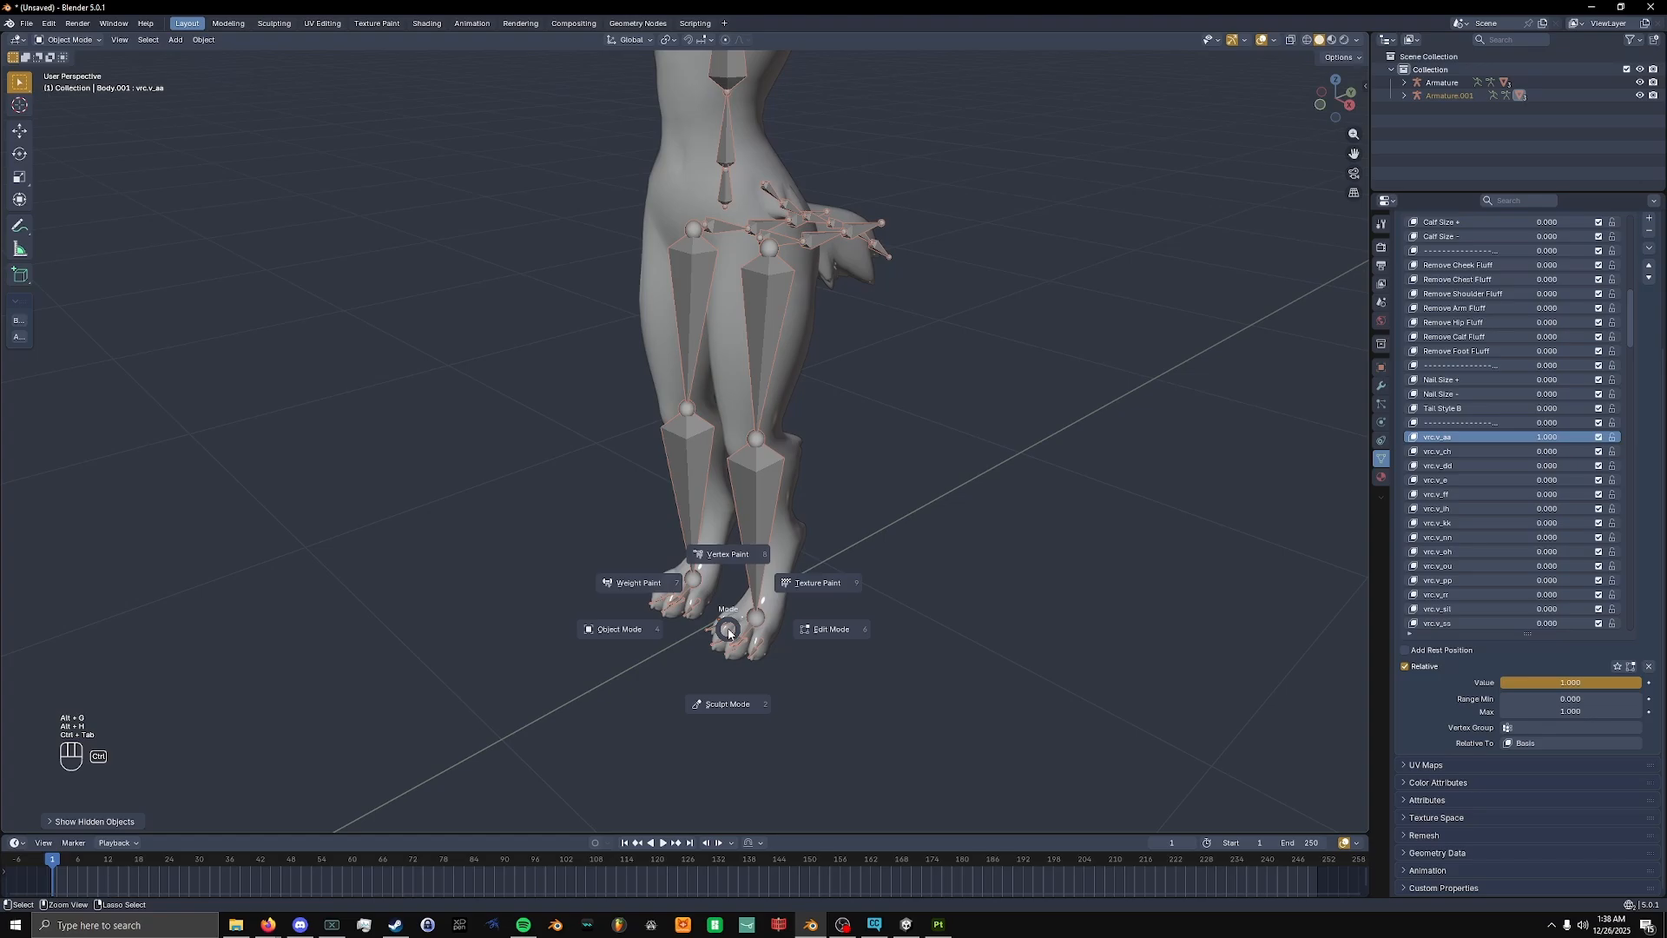
click(663, 644)
click(757, 555)
key(ctrl+Tab)
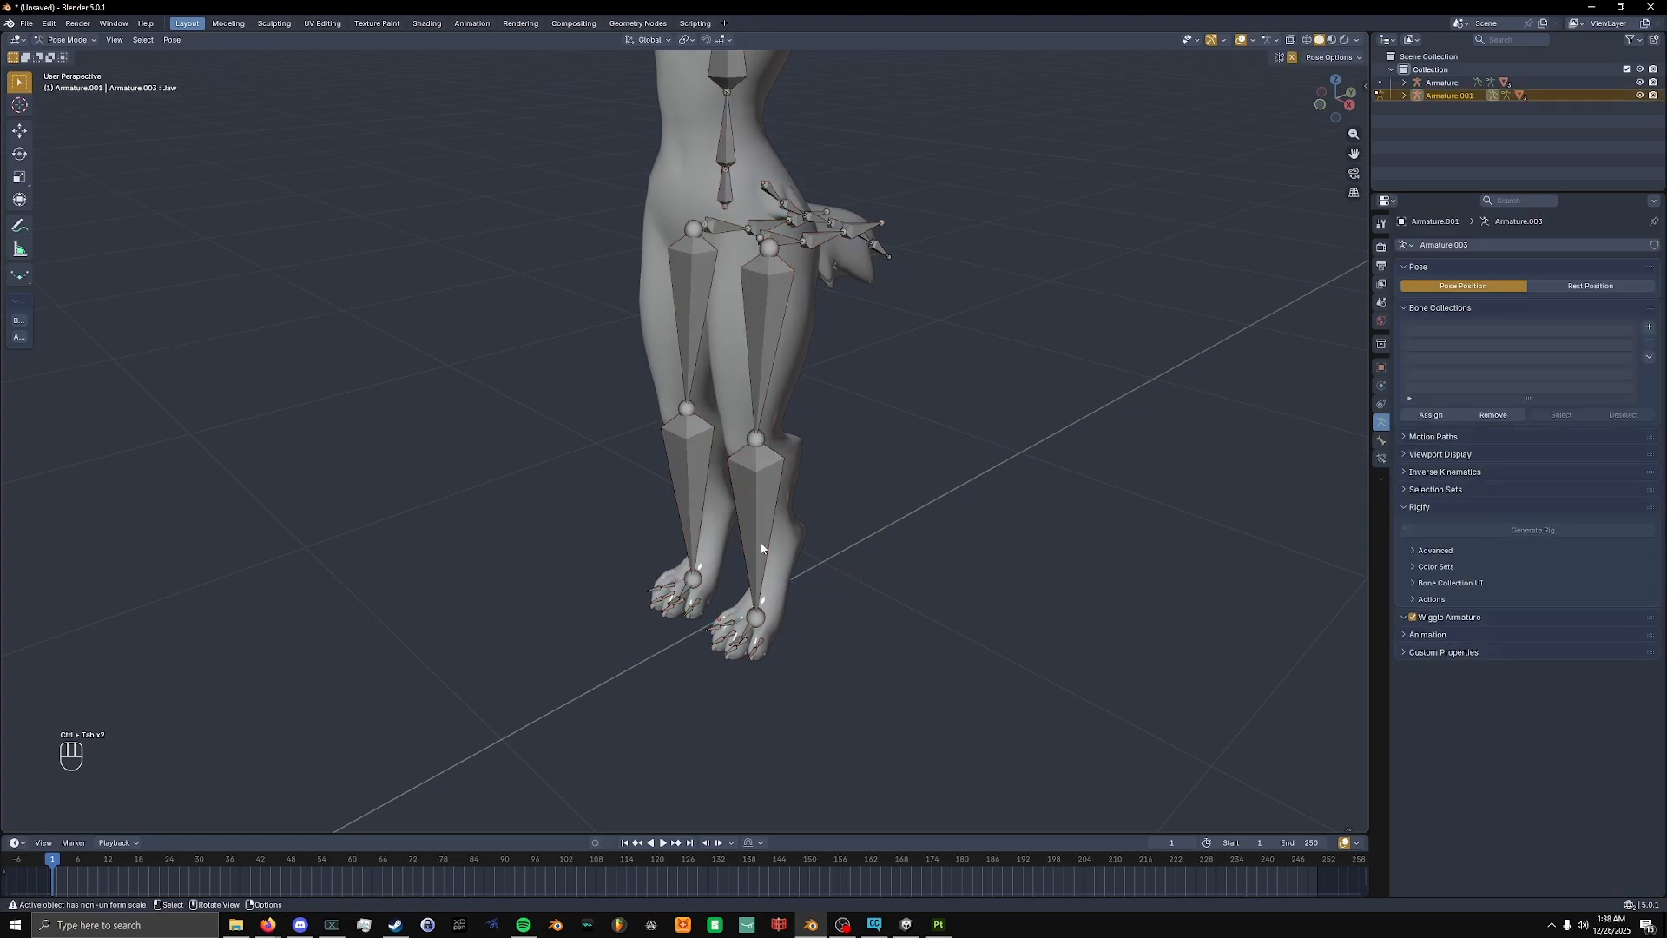
Rotate the left foot's outermost toe bone, toe4.L, outward about the global Z axis.
key(F1)
scroll(744, 606, down, 5)
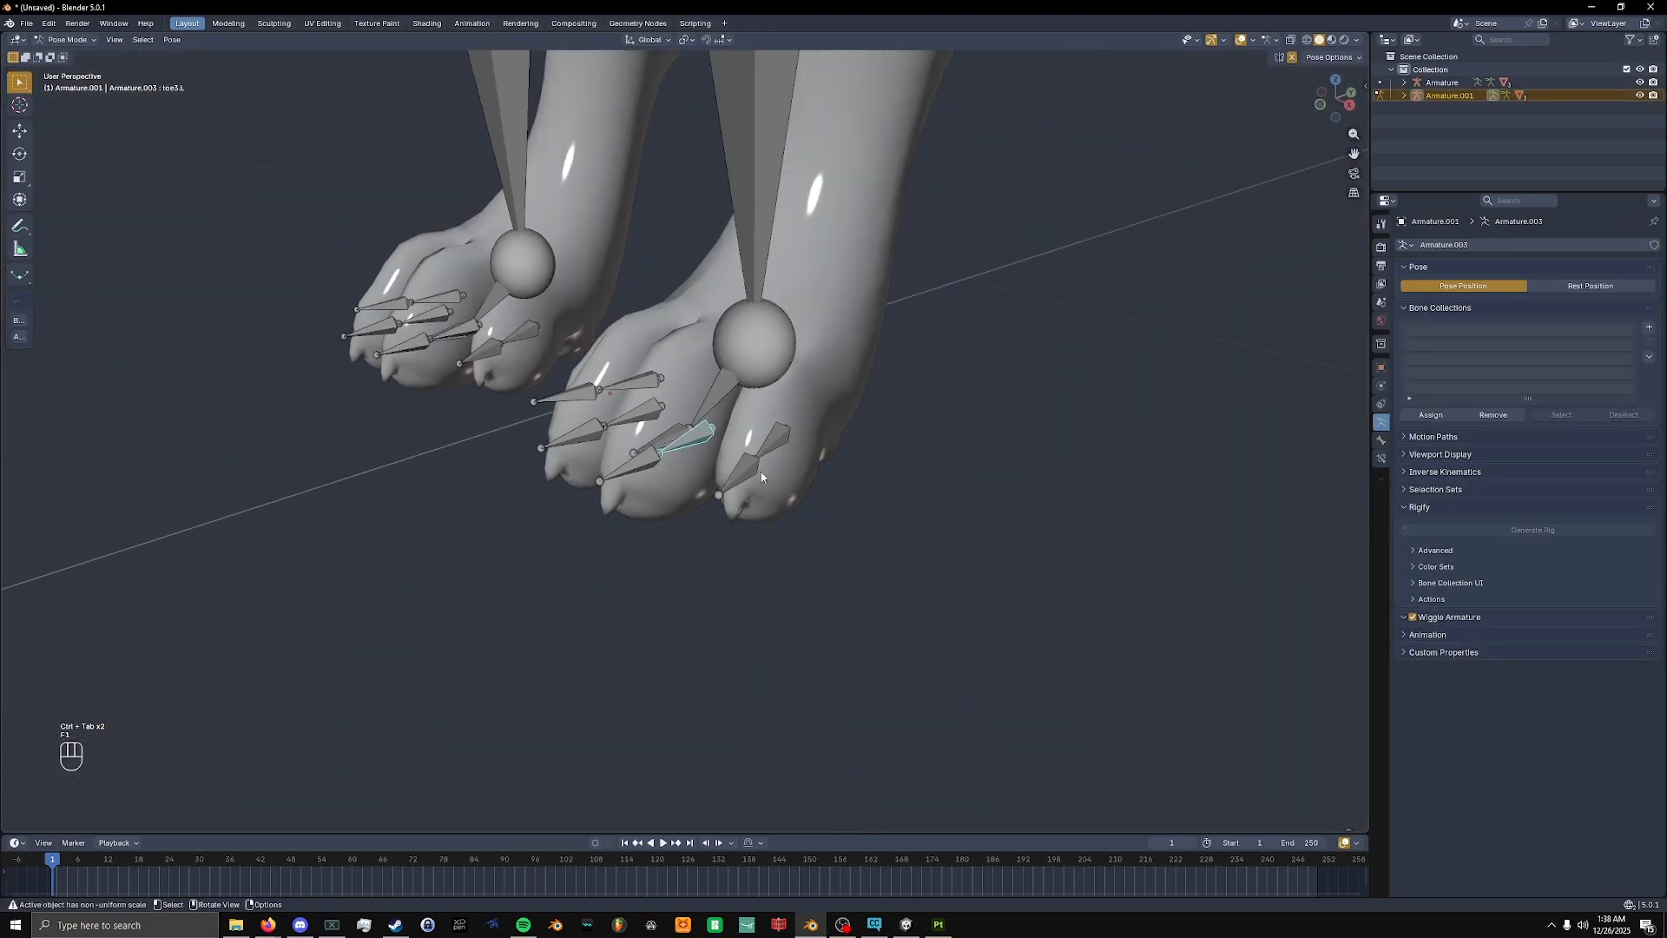
middle_drag(744, 439, 793, 513)
click(769, 425)
middle_drag(805, 428, 897, 443)
key(r)
key(x)
key(y)
key(z)
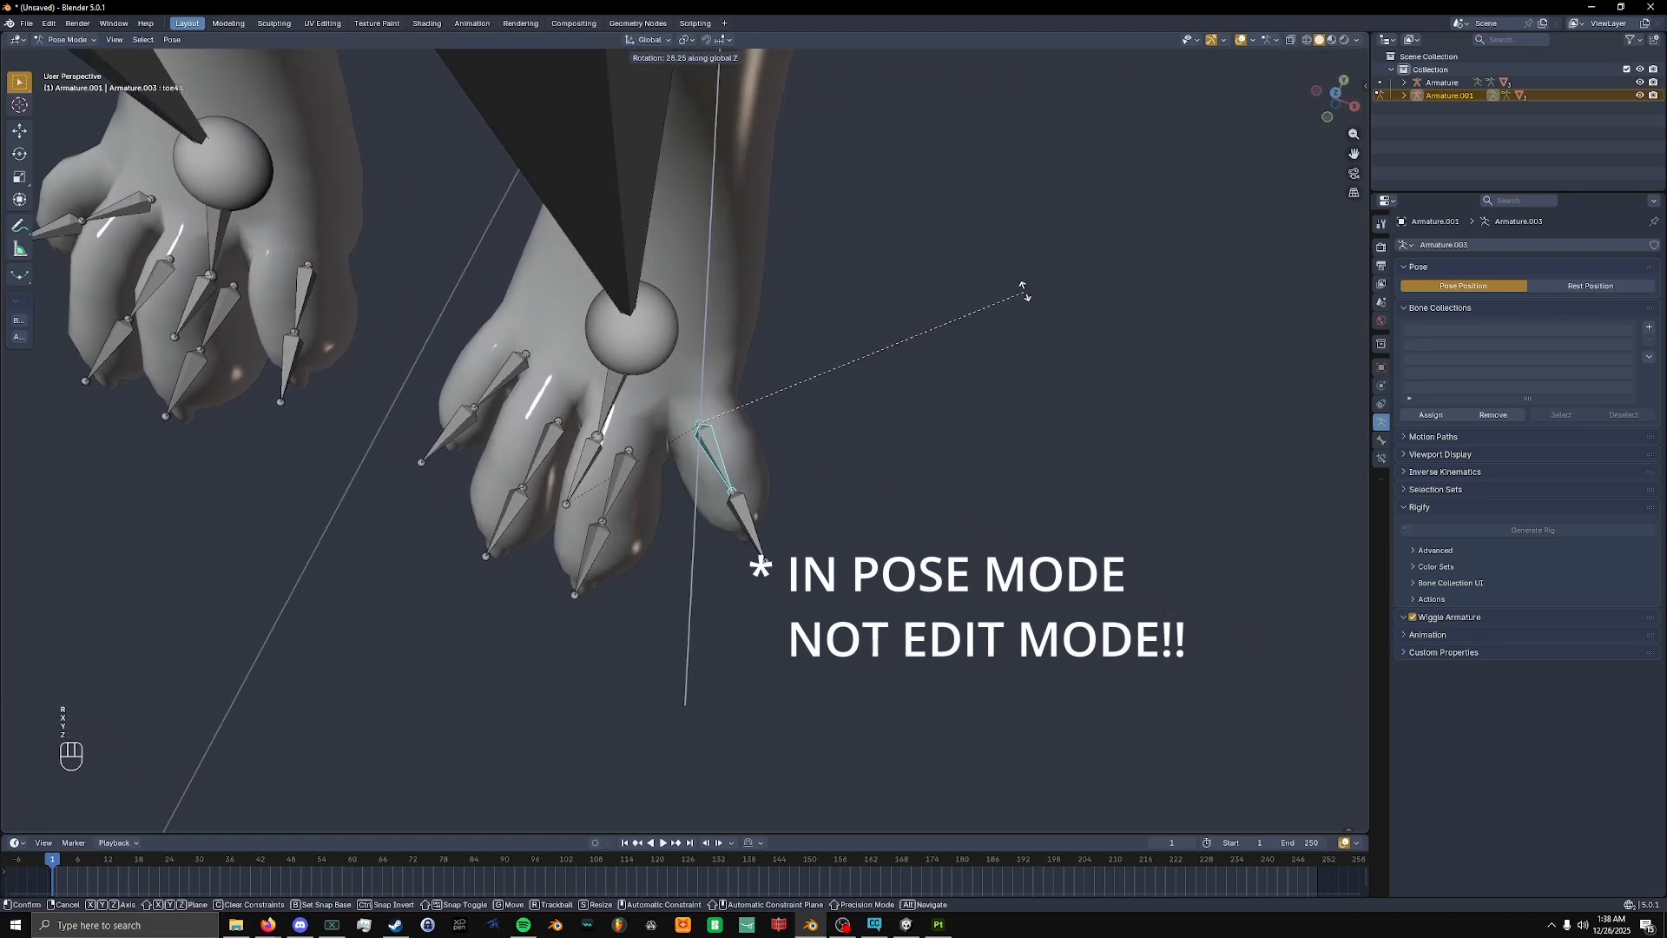
click(1004, 258)
Rotate the left foot's innermost toe bone, toe1.L, away from its neighbouring toe about the global Z axis.
shift+middle_drag(502, 418, 938, 369)
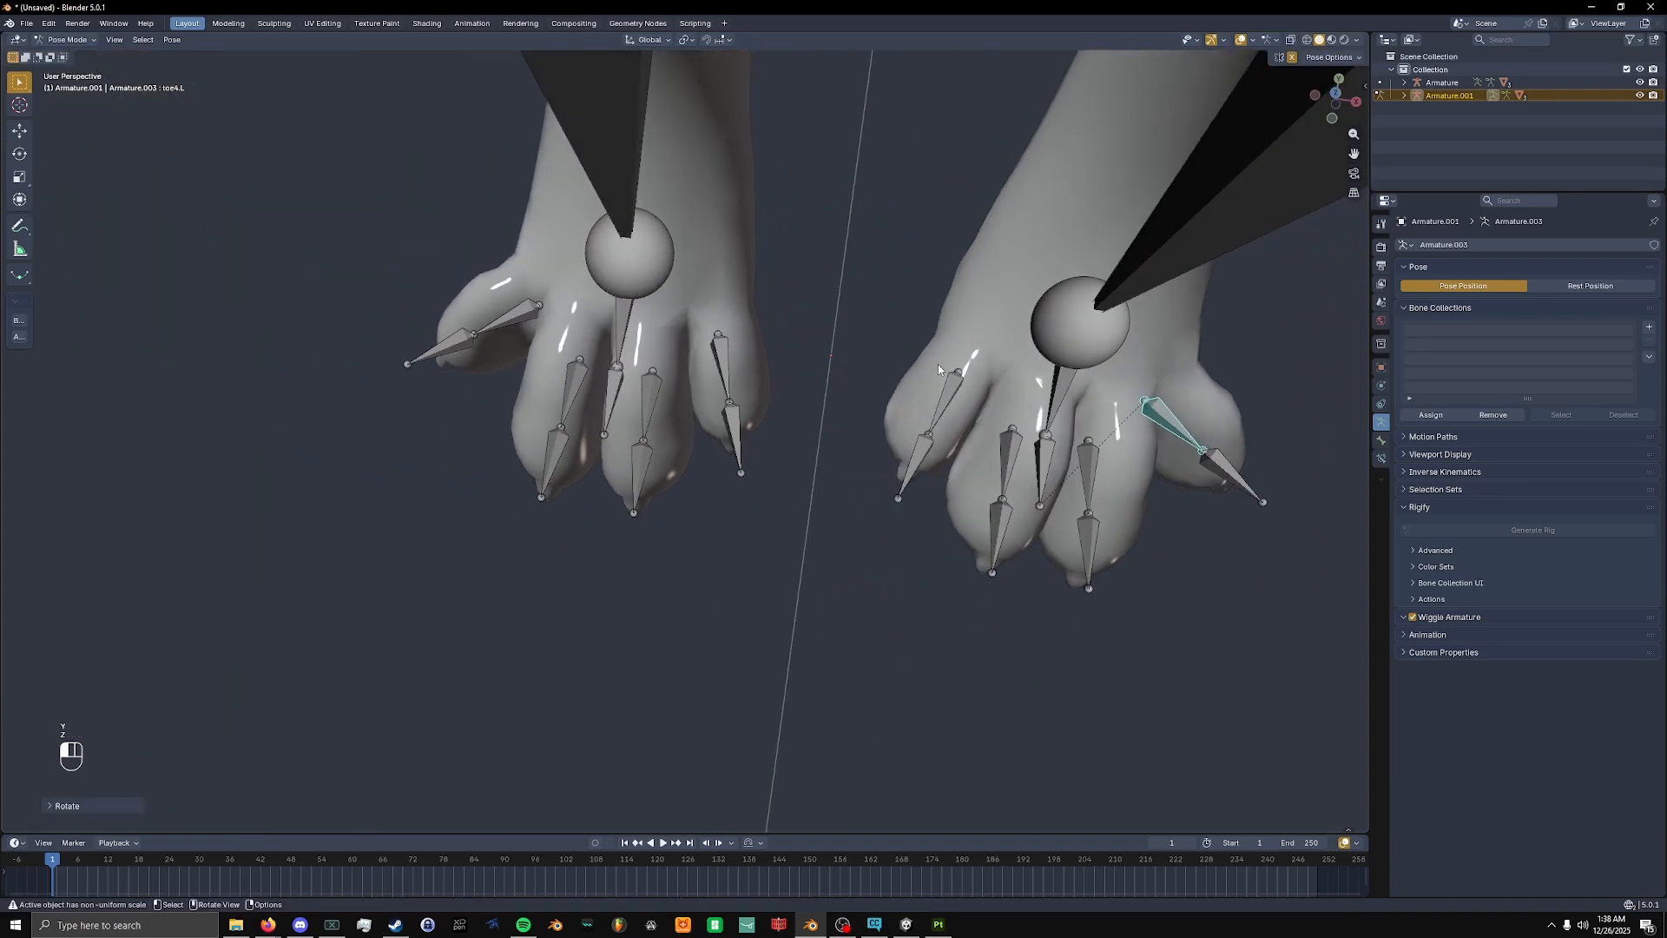
key(r)
key(z)
click(1117, 569)
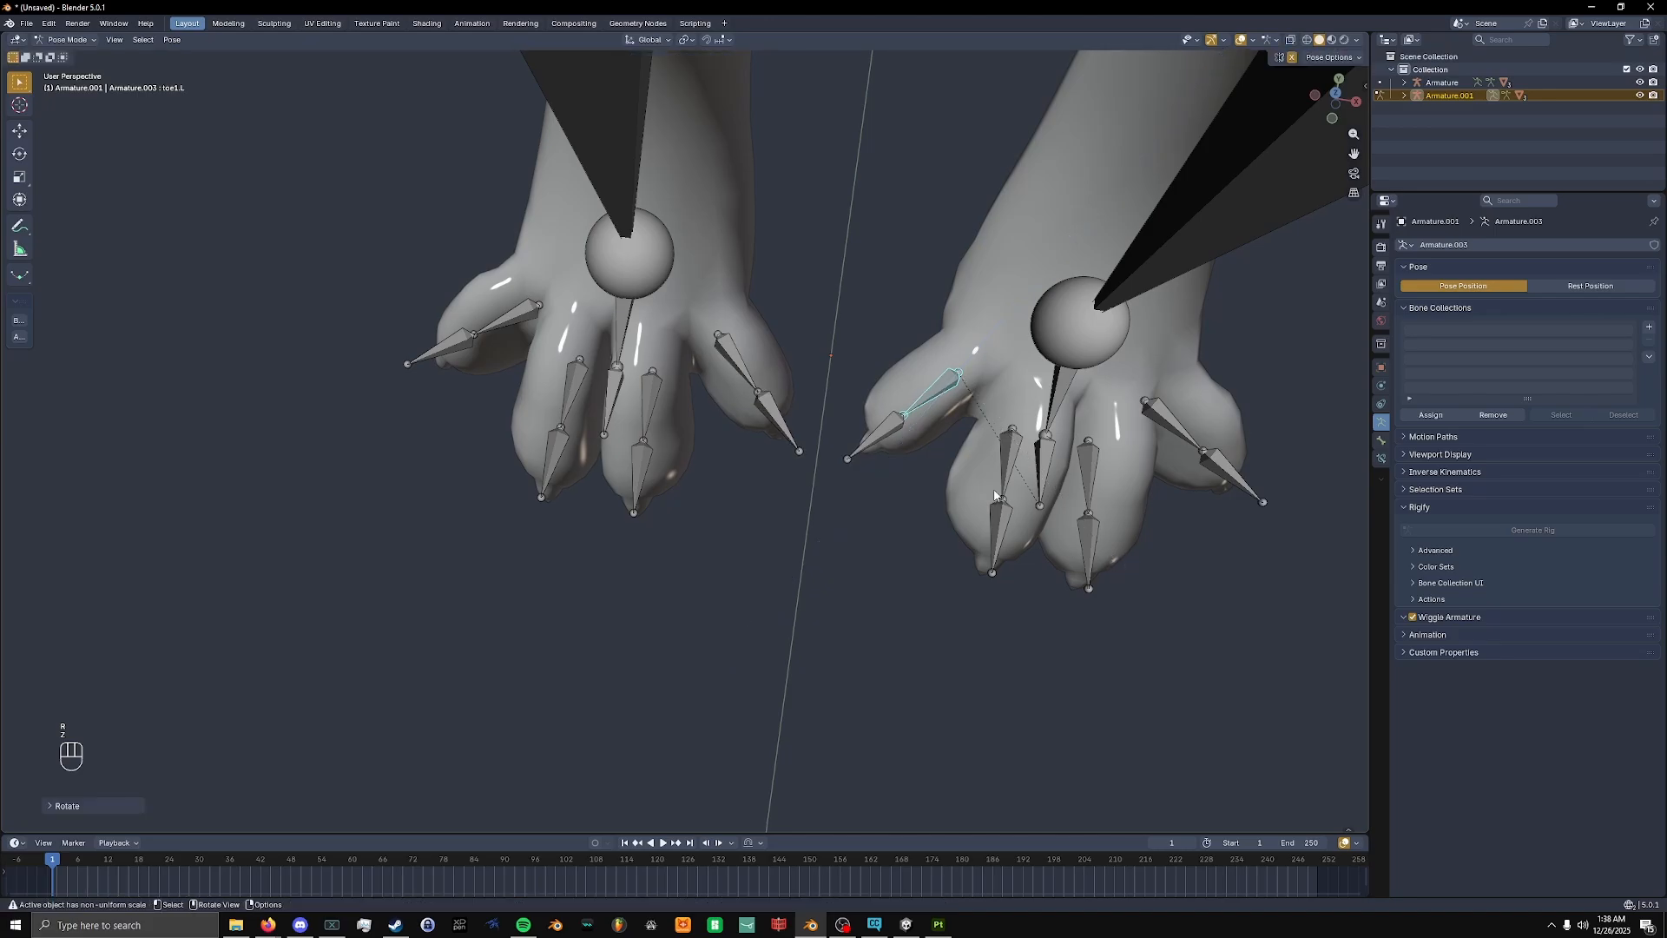
Spread the left foot's two middle toe bones apart by rotating each about the global Z axis.
click(1008, 473)
key(r)
key(z)
click(1097, 492)
click(1090, 478)
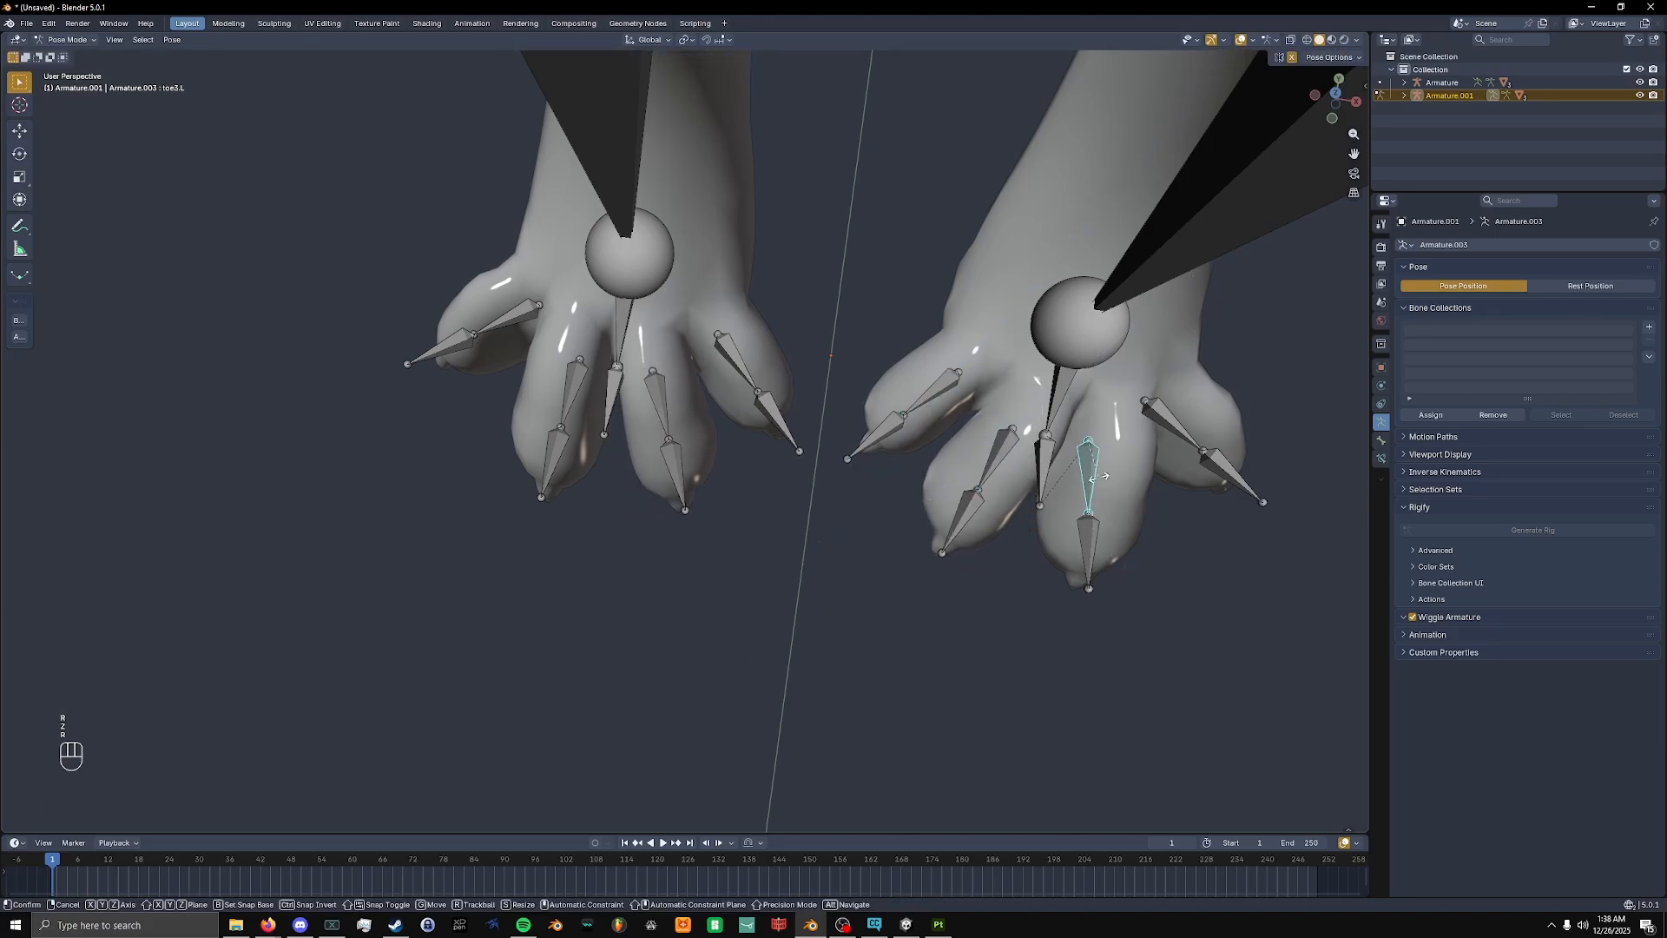
key(r)
key(z)
click(1060, 524)
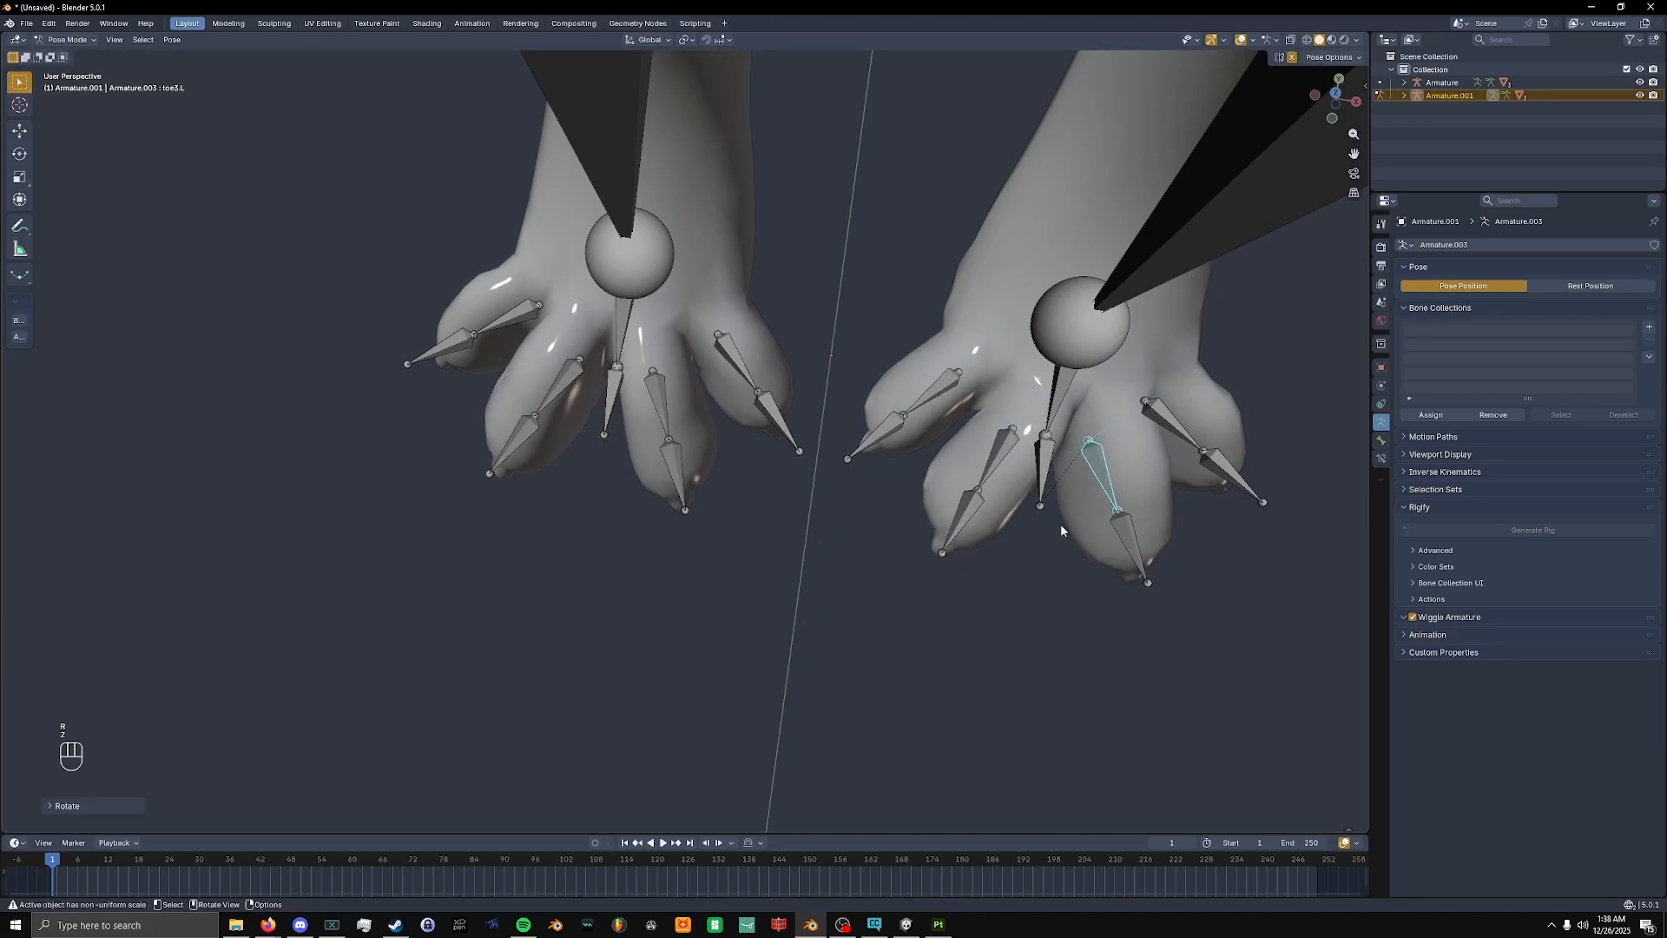
Switch the copied armature back to Object Mode and hide it so only the feet mesh shows.
middle_drag(1060, 523, 744, 505)
key(Tab)
key(Tab)
key(ctrl+Tab)
click(888, 246)
click(908, 249)
key(h)
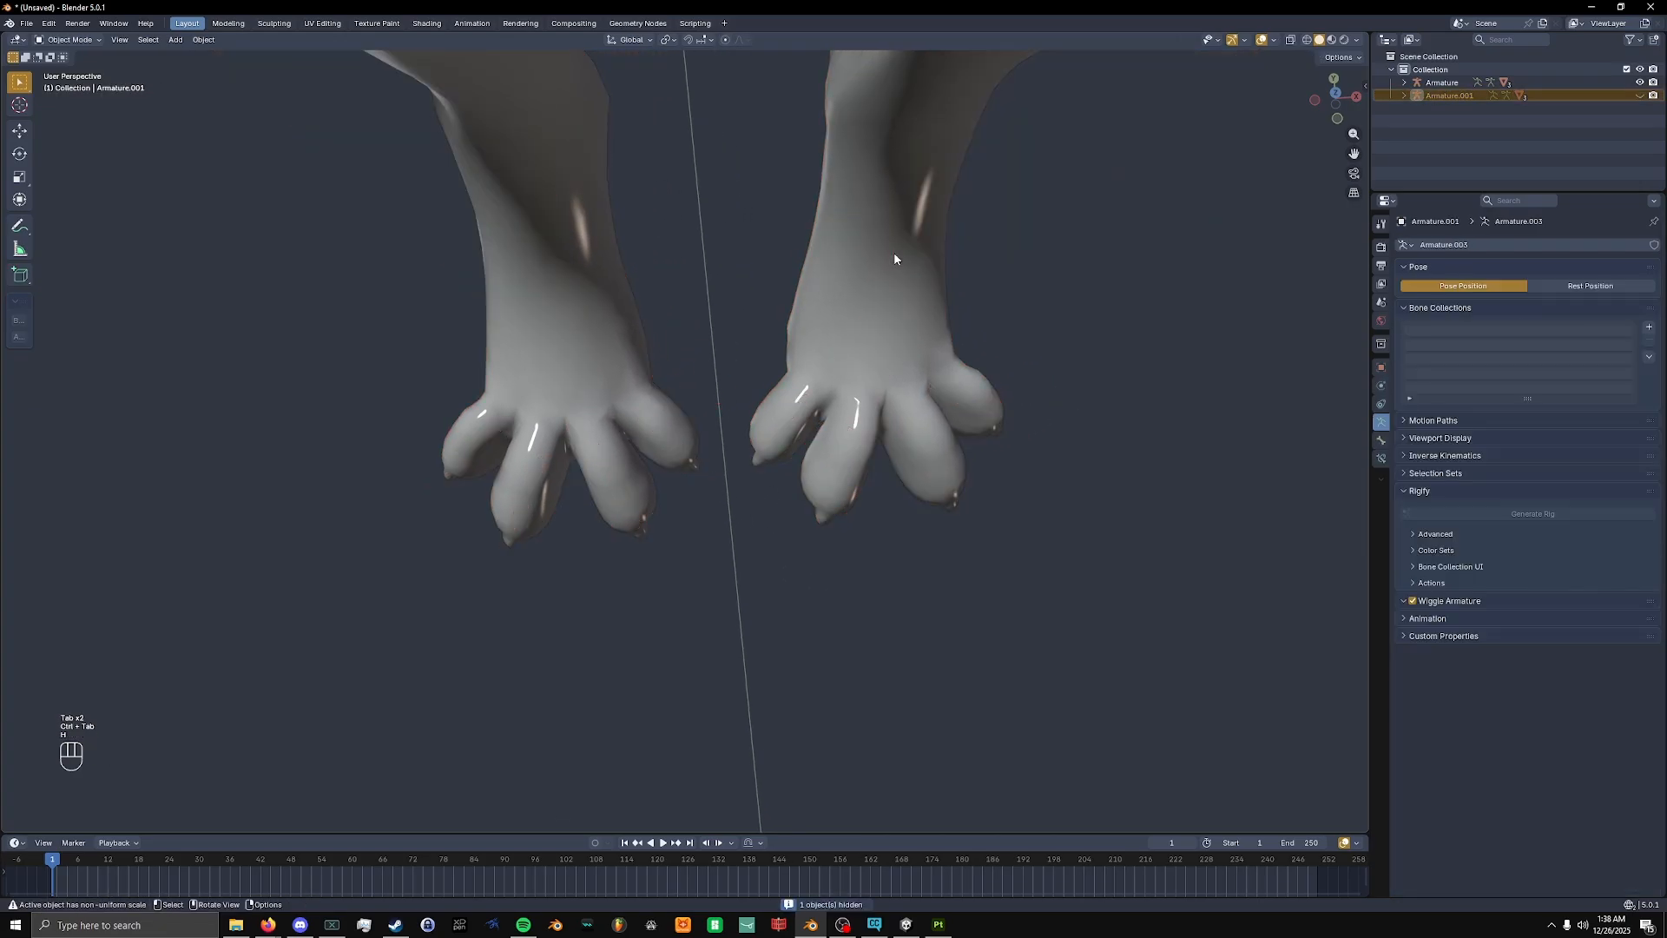
Mark the innermost toes of both feet with a freehand annotation and undo it.
key(d)
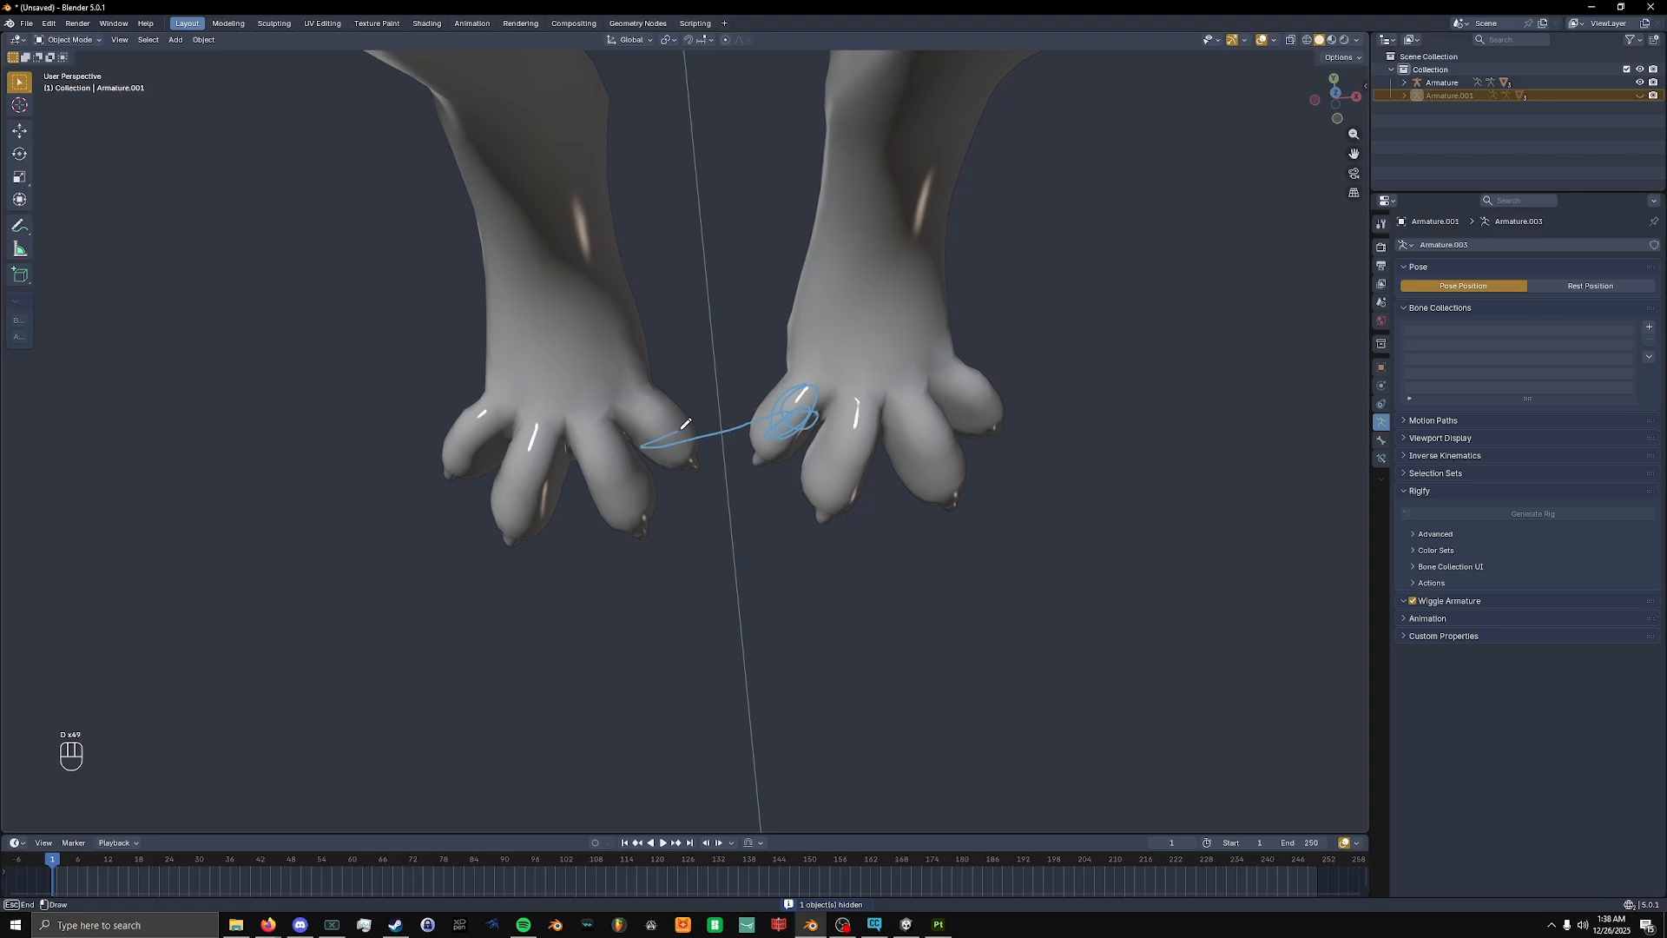
drag(653, 430, 729, 423)
key(ctrl+z)
scroll(720, 432, down, 8)
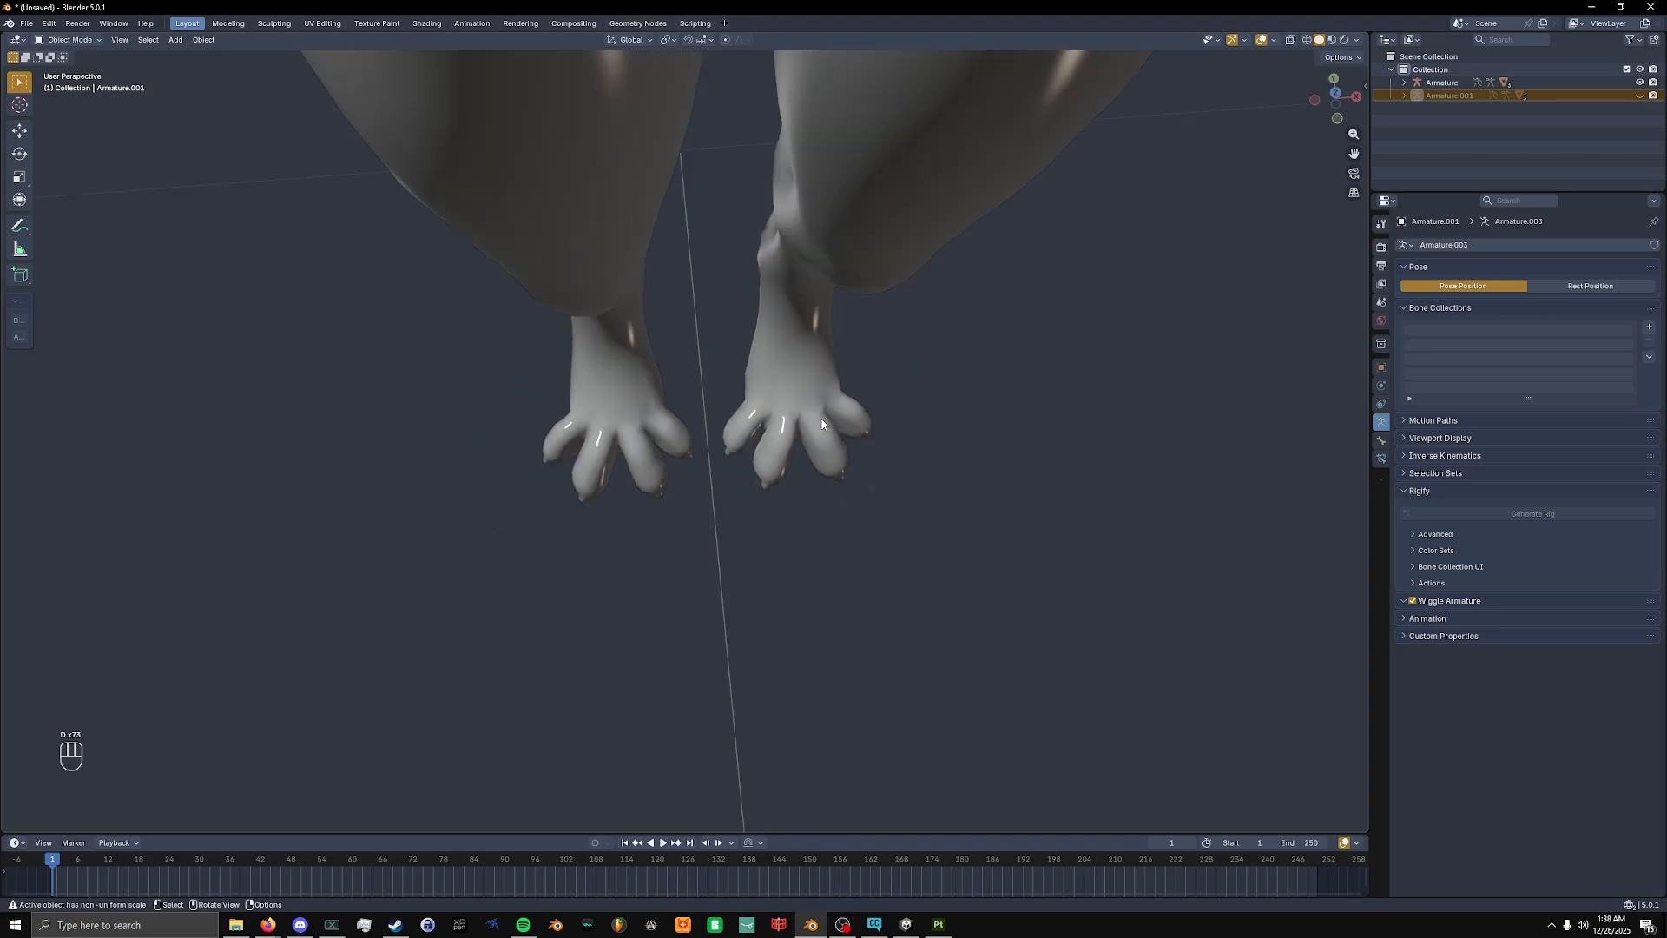
middle_drag(837, 444, 769, 387)
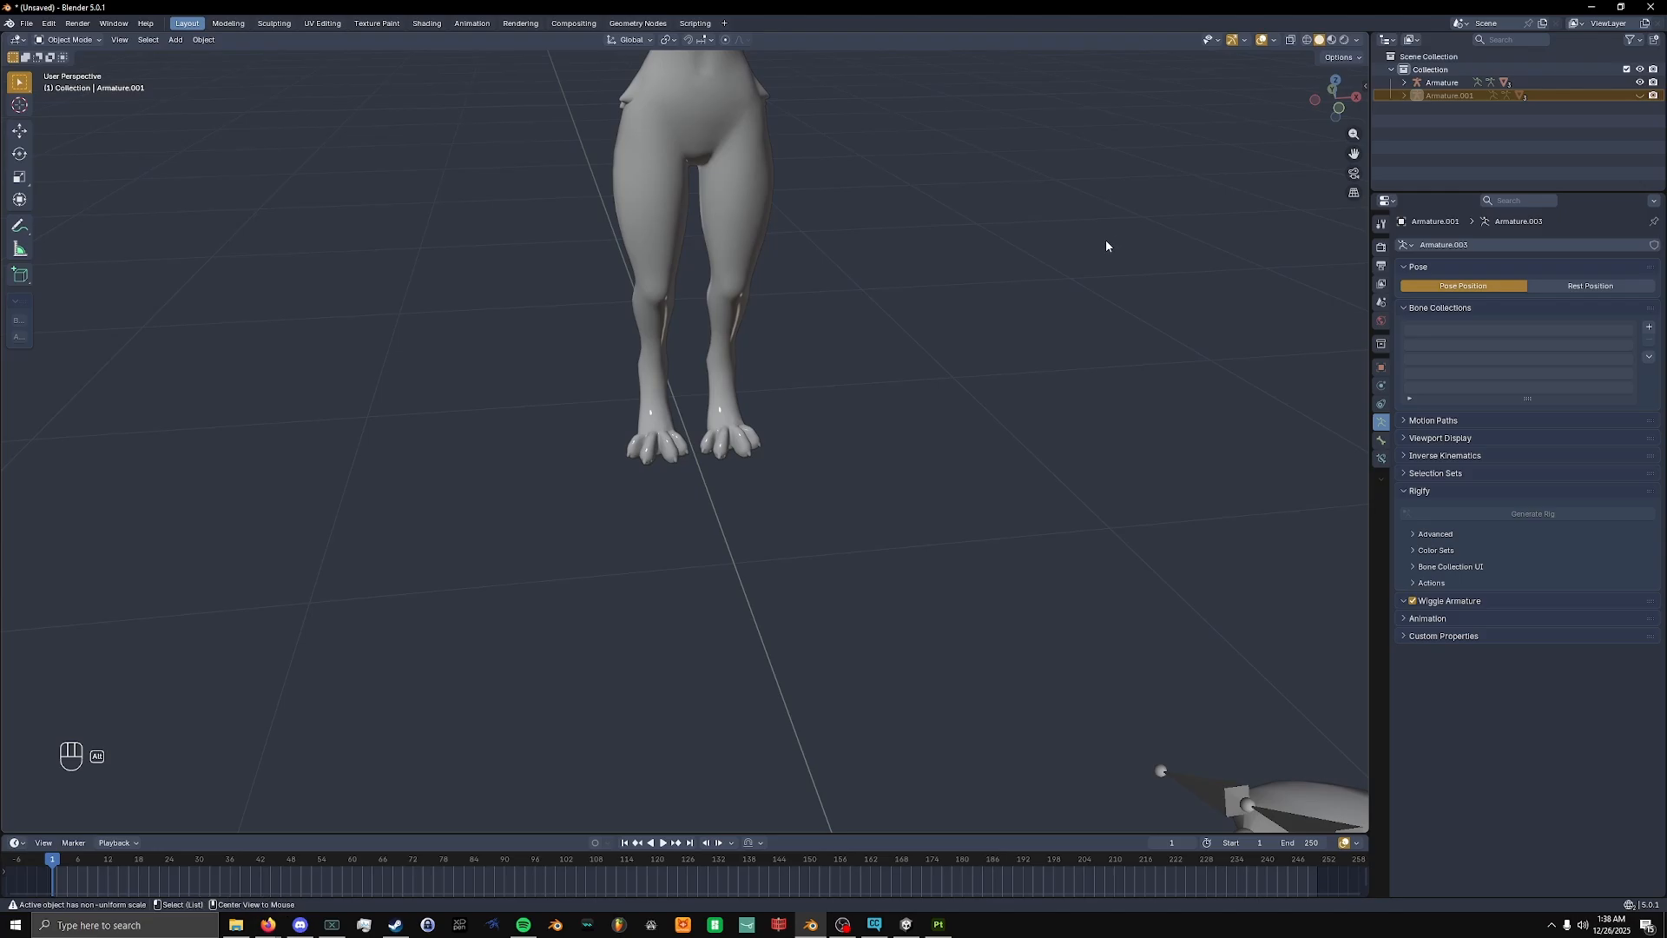
Unhide the copied armature and put it back into Pose Mode with the legs in view.
key(alt+h)
middle_drag(1054, 182, 904, 298)
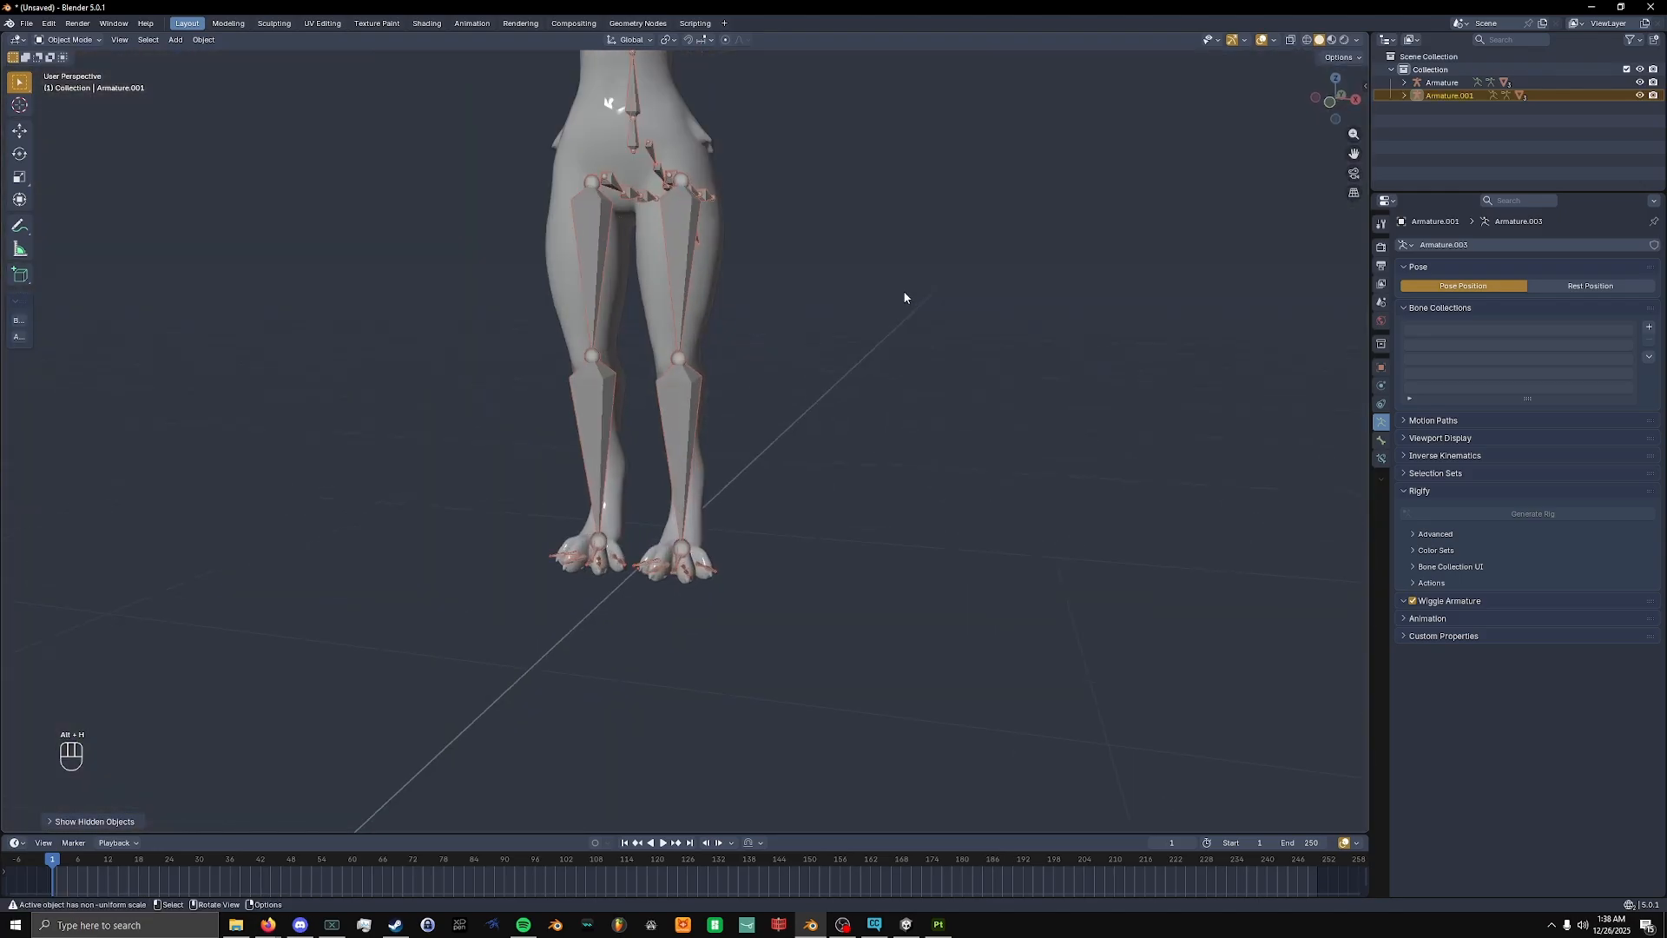
scroll(693, 543, up, 2)
middle_drag(673, 370, 732, 515)
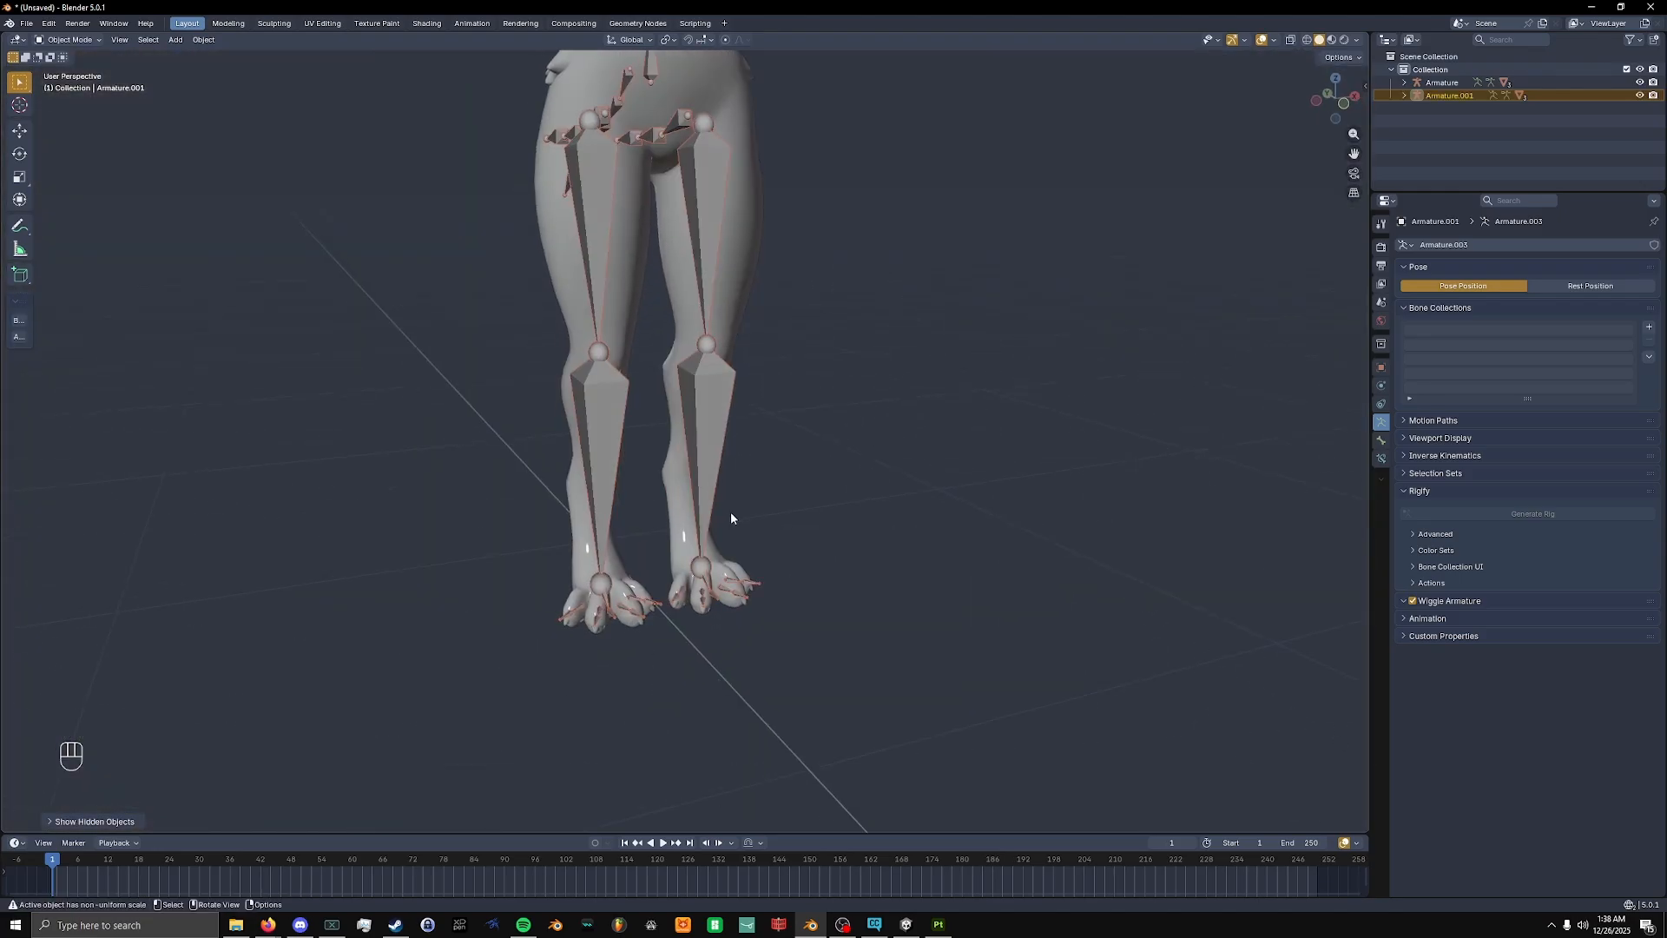
key(ctrl+Tab)
Spread the legs by rotating the left thigh bone outward about 26 degrees around the global Y axis.
click(709, 206)
middle_drag(889, 273, 841, 283)
key(r)
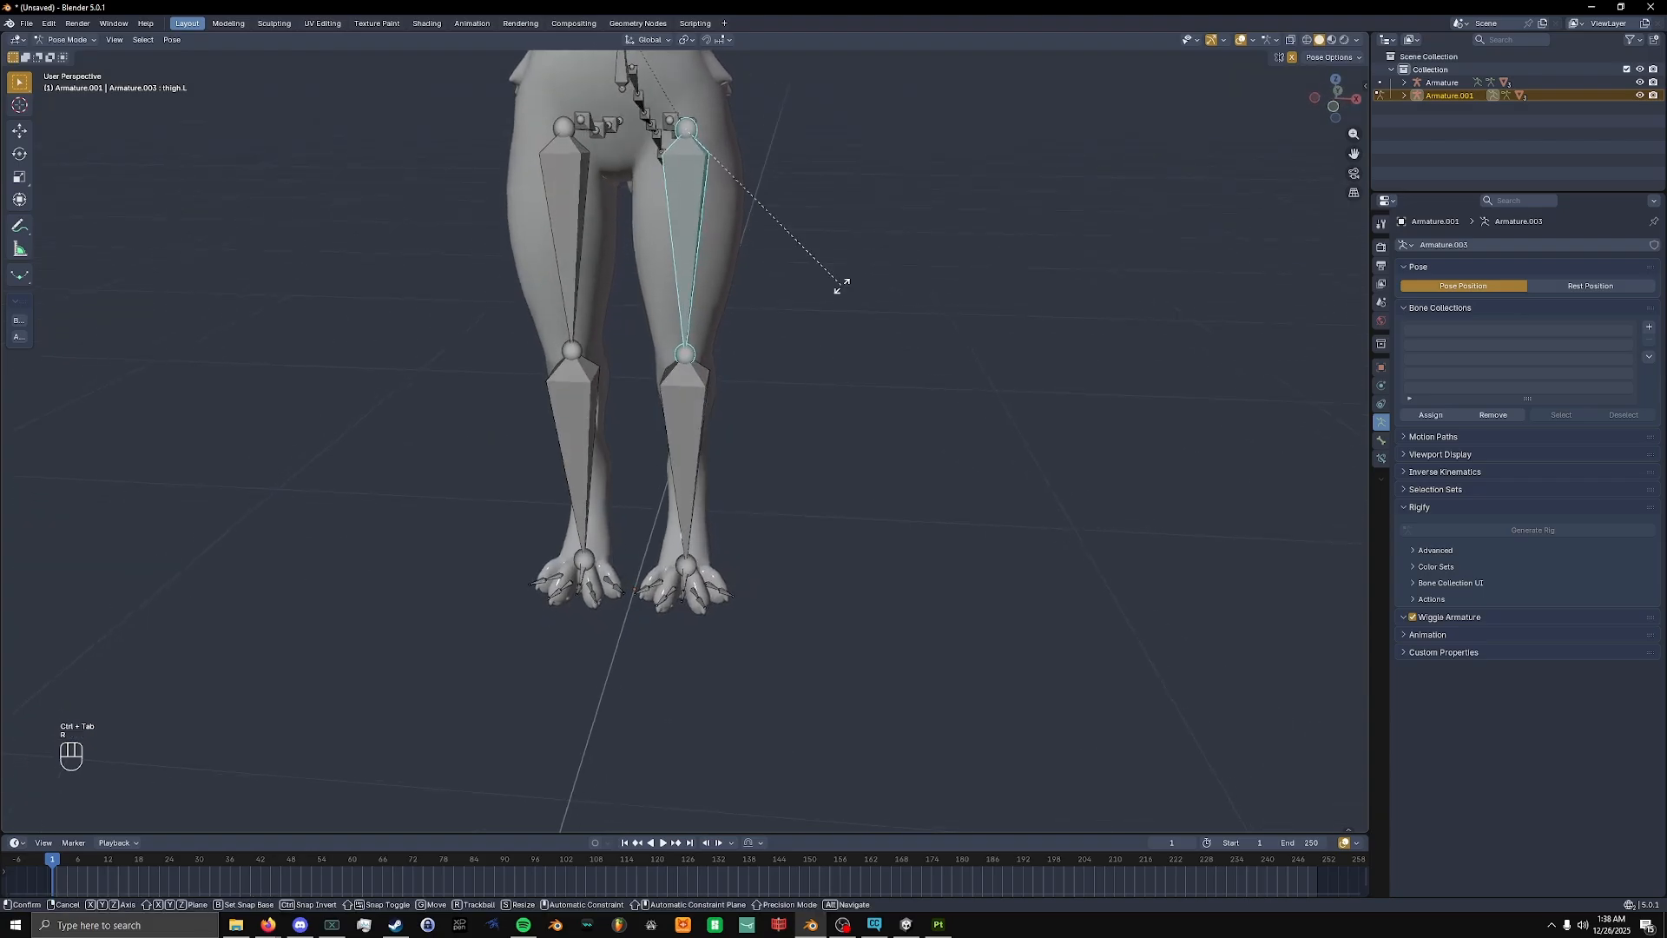
key(x)
key(y)
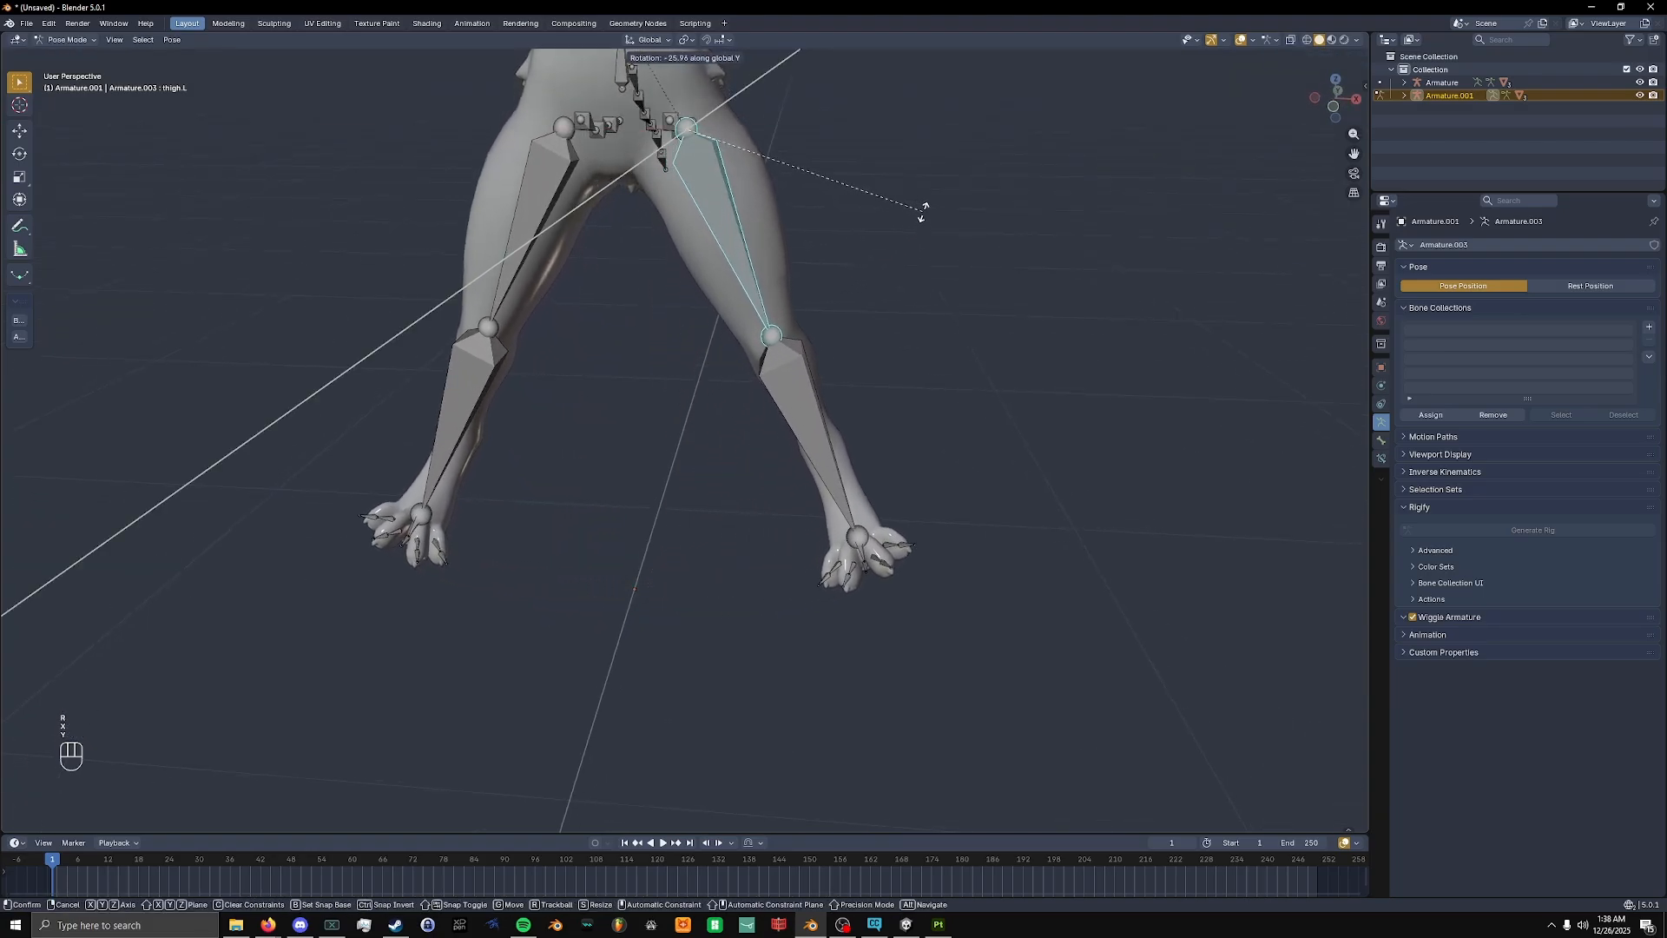
click(924, 217)
Frame the left foot's toe1.L bone and examine the spacing between the innermost toes.
shift+middle_drag(858, 566, 799, 445)
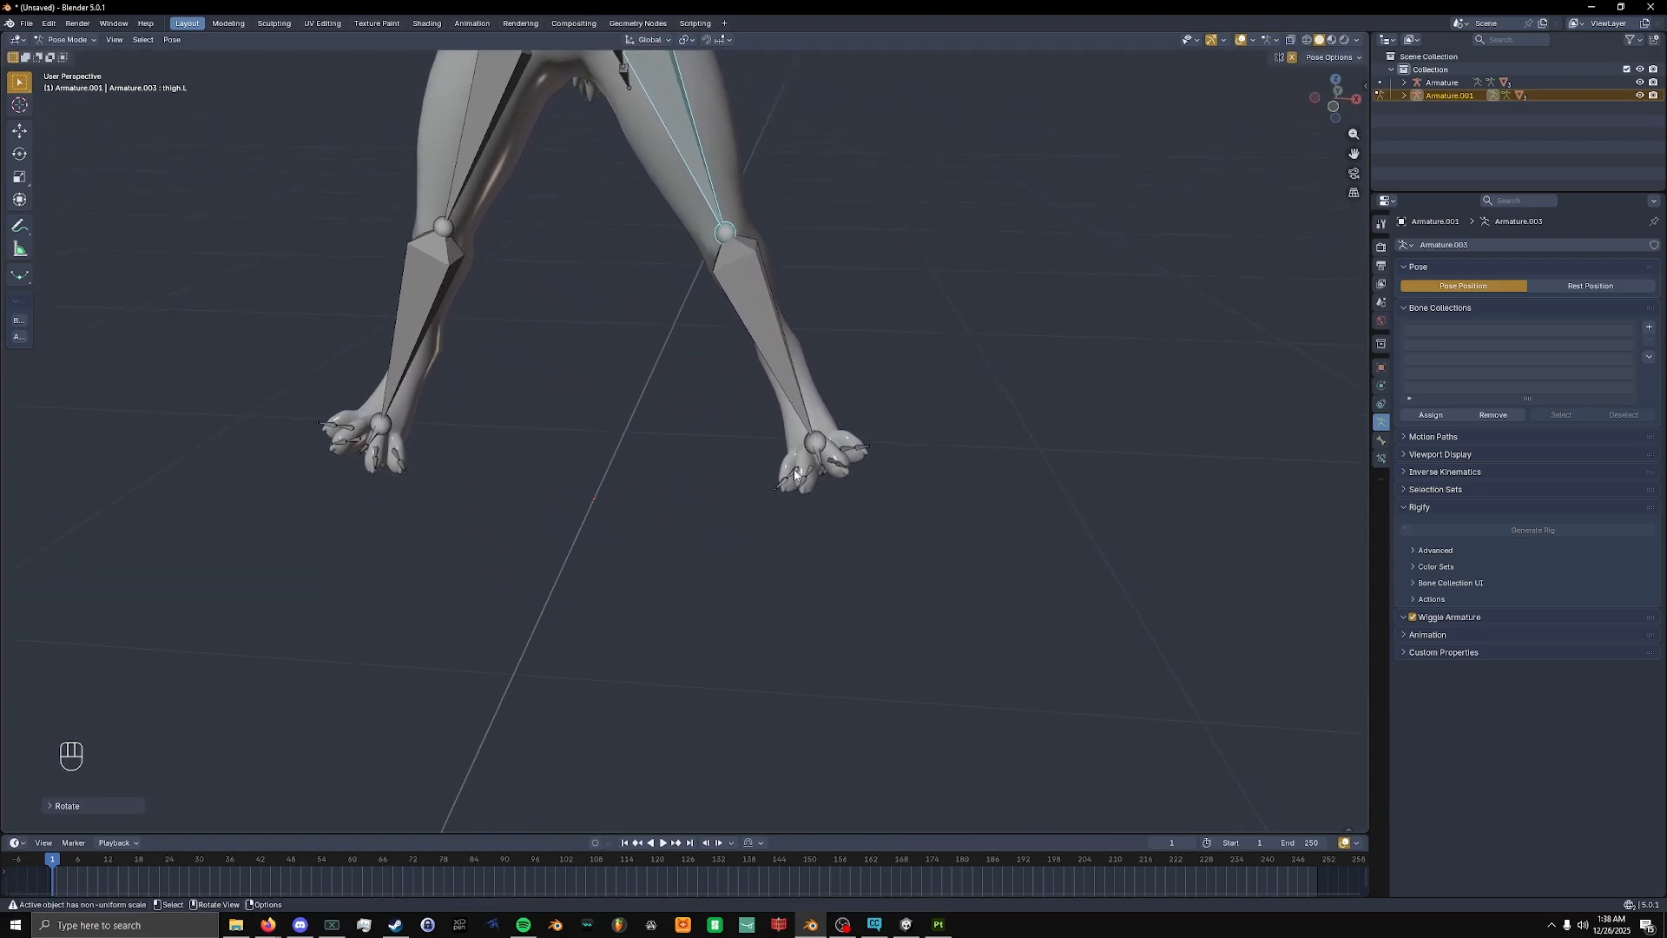
click(795, 472)
key(KP_Decimal)
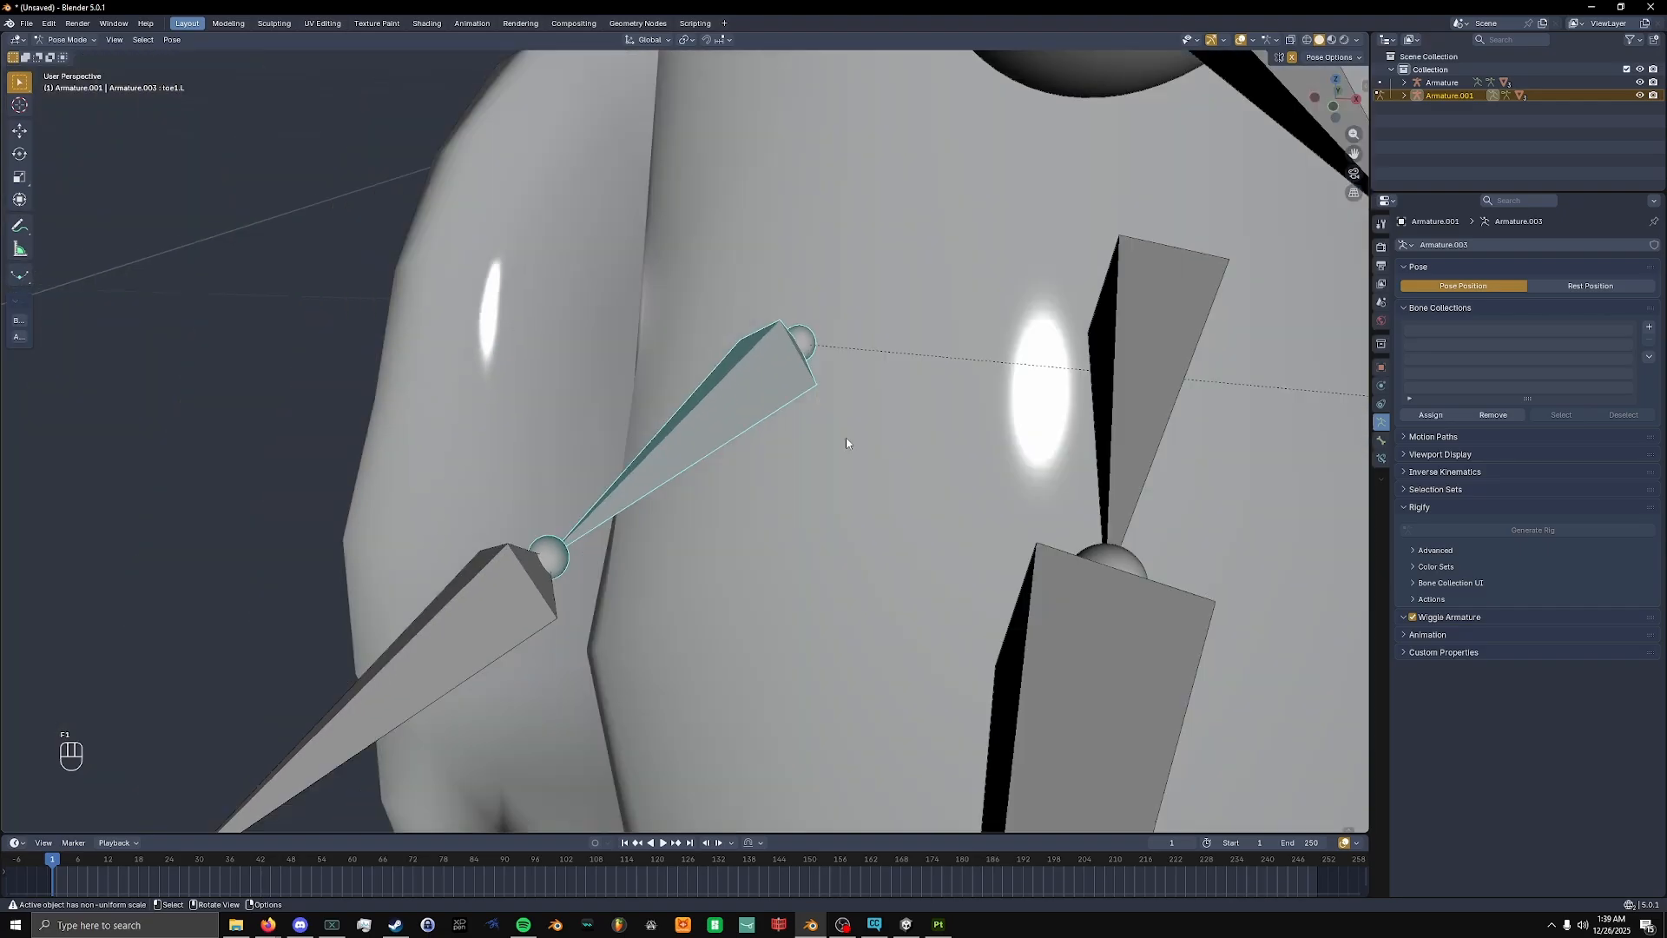
scroll(848, 443, down, 3)
middle_drag(613, 475, 702, 429)
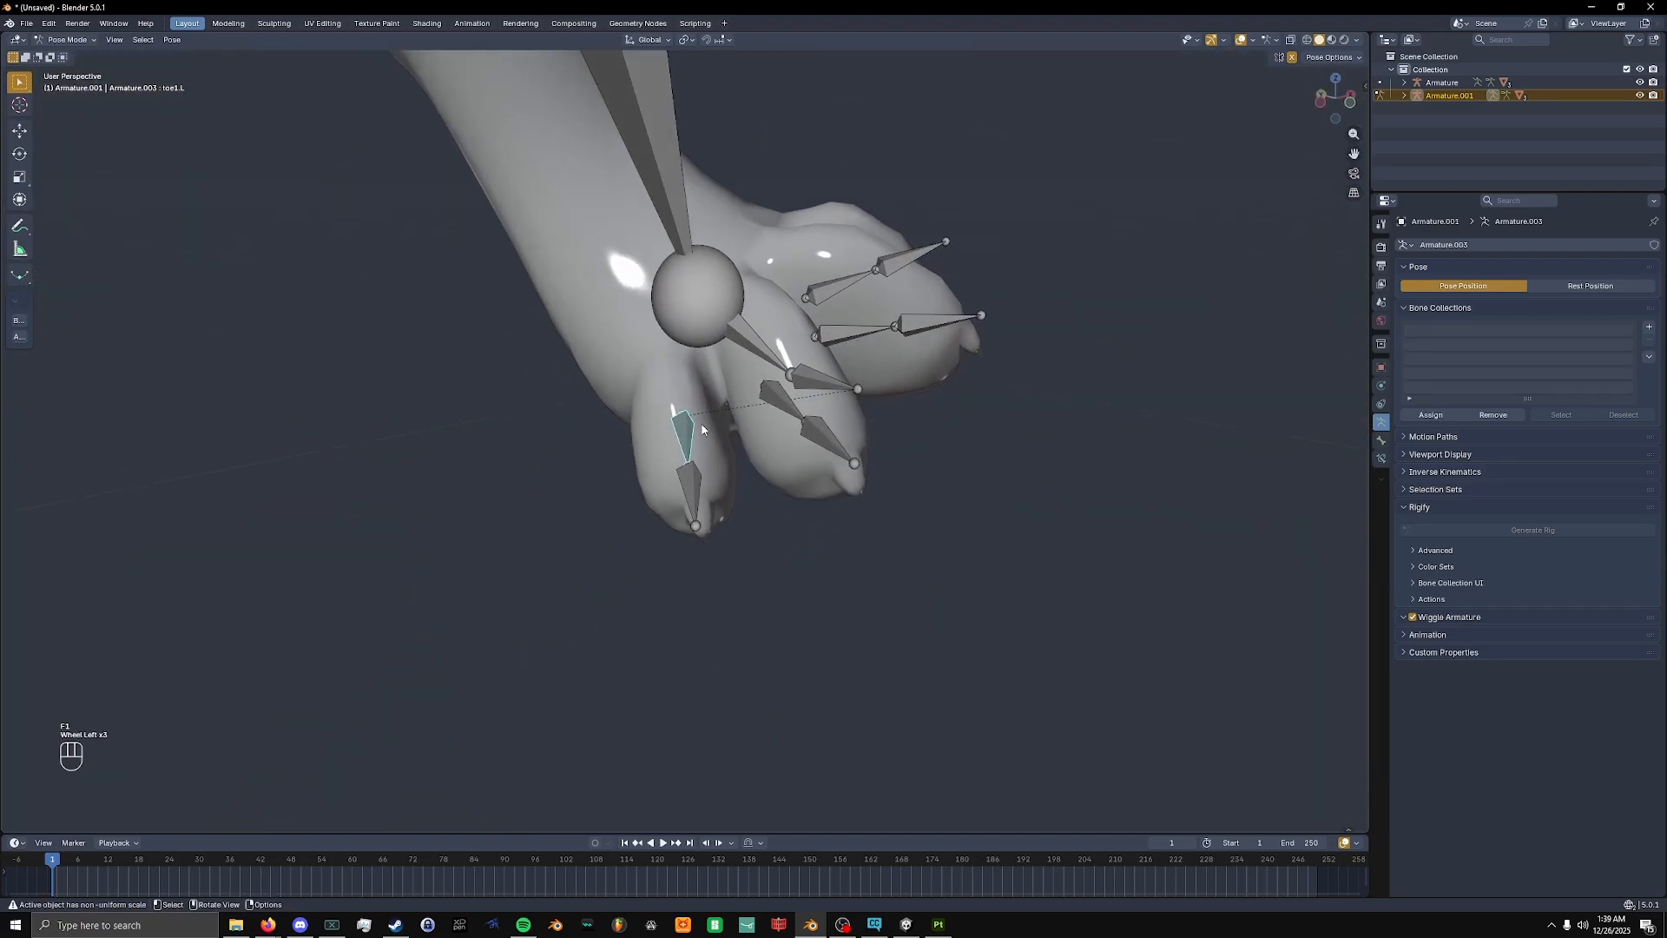
drag(747, 424, 731, 481)
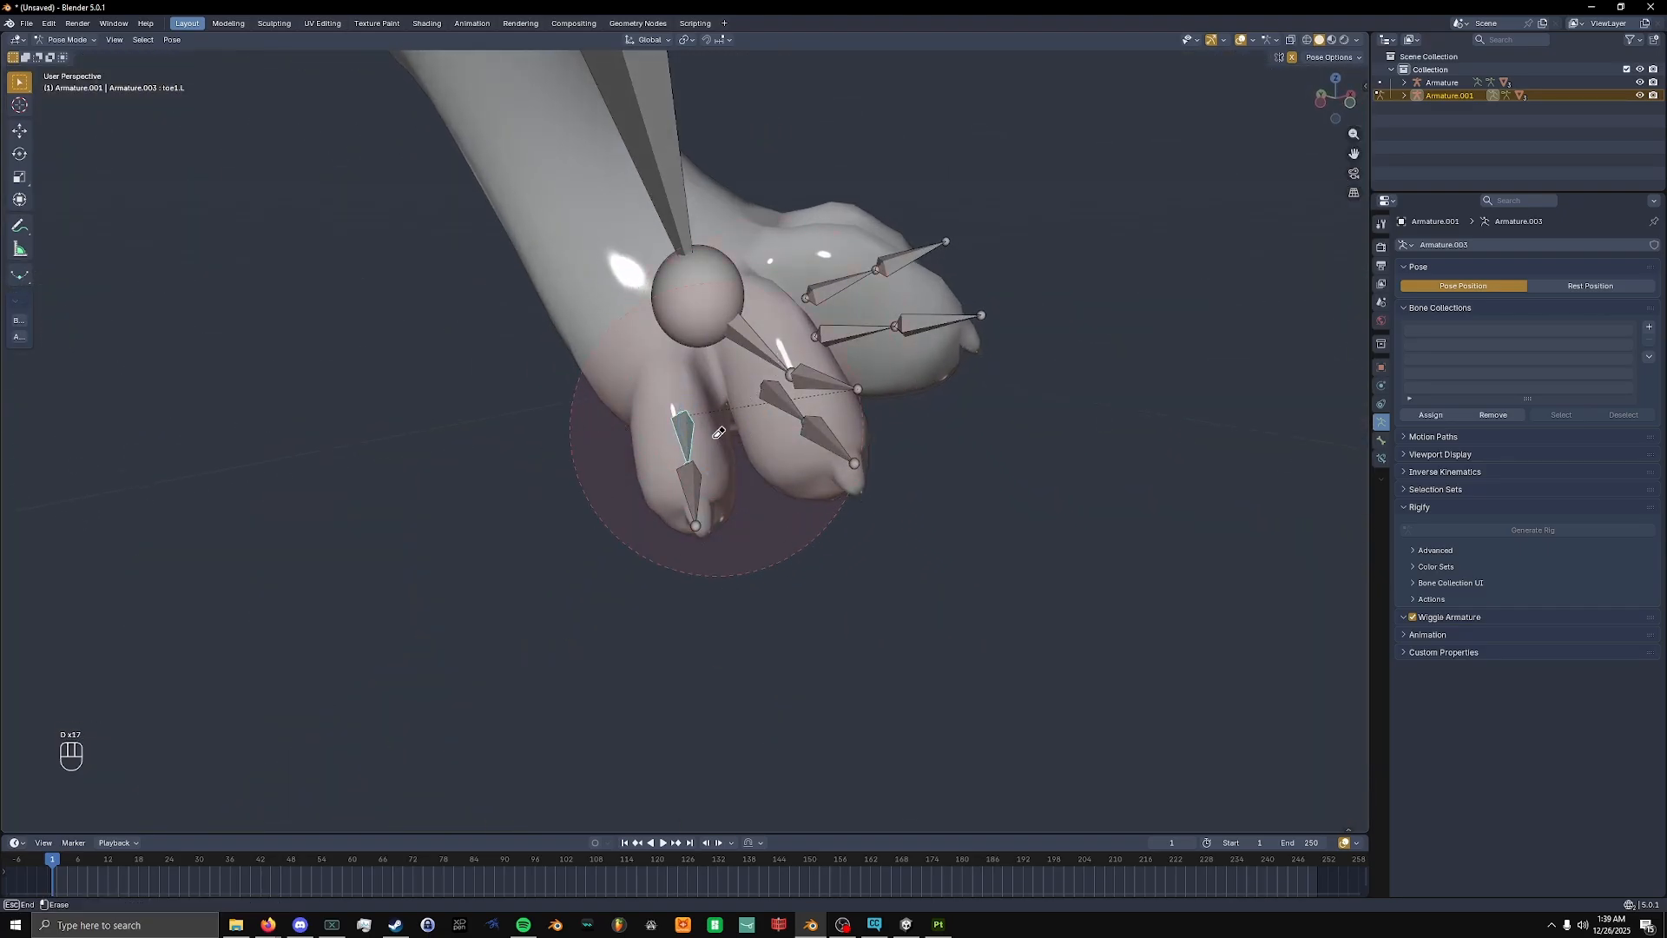
scroll(733, 384, down, 7)
middle_drag(743, 375, 717, 398)
click(584, 75)
key(r)
right_click(560, 204)
click(689, 442)
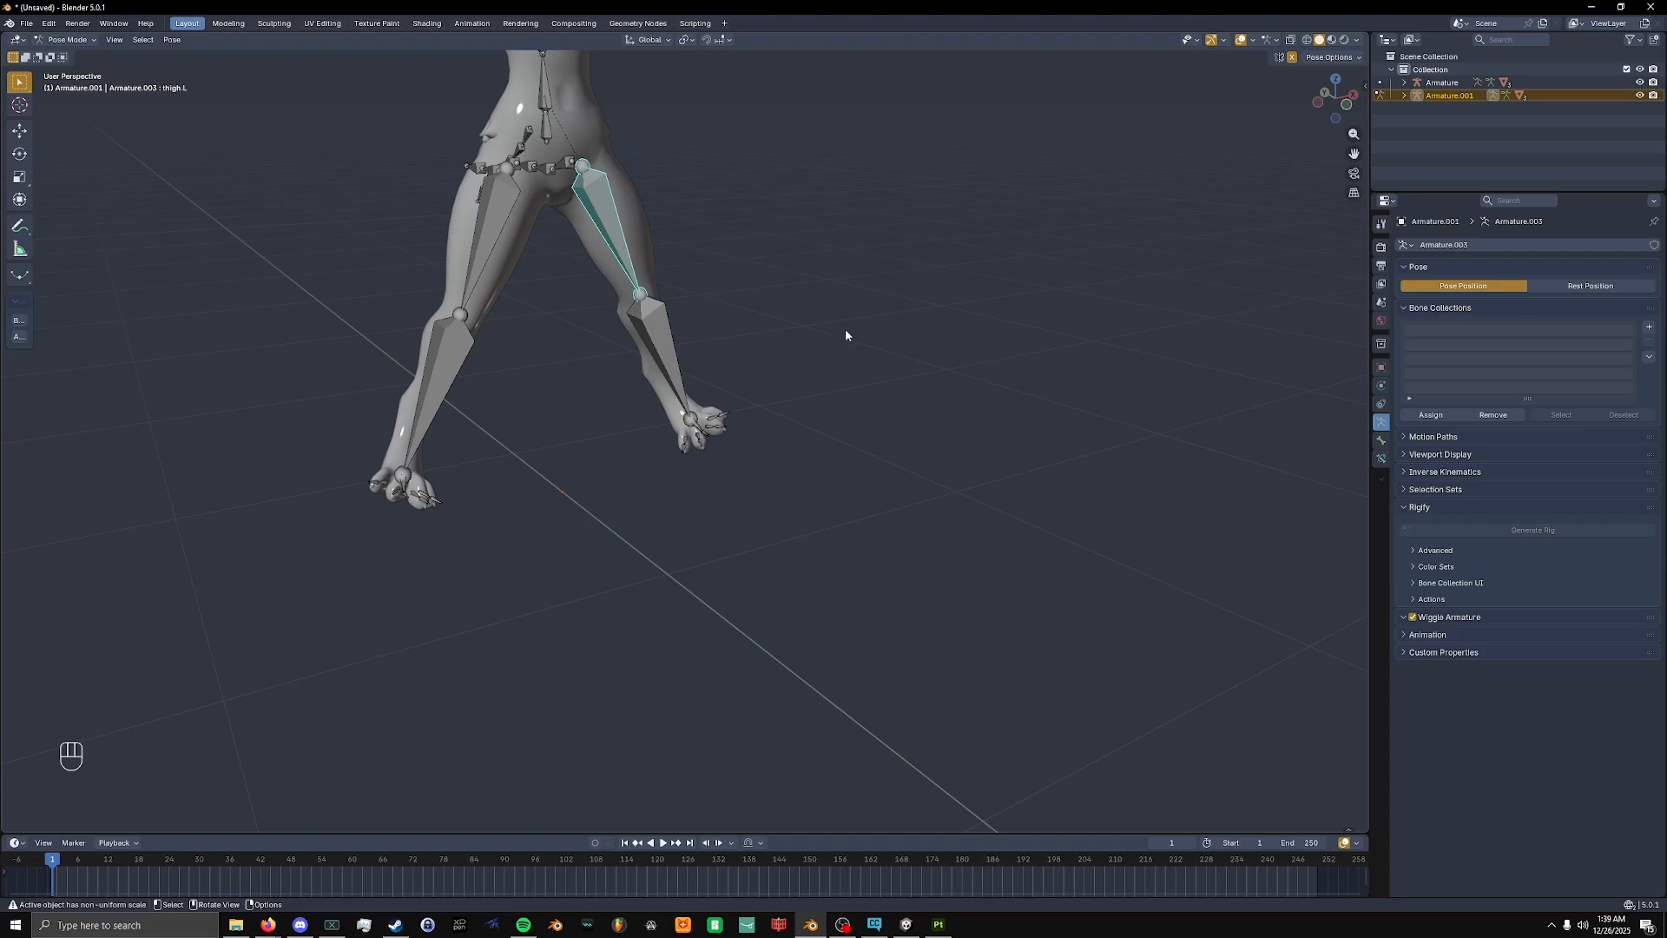
Clear the left thigh bone's rotation.
middle_drag(903, 282, 728, 356)
scroll(773, 259, up, 4)
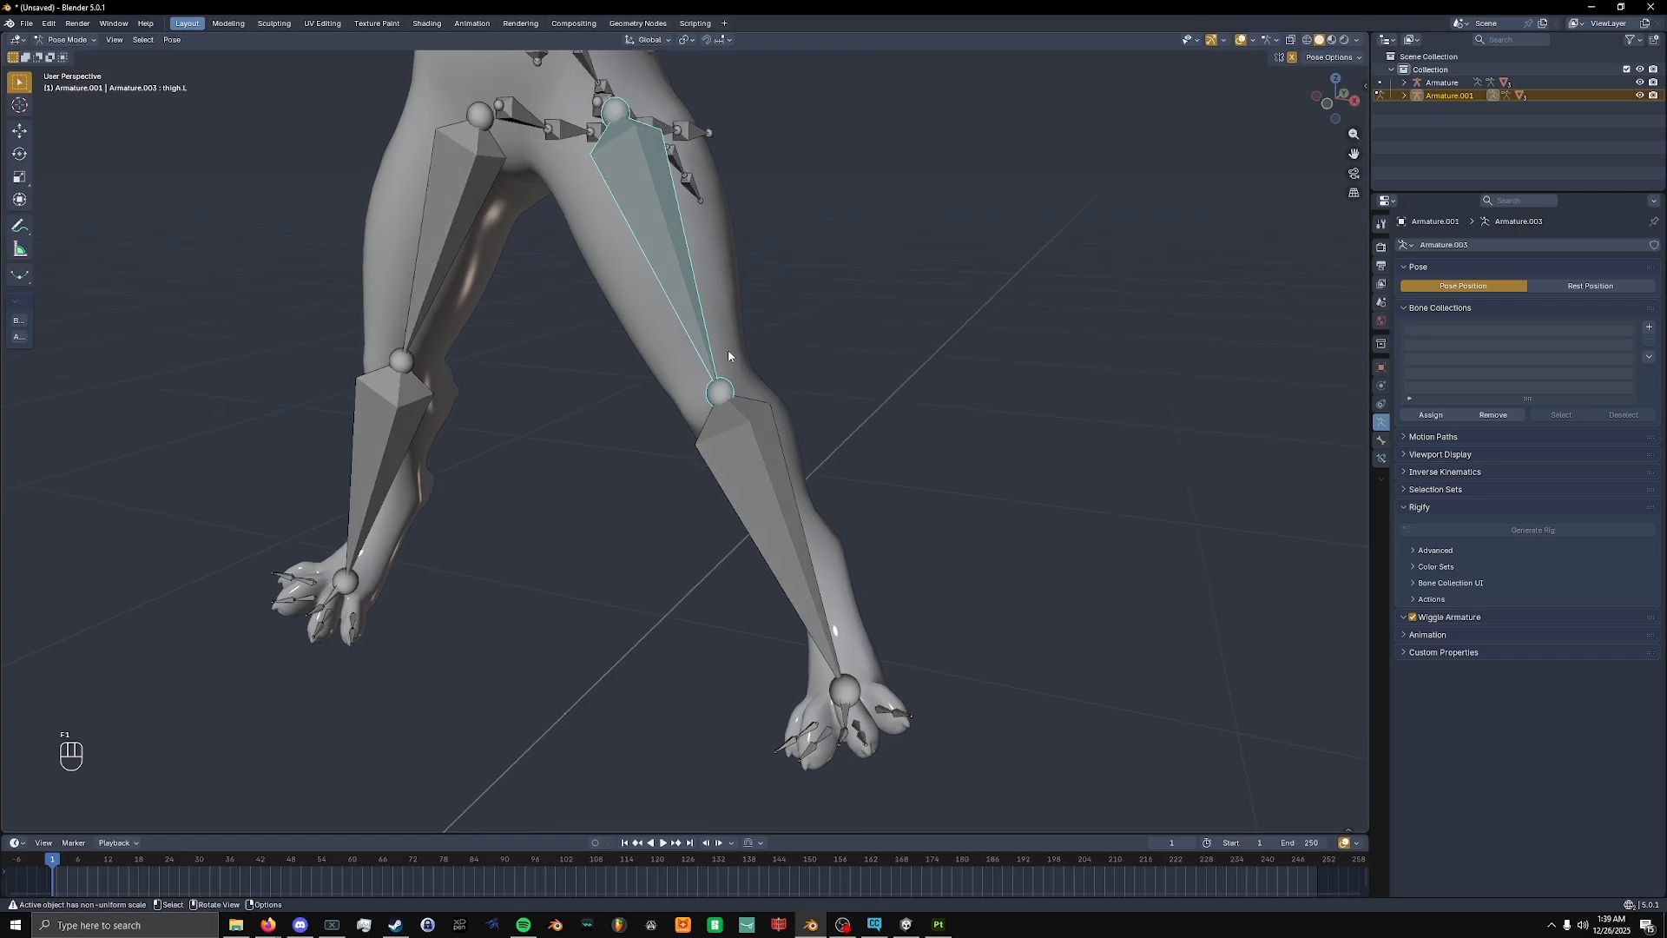
key(alt+r)
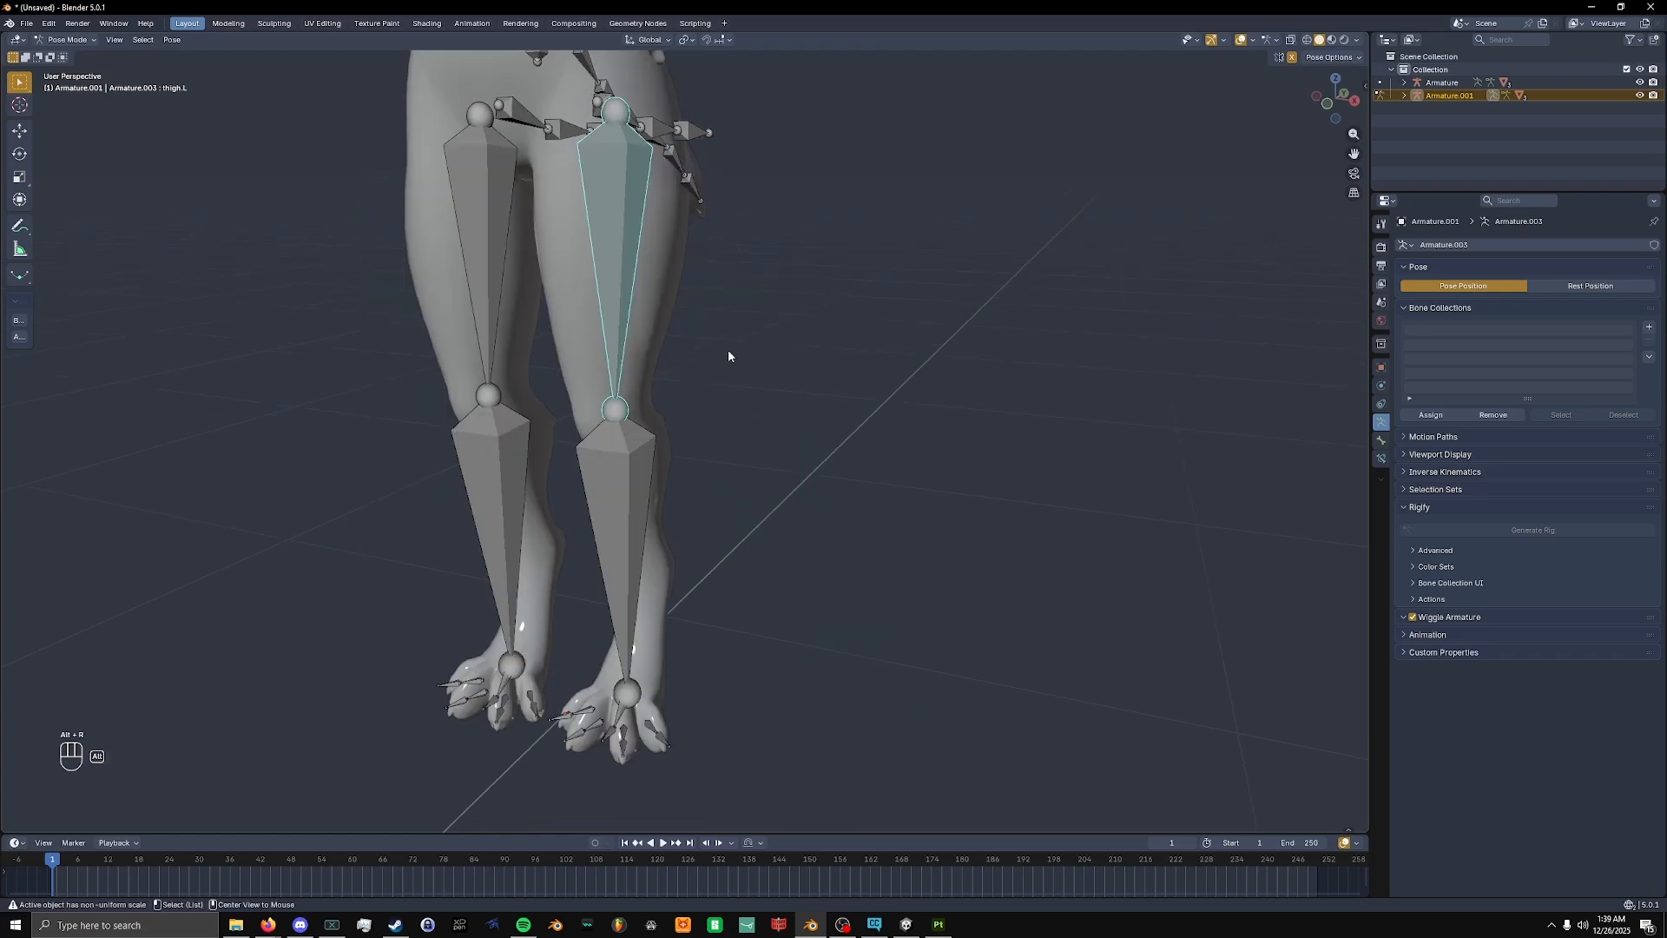
Move the left thigh bone outward and clear its location again.
key(g)
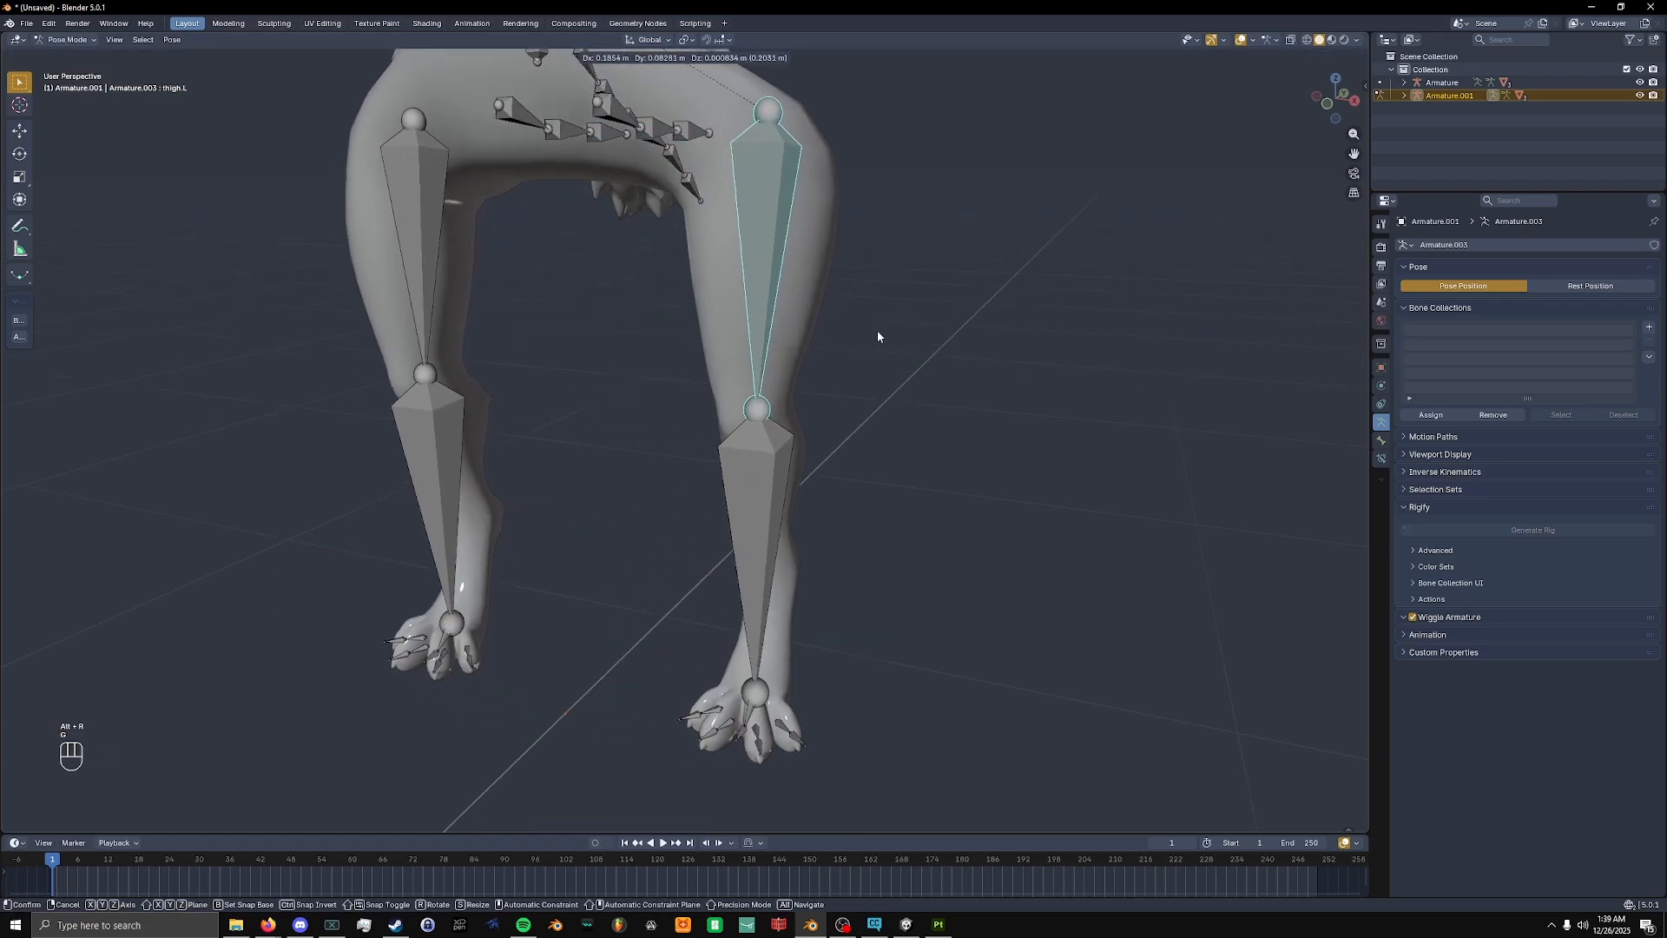
click(633, 456)
key(alt+g)
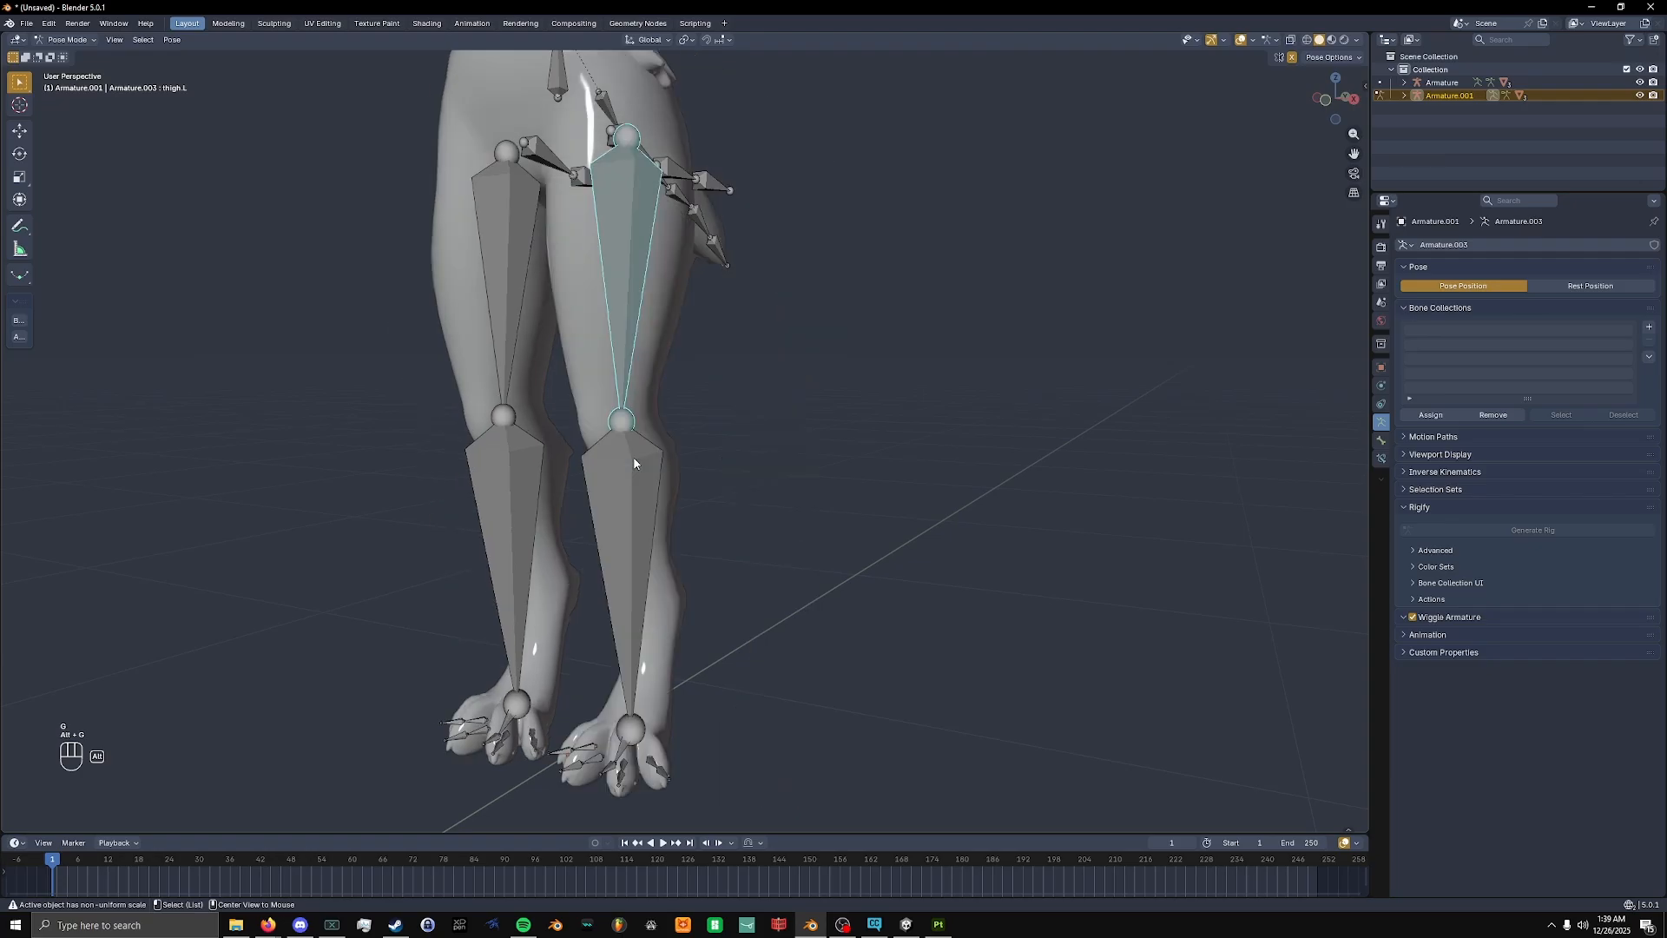
middle_drag(625, 410, 664, 401)
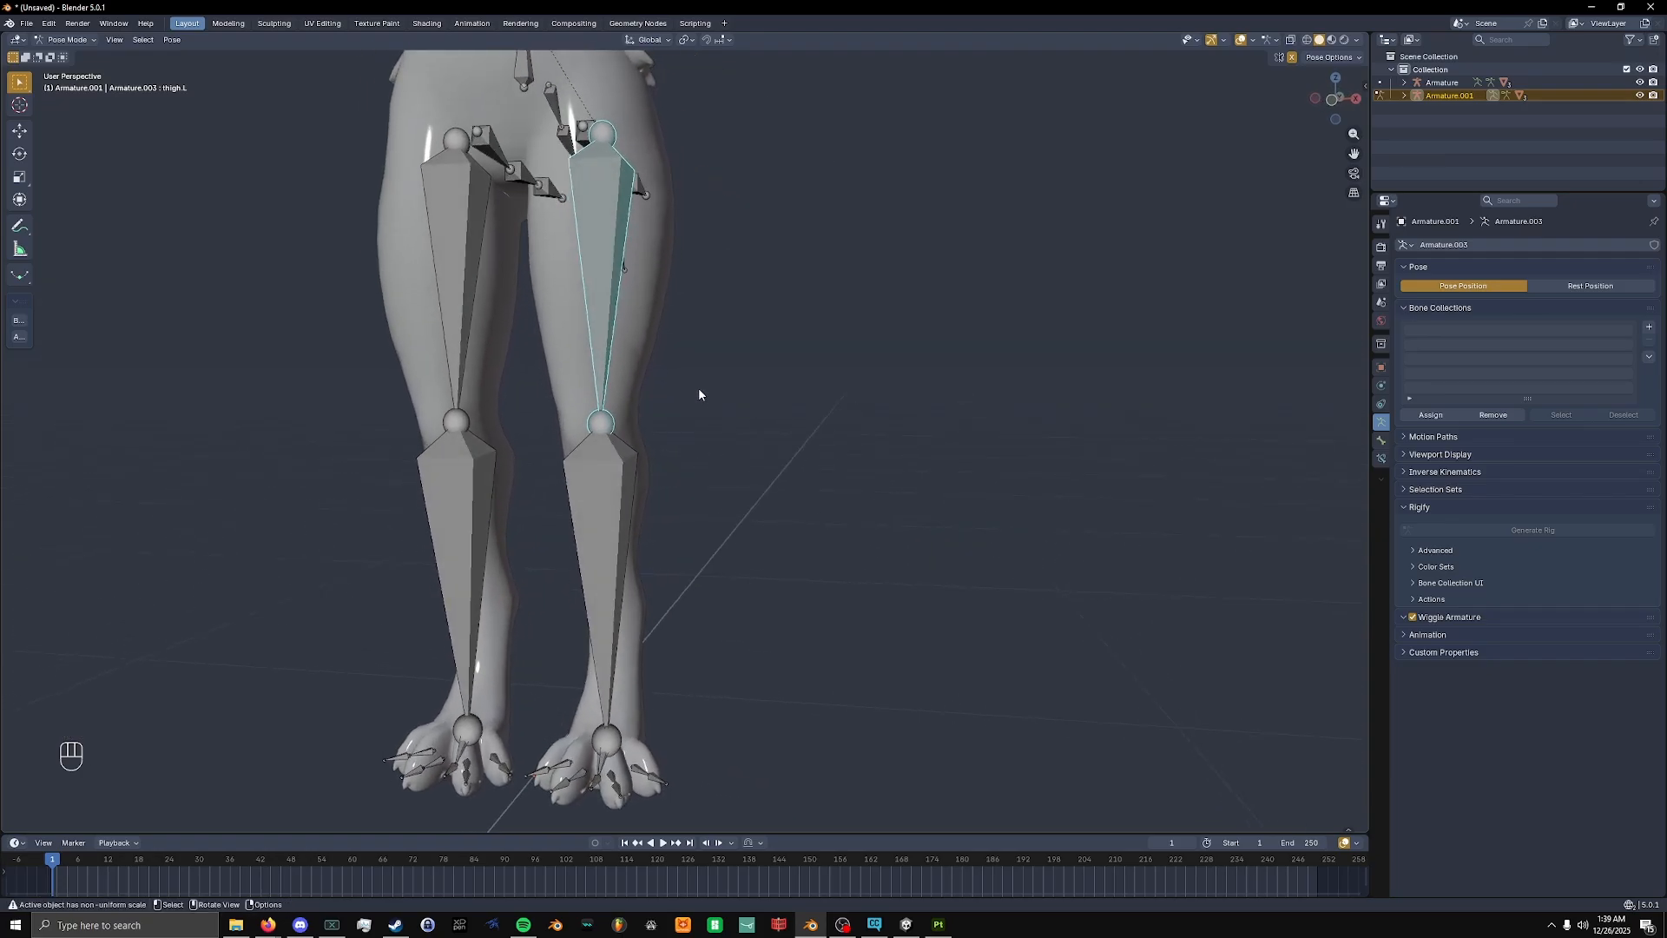
Undo the thigh bone's cleared location, its move and its cleared rotation.
key(ctrl+z)
key(ctrl+z)
key(ctrl+z)
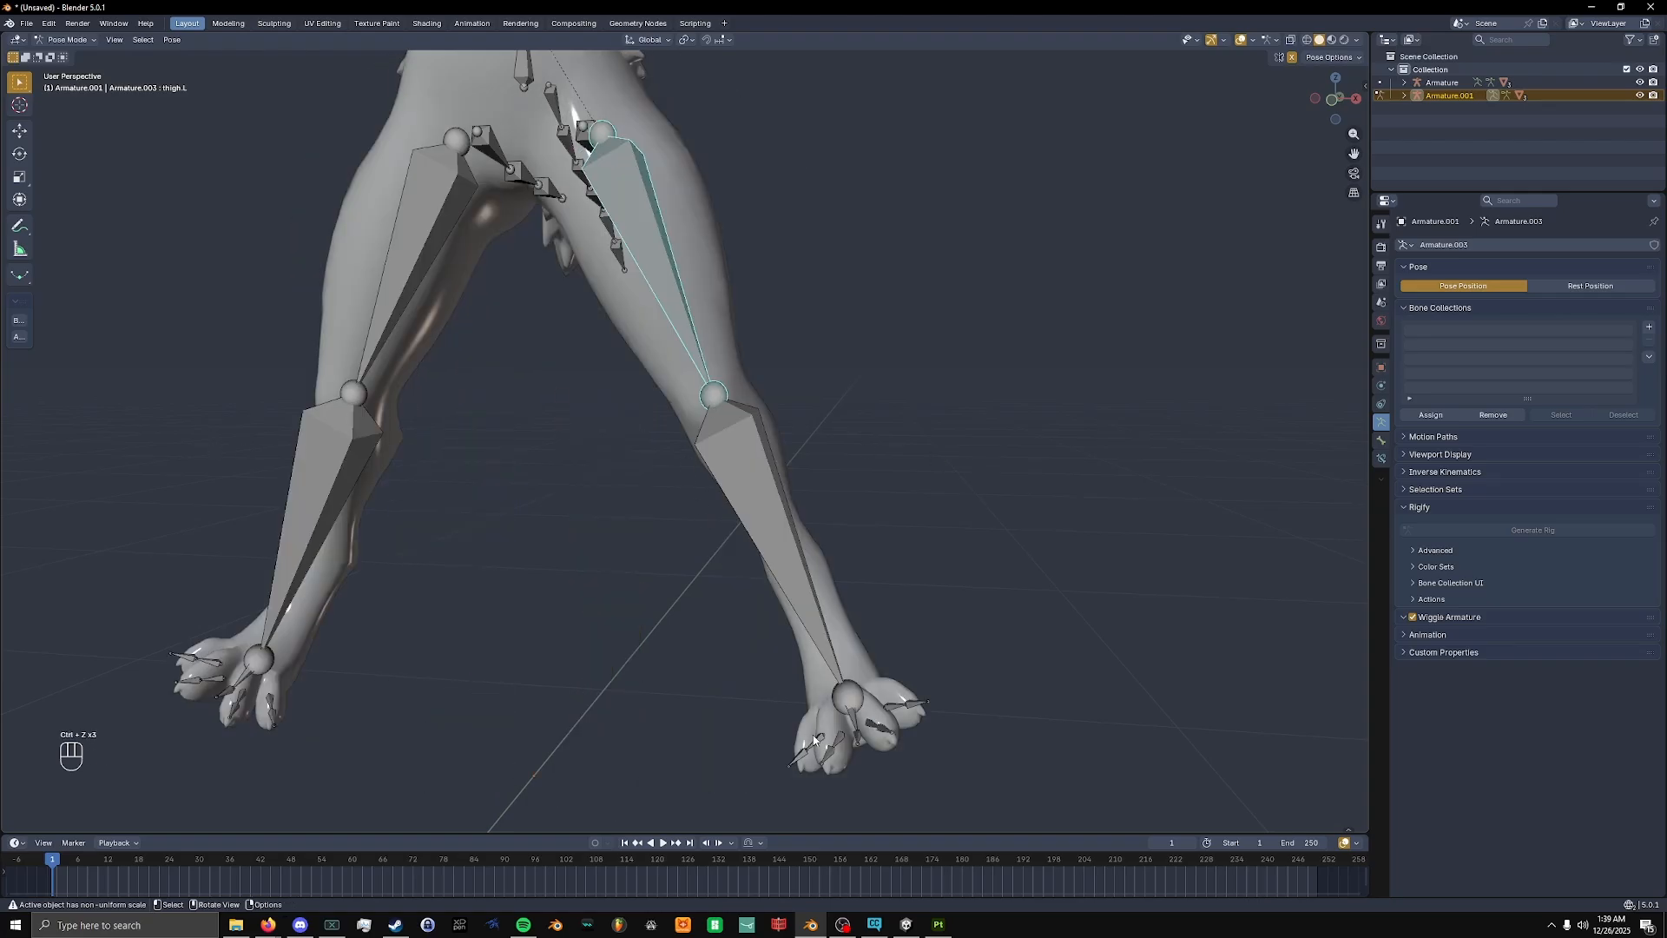
Select the left foot's innermost toe bone, toe1.L, and rotate it outward about its local Z axis.
click(819, 745)
key(F1)
scroll(804, 623, down, 8)
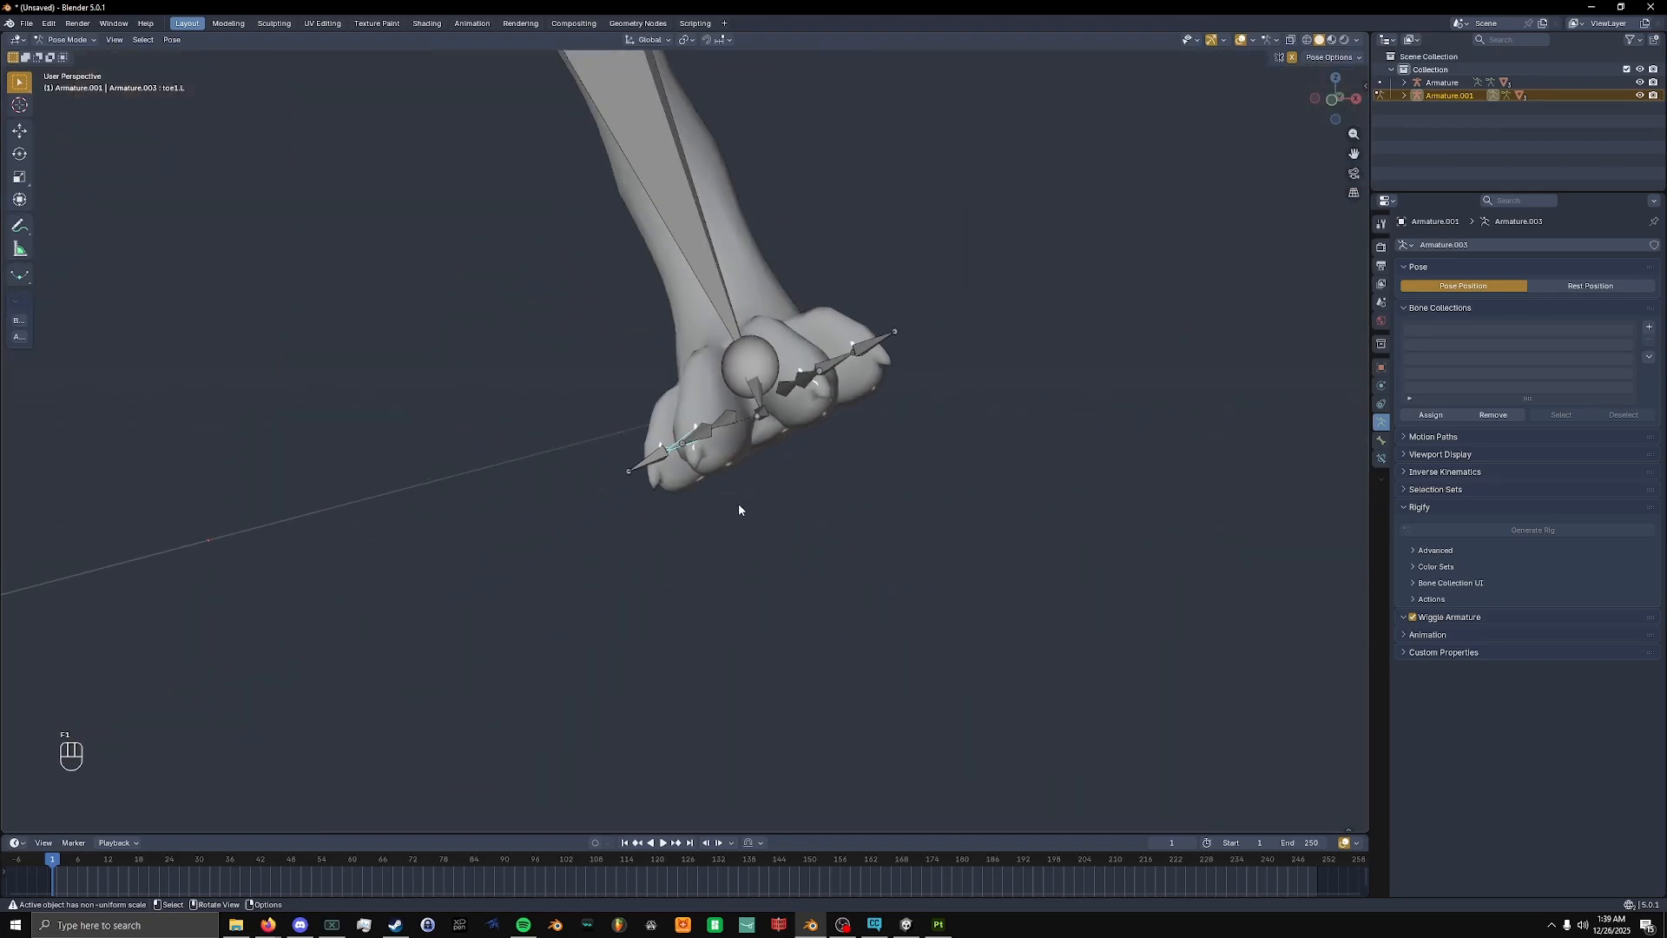
middle_drag(738, 503, 816, 555)
scroll(745, 545, up, 4)
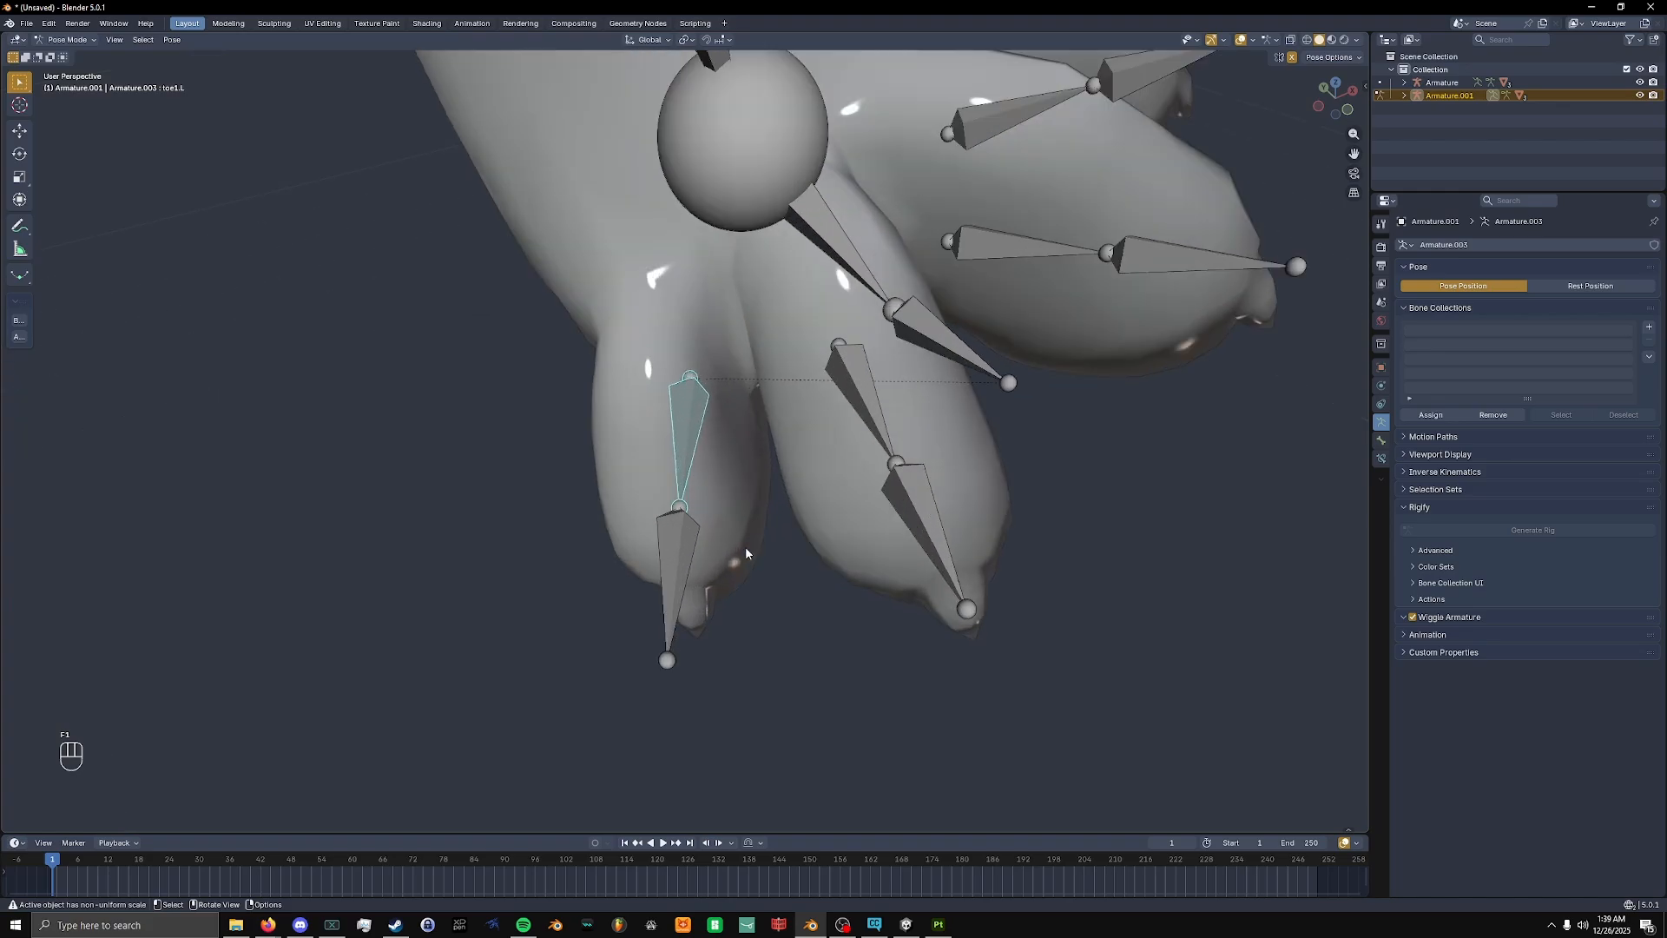
scroll(743, 545, down, 2)
scroll(731, 548, up, 1)
scroll(731, 543, up, 4)
scroll(738, 534, down, 5)
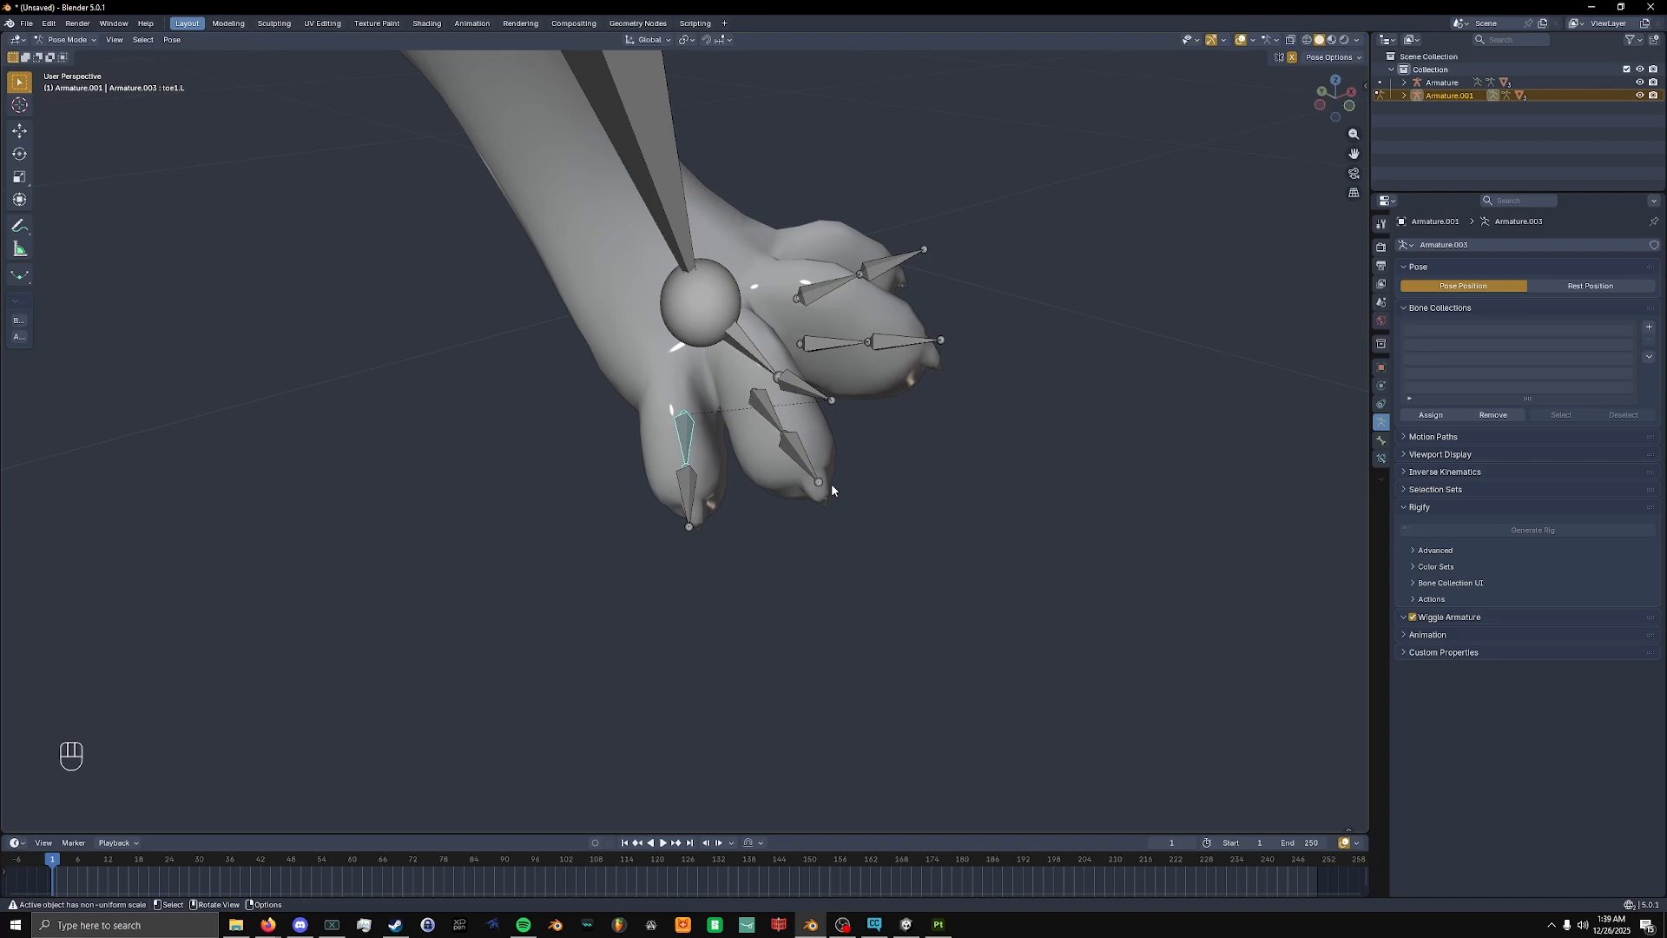
key(r)
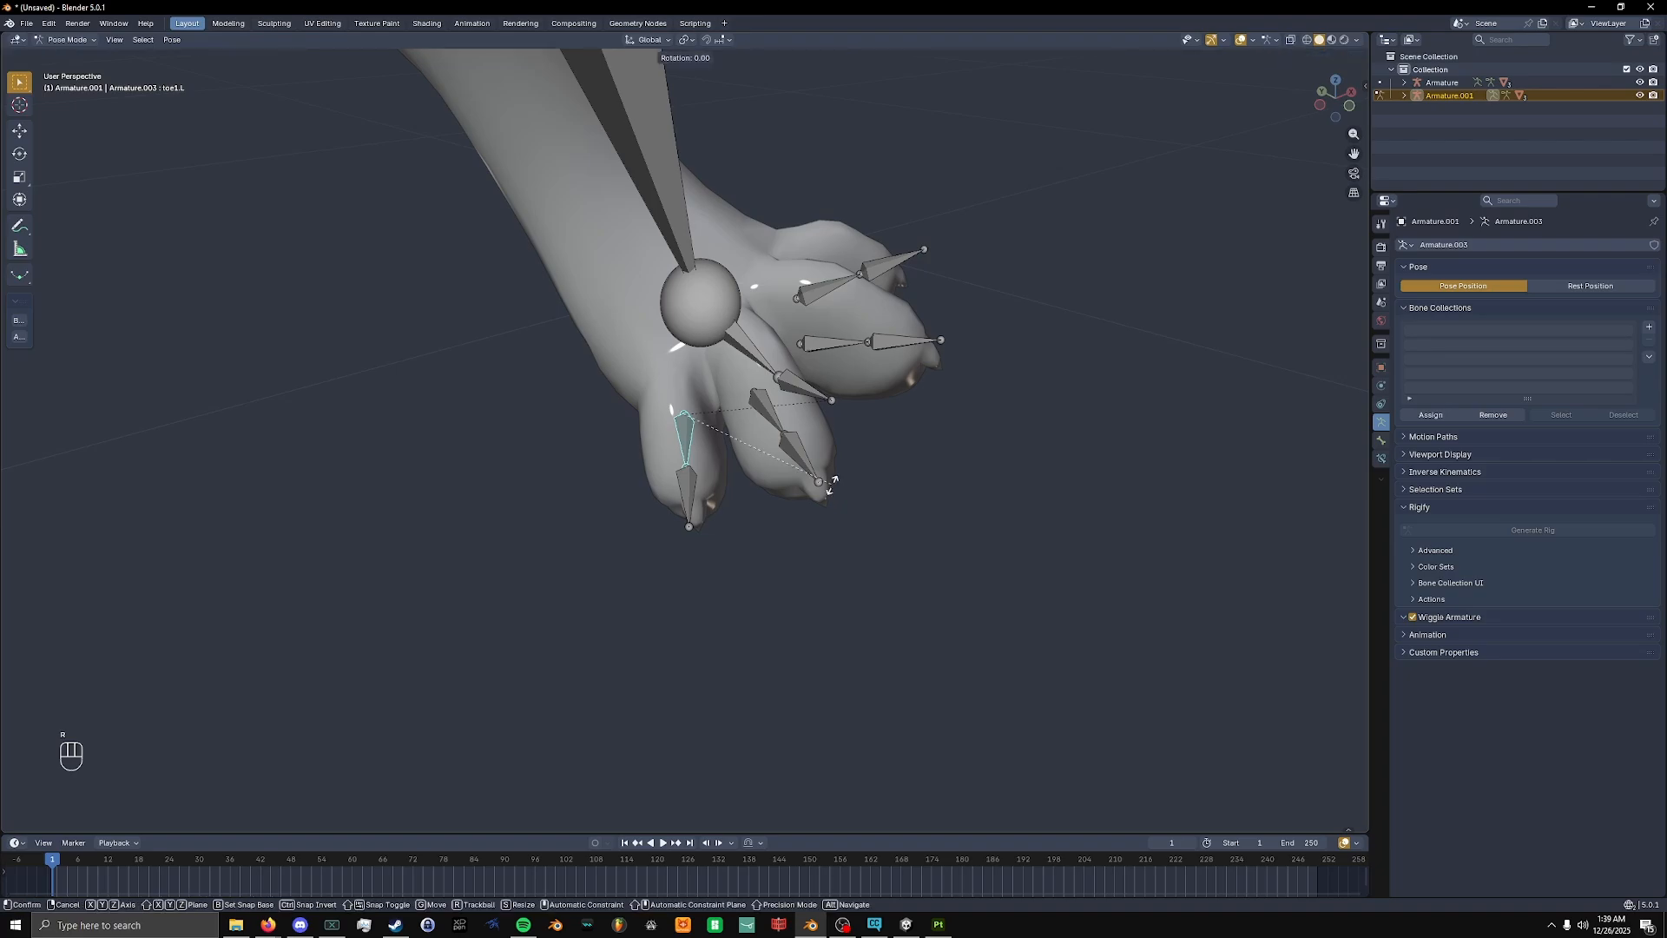
key(z)
key(z)
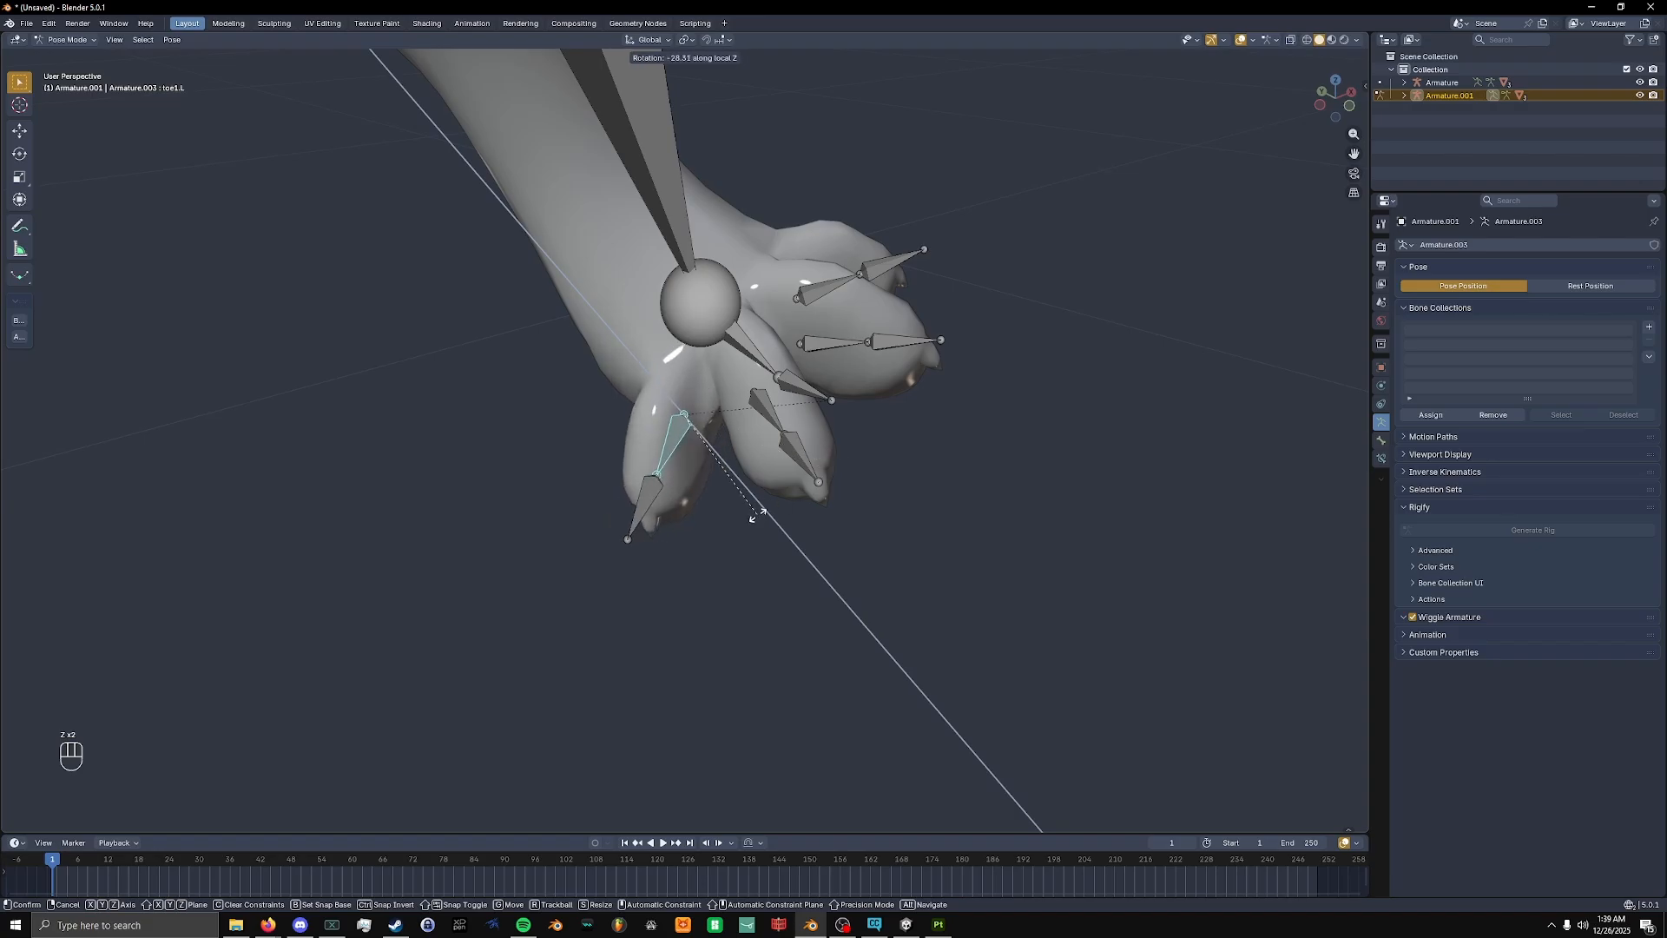
click(758, 505)
Try a further rotation of the toe1.L bone about its local Z axis from a lower view.
middle_drag(758, 505, 855, 463)
key(r)
key(z)
key(z)
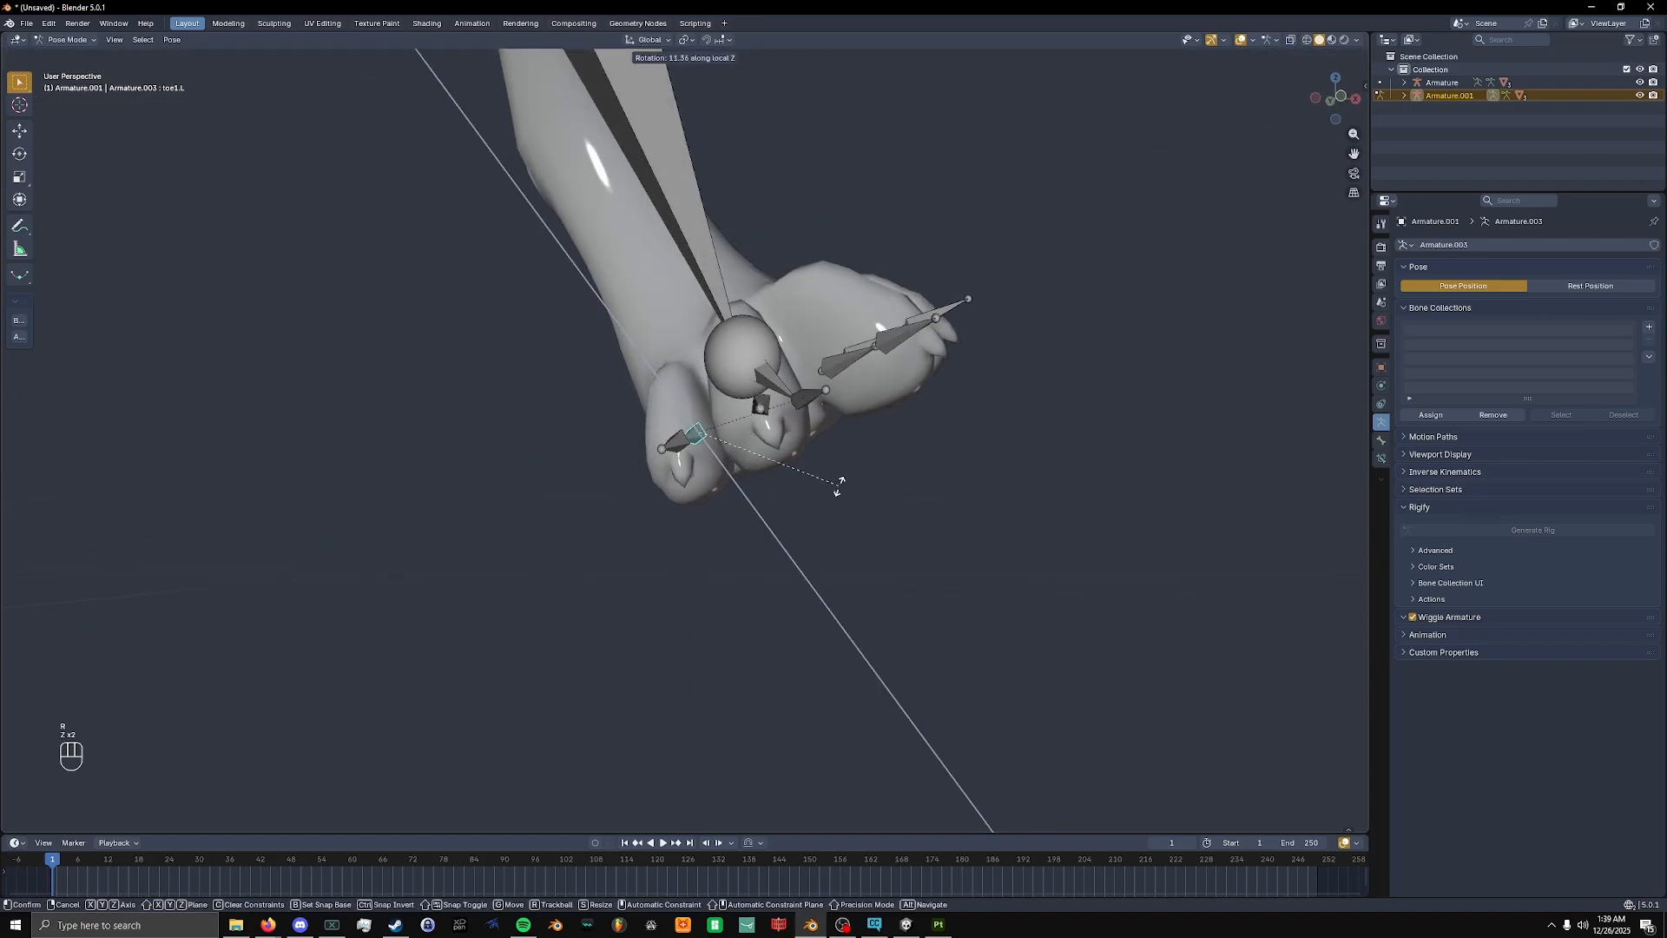
click(934, 432)
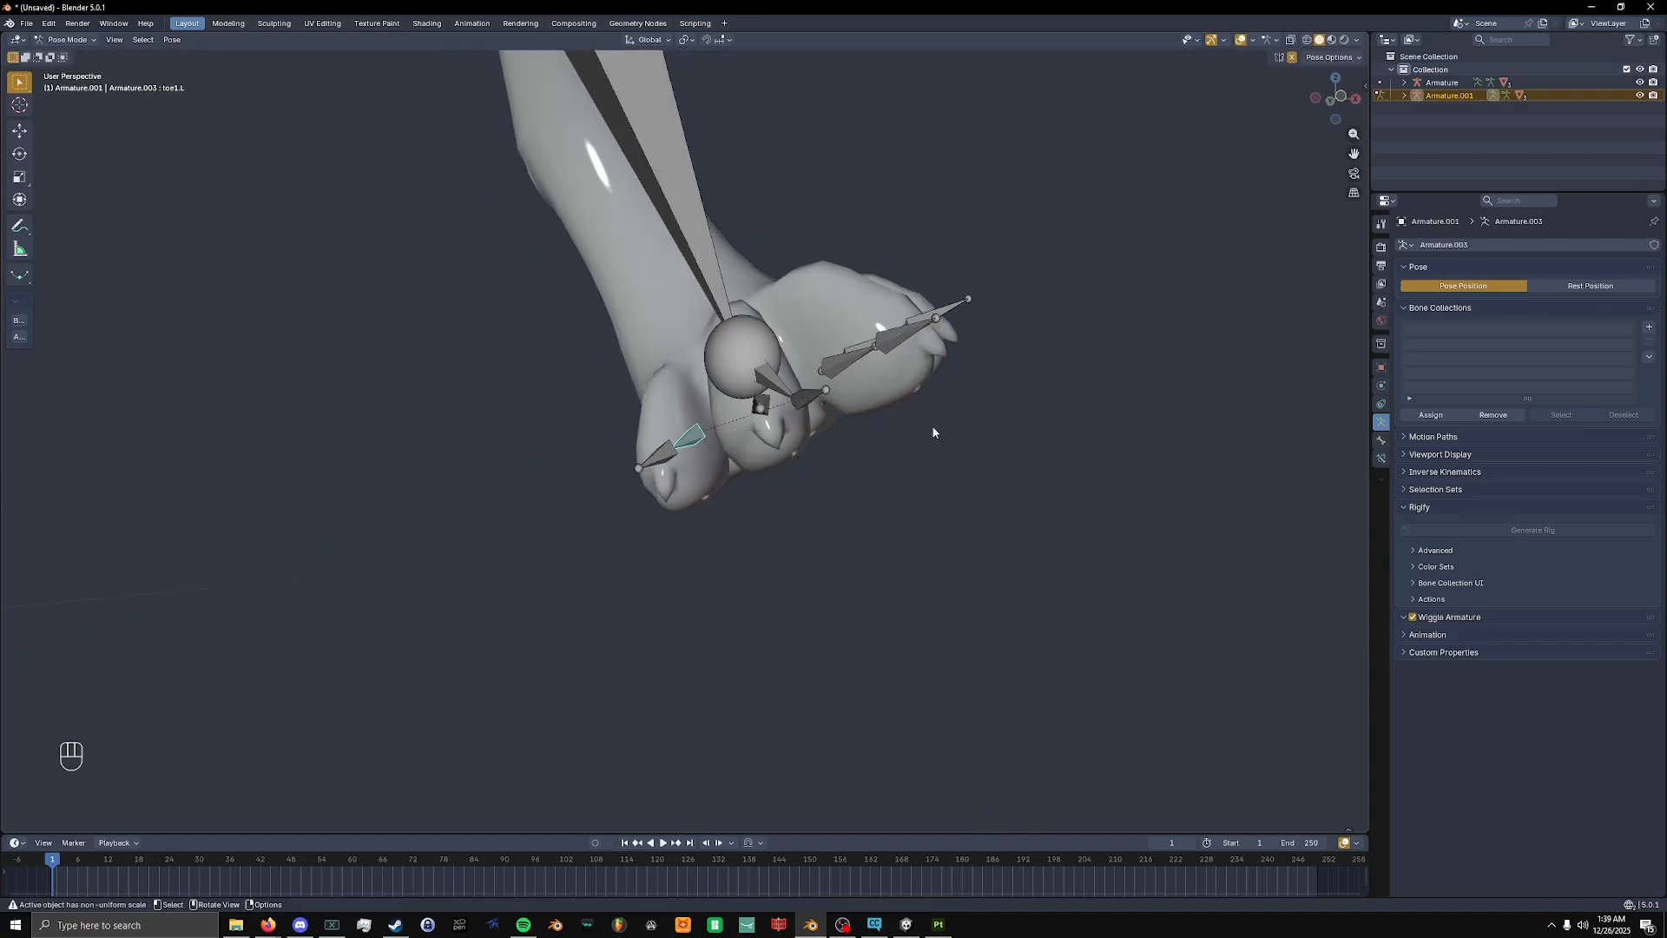
Switch the transform orientation to Local and rotate toe1.L about the Z axis after trying the Y and X axes.
click(648, 40)
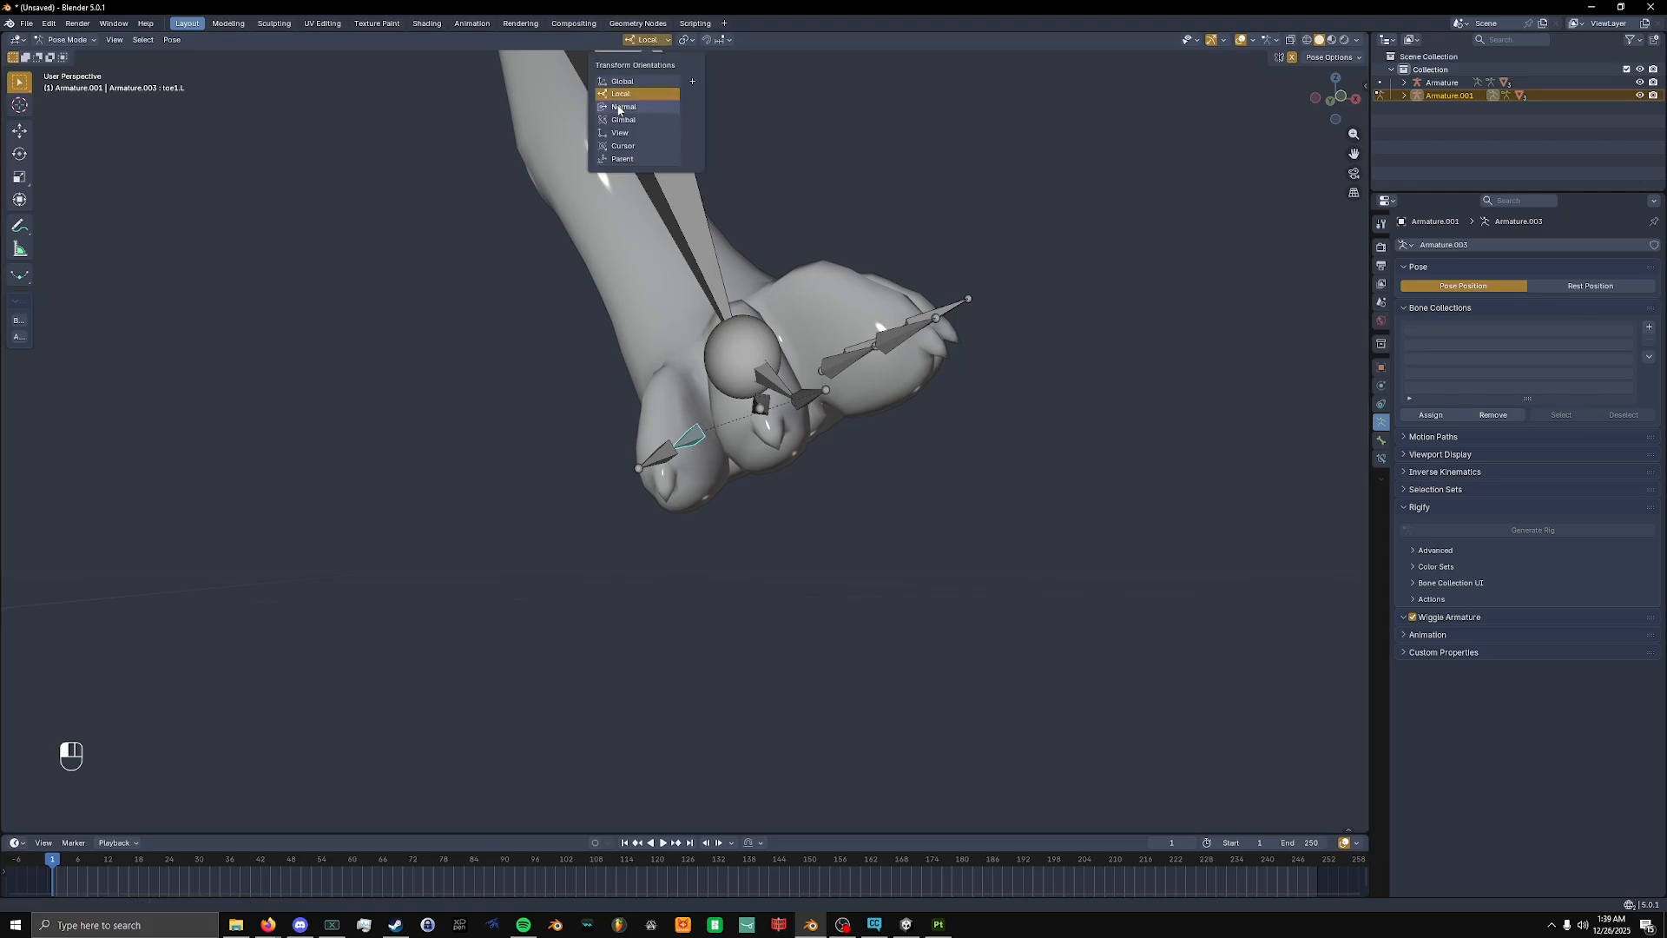
middle_drag(821, 125, 863, 179)
key(r)
key(z)
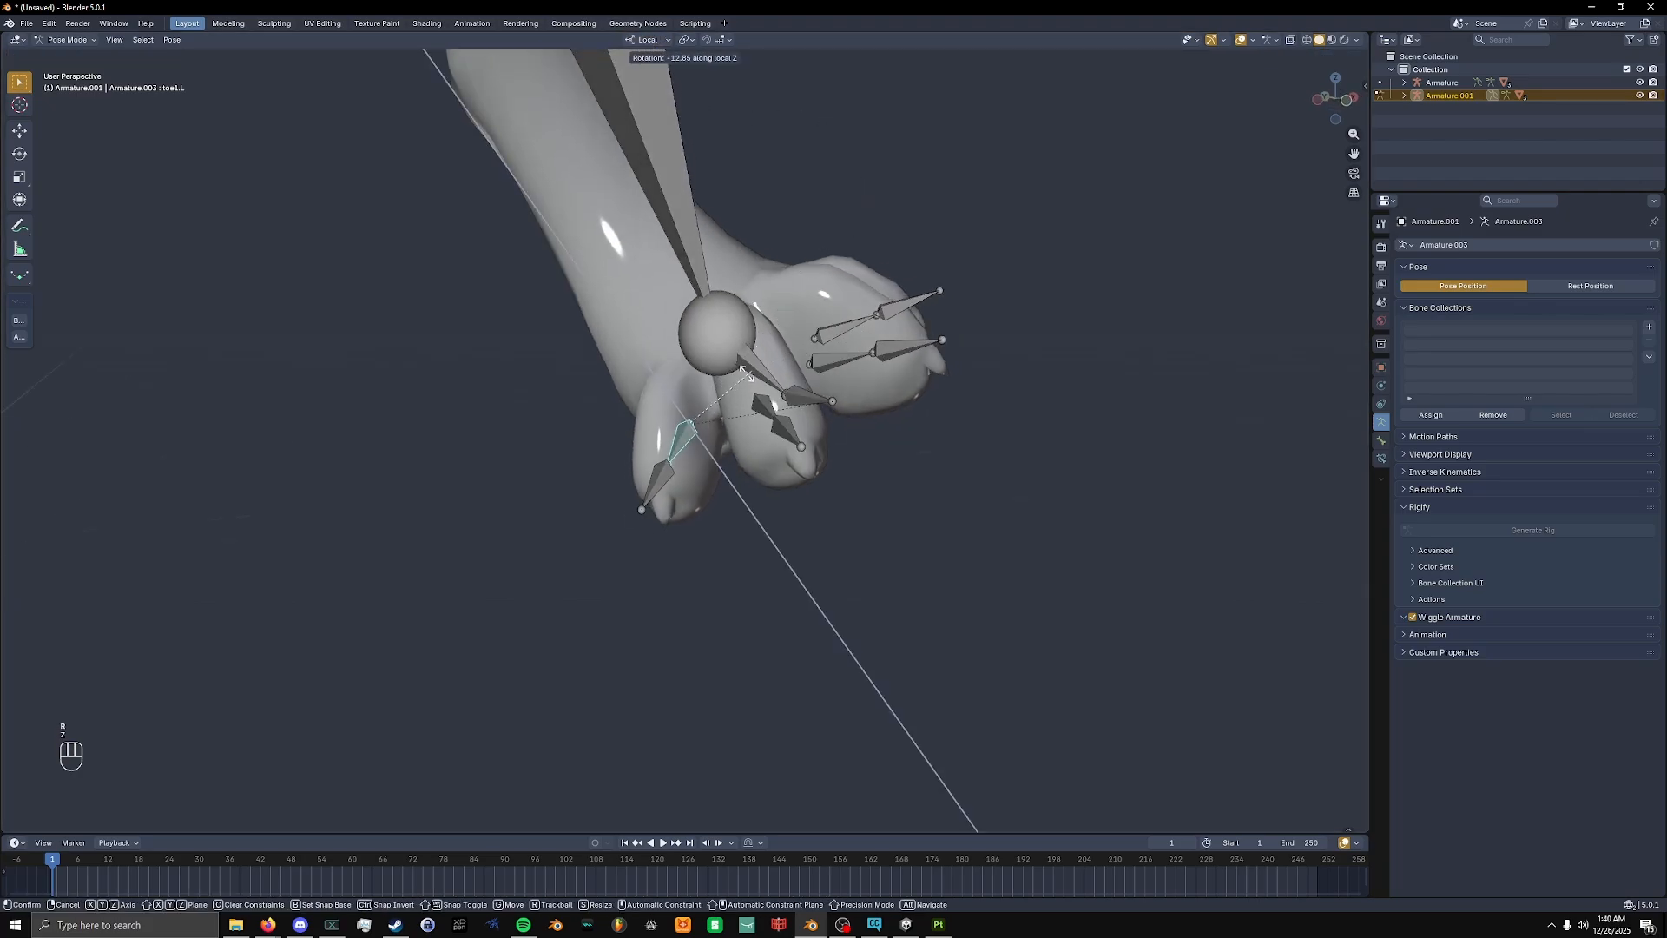
key(y)
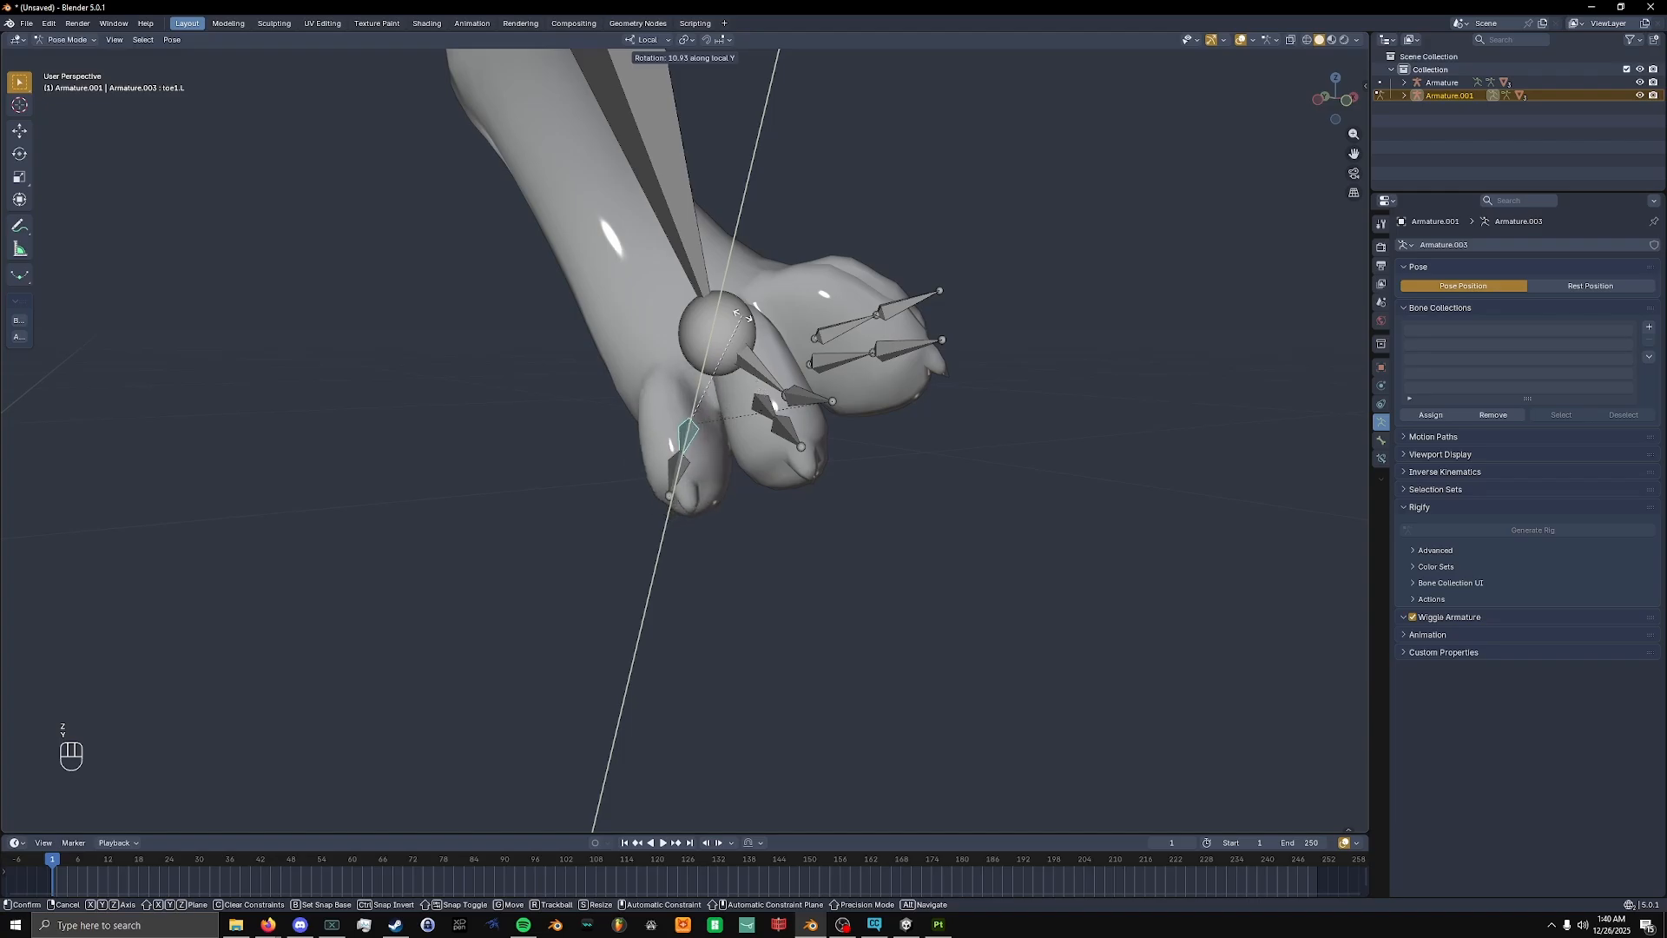
key(x)
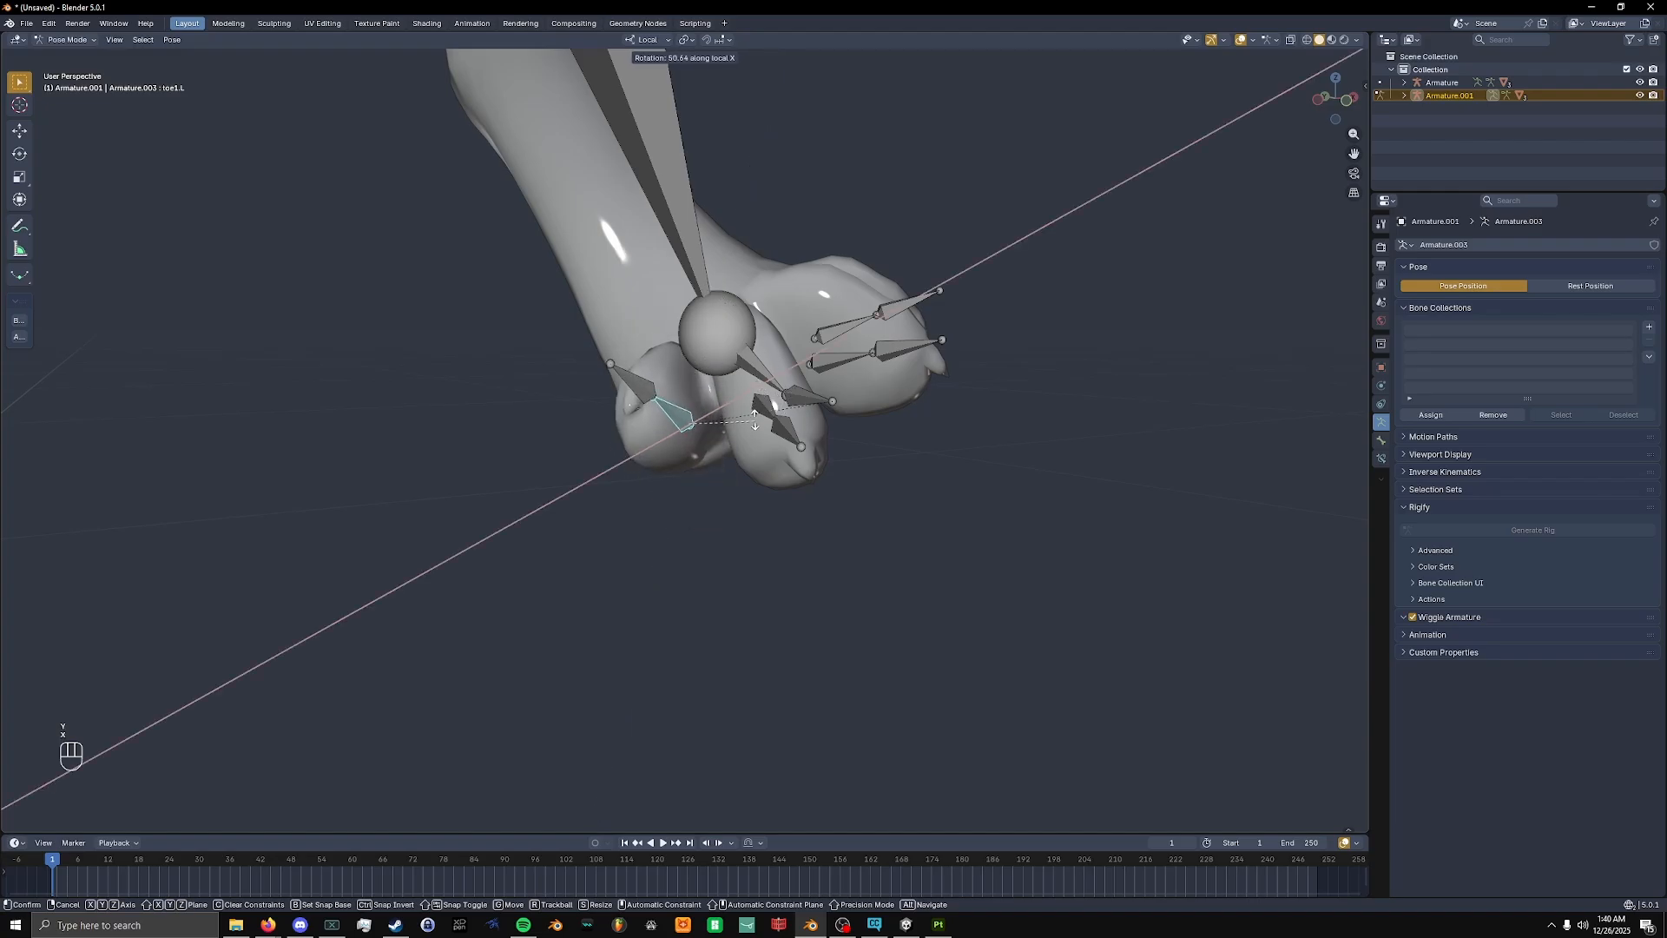
key(z)
key(z)
click(755, 420)
Select the first tail bone, Tail, and rotate it upward about the global X axis.
scroll(889, 315, down, 8)
mouse_move(887, 309)
middle_down()
mouse_move(810, 87)
mouse_move(856, 342)
mouse_move(893, 309)
middle_up()
scroll(890, 376, up, 6)
click(890, 376)
scroll(890, 376, up, 2)
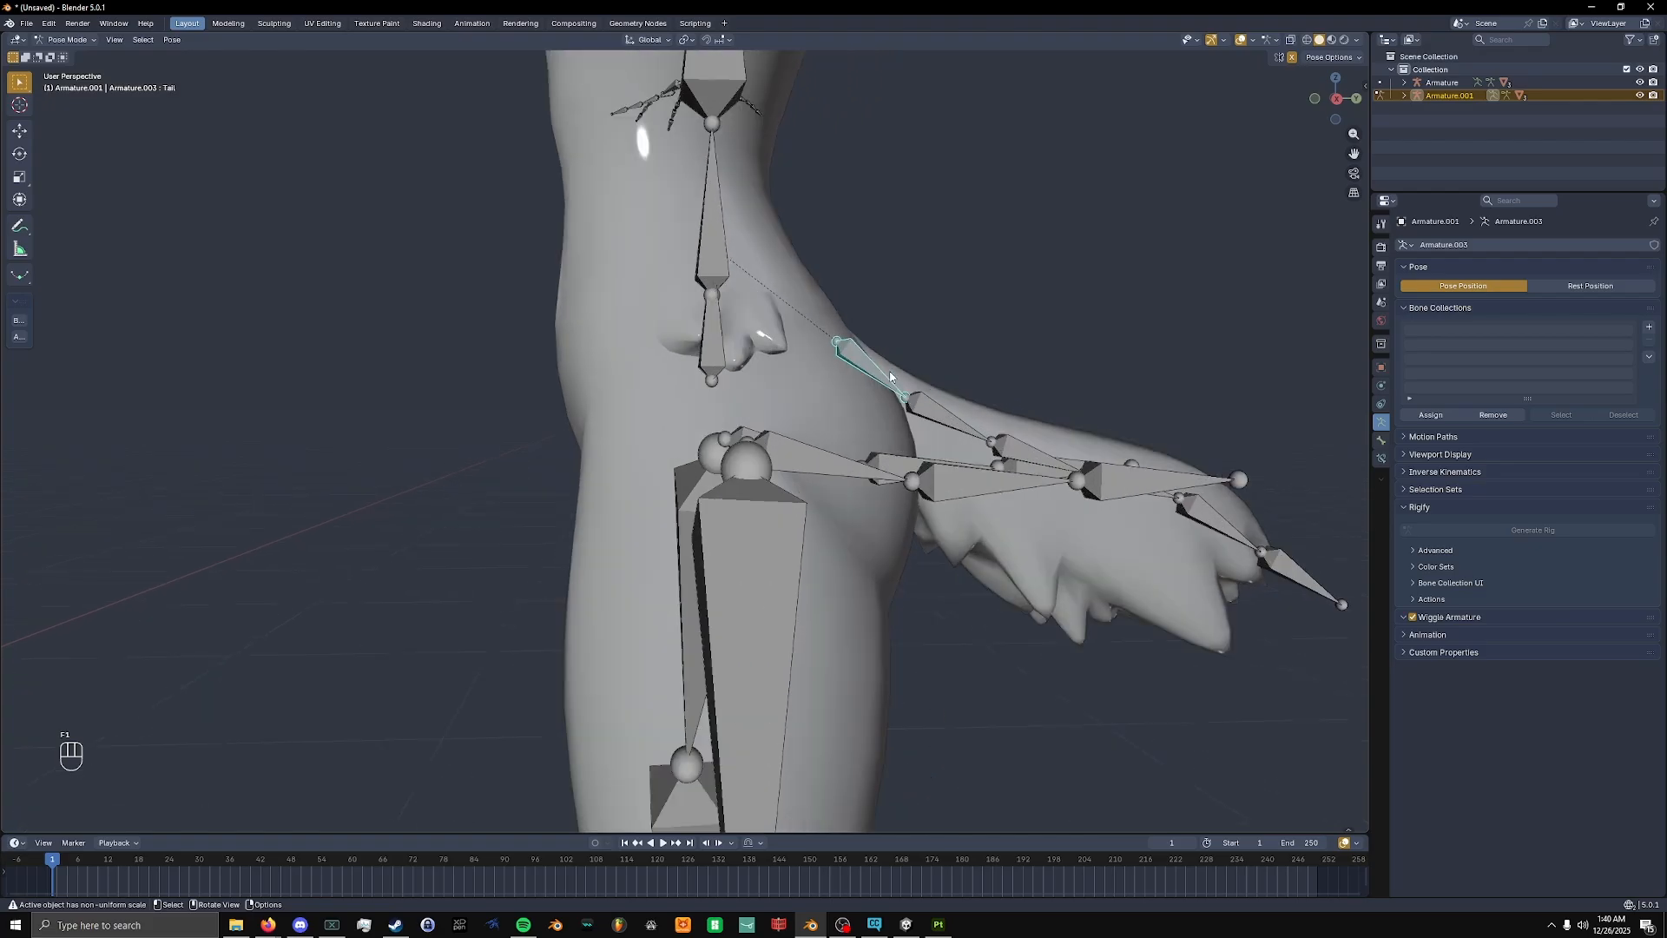
scroll(890, 376, up, 2)
scroll(736, 408, down, 5)
key(r)
key(z)
key(x)
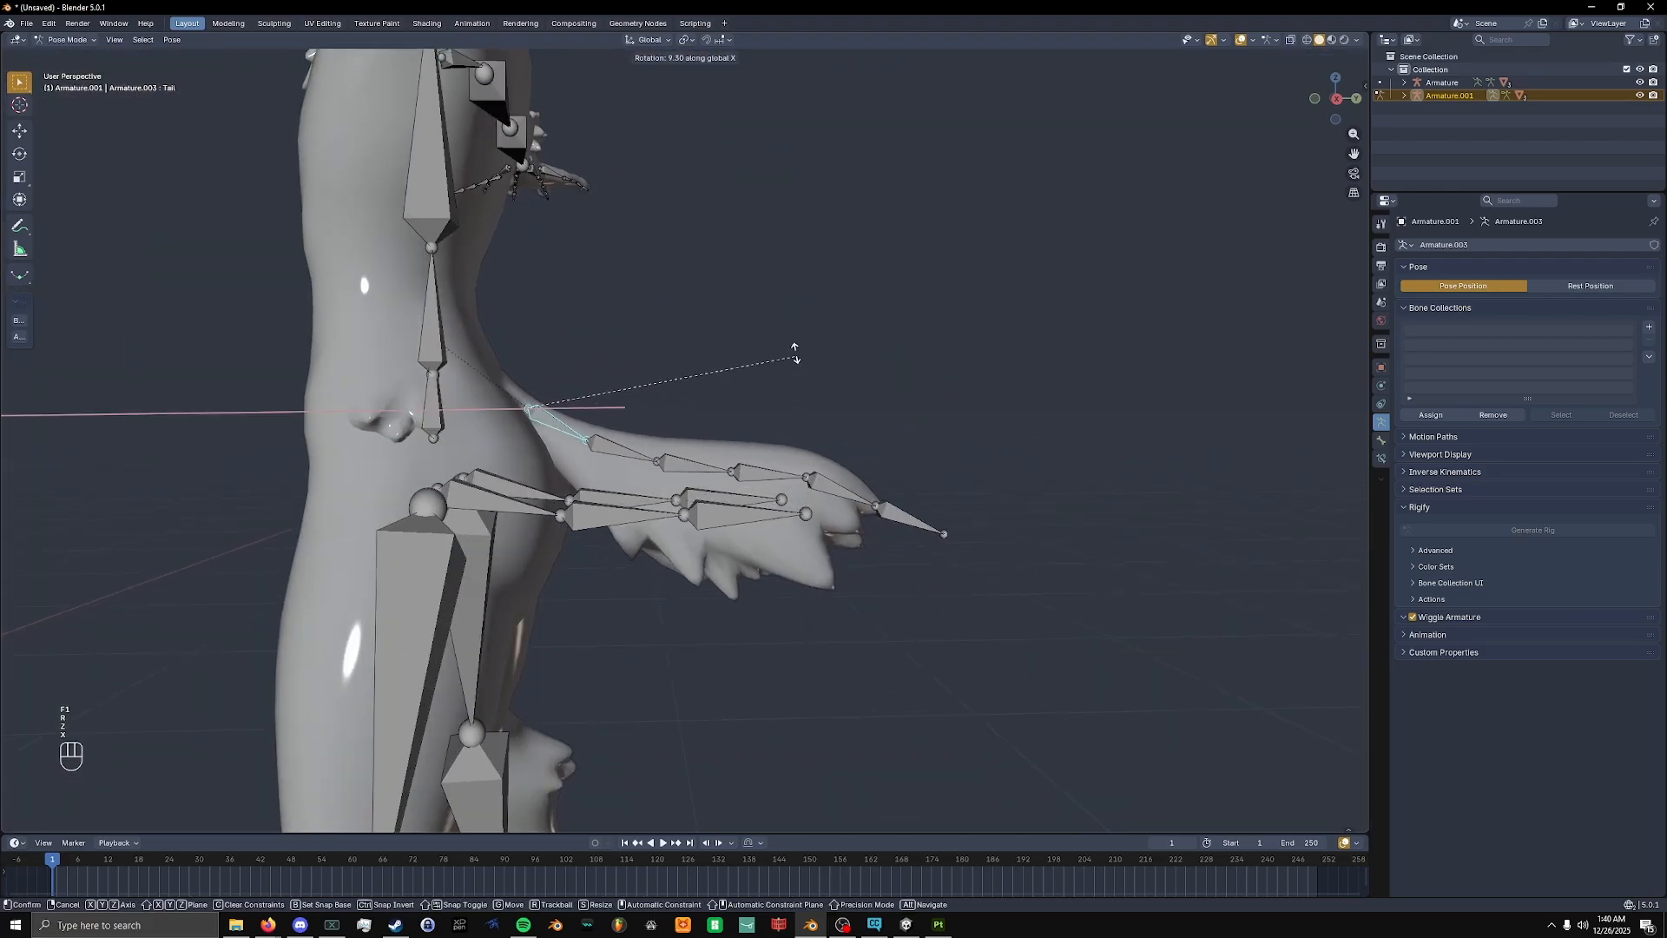
click(764, 339)
Rotate the tail bones Tail.002 and Tail.004 about the global X axis to level out the tail.
click(754, 417)
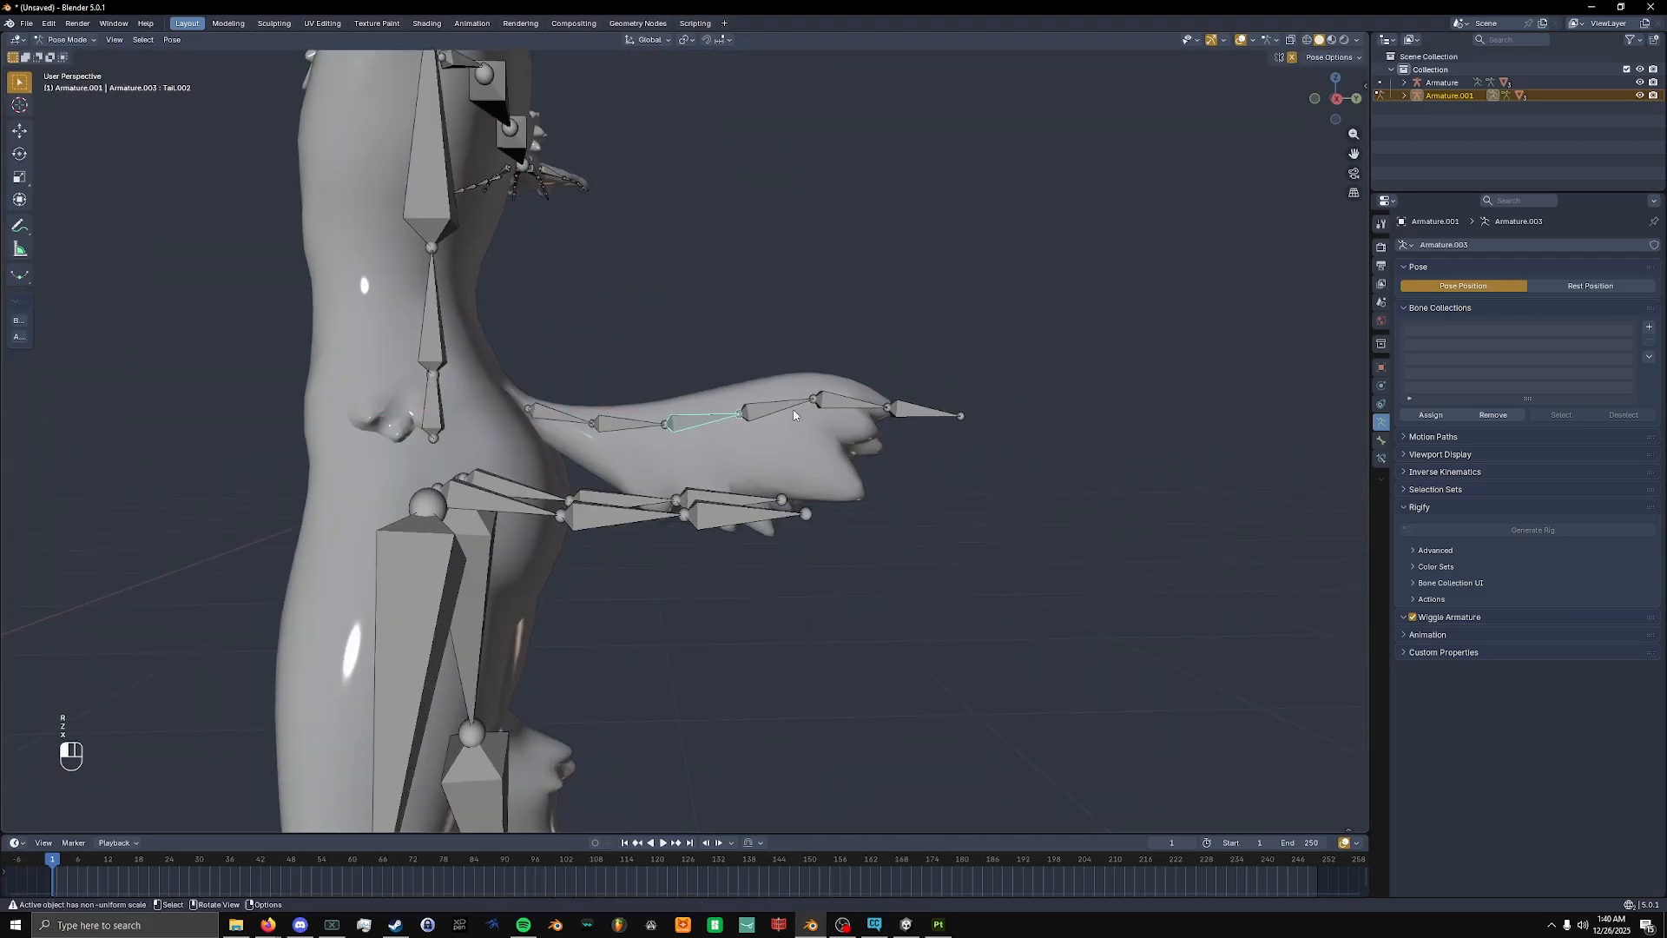
click(793, 415)
key(r)
key(x)
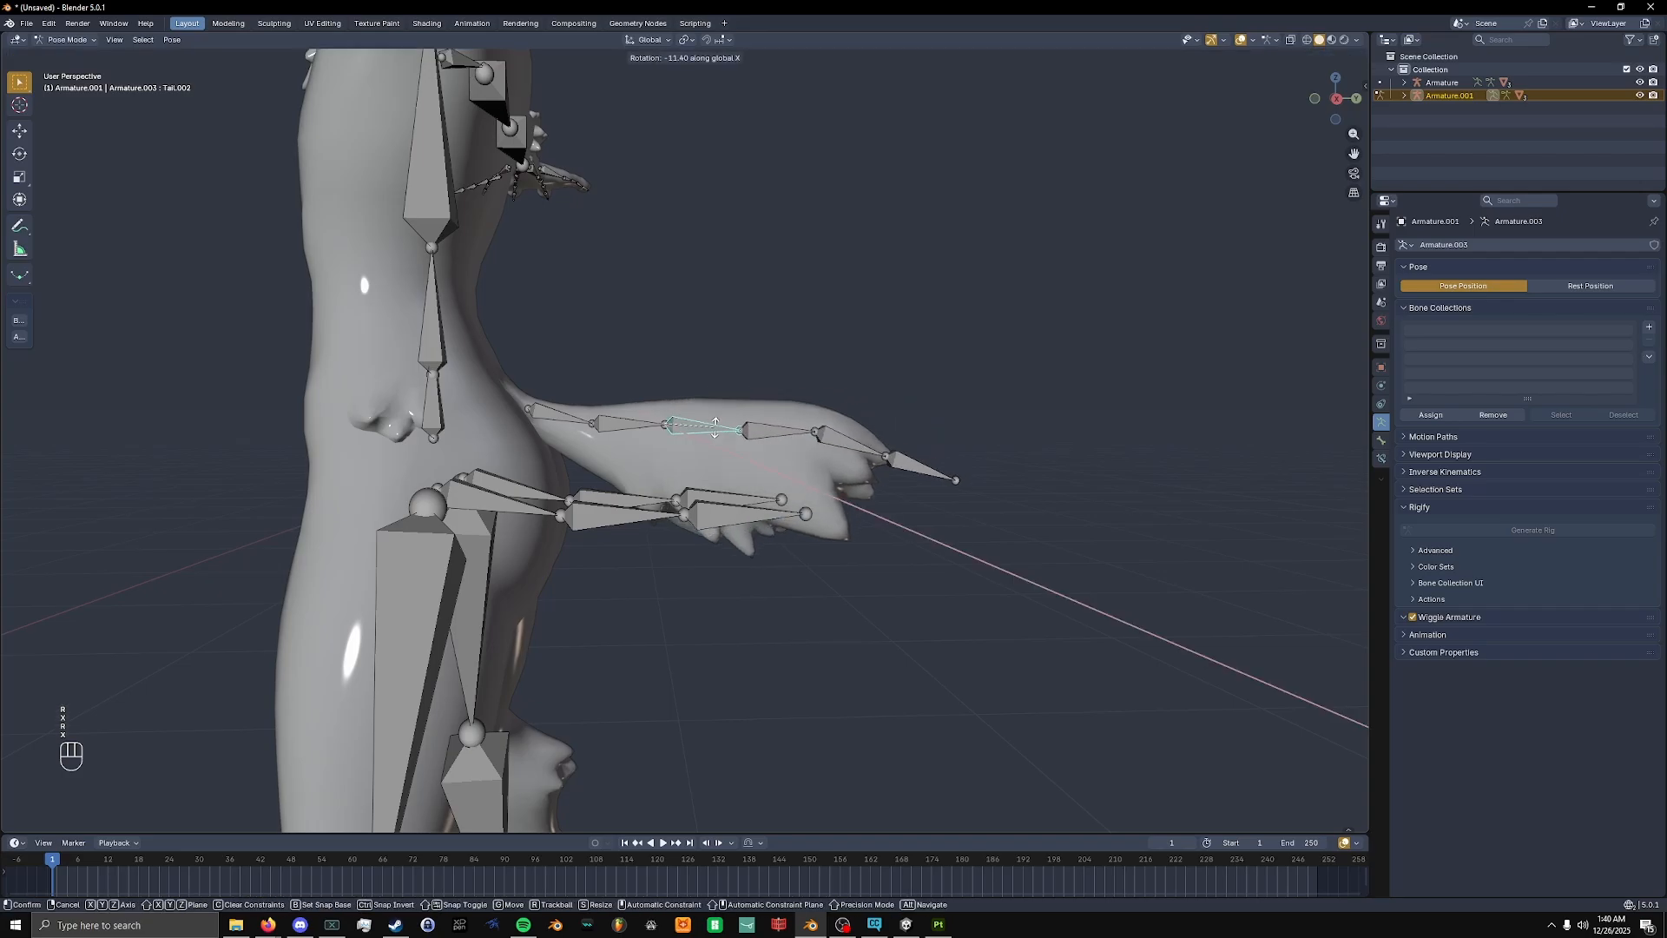
click(1364, 725)
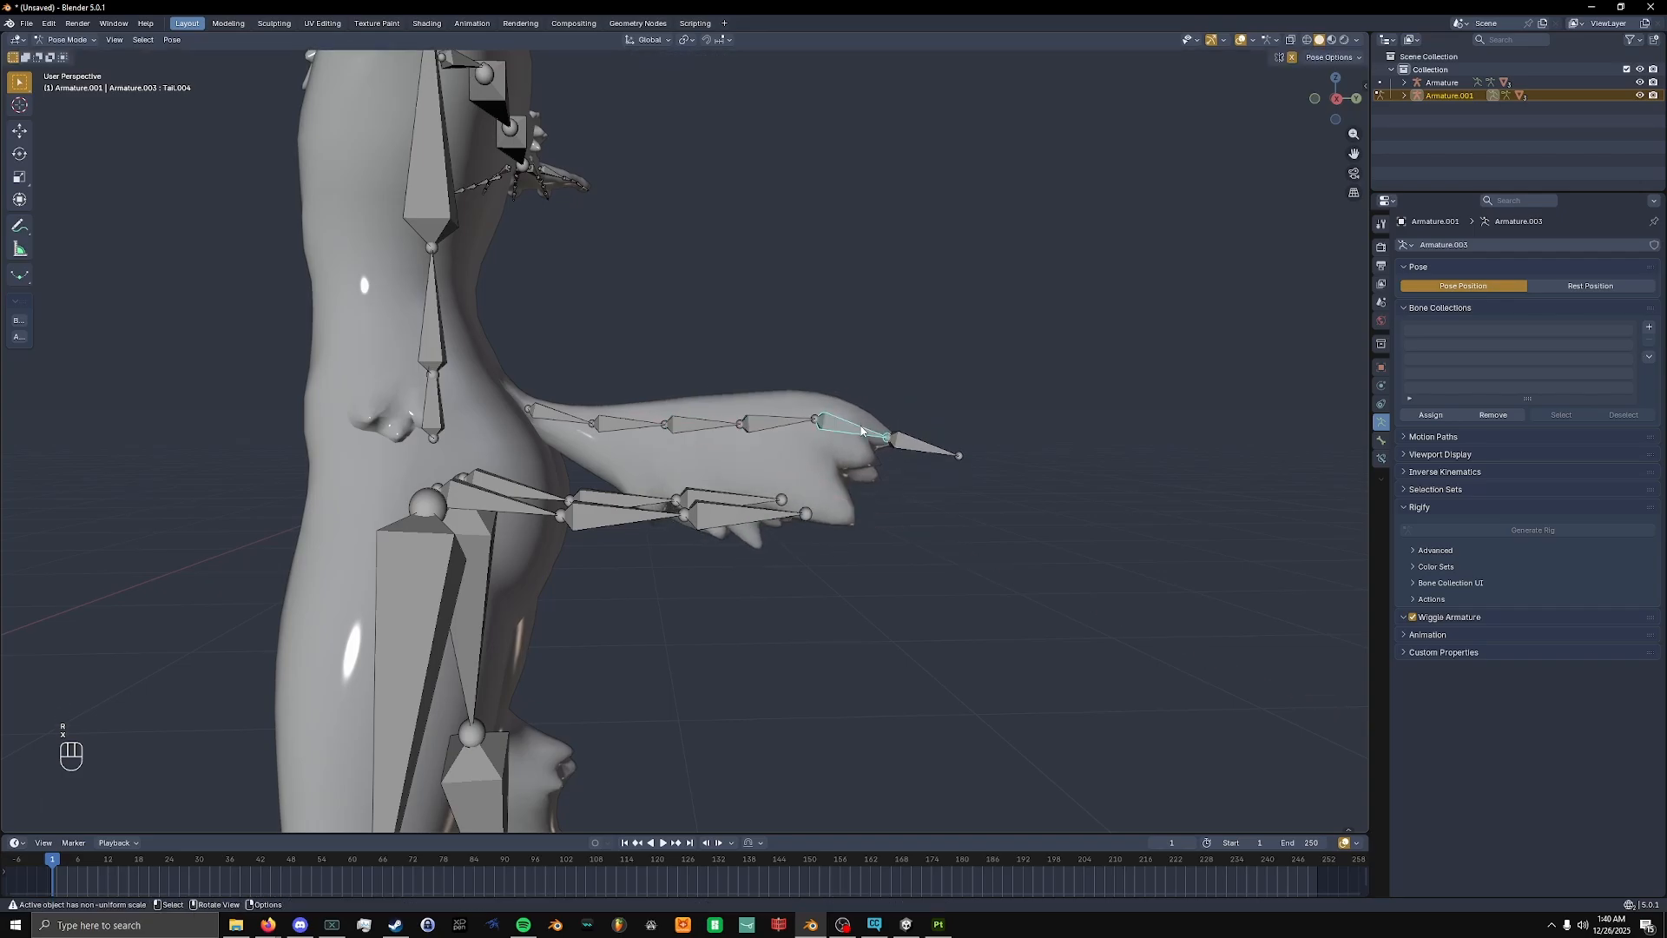
key(r)
key(x)
click(1364, 438)
Return to Object Mode and select the posed copy's armature, Armature.001.
key(ctrl+Tab)
scroll(540, 388, down, 6)
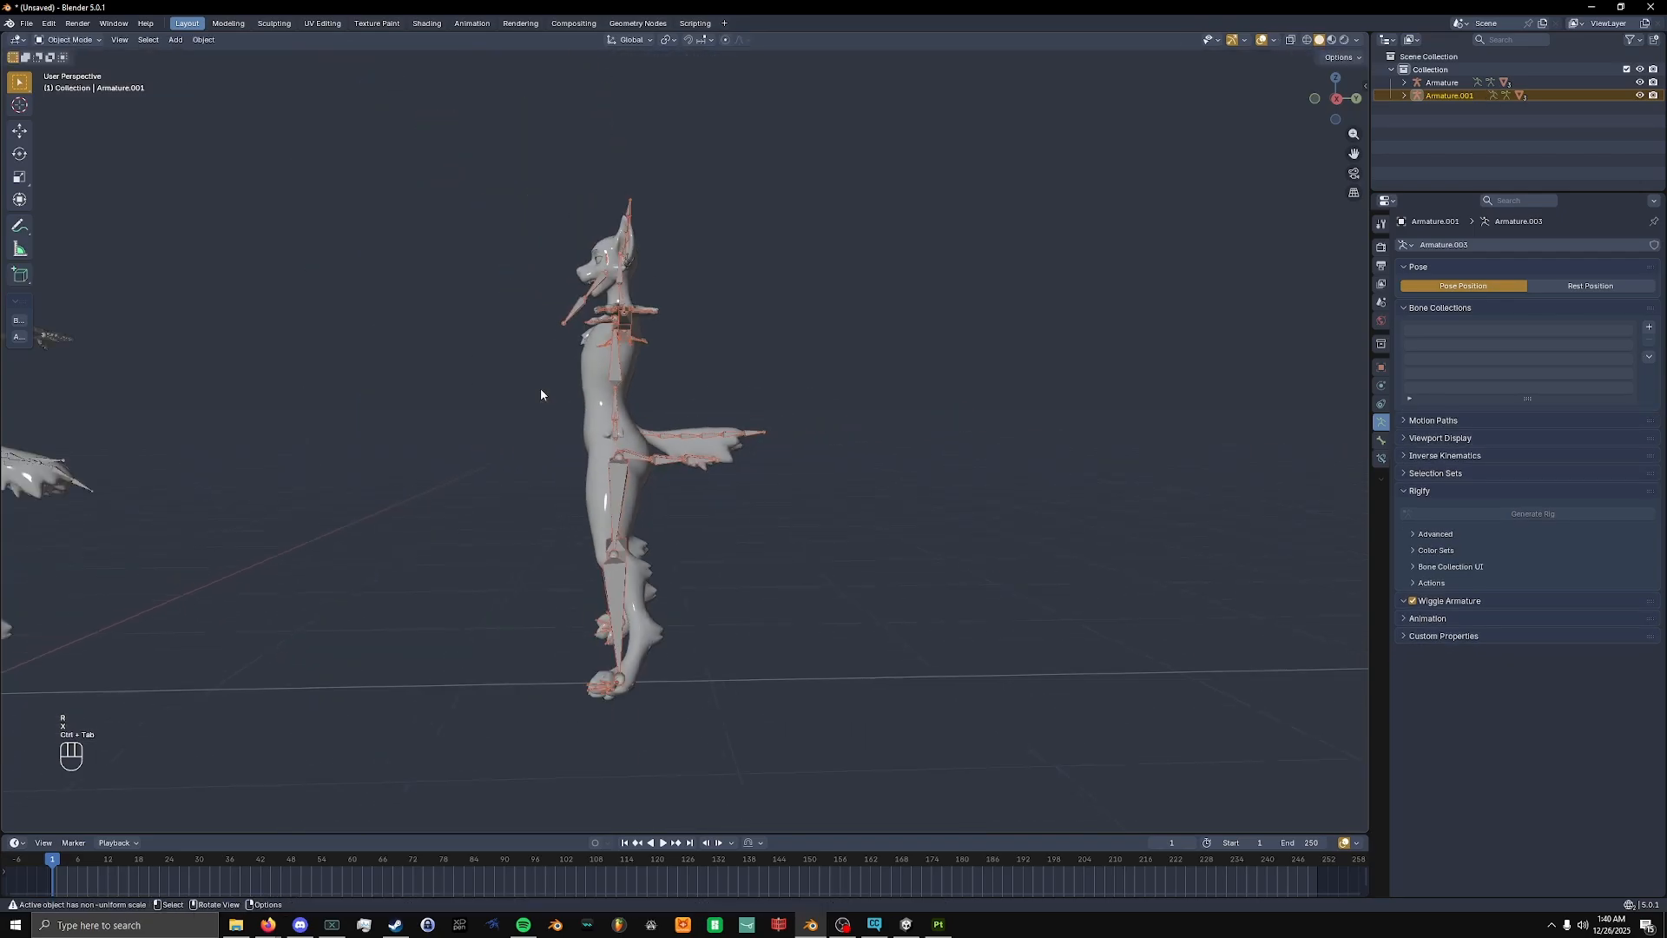
middle_drag(540, 394, 961, 446)
middle_drag(700, 410, 734, 371)
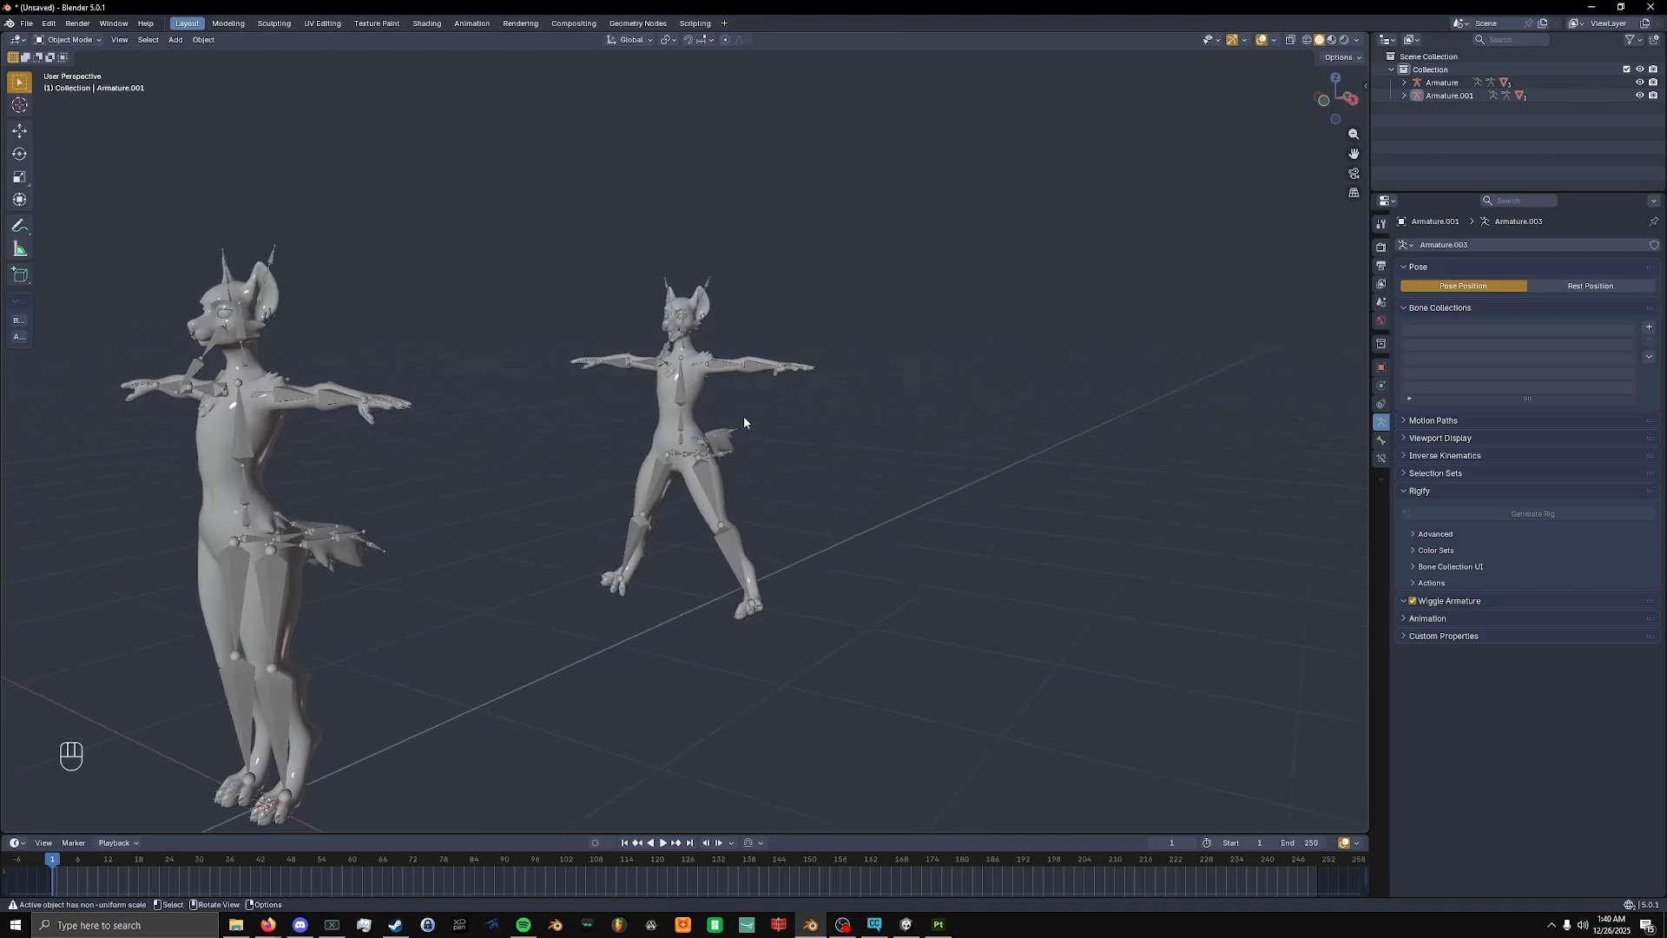
click(684, 384)
key(F1)
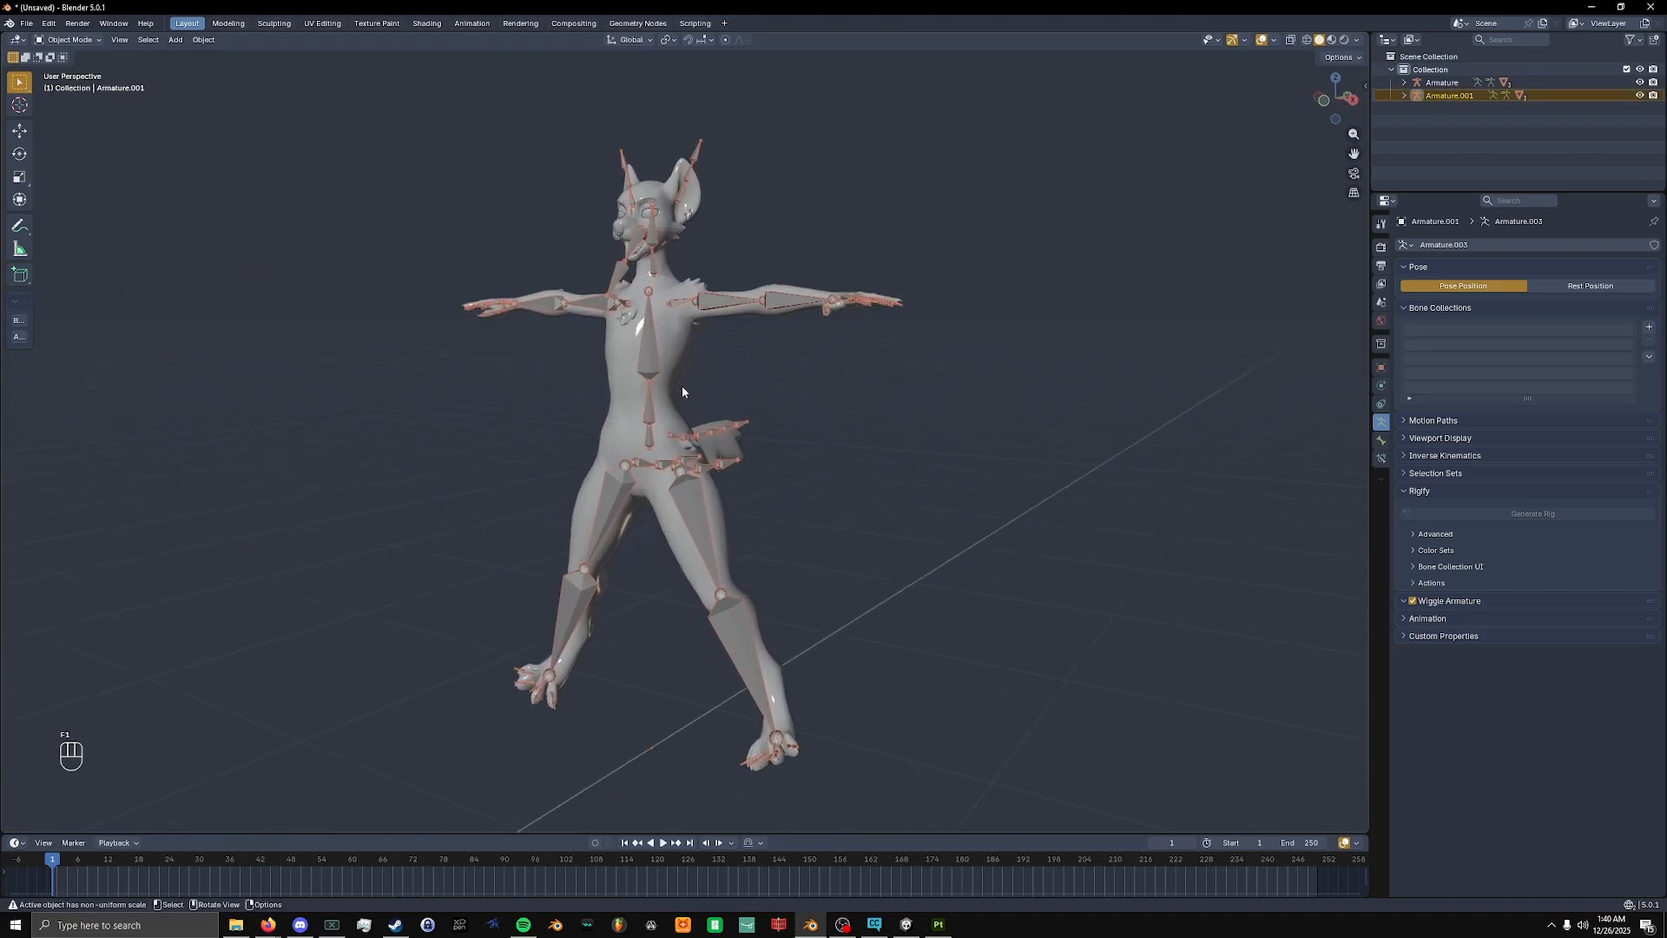
middle_drag(680, 385, 714, 312)
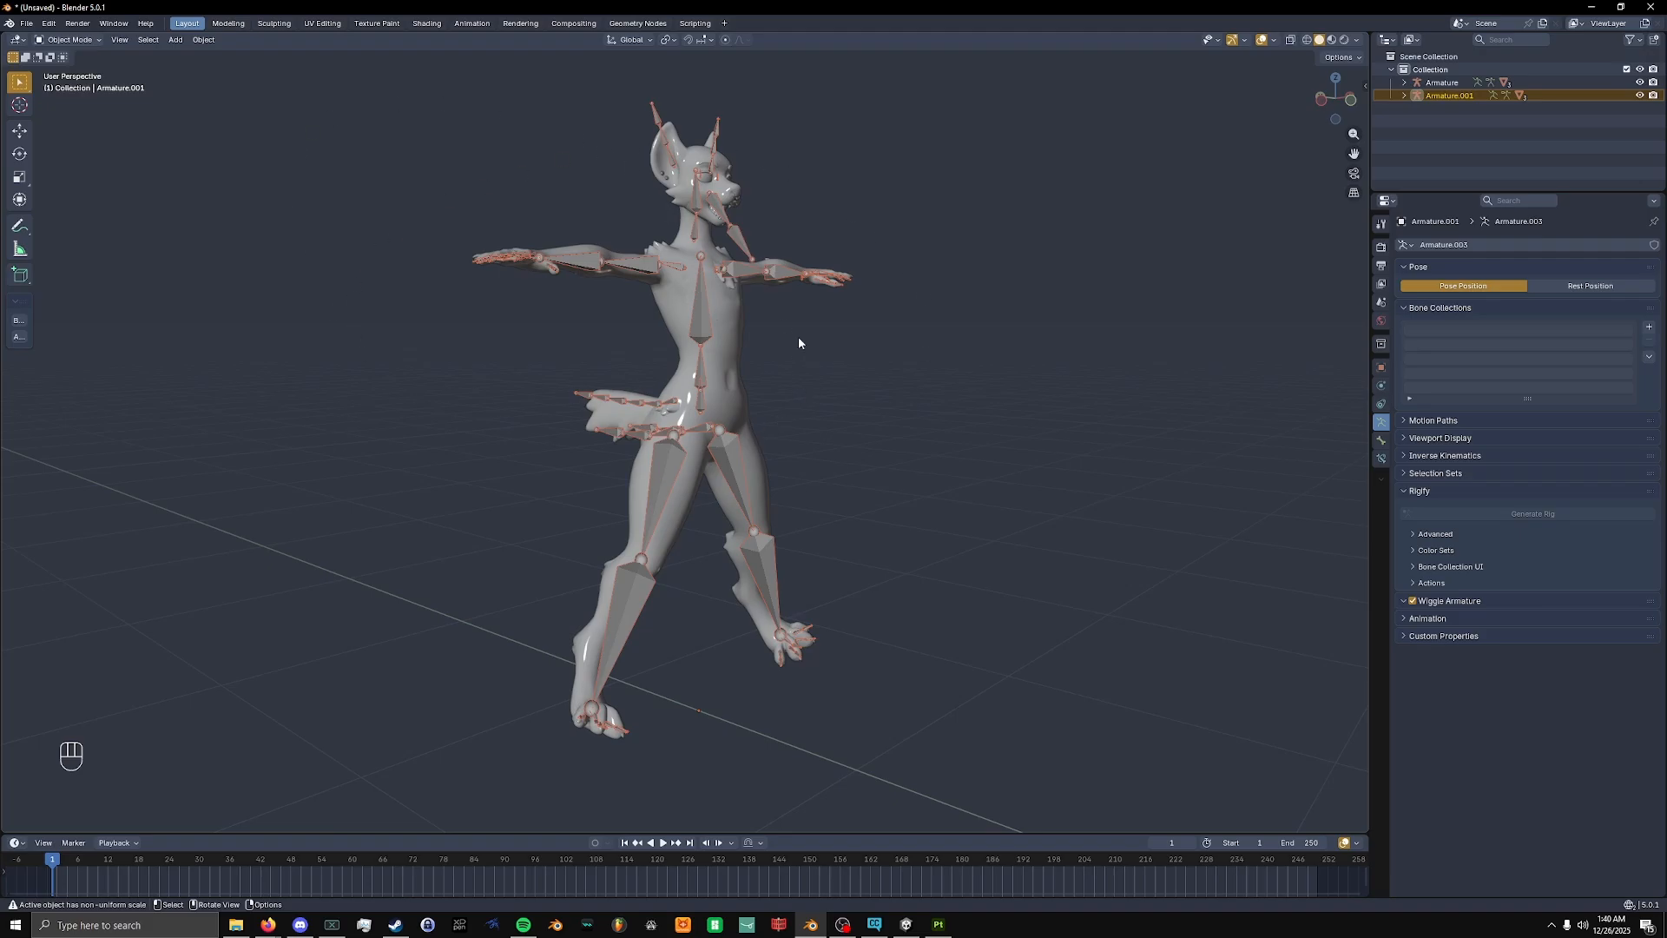
Clear the parent of Body.001, Eyes.001 and Piercings.001 under Armature.001 while keeping their transformation.
click(739, 314)
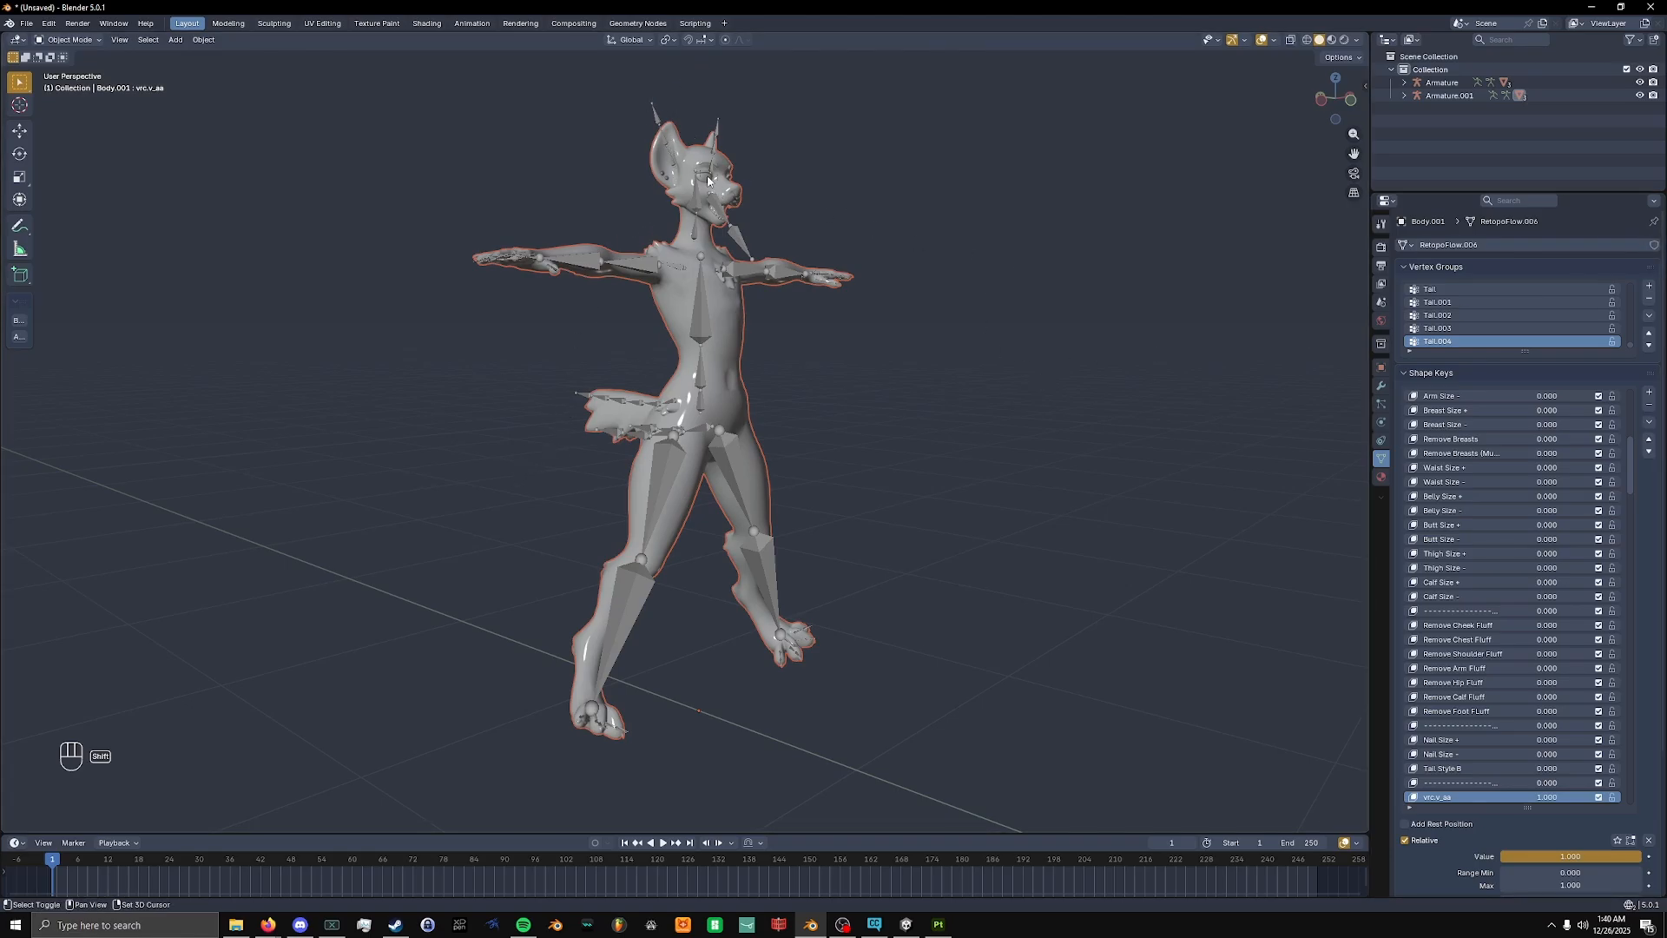
click(1450, 96)
click(1404, 96)
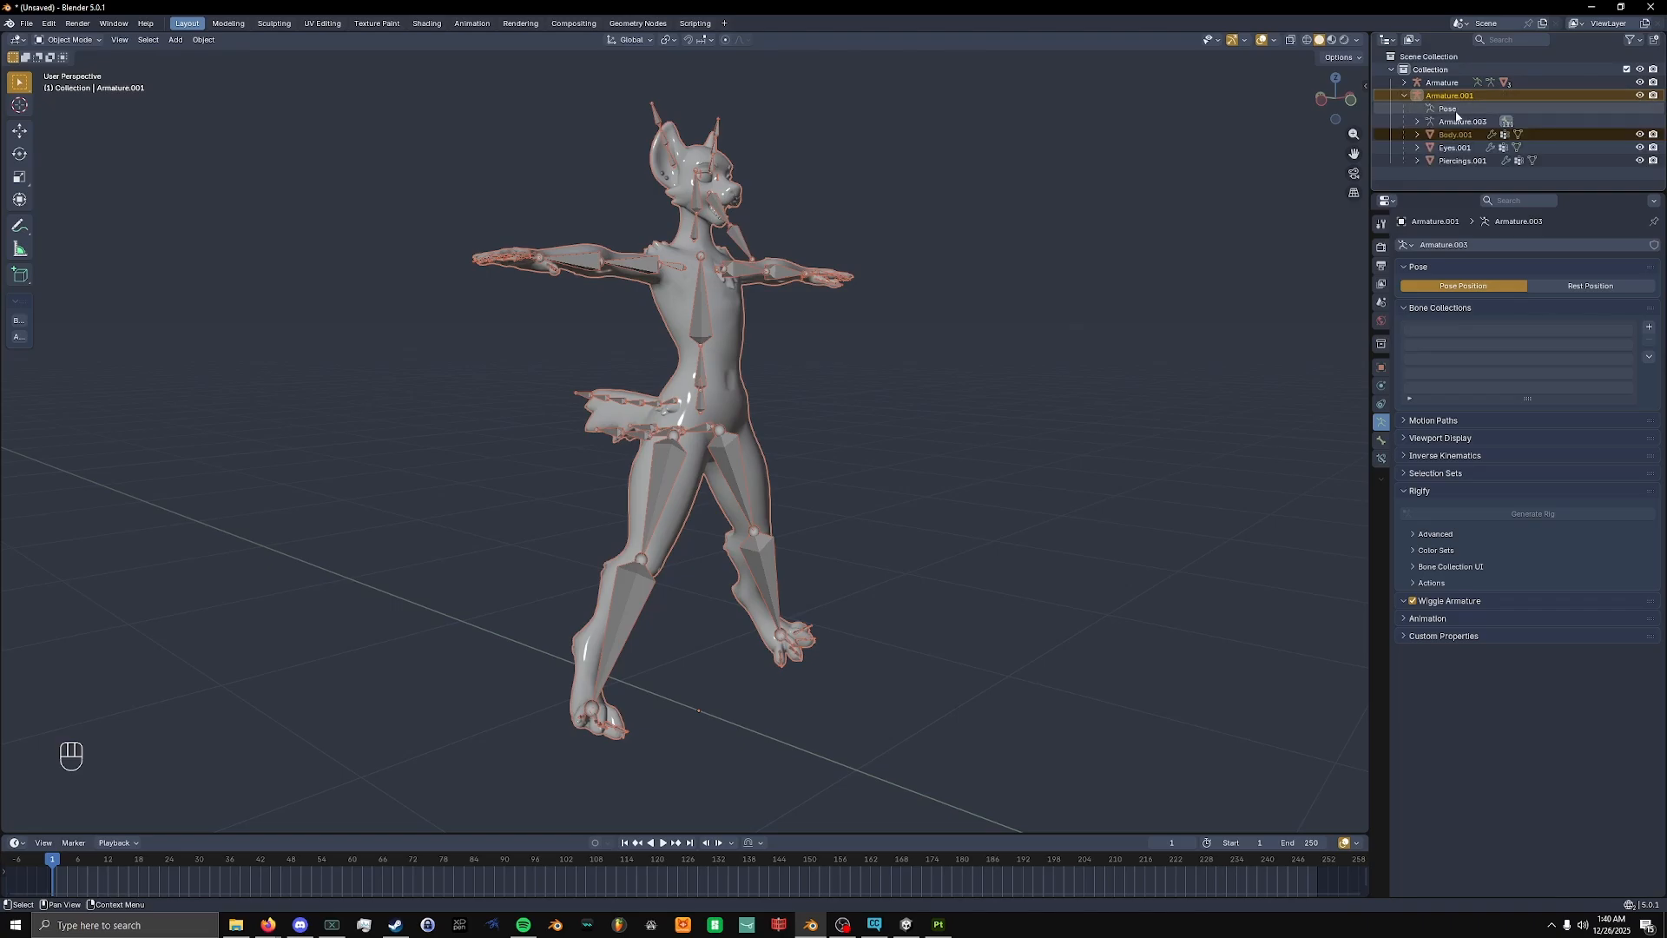
click(1452, 148)
click(1455, 135)
shift+click(1462, 160)
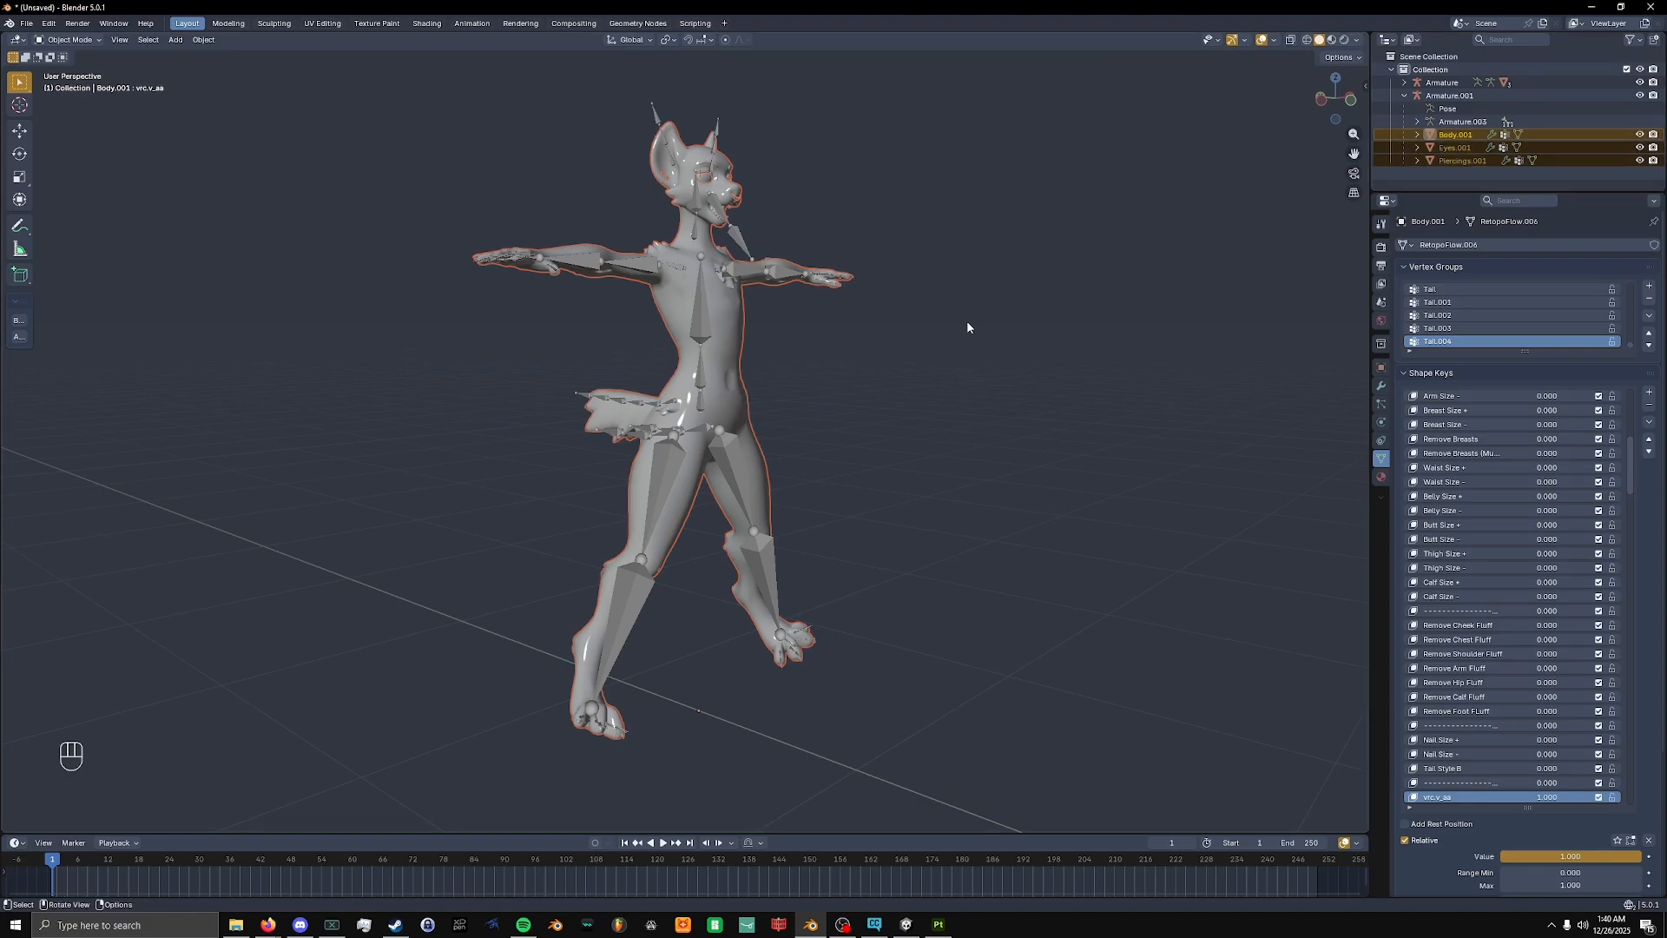
key(alt+p)
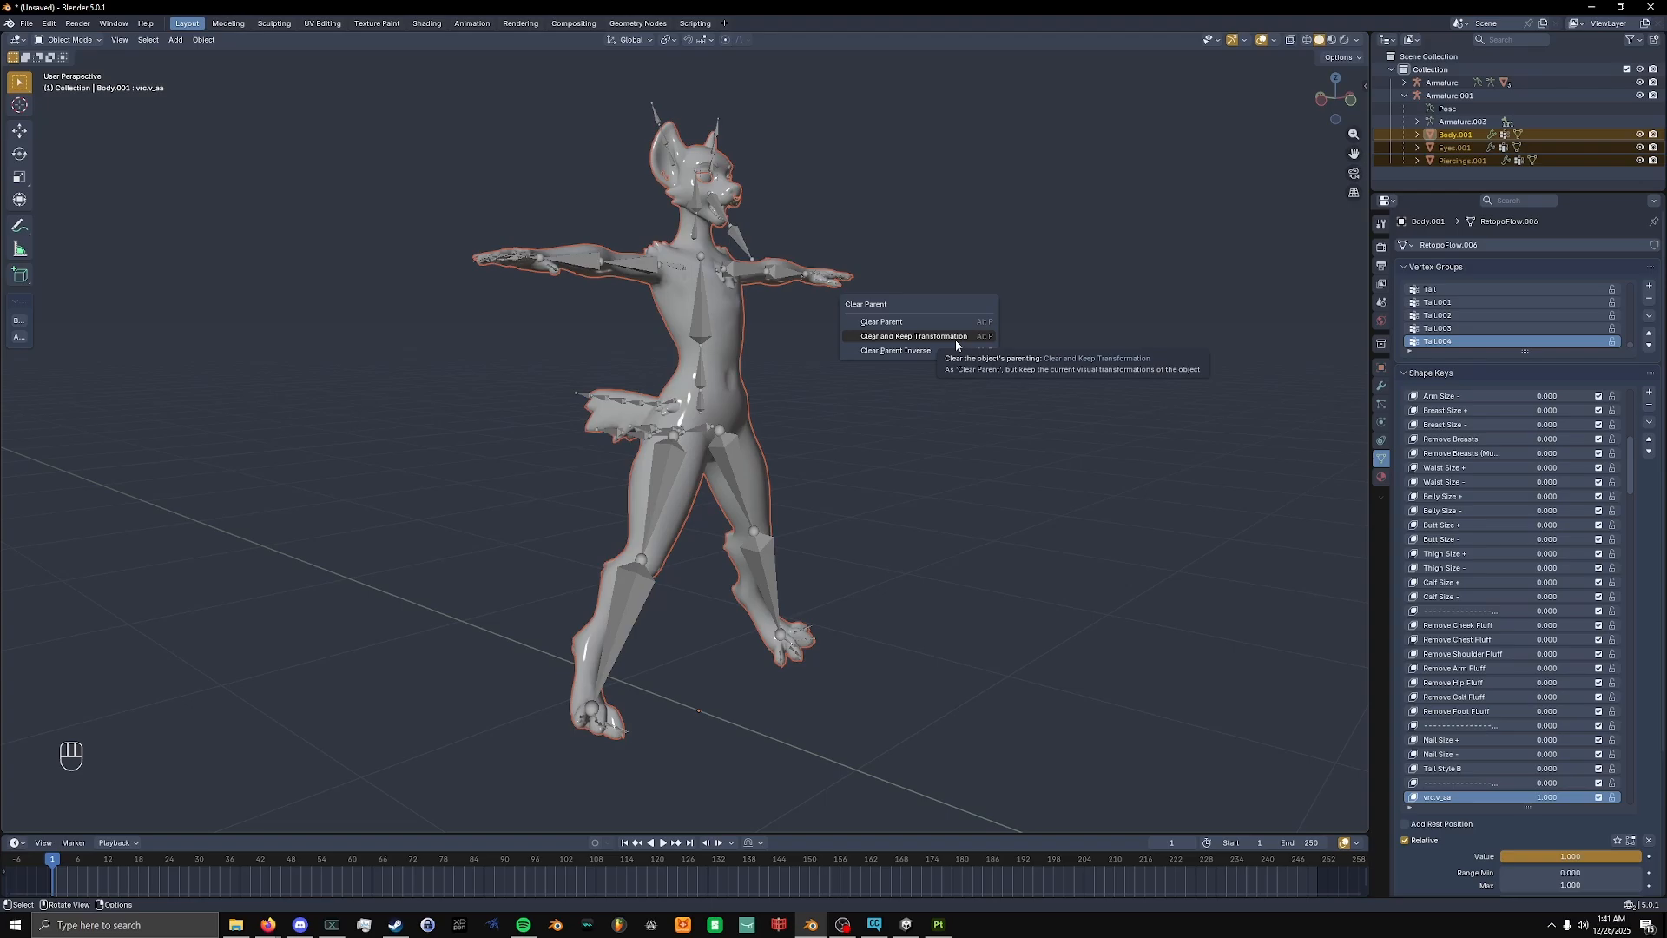
click(956, 337)
click(1042, 354)
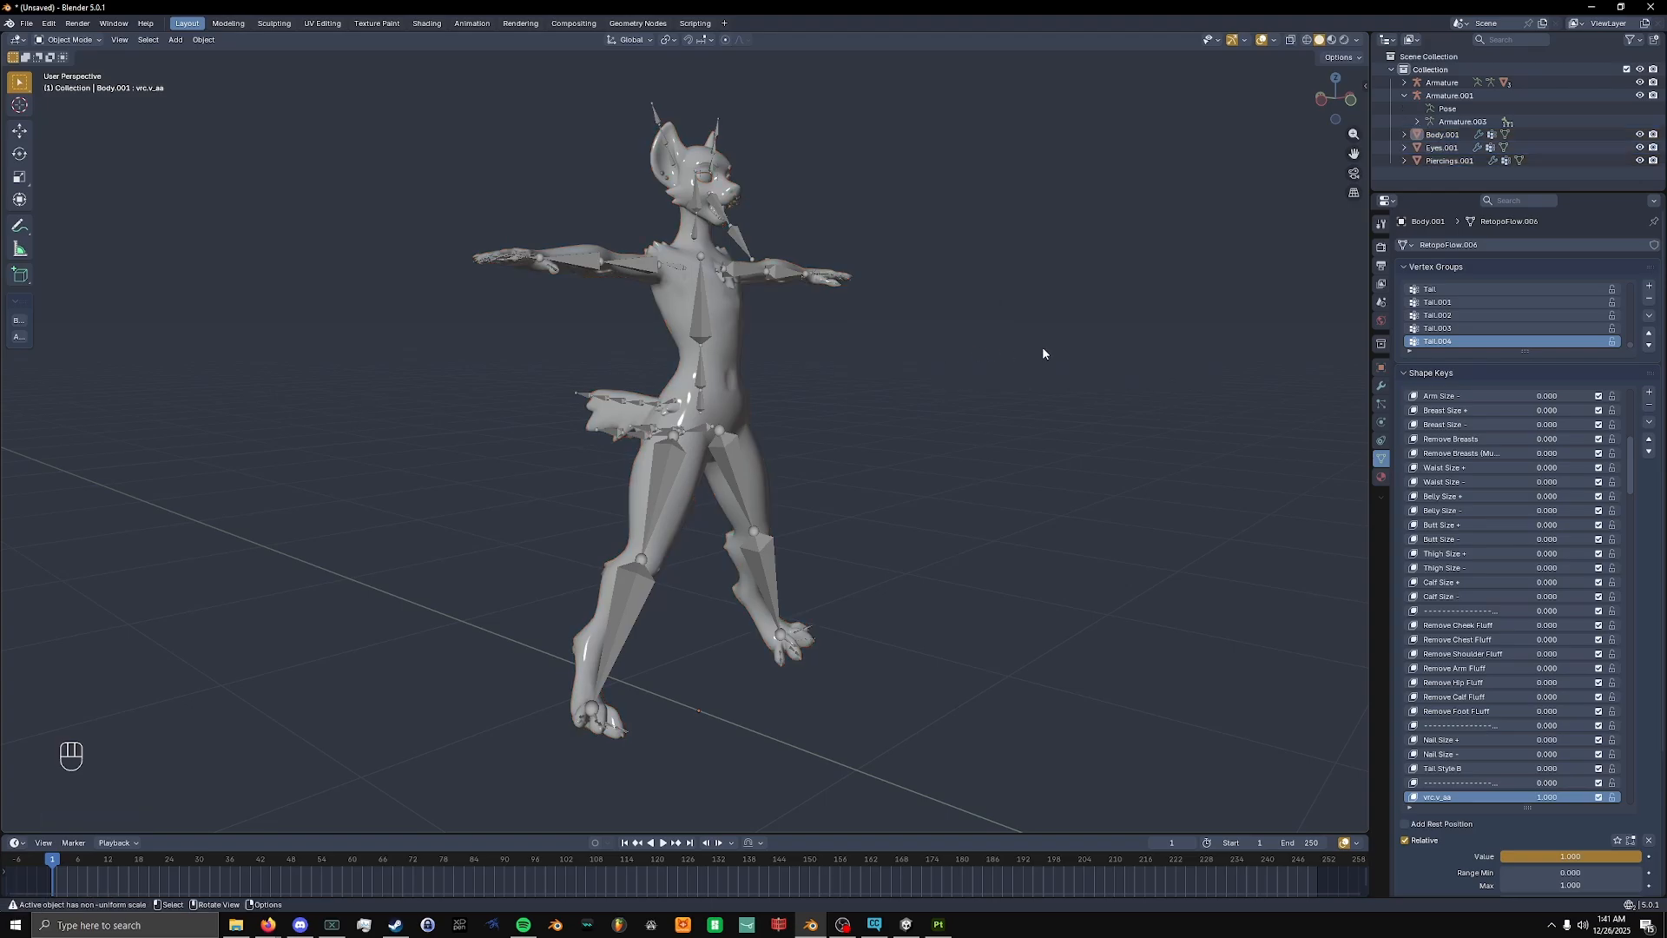
Try moving Armature.001 on its own to test whether the unparented meshes still depend on it.
click(750, 319)
key(g)
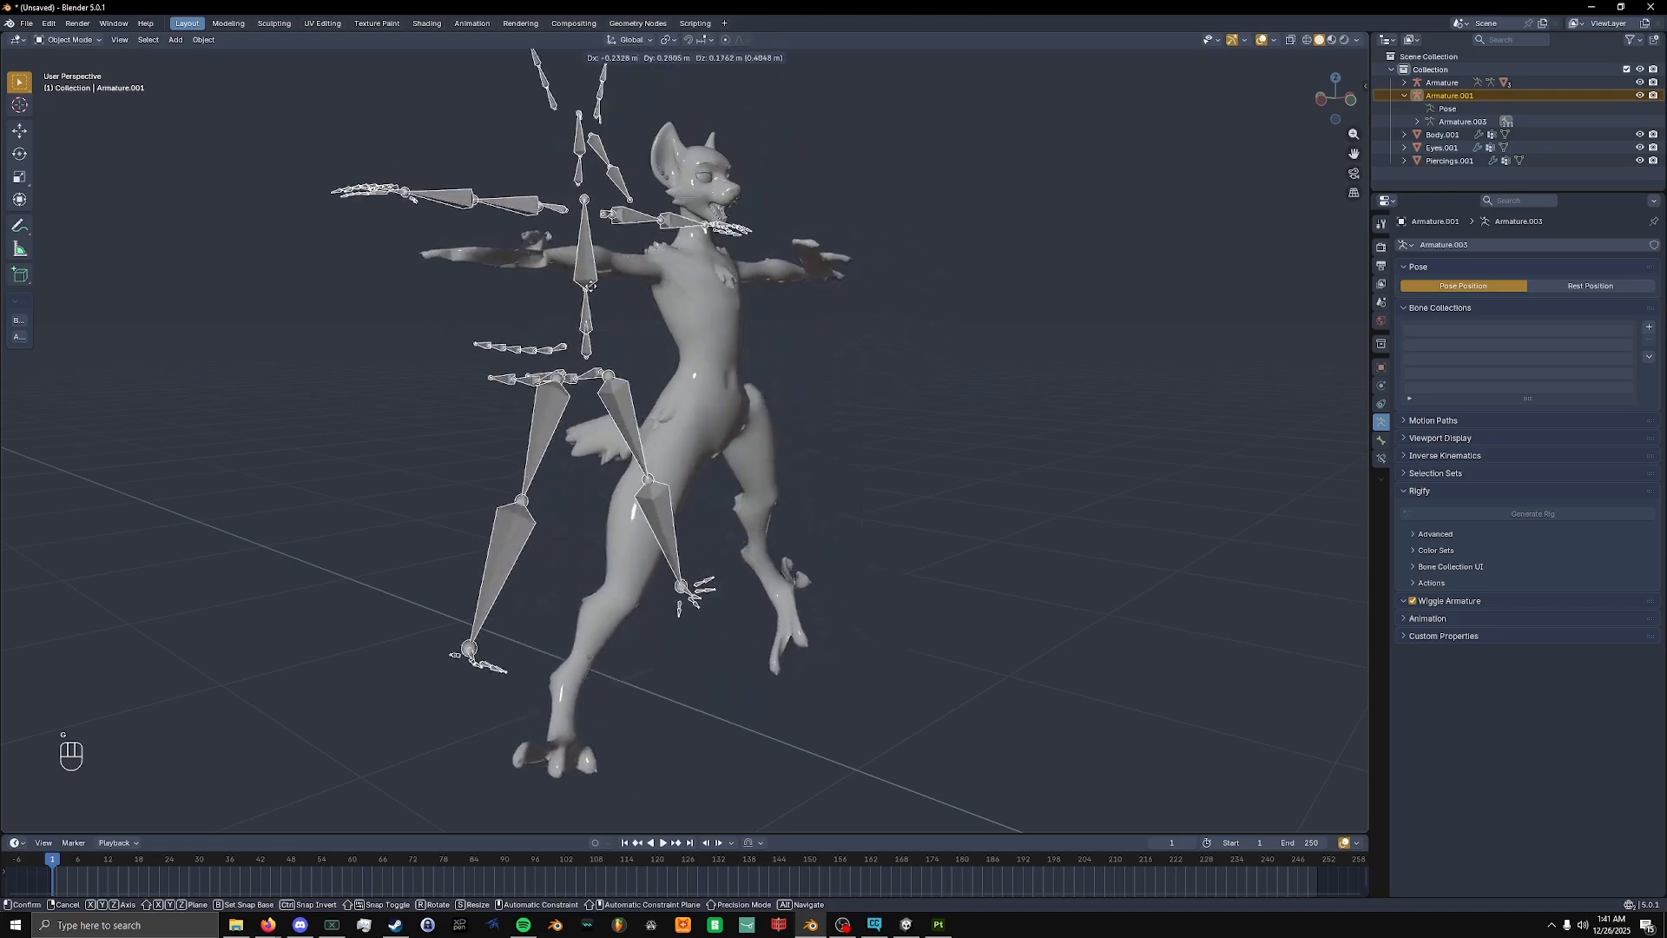
key(Escape)
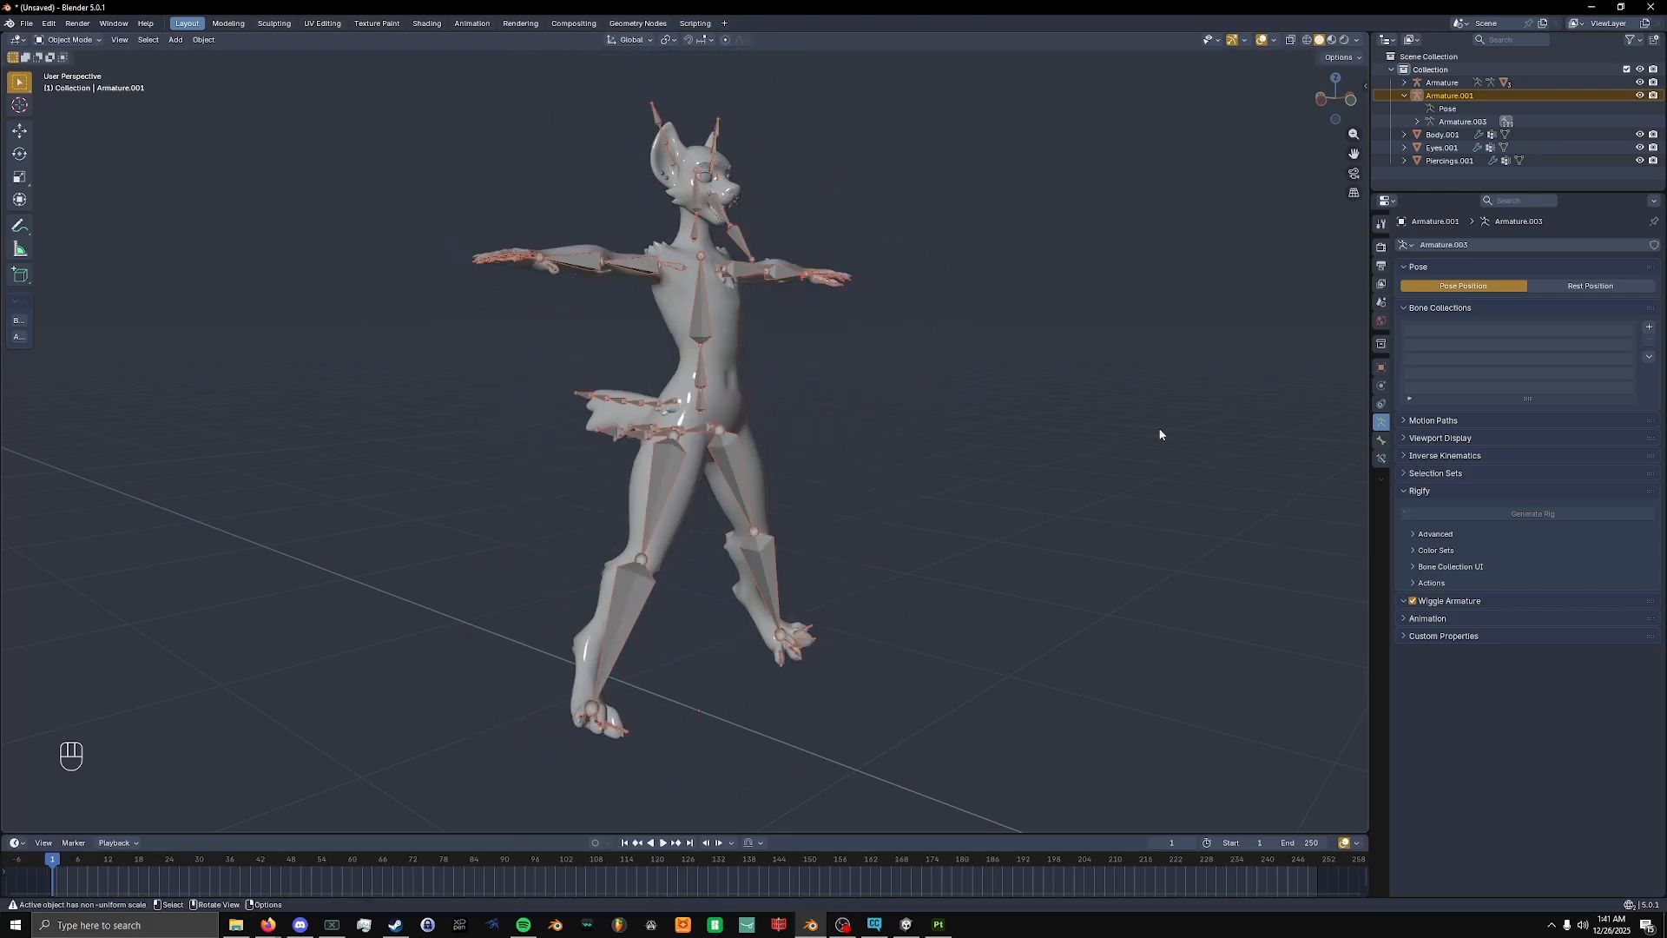
middle_drag(1160, 434, 882, 445)
key(ctrl+Tab)
key(ctrl+Tab)
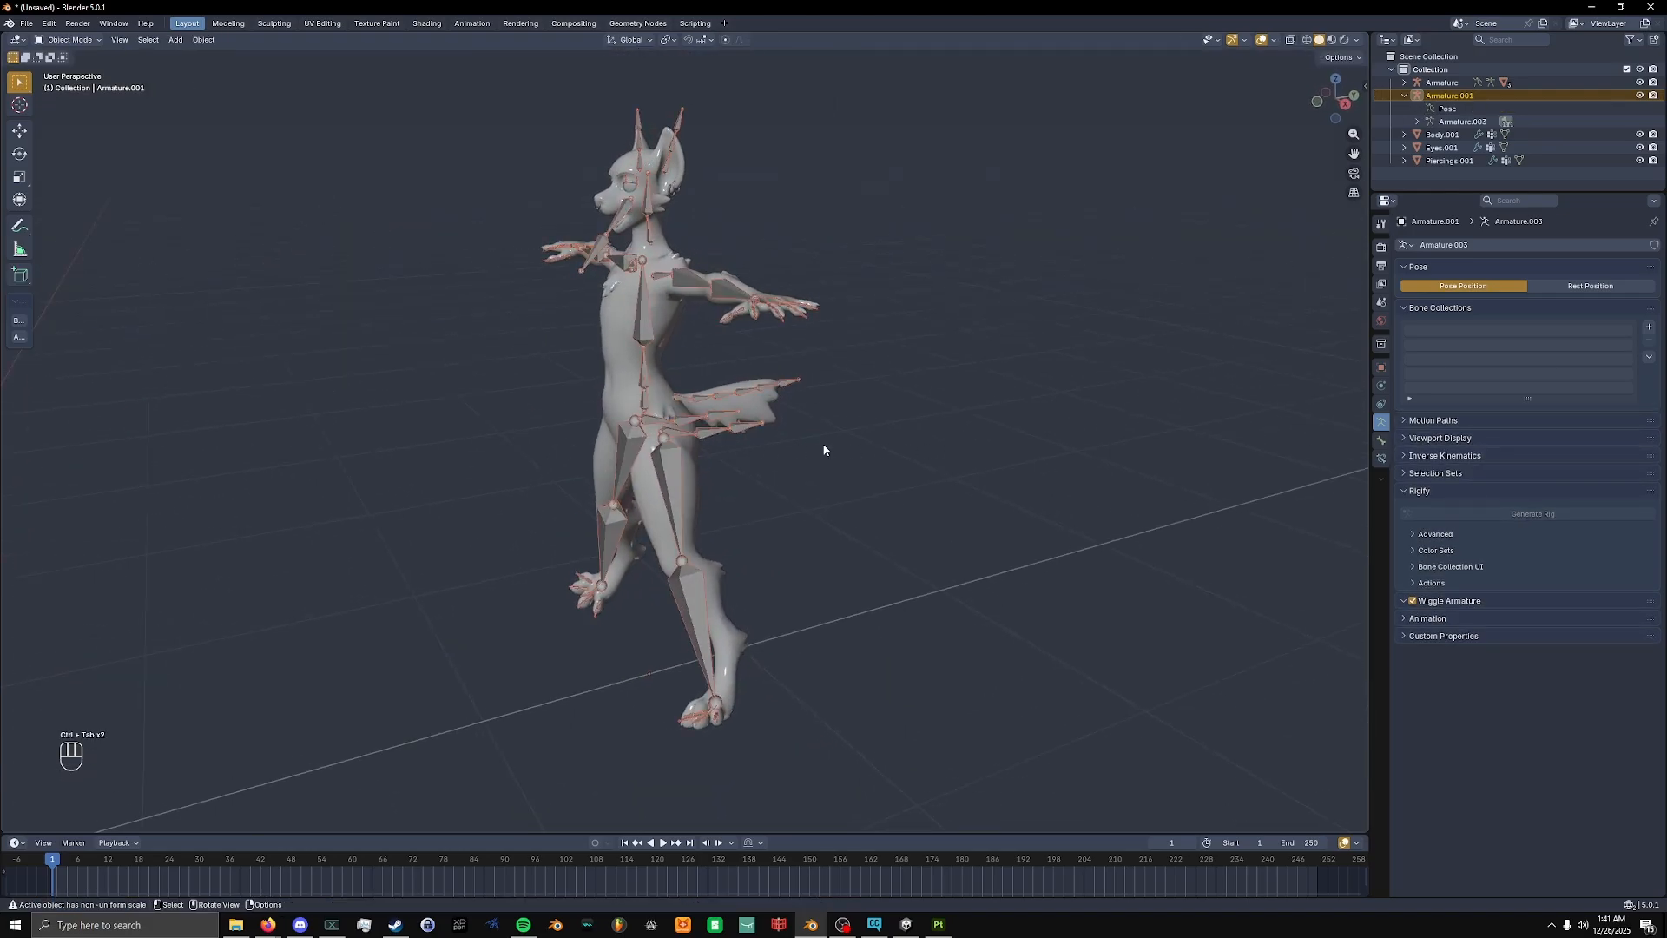
Try to apply the Armature modifier on Body.001.
click(627, 344)
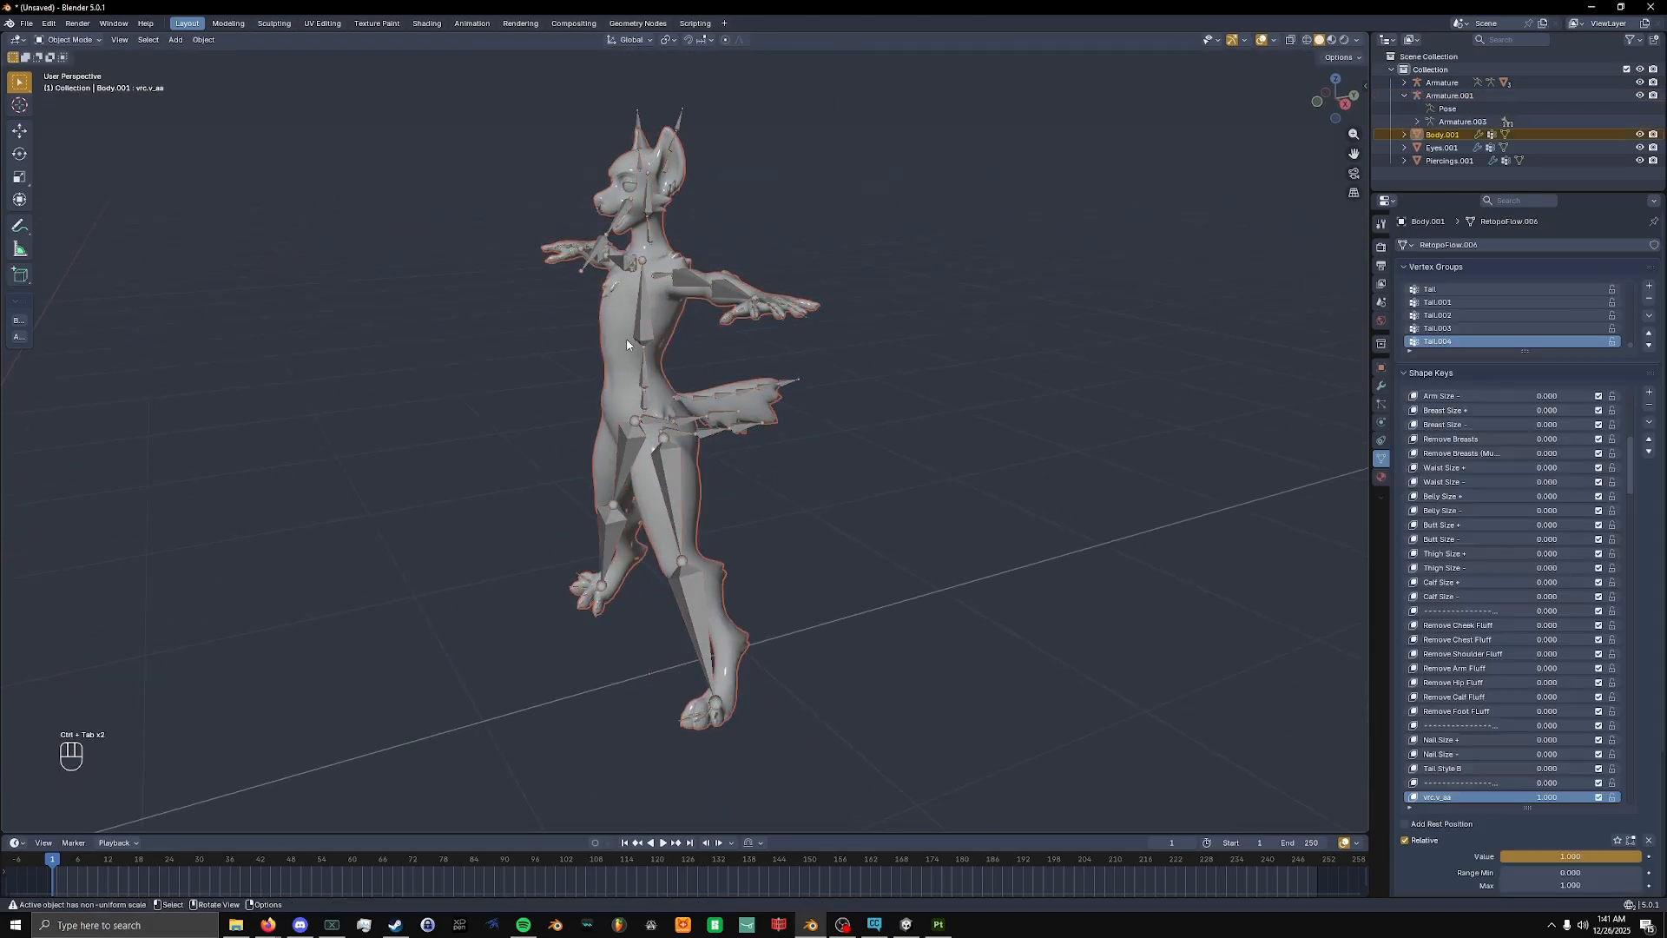
click(1381, 386)
click(1621, 267)
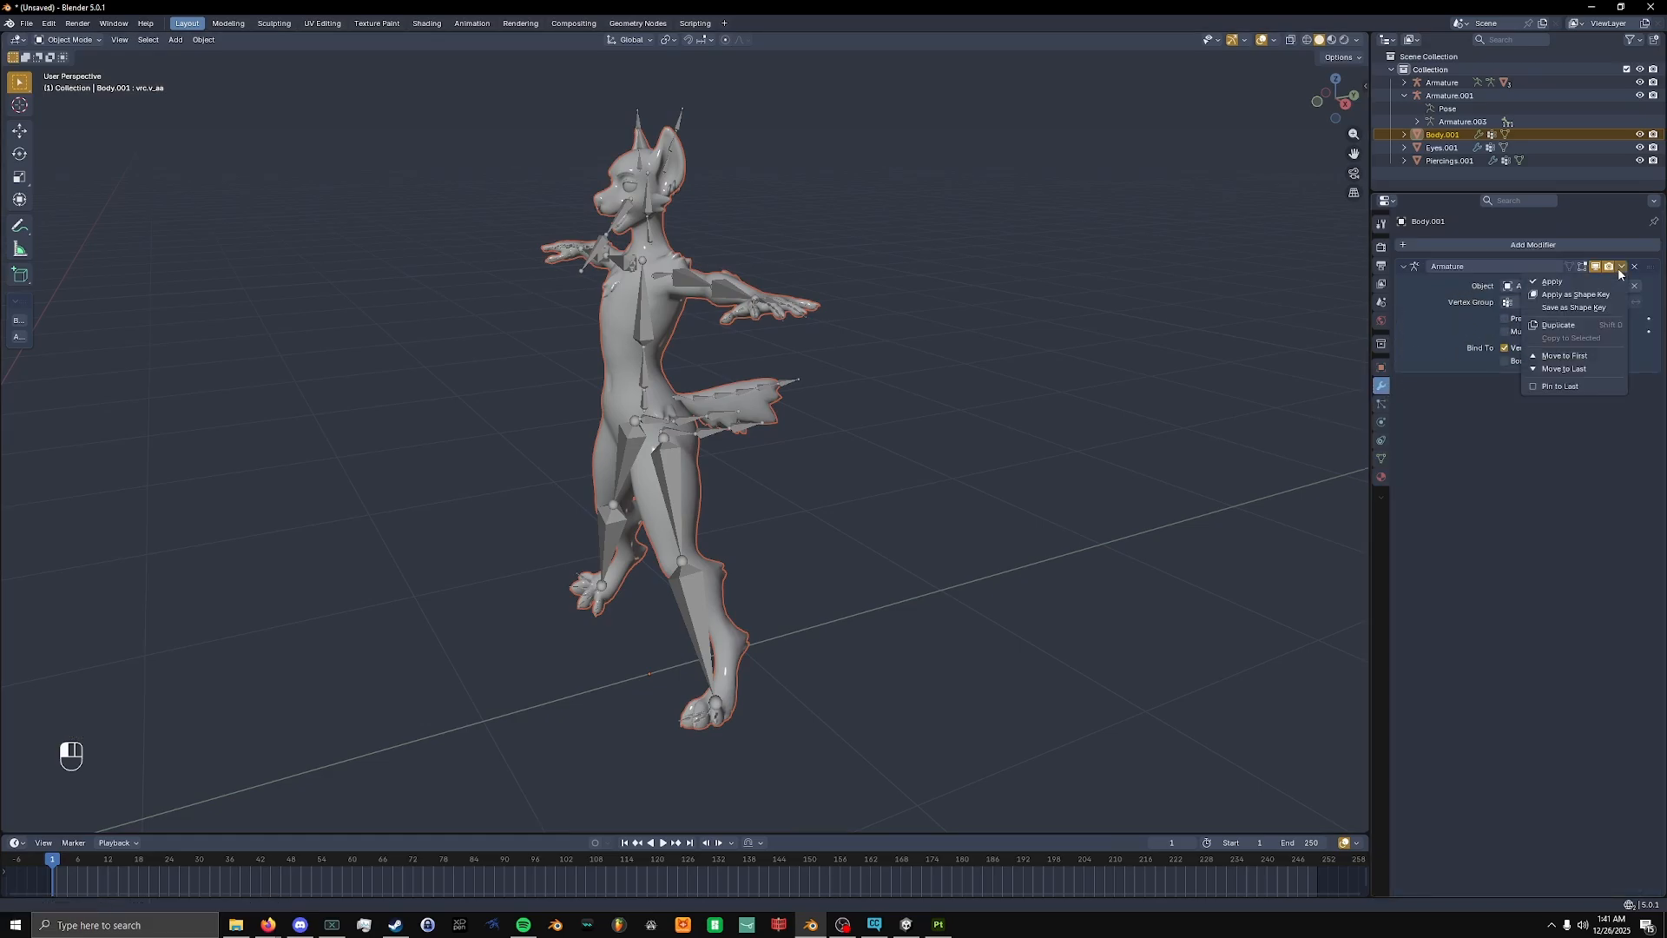
click(1565, 287)
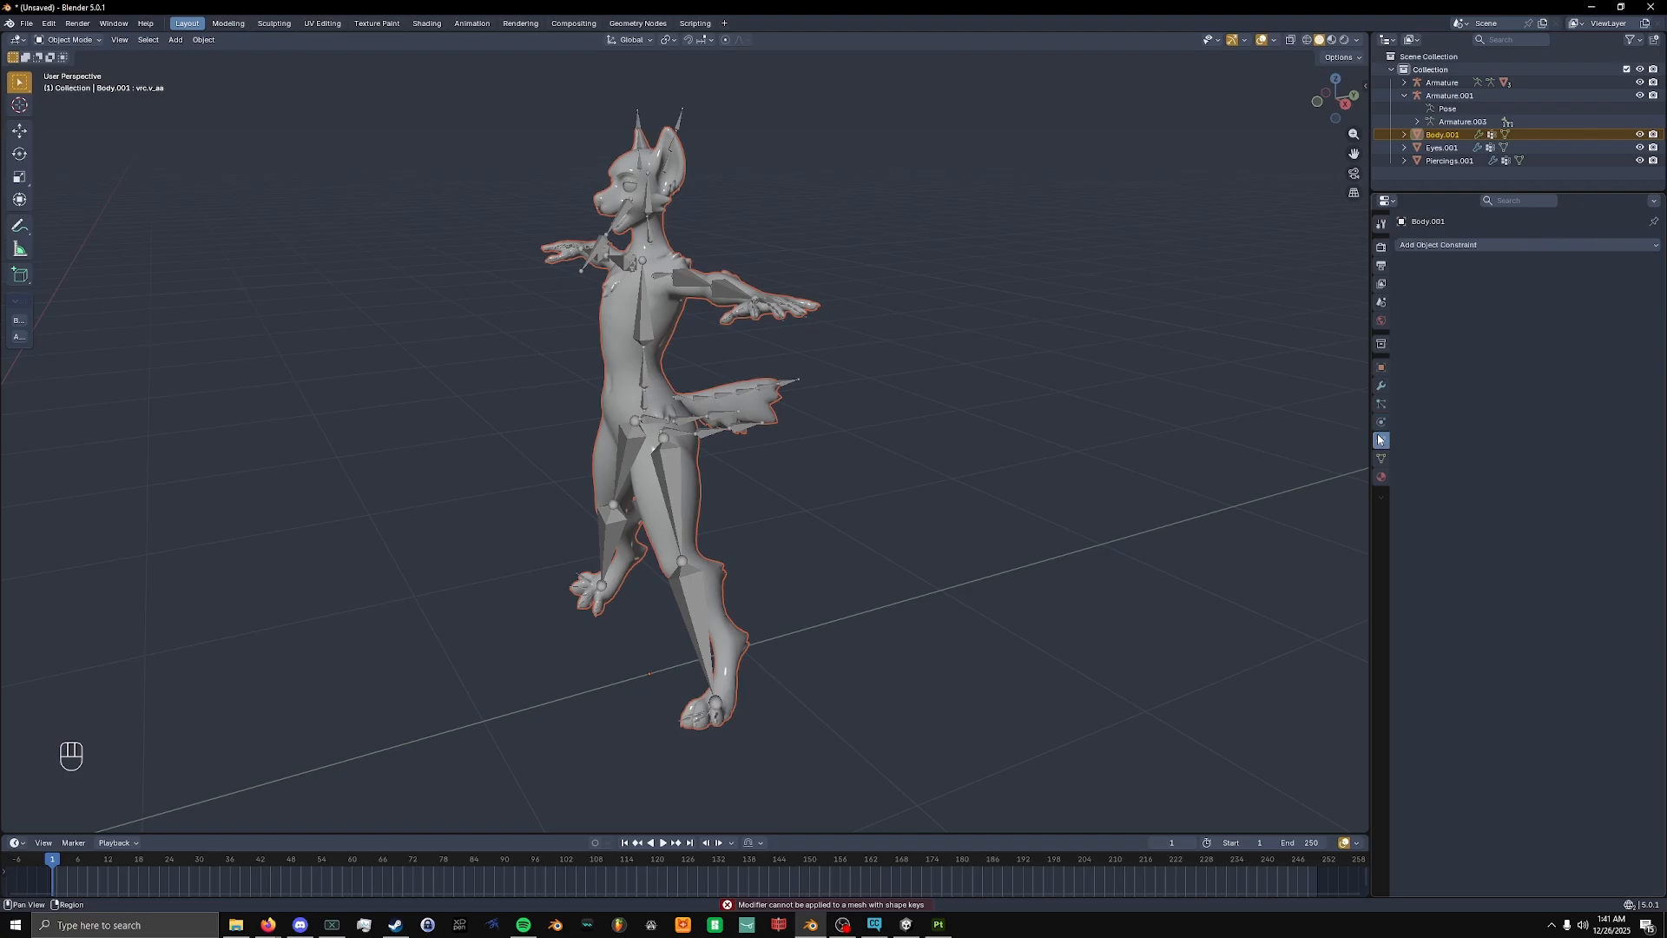
Examine Body.001's shape keys around vrc.v_aa and the mesh's face, torso and limbs.
click(1382, 458)
shift+middle_drag(686, 163, 782, 368)
scroll(782, 368, up, 9)
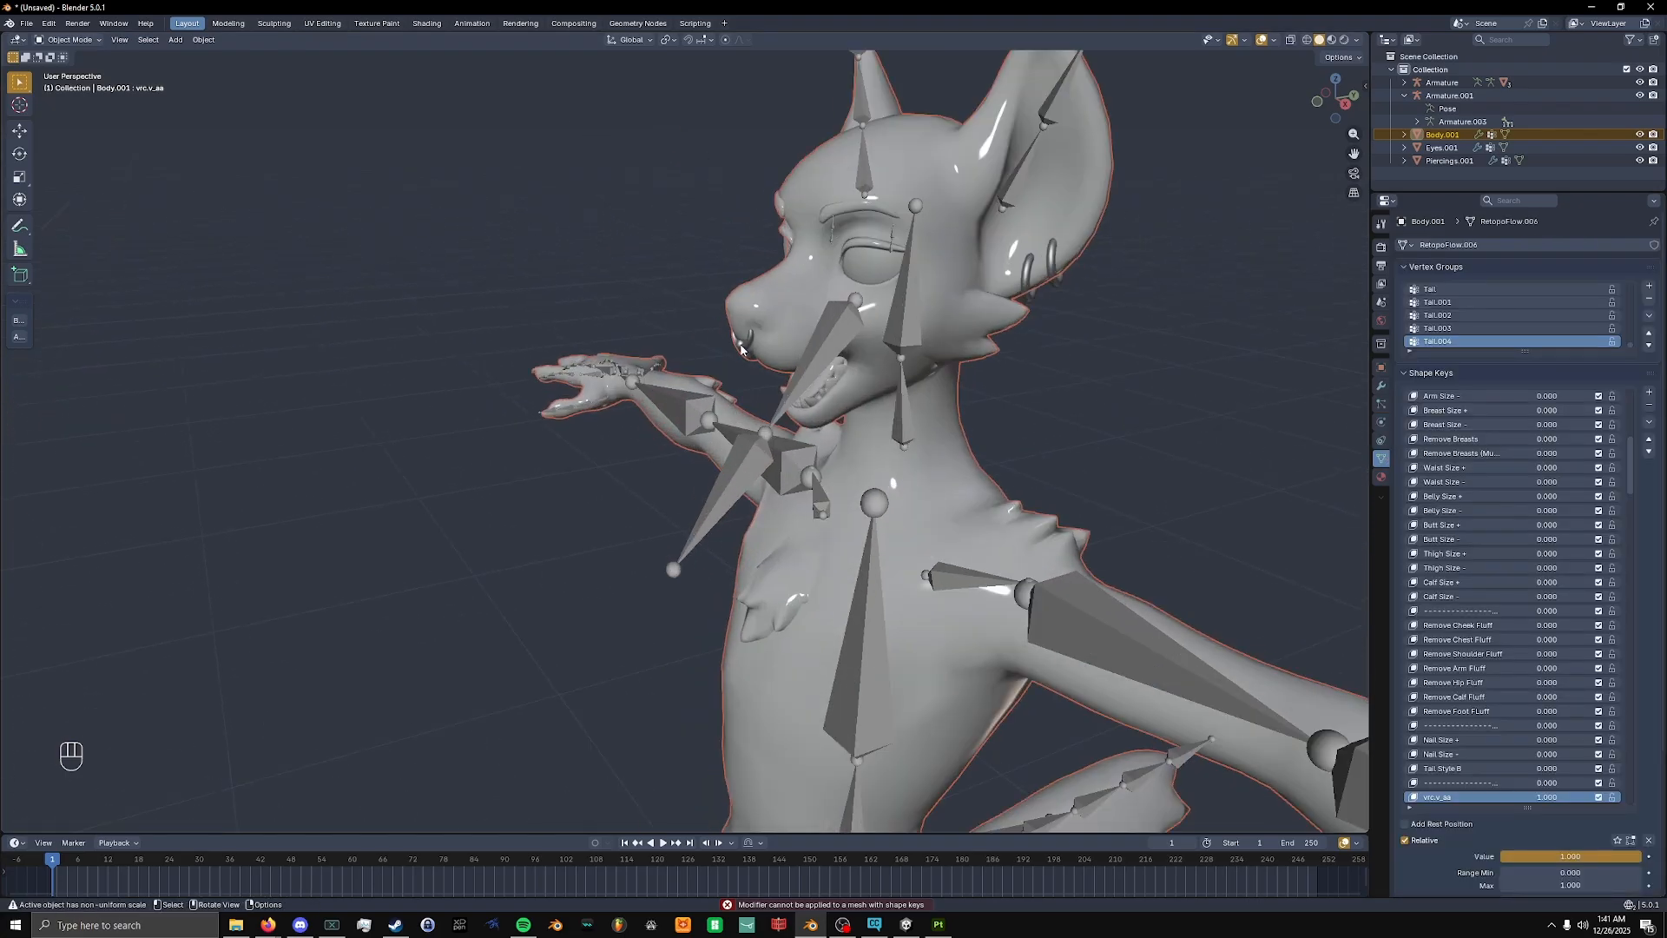
shift+middle_drag(933, 221, 1179, 475)
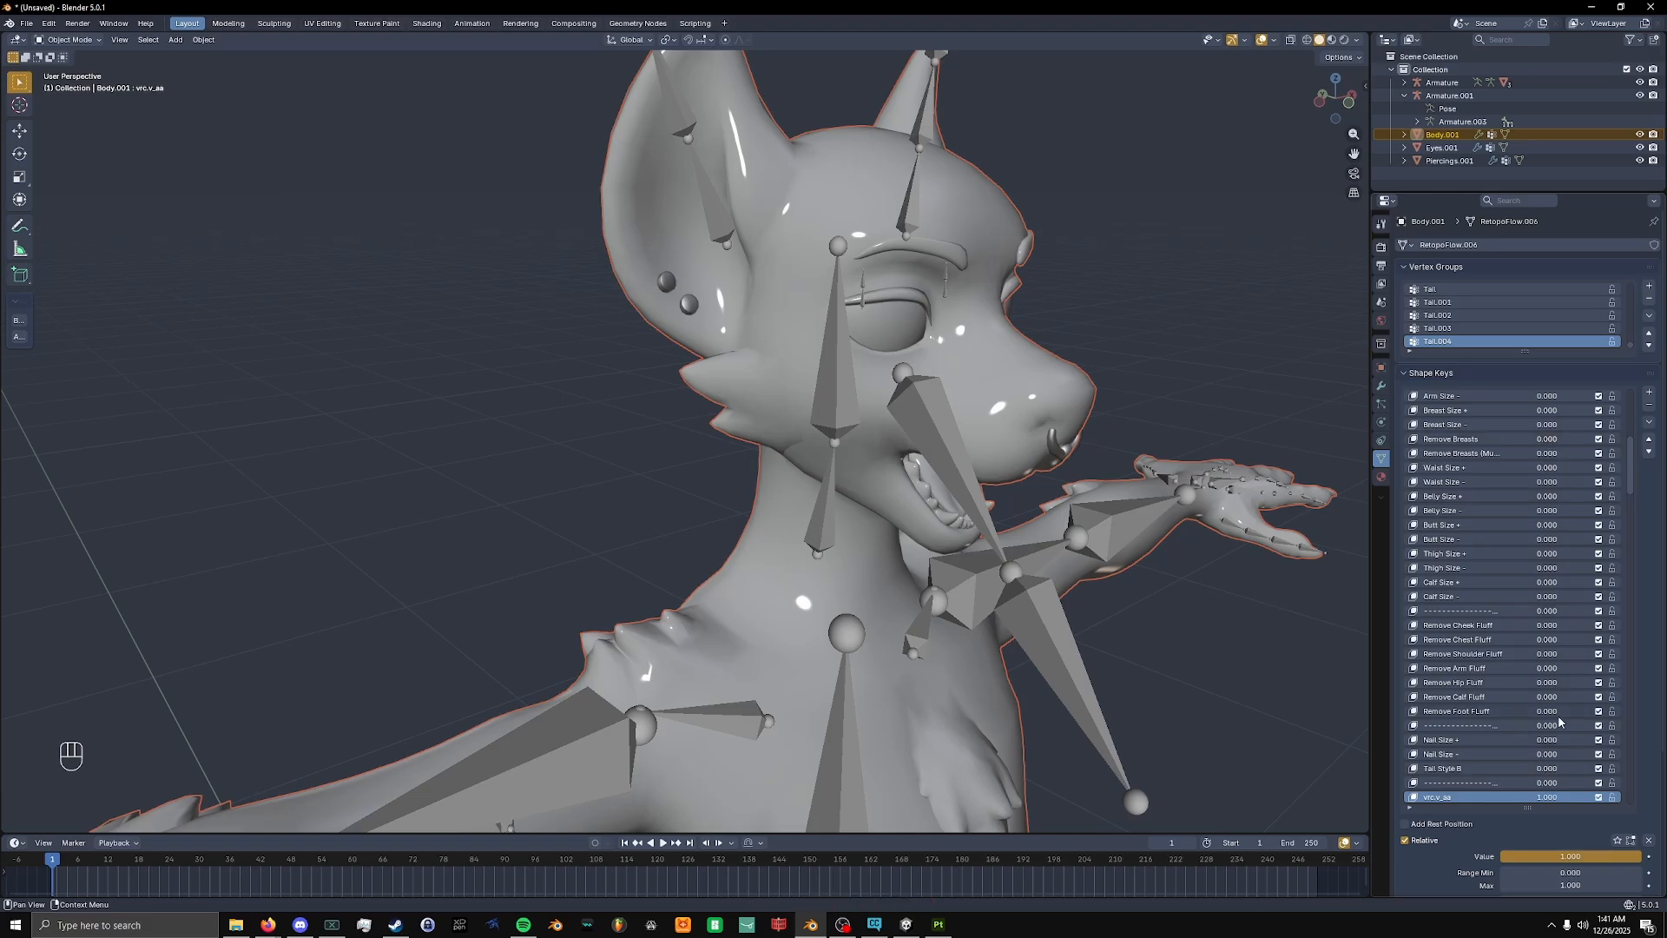
scroll(1523, 583, down, 1)
scroll(1523, 585, down, 1)
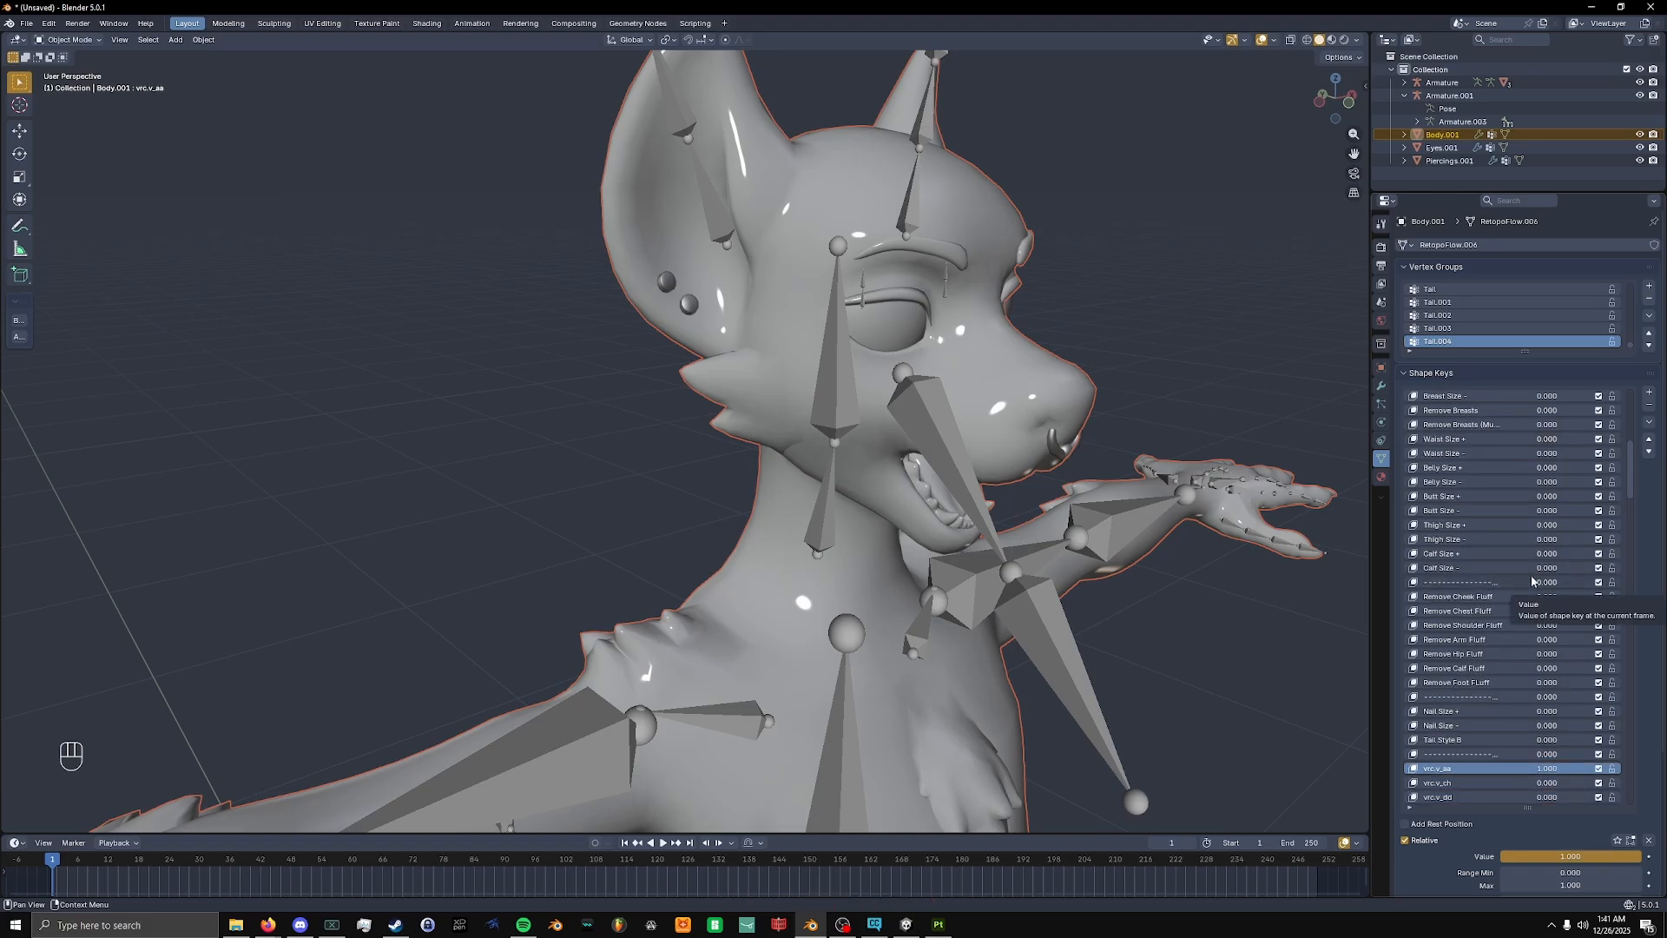
scroll(1533, 581, down, 6)
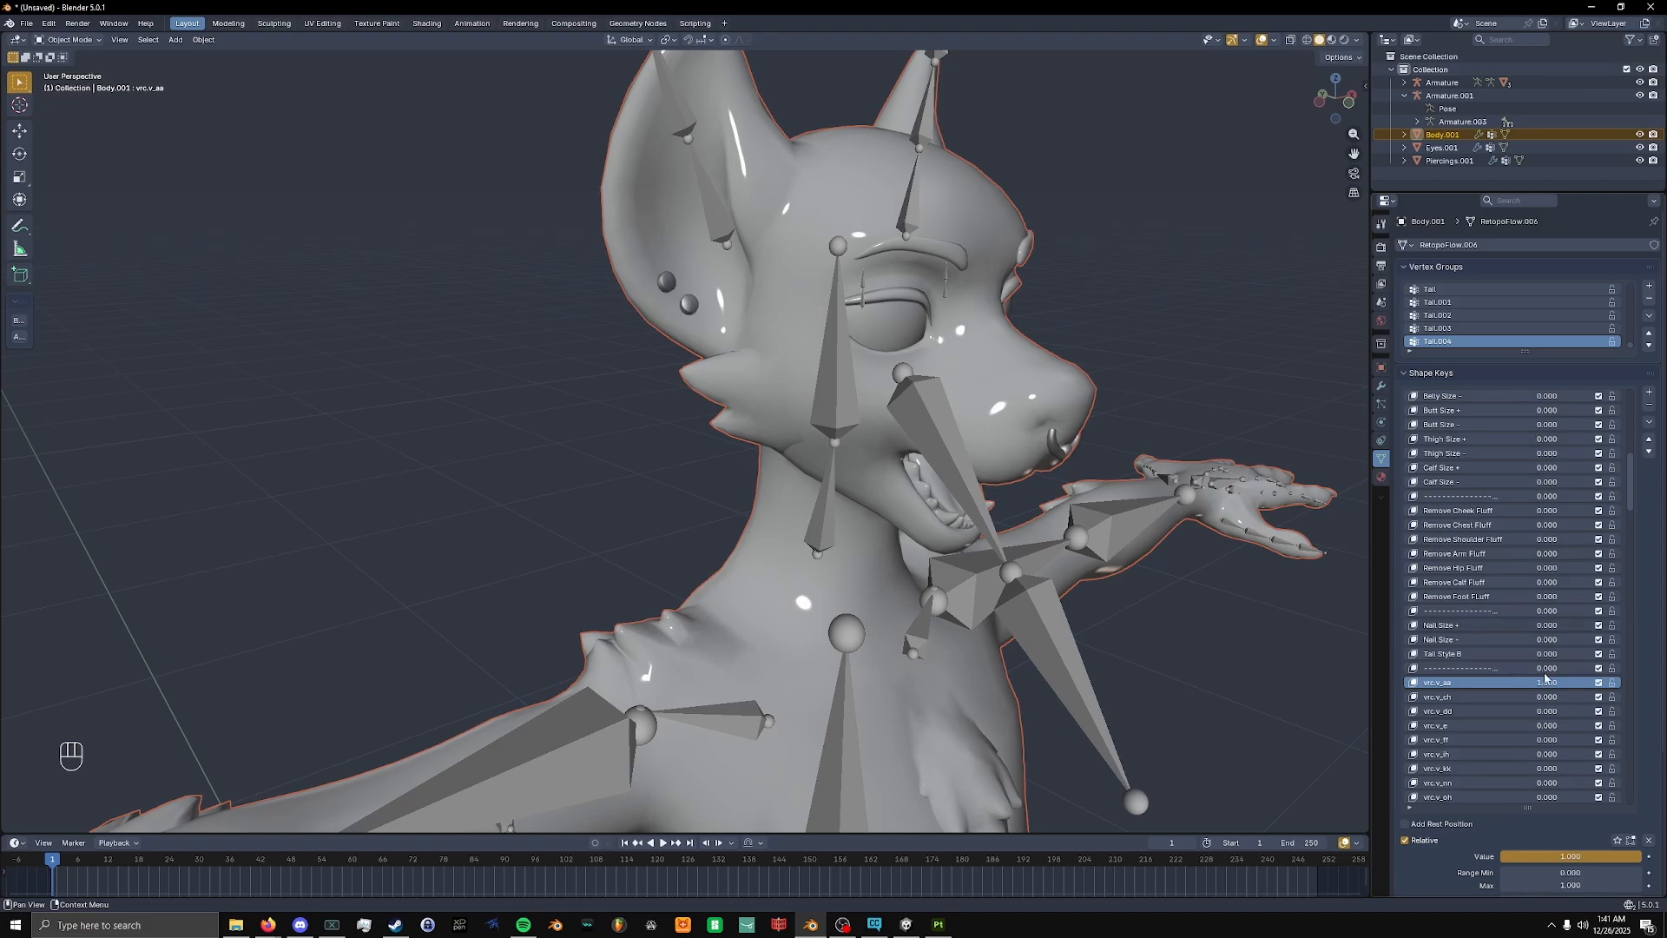
scroll(1096, 623, down, 4)
scroll(1090, 616, up, 1)
shift+middle_drag(1051, 556, 912, 315)
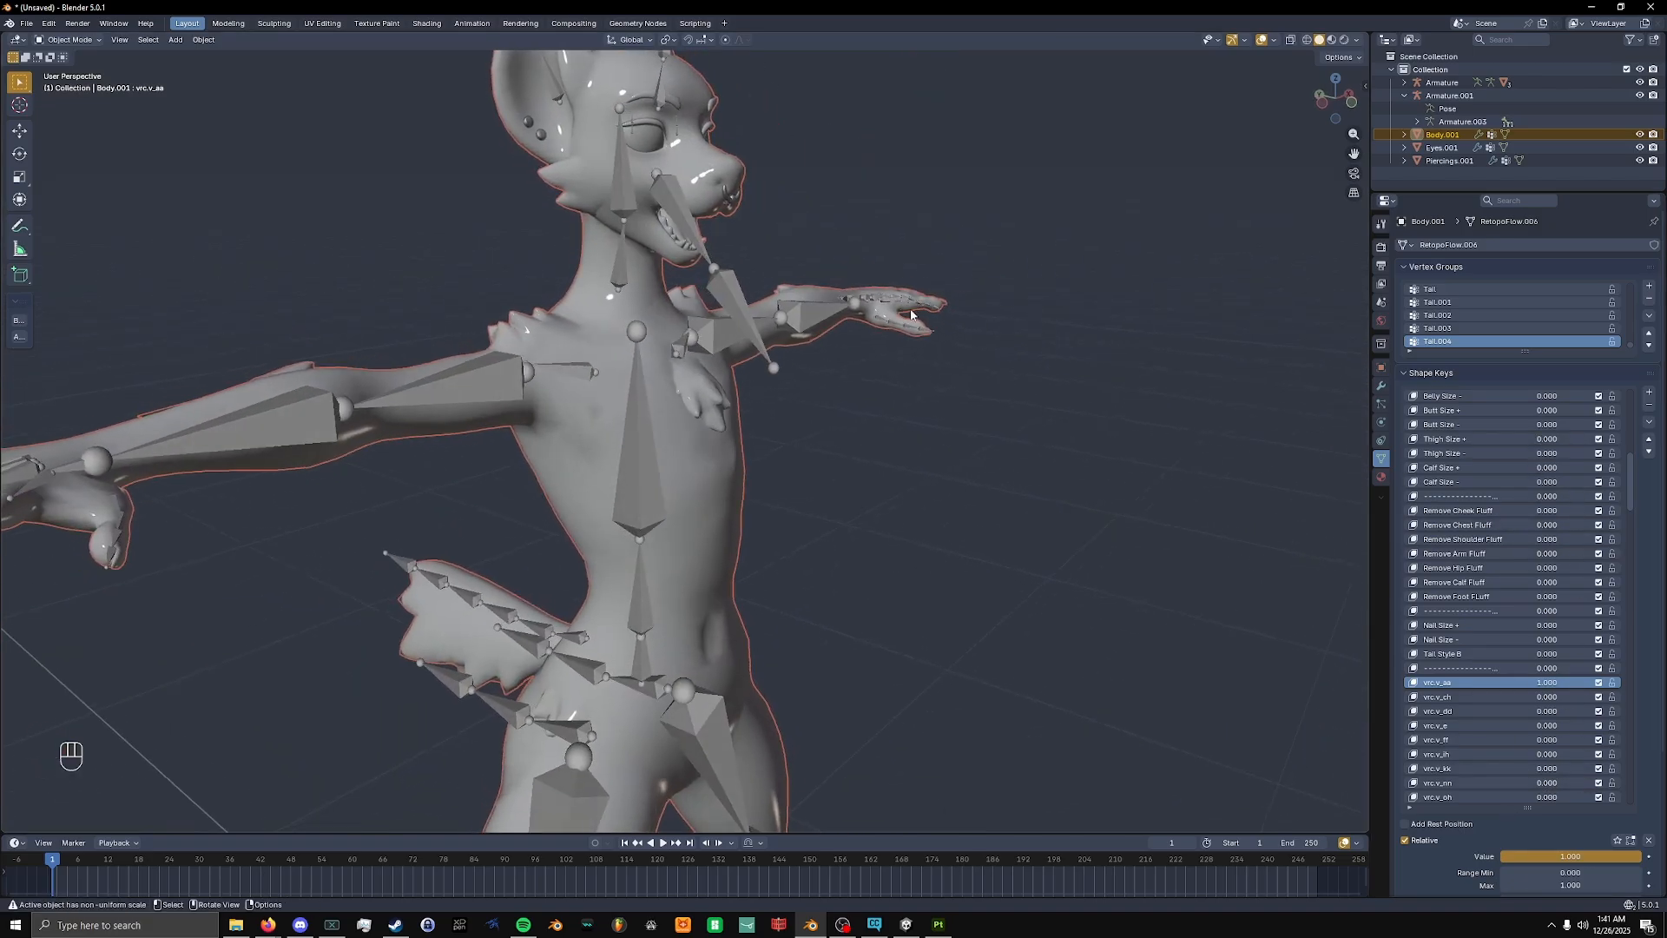
middle_drag(721, 101, 893, 260)
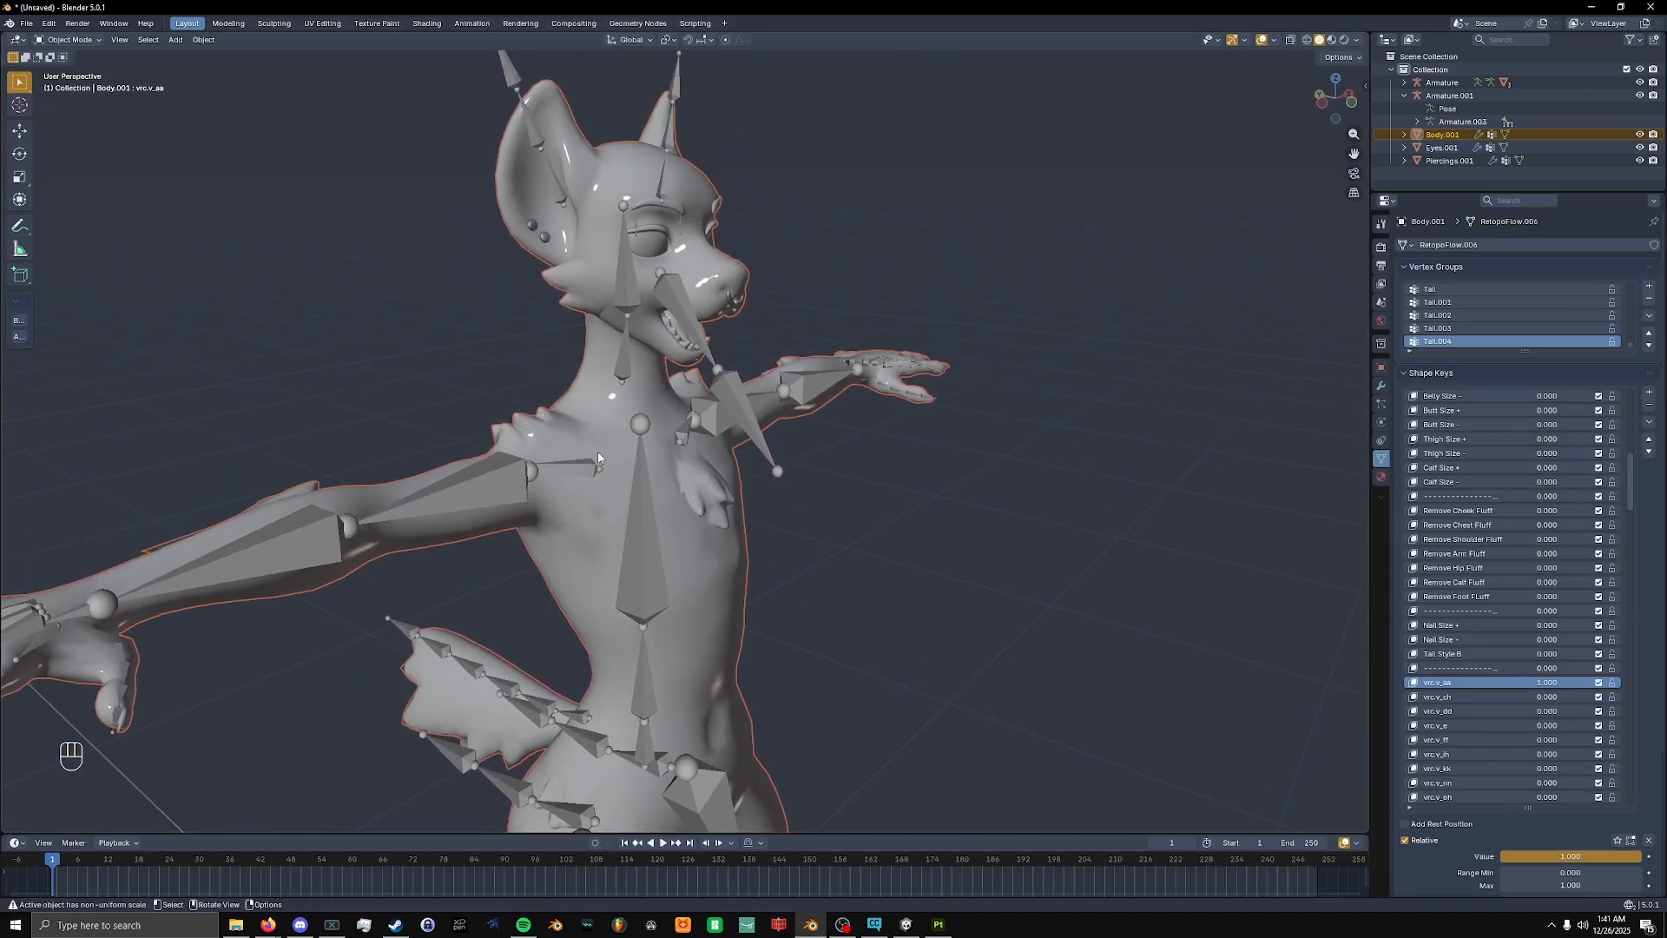
shift+middle_drag(740, 469, 758, 192)
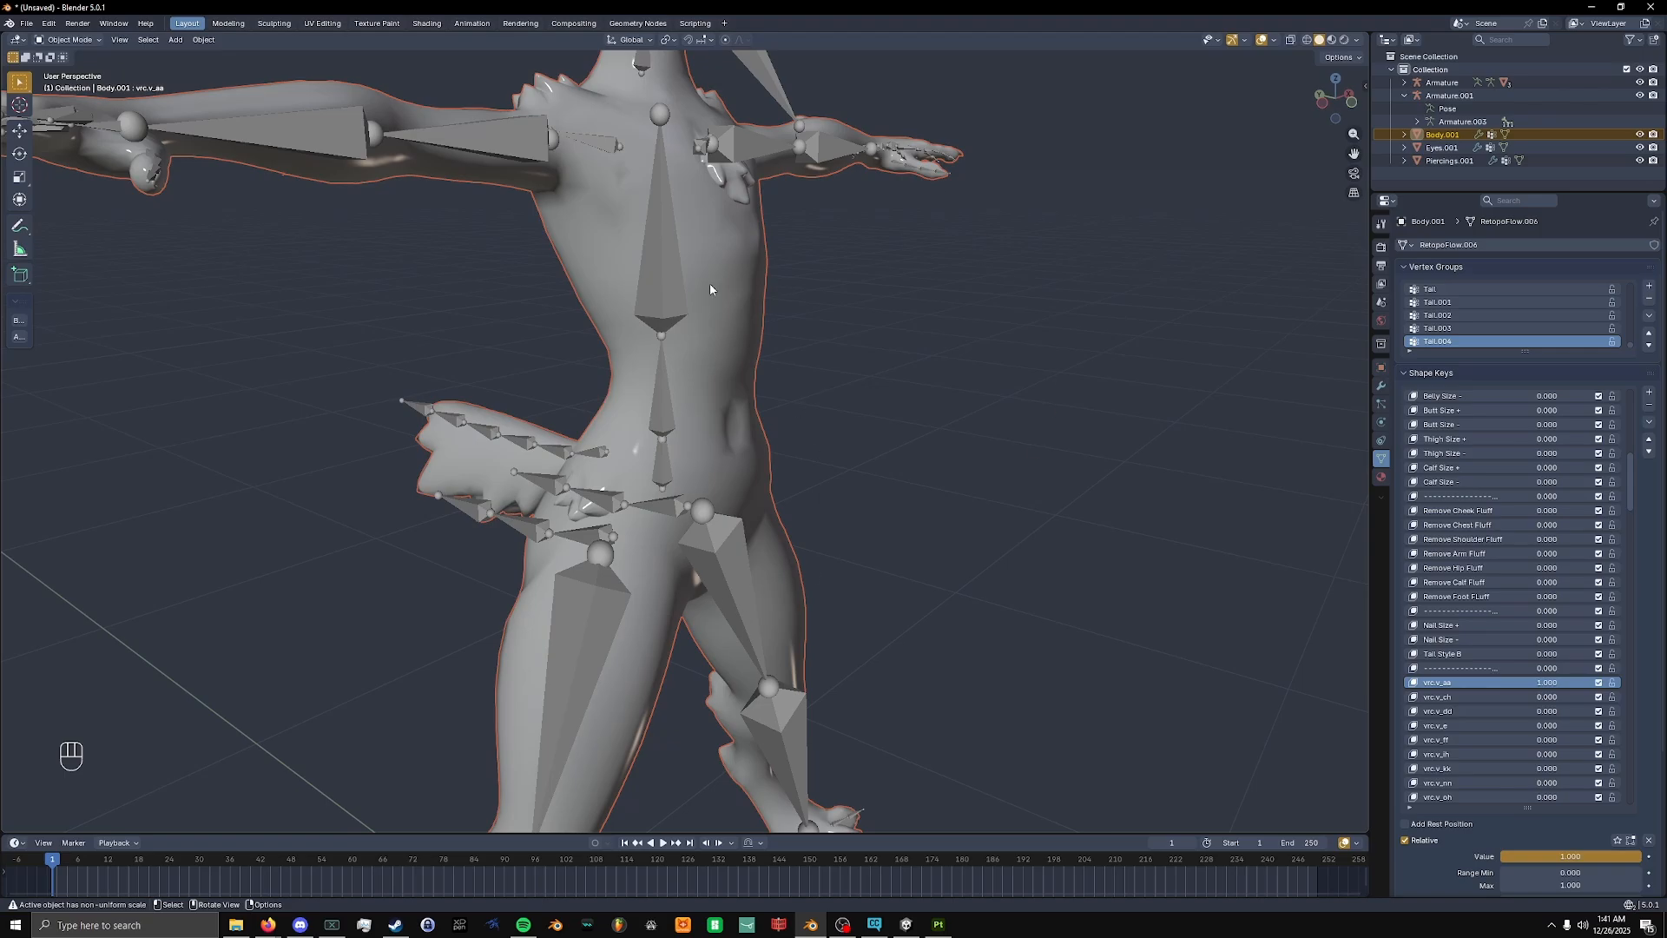
scroll(912, 472, down, 7)
shift+middle_drag(819, 340, 843, 403)
scroll(774, 382, up, 7)
shift+middle_drag(682, 250, 694, 307)
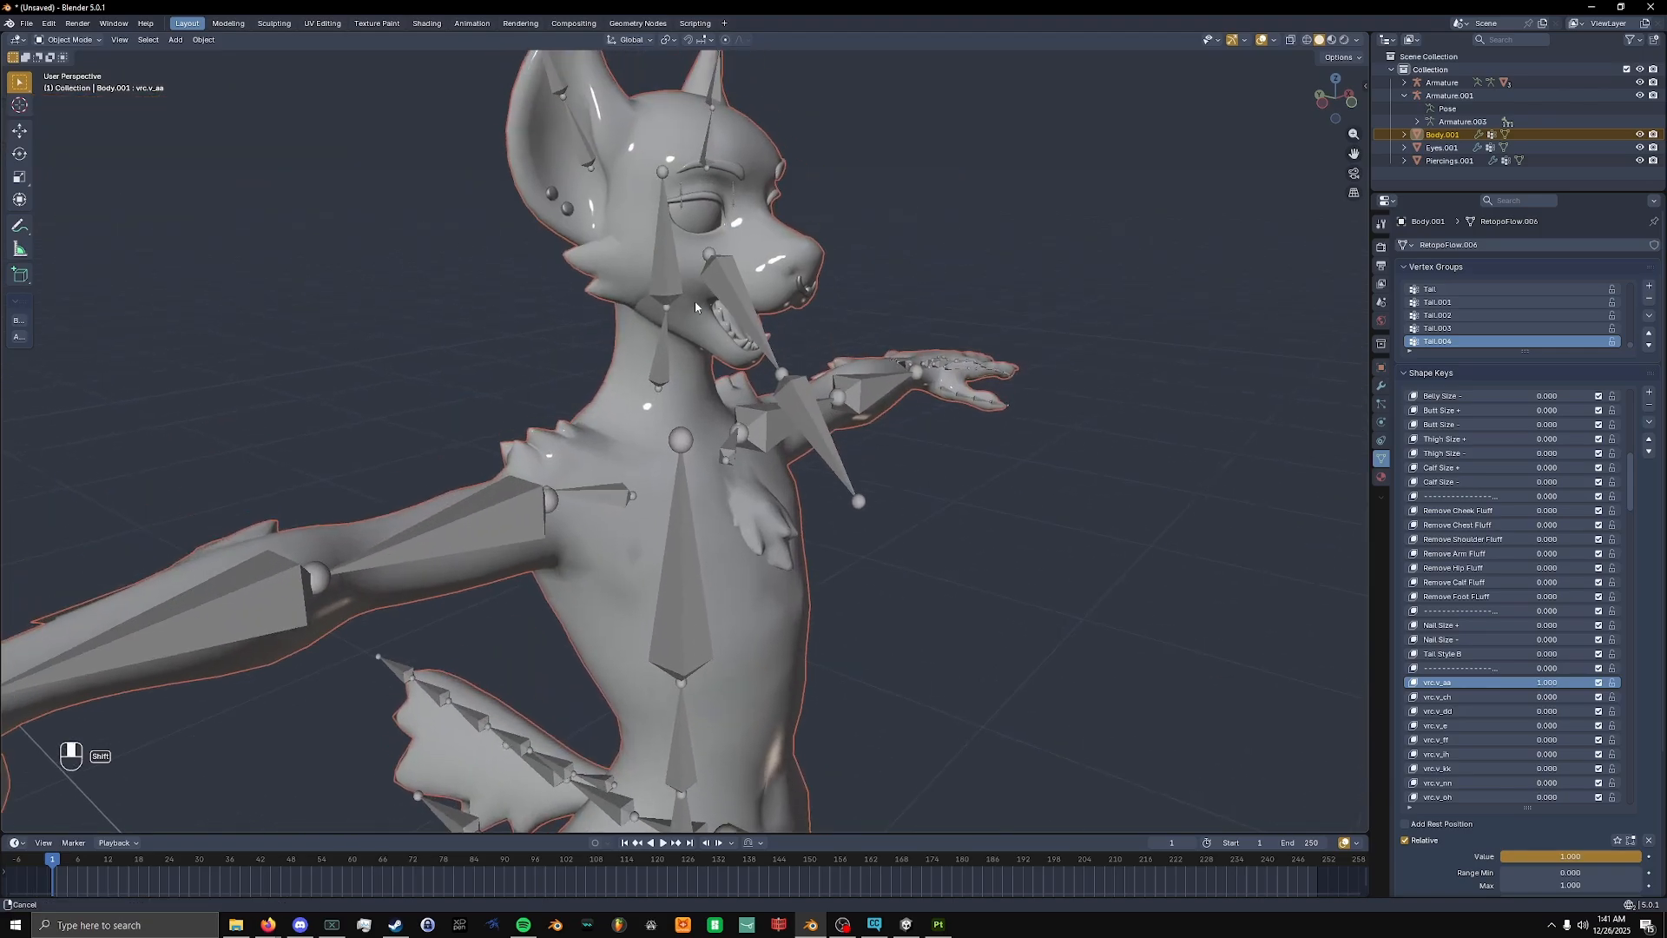
Apply all of Body.001's shape keys to the mesh and deselect it.
click(1649, 423)
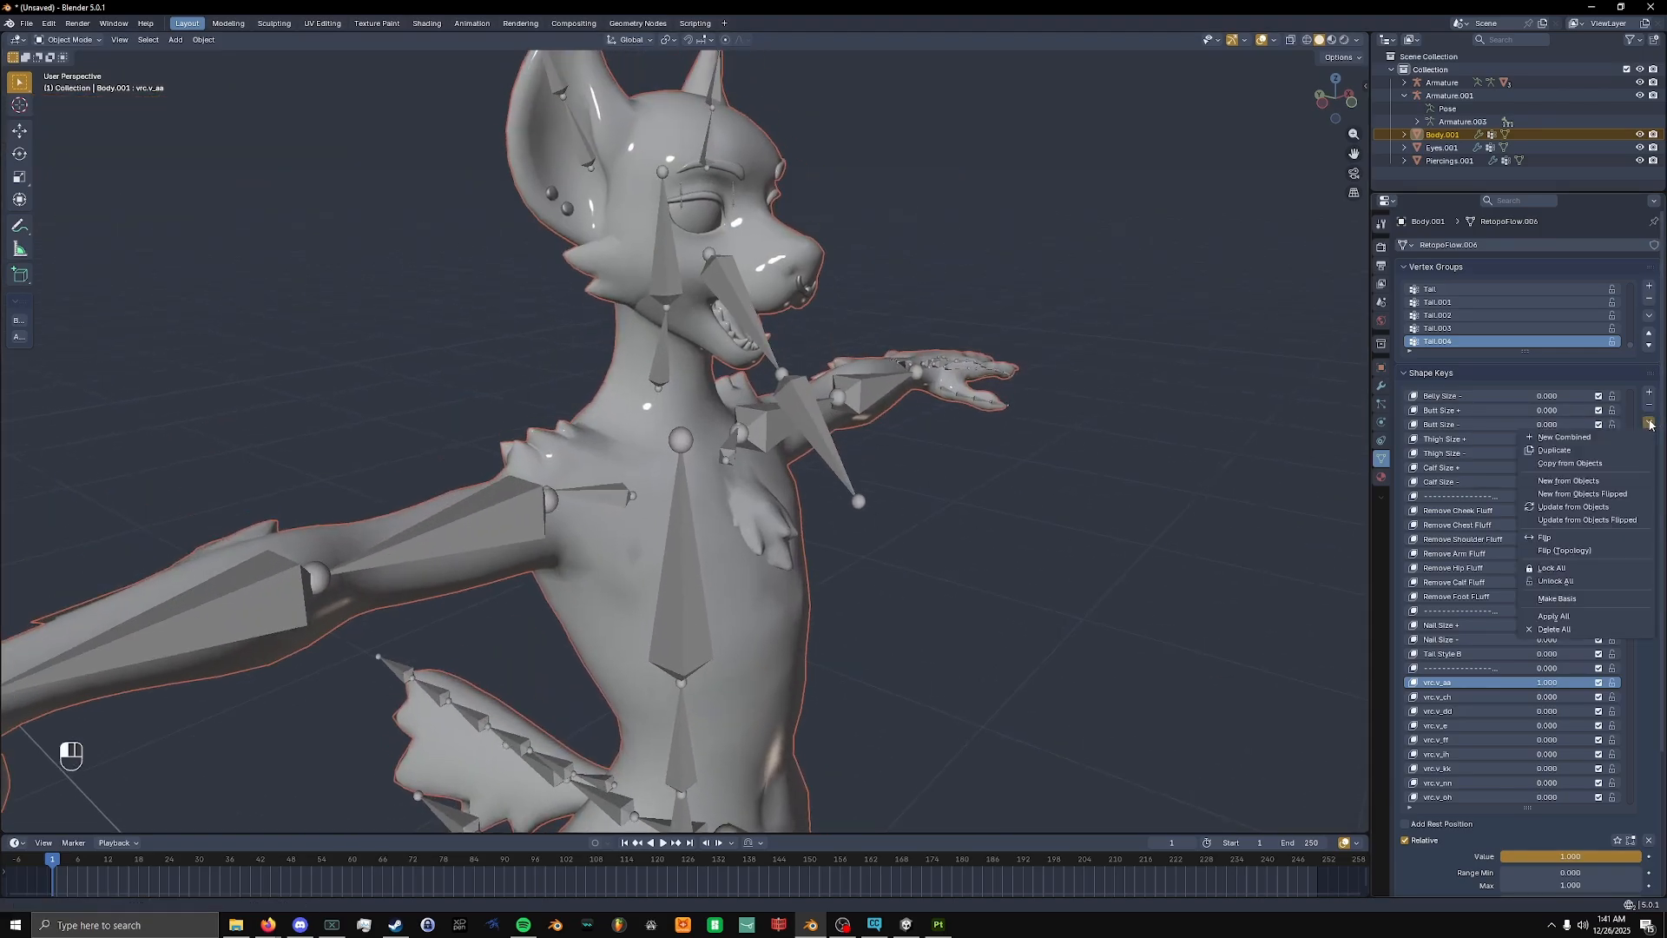
click(1547, 617)
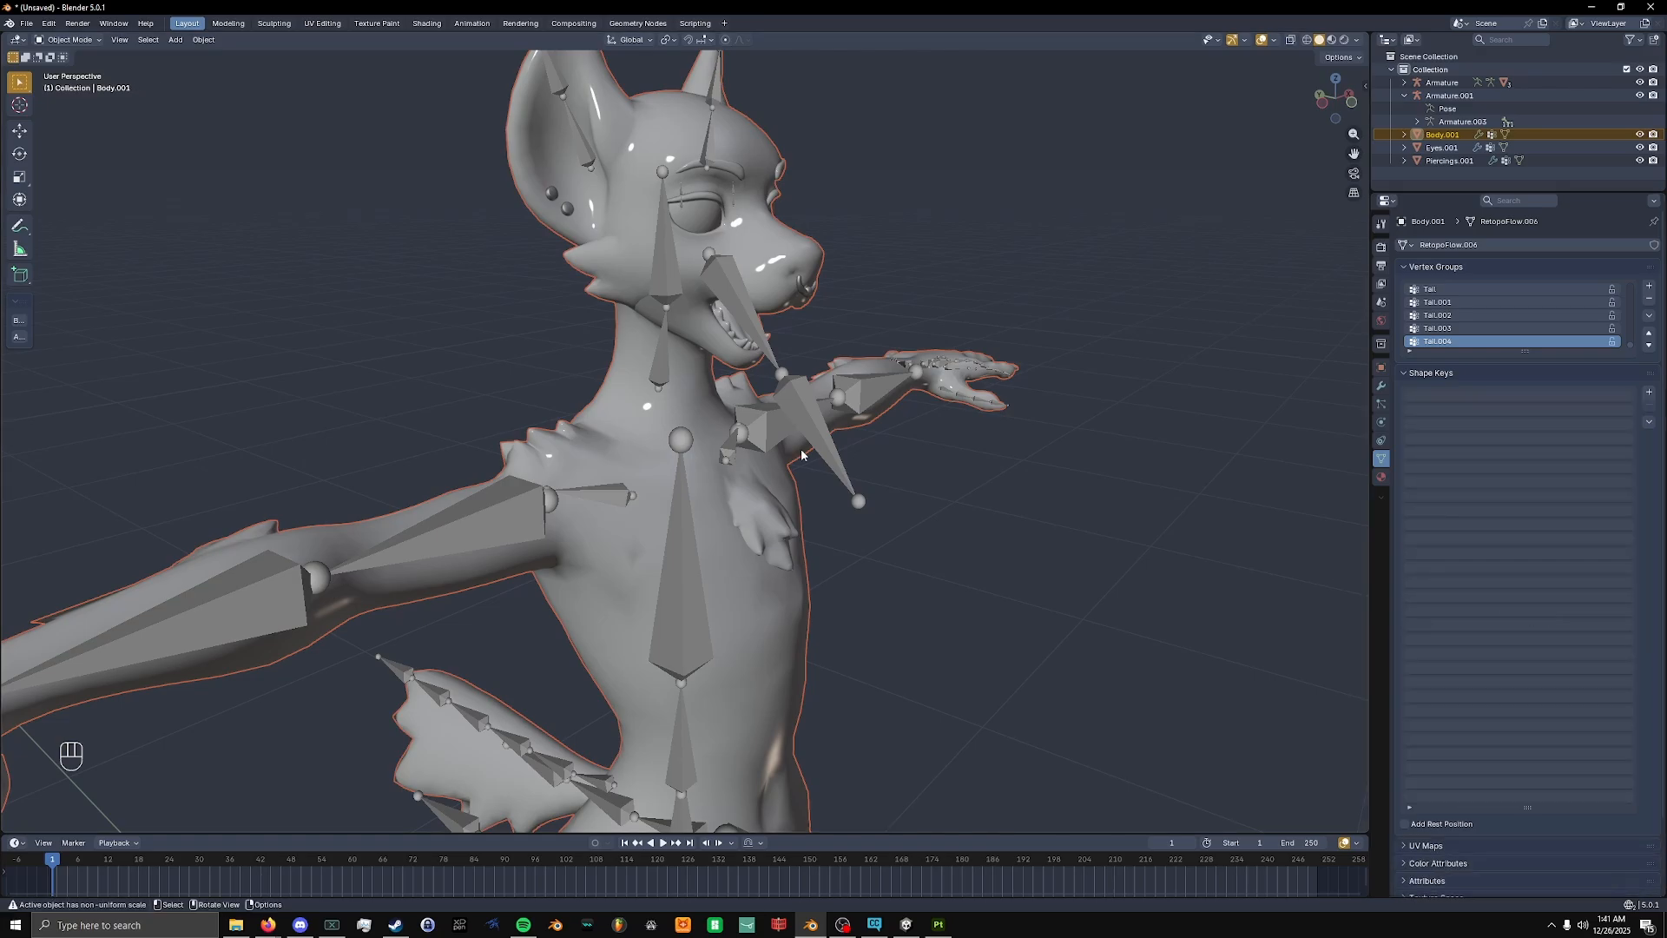
middle_drag(1085, 408, 819, 373)
scroll(819, 372, down, 5)
click(886, 613)
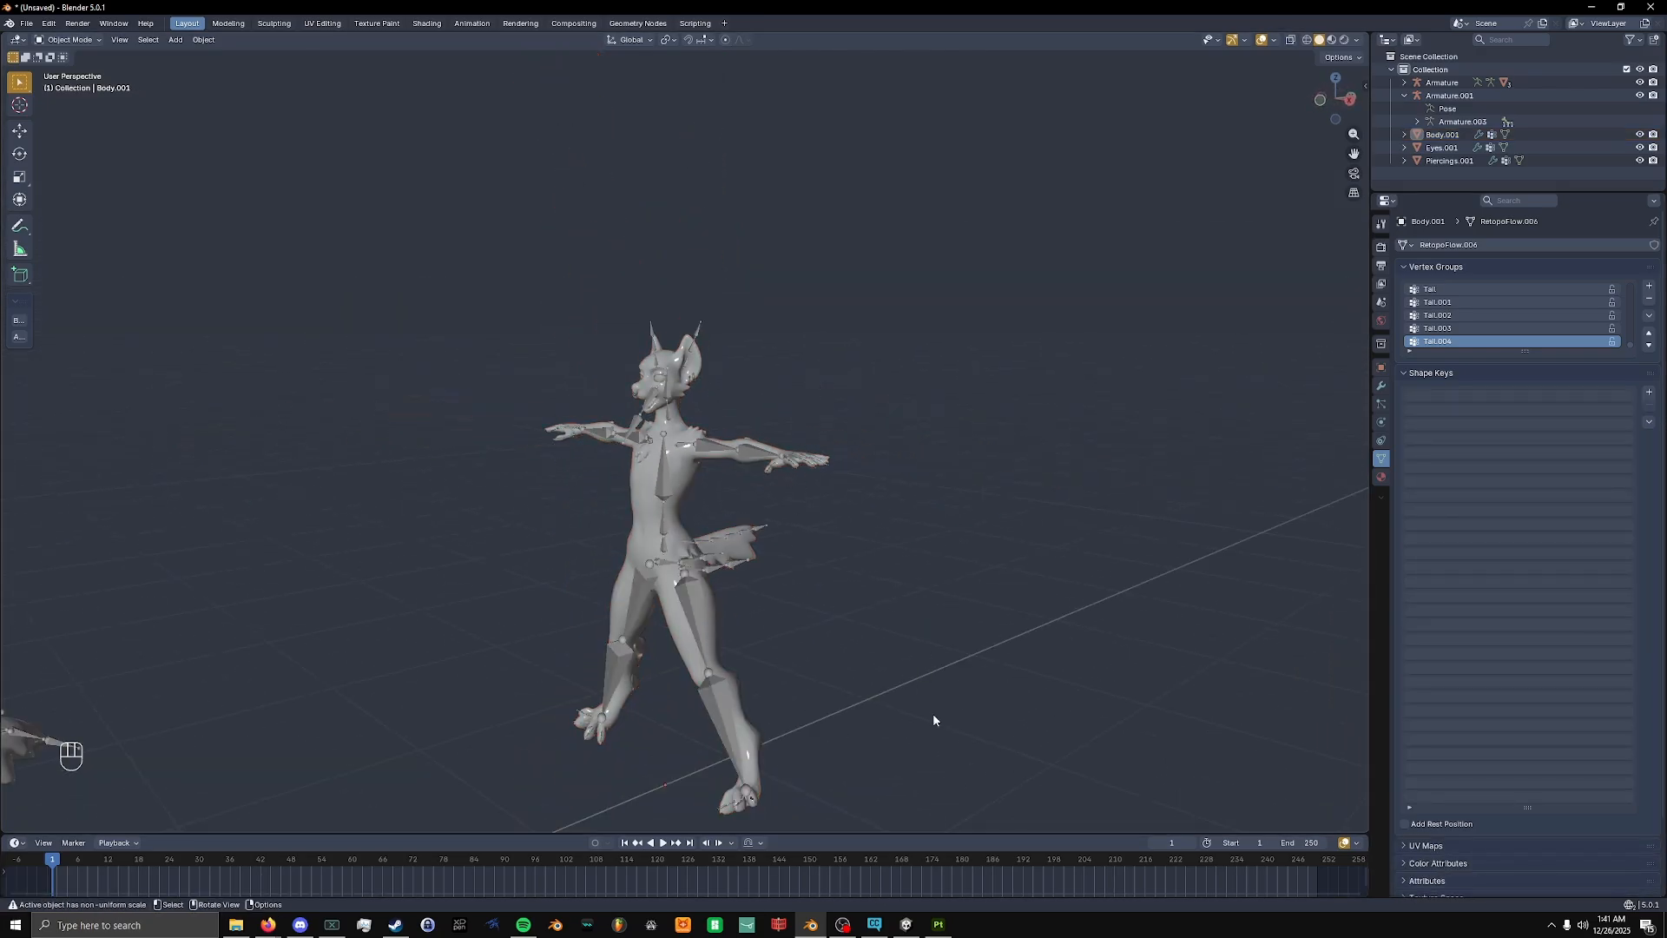
Try moving Body.001 on its own, cancel the move, and select the original avatar.
click(600, 419)
key(g)
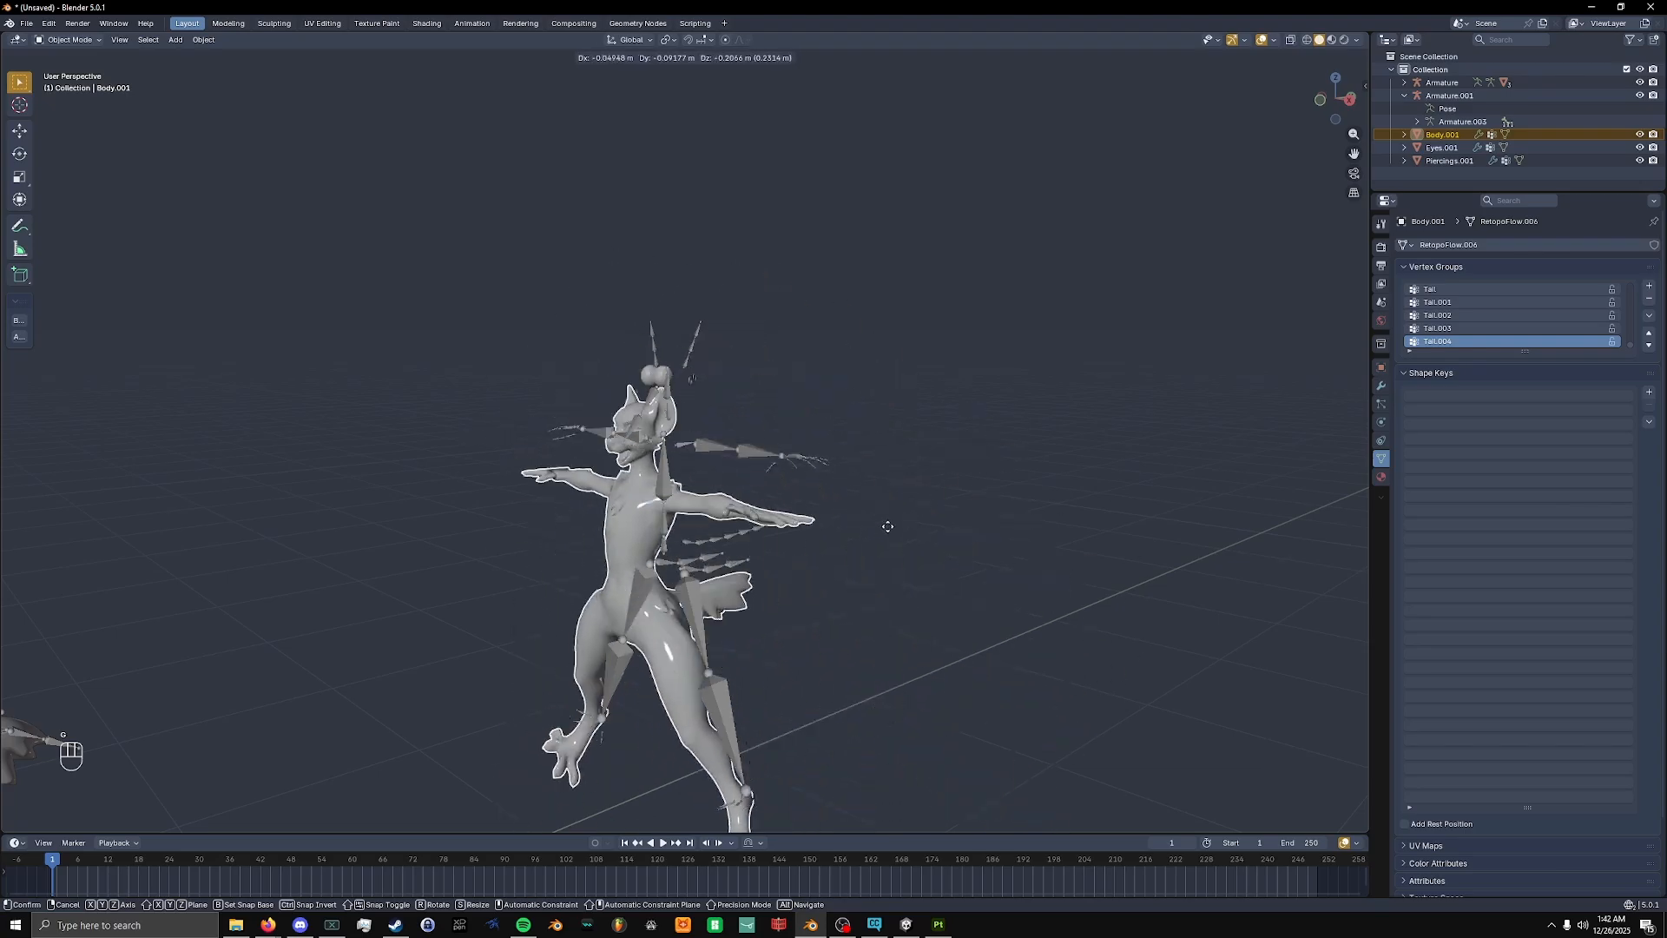
right_click(939, 488)
middle_drag(939, 488, 714, 530)
click(715, 530)
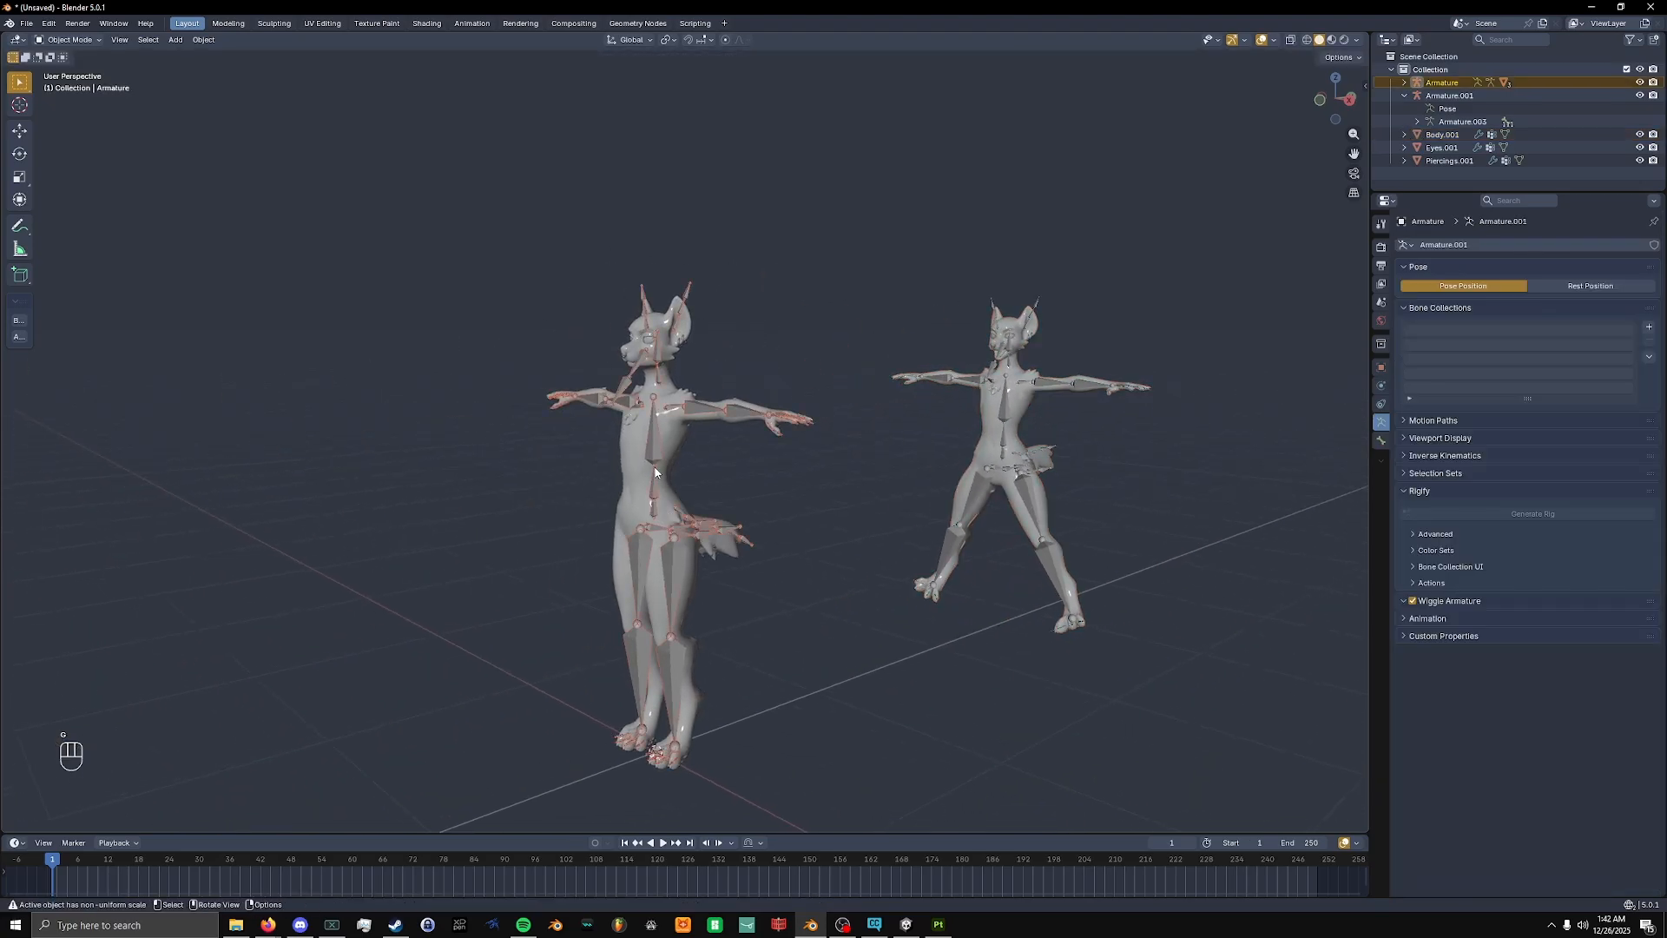
Switch to Unity to view the textured avatar and its jacktheyeenV2 import settings, and return to Blender.
click(906, 923)
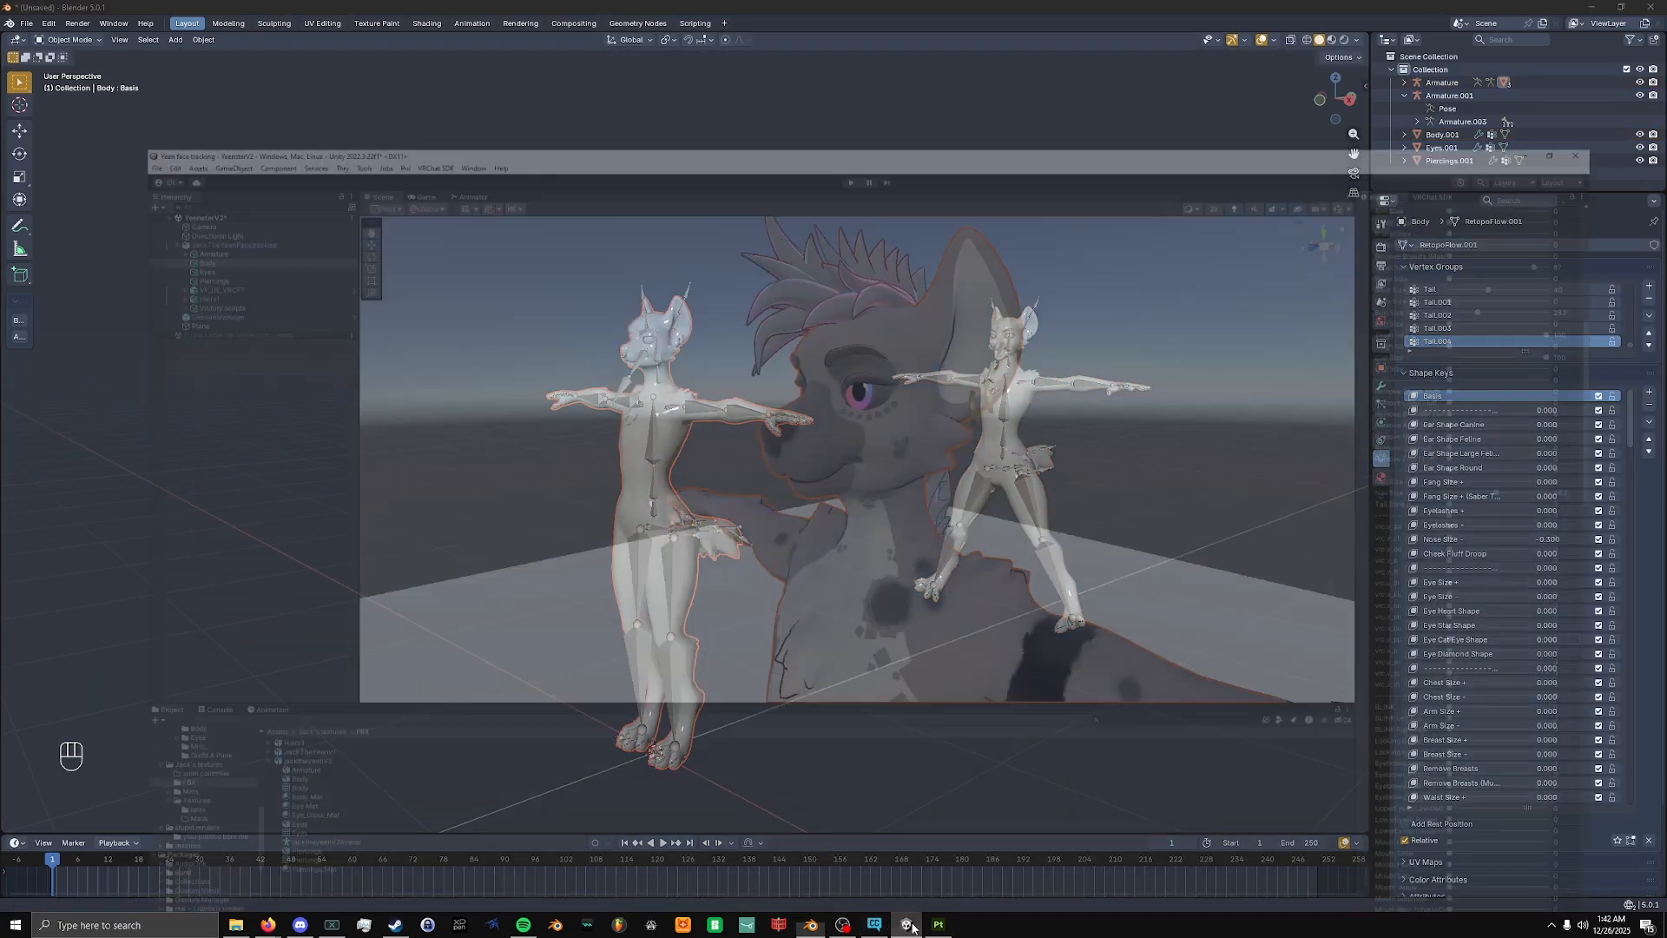
click(165, 707)
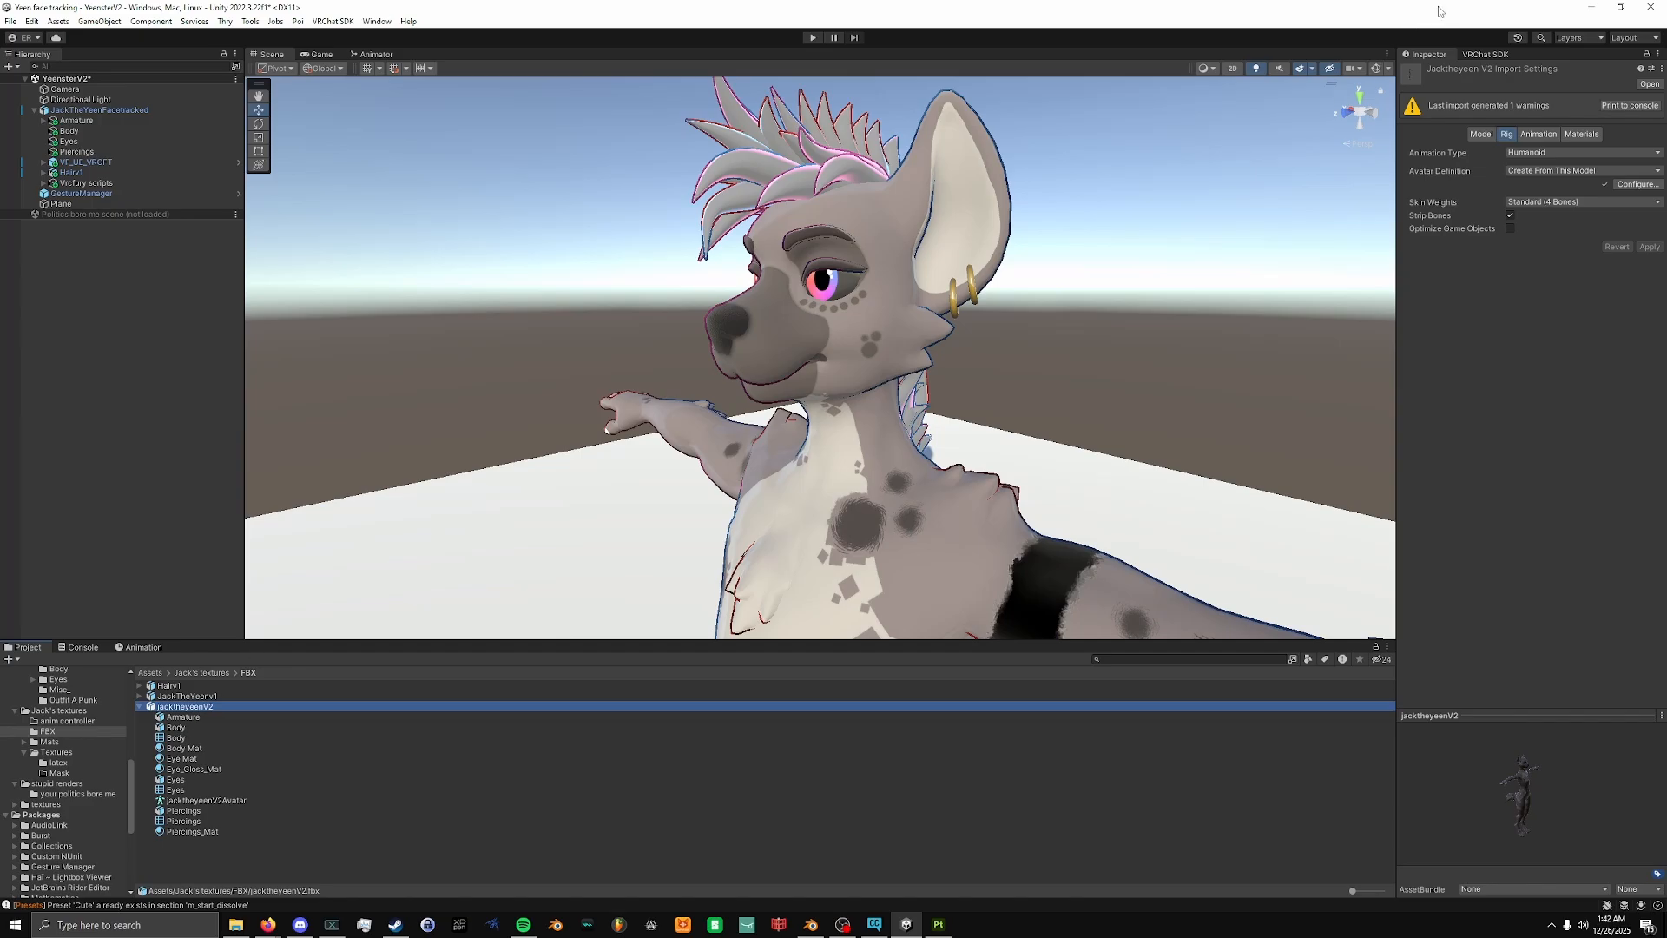
click(1592, 7)
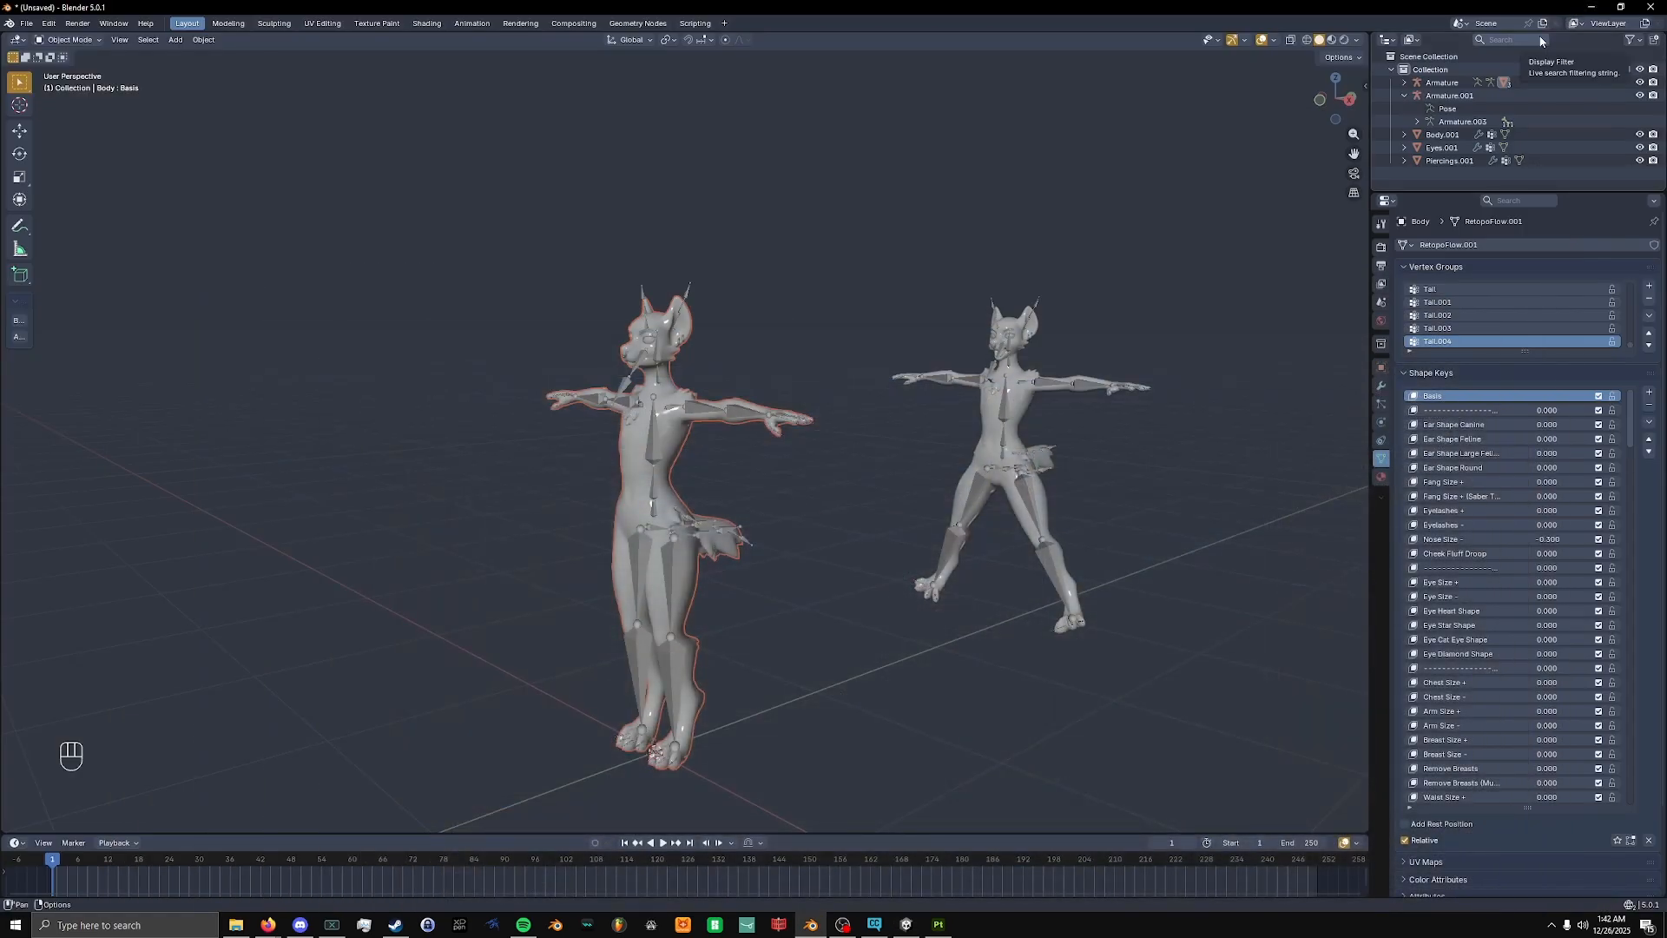
Apply the Armature modifier on Body.001 so the pose is baked into the mesh.
click(1010, 404)
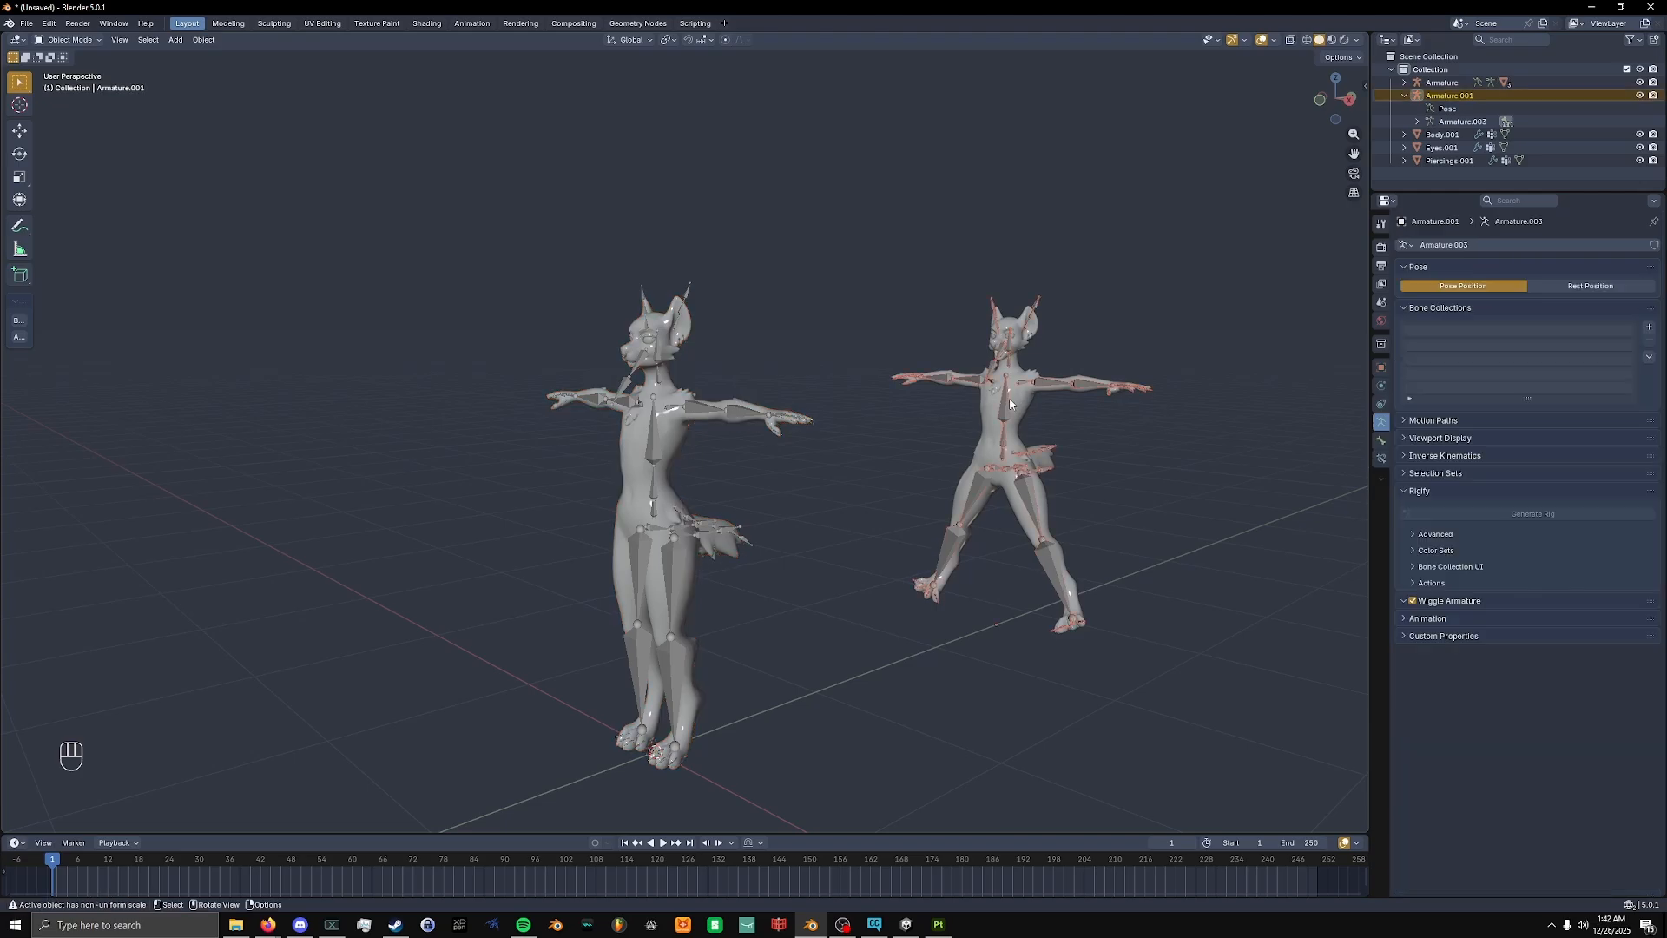
key(F1)
middle_drag(678, 321, 713, 326)
click(798, 531)
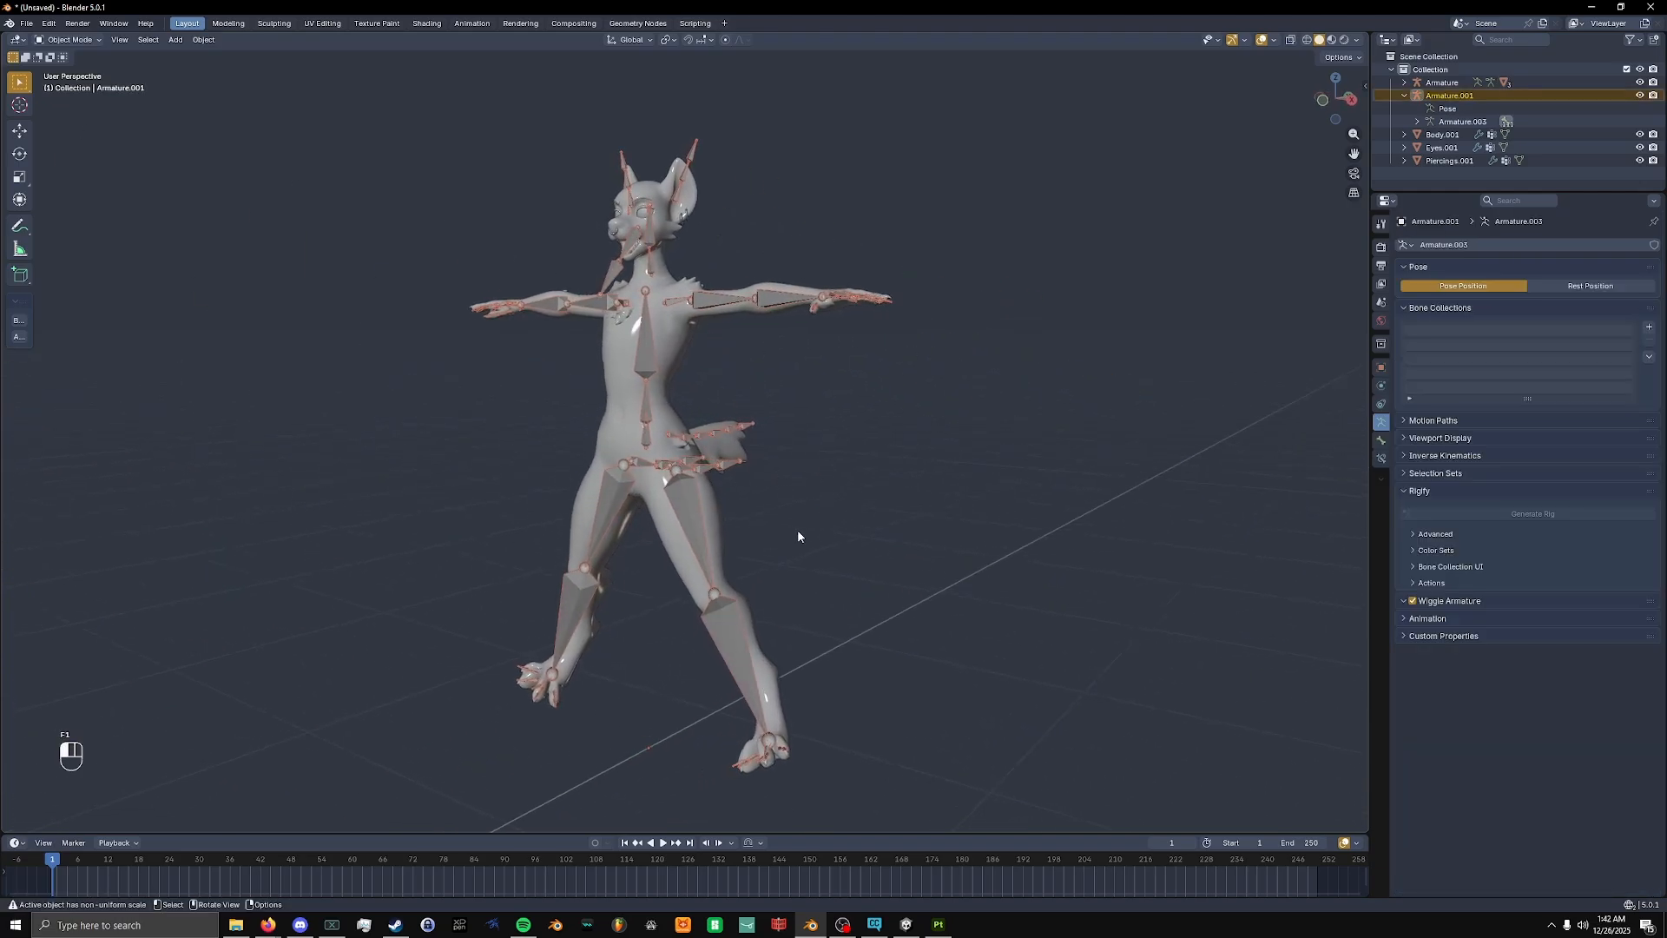
click(681, 335)
click(1382, 387)
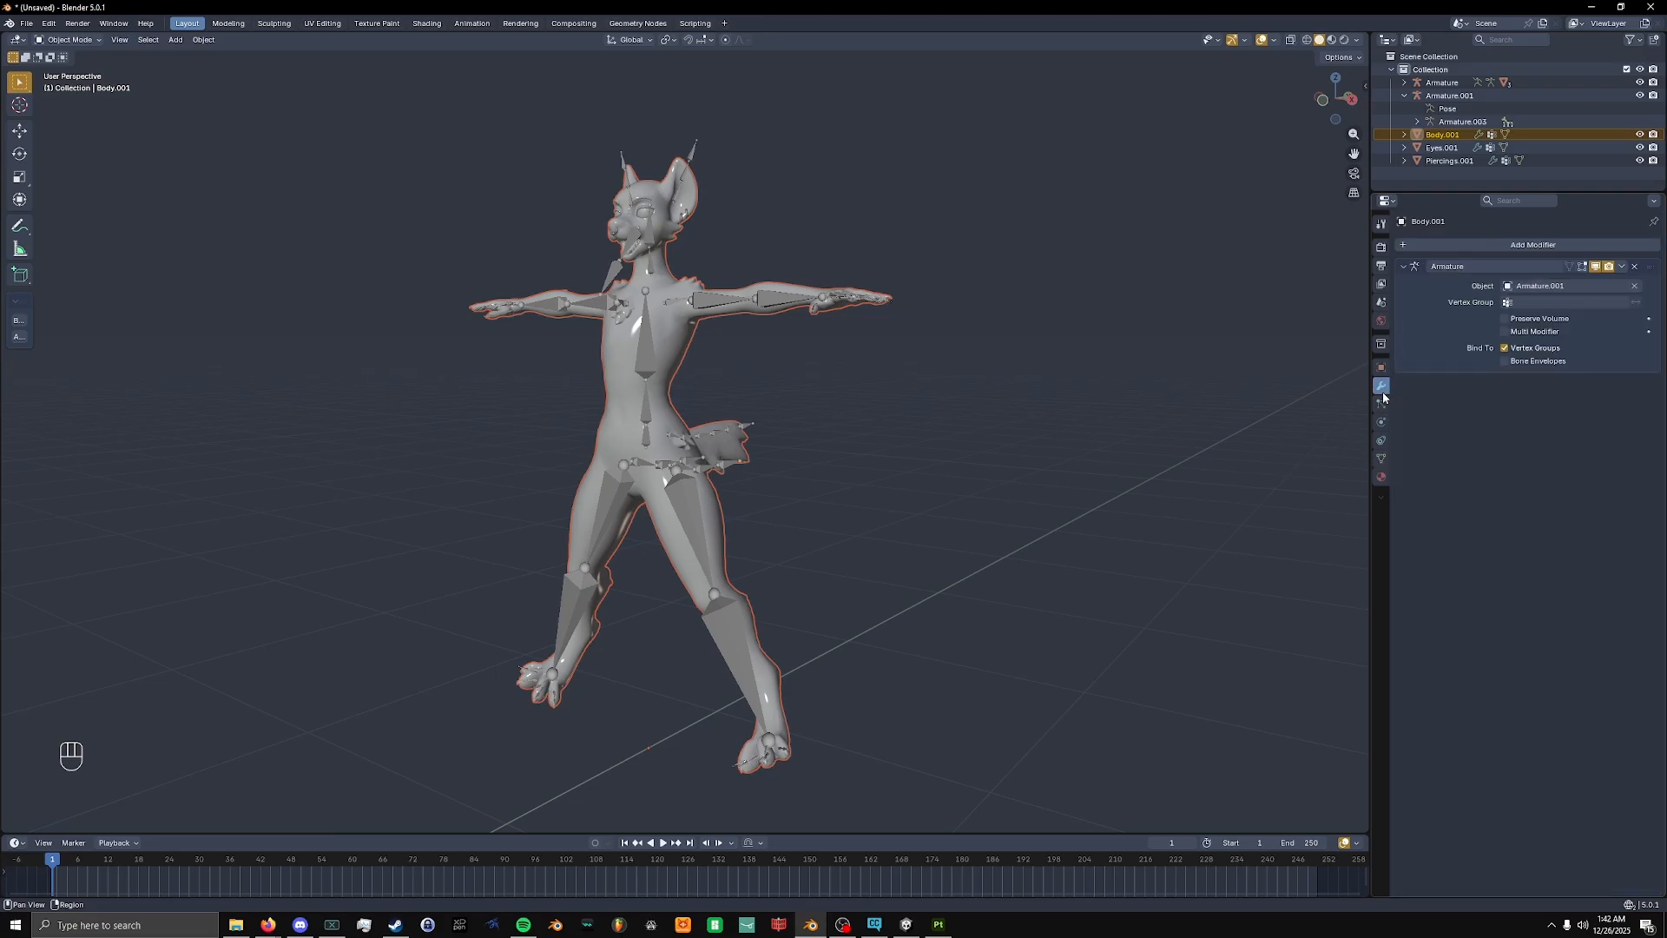
click(1621, 267)
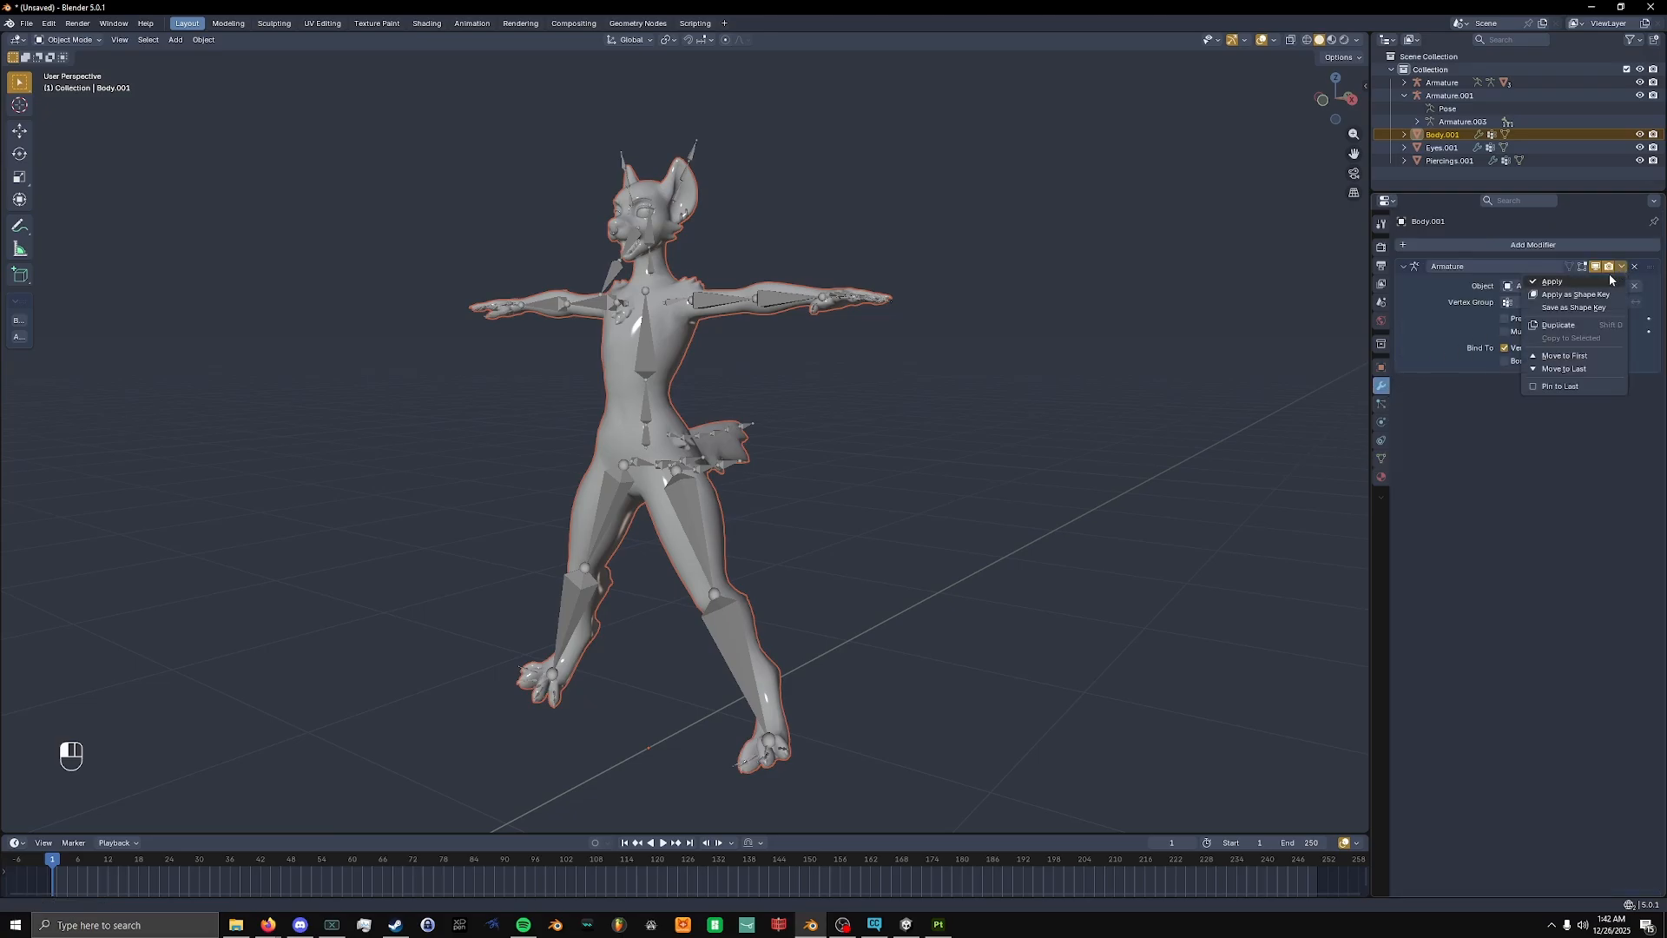
click(1611, 279)
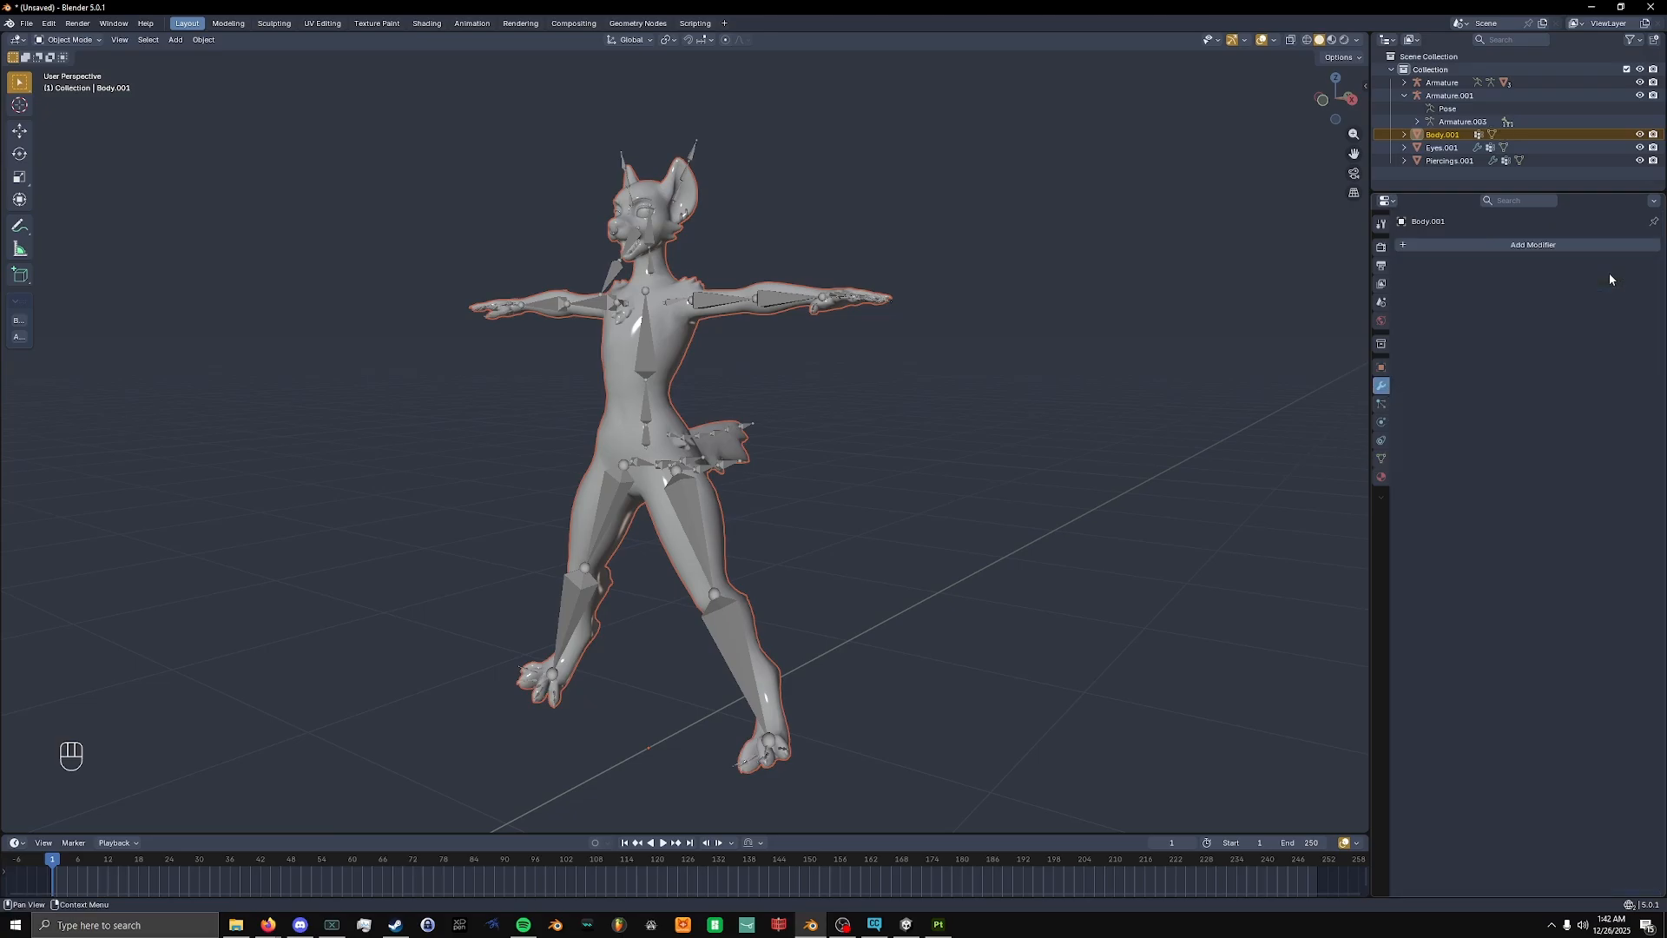
Test-move Armature.001 away from the posed mesh, cancel the move, and delete that armature.
click(644, 347)
key(g)
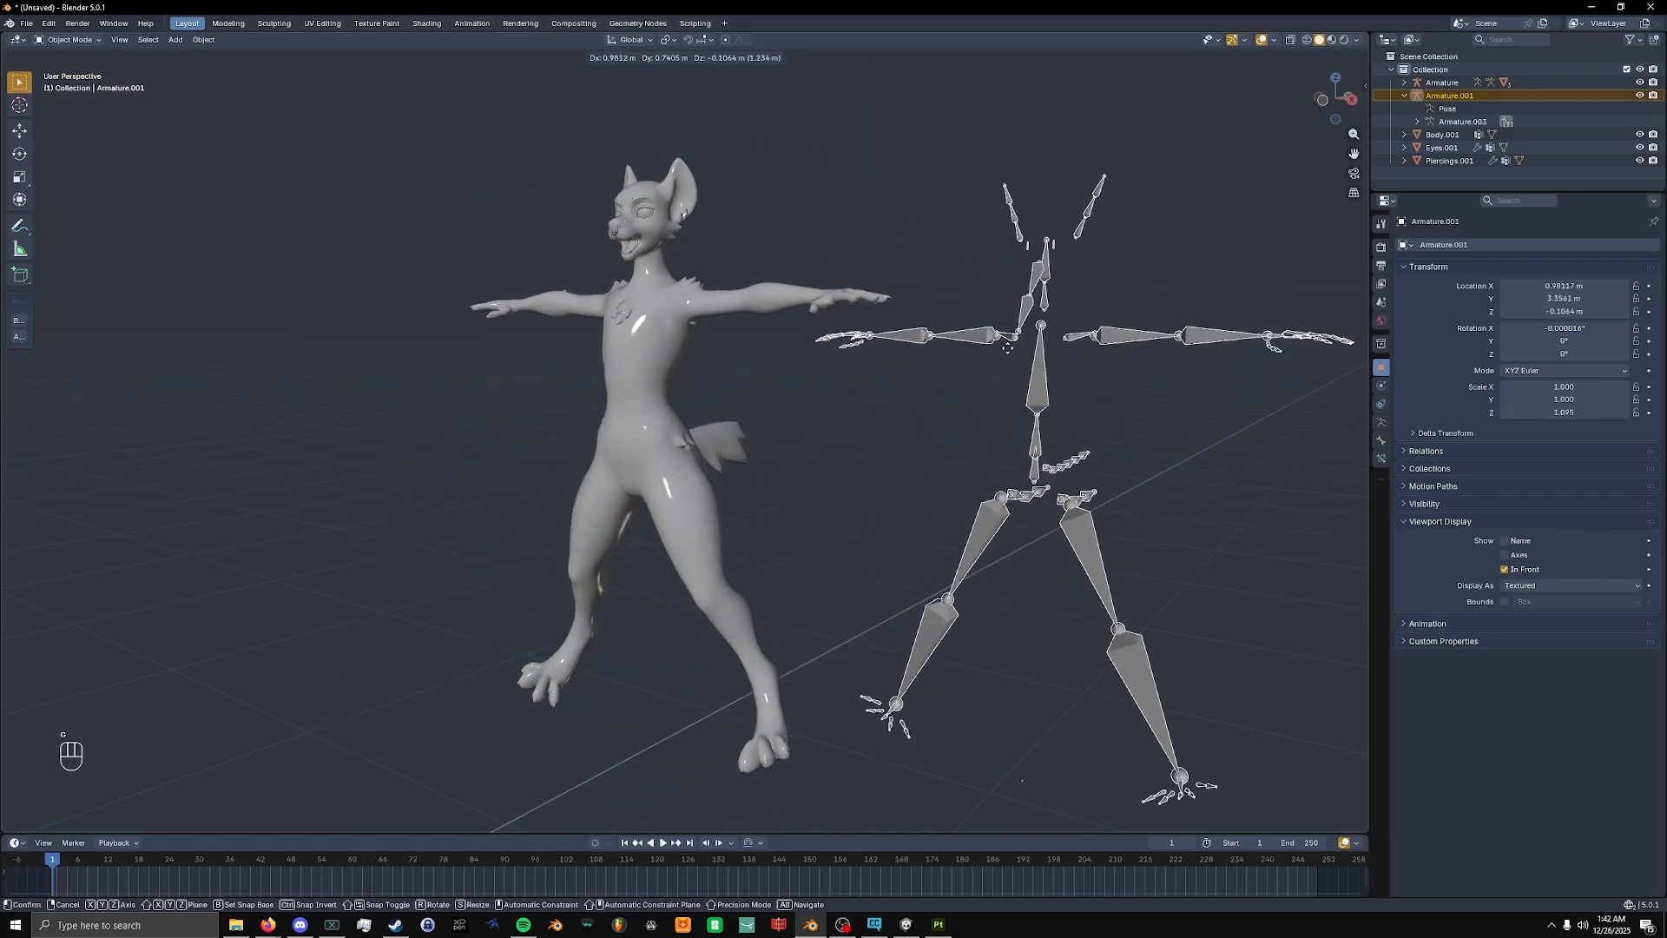
right_click(929, 508)
mouse_move(931, 508)
middle_down()
mouse_move(965, 519)
mouse_move(783, 500)
mouse_move(905, 503)
middle_up()
key(x)
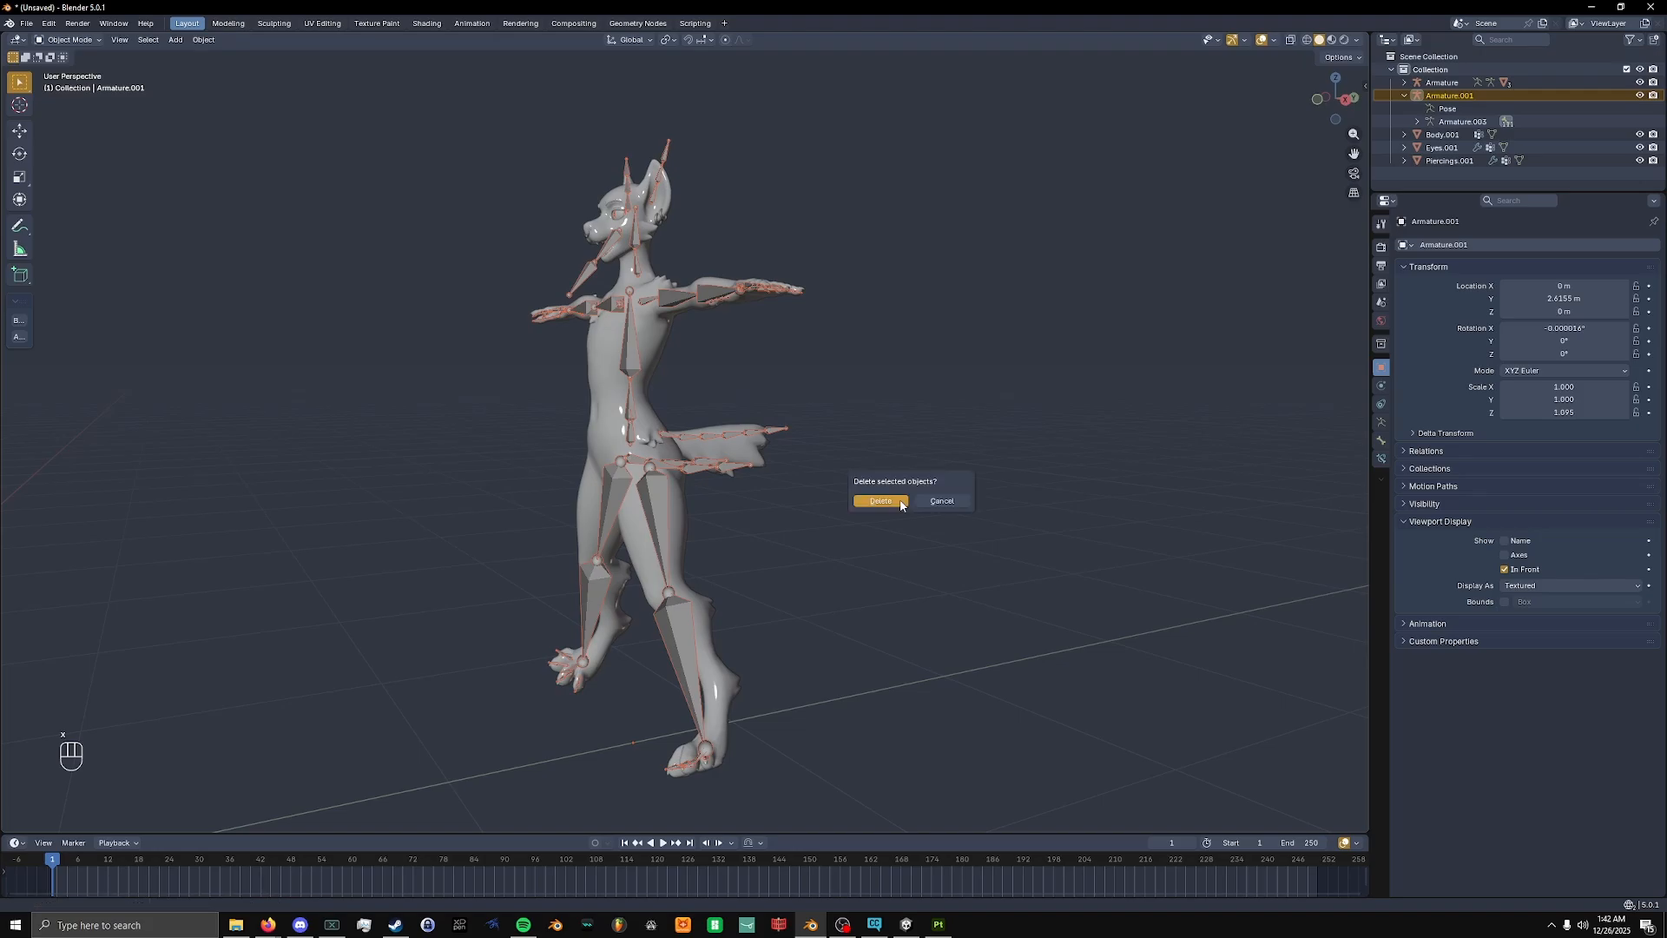
click(900, 503)
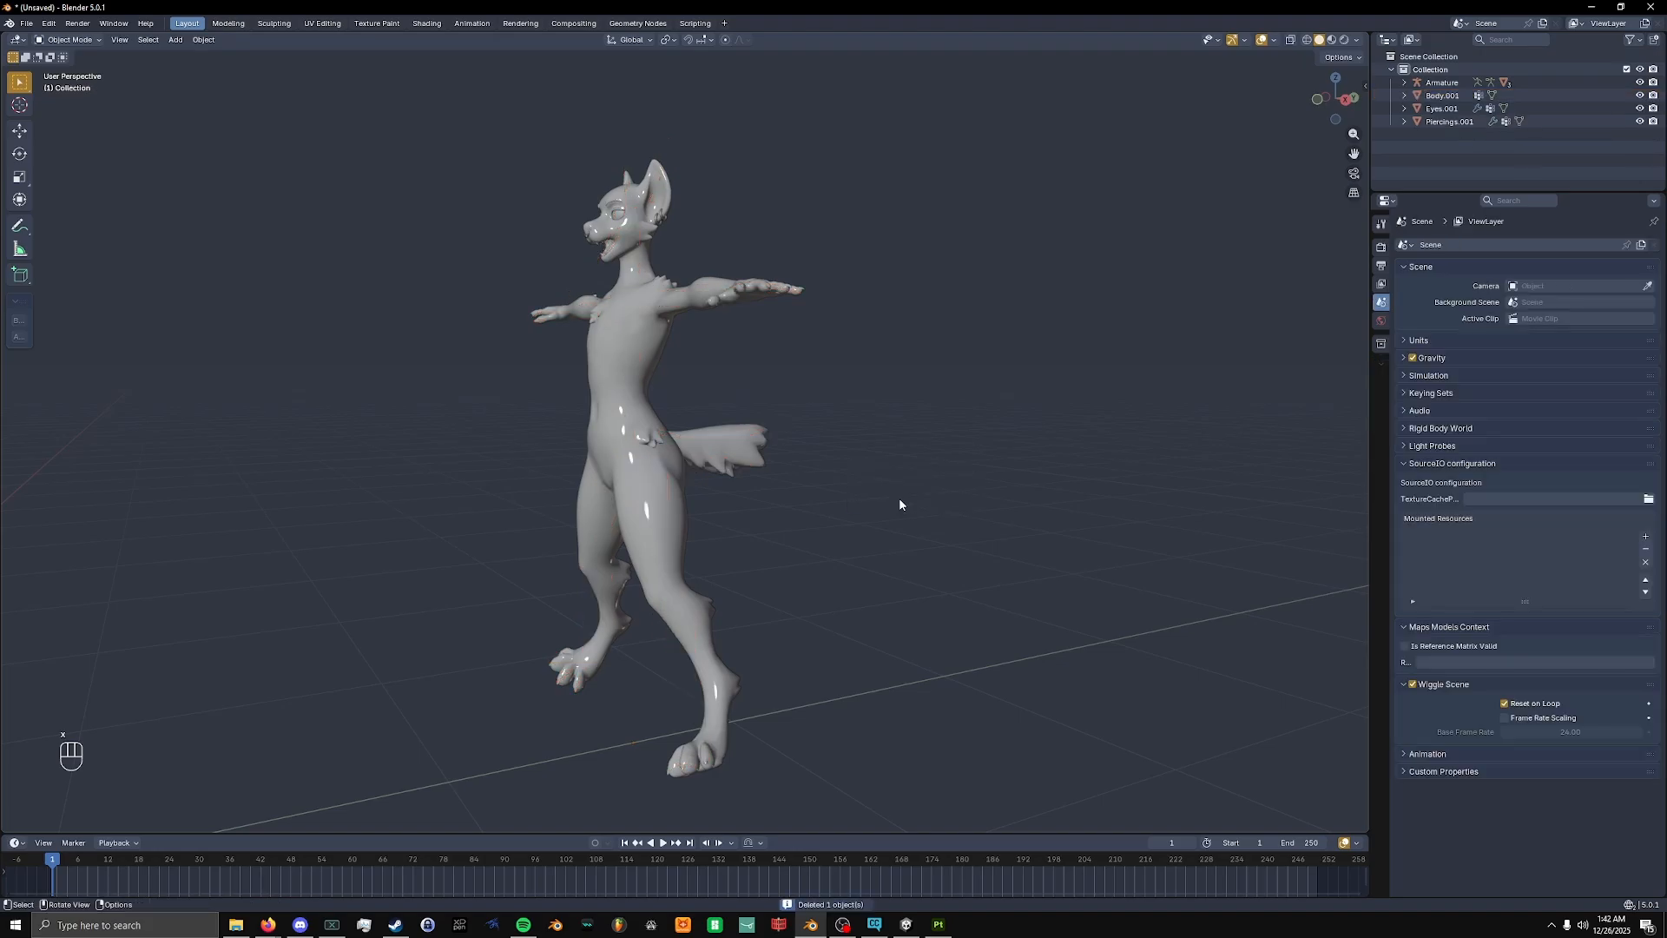
Examine Body.001's mesh in Edit Mode from several sides, return to Object Mode and deselect it.
scroll(851, 523, down, 5)
middle_drag(852, 523, 630, 415)
click(710, 382)
key(Tab)
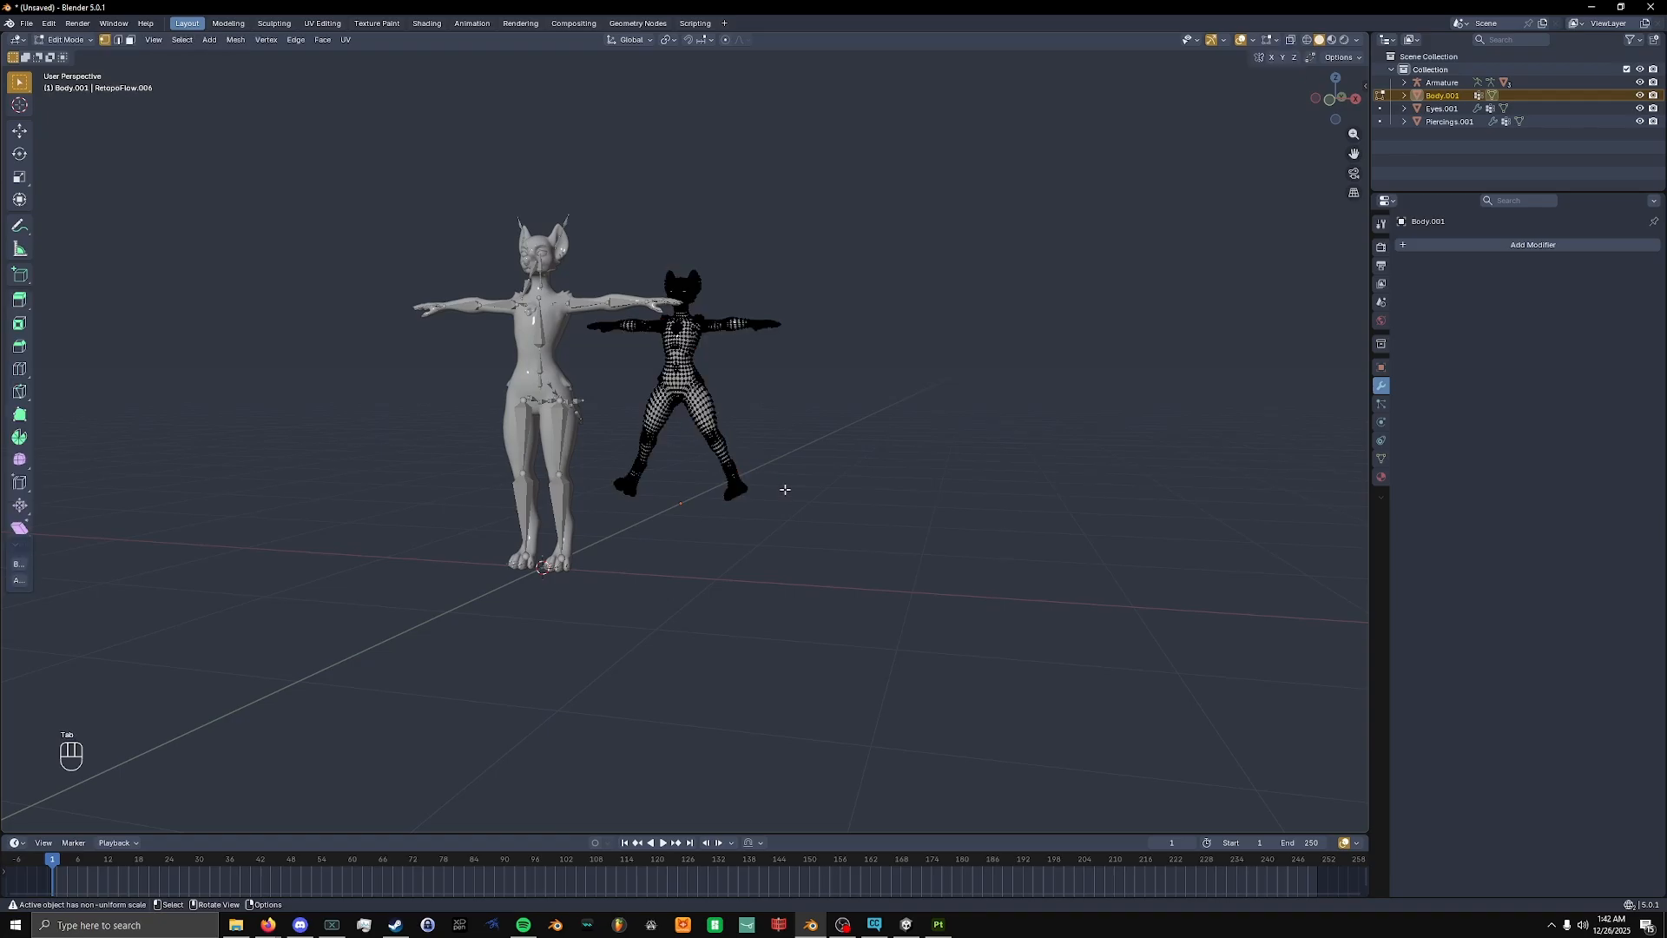
scroll(741, 442, up, 1)
click(723, 467)
key(F1)
scroll(716, 478, down, 10)
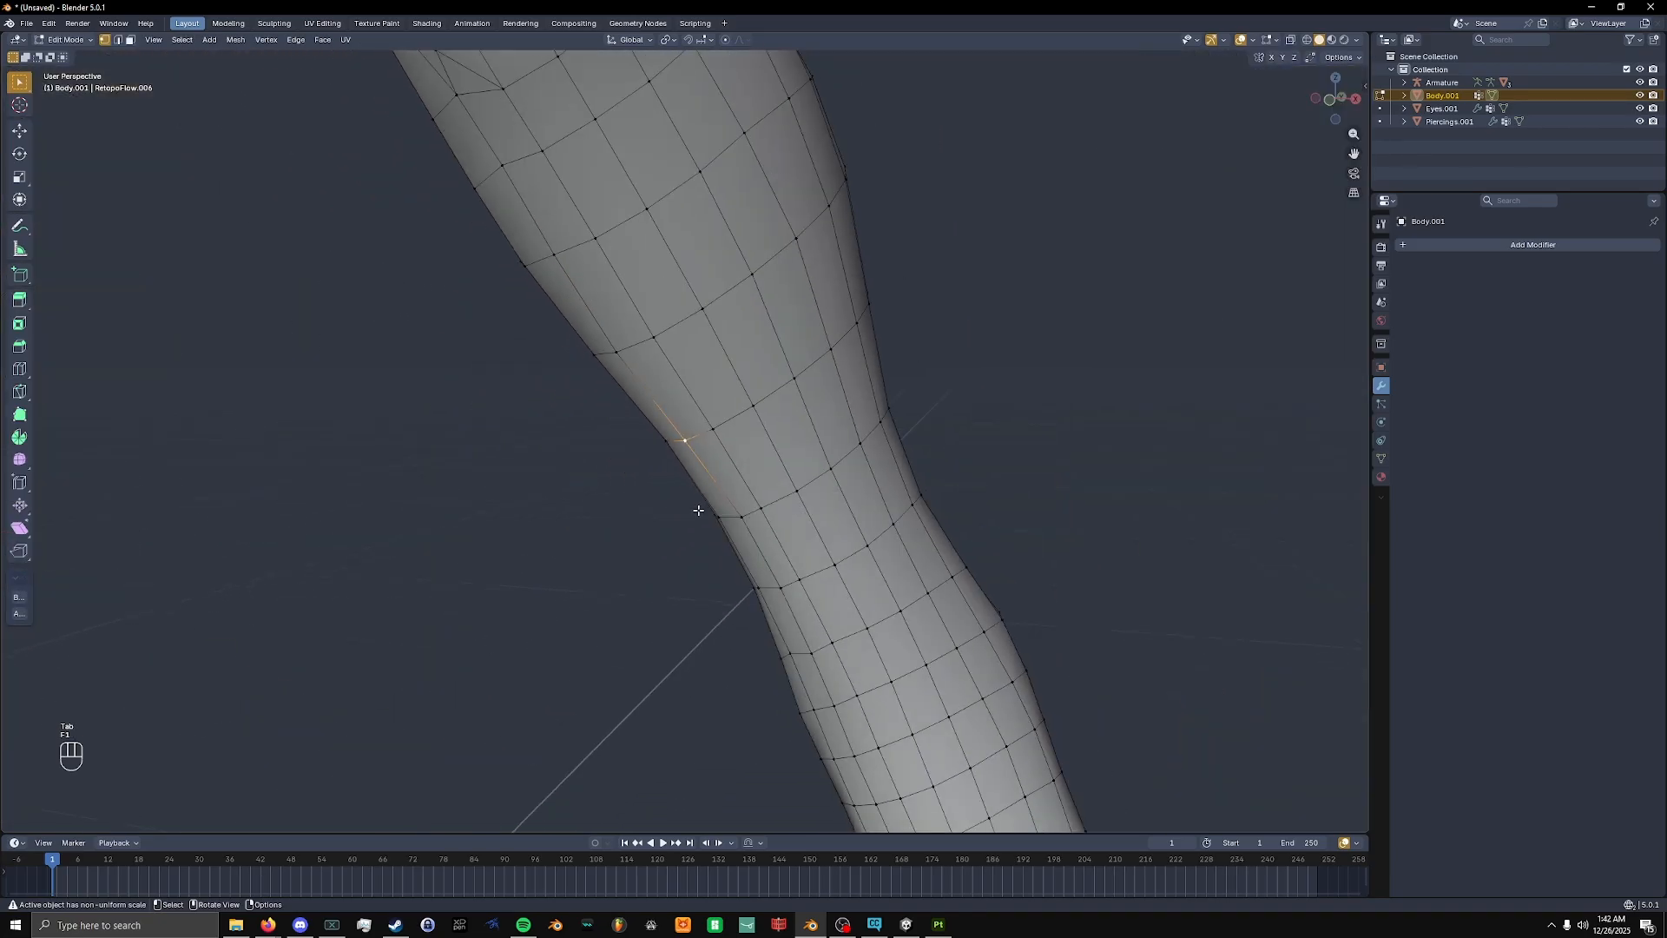
scroll(698, 511, down, 12)
key(ctrl+Tab)
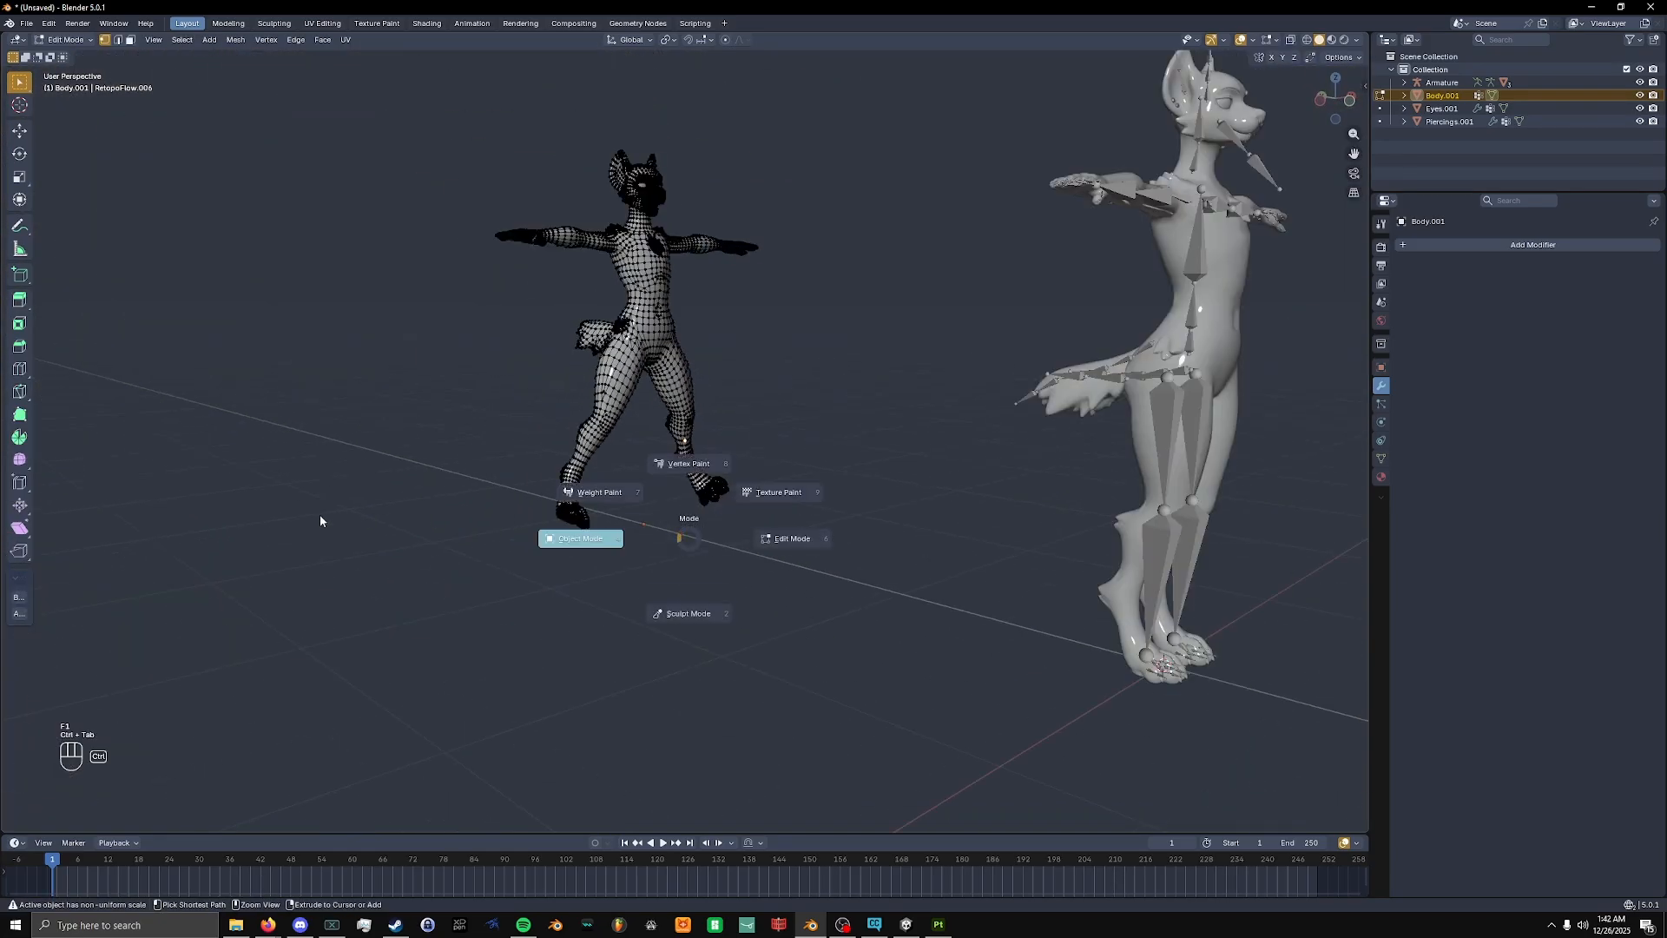
click(320, 521)
scroll(544, 417, down, 5)
drag(744, 345, 700, 488)
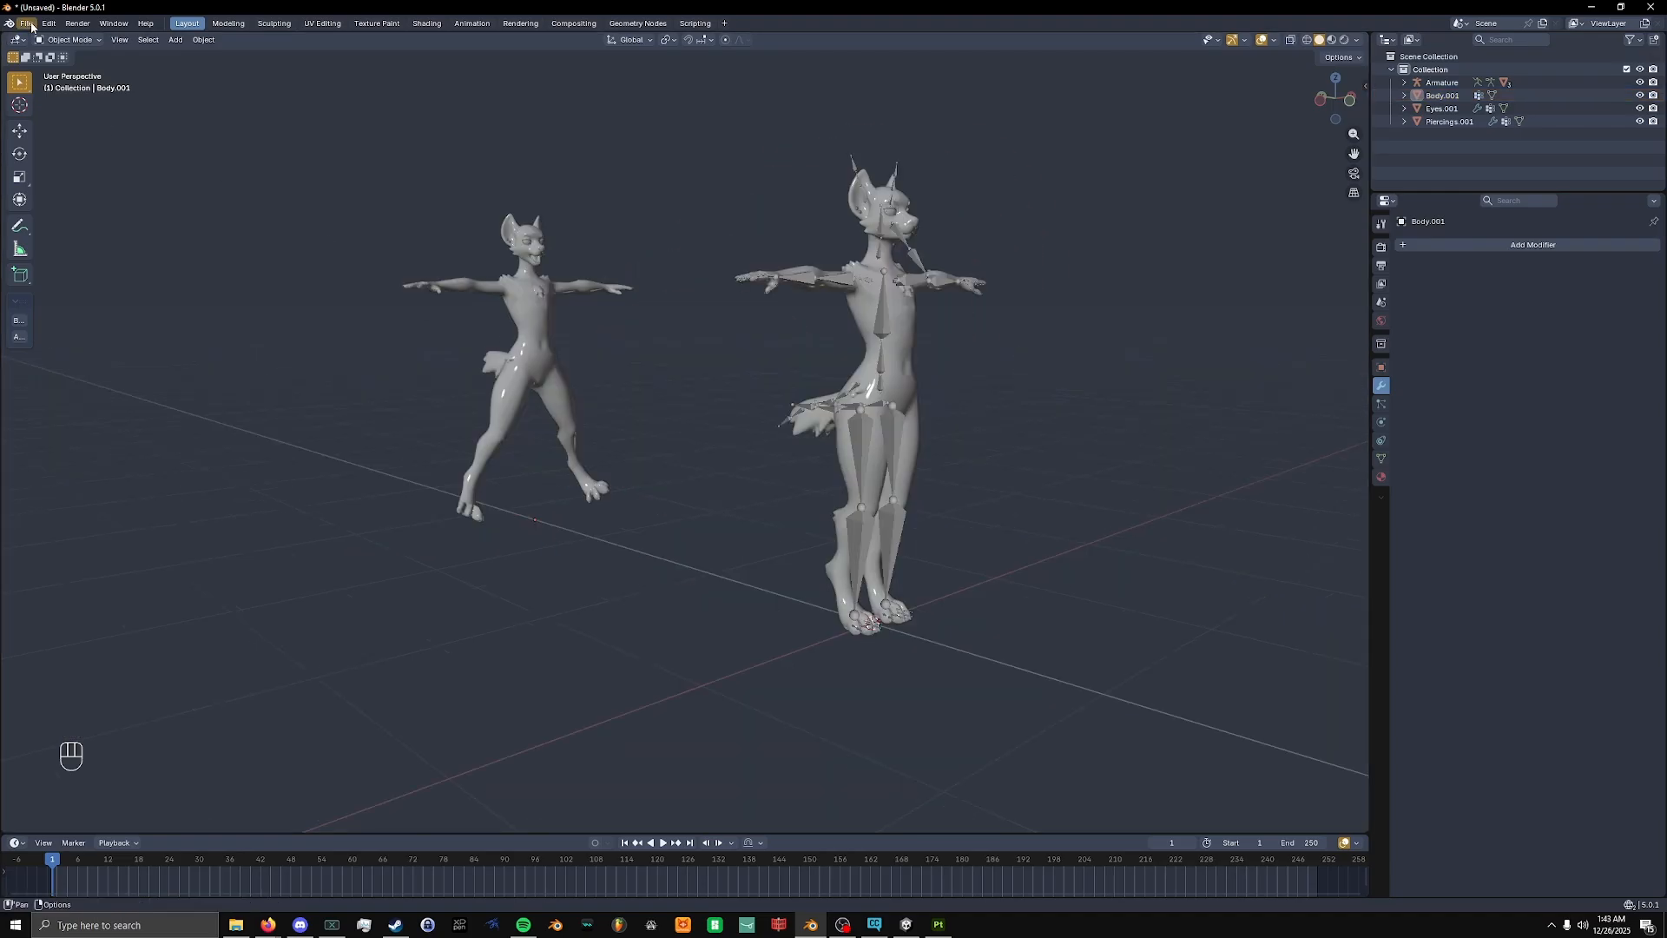
Start an FBX export of the scene and choose the 3d_stuff_blender_comission folder as its destination.
click(30, 25)
mouse_move(64, 224)
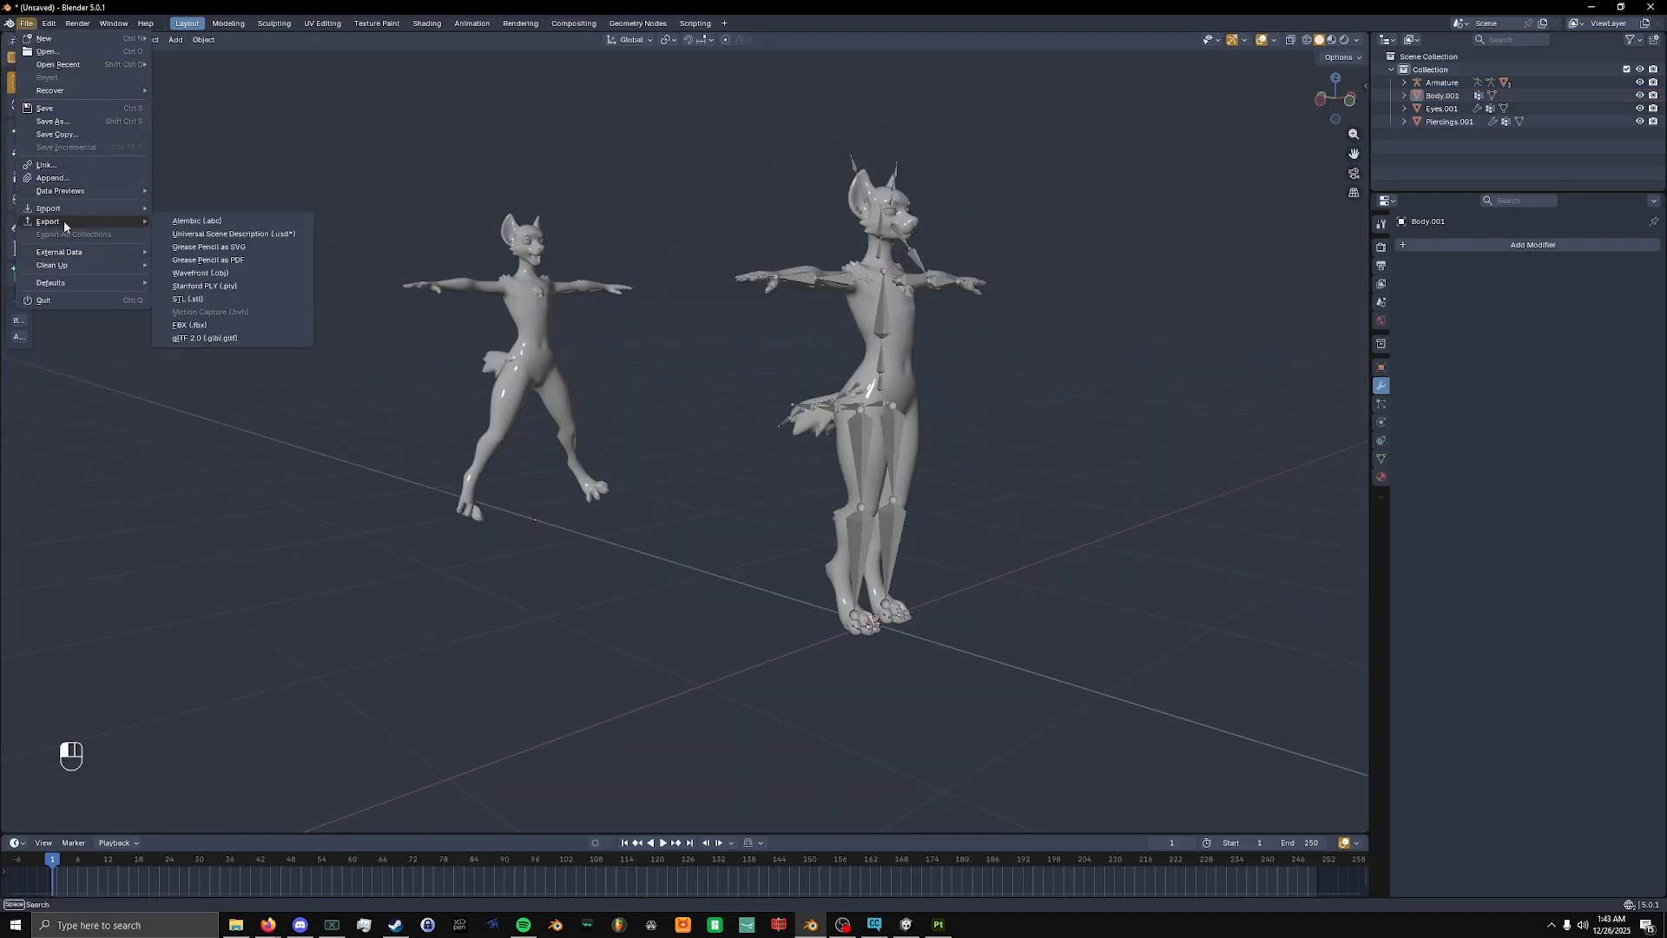
click(214, 324)
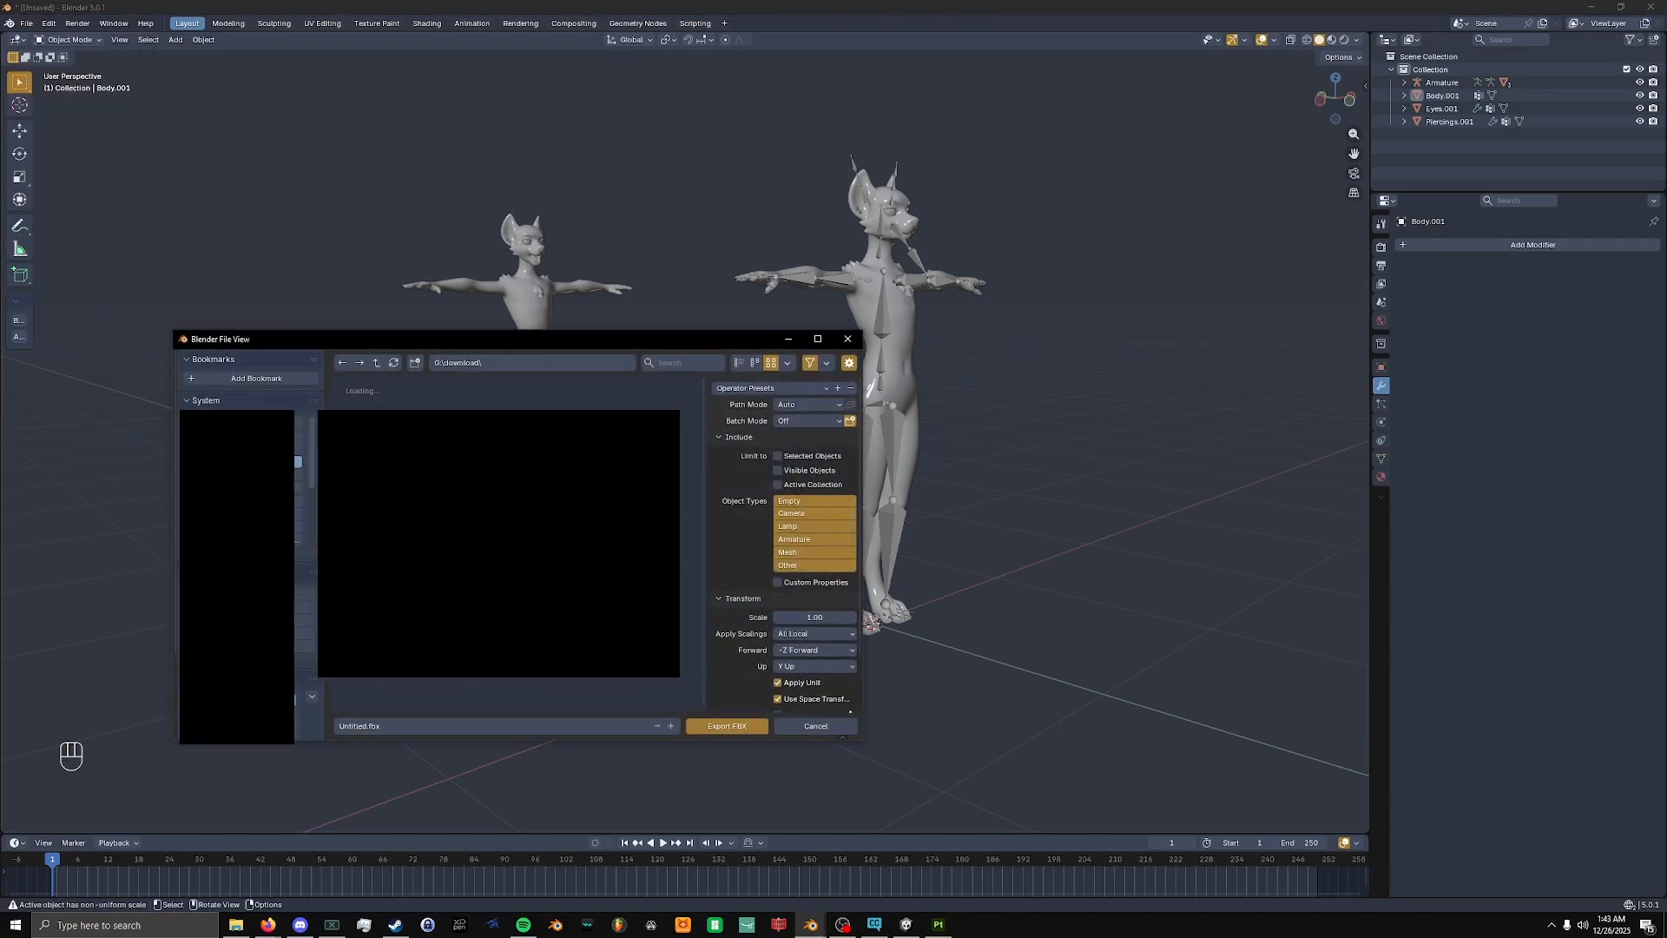
click(298, 462)
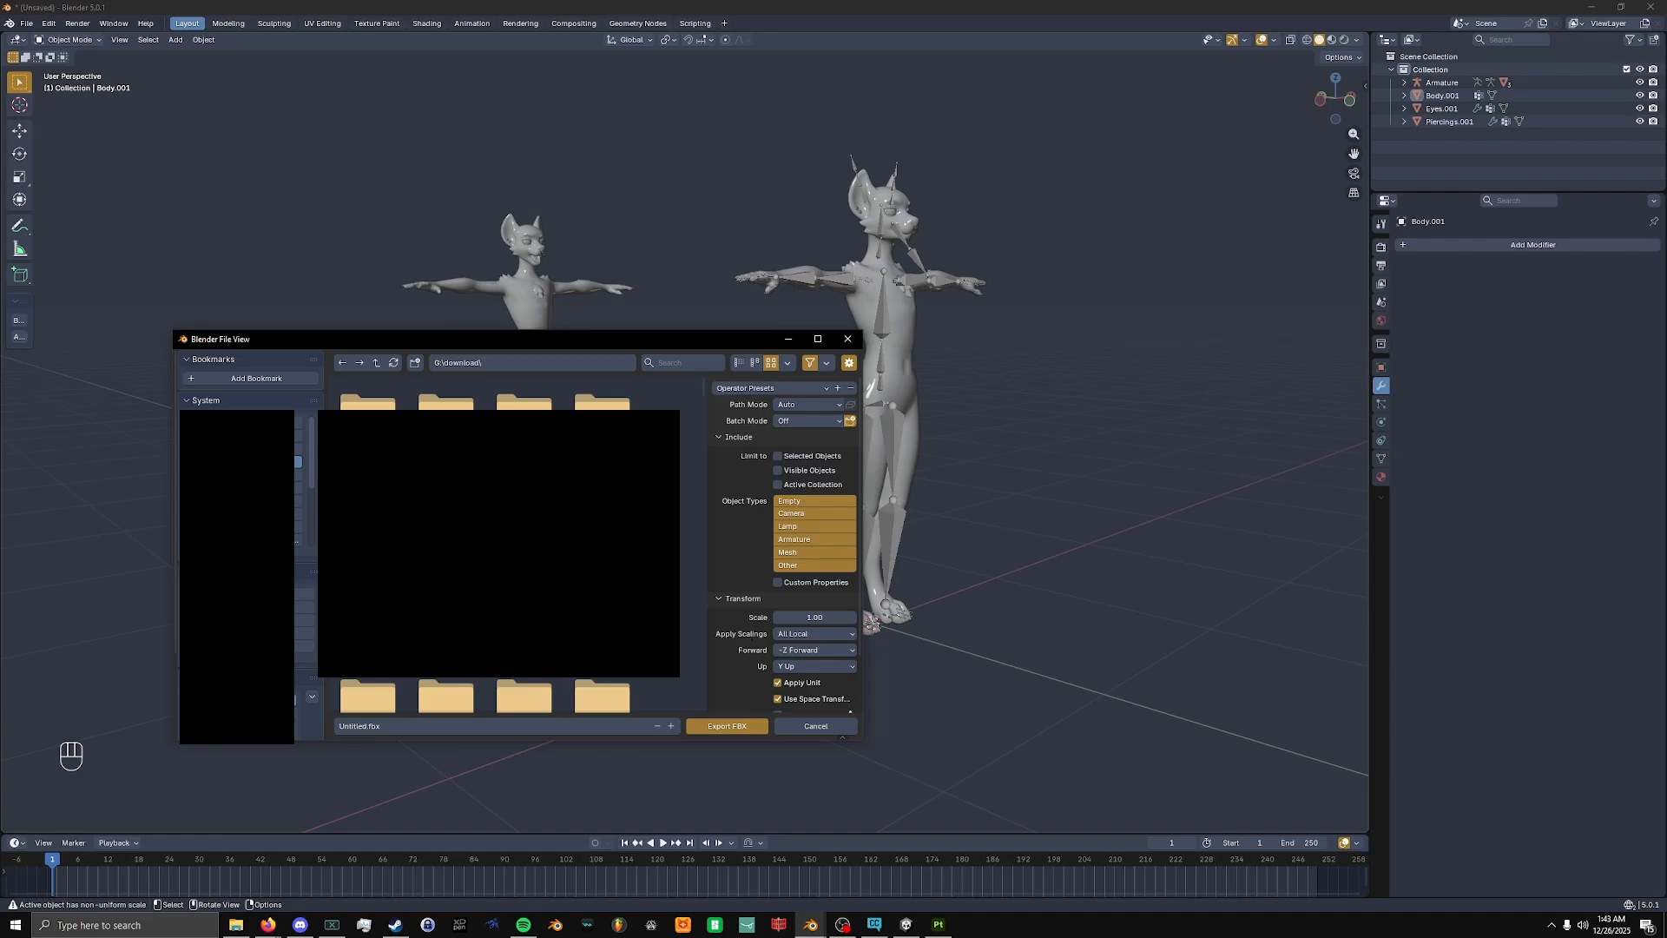
scroll(301, 725, down, 3)
click(291, 708)
Name the exported FBX file Tutorial.
click(369, 727)
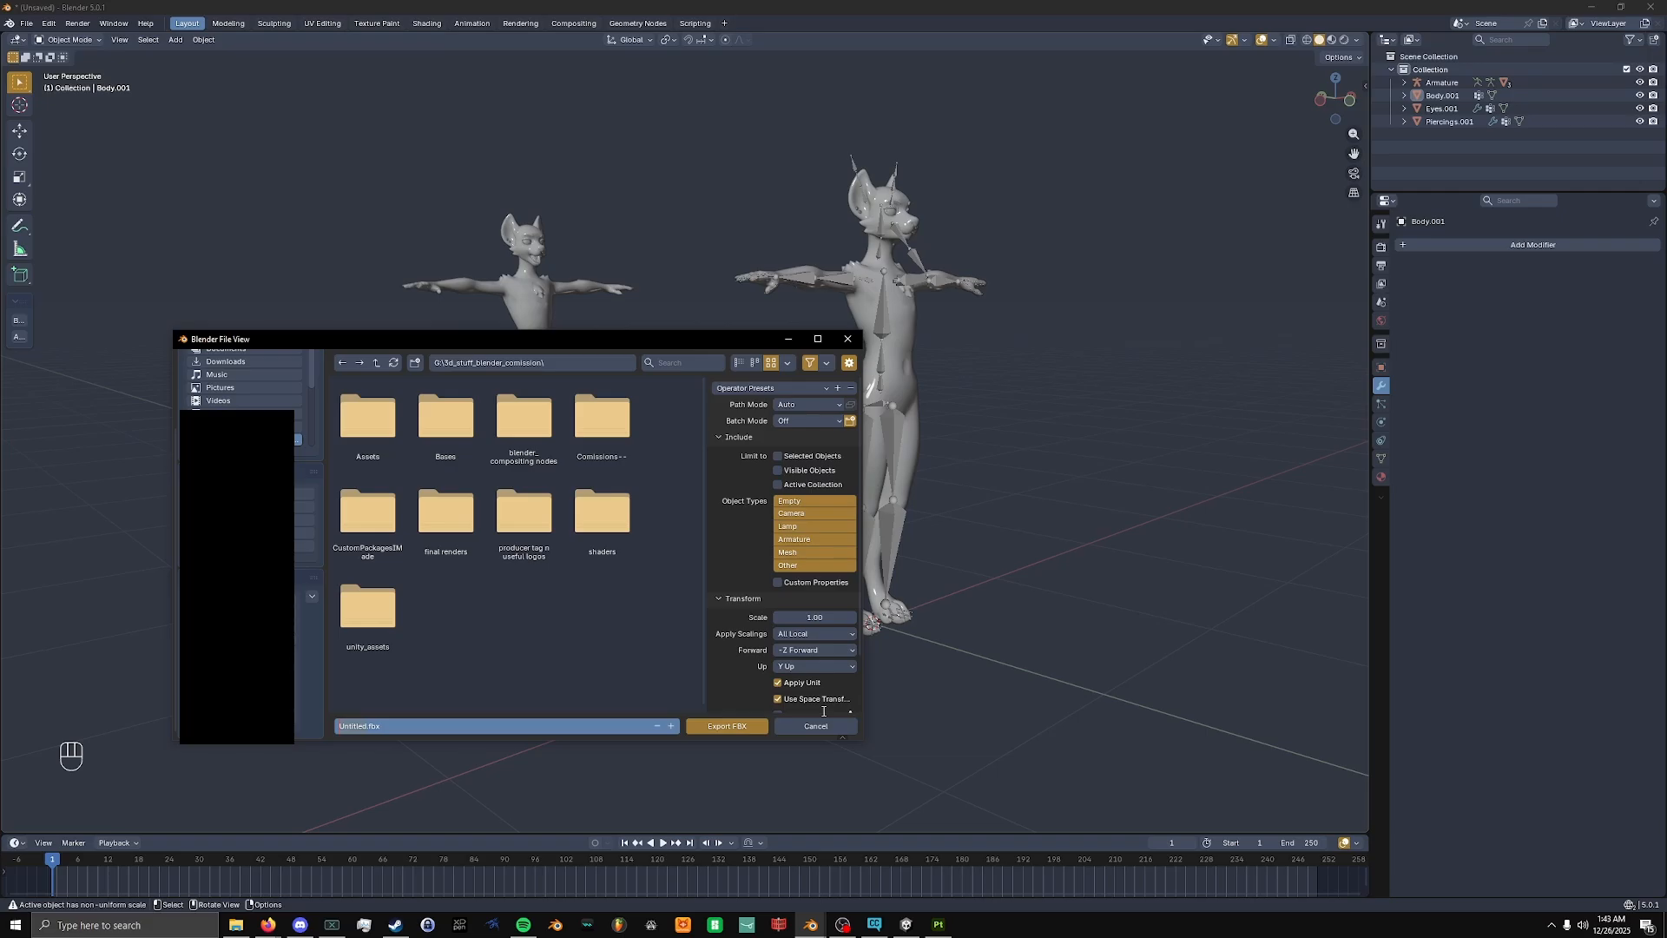
text(t)
key(BackSpace)
key(BackSpace)
key(BackSpace)
text(Tutorial)
click(481, 688)
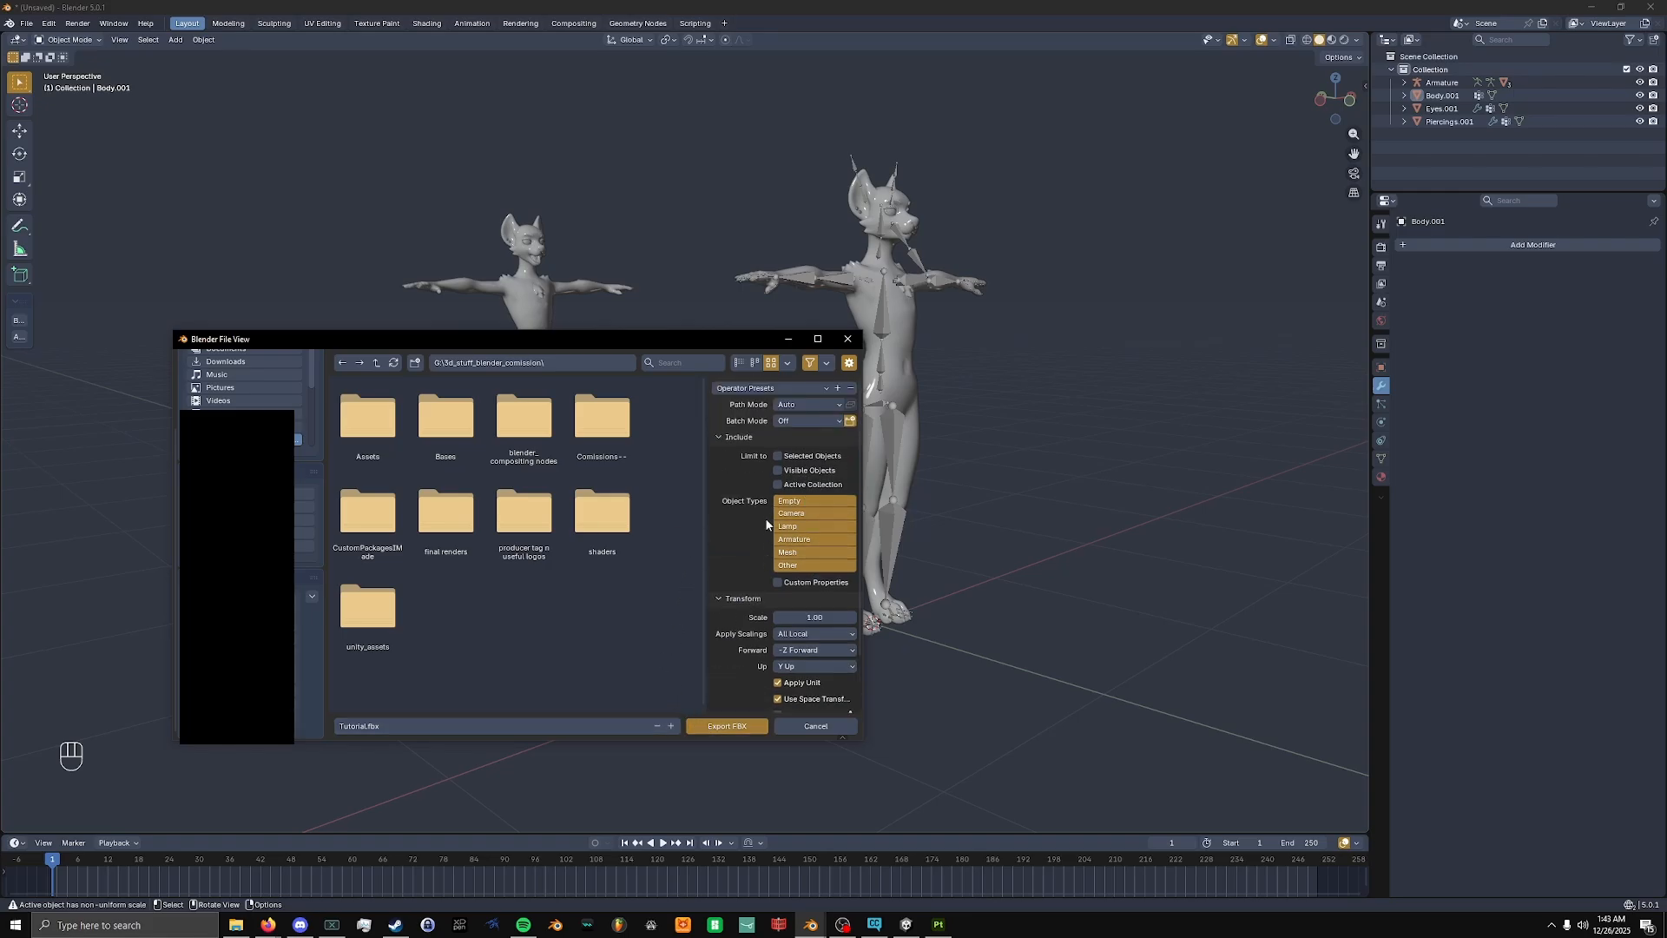
Set the FBX export's Apply Scalings option to FBX All and export the file.
scroll(765, 530, down, 2)
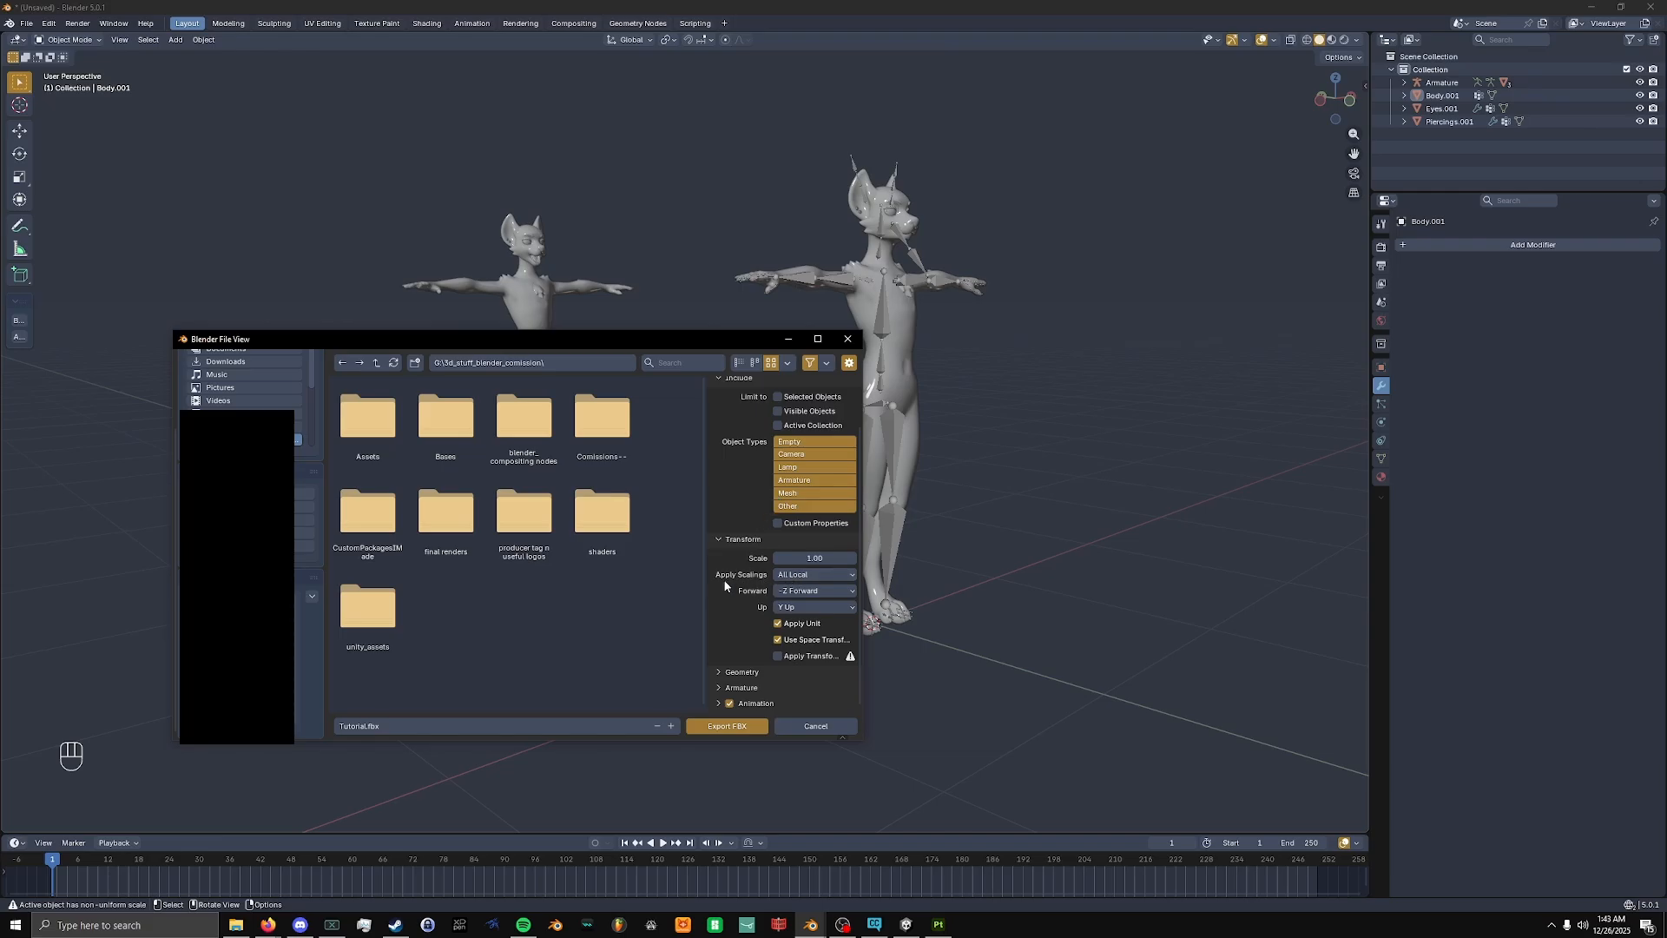
click(785, 576)
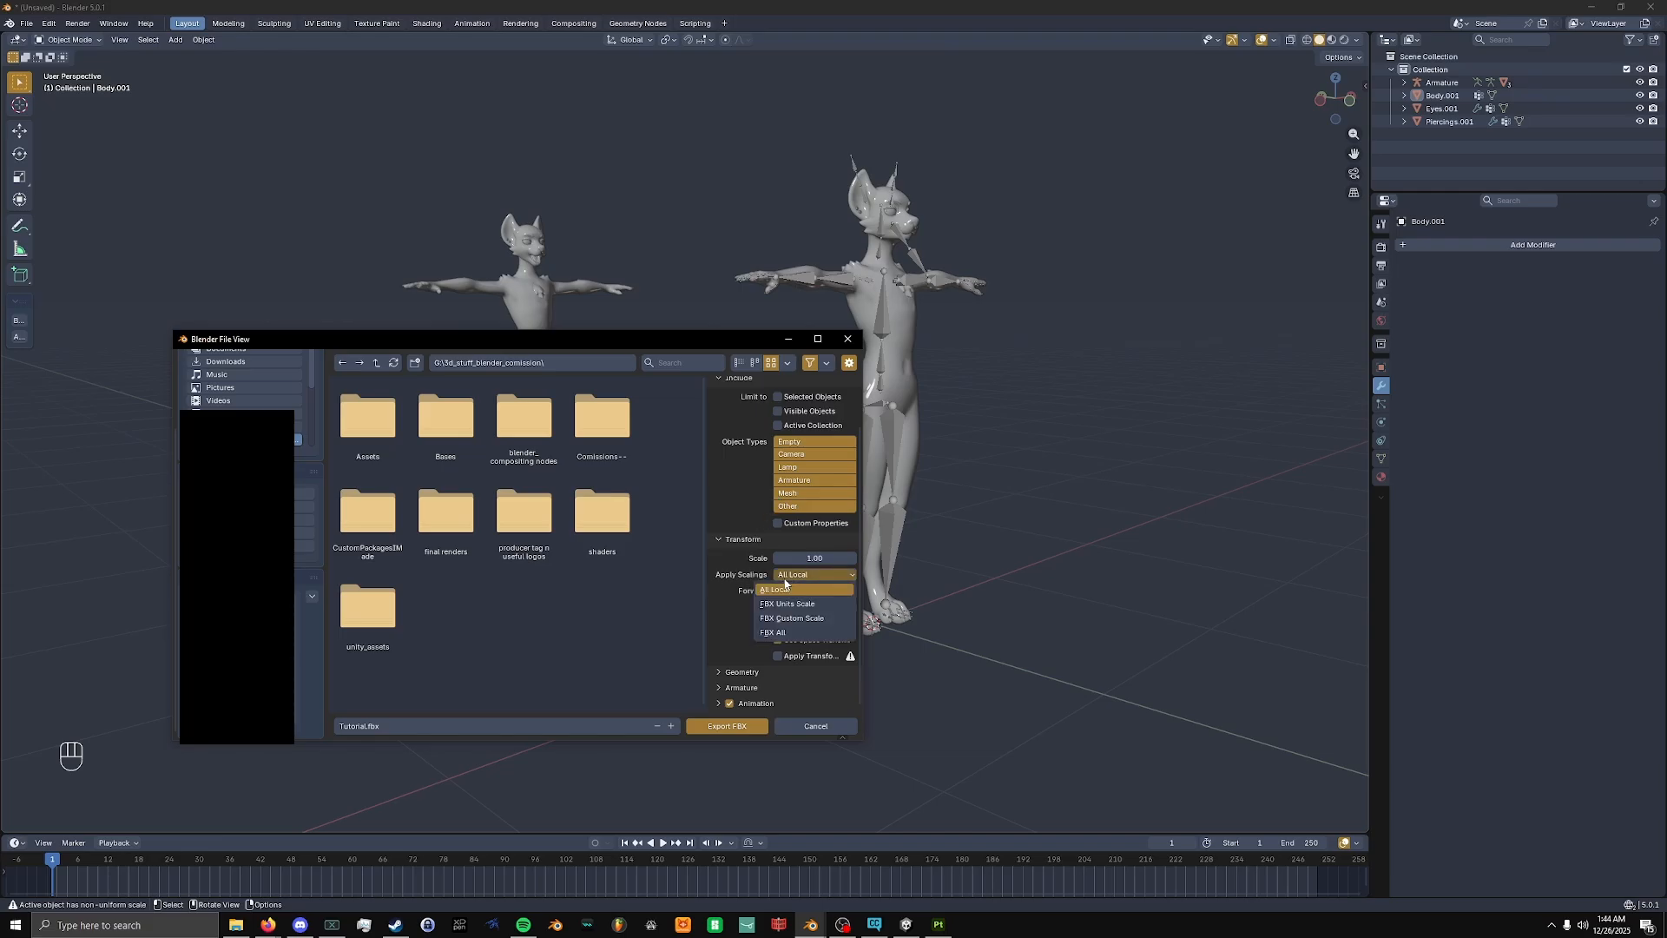
click(775, 632)
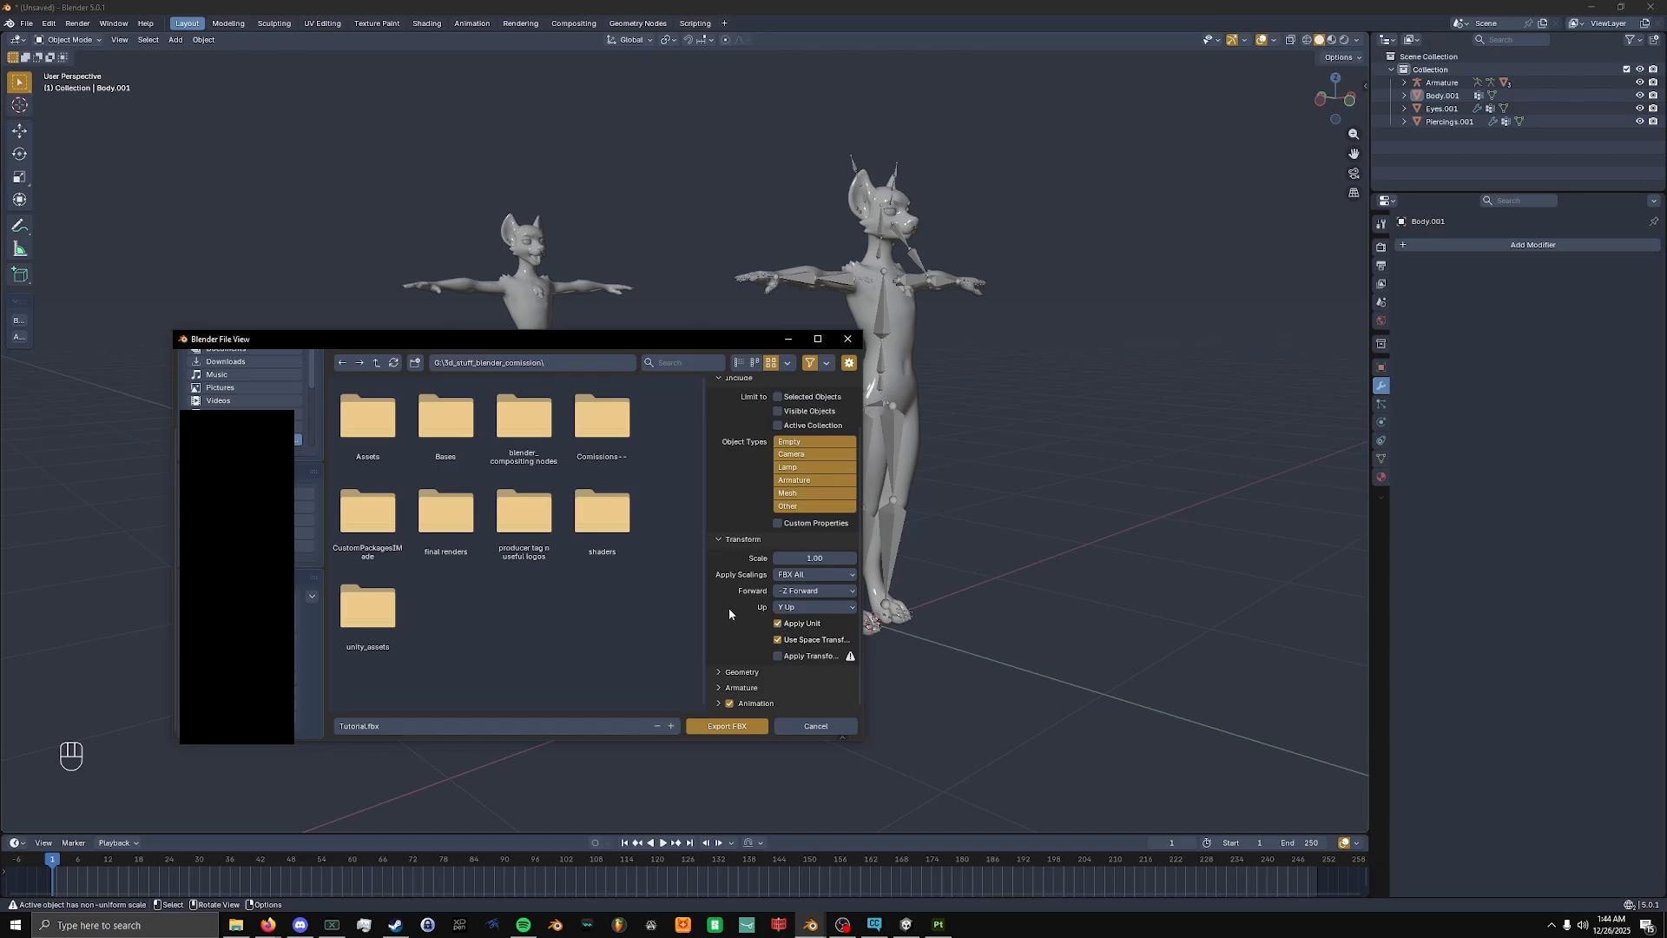
scroll(764, 599, up, 3)
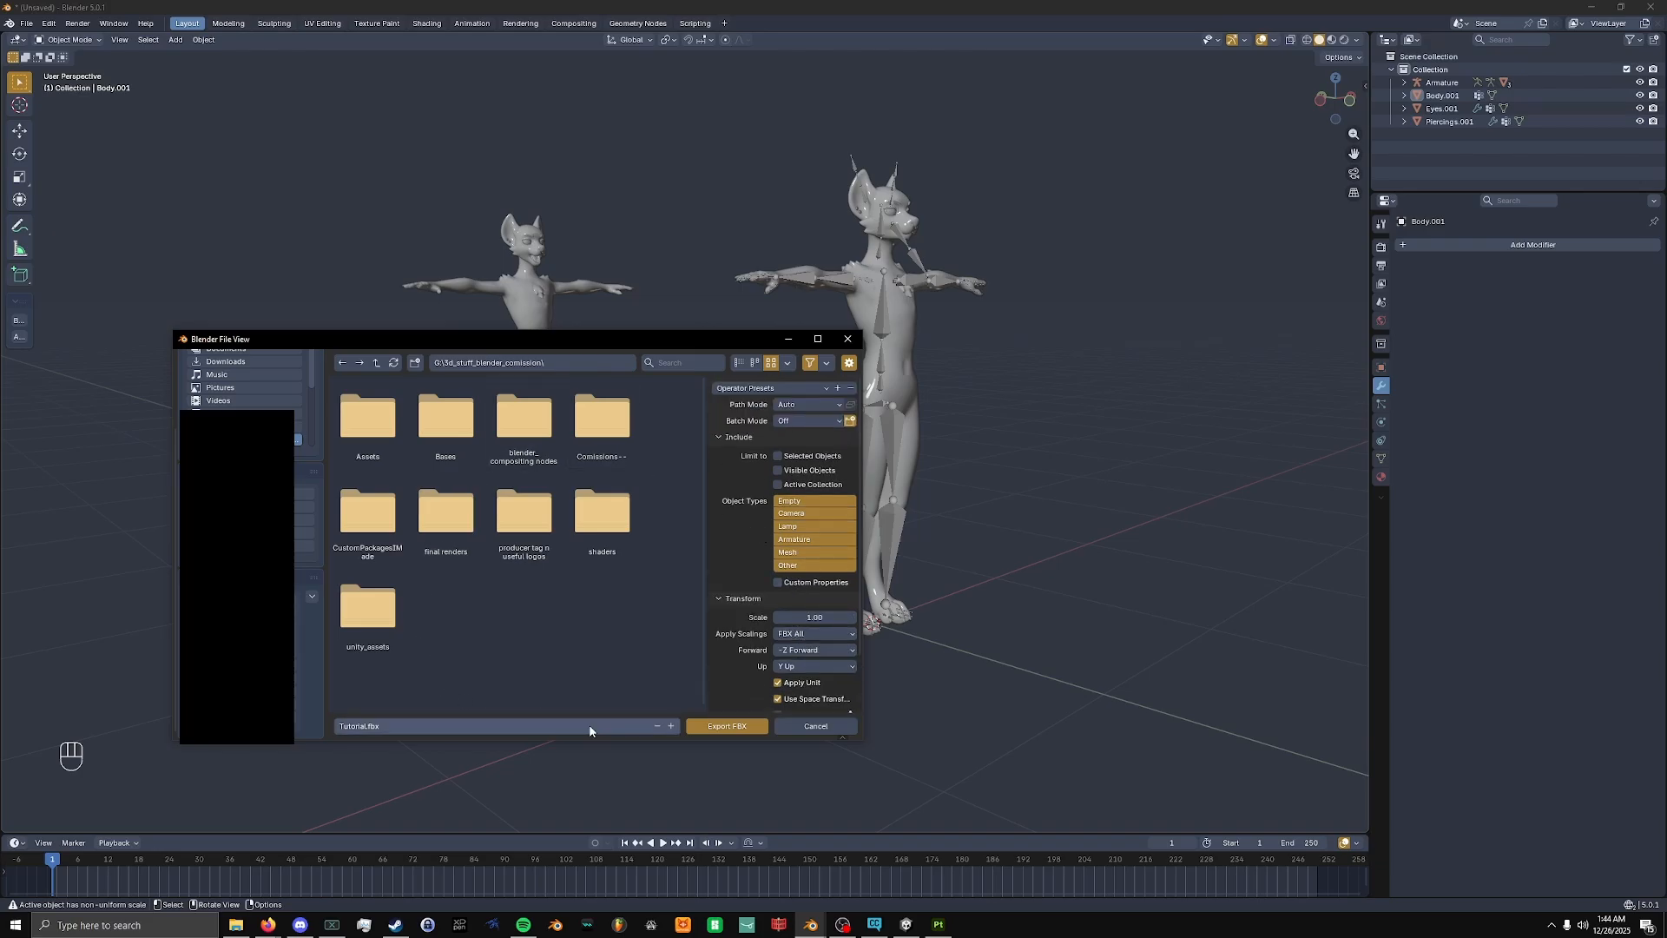
click(736, 729)
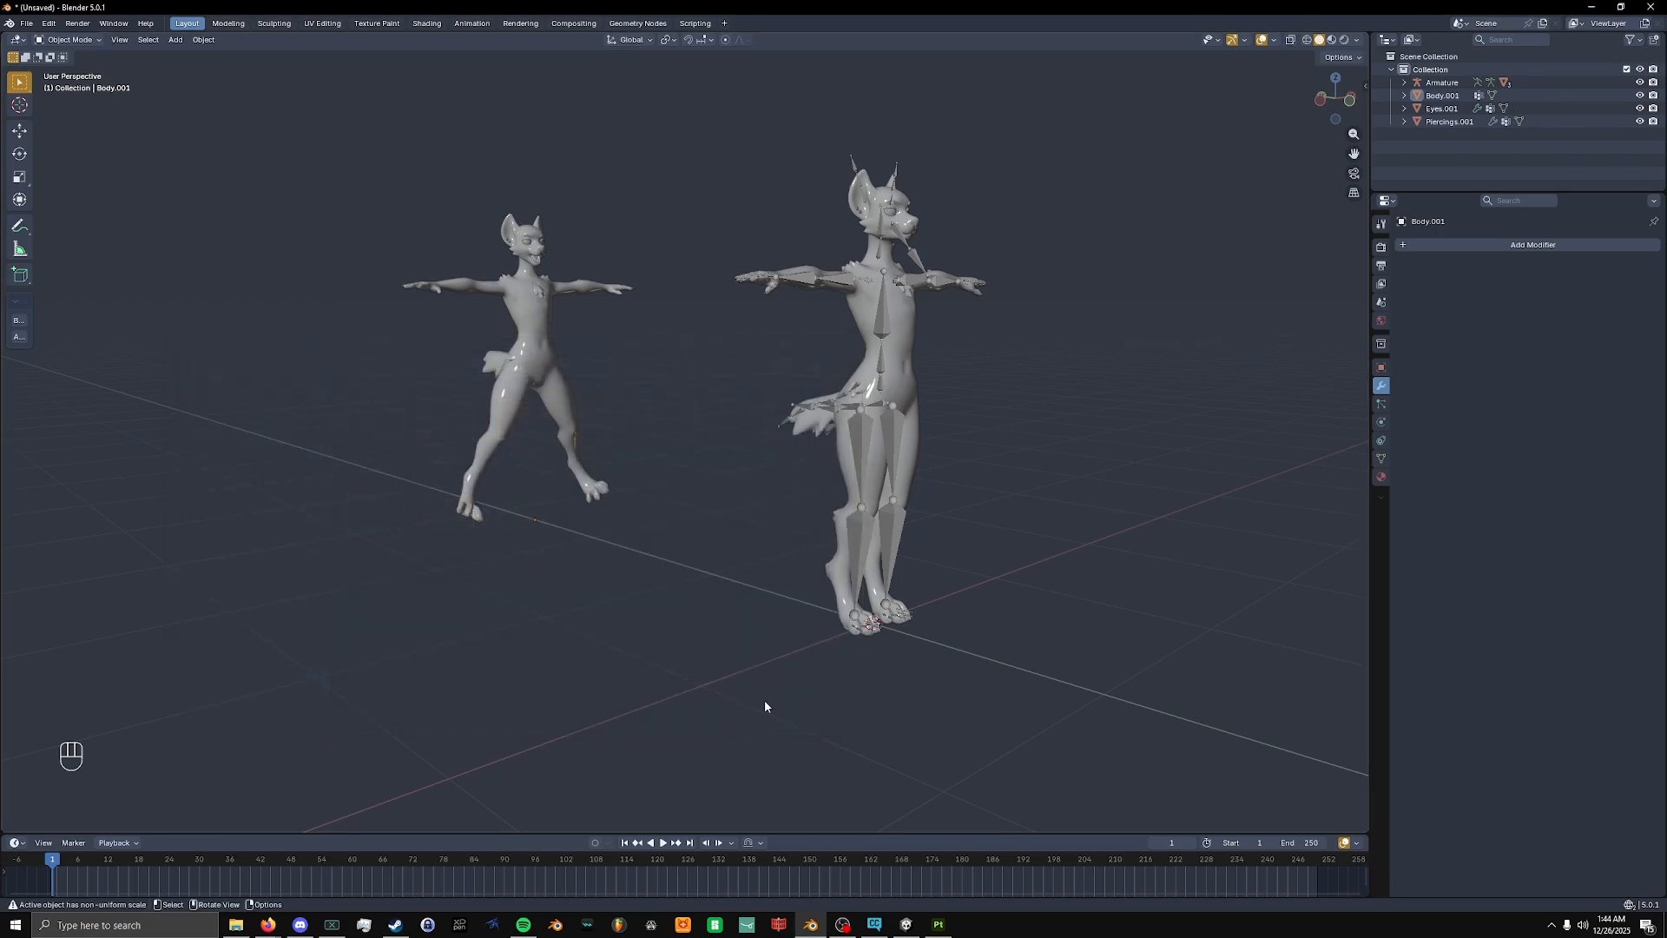
Switch to Substance 3D Painter, view the loaded avatar in full, and start a new project.
click(938, 924)
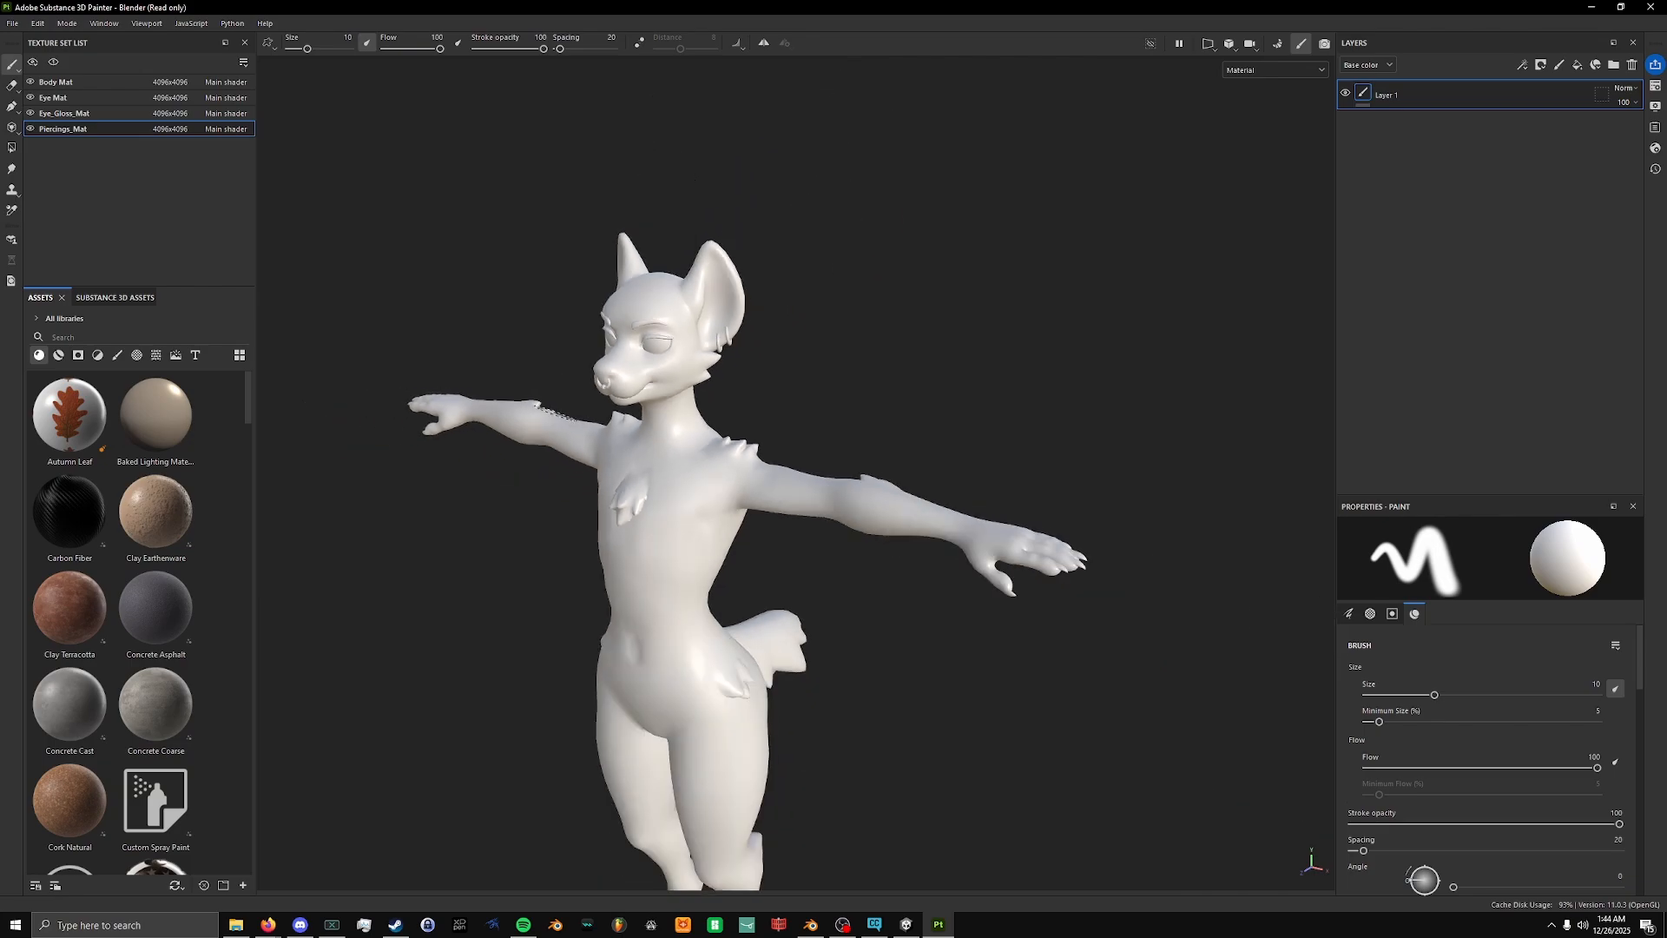
key(f)
alt+middle_drag(782, 577, 834, 344)
alt+middle_drag(828, 282, 847, 428)
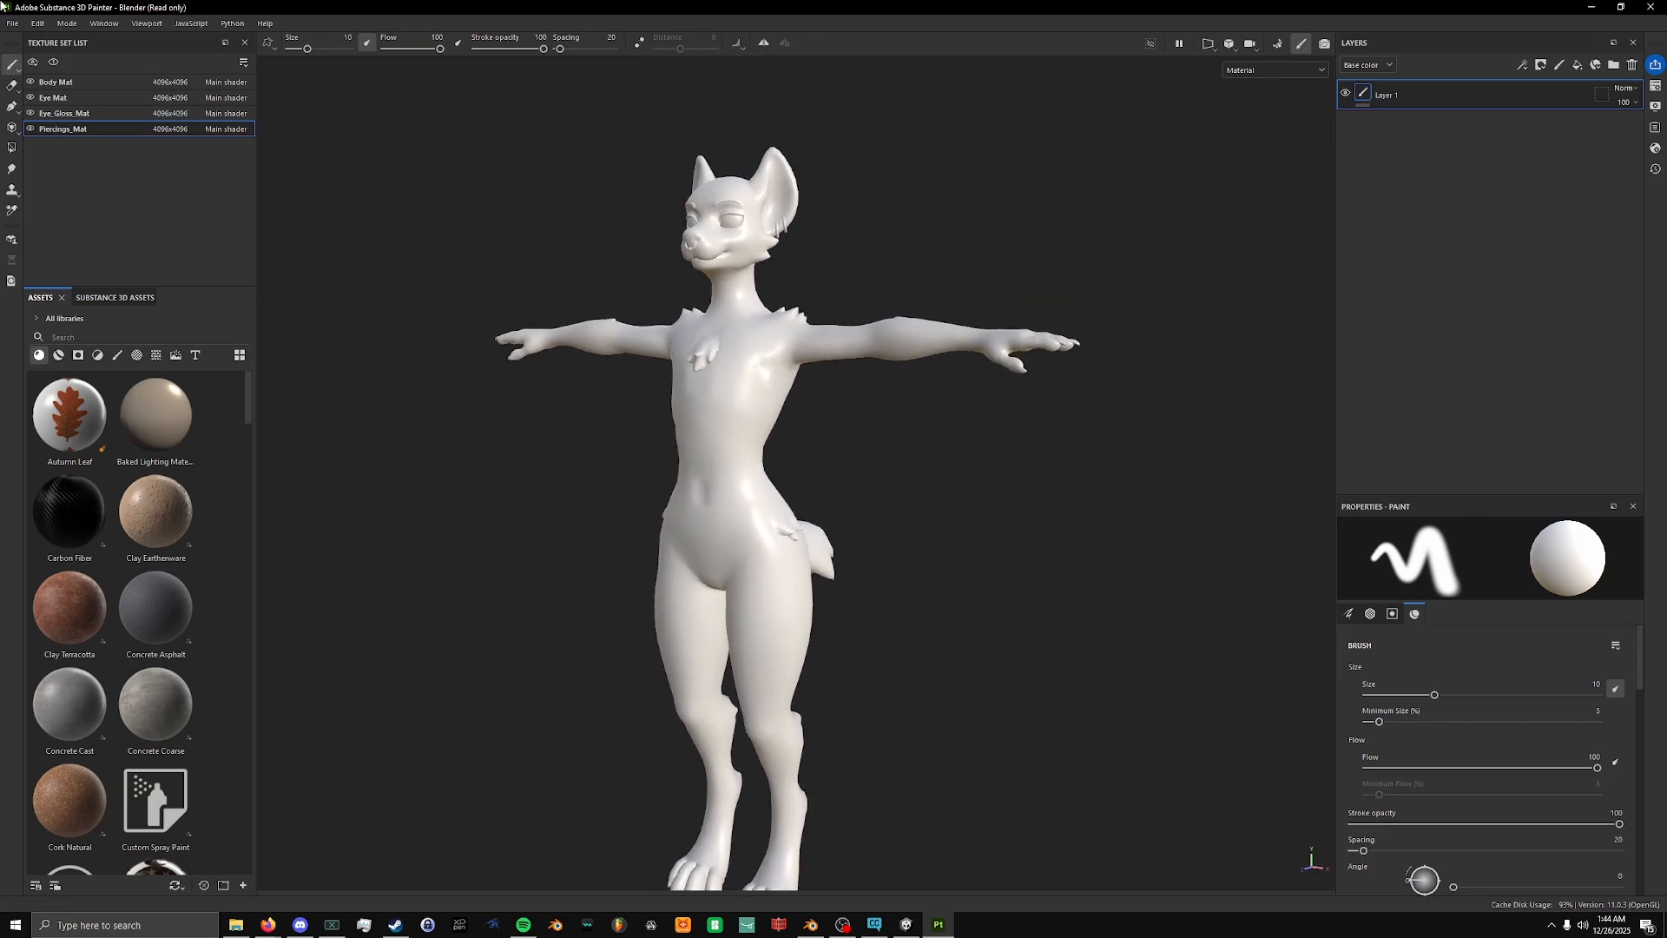
click(12, 23)
click(19, 38)
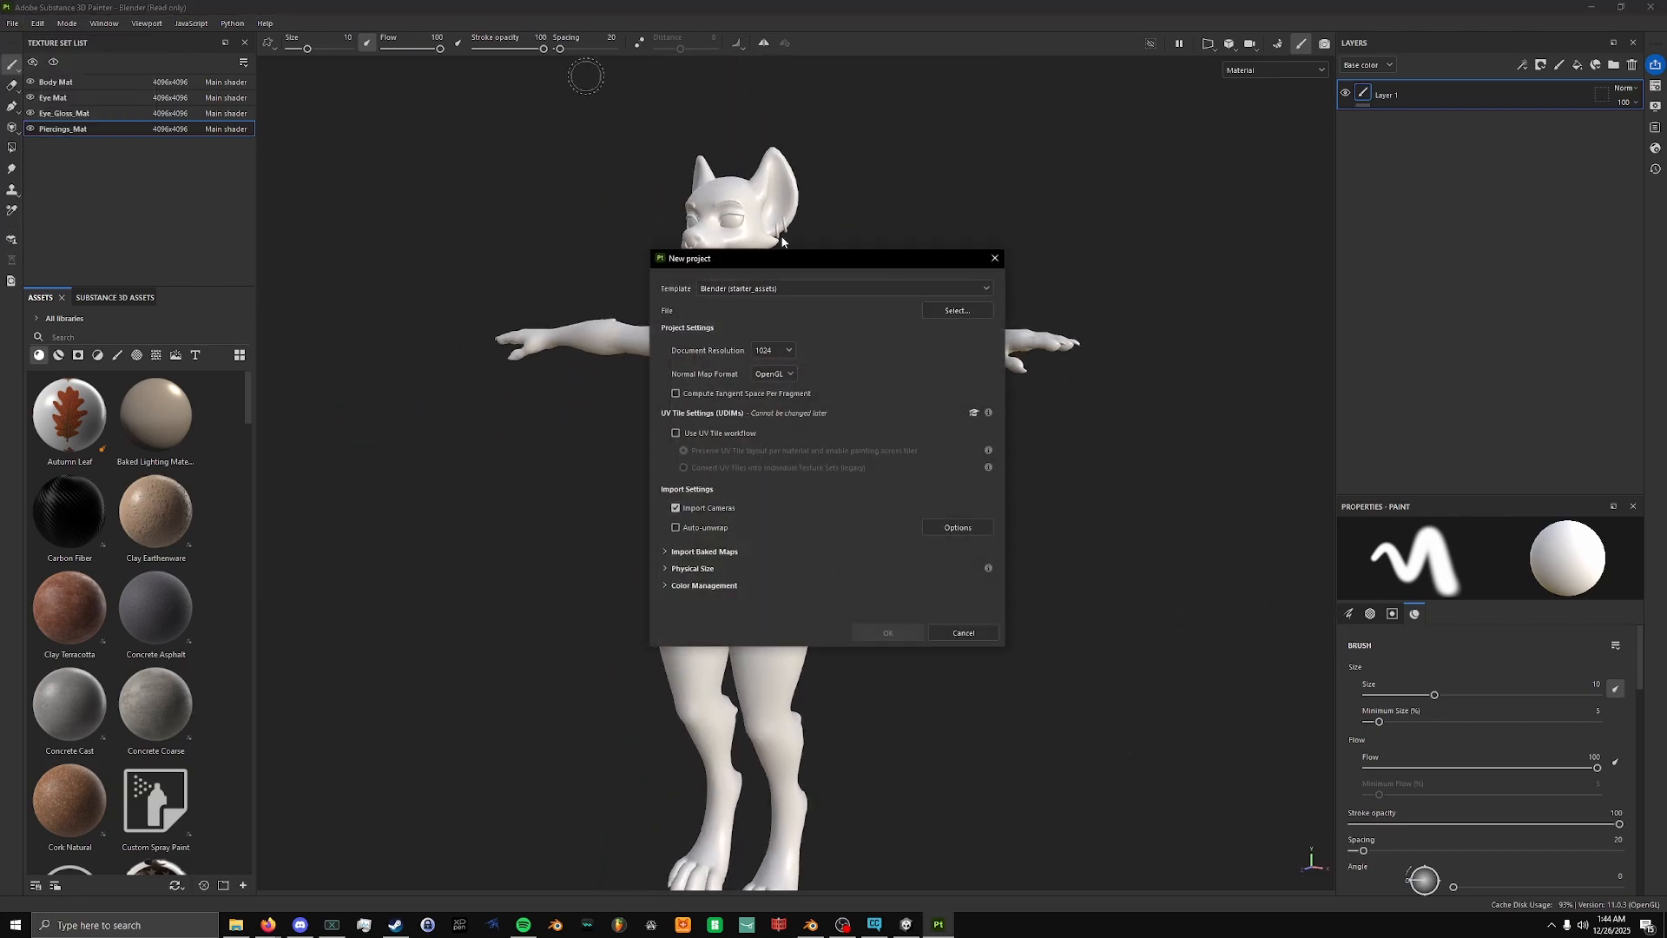
drag(770, 271, 674, 222)
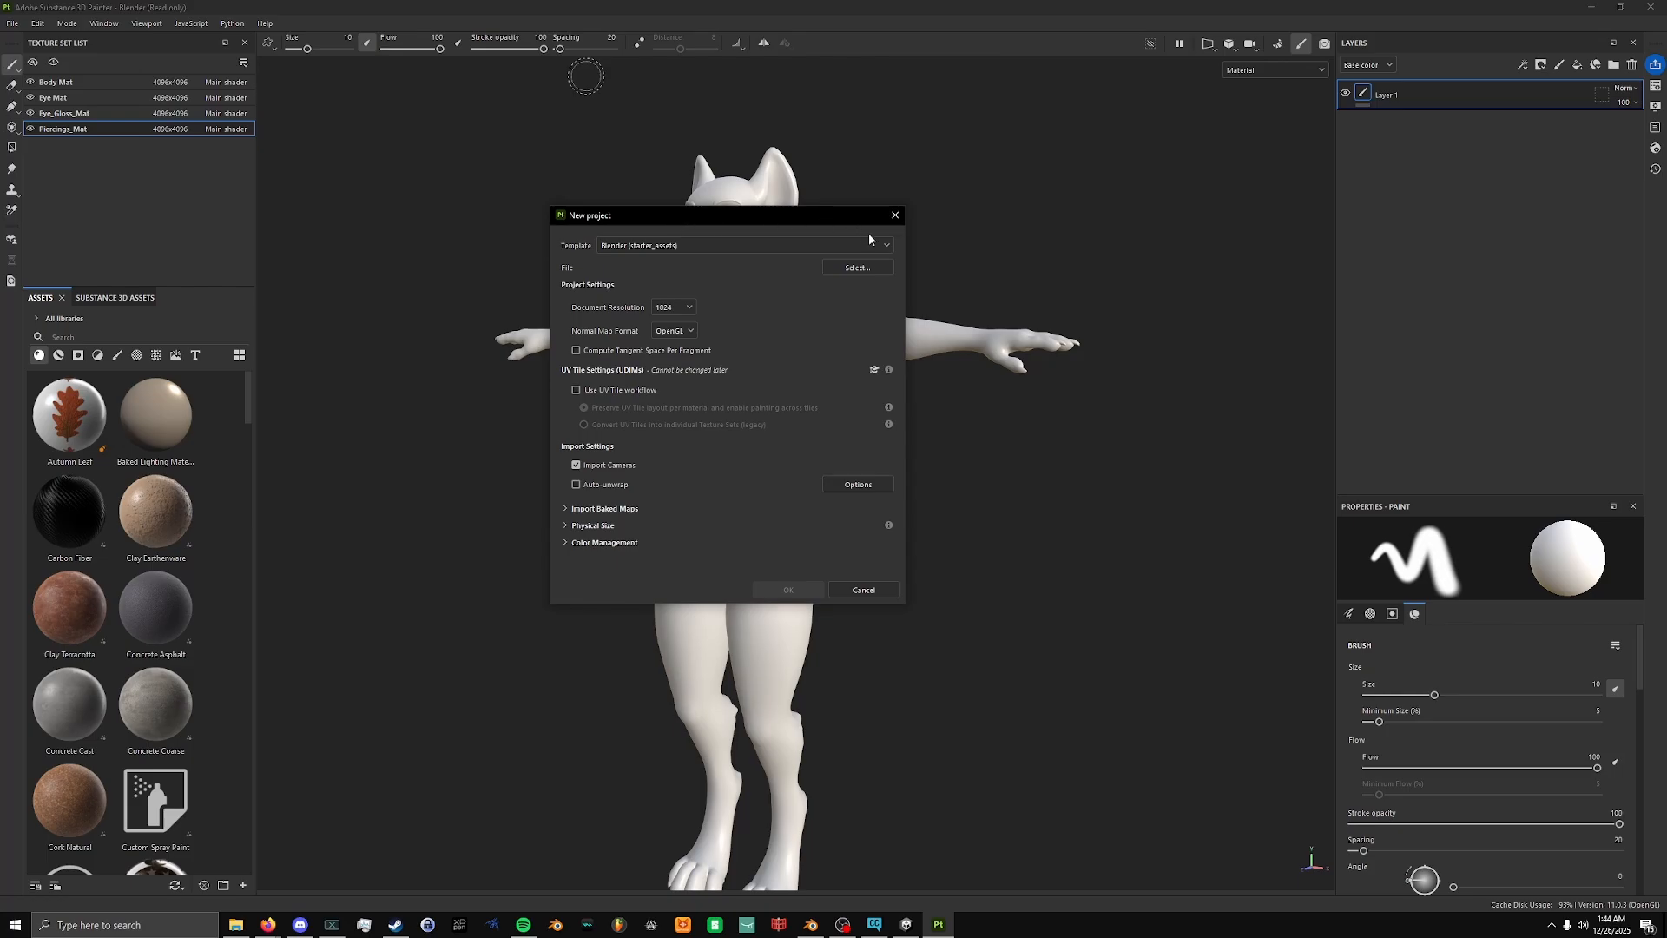
Choose Tutorial.fbx from the 3d_stuff_blender_comission folder as the new project's mesh file.
click(867, 274)
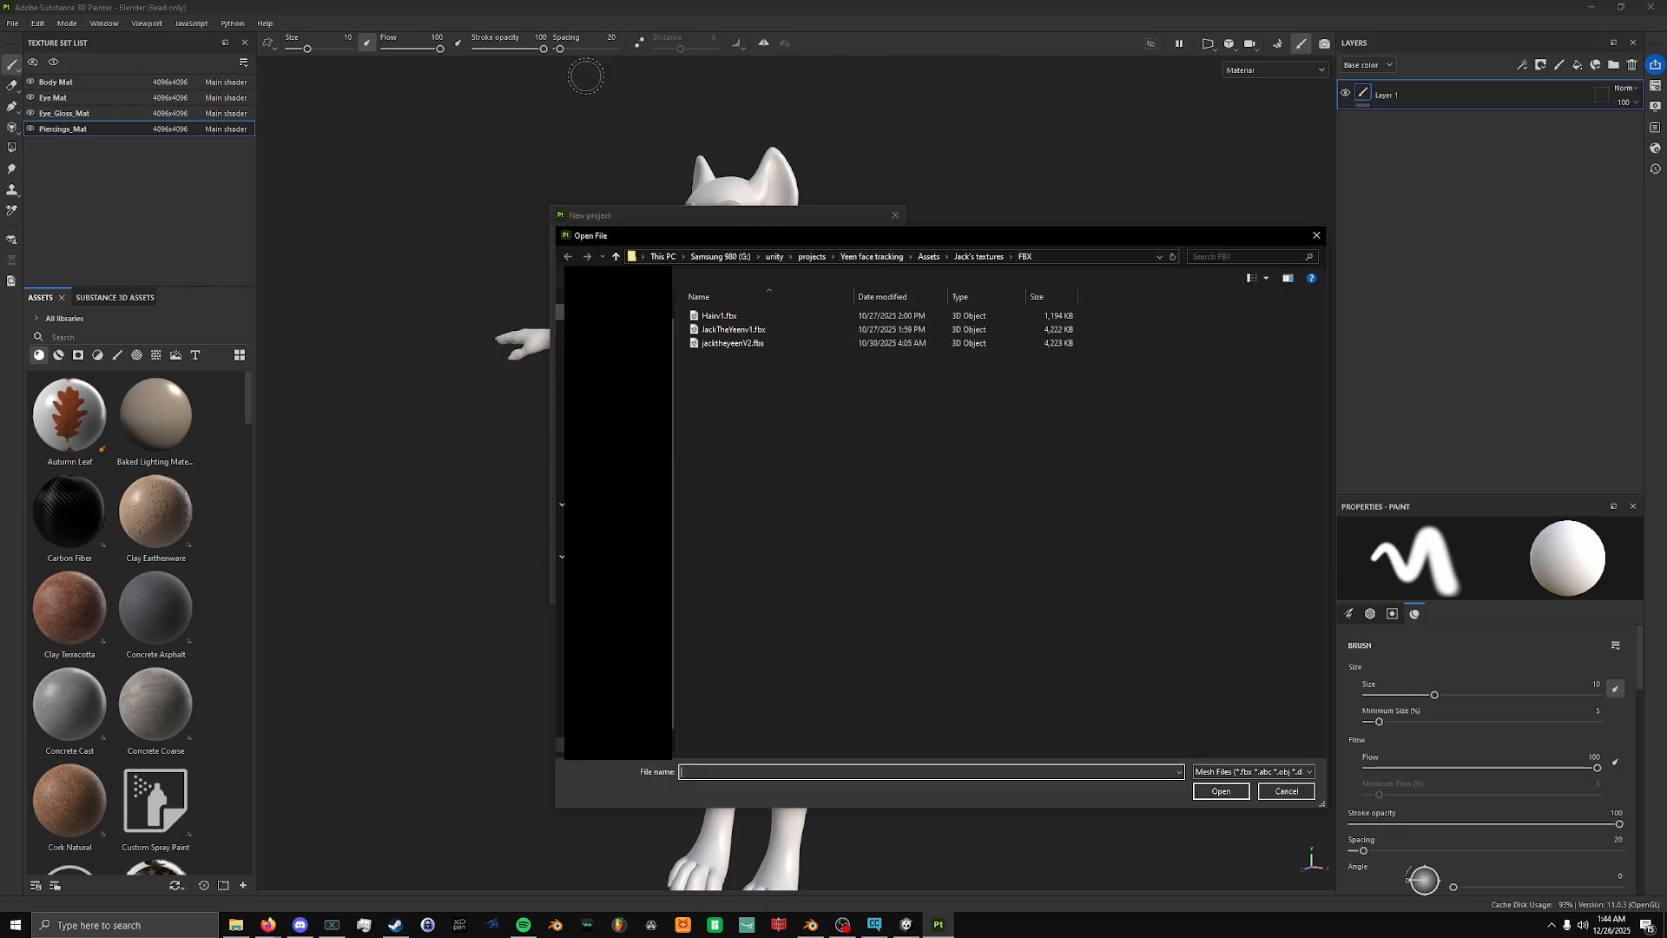
click(615, 389)
click(936, 441)
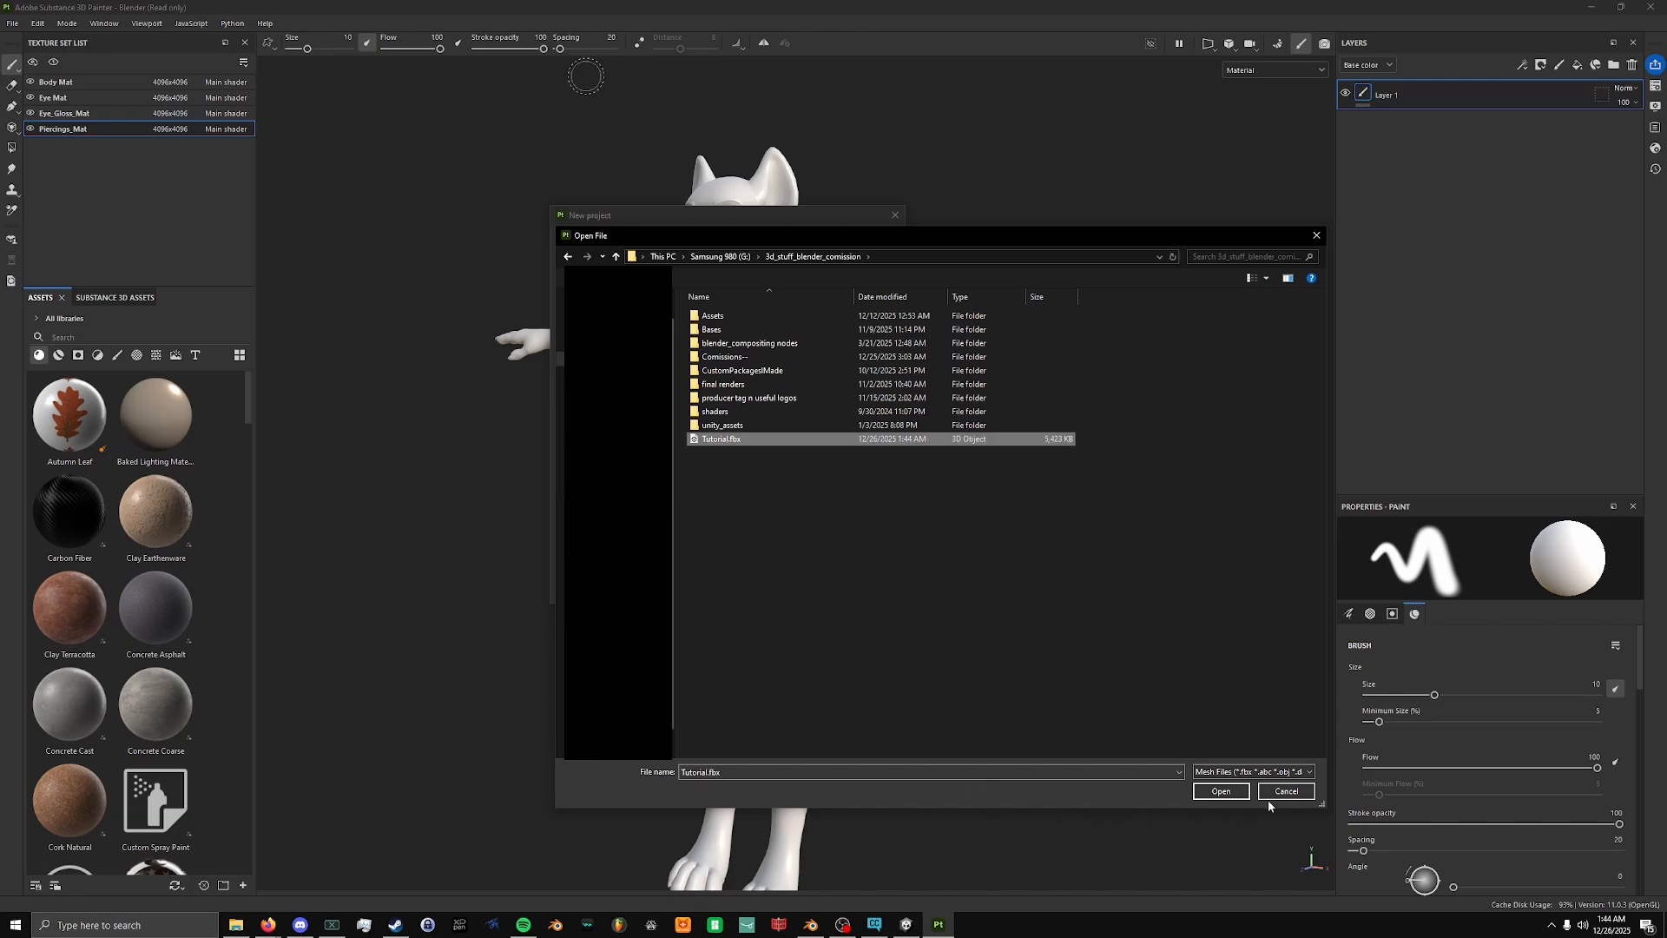
click(1227, 791)
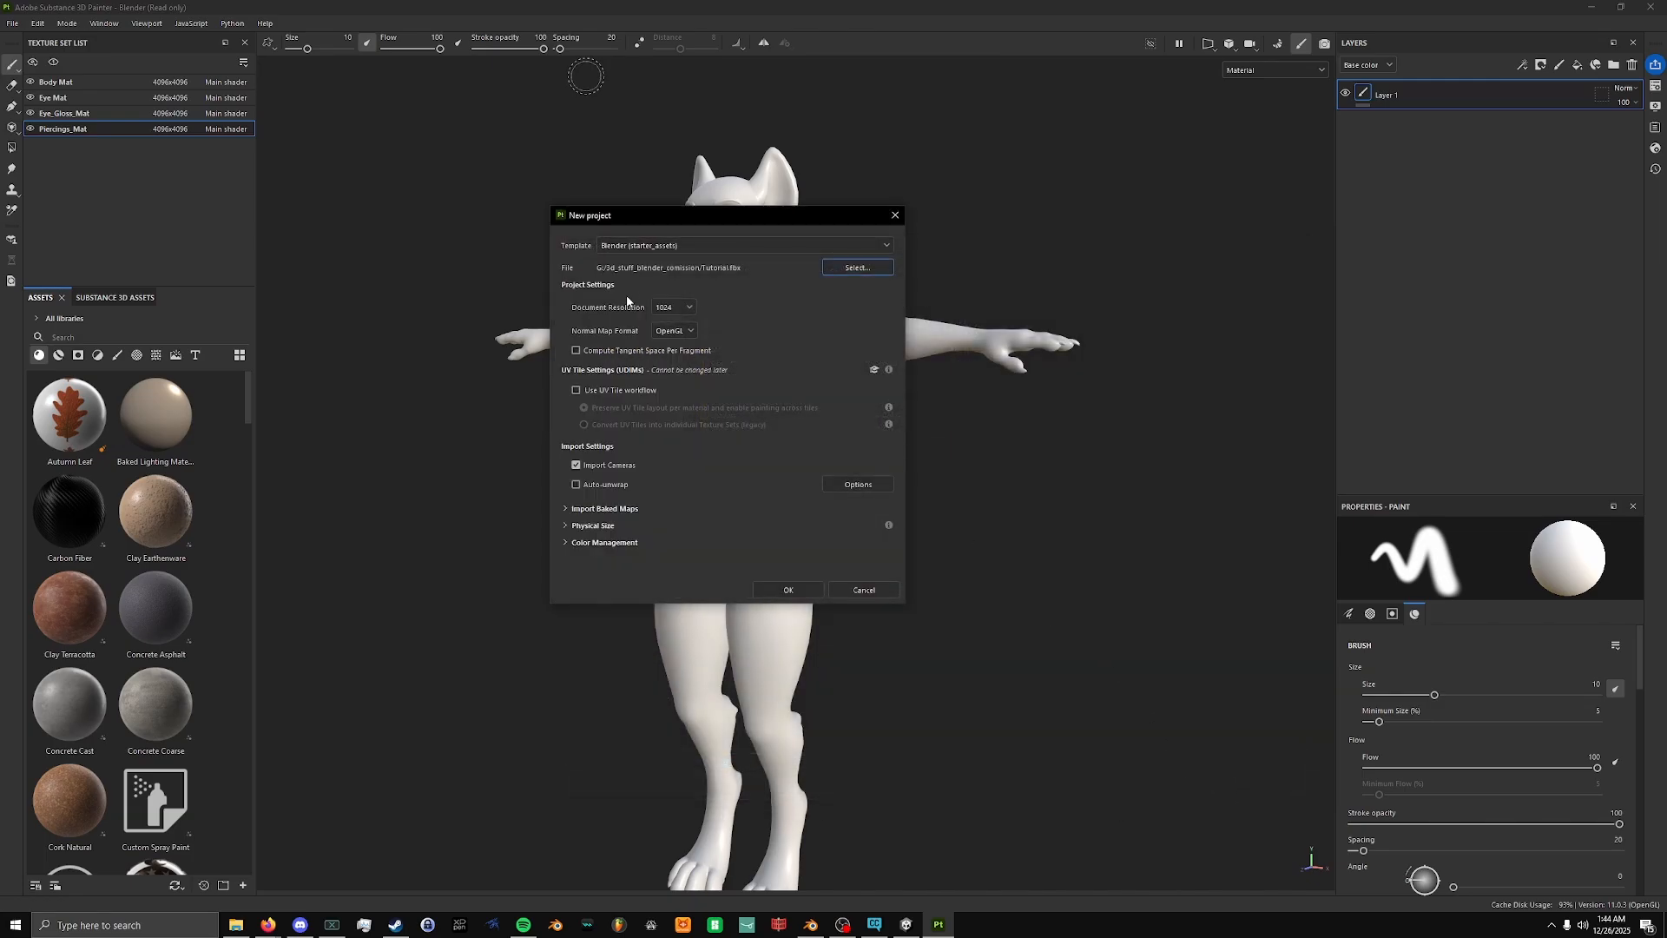
Set the document resolution to 4096 and create the project, discarding the changes to the previous one.
click(661, 308)
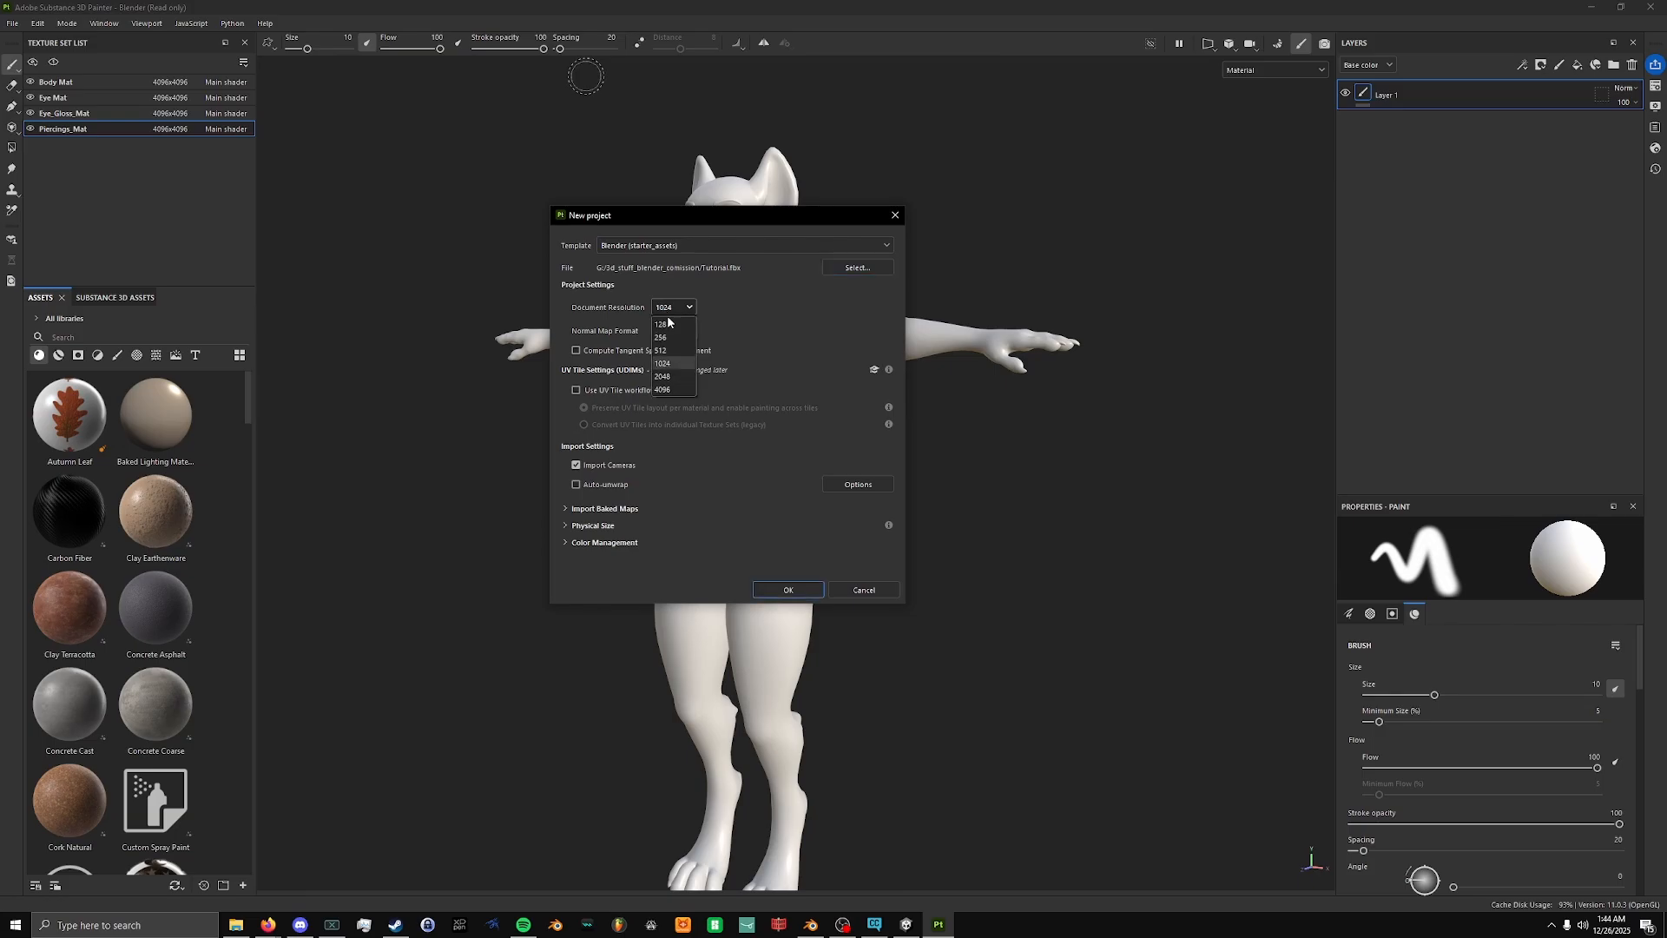
click(662, 392)
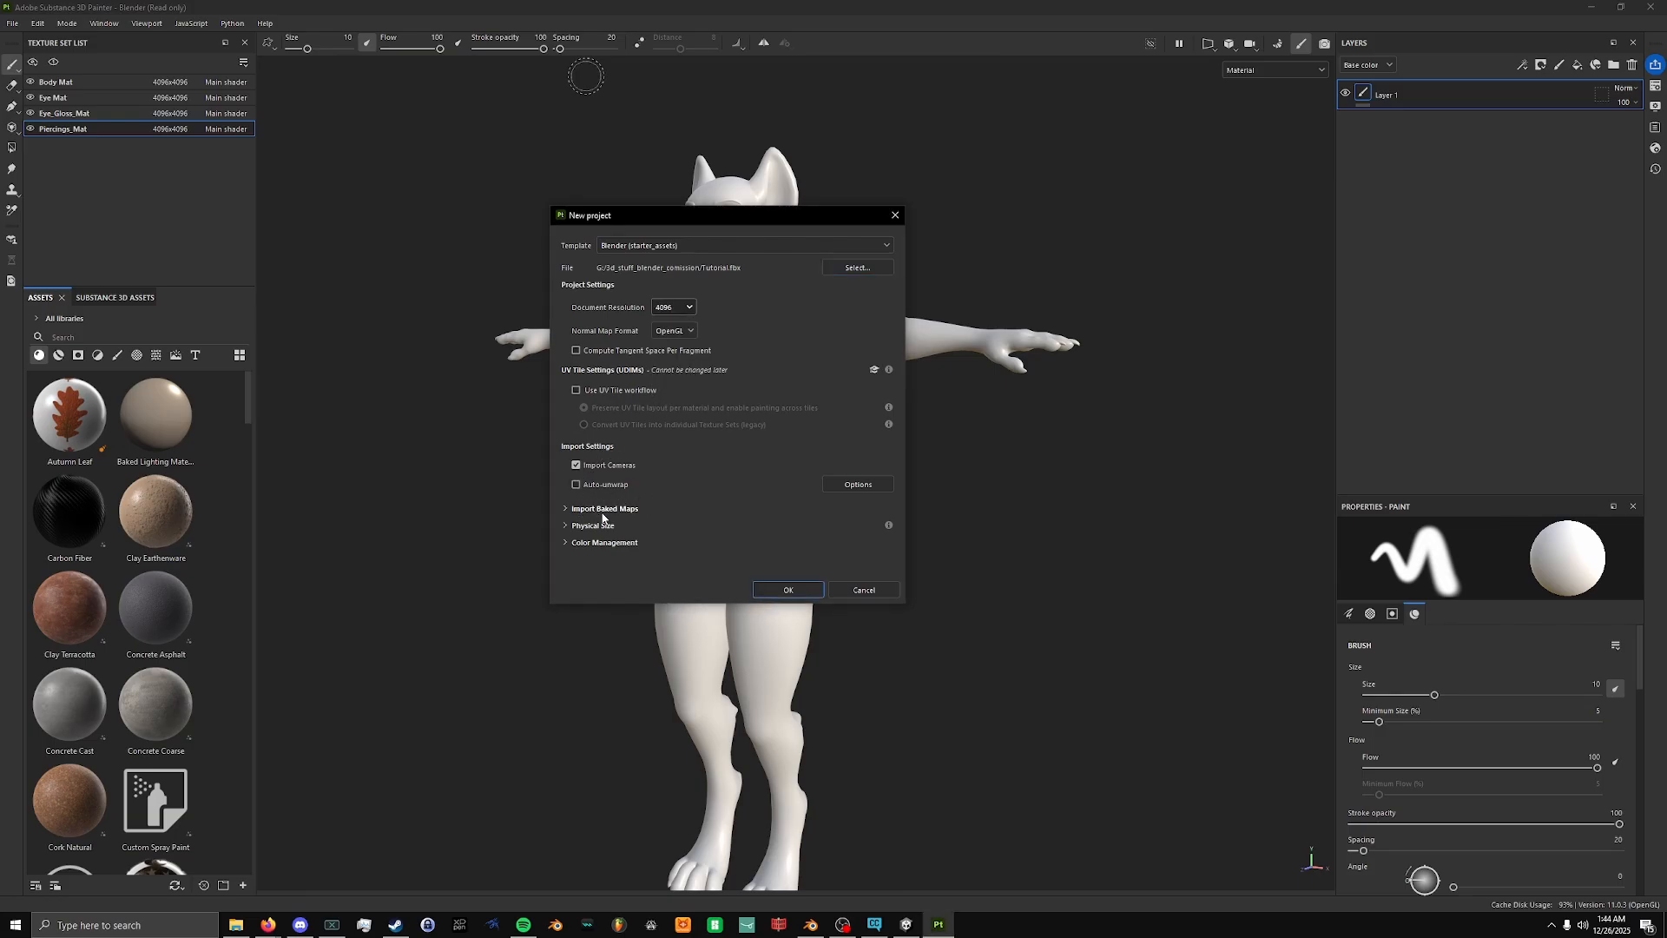
click(789, 590)
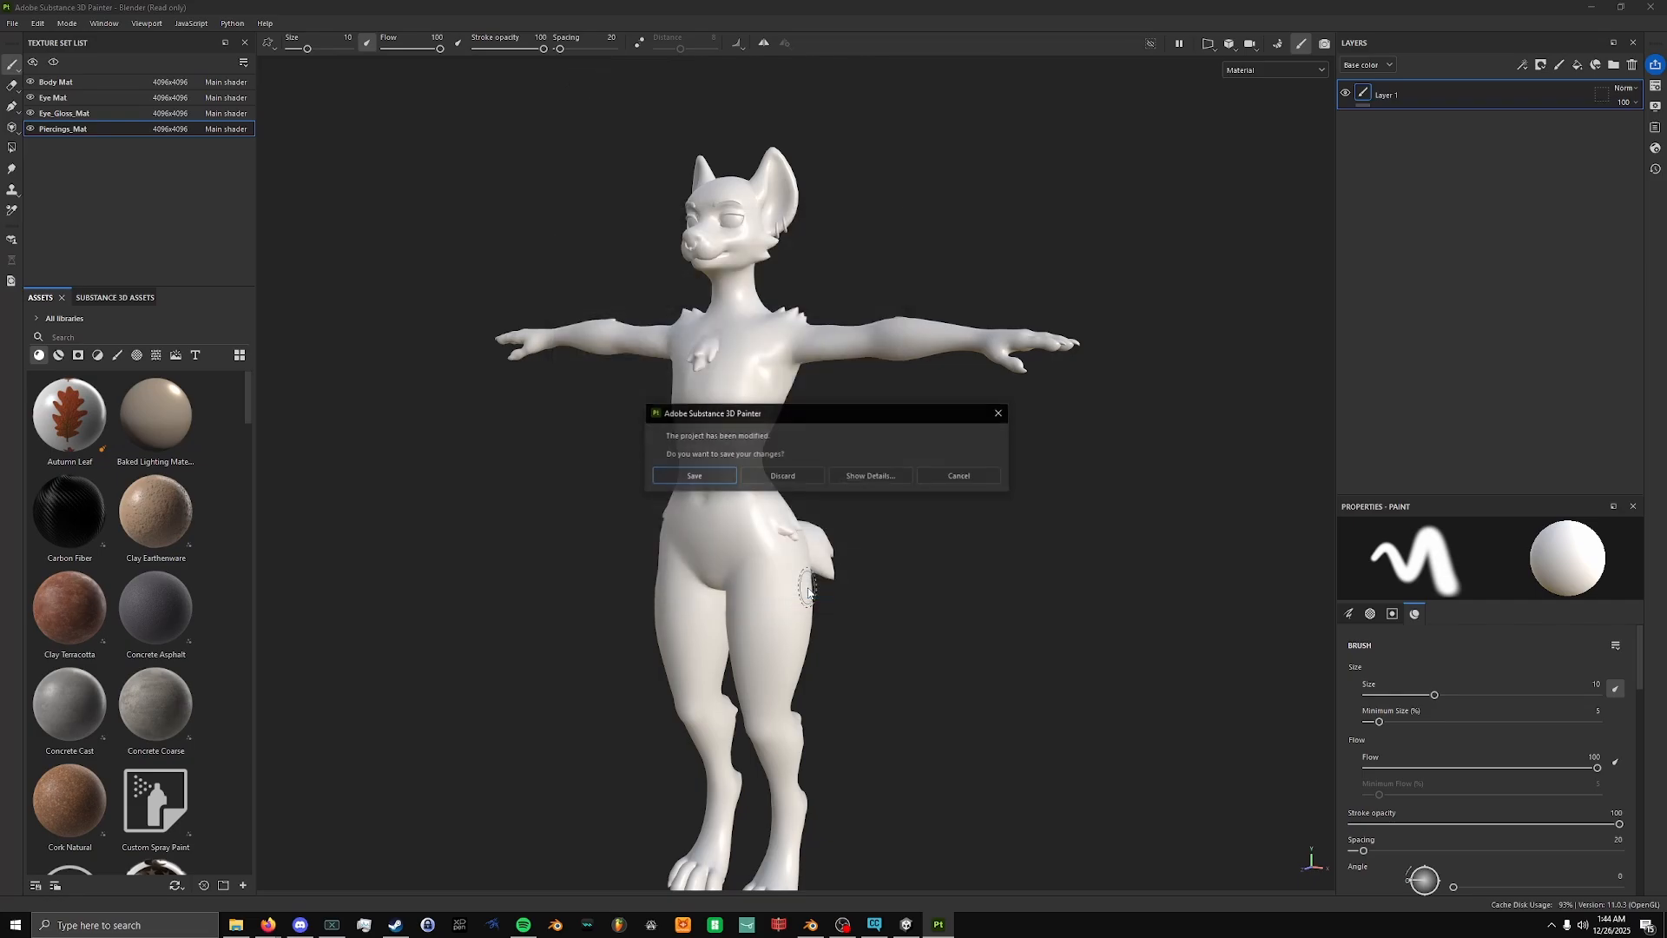
click(775, 478)
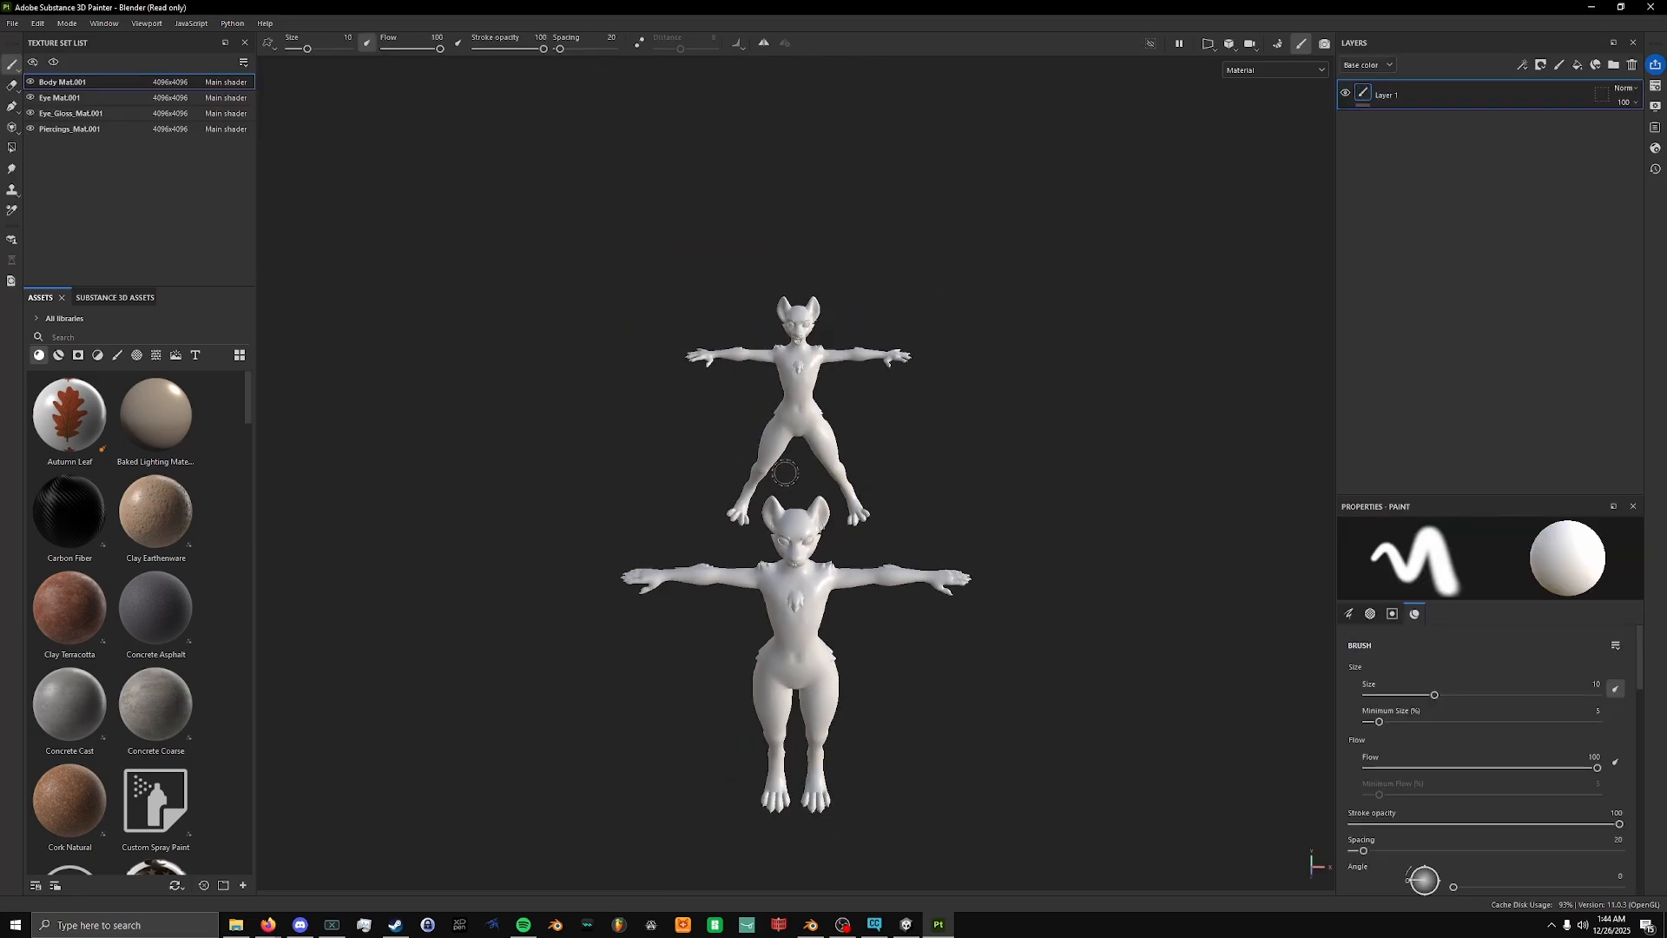
Examine the original and posed avatar copies side by side, checking the Eye Mat.001 and Body Mat.001 texture sets.
alt+drag(1045, 582, 885, 521)
alt+middle_drag(885, 521, 842, 357)
scroll(732, 352, up, 5)
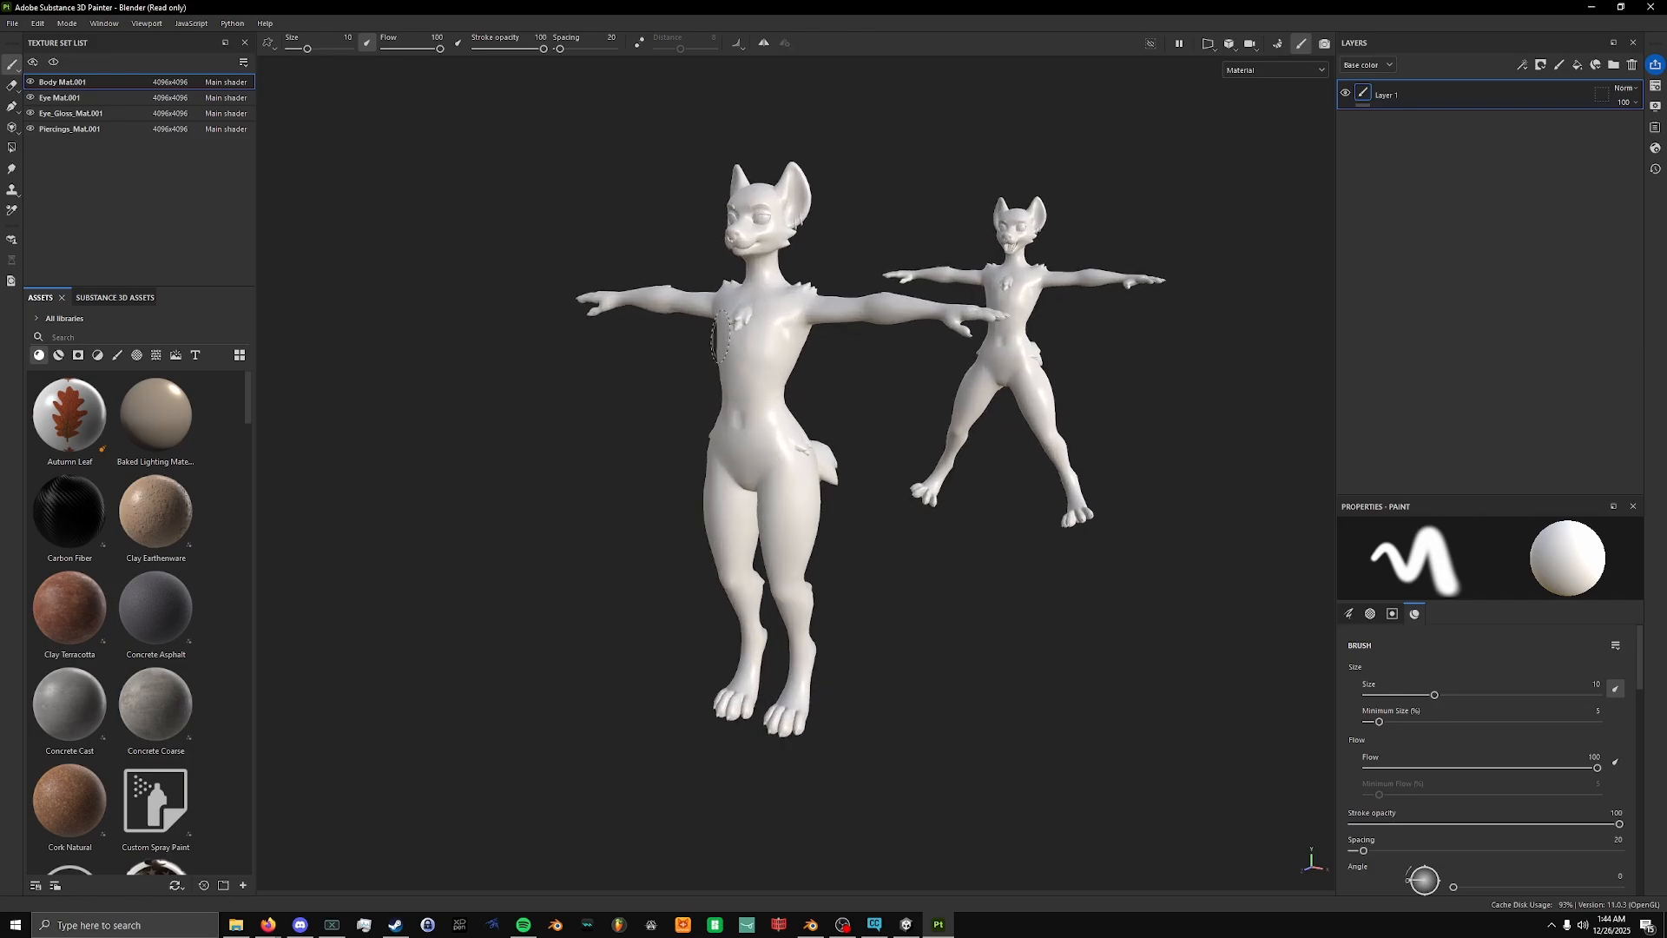
click(59, 97)
click(61, 82)
alt+drag(781, 434, 698, 417)
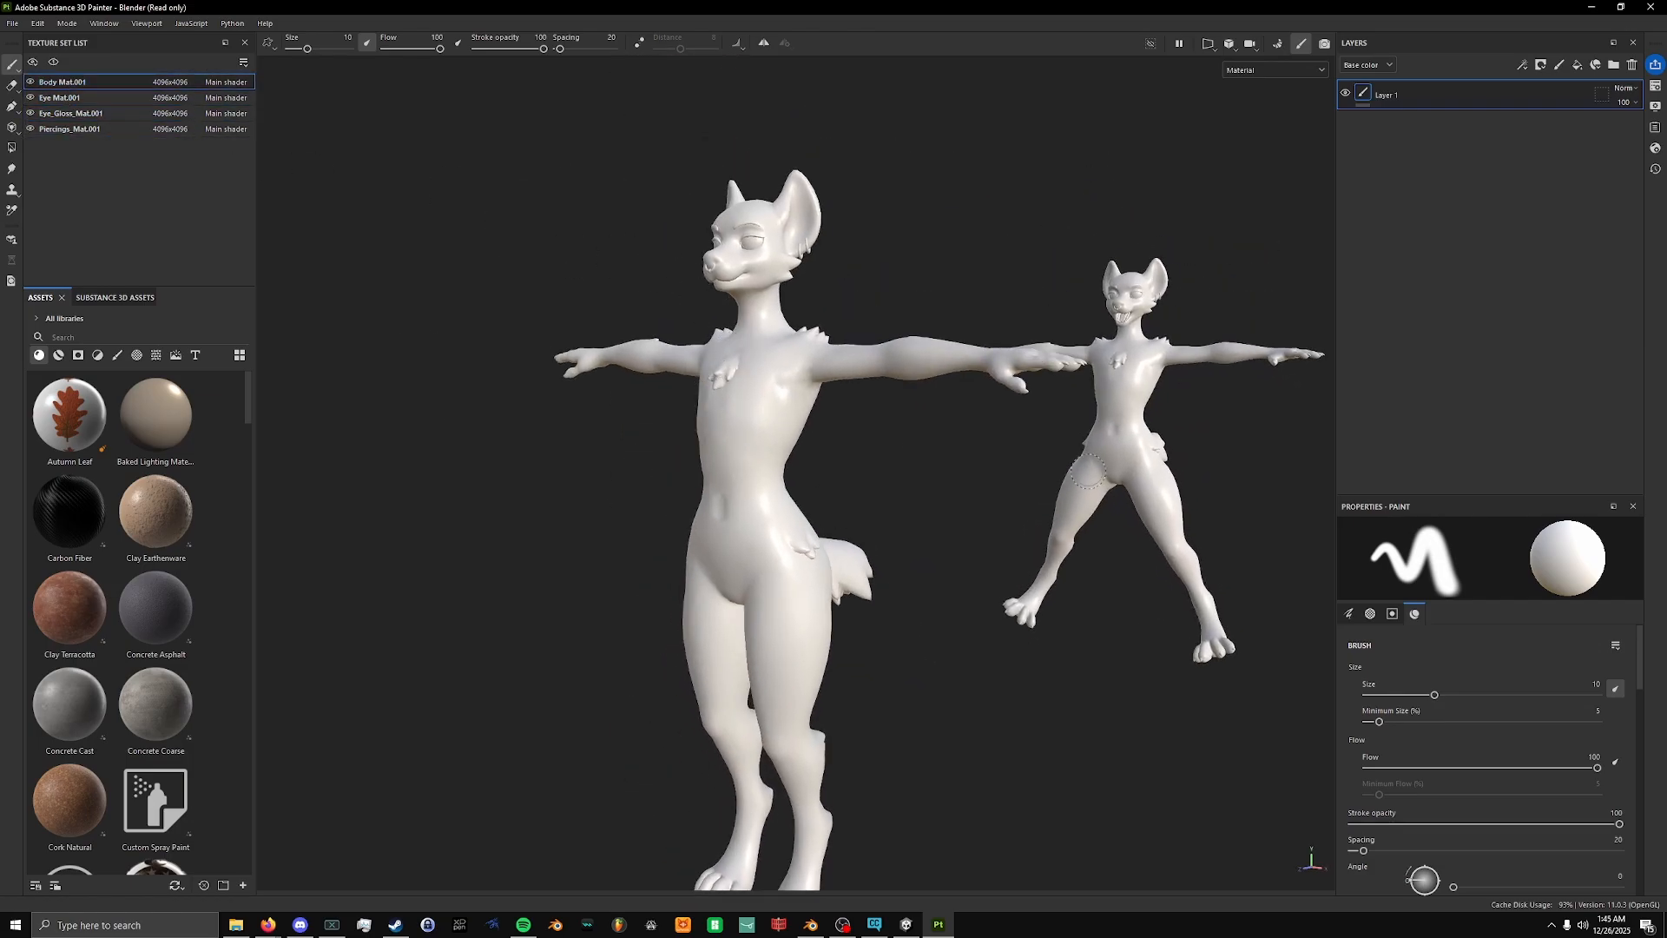
alt+drag(893, 518, 964, 456)
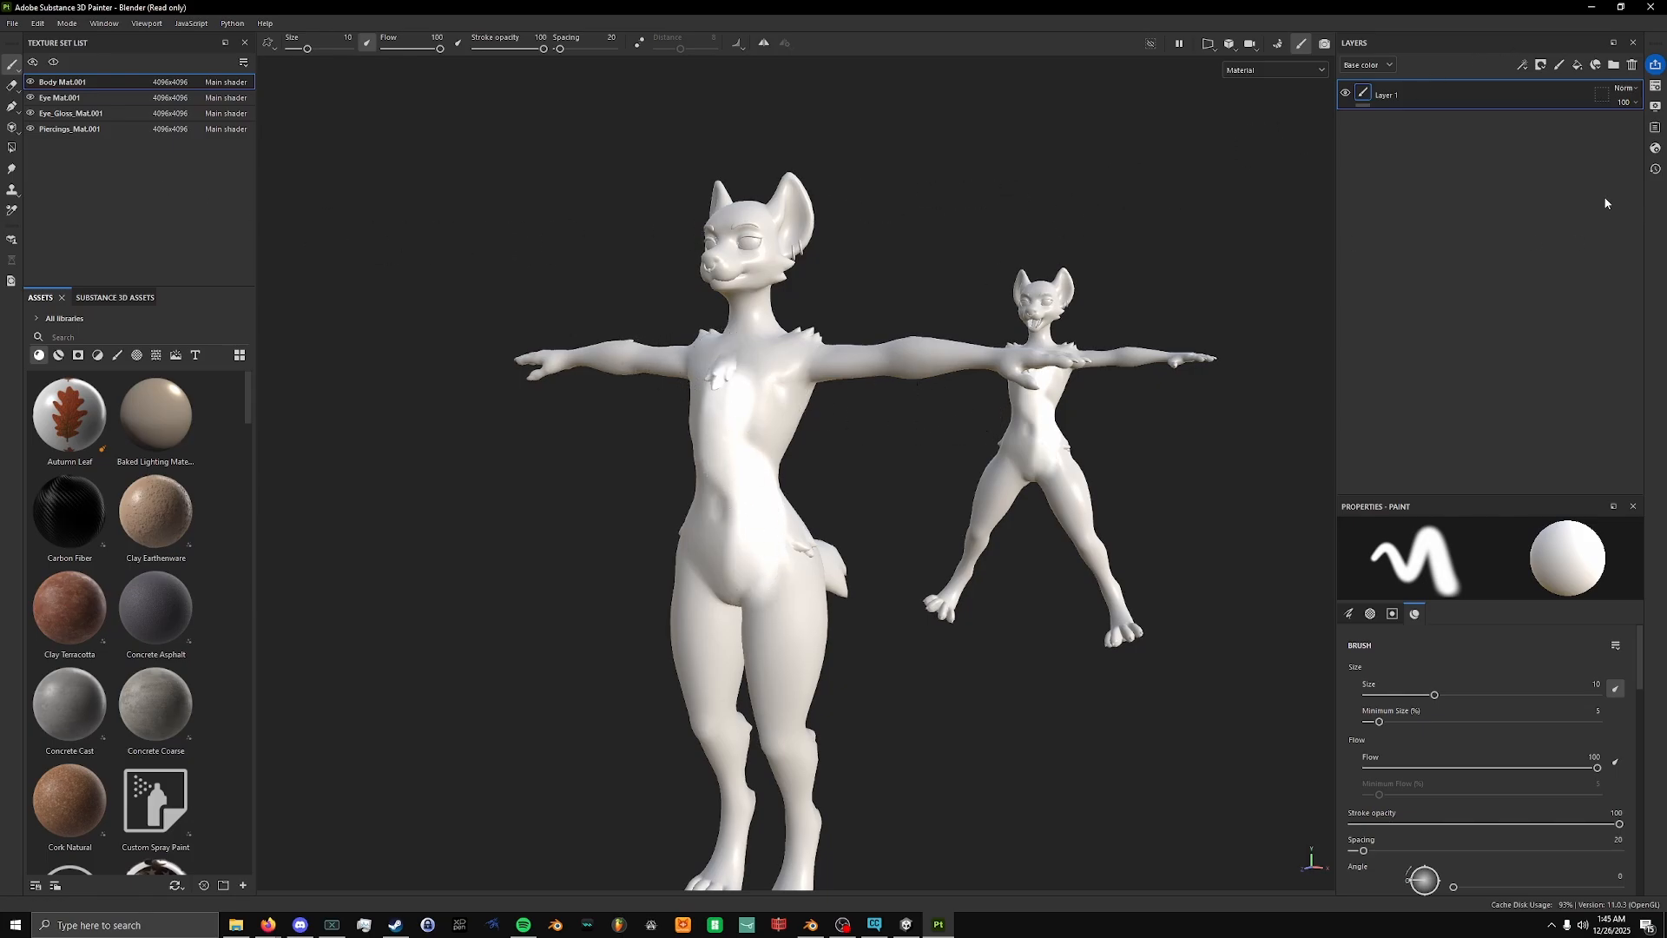
Replace the paint layer with a masked red fill layer and paint the front avatar from chest to lower leg and on the hand.
drag(1445, 504, 1446, 310)
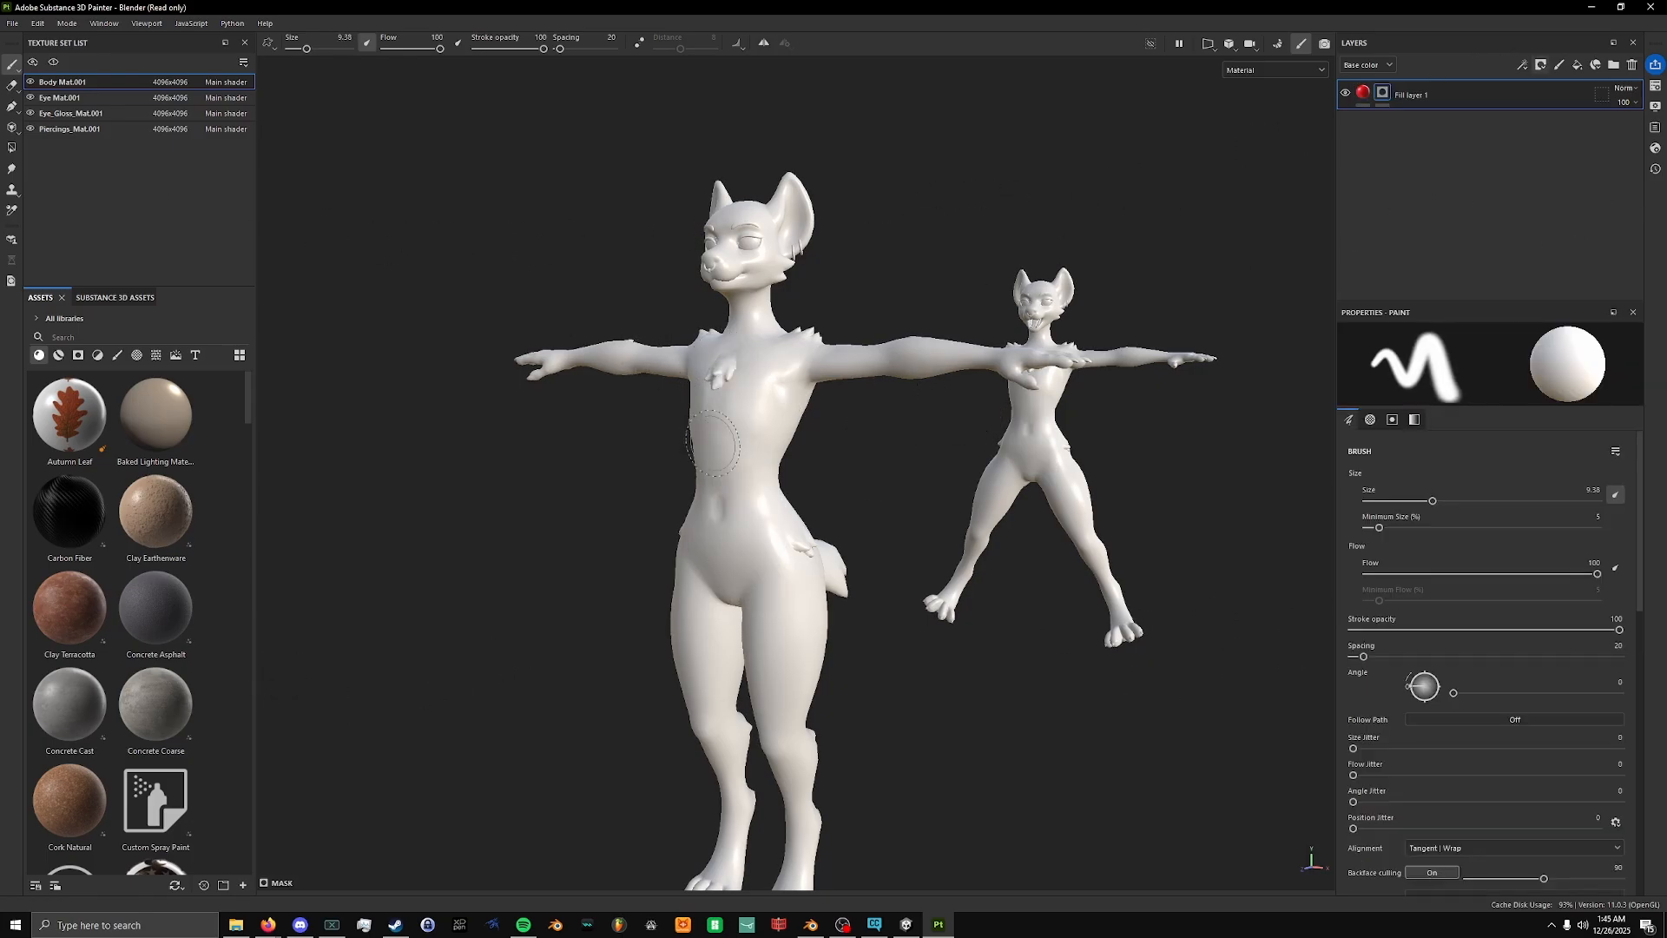
mouse_move(746, 387)
mouse_down()
mouse_move(738, 438)
mouse_move(772, 556)
mouse_move(795, 769)
mouse_up()
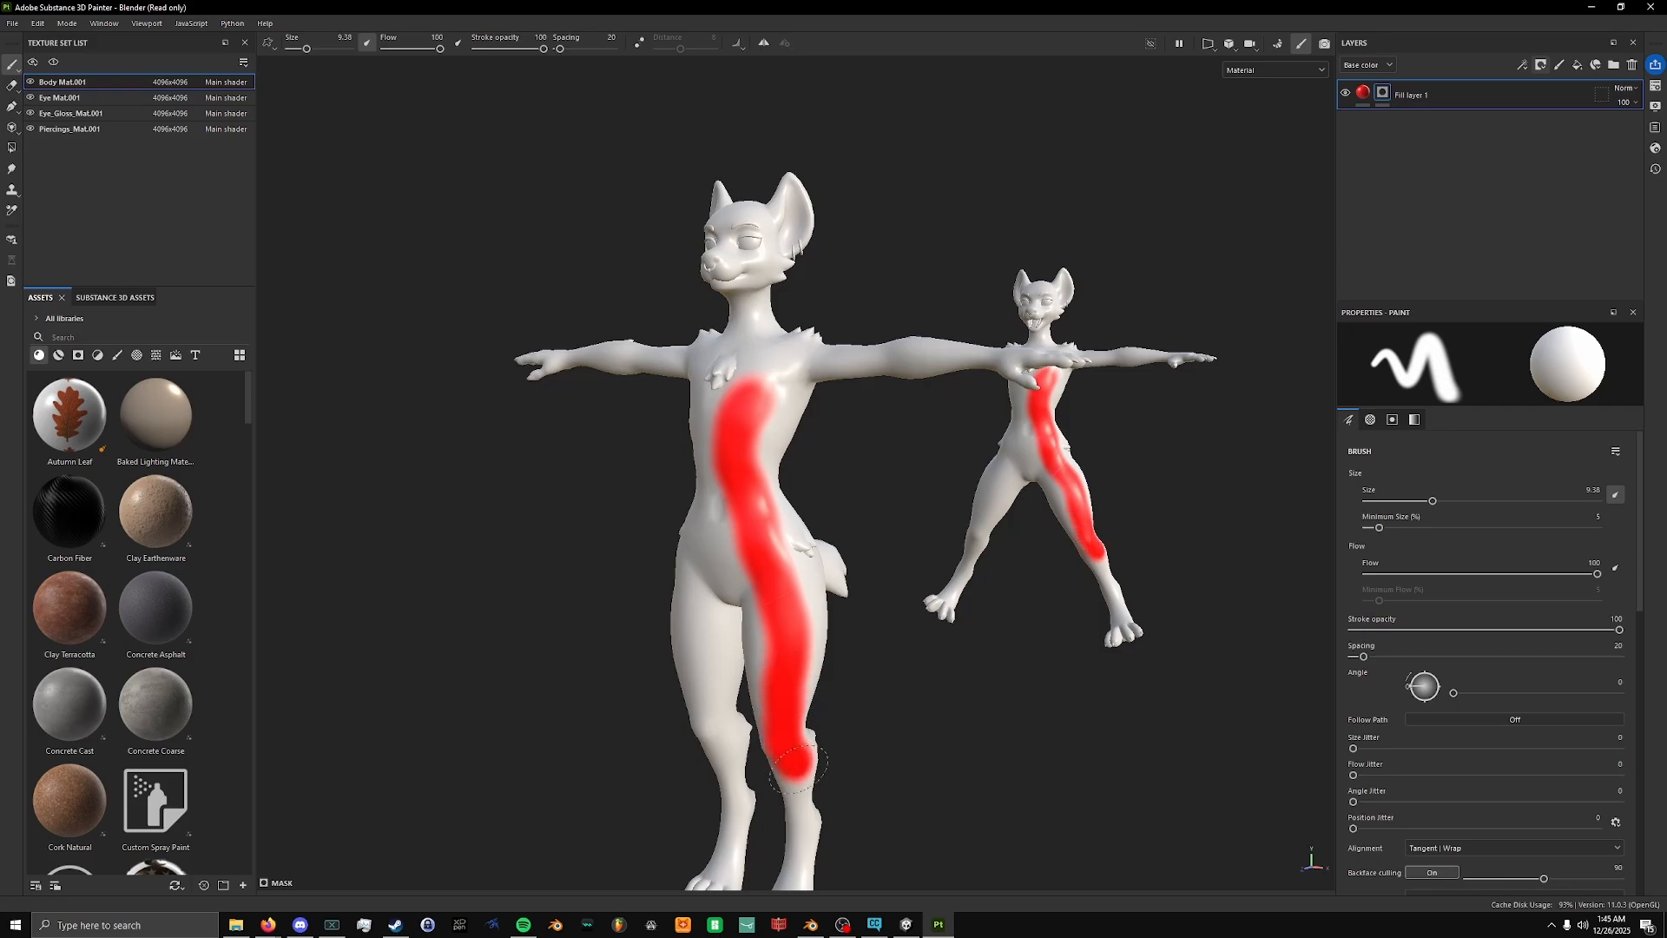
scroll(1101, 420, up, 3)
mouse_move(1101, 420)
alt+mouse_down()
mouse_move(700, 589)
mouse_move(707, 614)
mouse_move(967, 434)
mouse_move(728, 596)
alt+mouse_up()
scroll(700, 588, up, 3)
scroll(707, 614, down, 4)
alt+drag(606, 604, 618, 578)
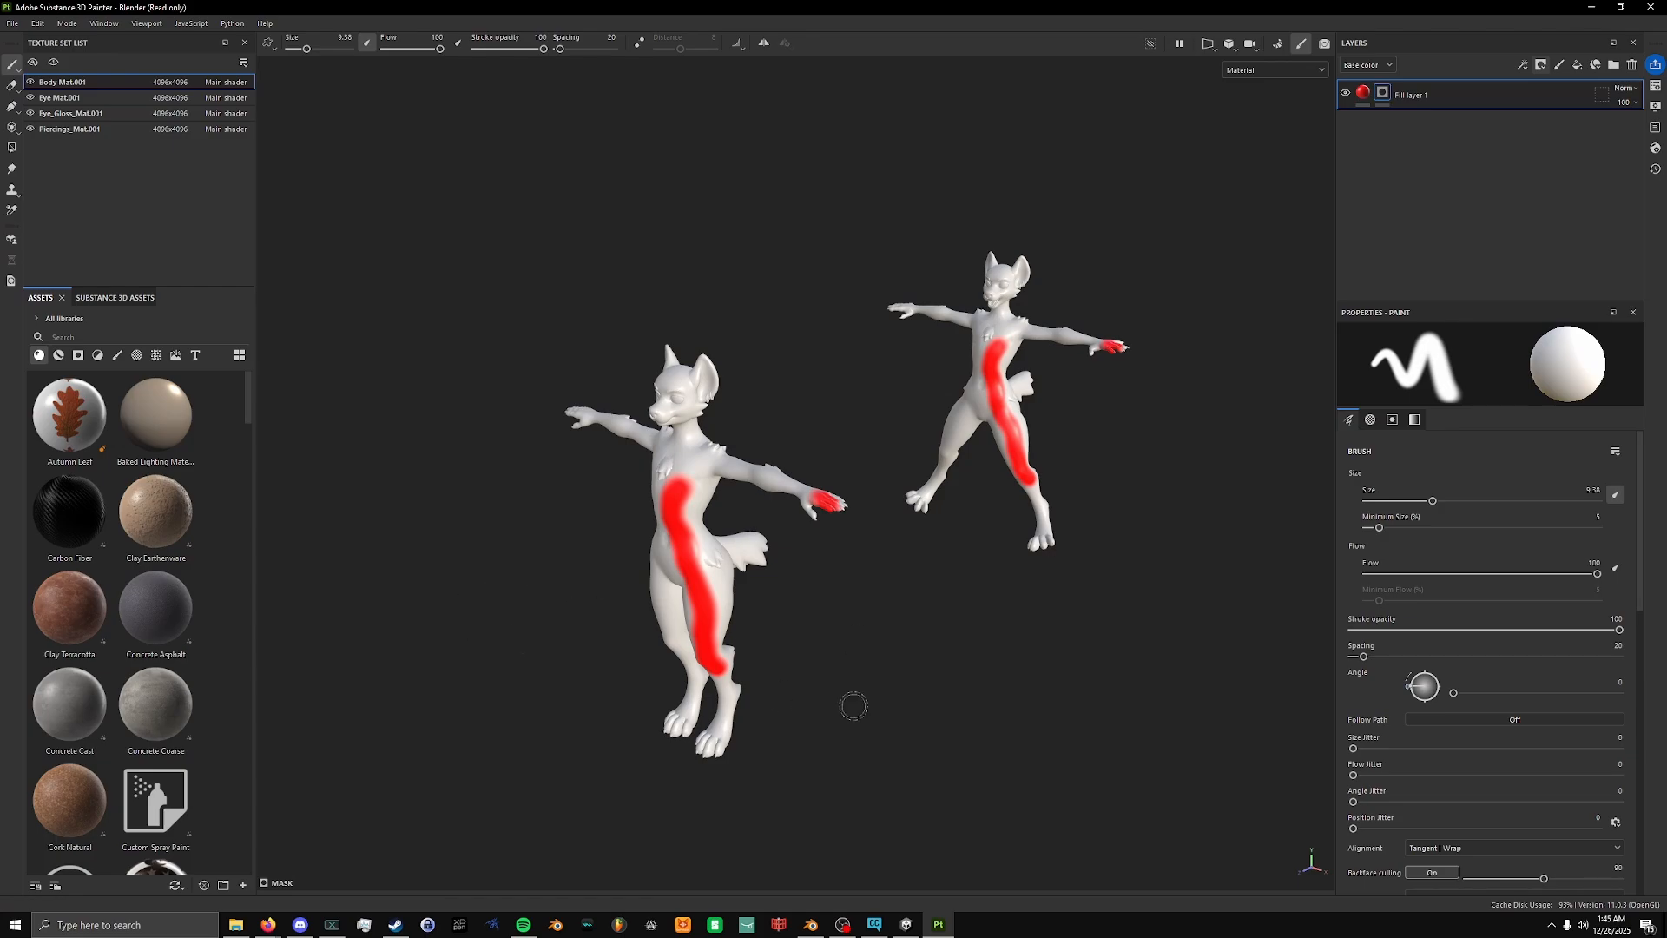